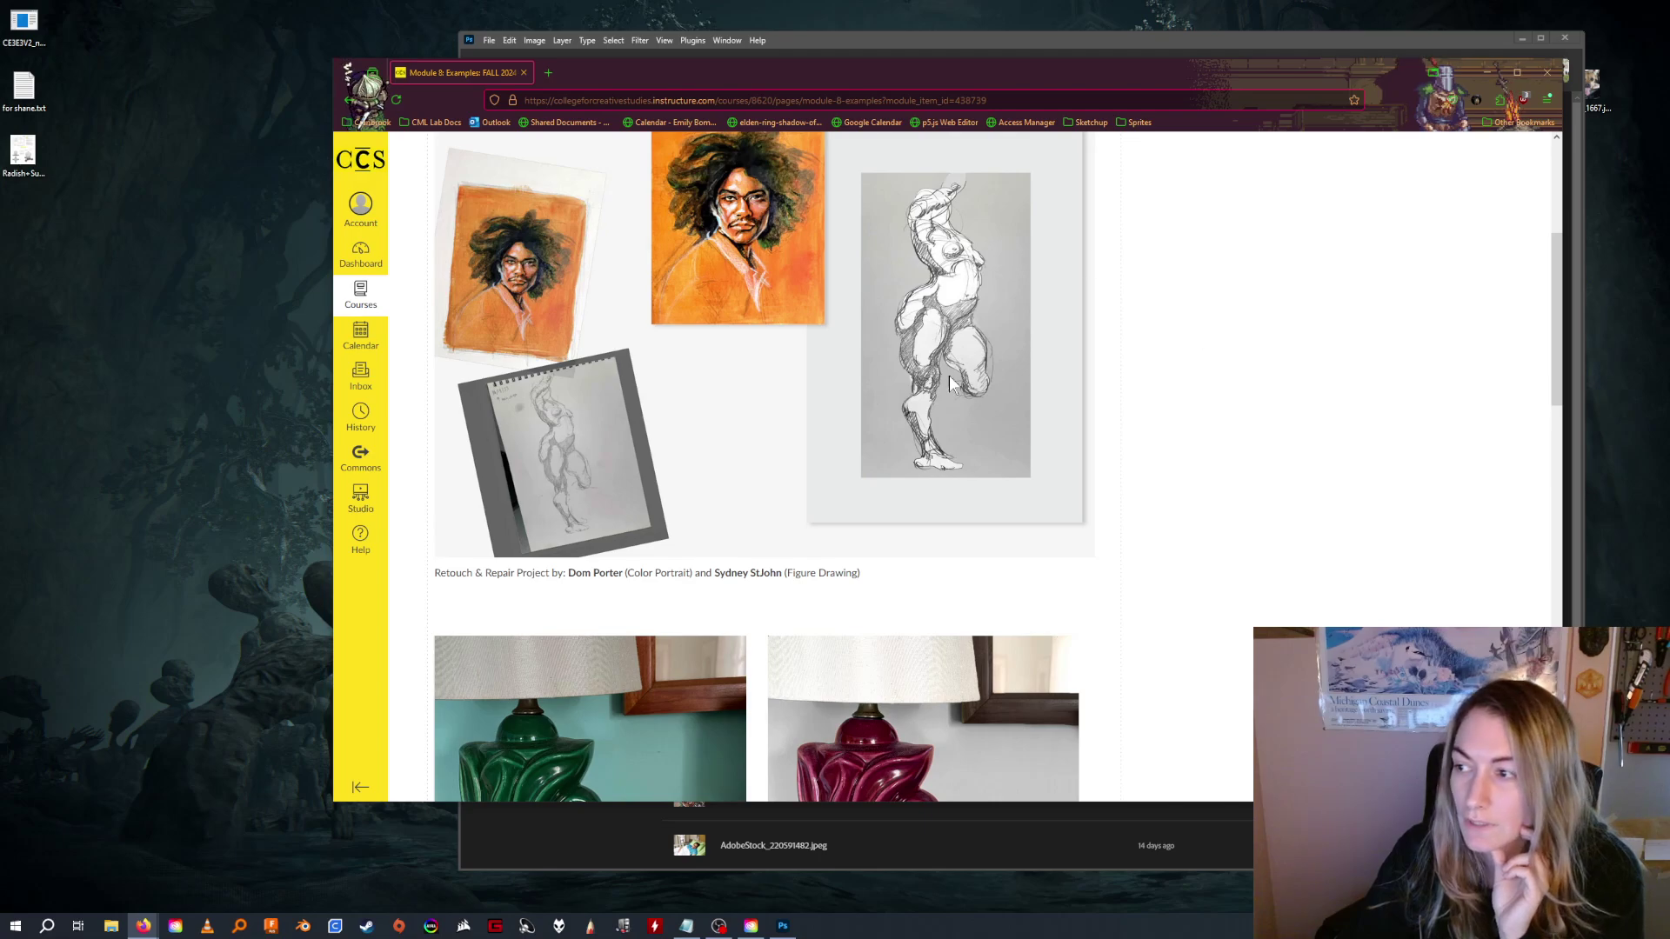
Review the before-and-after examples on the Module 8 page, covering artwork, product photo, sketch and historical photograph retouching.
scroll(1149, 556, "down", 2)
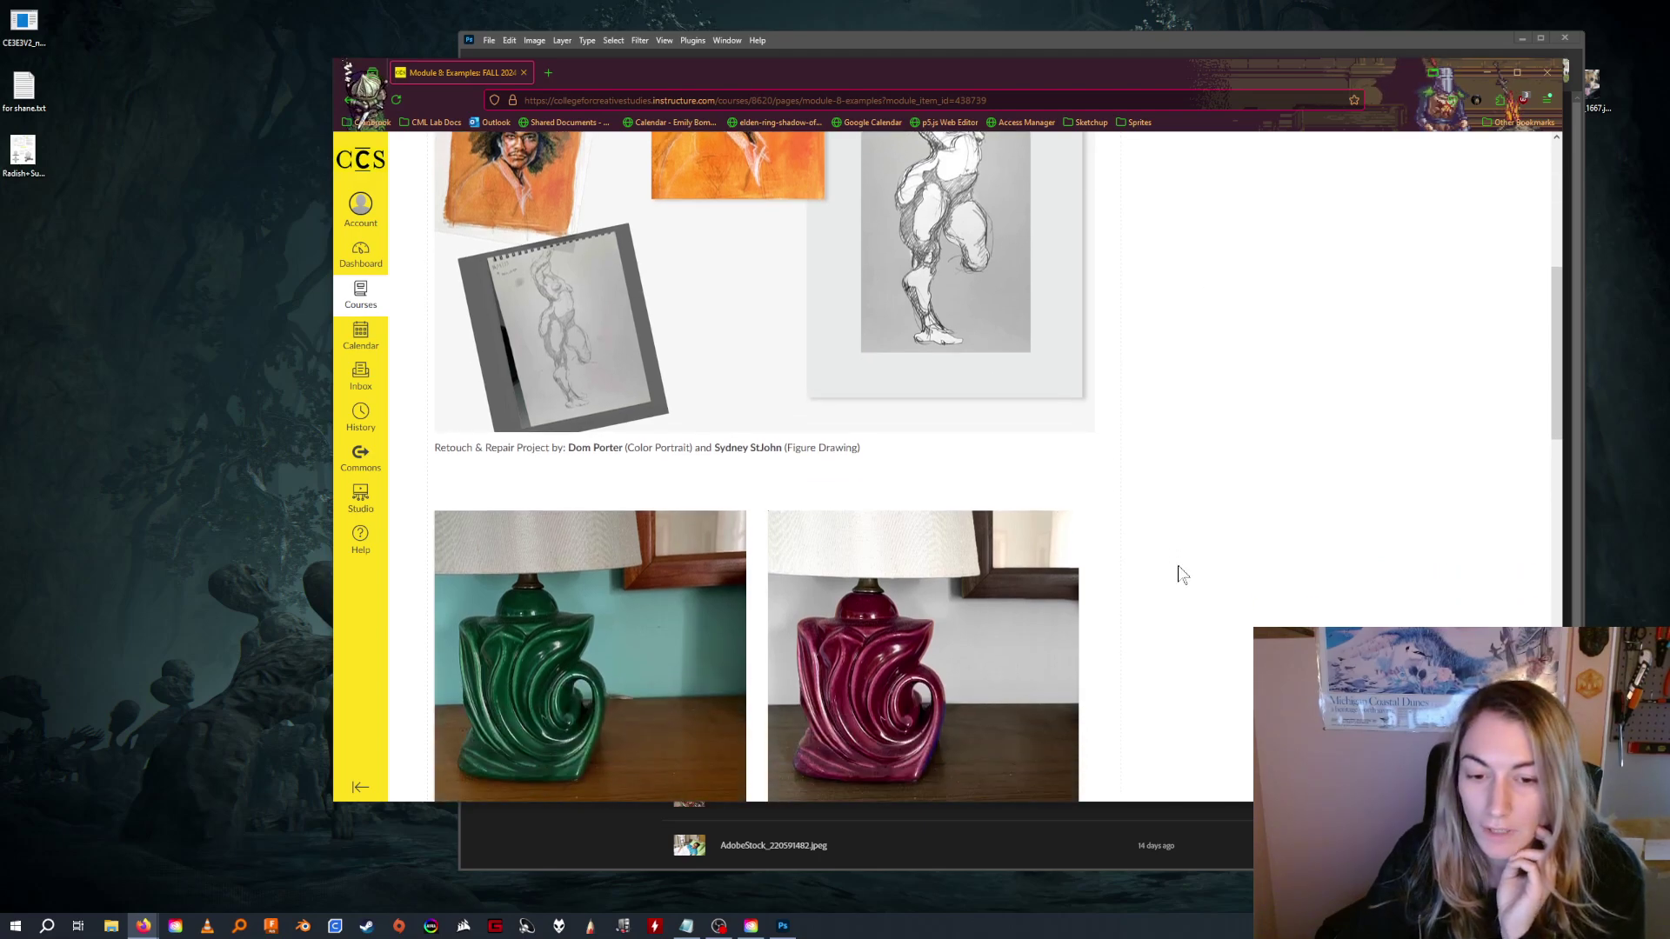
scroll(1213, 565, "down", 1)
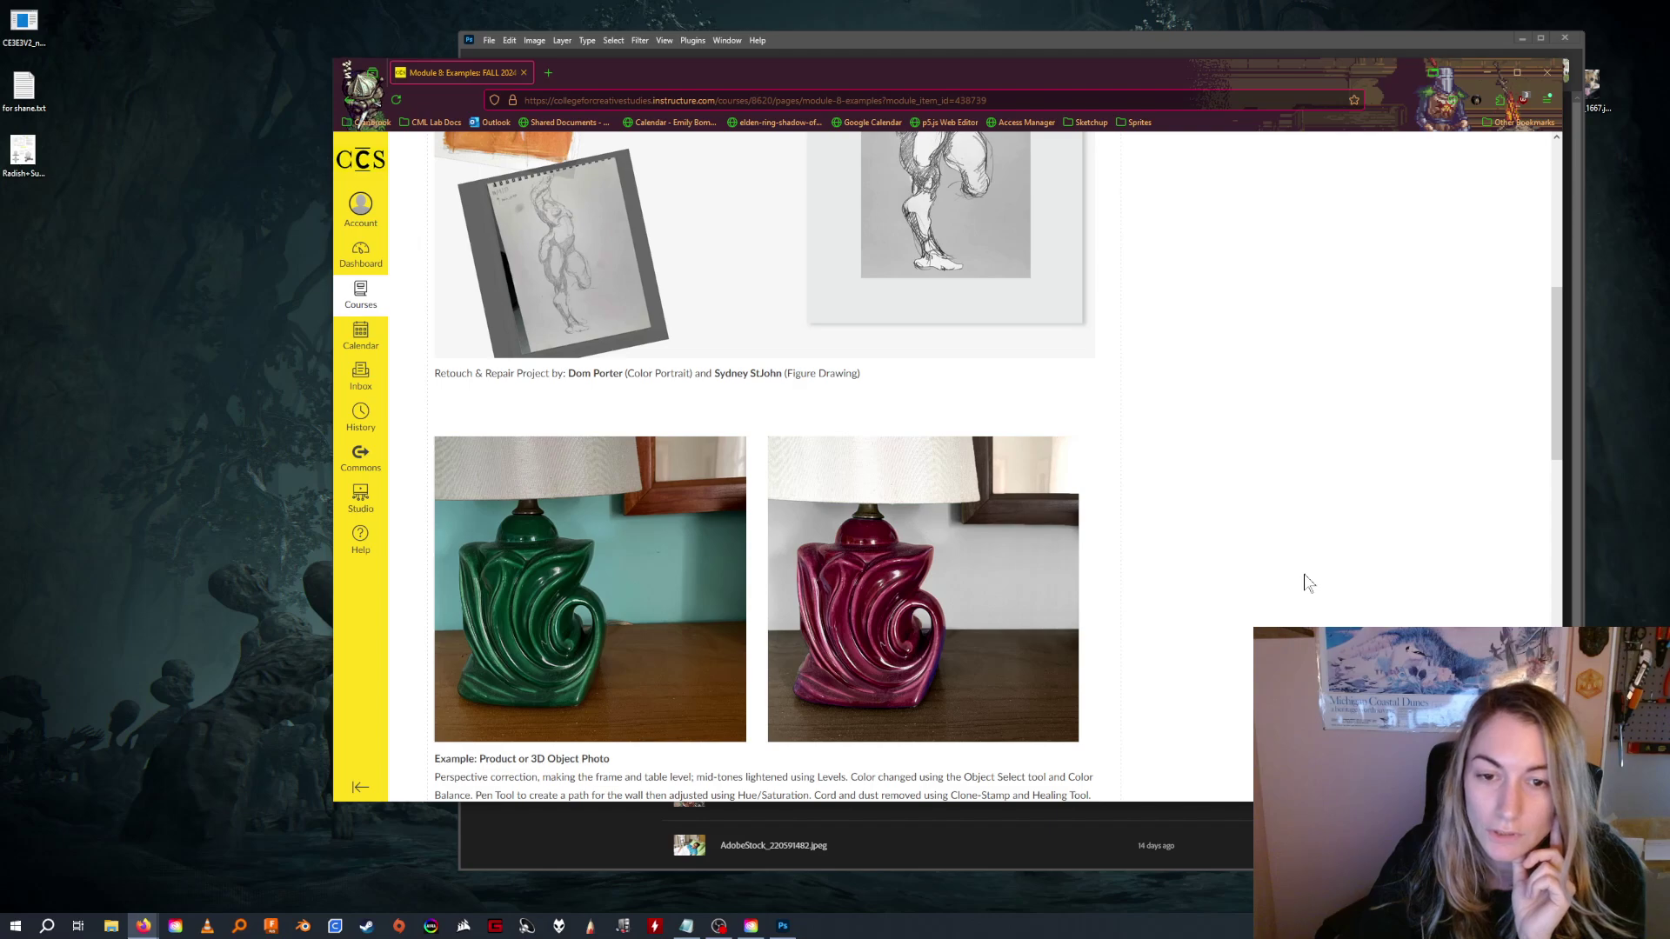
scroll(1115, 479, "up", 3)
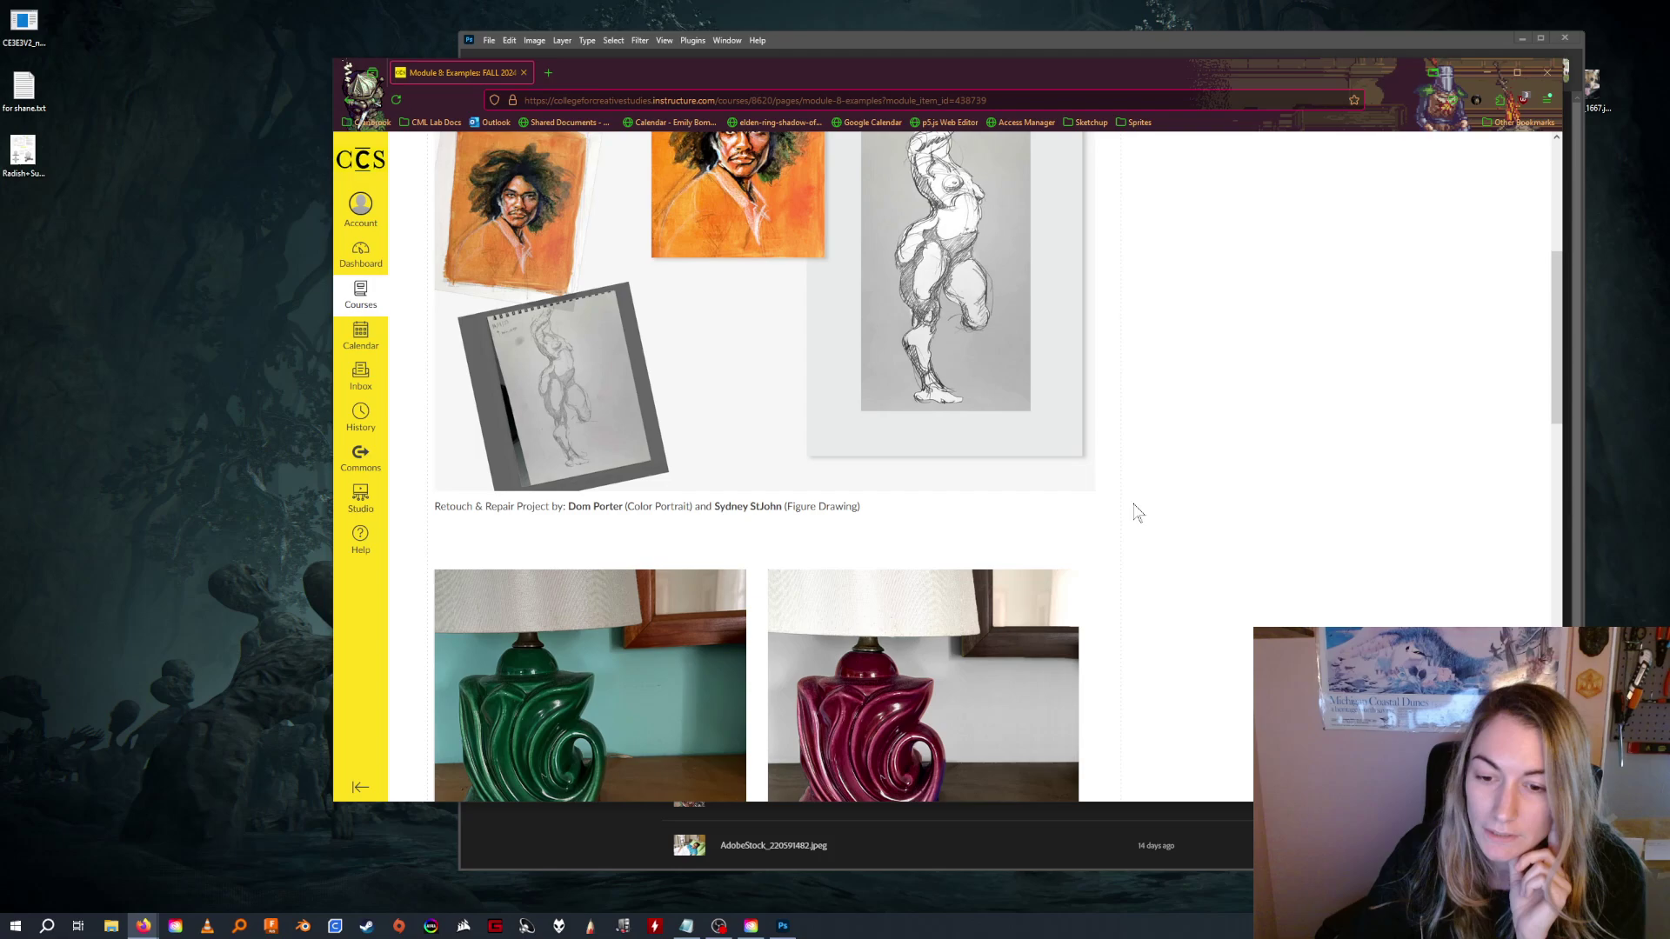
scroll(1135, 513, "down", 3)
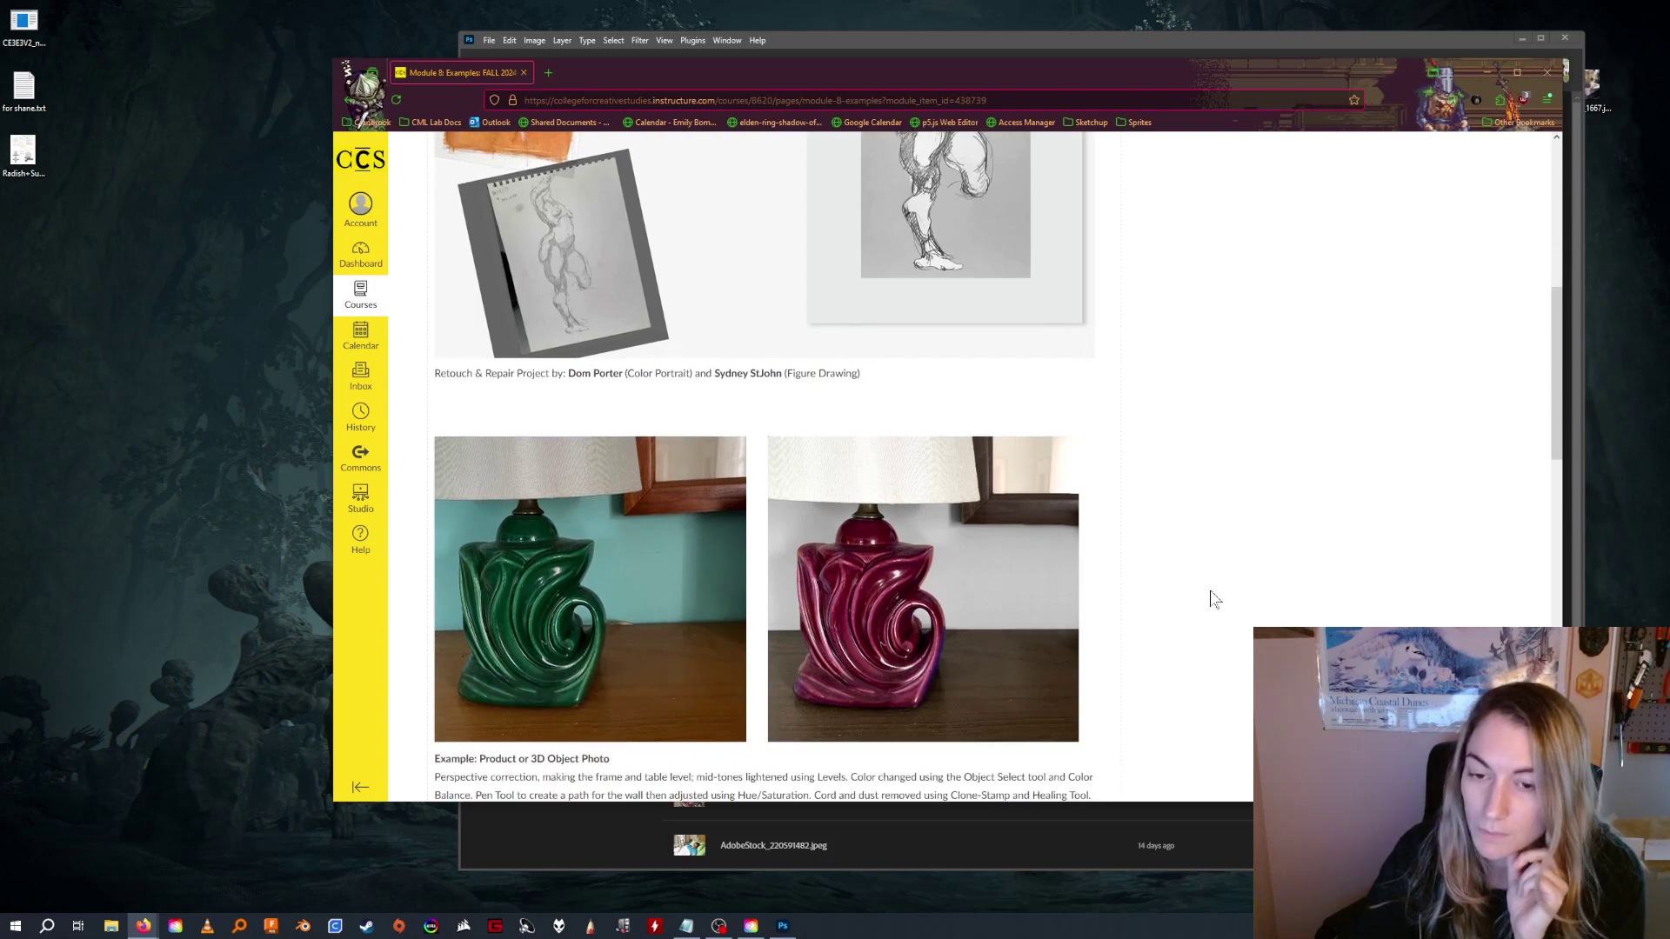
scroll(1211, 597, "down", 3)
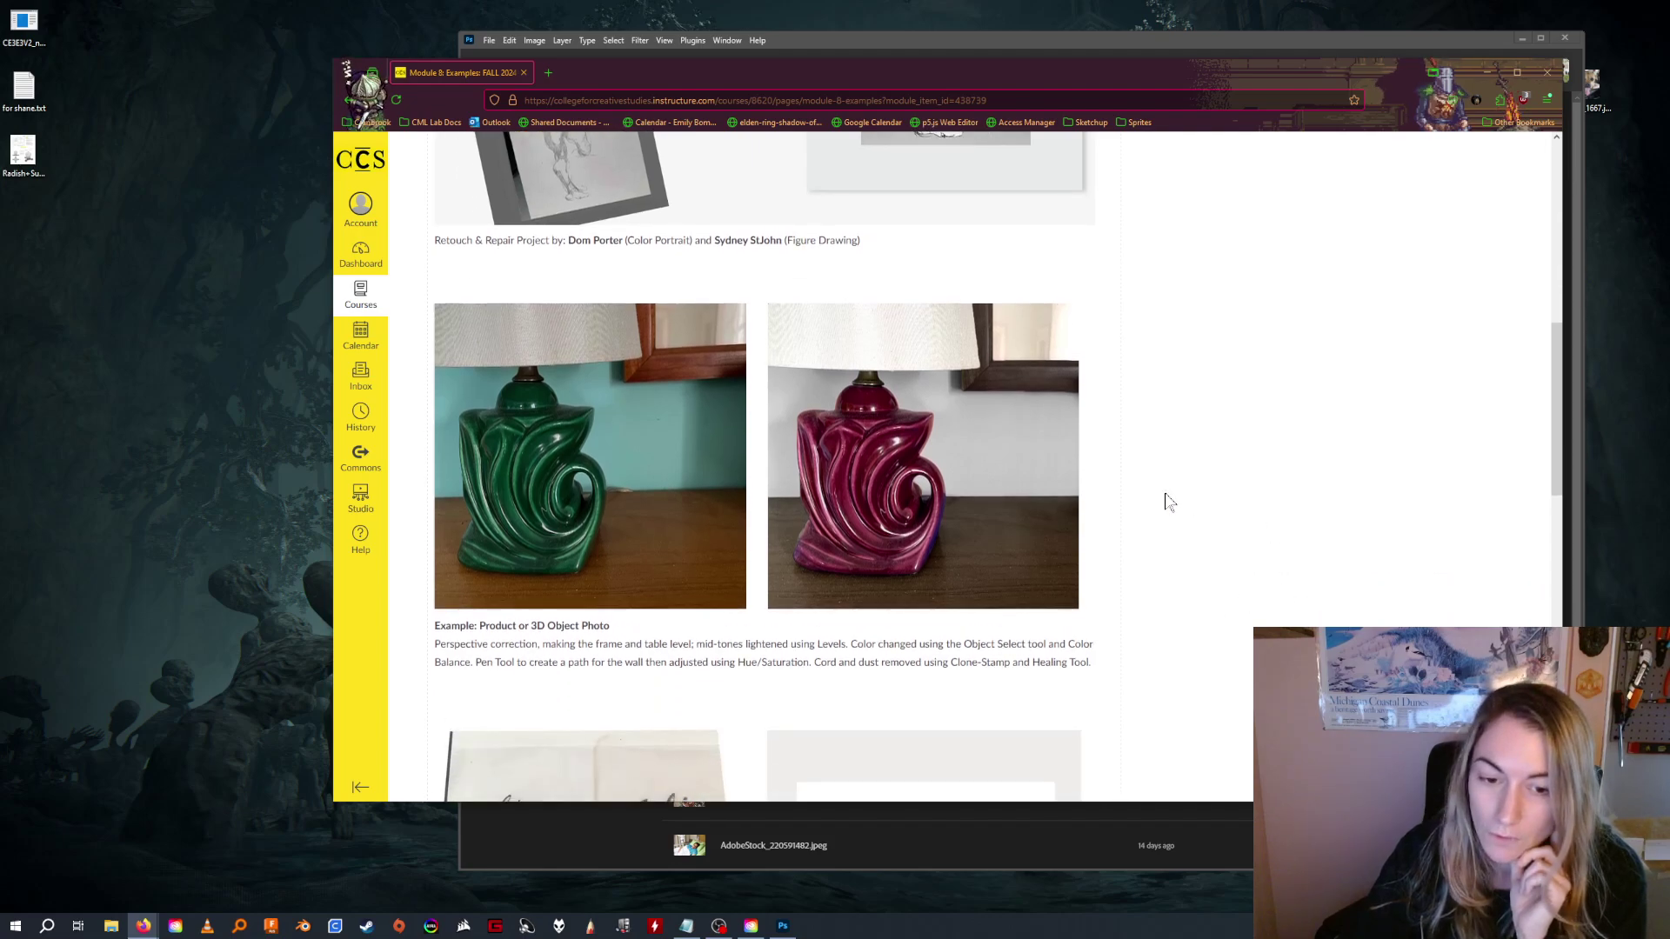
scroll(1259, 591, "down", 4)
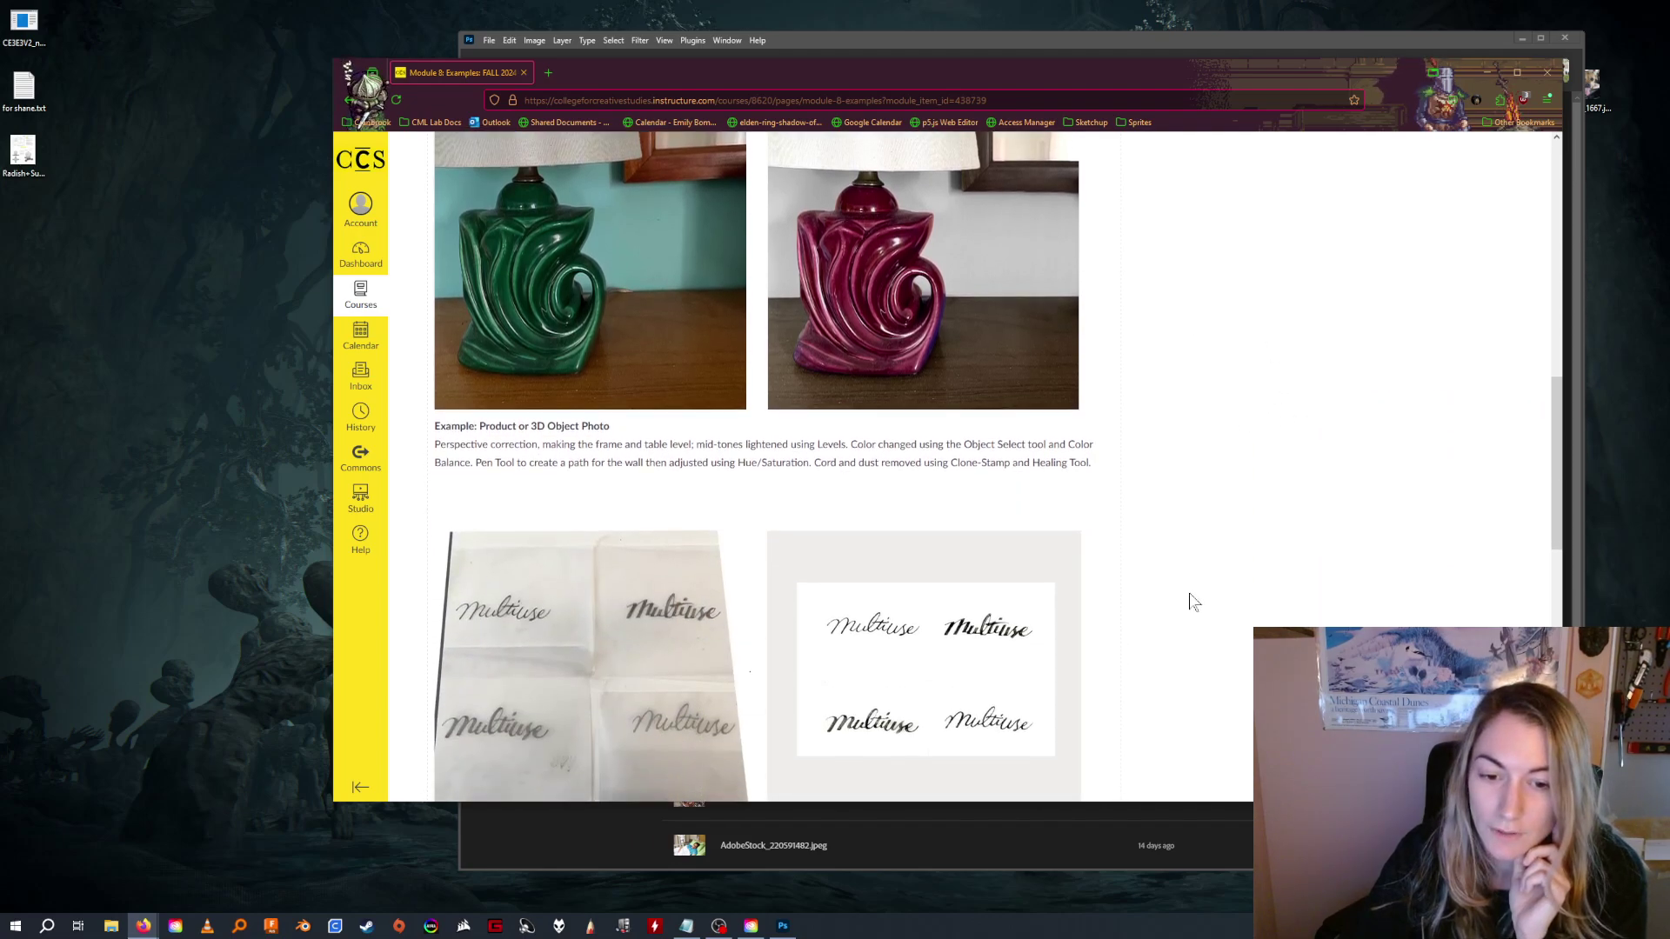
scroll(1202, 597, "down", 3)
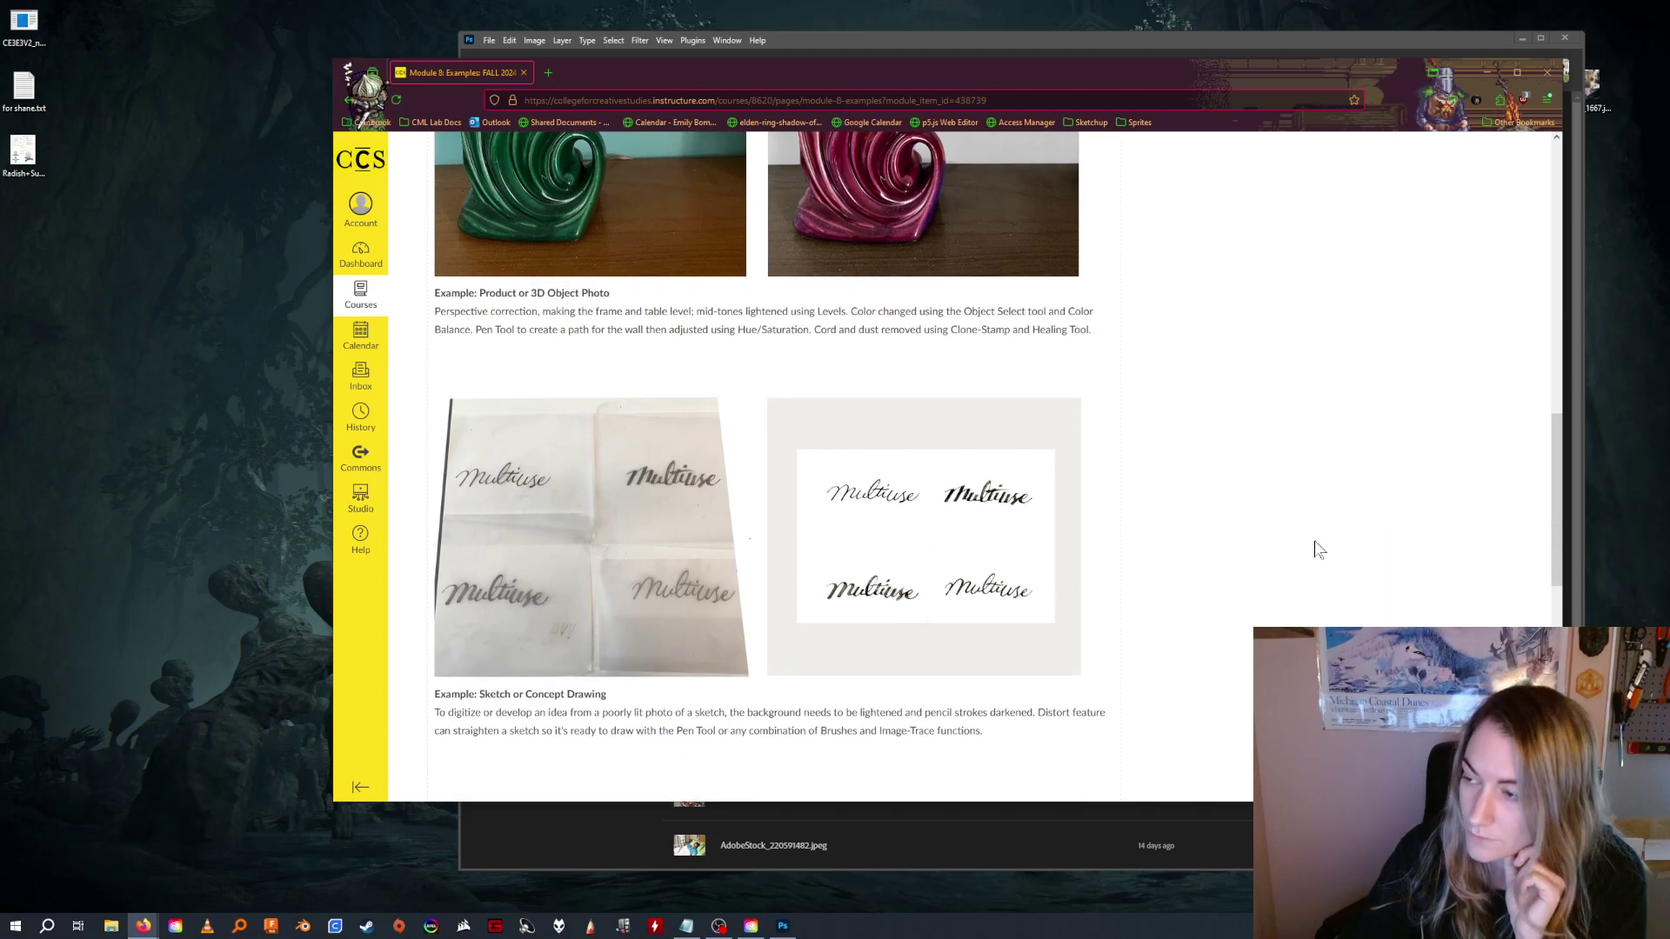
scroll(1198, 522, "down", 8)
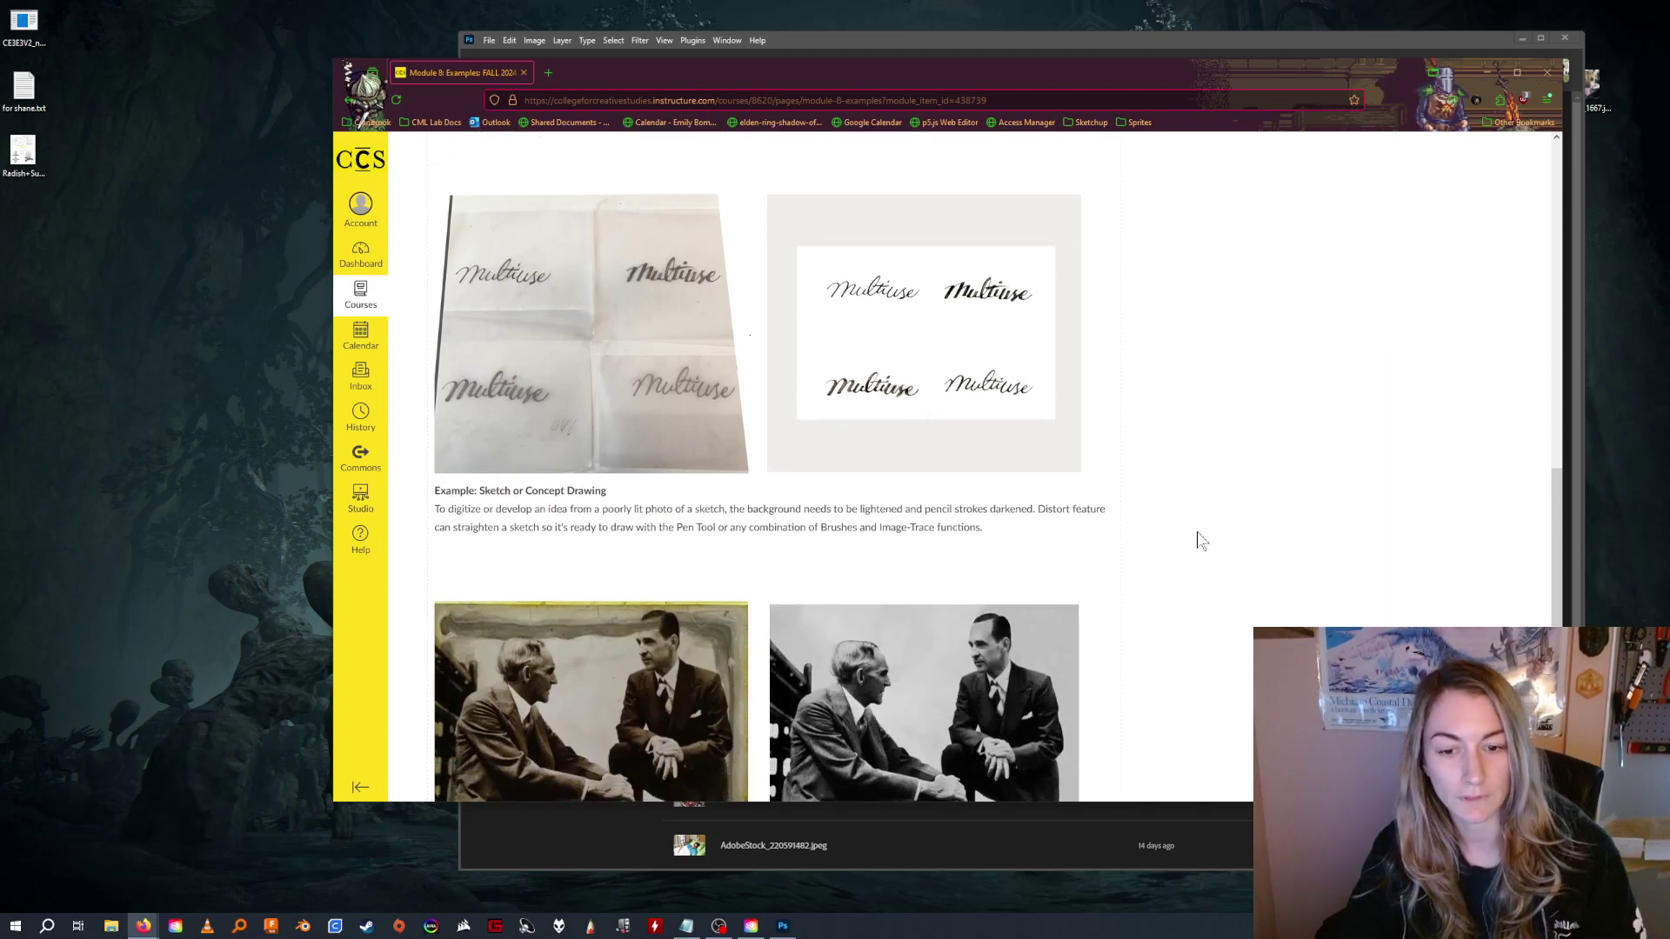
scroll(962, 619, "down", 2)
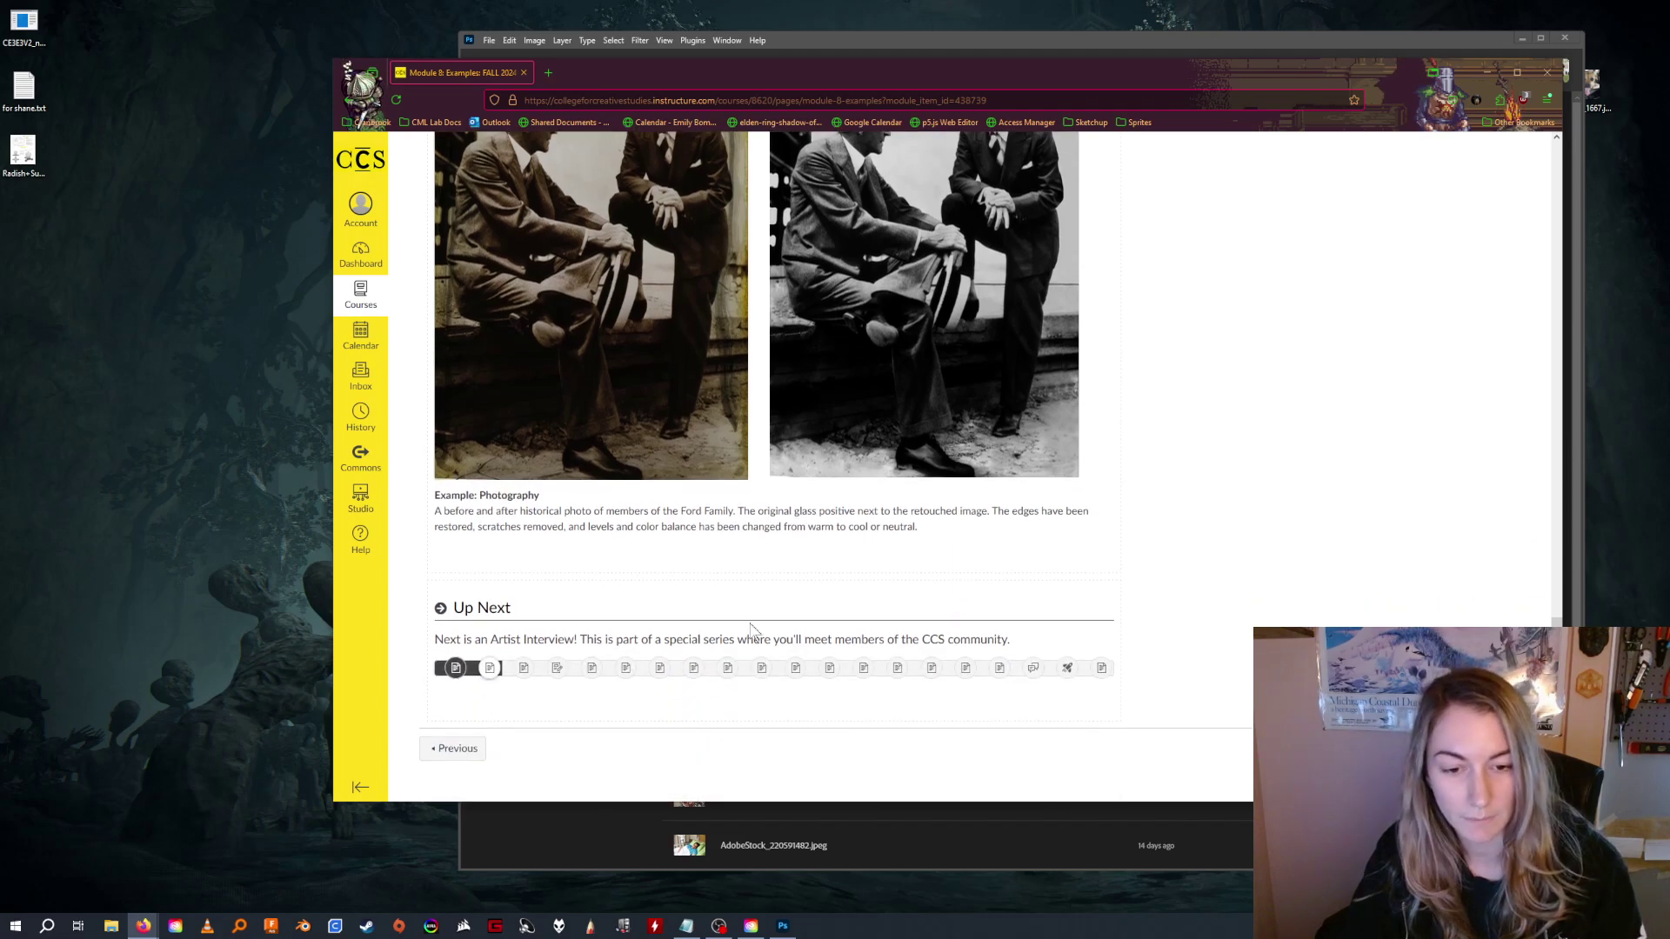
Open the Module 8 Retouch & Repair assignment page and review its artwork photo, document size, resolution and color mode requirements.
left_click(557, 668)
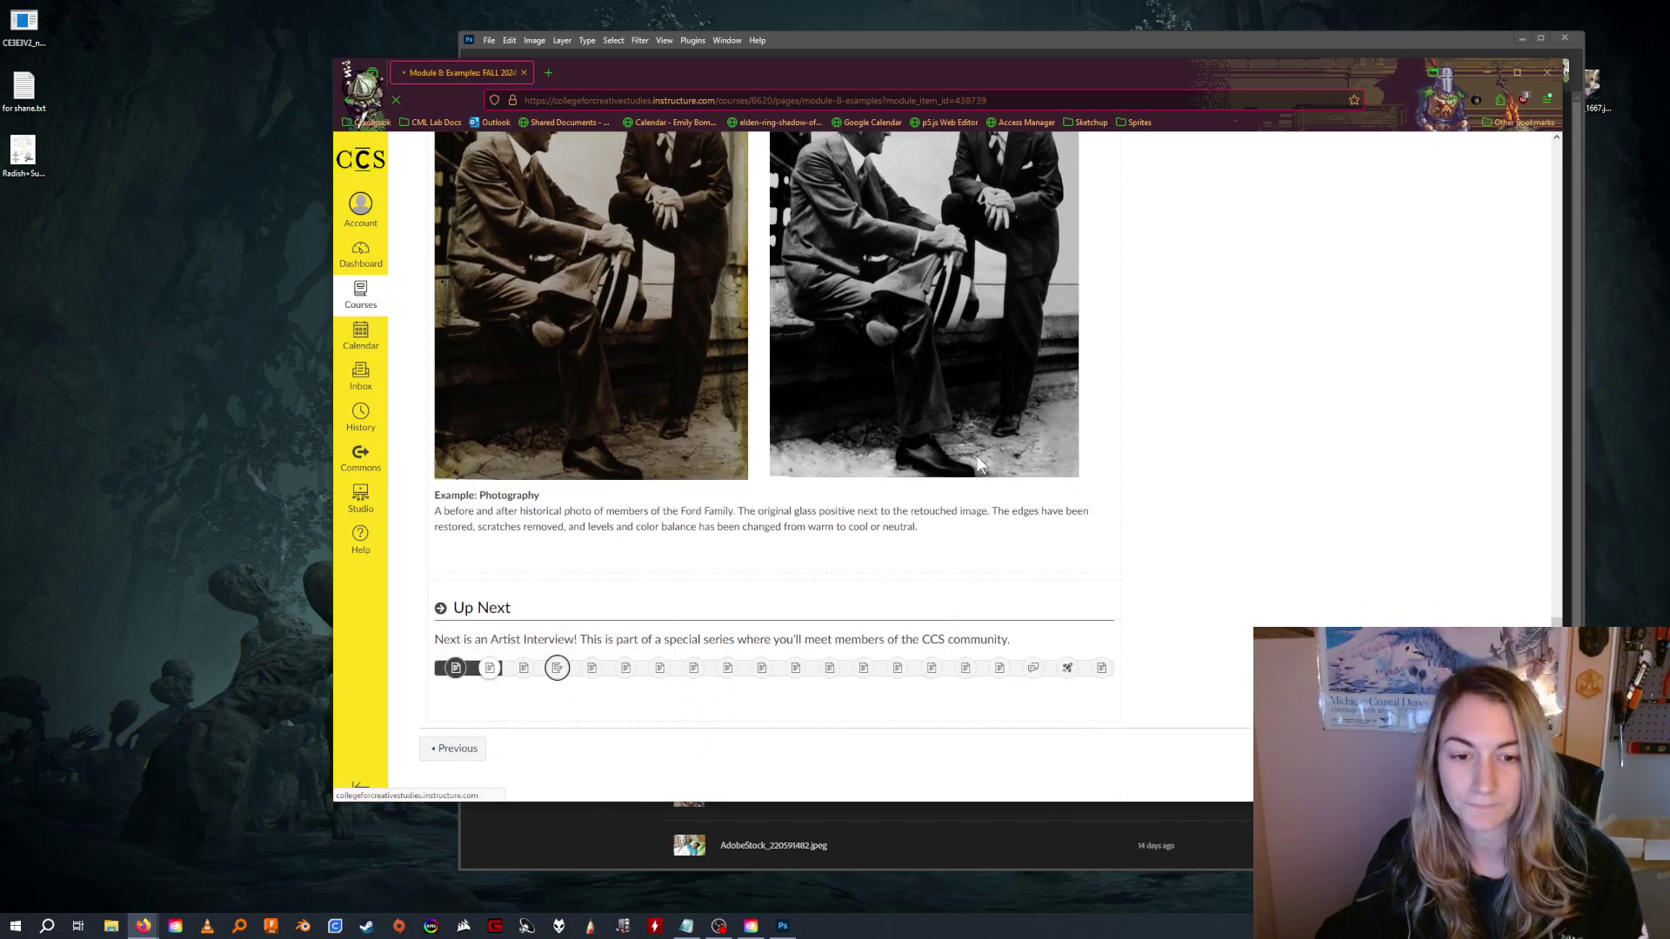
scroll(1218, 472, "down", 7)
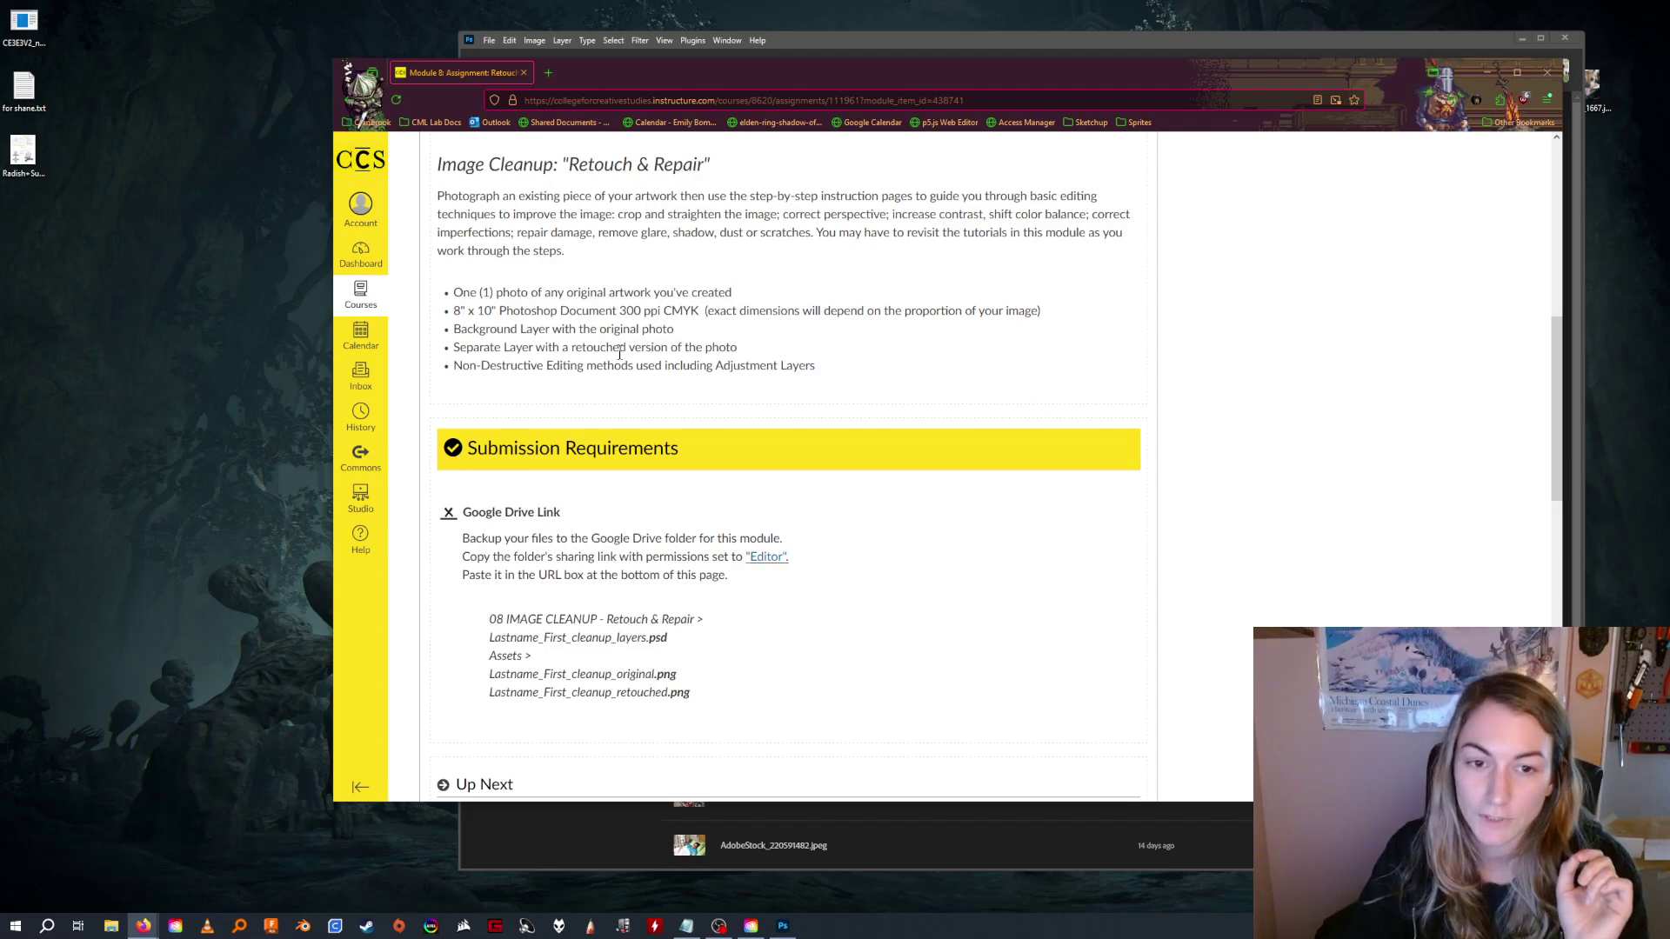
left_click_drag(463, 294, 726, 297)
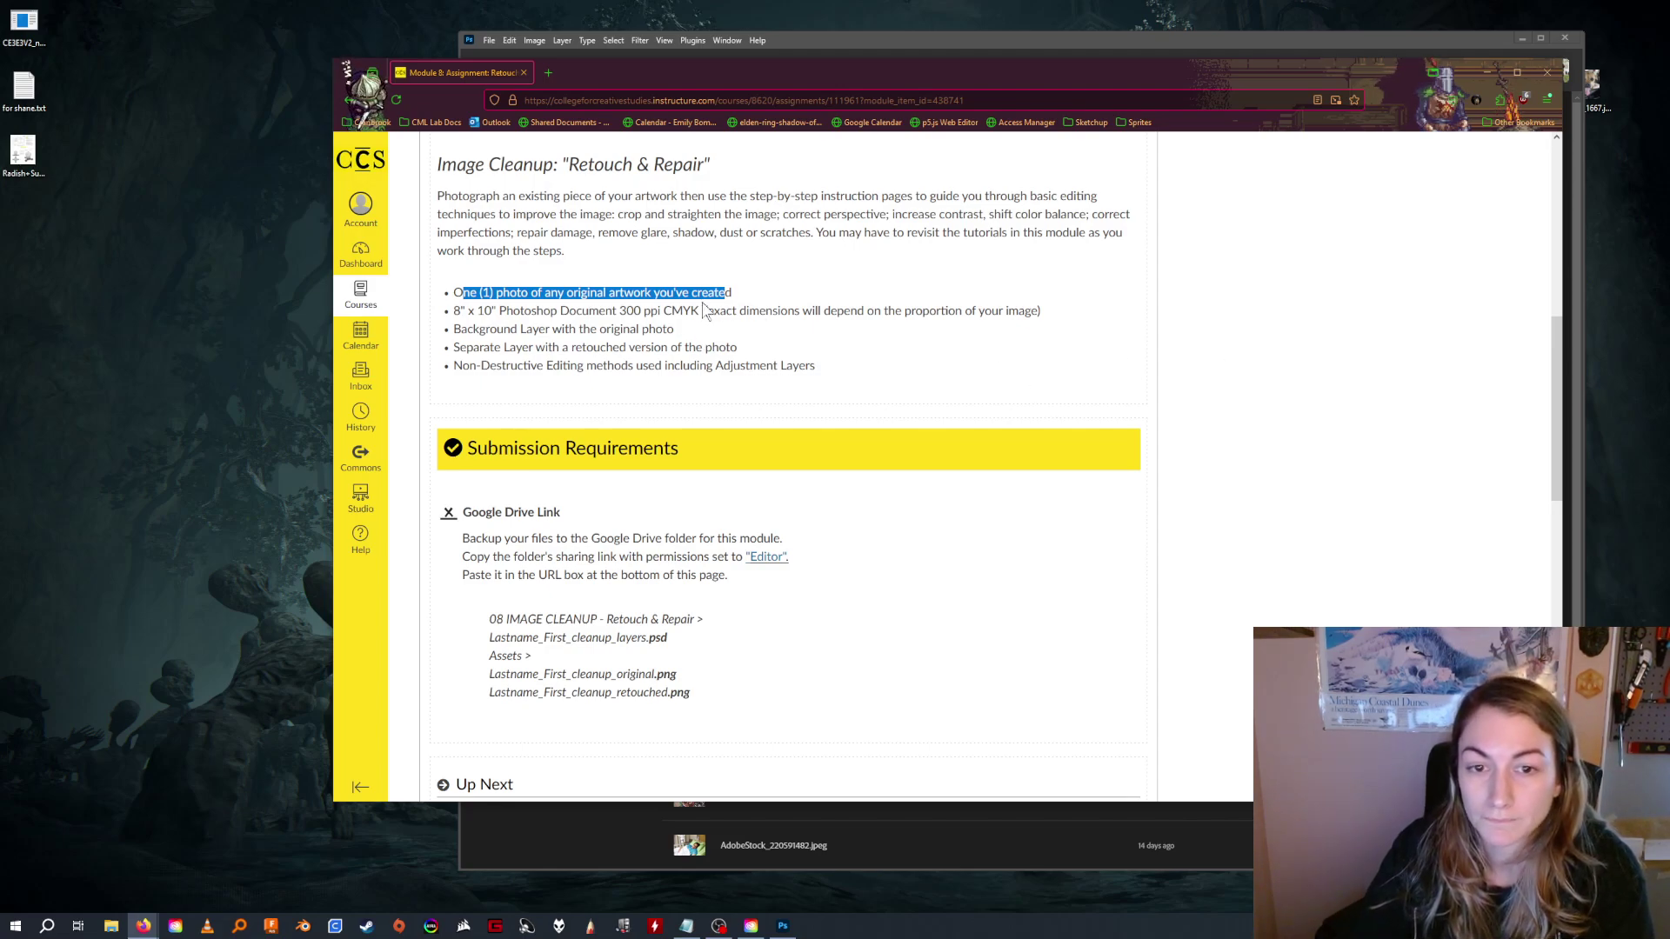
left_click(465, 289)
left_click_drag(465, 290, 701, 293)
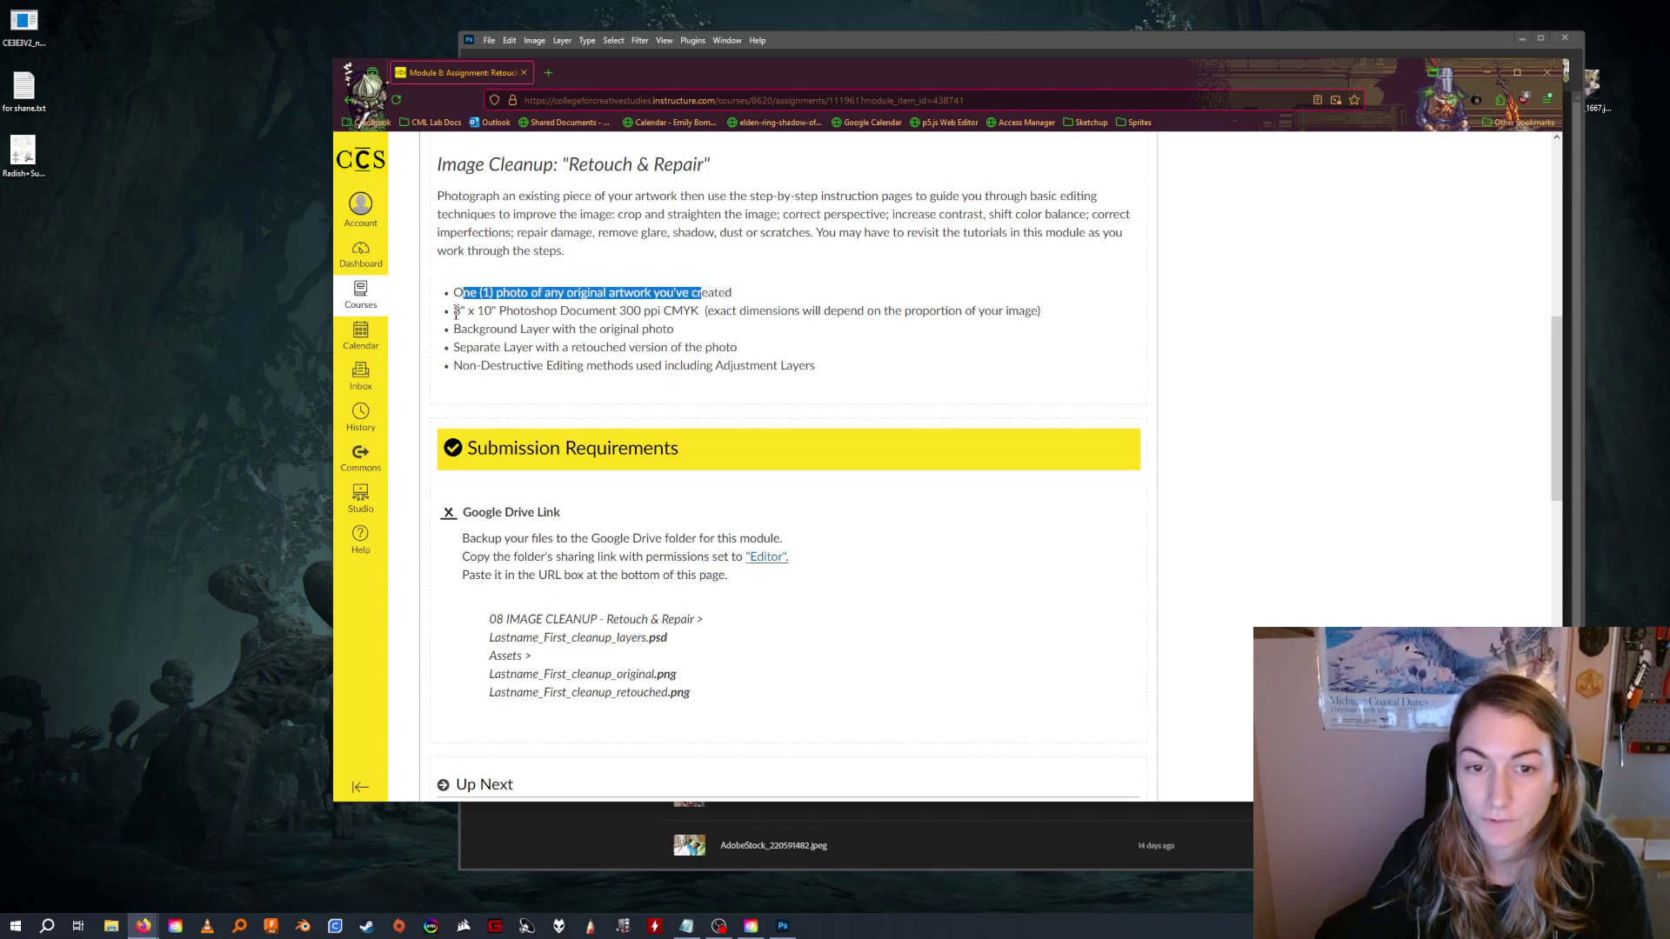
left_click_drag(617, 312, 702, 317)
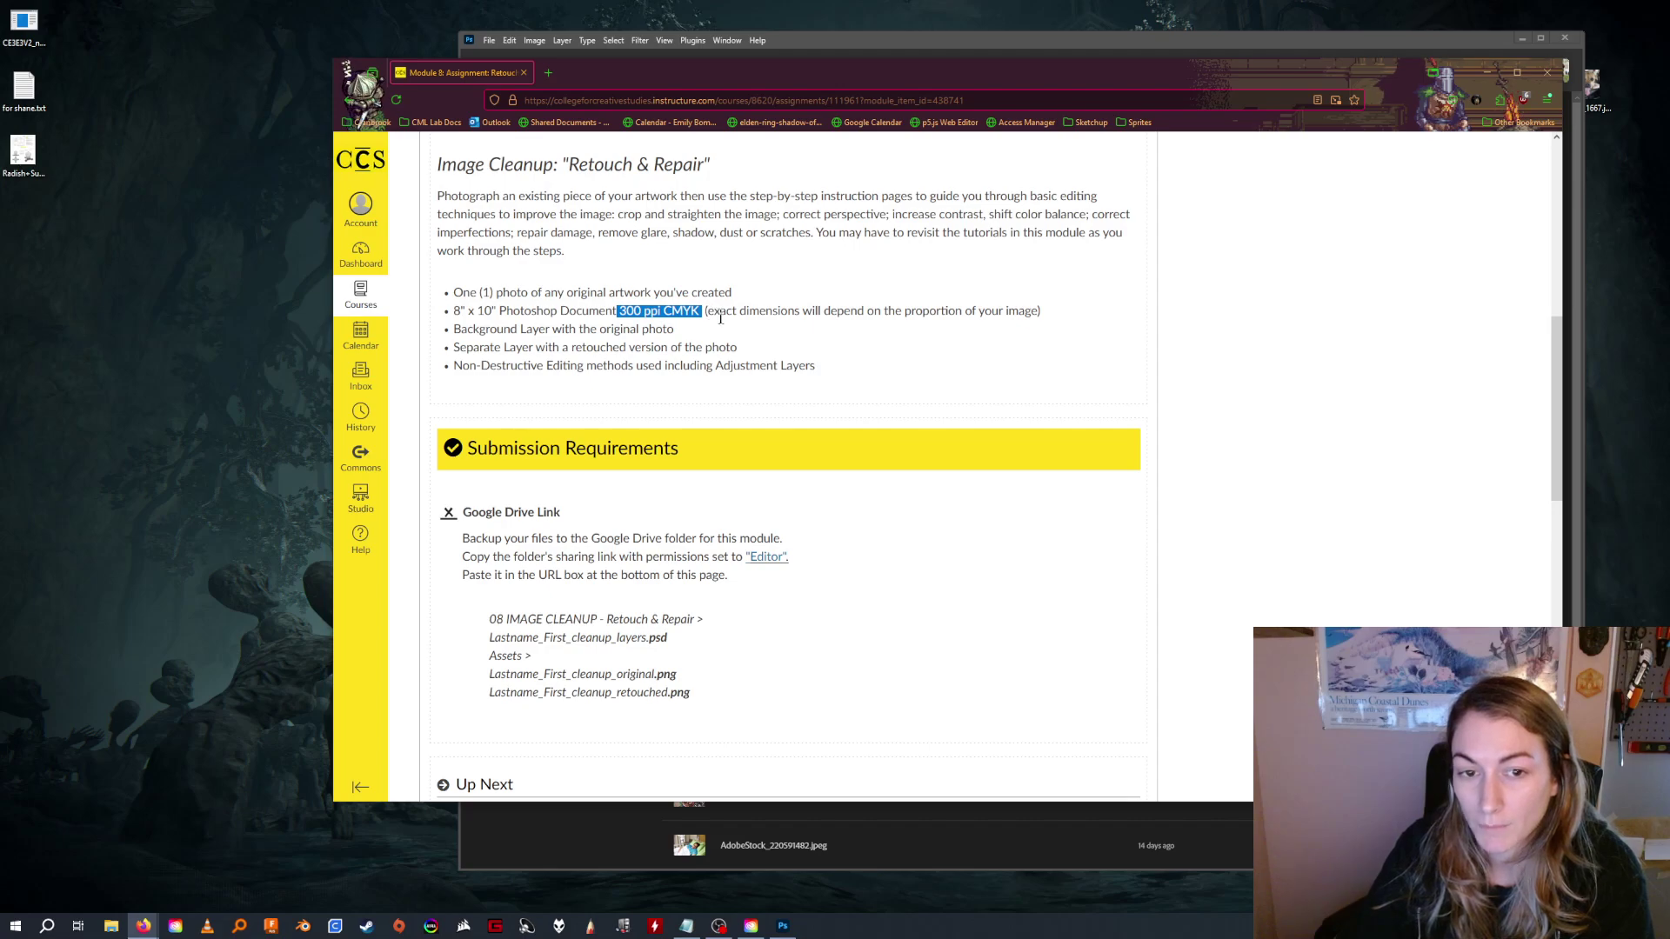
left_click_drag(704, 312, 620, 304)
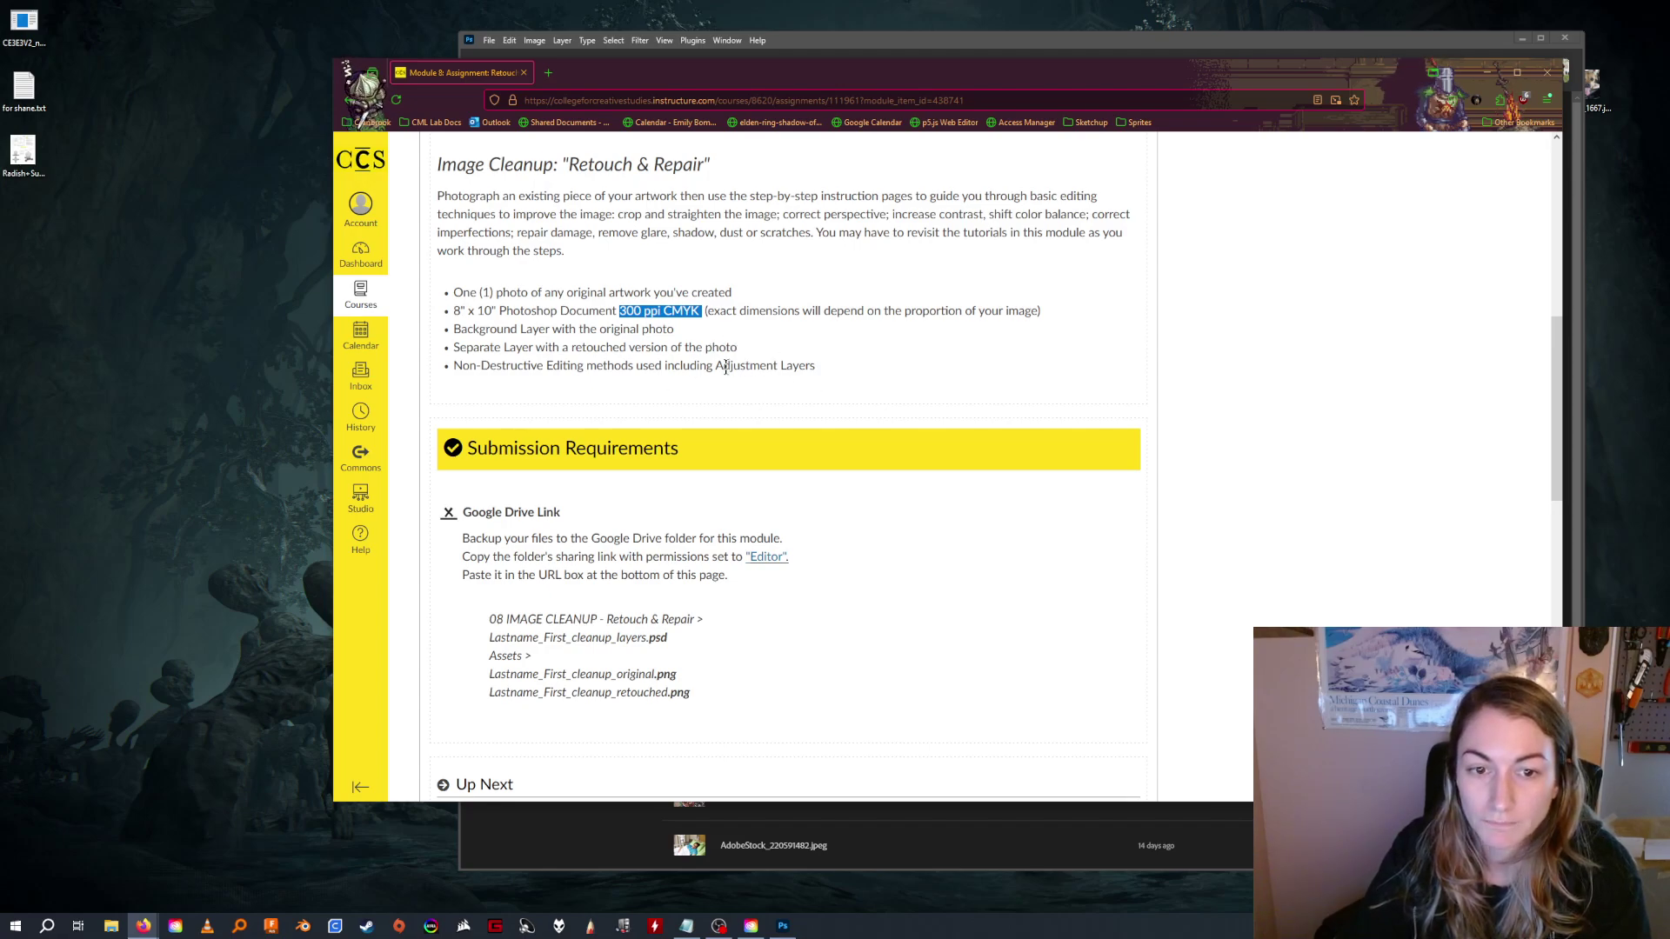
Review the assignment's submission requirements for naming the layered PSD and the original image file.
scroll(725, 366, "down", 2)
left_click_drag(625, 506, 696, 511)
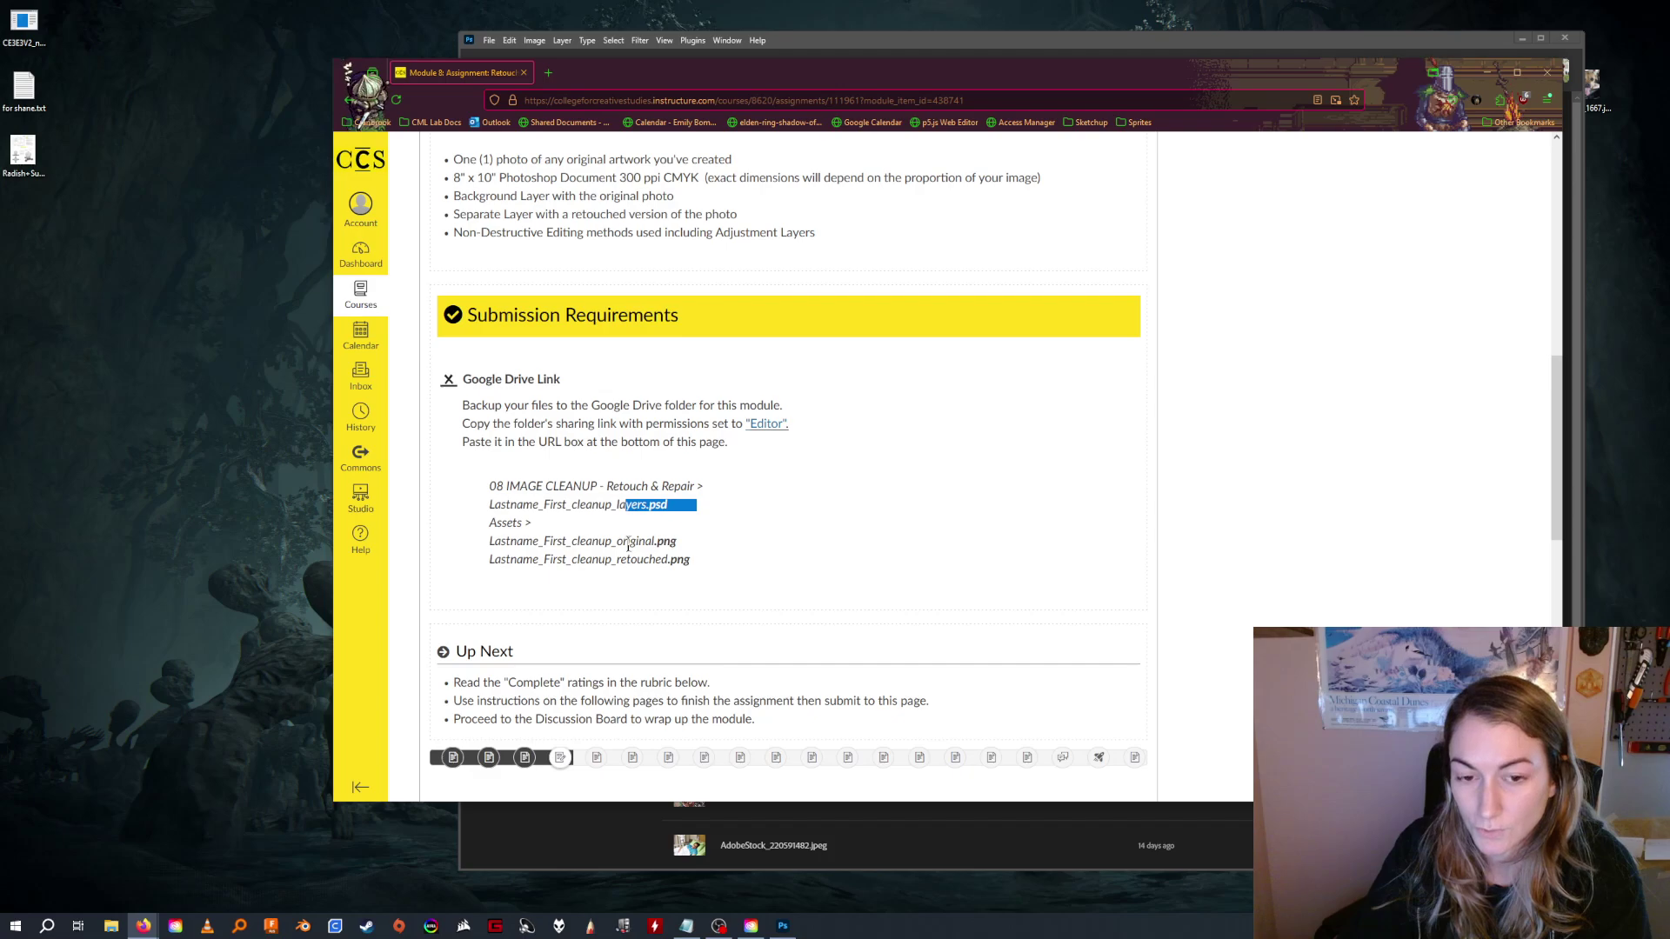
mouse_move(606, 543)
left_mouse_down()
mouse_move(708, 548)
mouse_move(621, 561)
mouse_move(689, 548)
mouse_move(608, 541)
left_mouse_up()
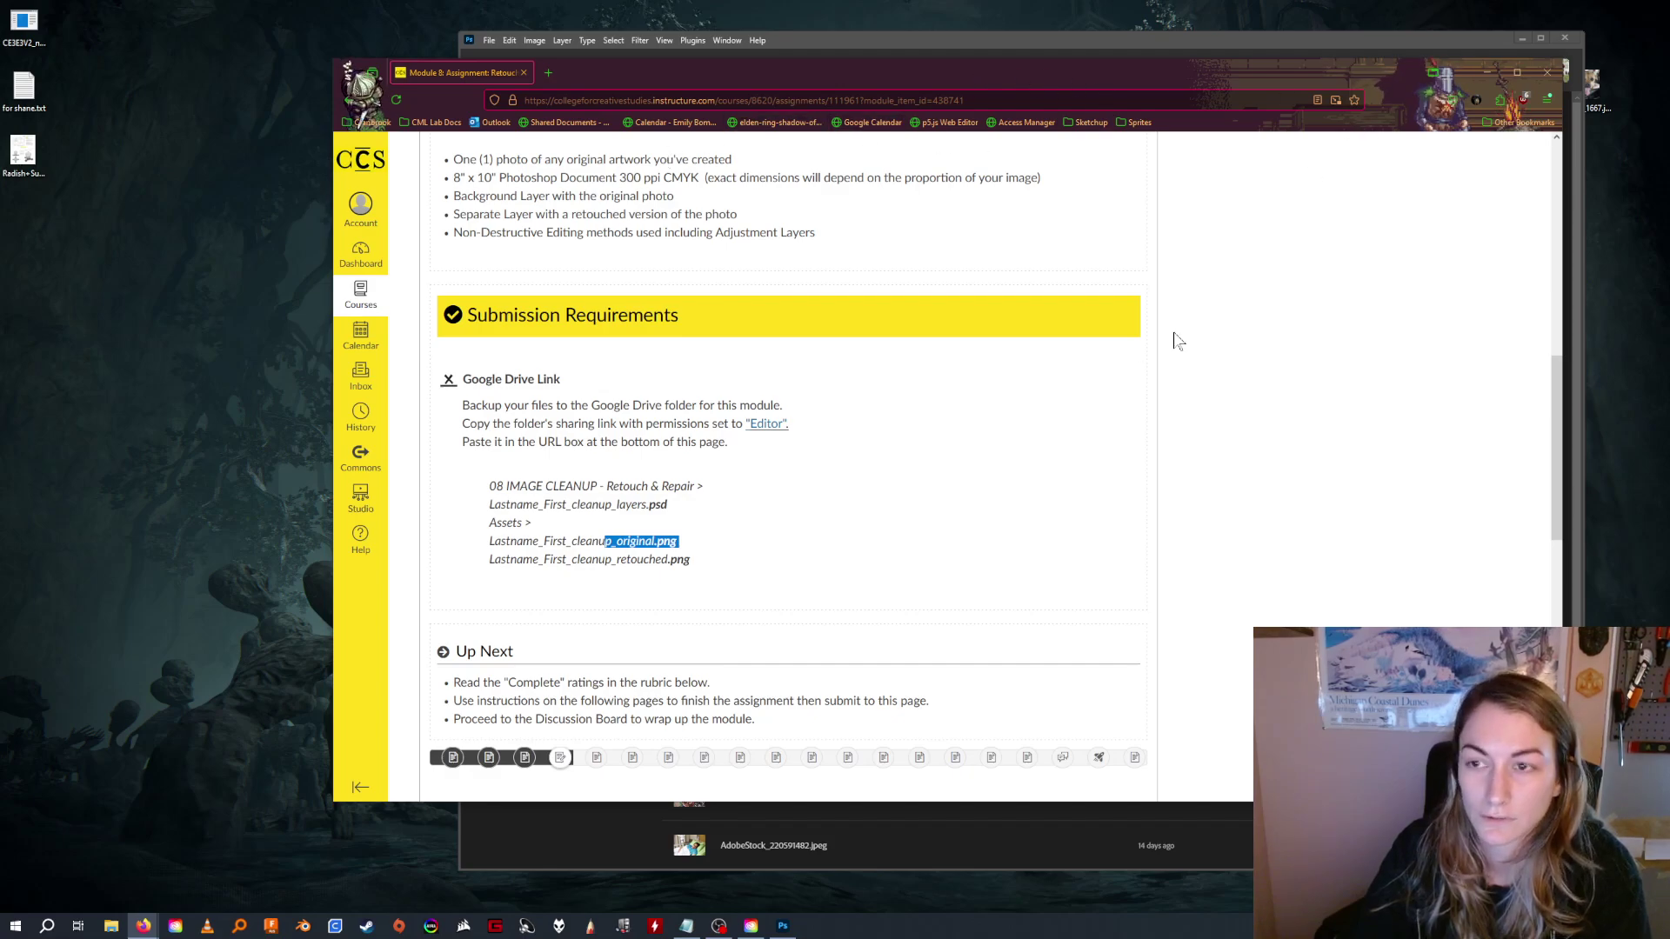
left_click(1481, 70)
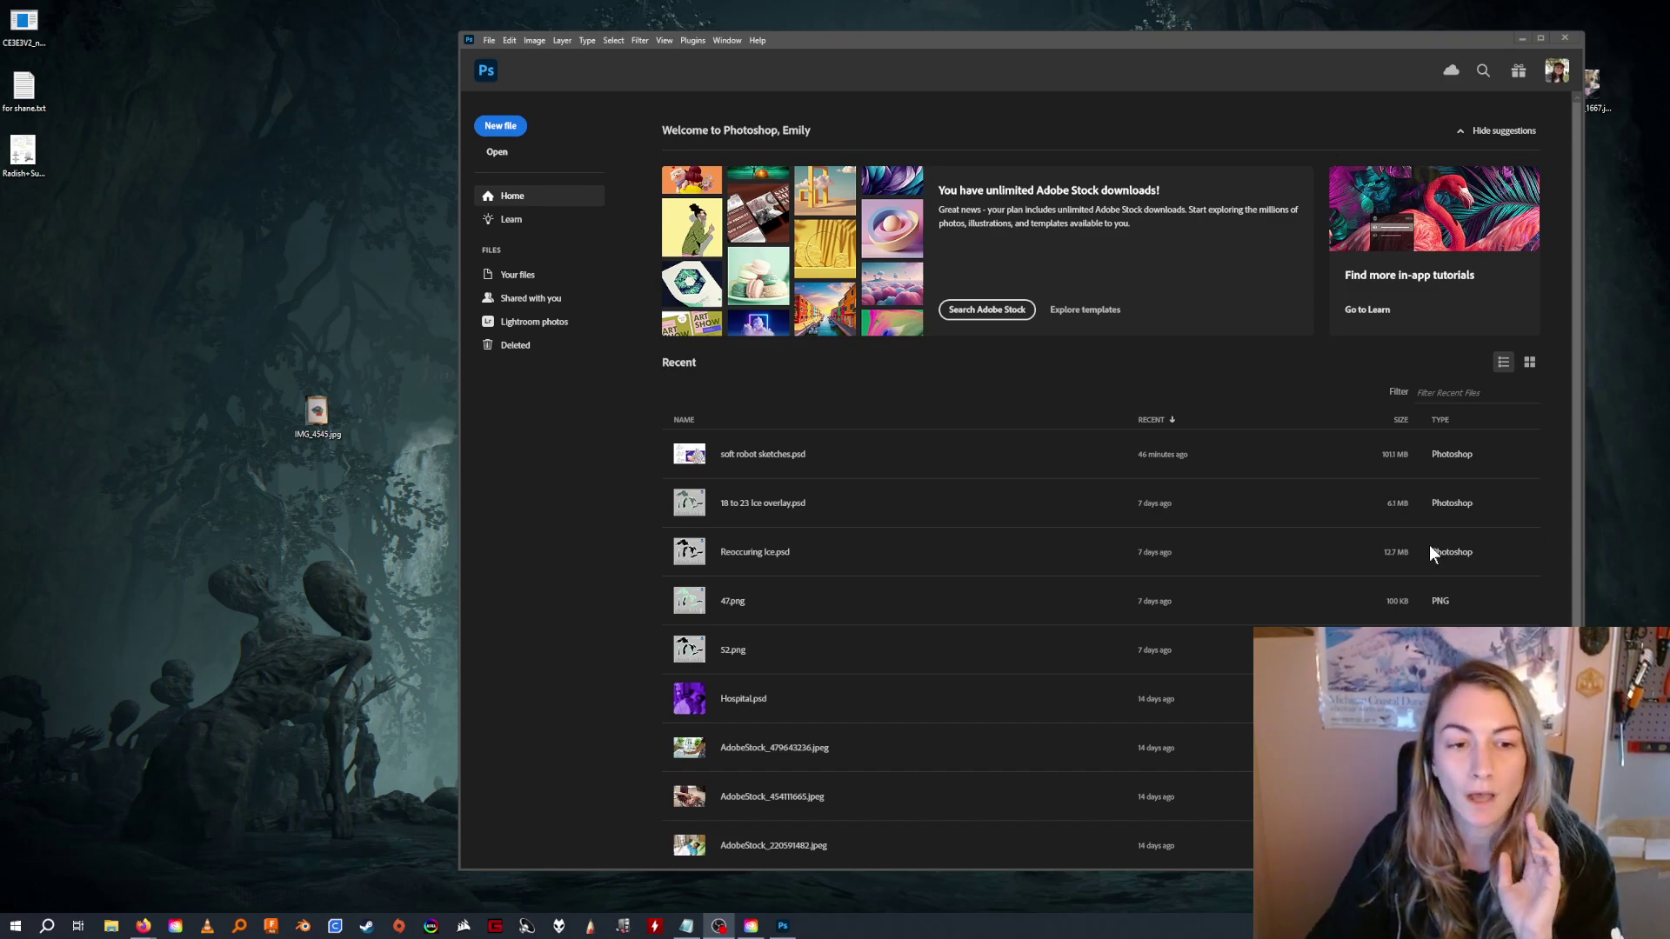
right_click(317, 416)
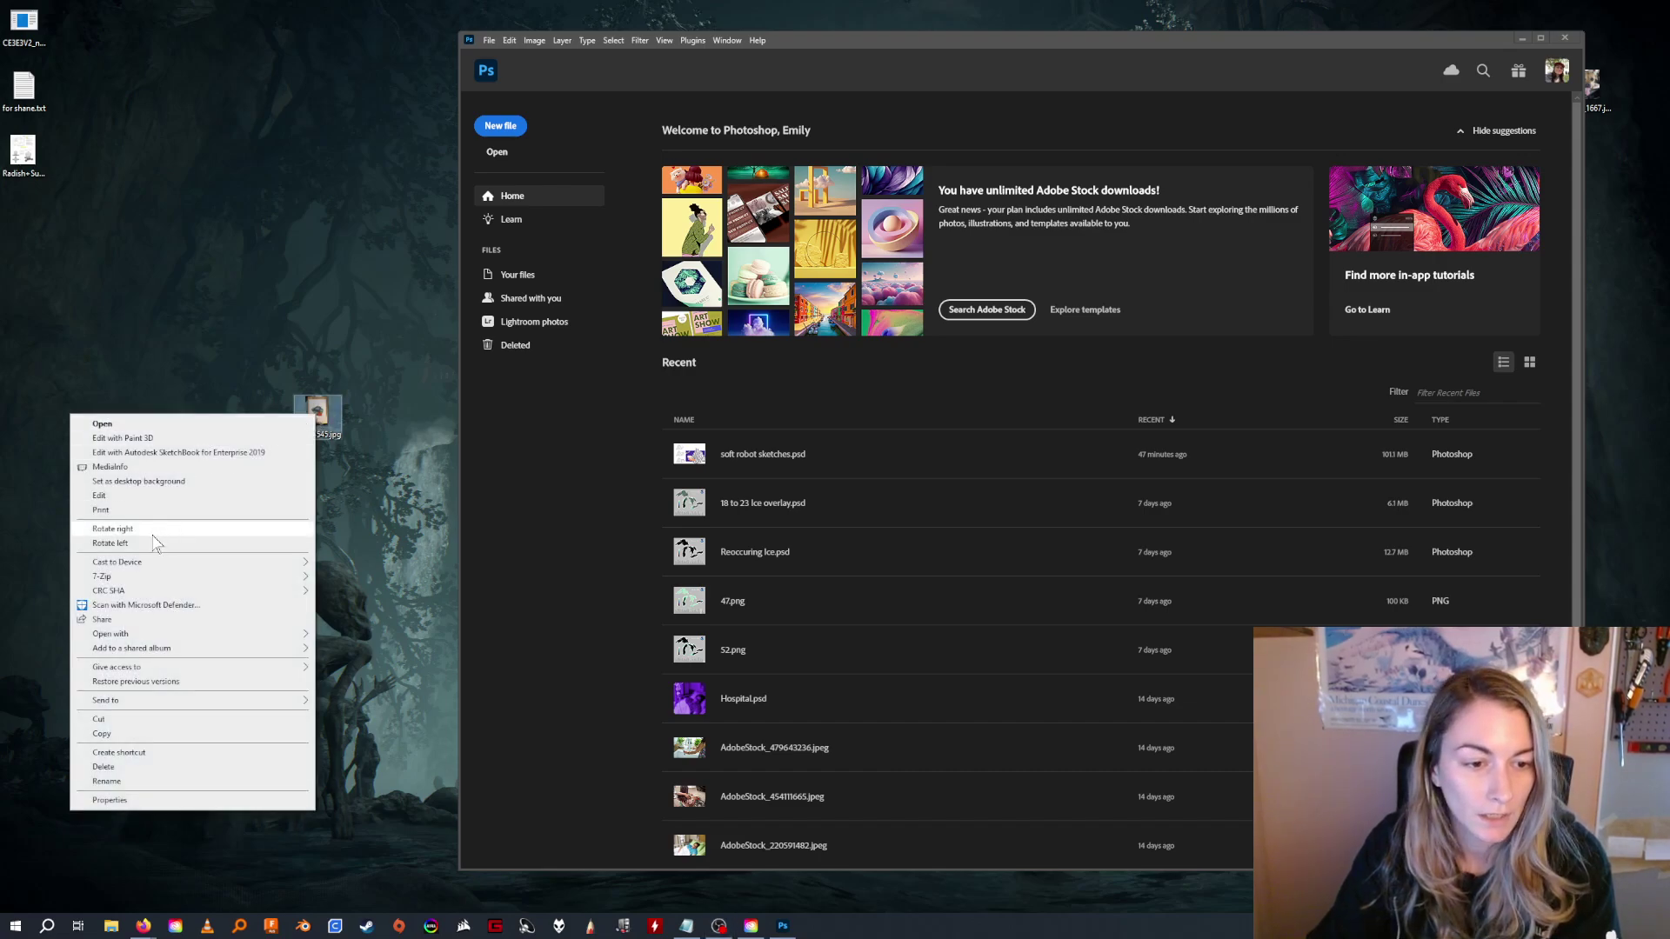
left_click(106, 781)
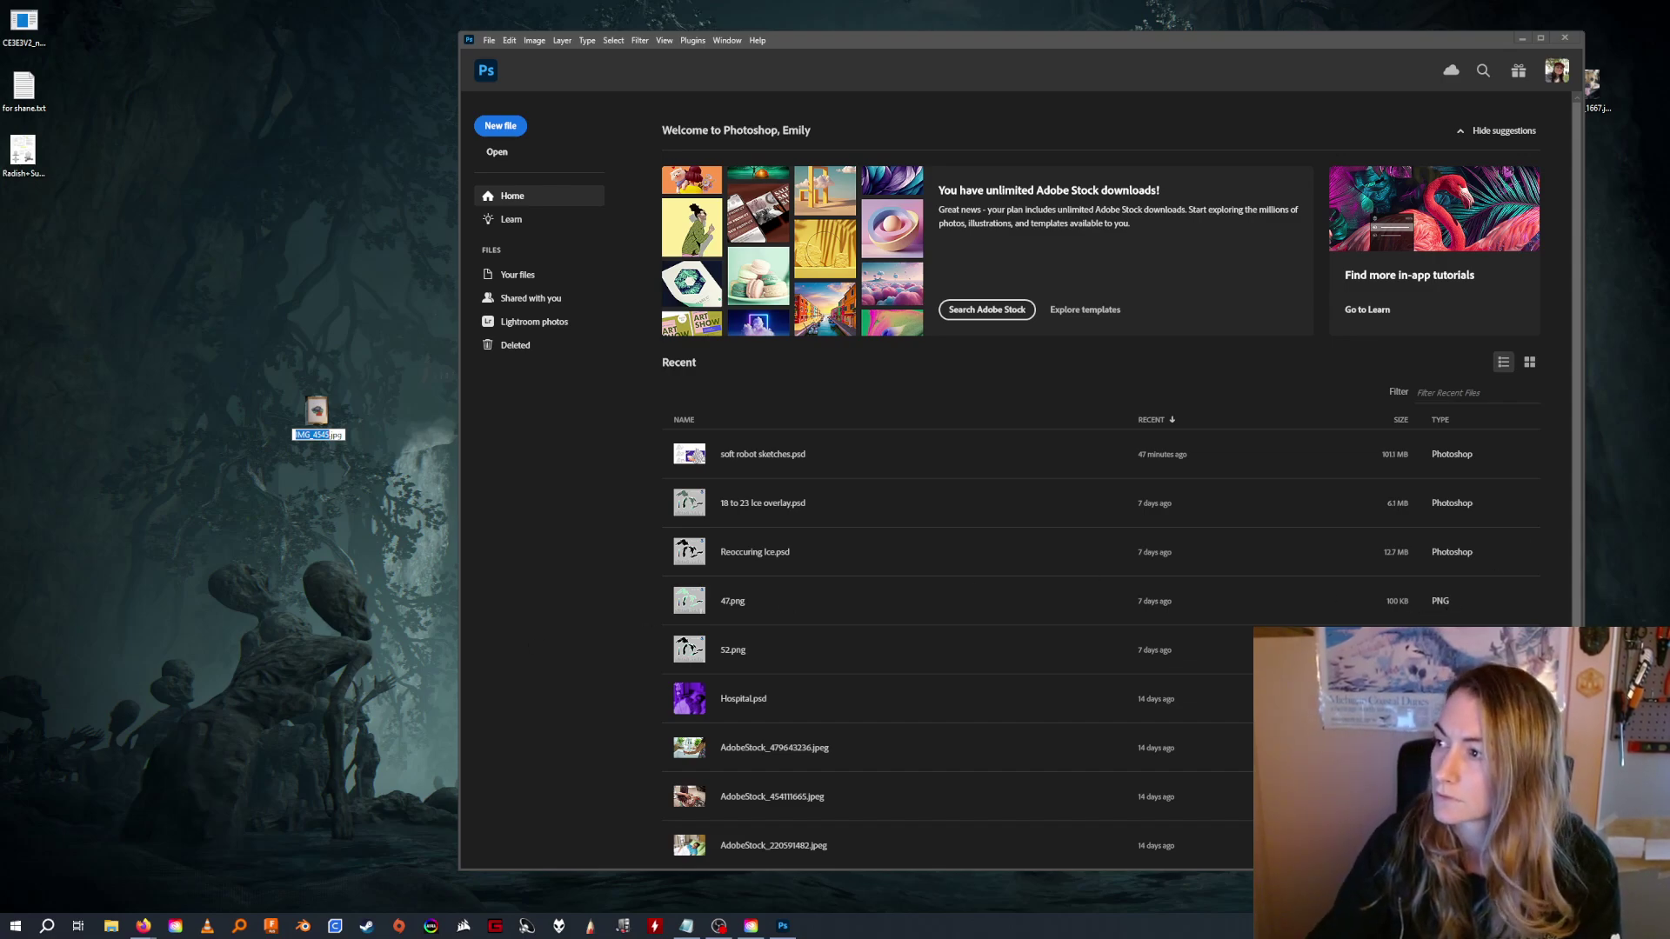
key("Return")
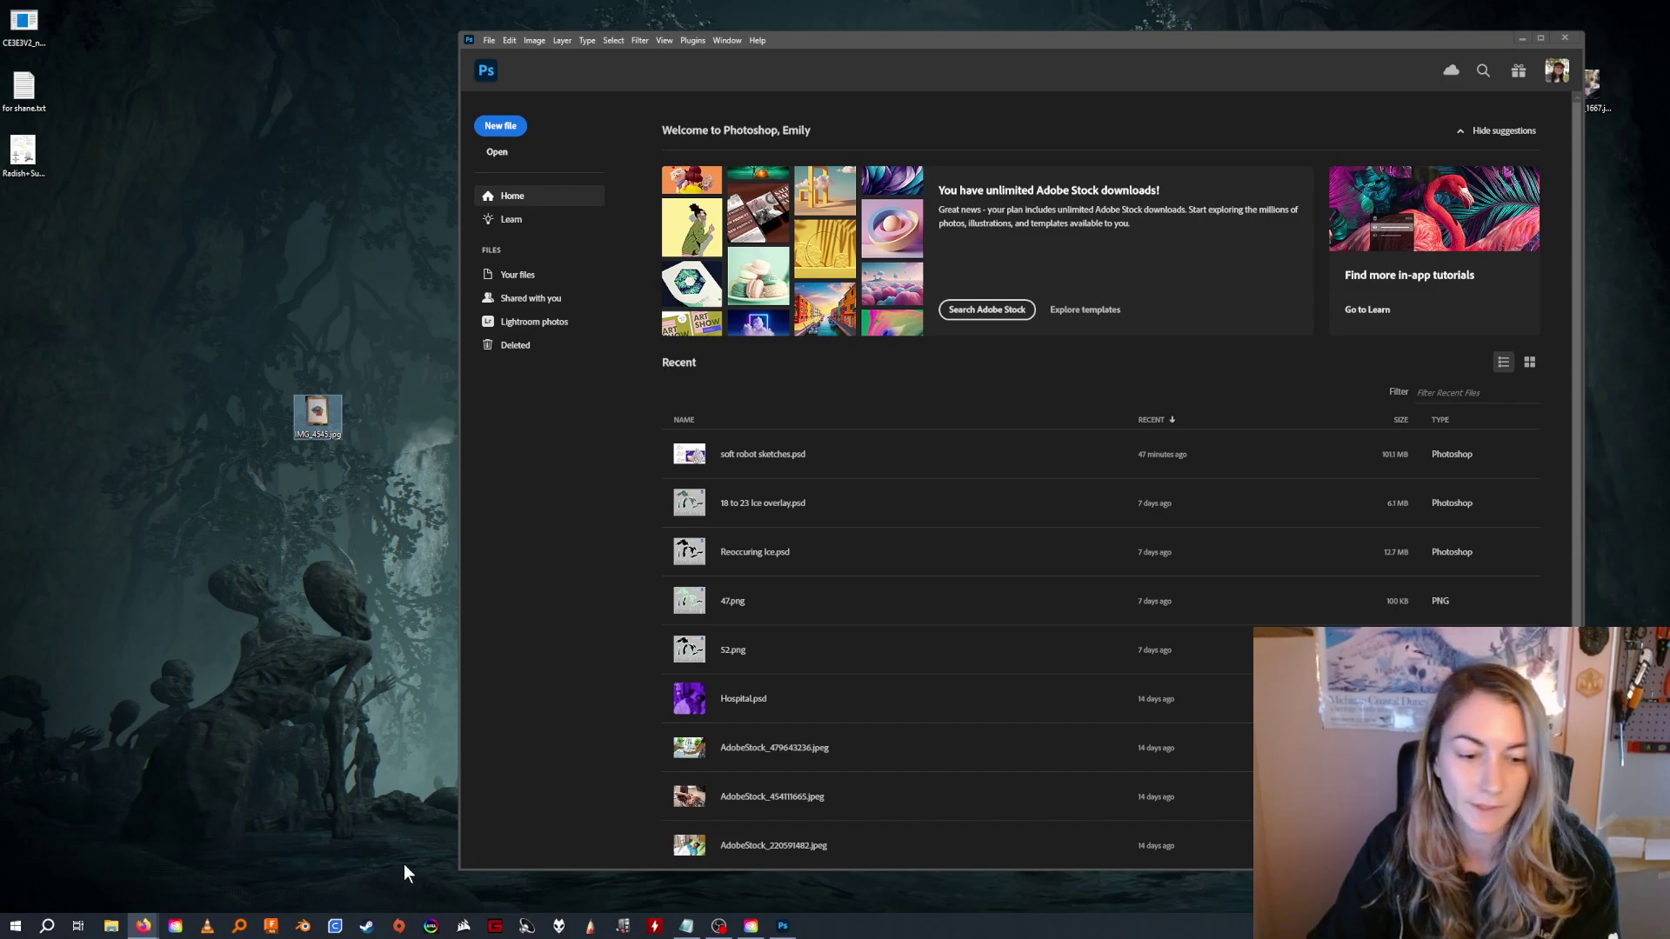
With the assignment page in view, rename the desktop artwork photo to the student's last name followed by "_cleanup_original" and reposition its icon.
mouse_move(143, 926)
mouse_move(172, 877)
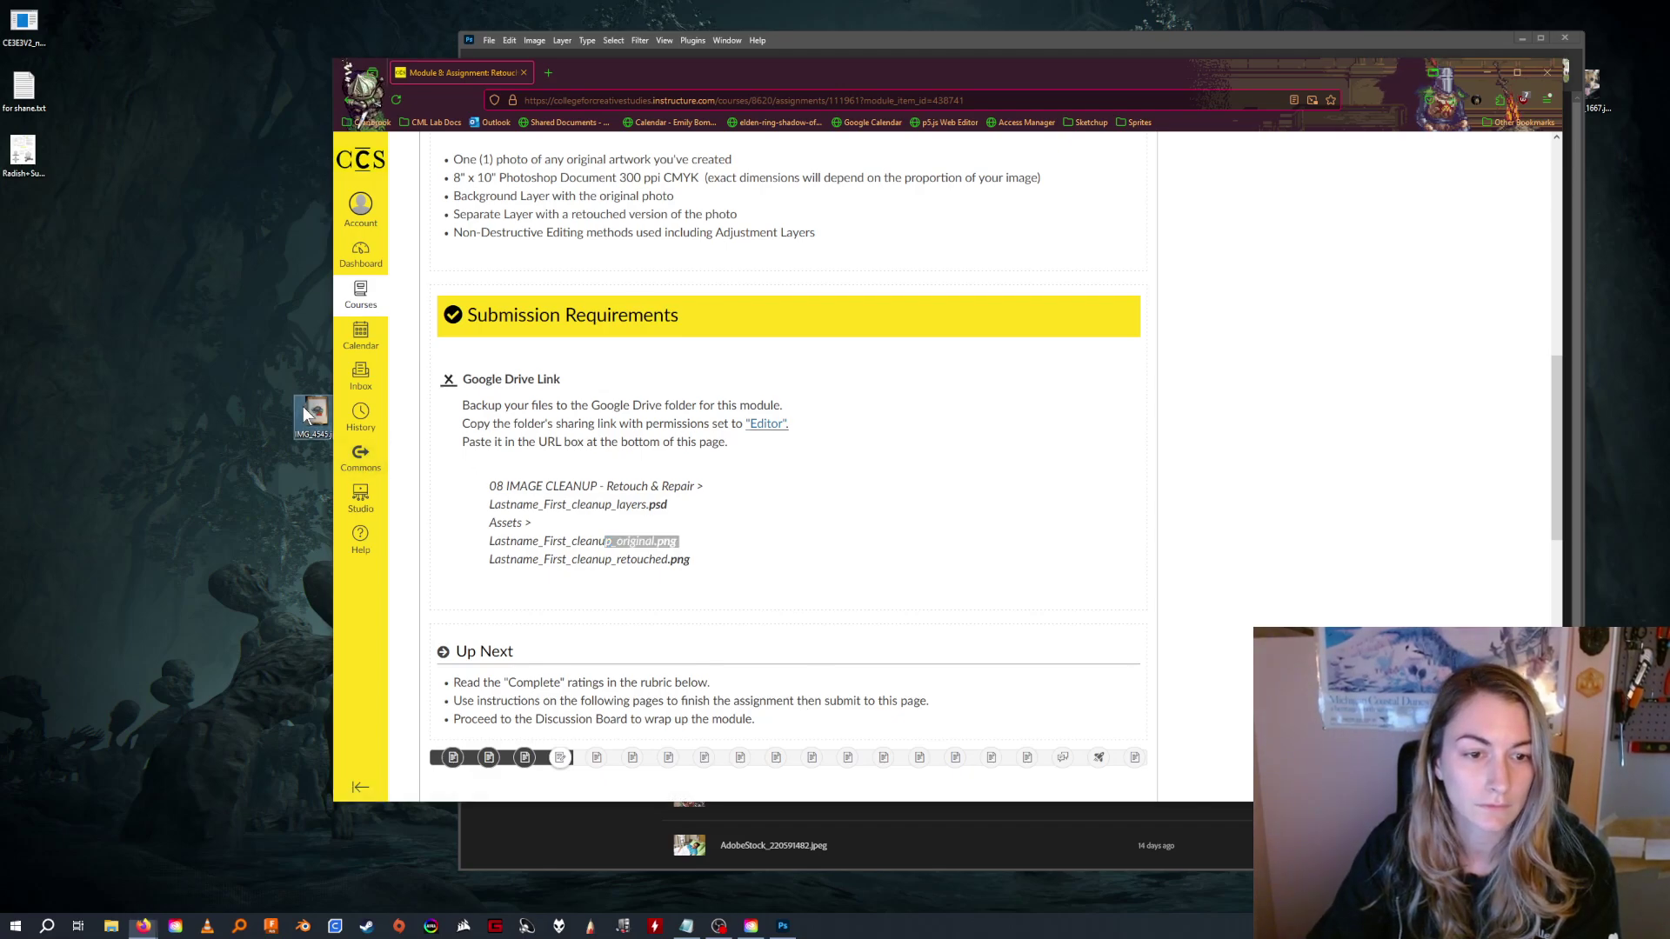
left_click_drag(302, 405, 216, 416)
right_click(216, 413)
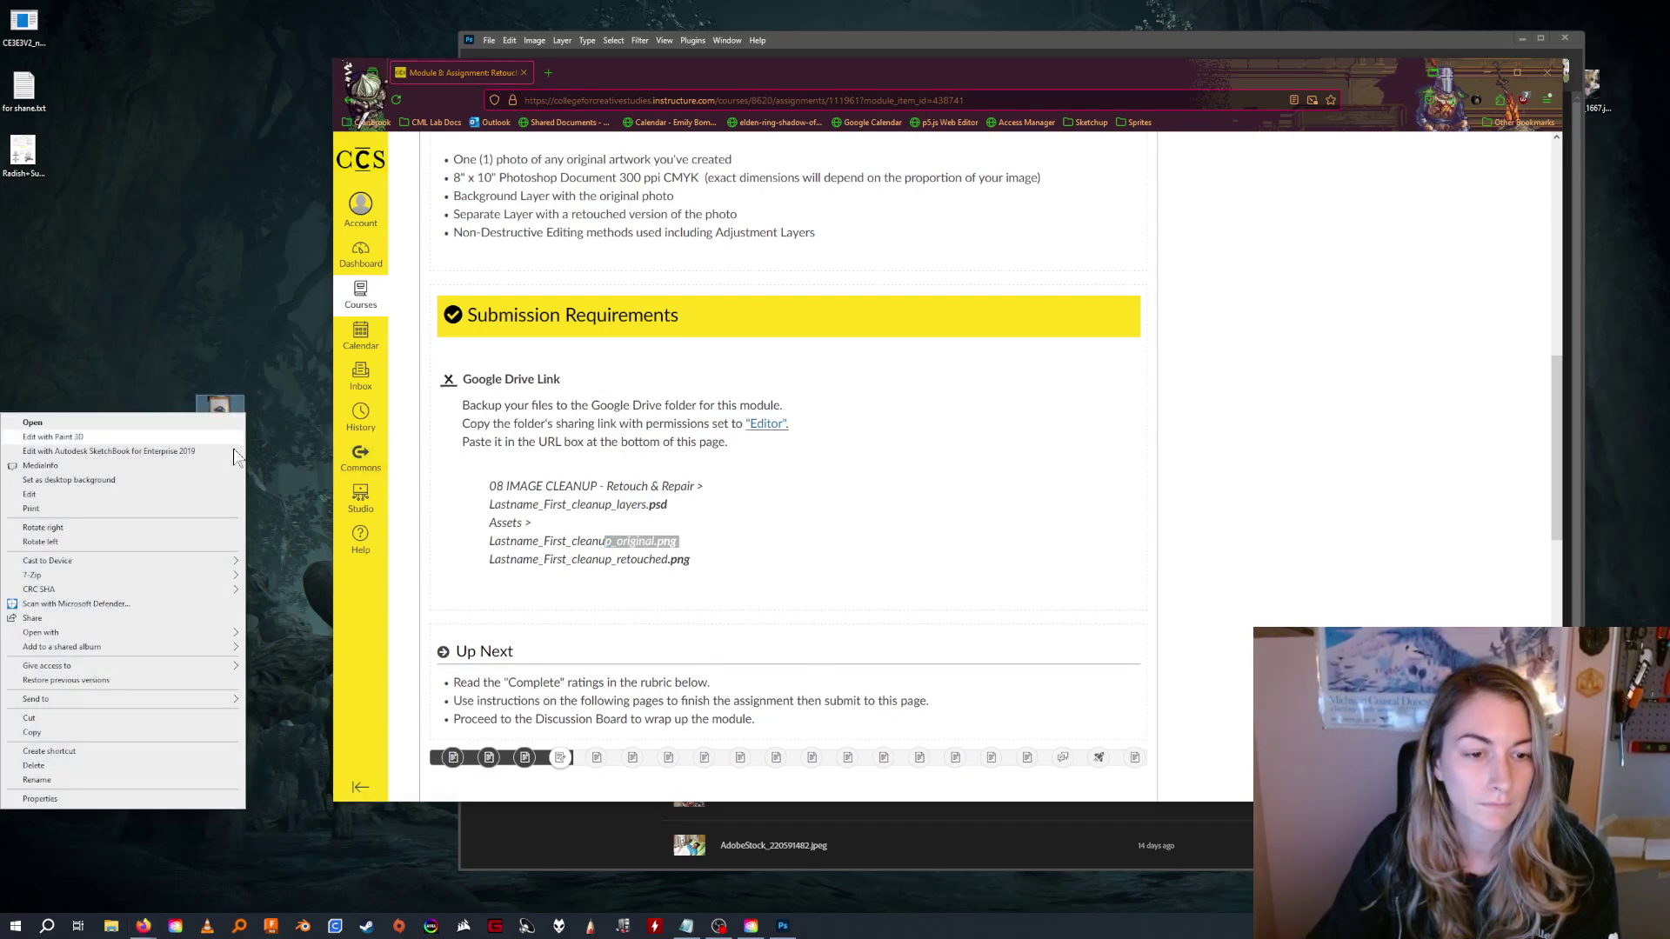
left_click(61, 780)
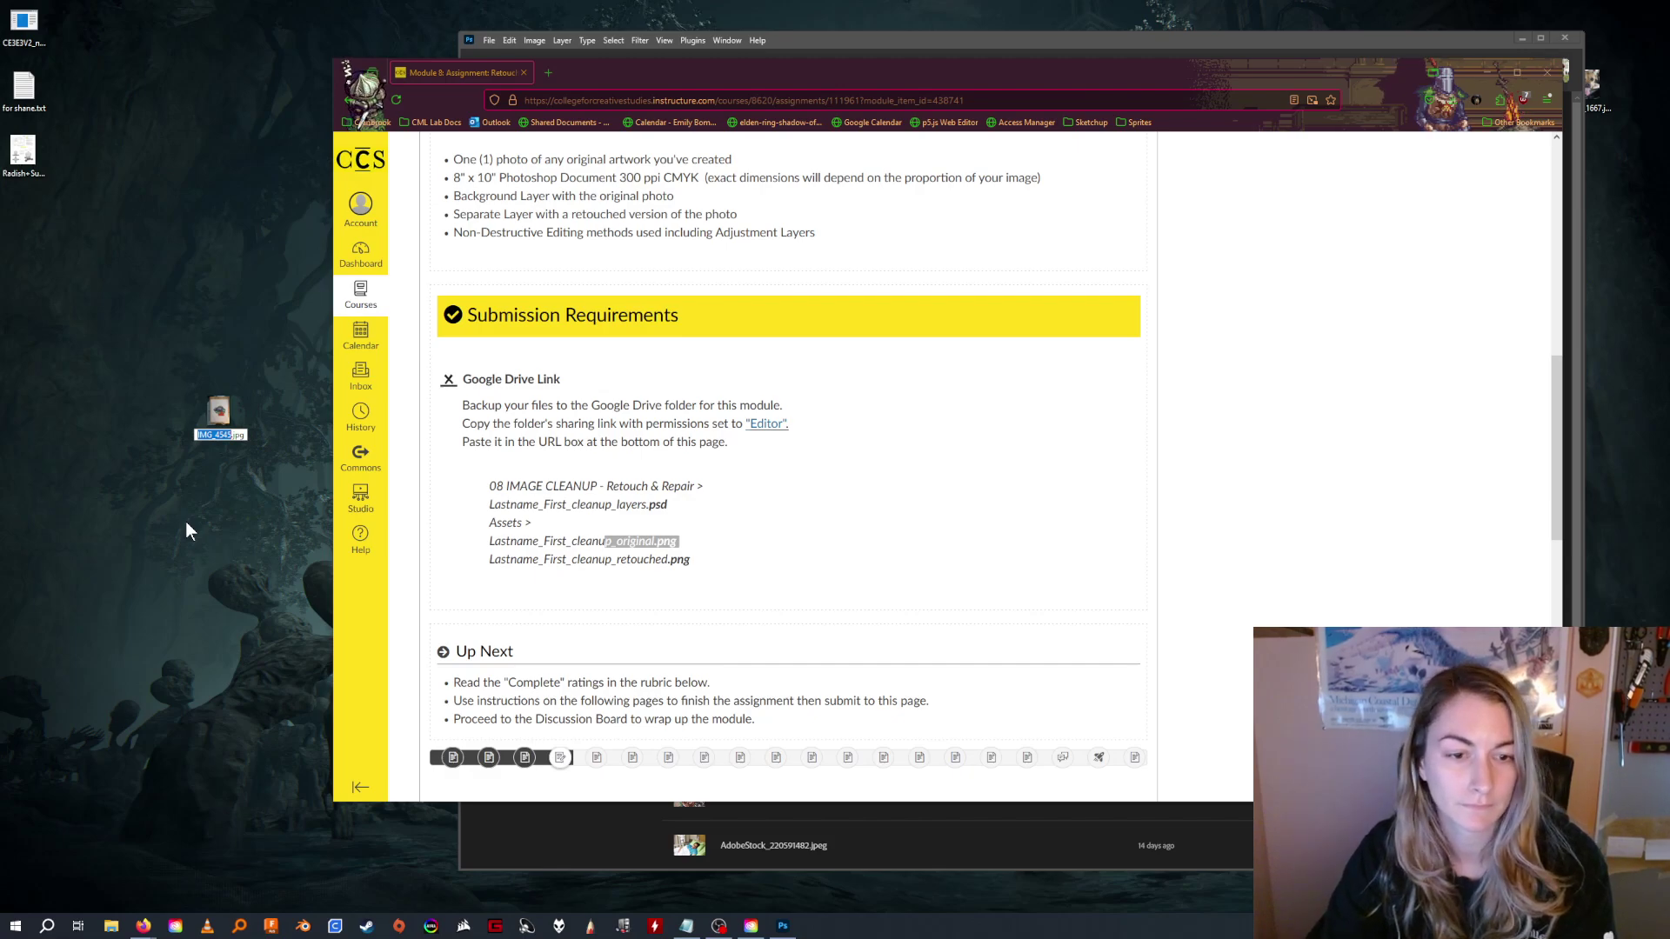
type("bommarito")
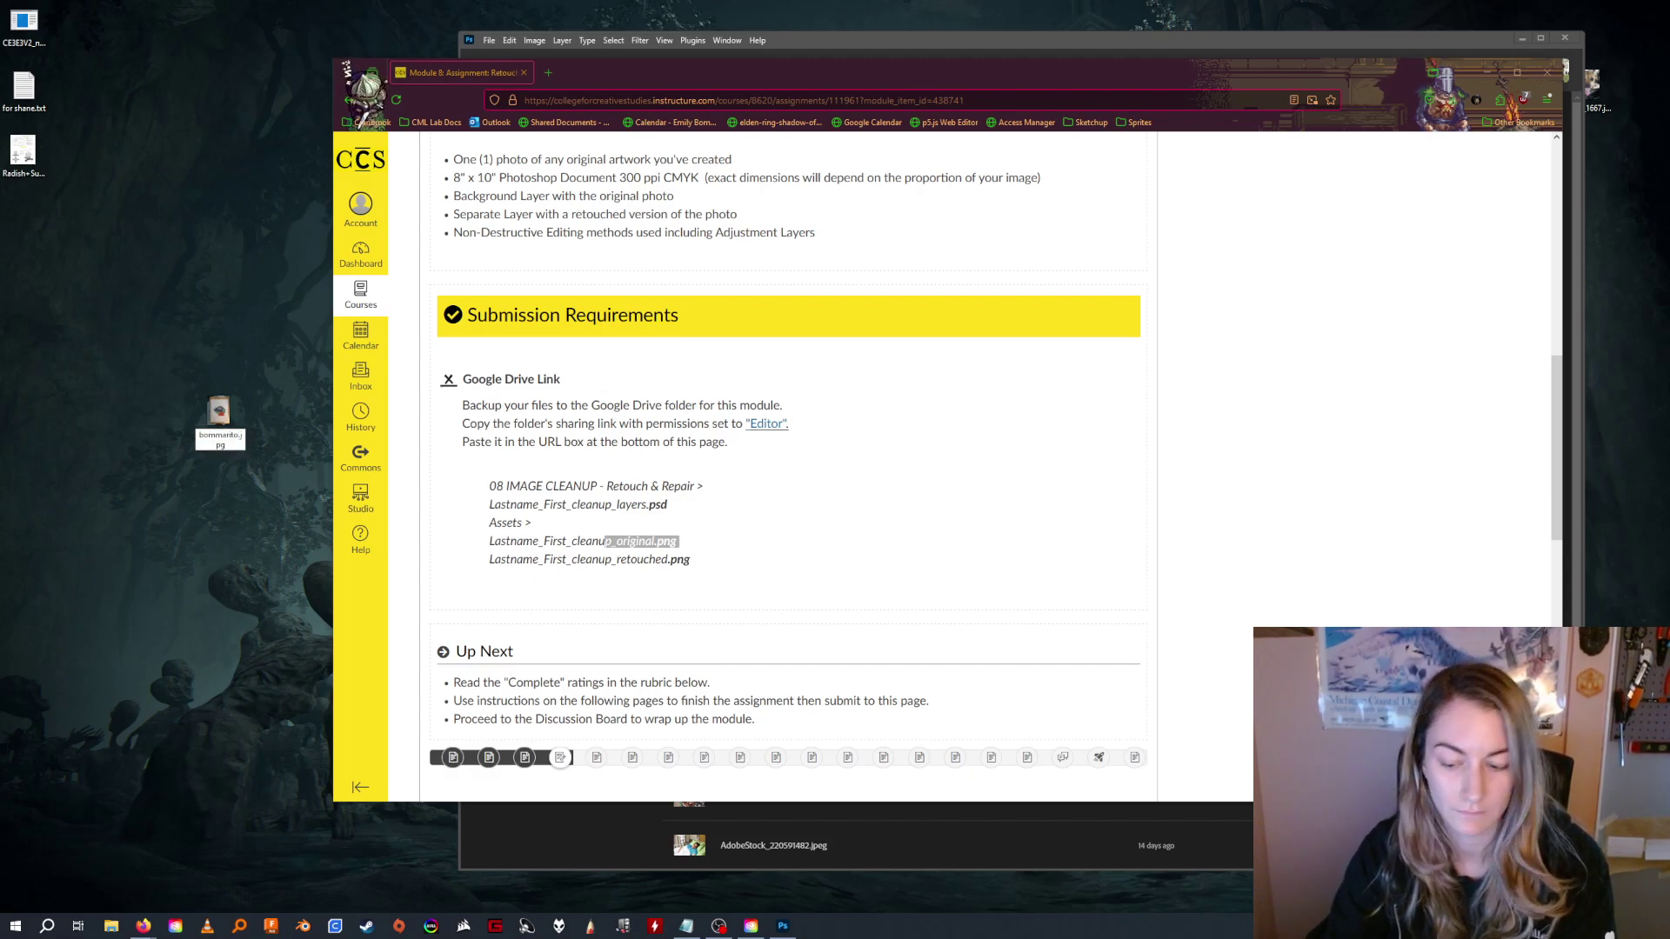
type("_cleanup")
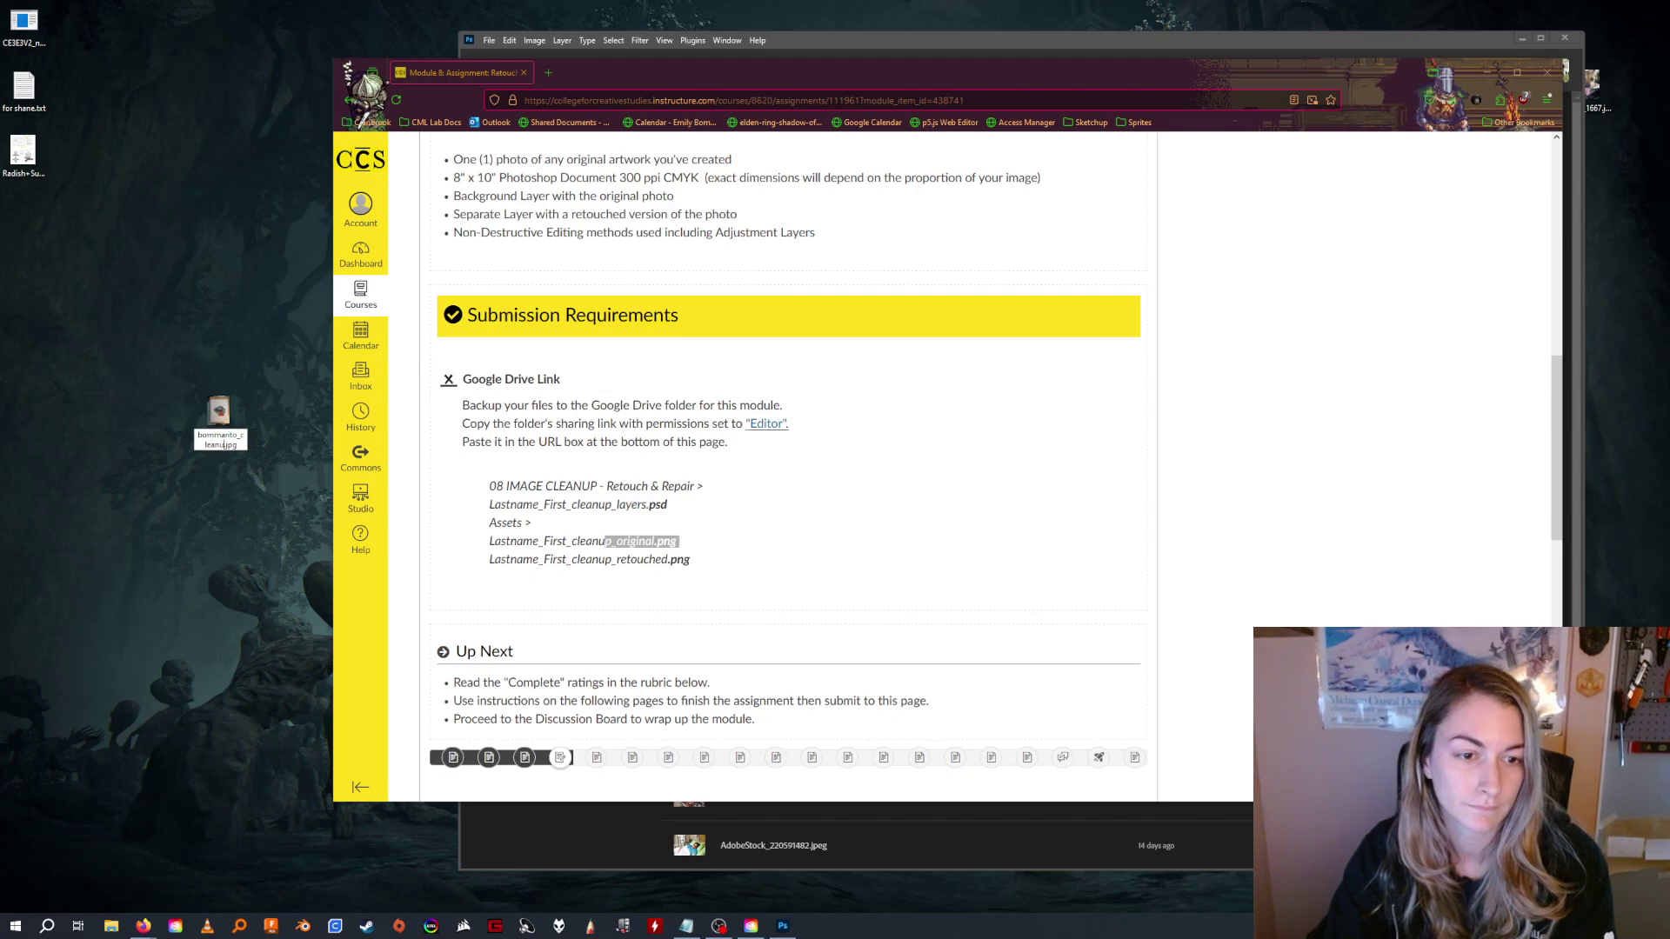
type("_")
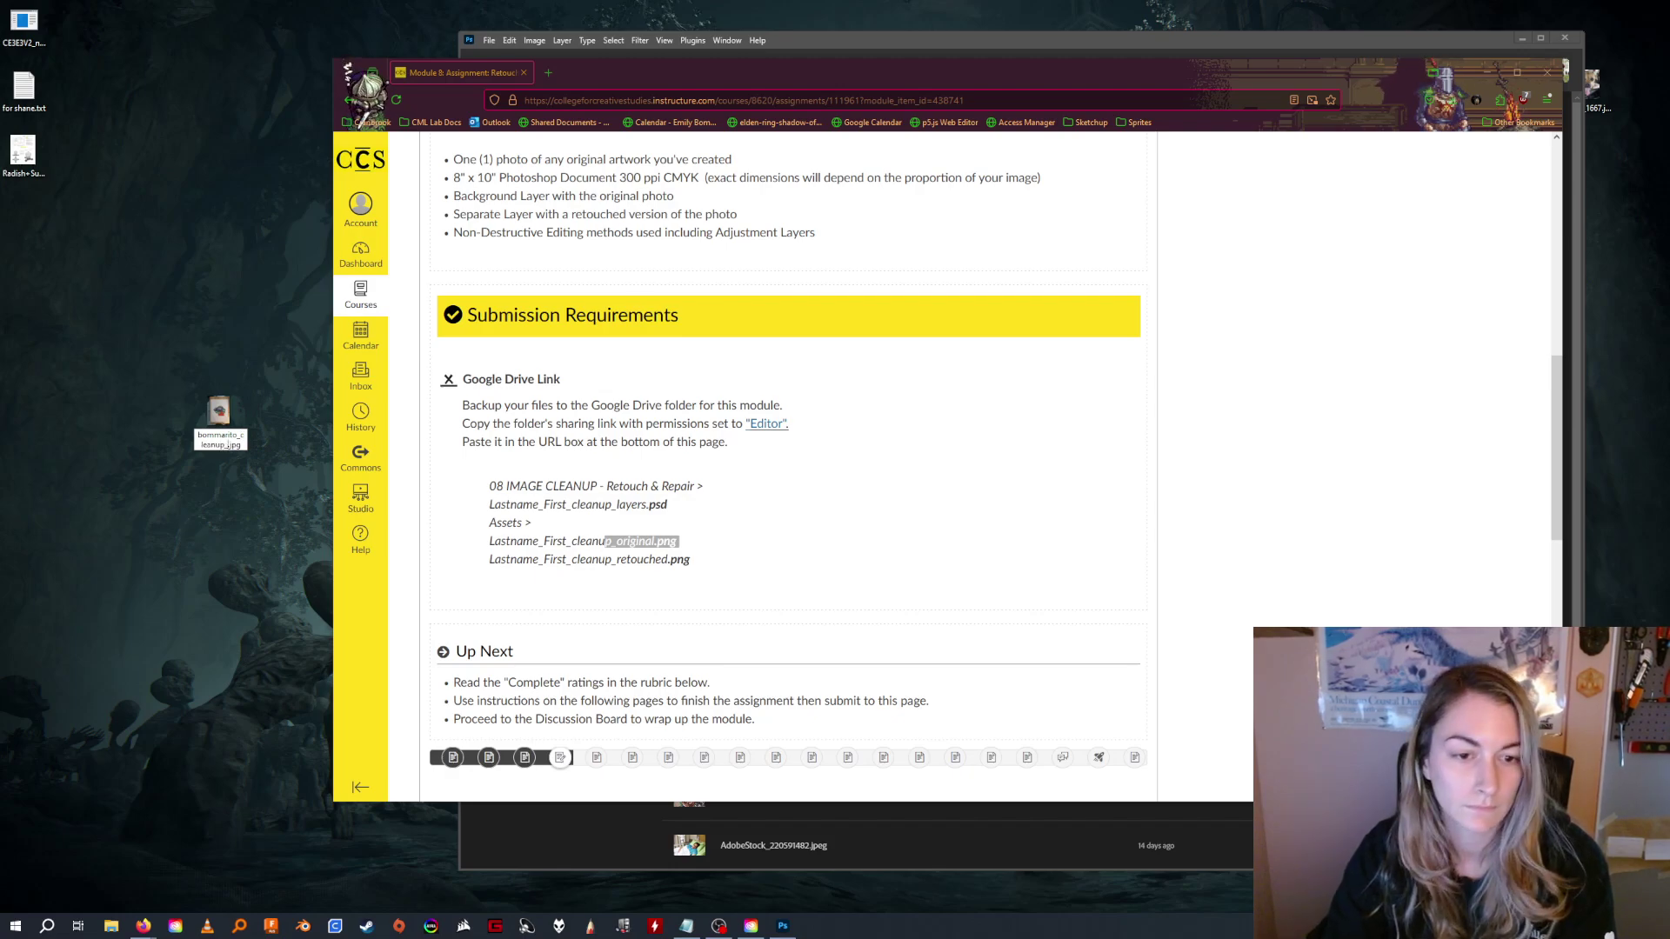
type("original")
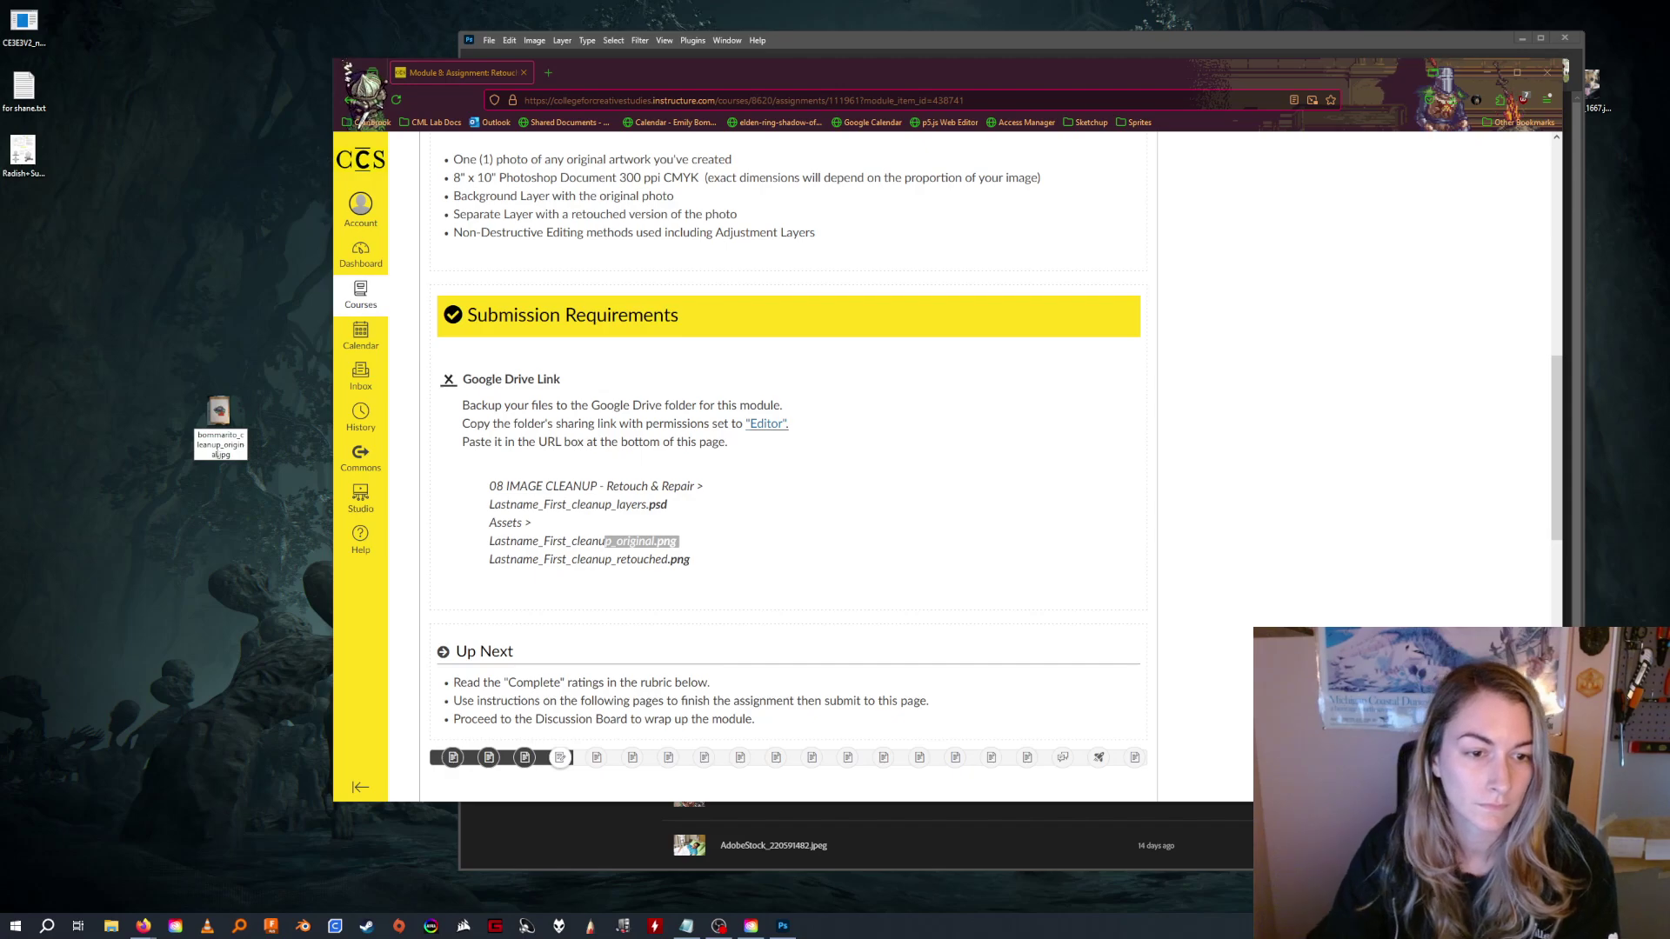
key("Return")
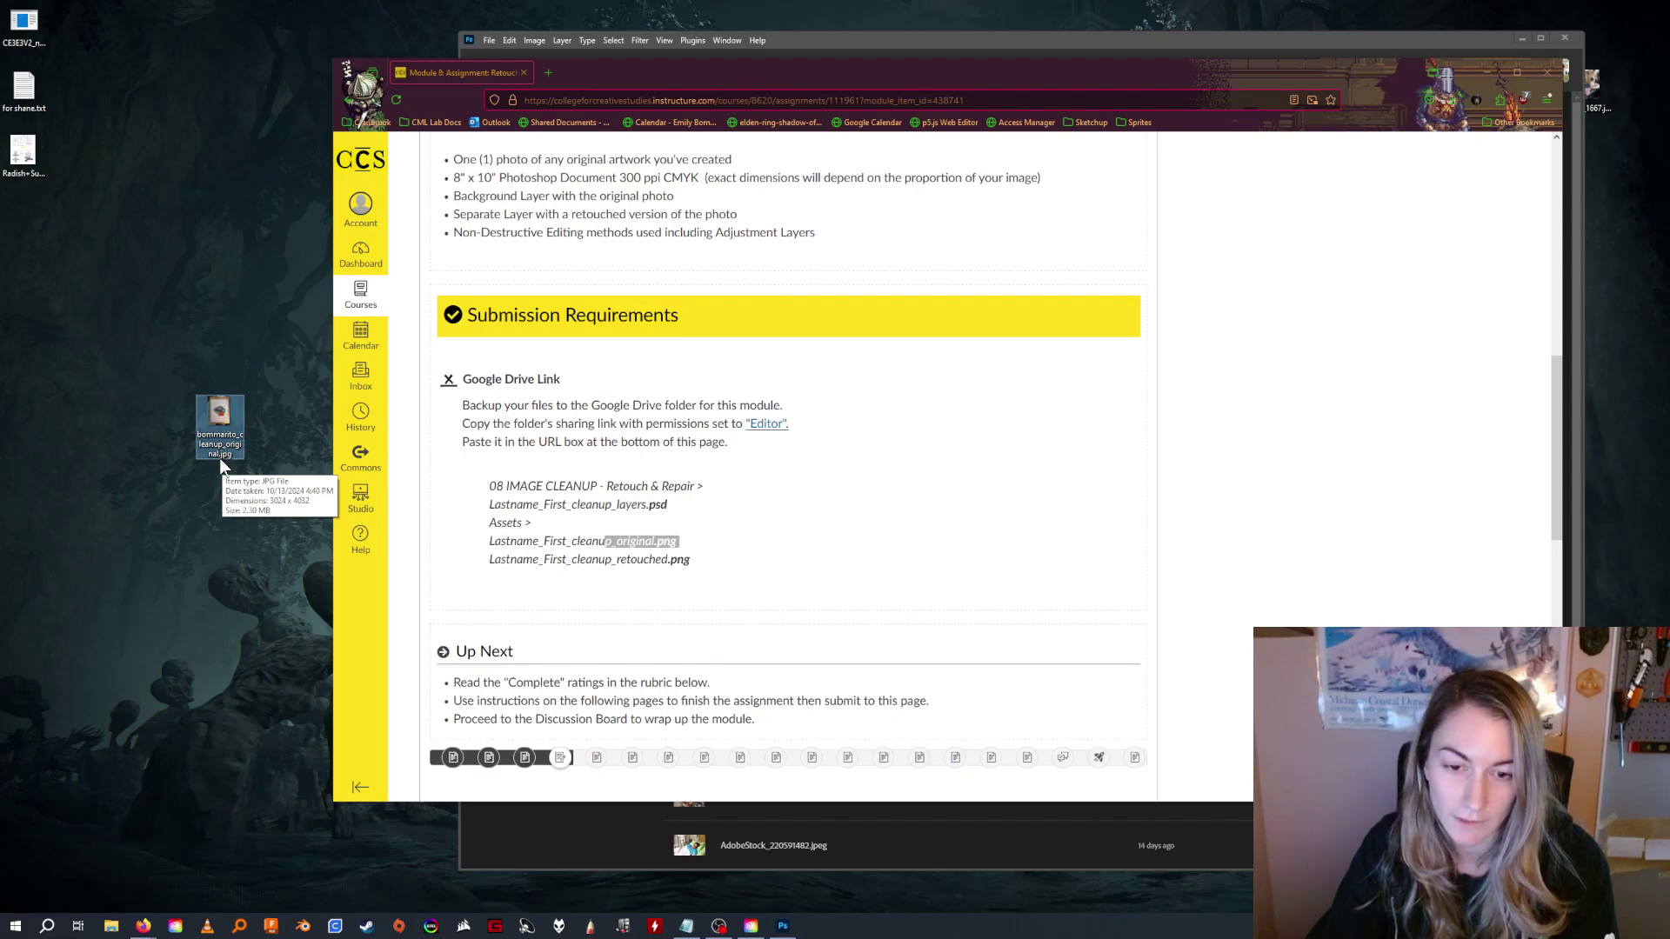
left_click_drag(220, 426, 170, 361)
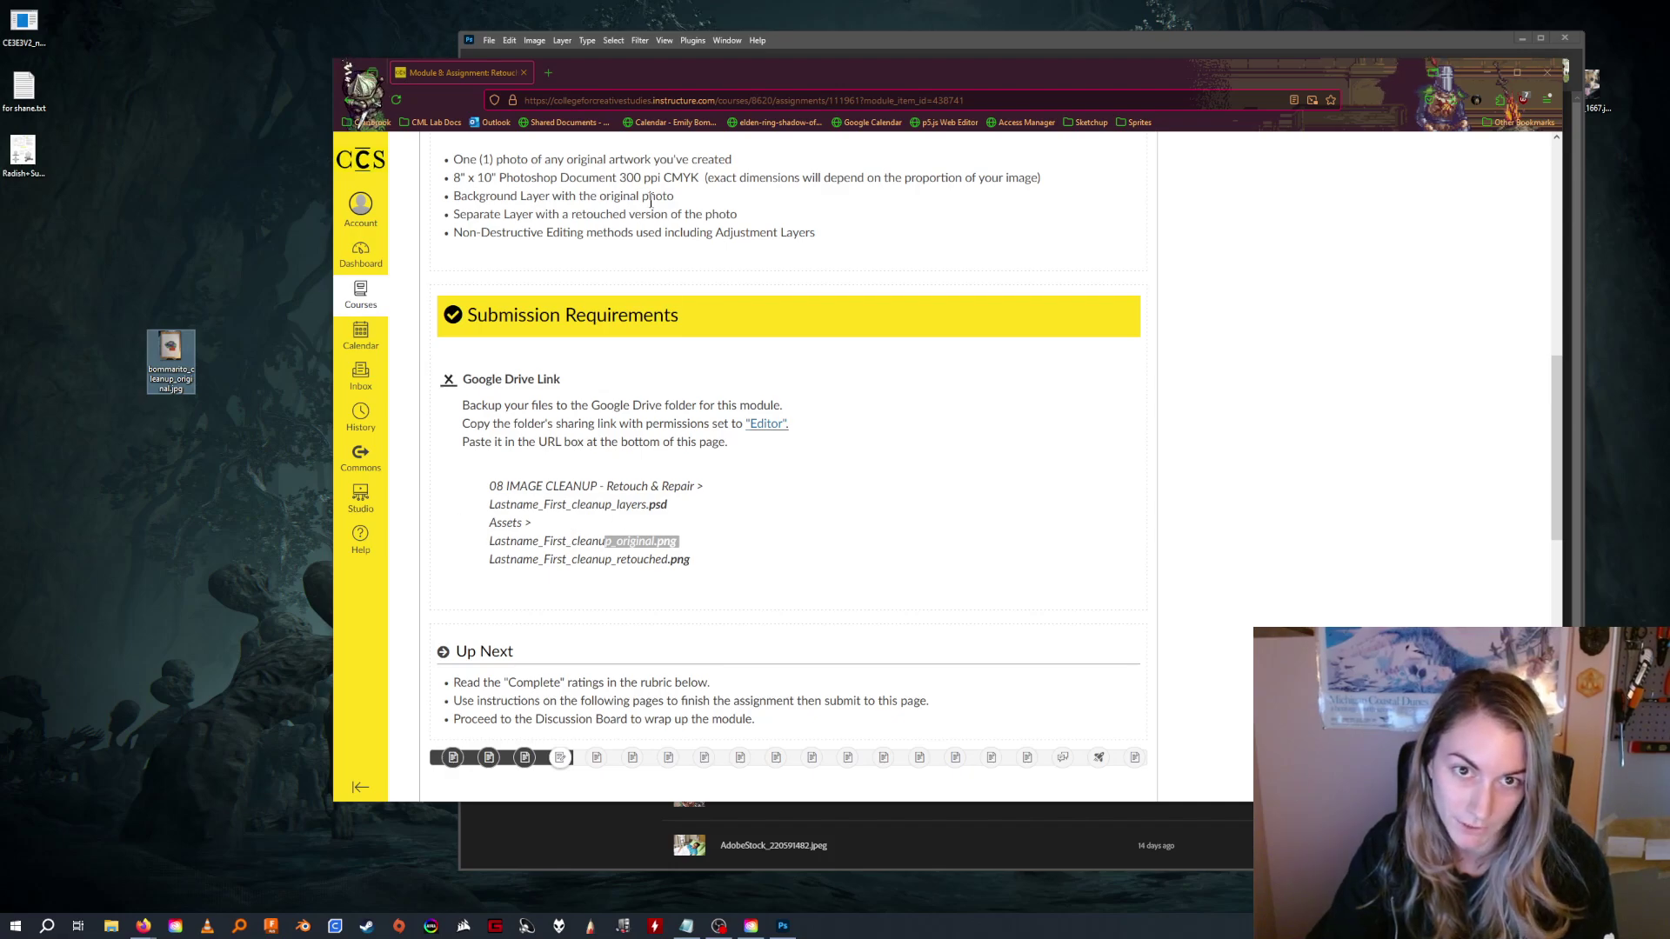
Open Google Drive in the browser through the college's Access Manager and go to the DigiTech Fall2024 folder in My Drive.
left_click(549, 73)
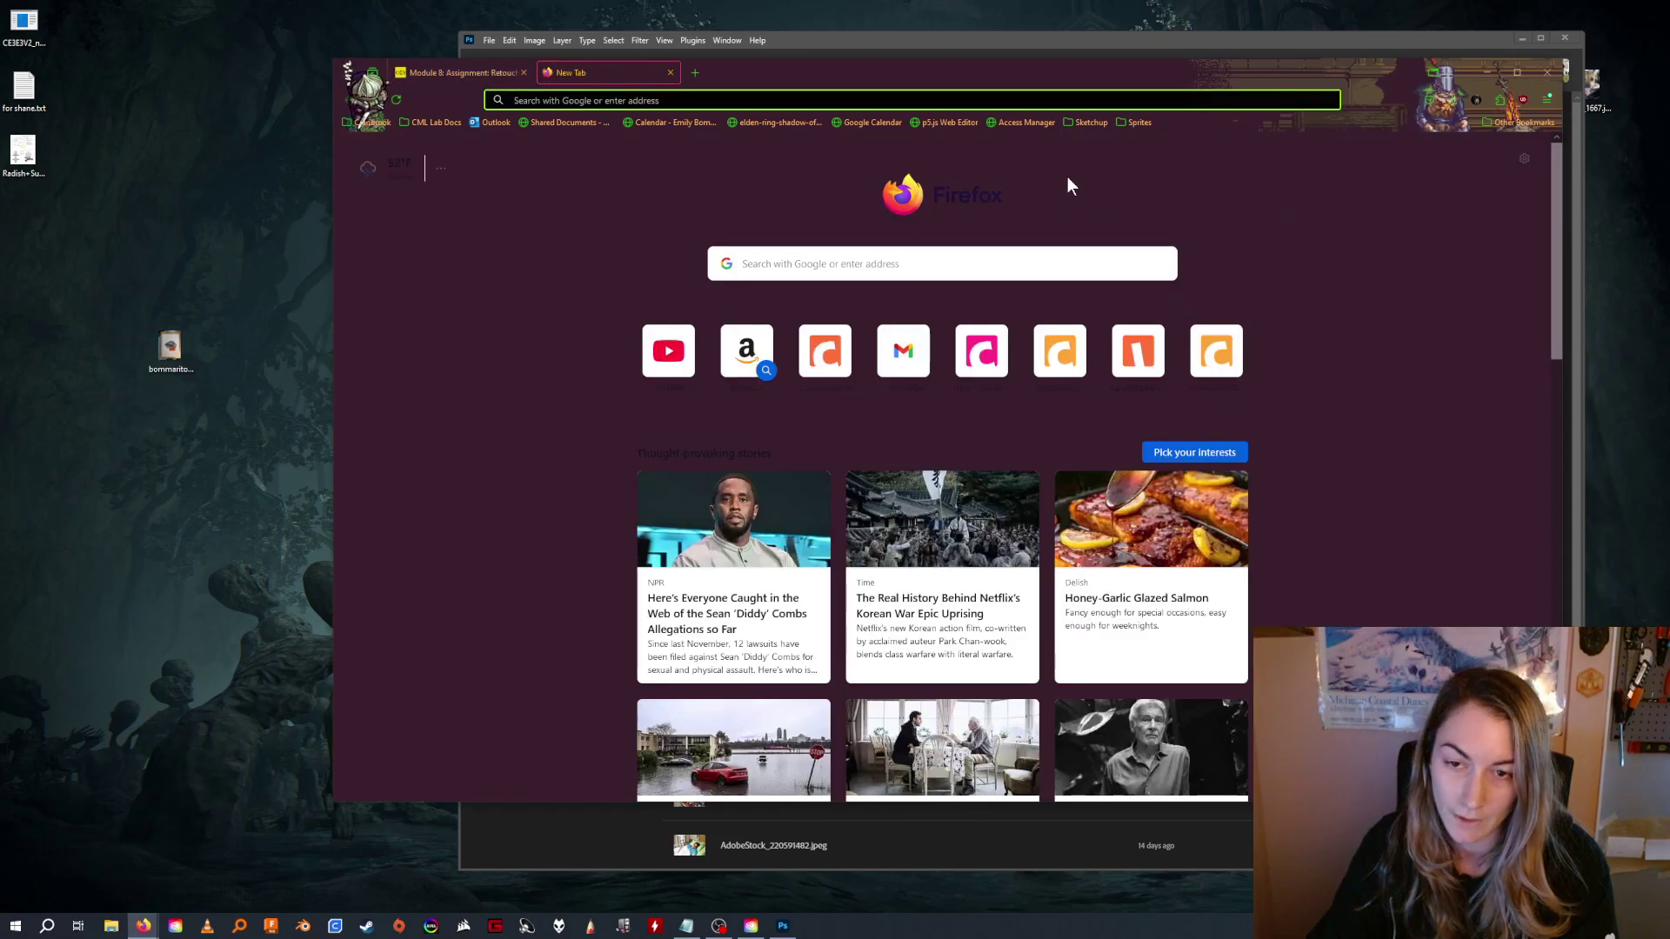
left_click(1019, 126)
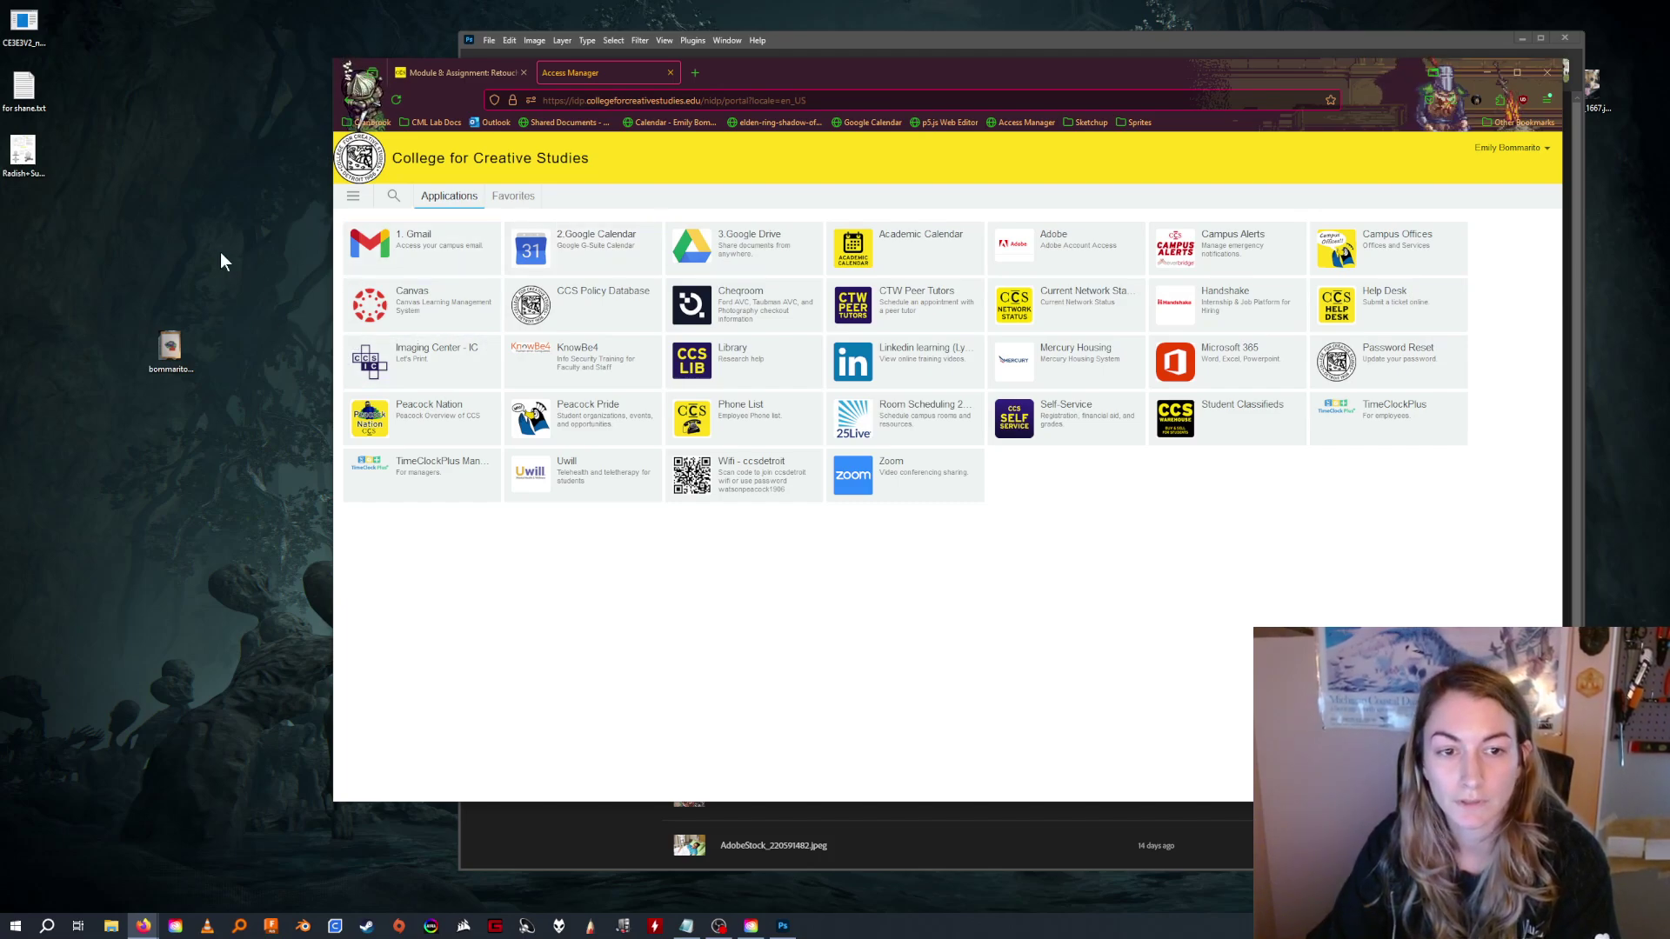
left_click(738, 263)
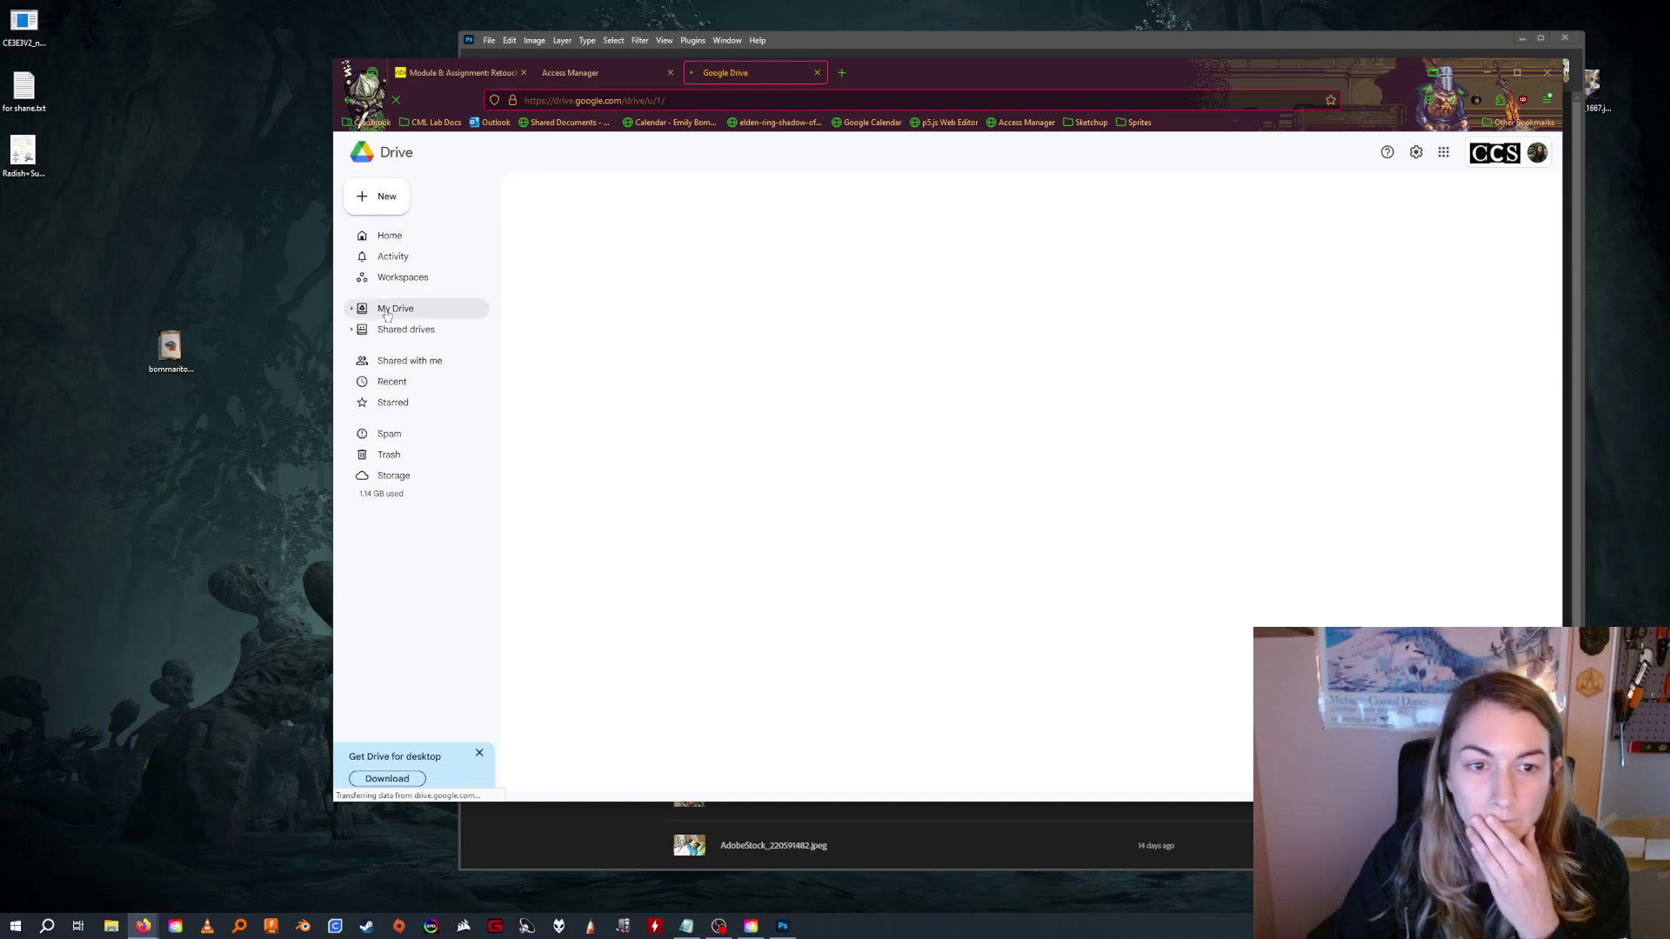
left_click(387, 310)
left_click(604, 301)
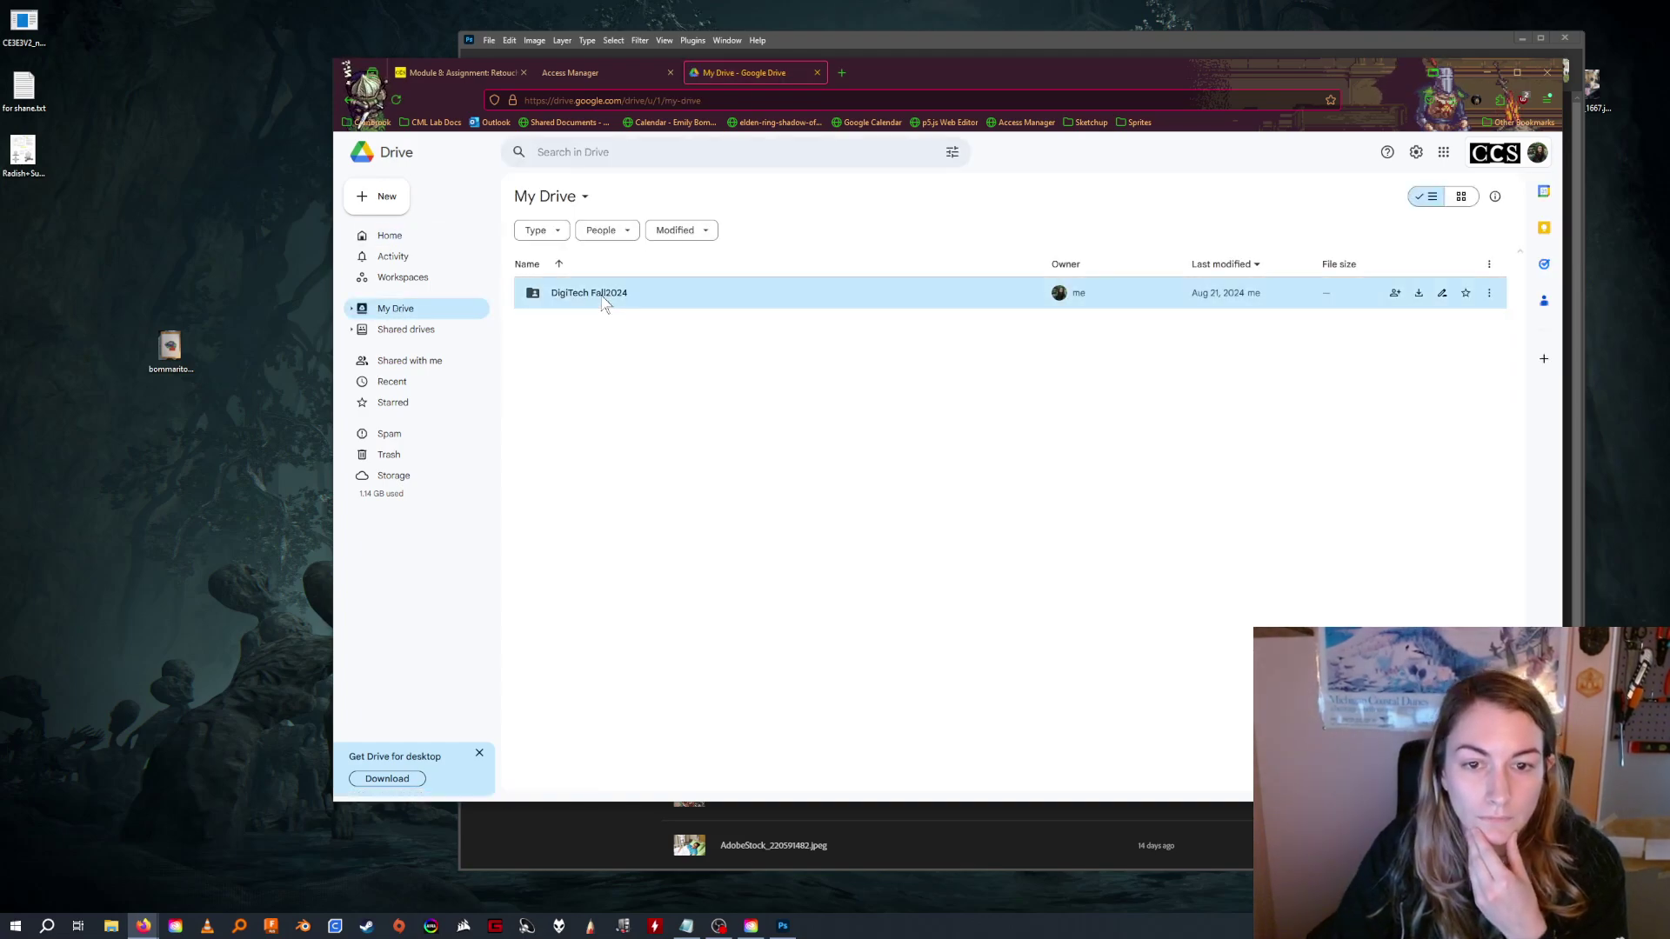
double_click(605, 301)
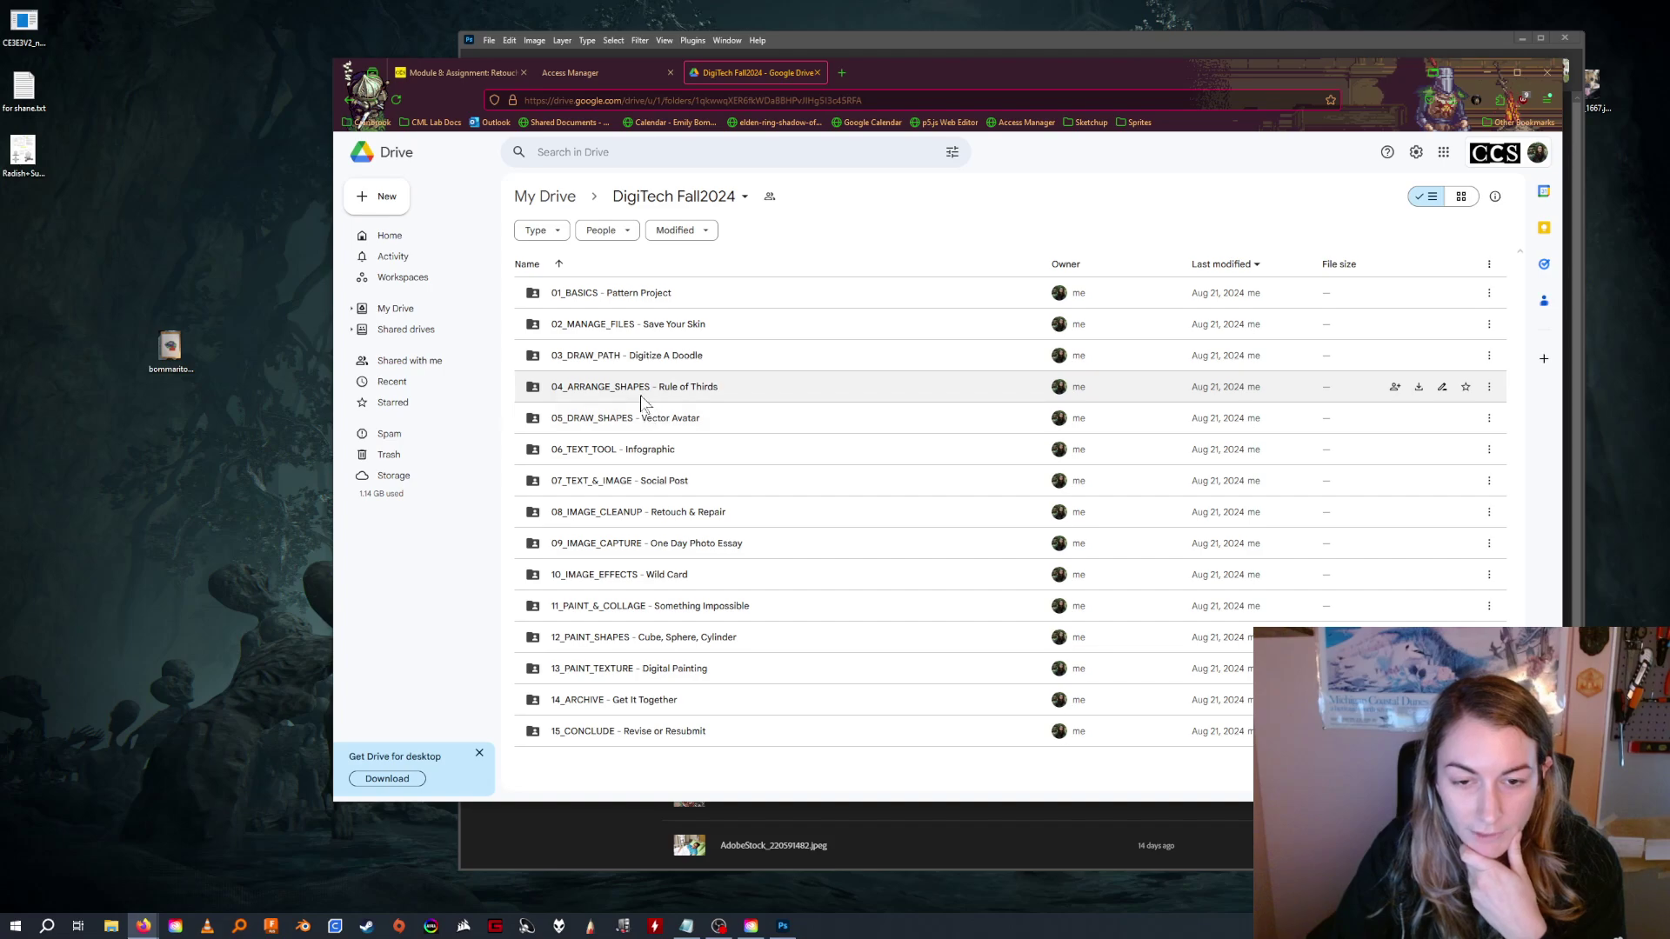
Create an Assets folder inside 08_IMAGE_CLEANUP - Retouch & Repair and upload the original artwork photo from the desktop into it.
left_click(678, 515)
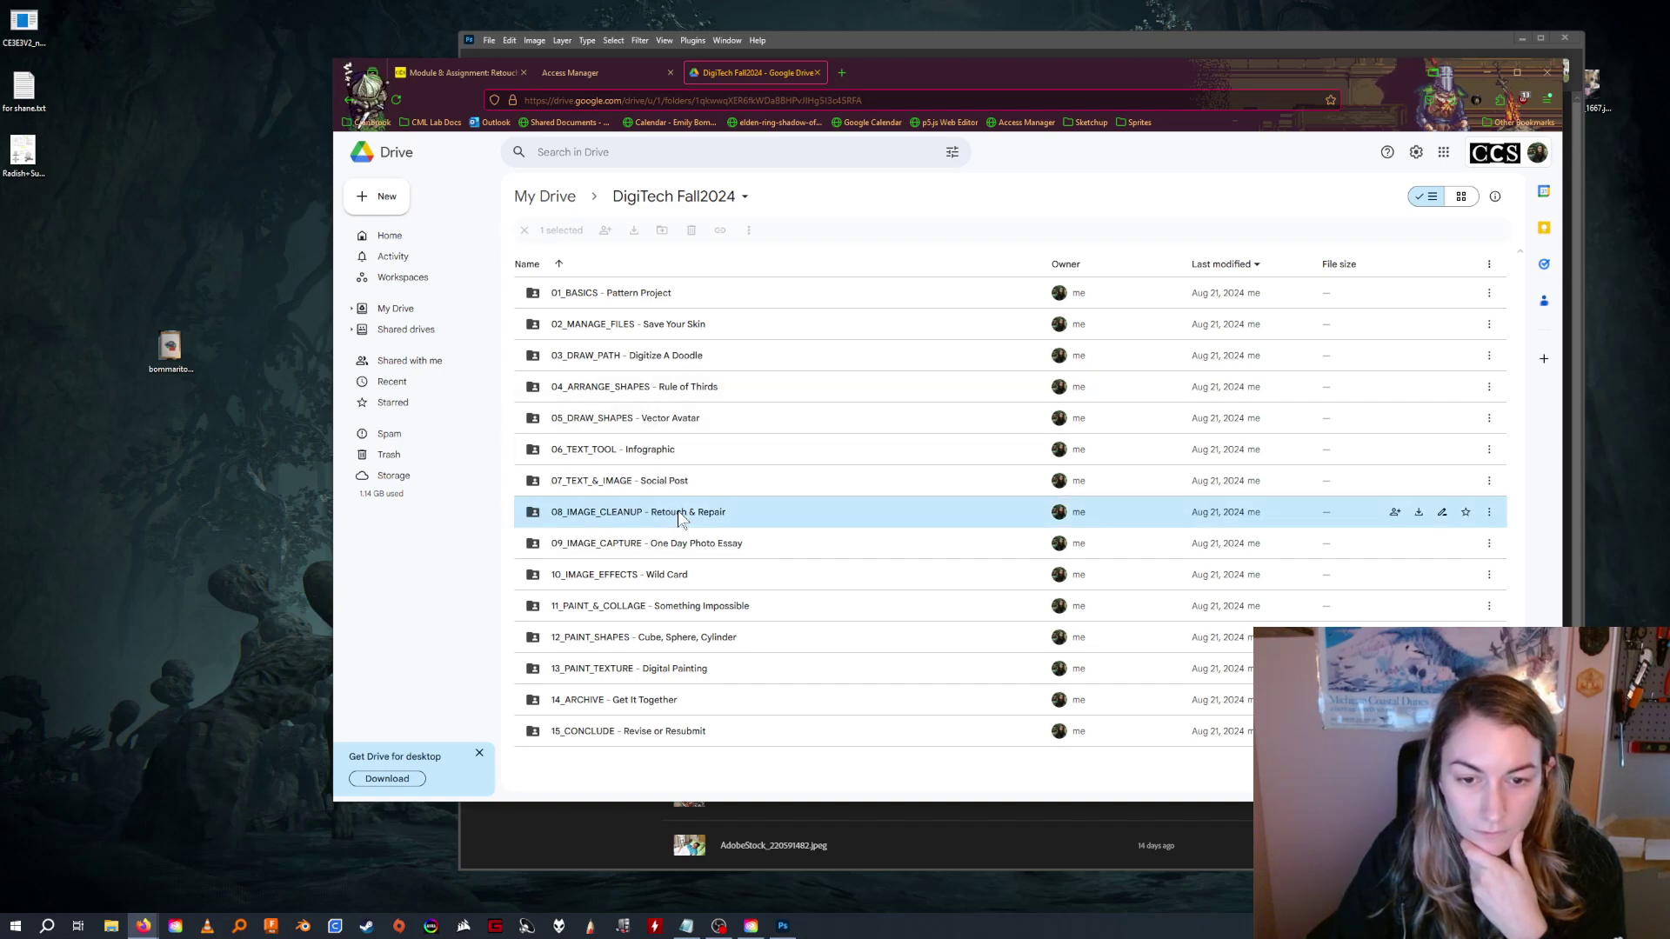
double_click(678, 514)
right_click(617, 355)
left_click(683, 380)
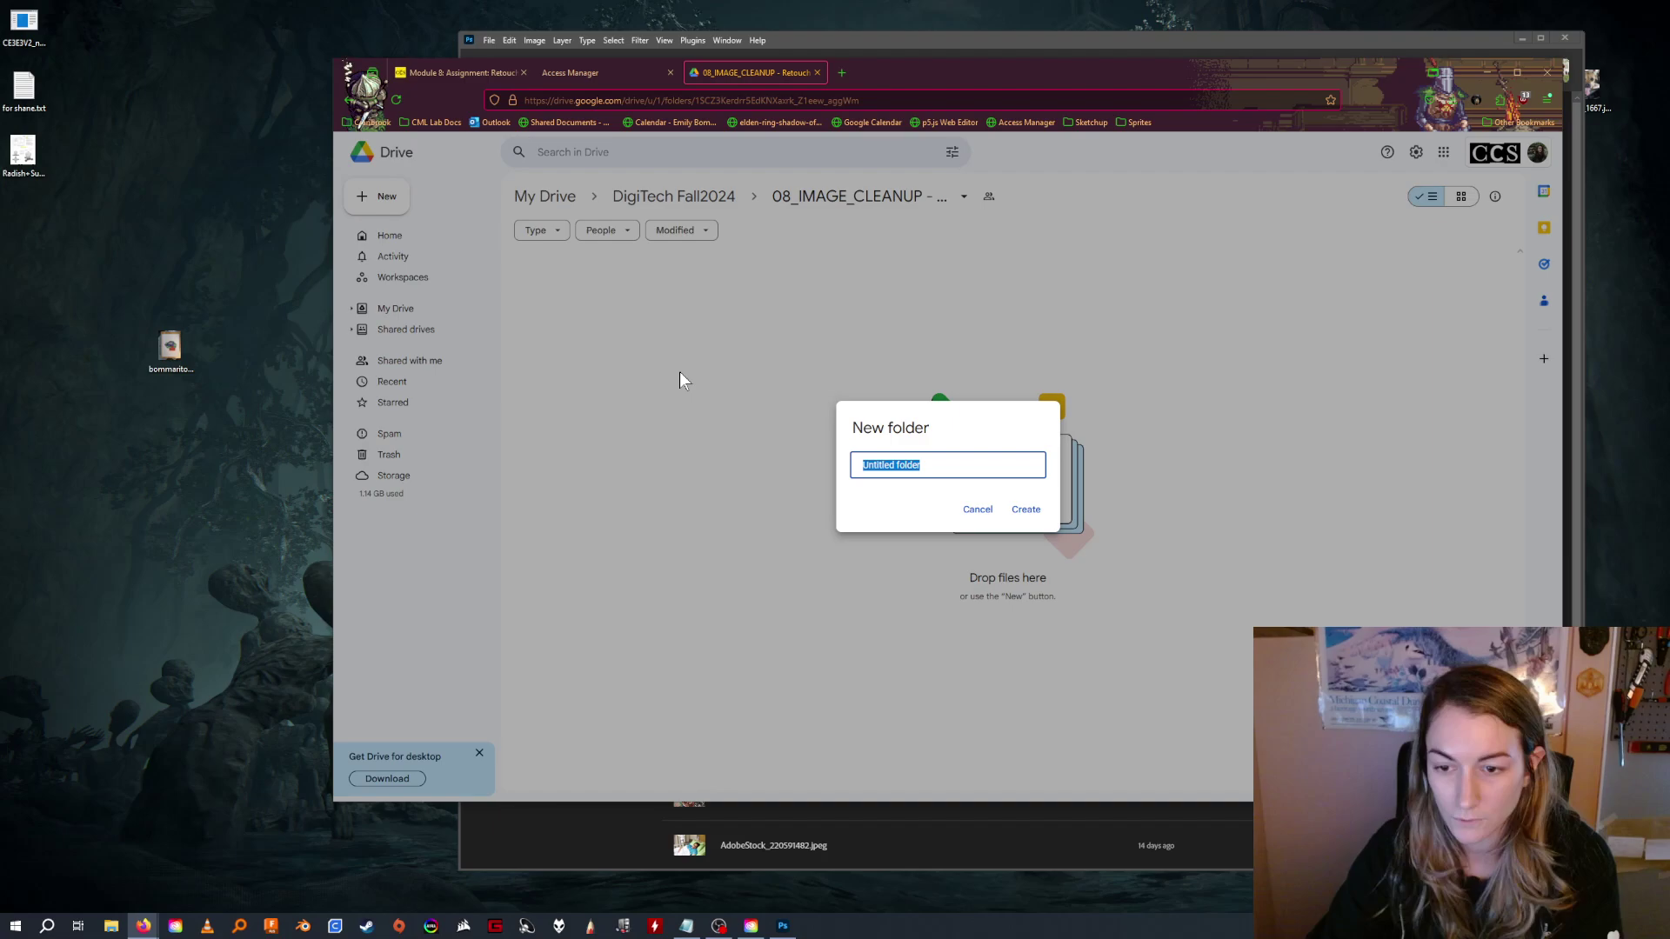
type("Assign")
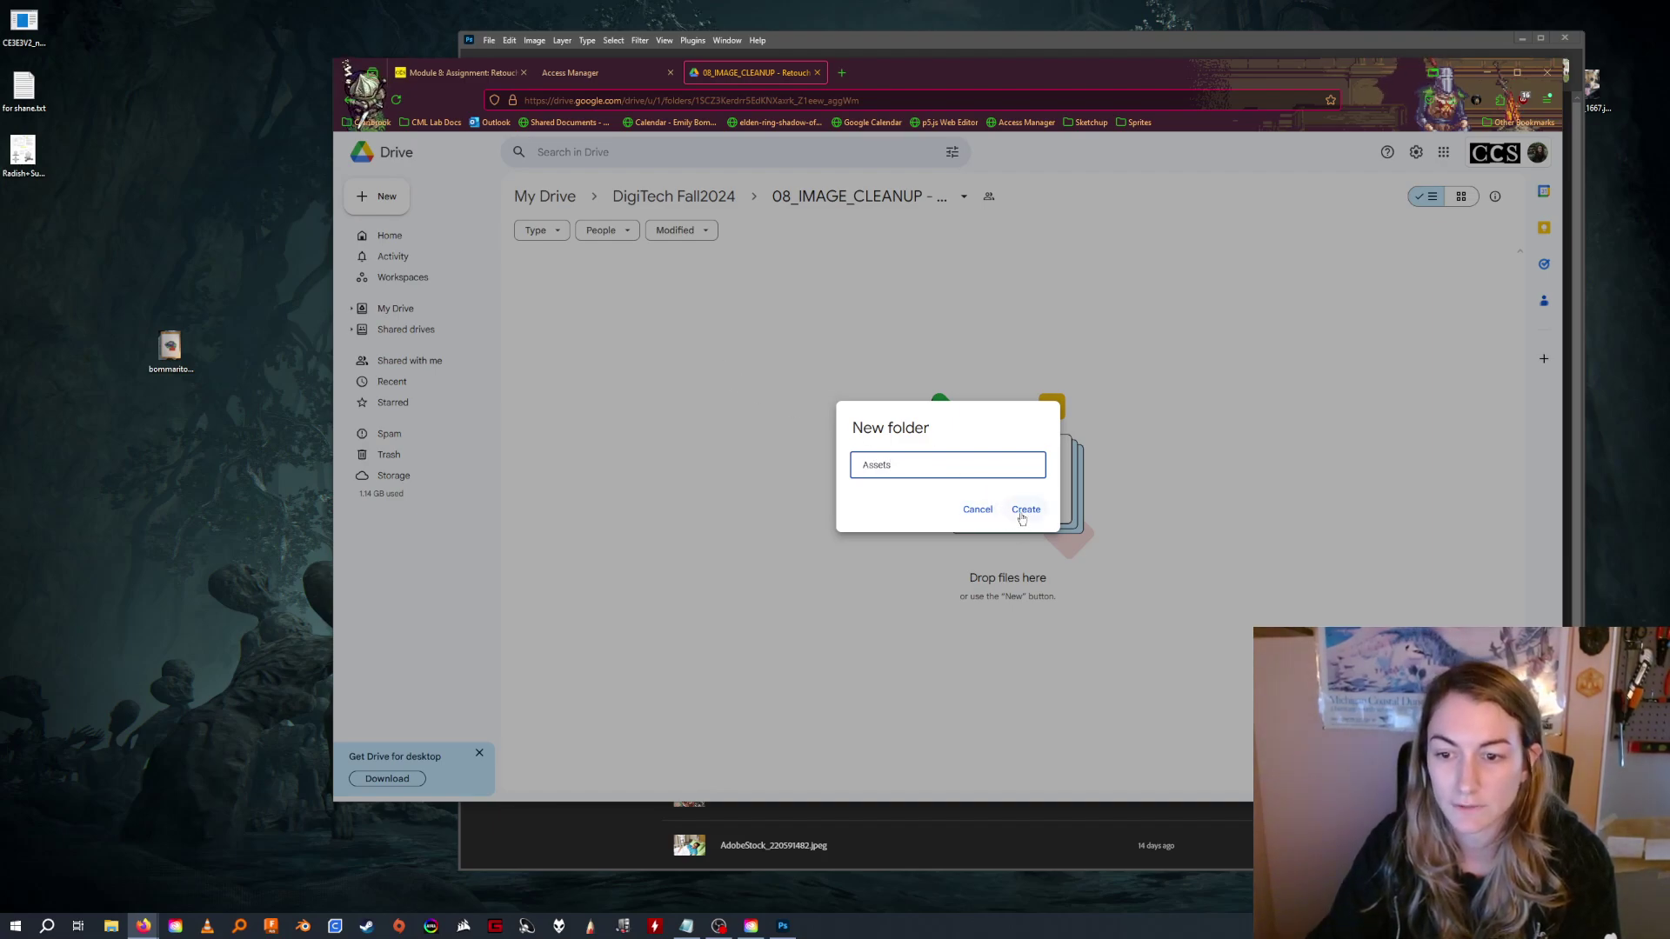
left_click(1024, 512)
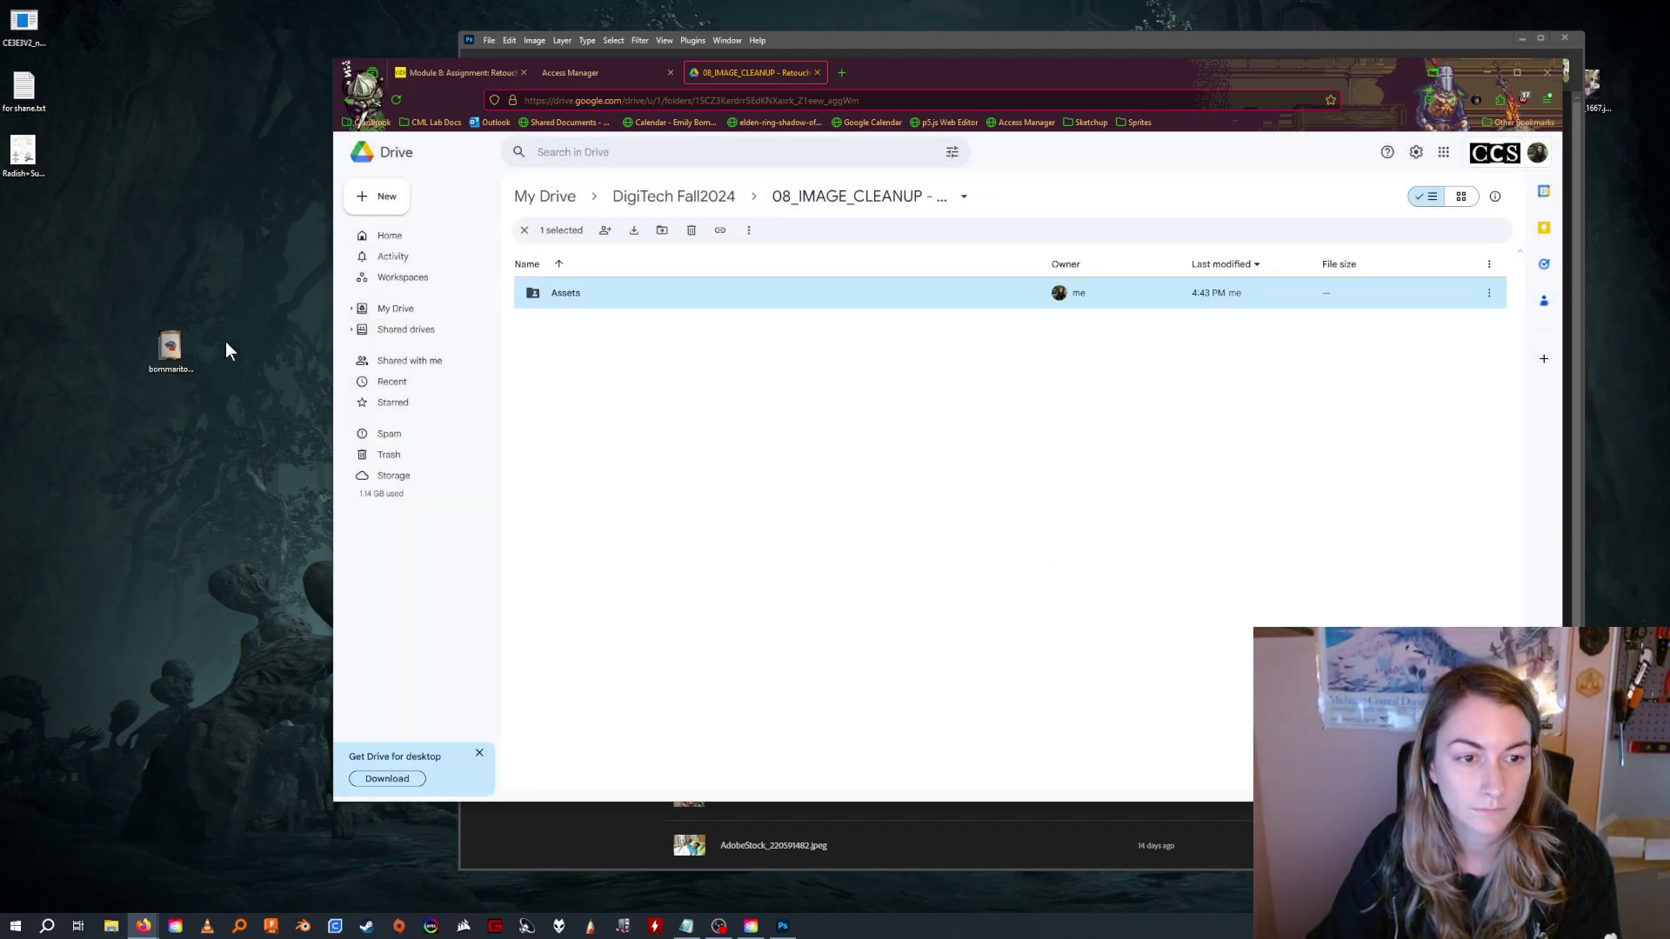
key("Return")
left_click_drag(169, 348, 783, 376)
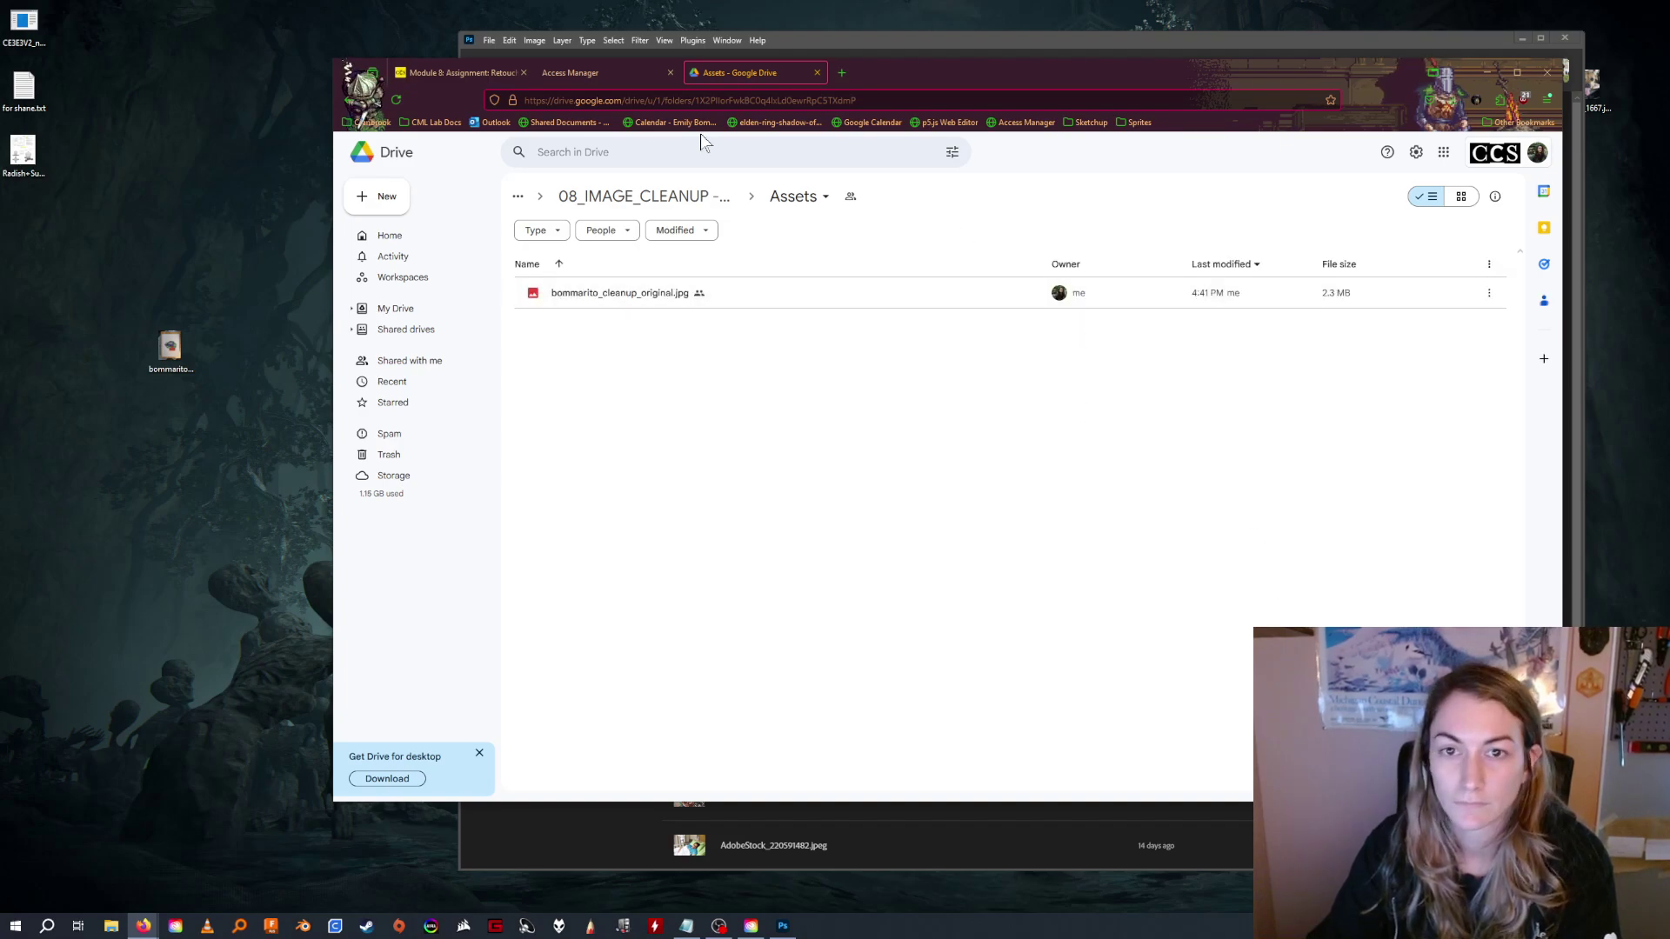
Switch to Photoshop, open the "_cleanup_original.jpg" artwork photo from the Desktop and maximize the window.
left_click(1486, 74)
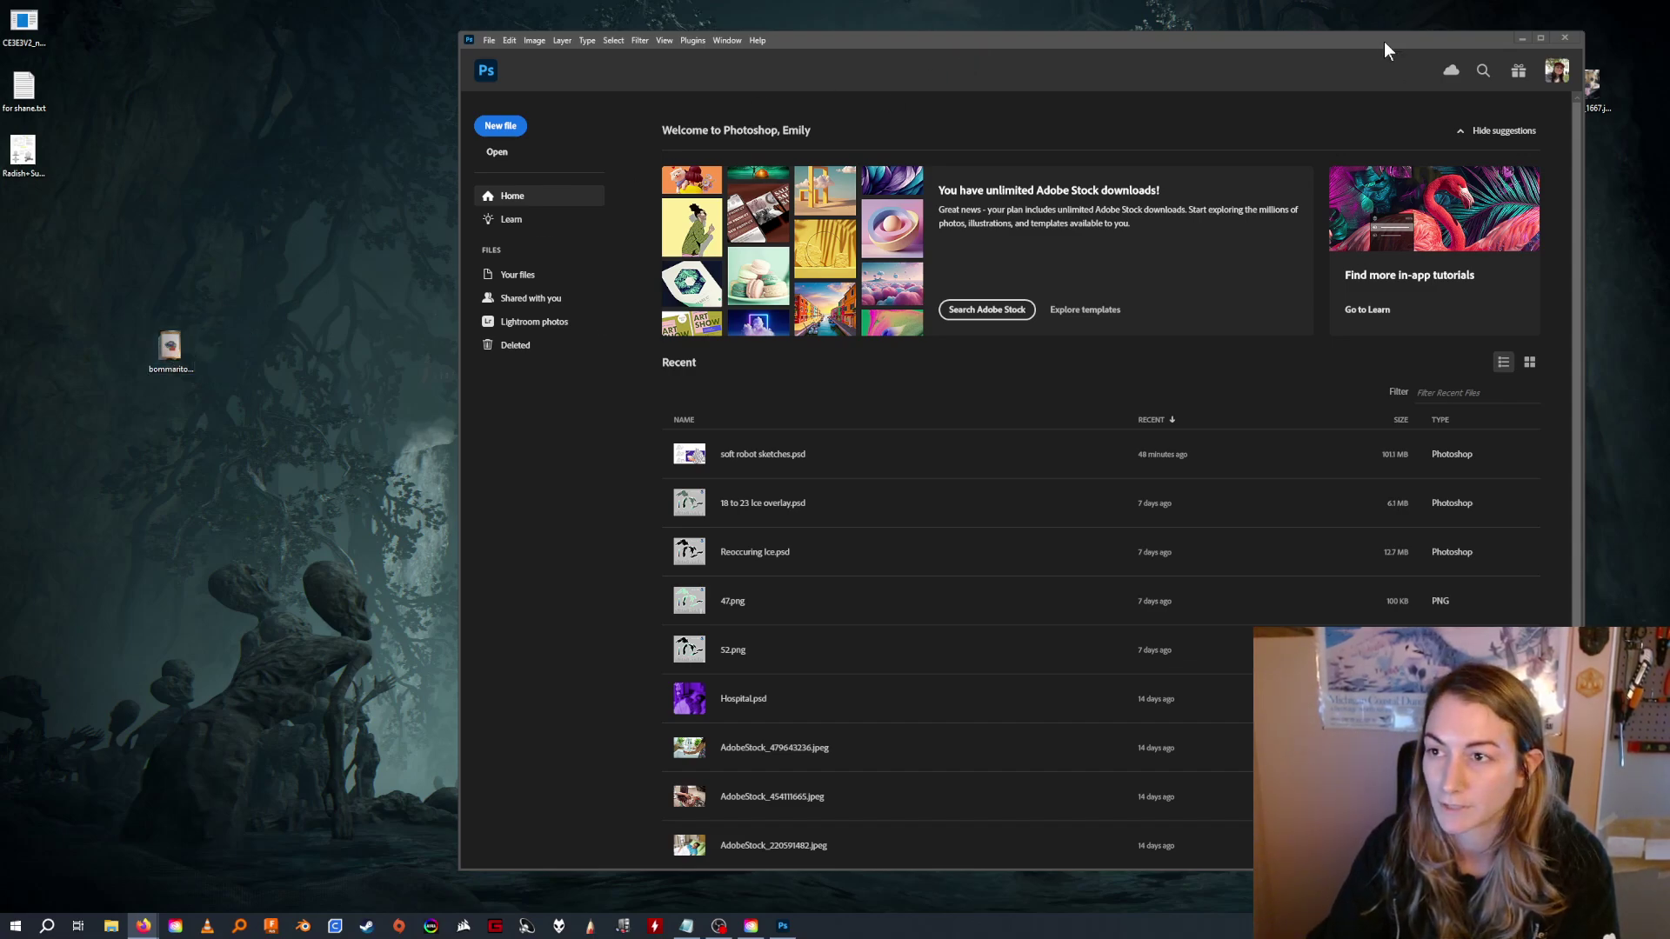
left_click_drag(1386, 42, 1235, 52)
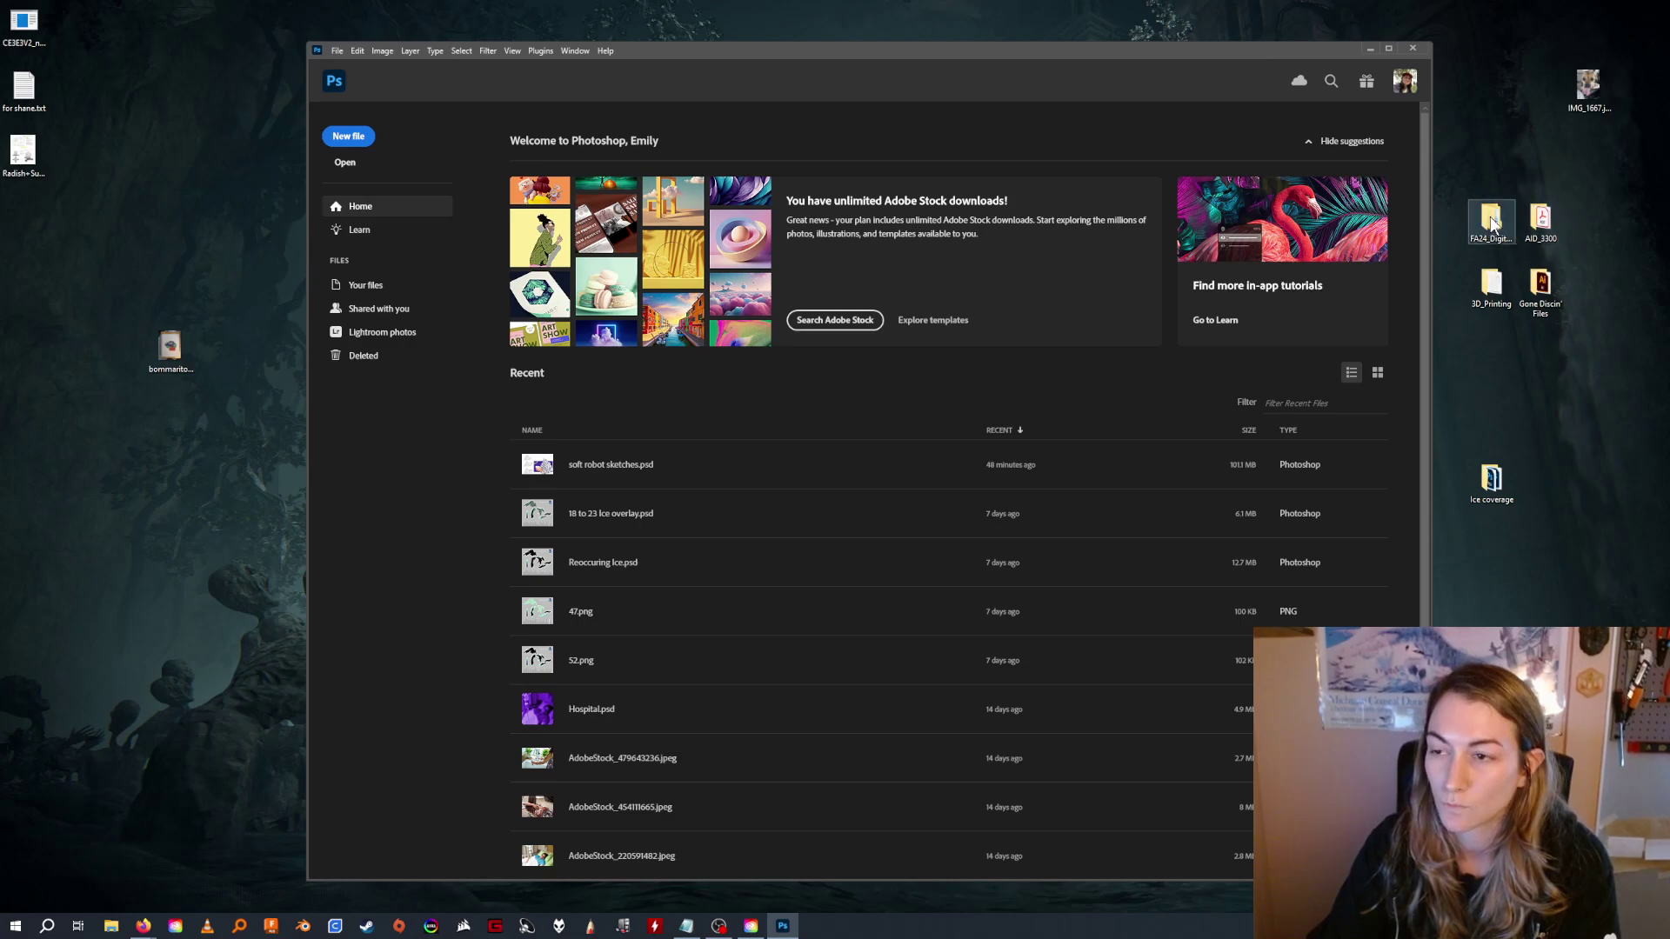
left_click(346, 164)
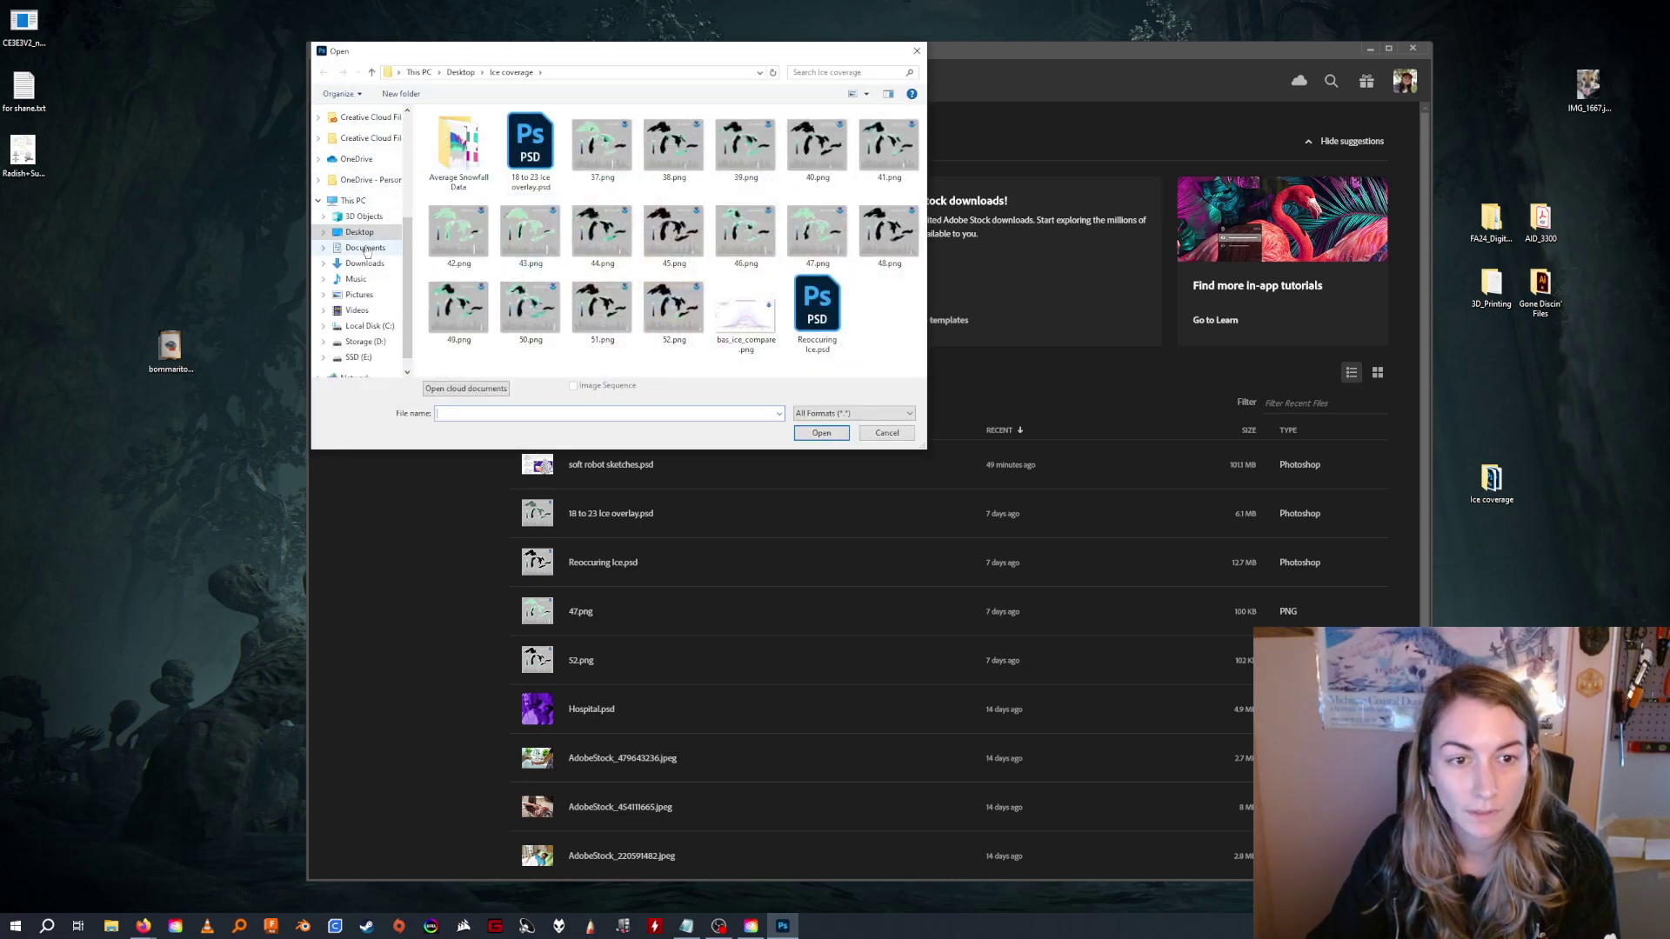
left_click(359, 232)
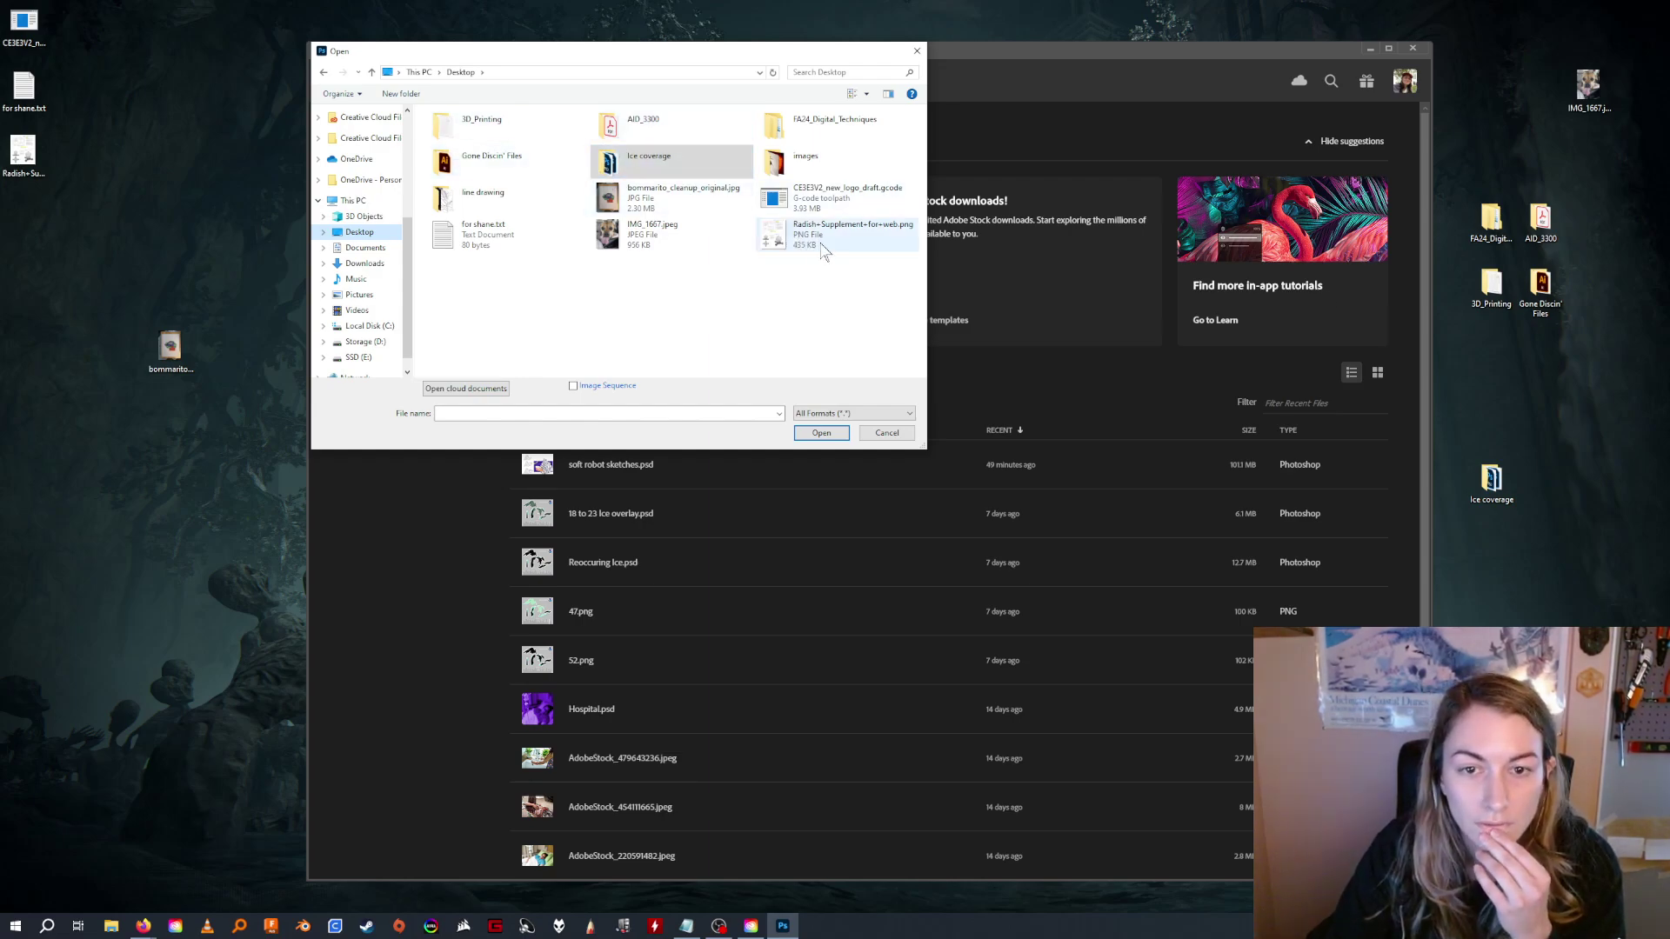
left_click(682, 198)
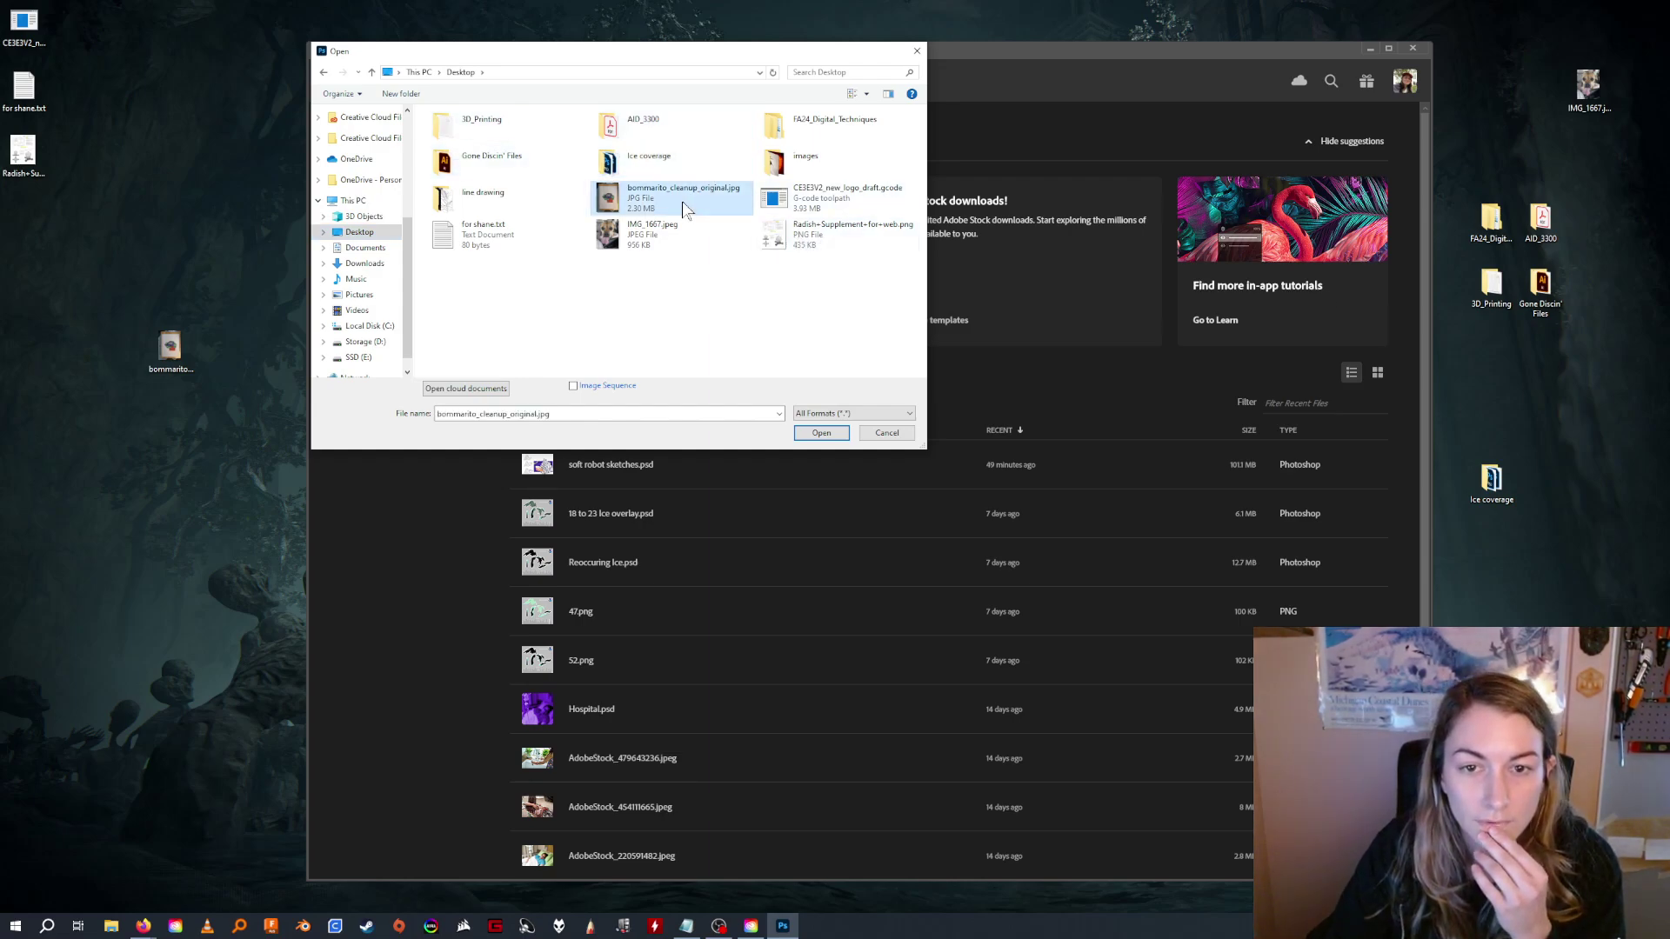
left_click(835, 434)
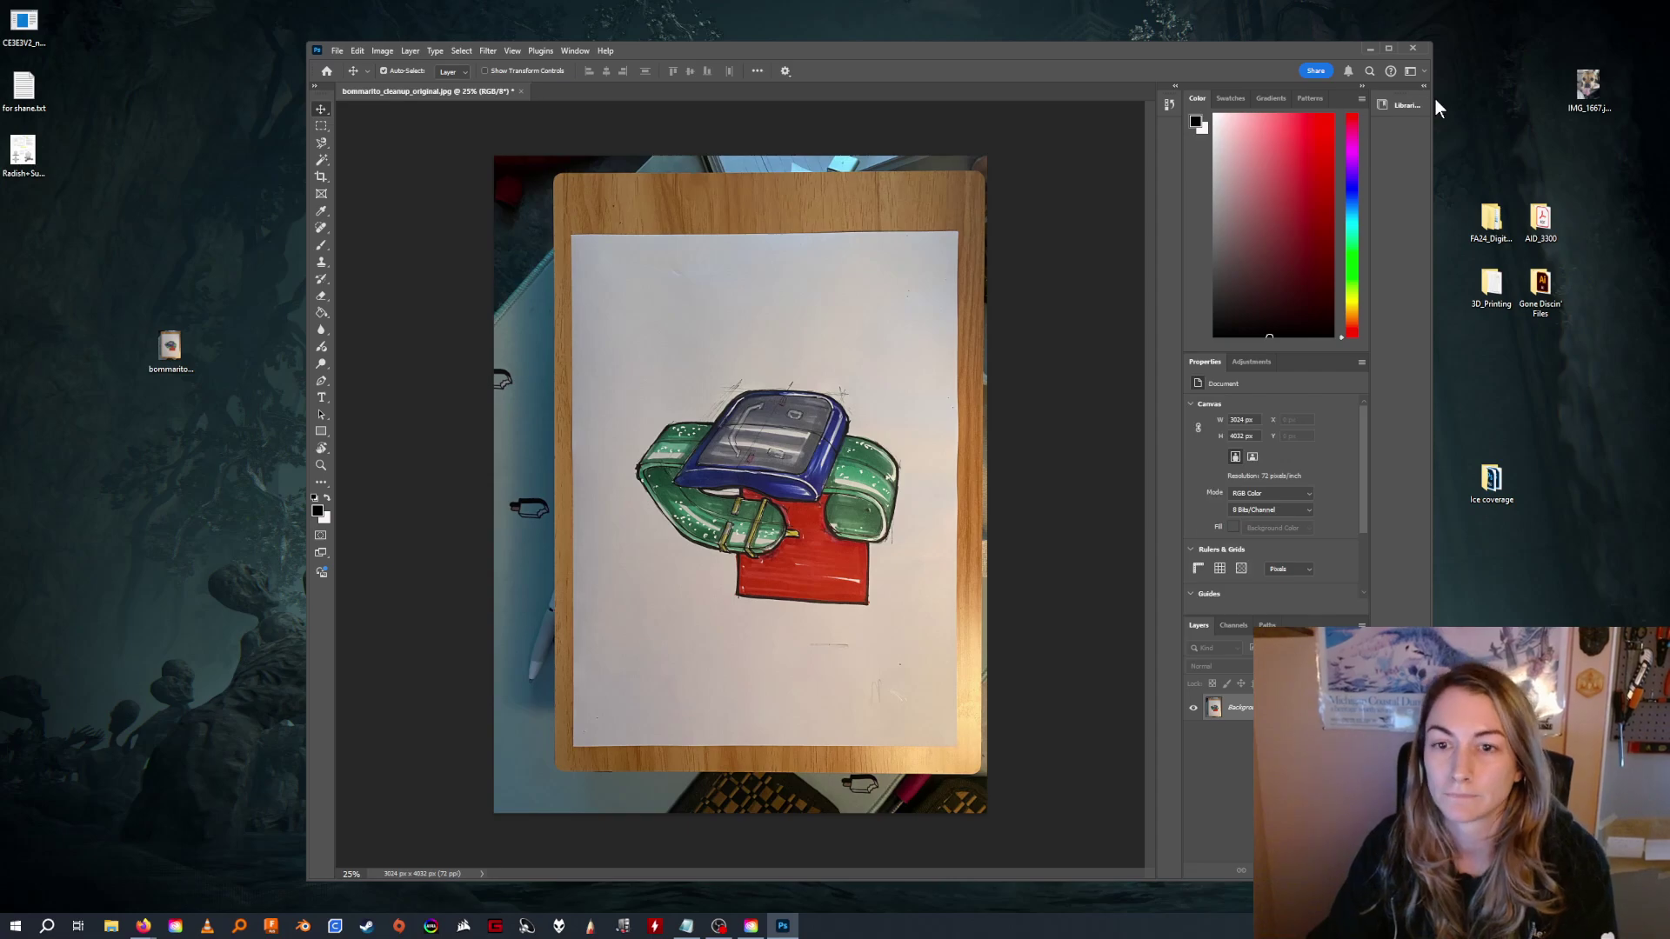
left_click(1388, 49)
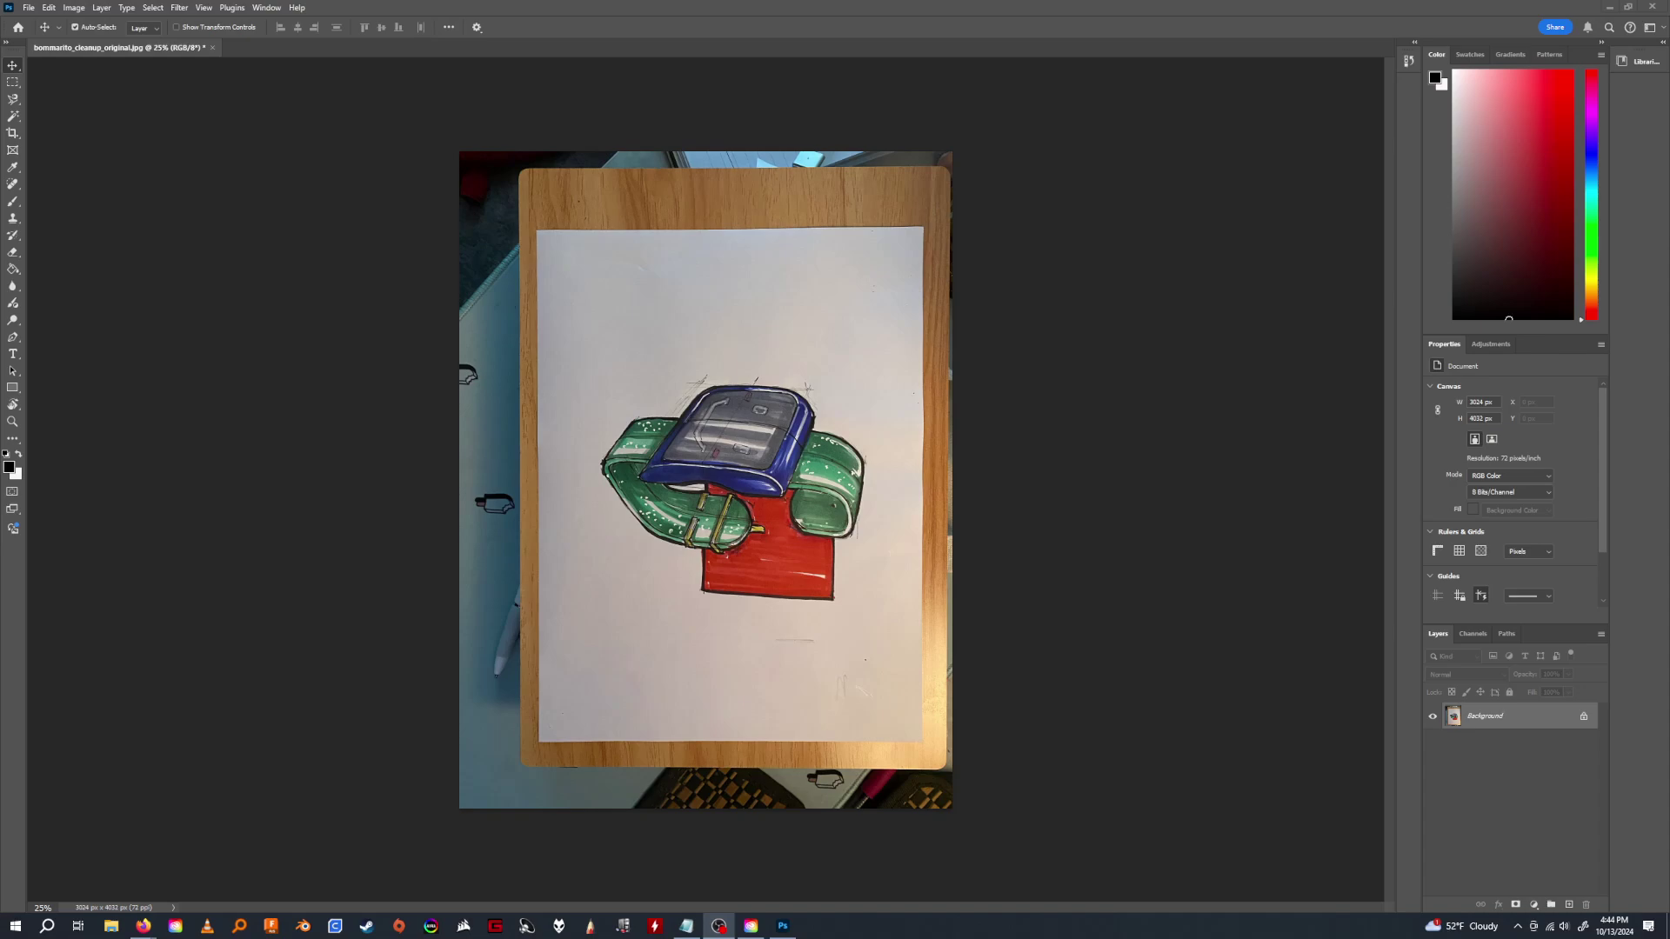
Check the photo's dimensions and resolution in Image Size, leaving without applying any change.
left_click(75, 9)
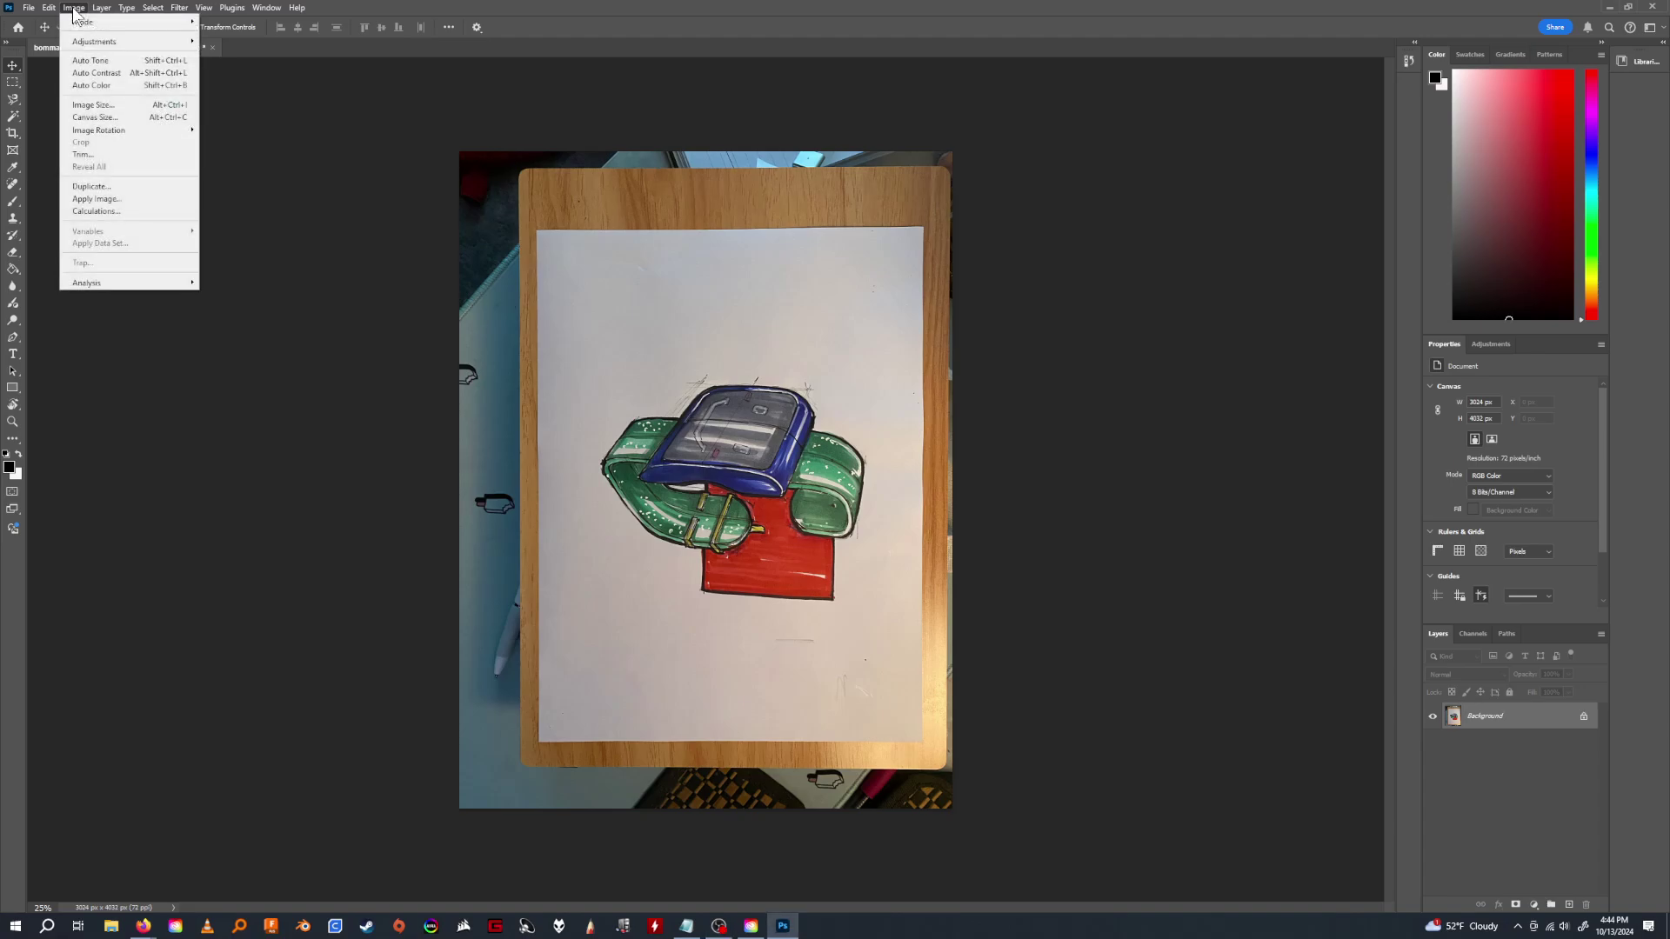
left_click(96, 105)
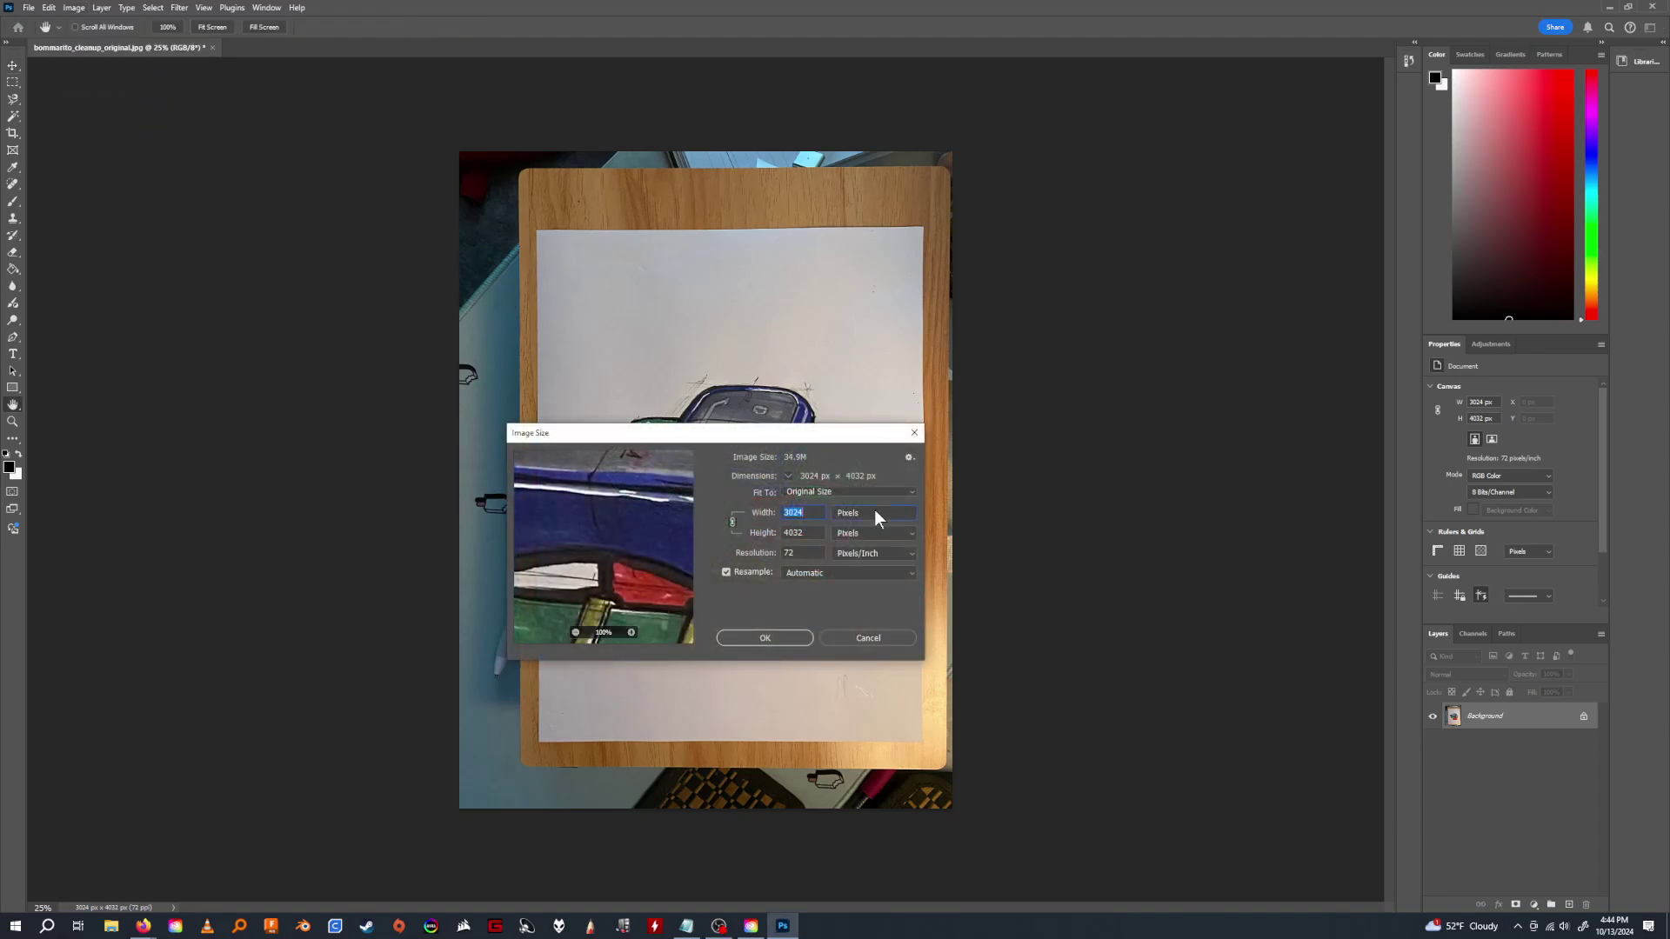
left_click(875, 513)
left_click(875, 545)
left_click(870, 638)
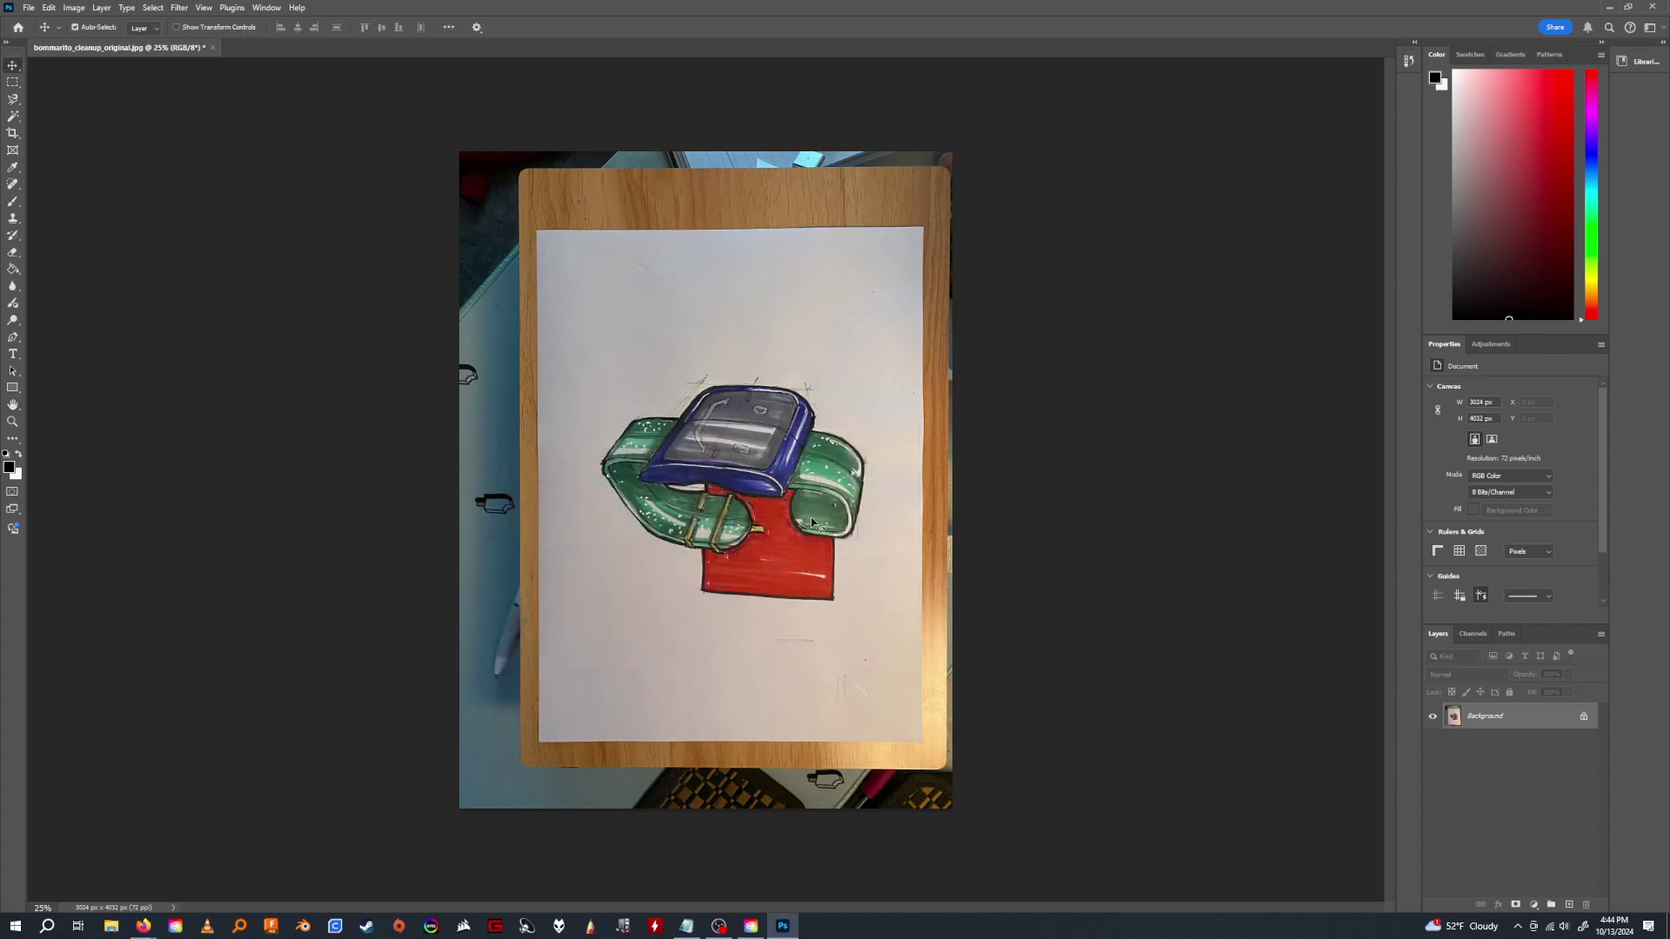
Start saving the photo in Photoshop (PSD) format in the desktop folder FA24_Digital_Techniques > 08_IMAGE_CLEANUP - Retouch & Repair.
left_click(29, 7)
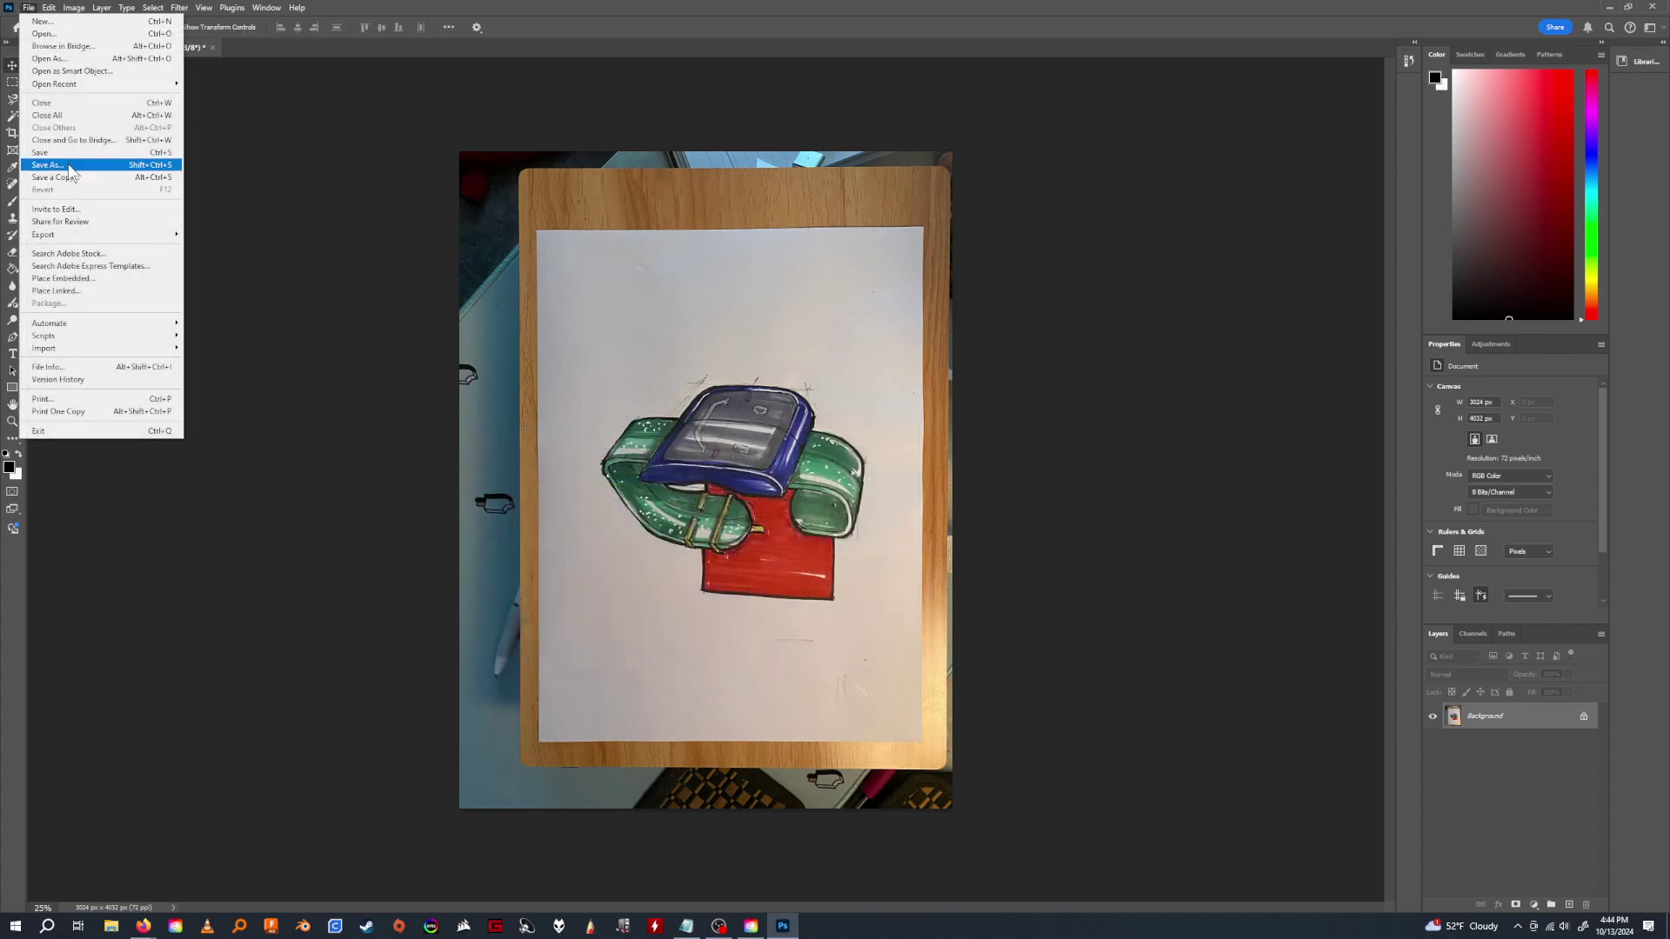
left_click(131, 172)
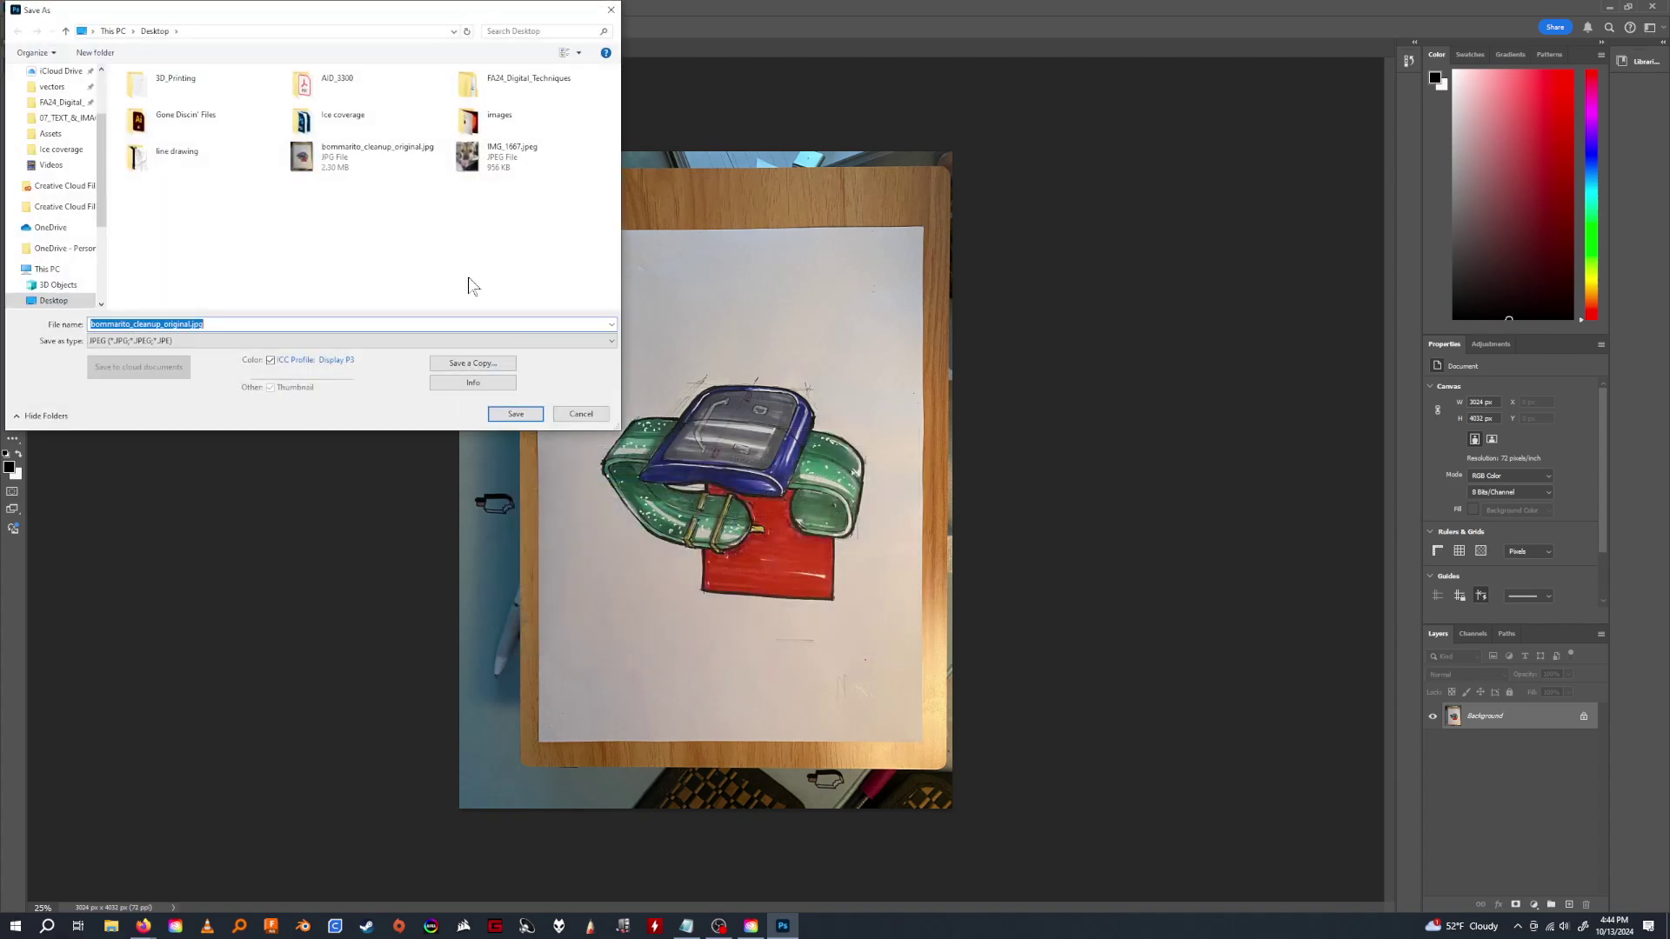
double_click(484, 87)
left_click(261, 340)
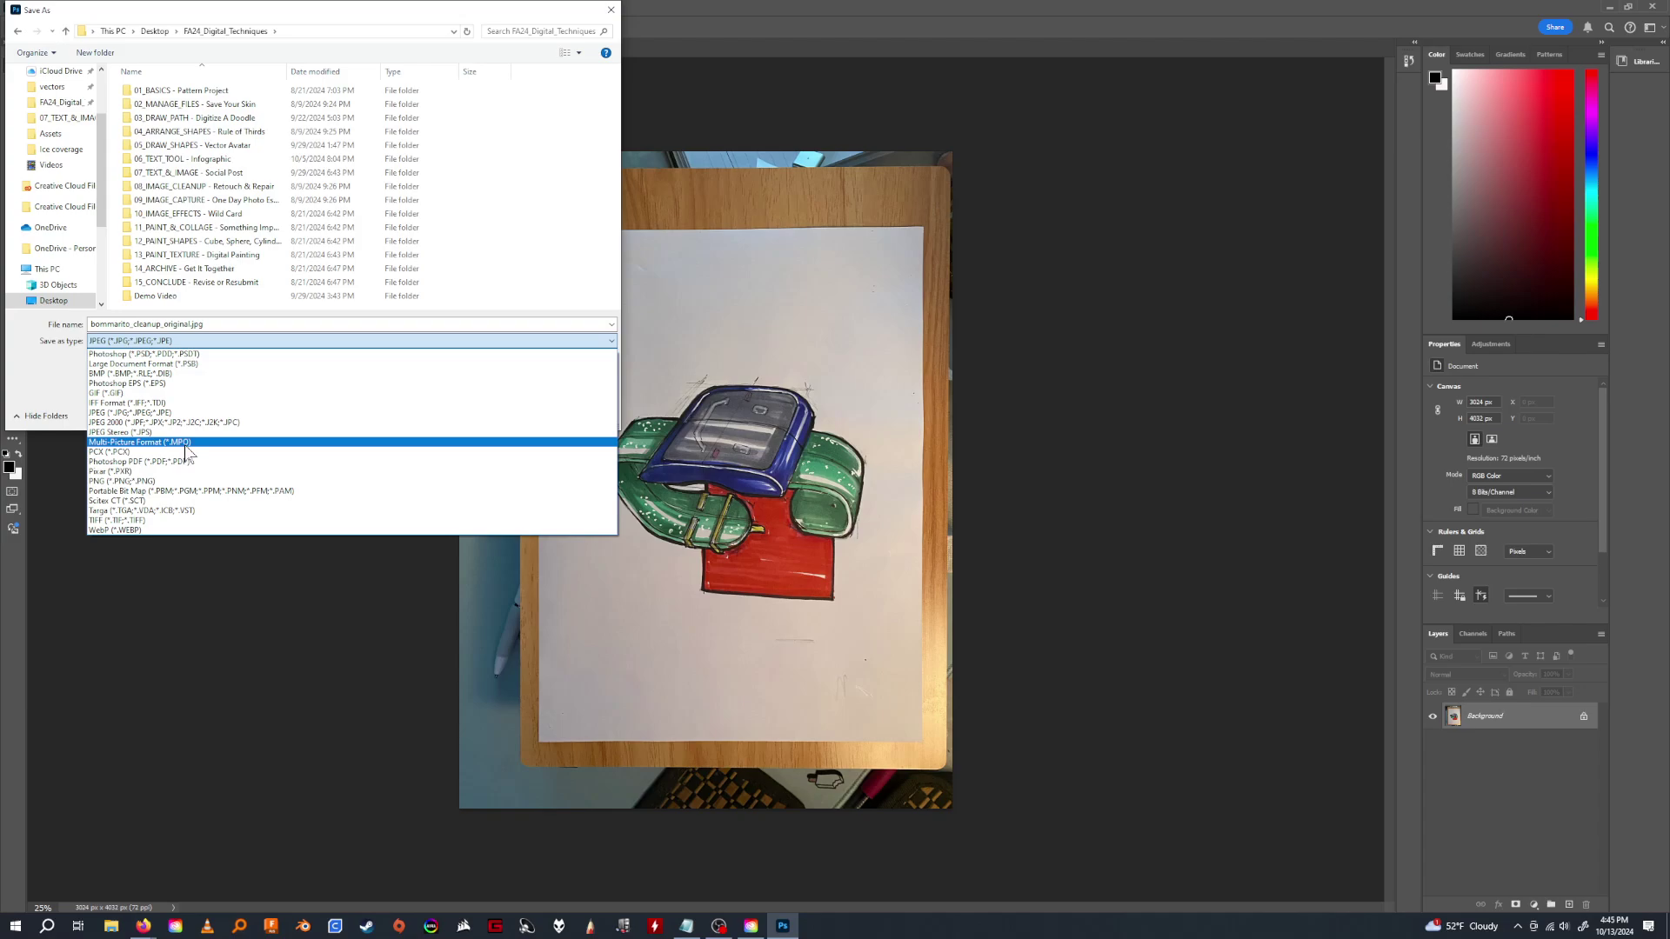
left_click(174, 354)
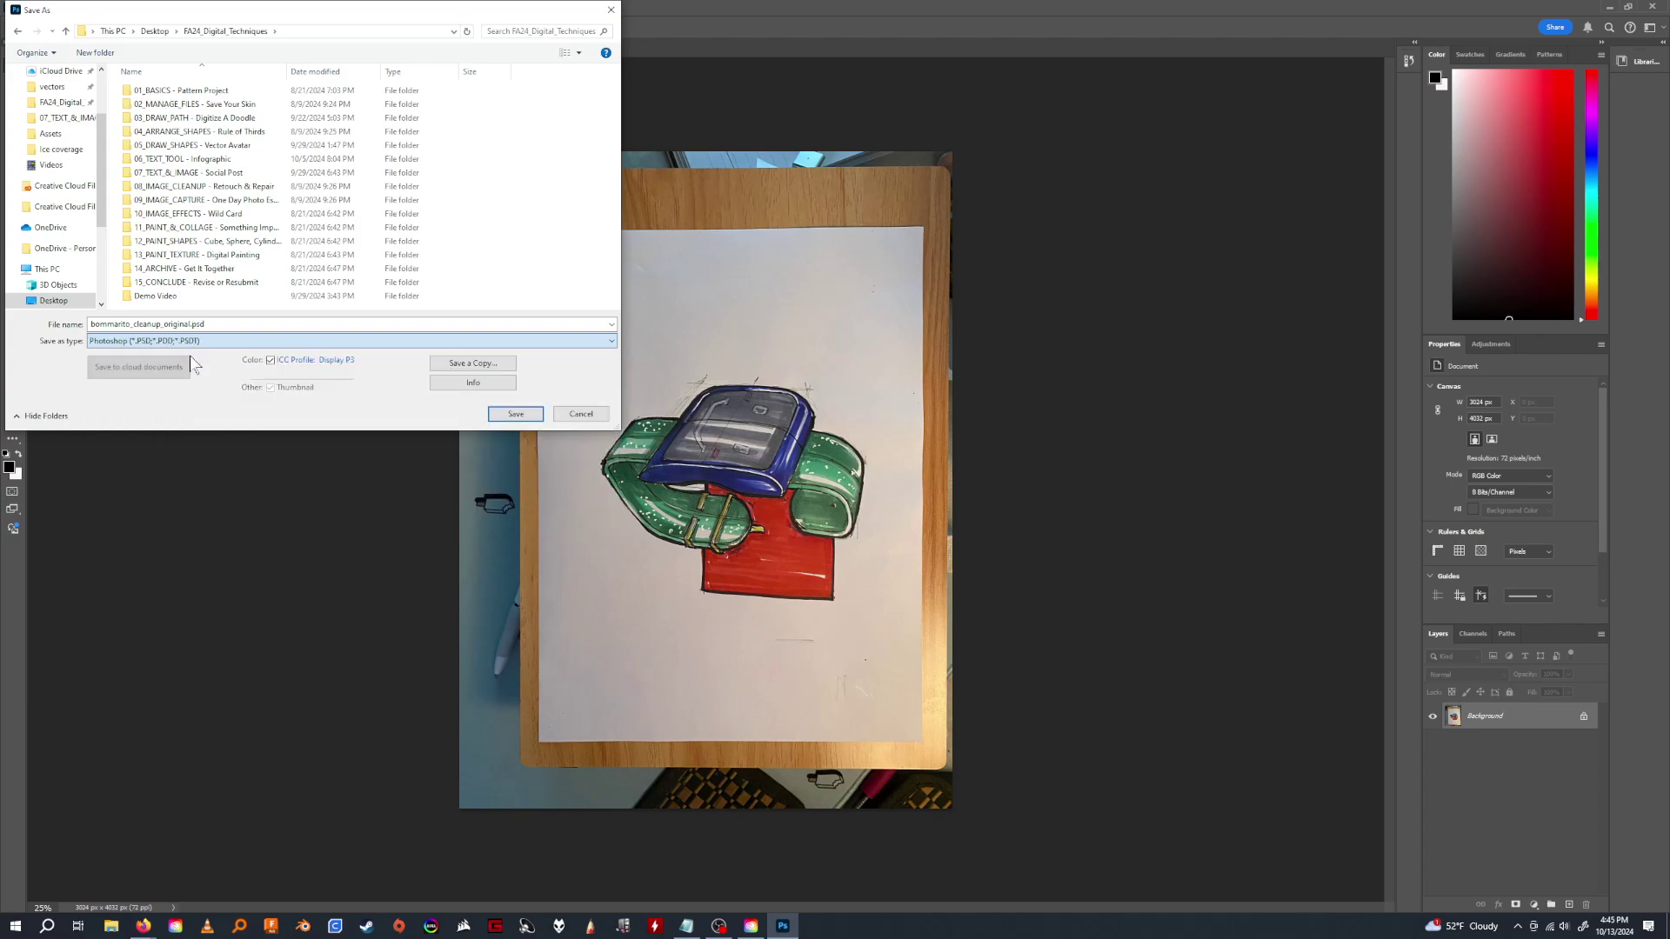
double_click(208, 186)
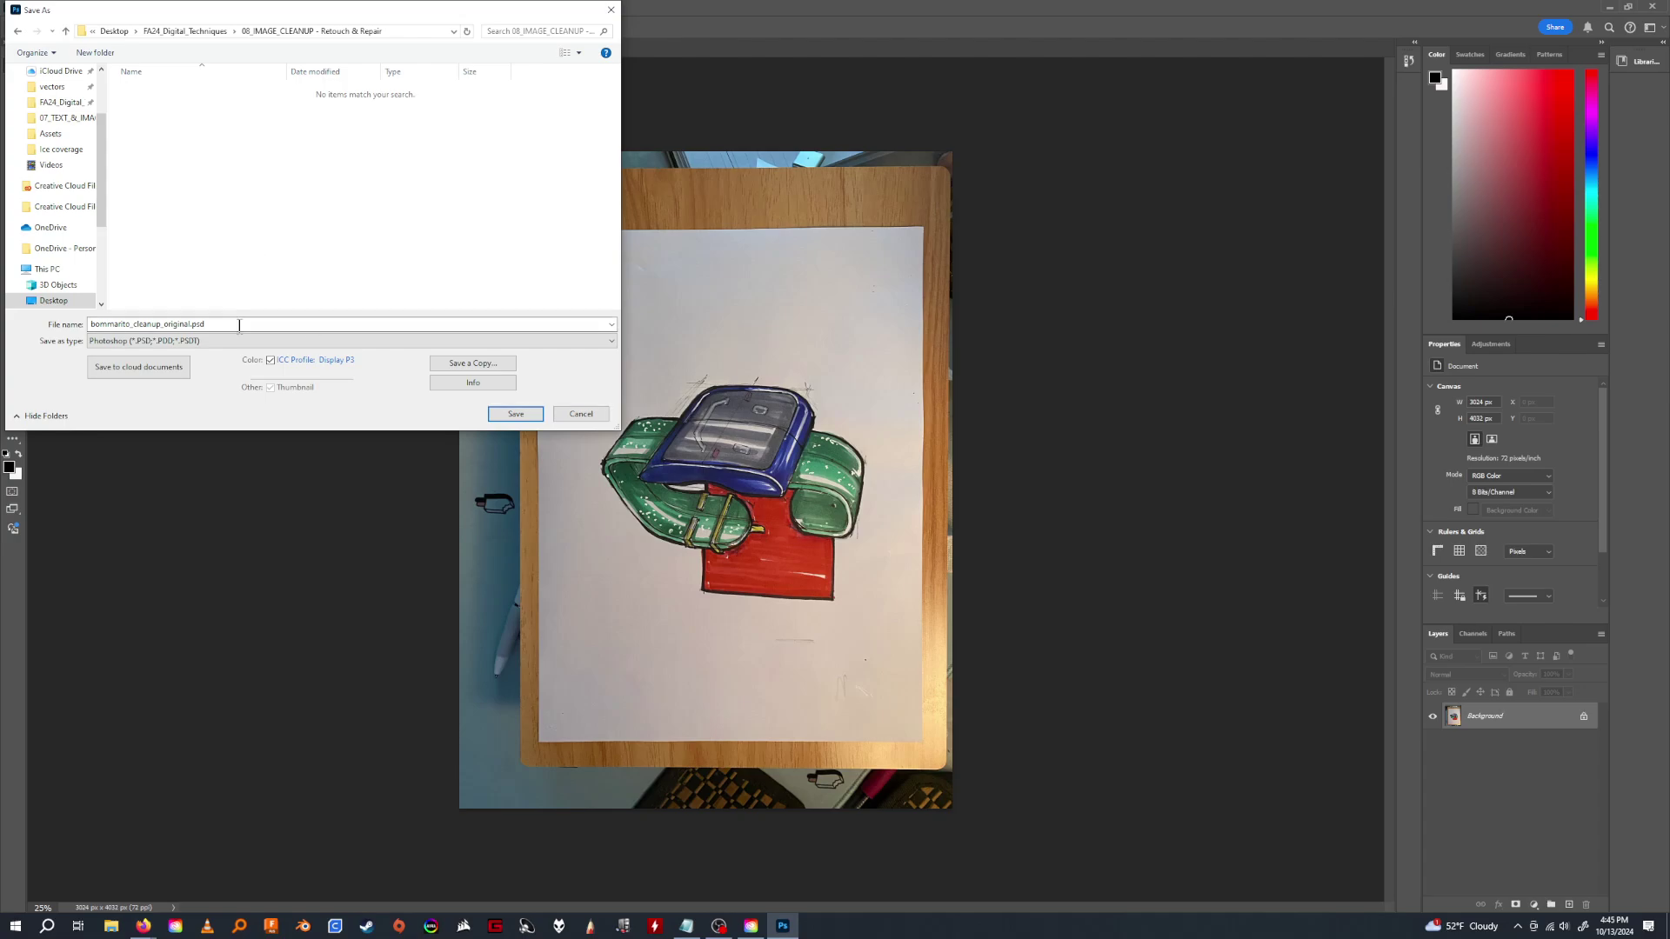
Shorten the file name to the student's last name followed by "_cleanup" and save the PSD.
double_click(176, 320)
left_click(188, 322)
key("BackSpace")
key("BackSpace")
key("BackSpace")
key("BackSpace")
key("BackSpace")
key("BackSpace")
left_click_drag(123, 324, 90, 328)
left_click(144, 325)
left_click(516, 414)
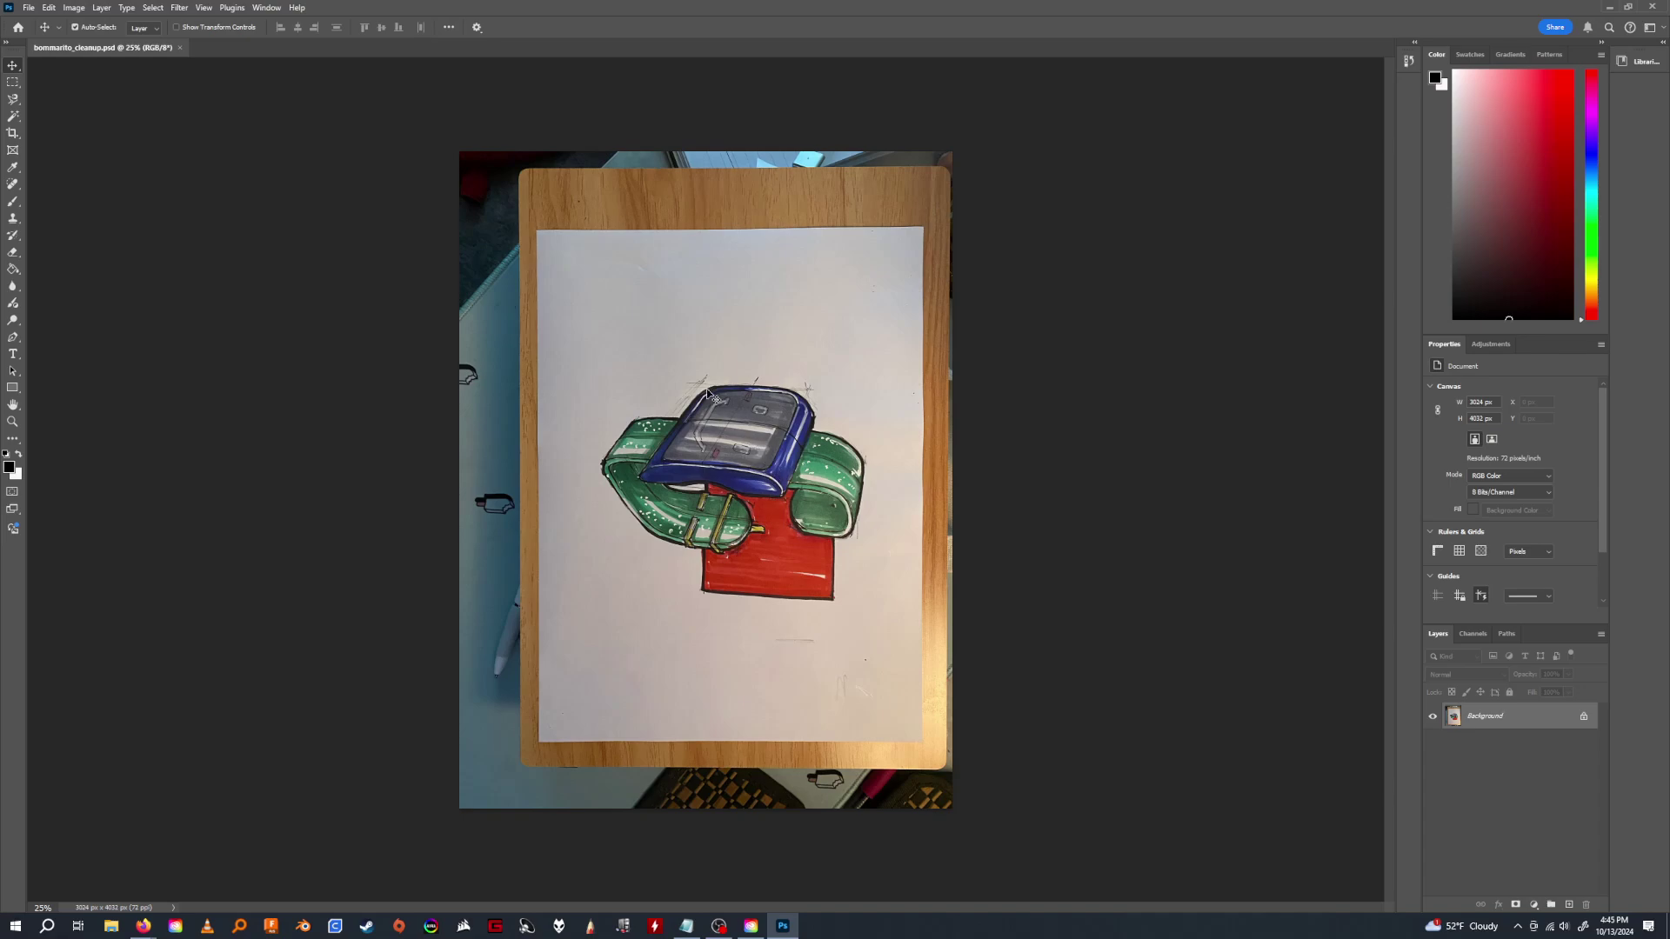
Crop the photo to about 2240 x 2016 px around the watch drawing, keeping only white paper behind it.
key("c")
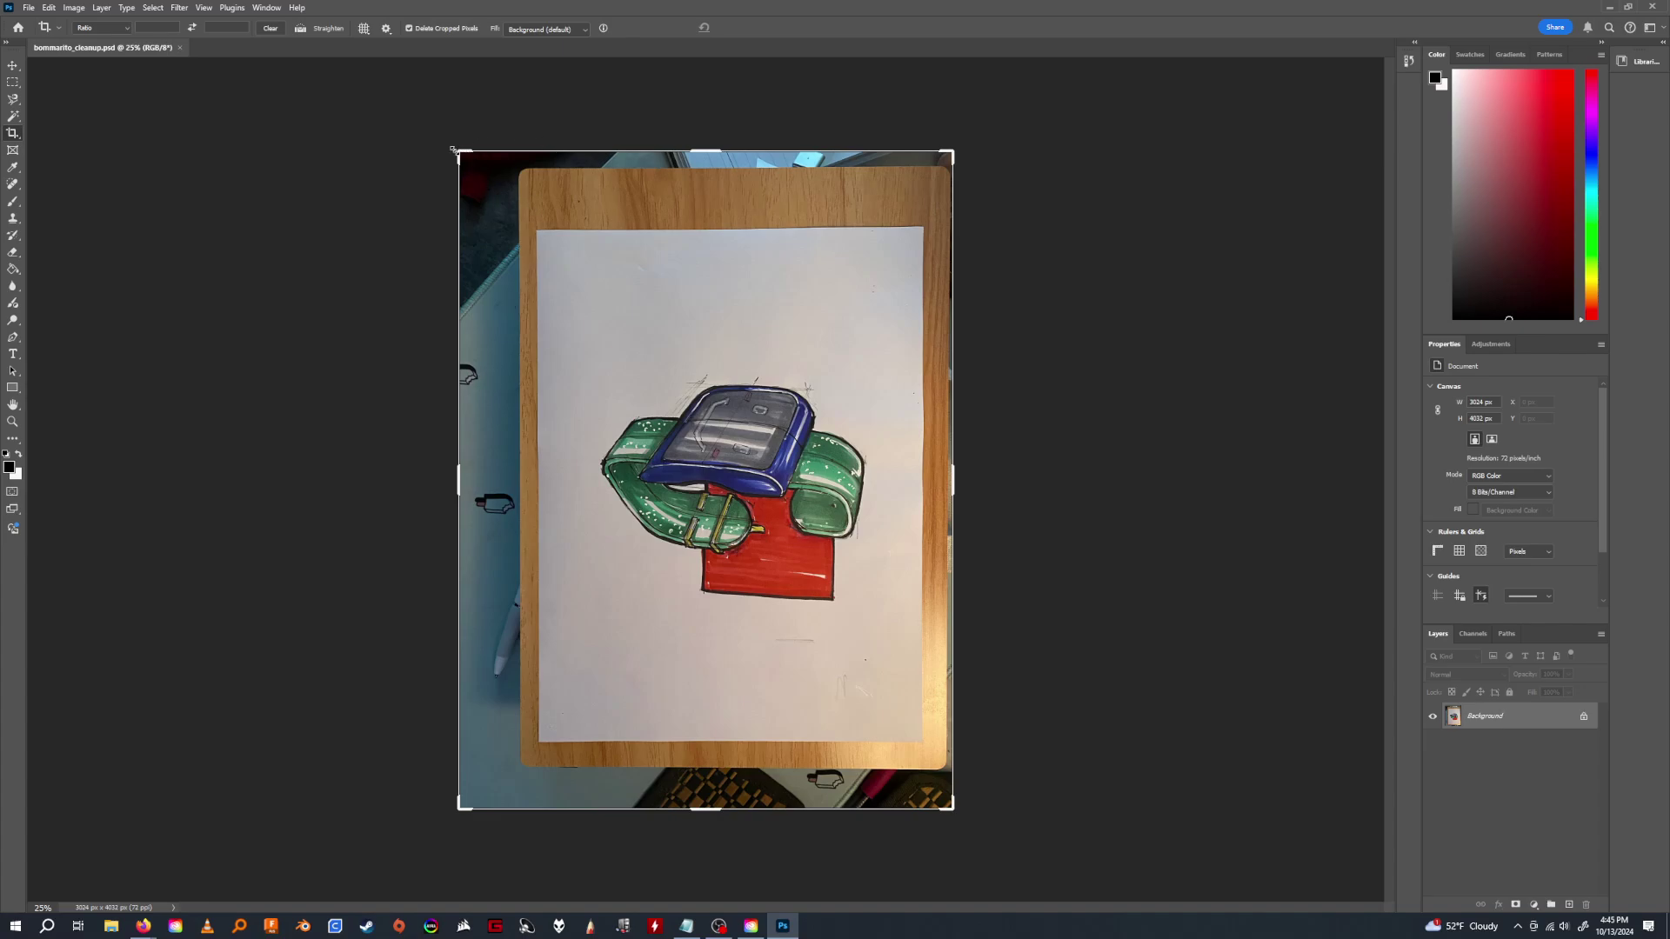
left_click_drag(461, 154, 500, 194)
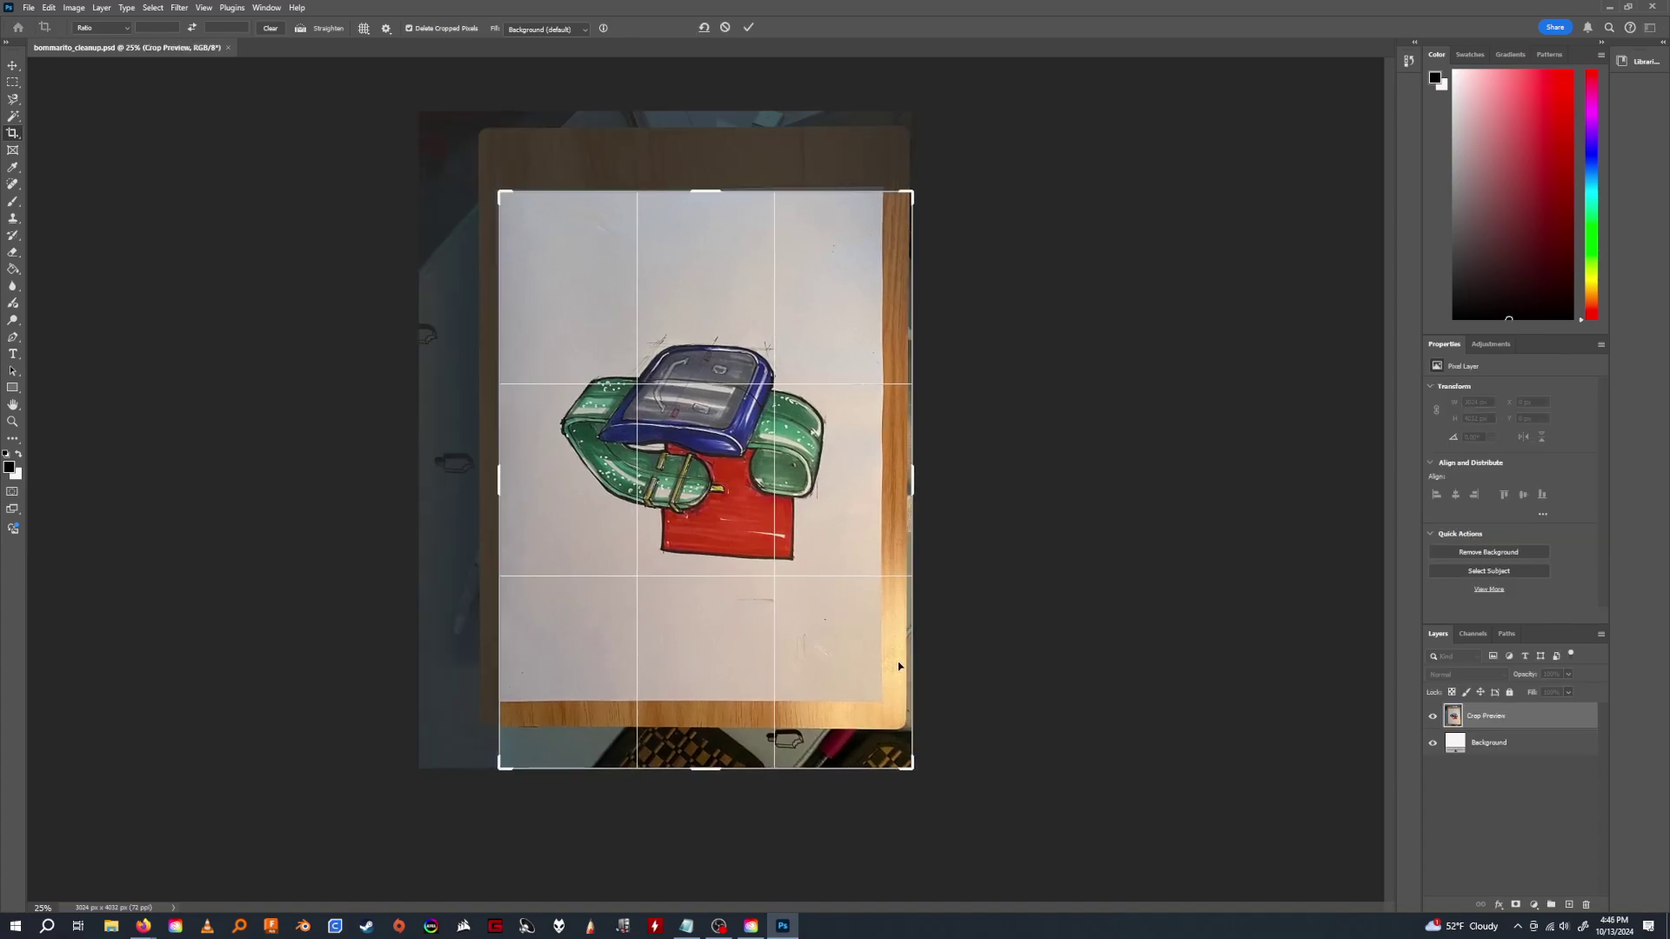
left_click_drag(911, 765, 898, 735)
left_click_drag(710, 736, 715, 686)
left_click_drag(713, 269, 713, 316)
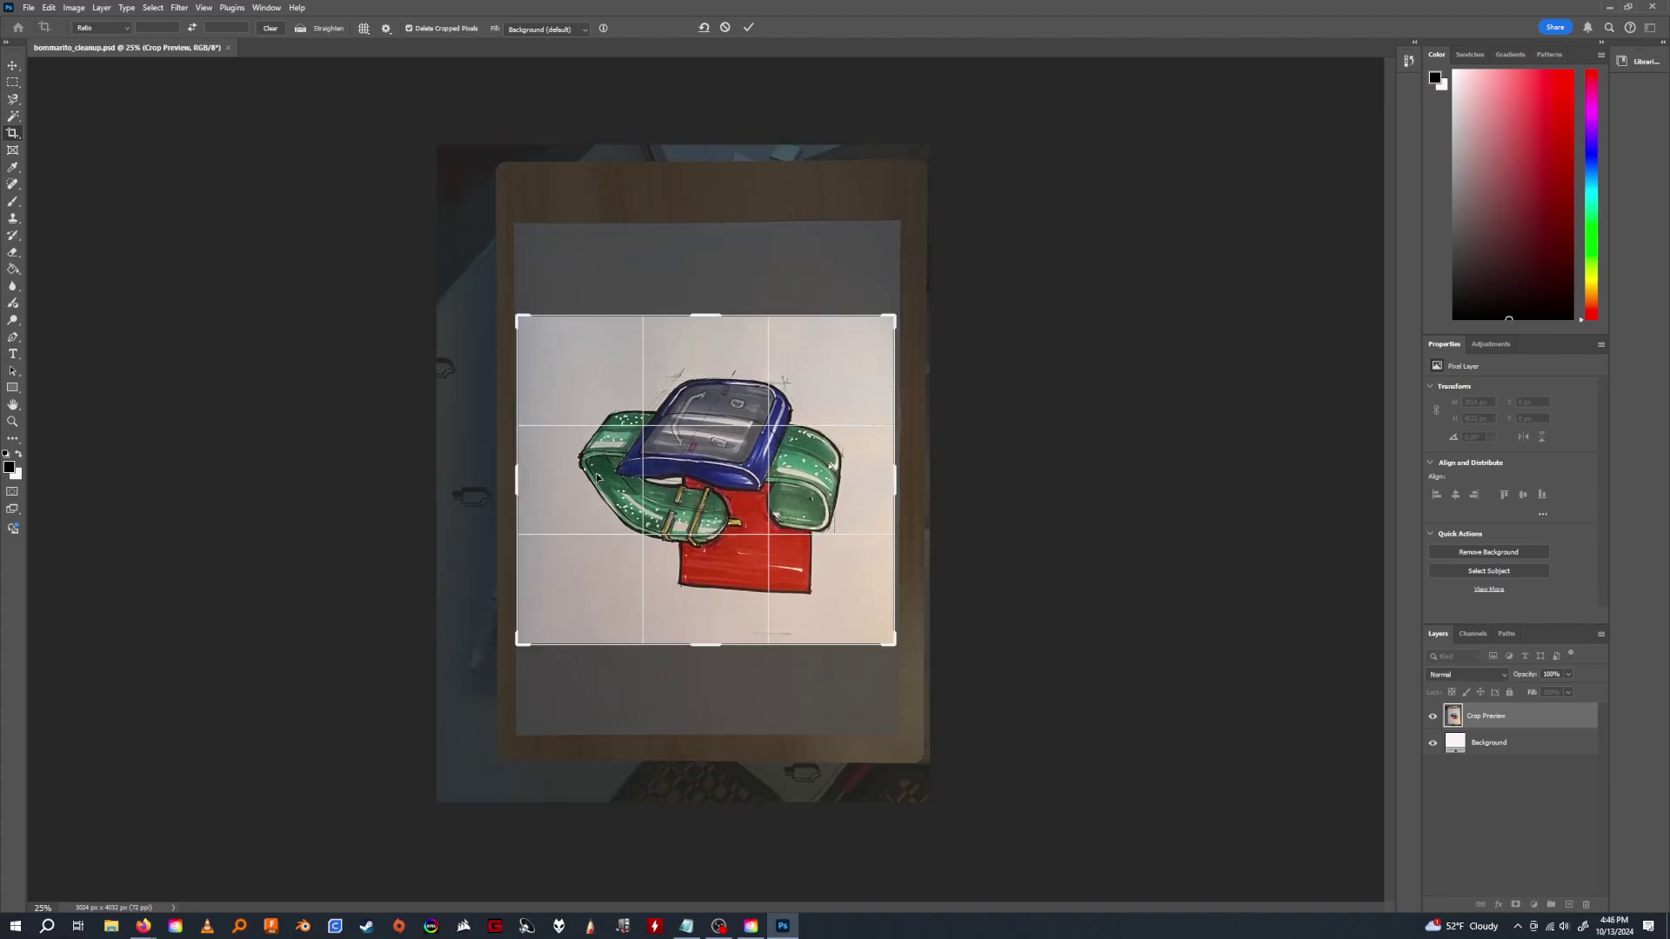
left_click_drag(516, 489, 522, 487)
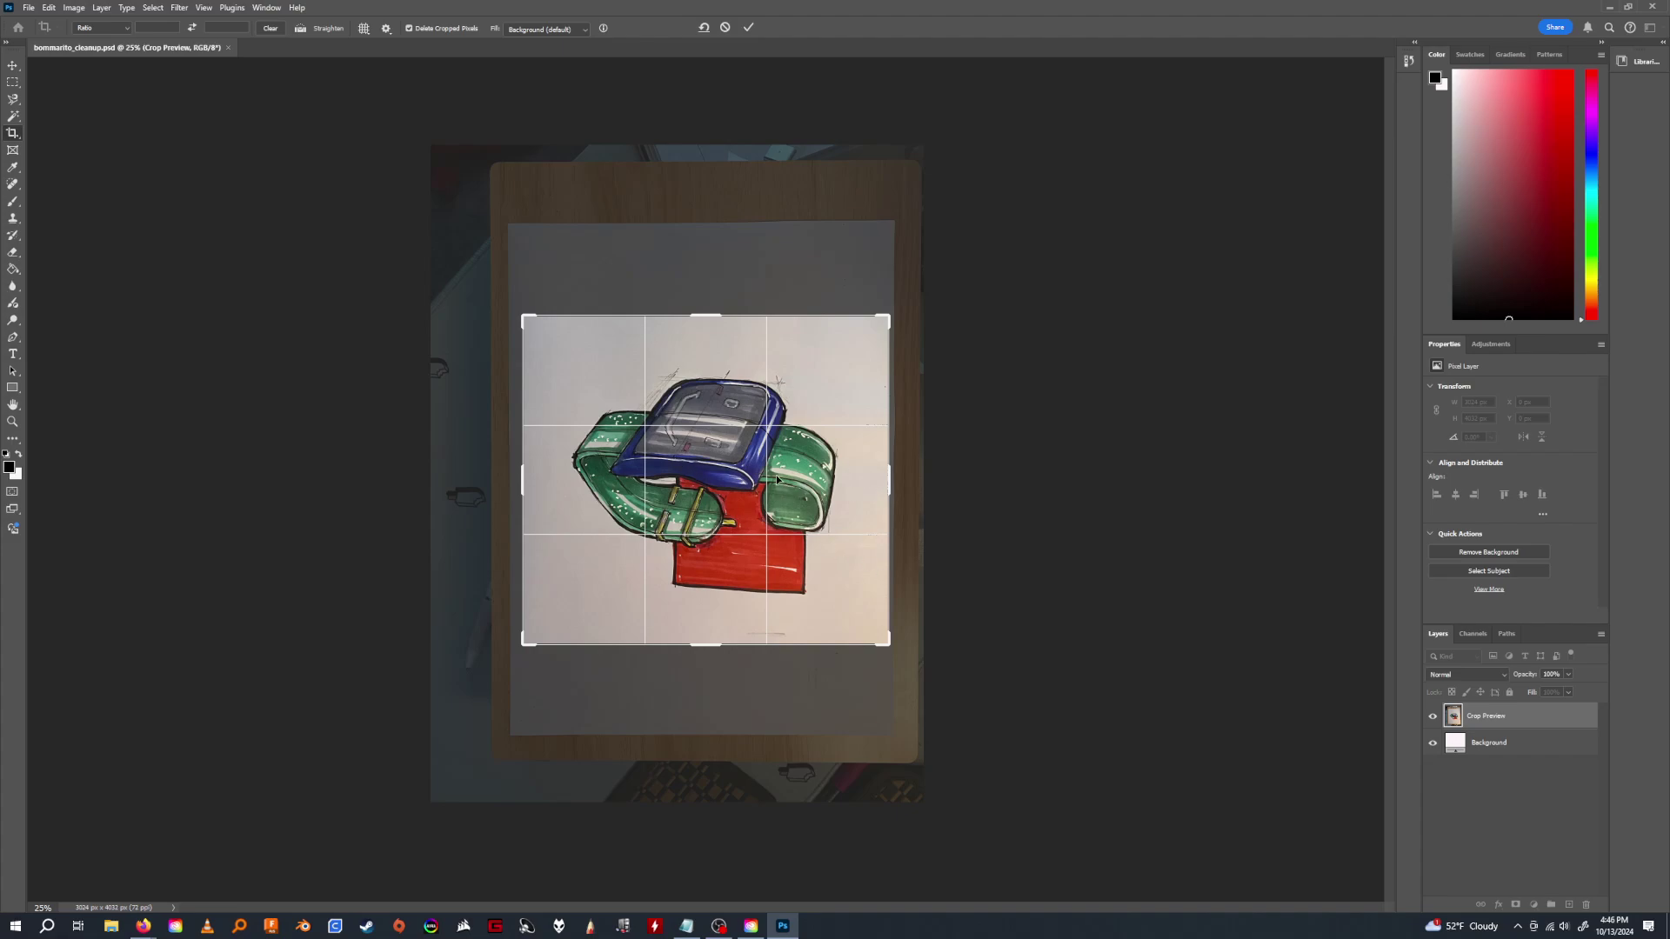
key("Return")
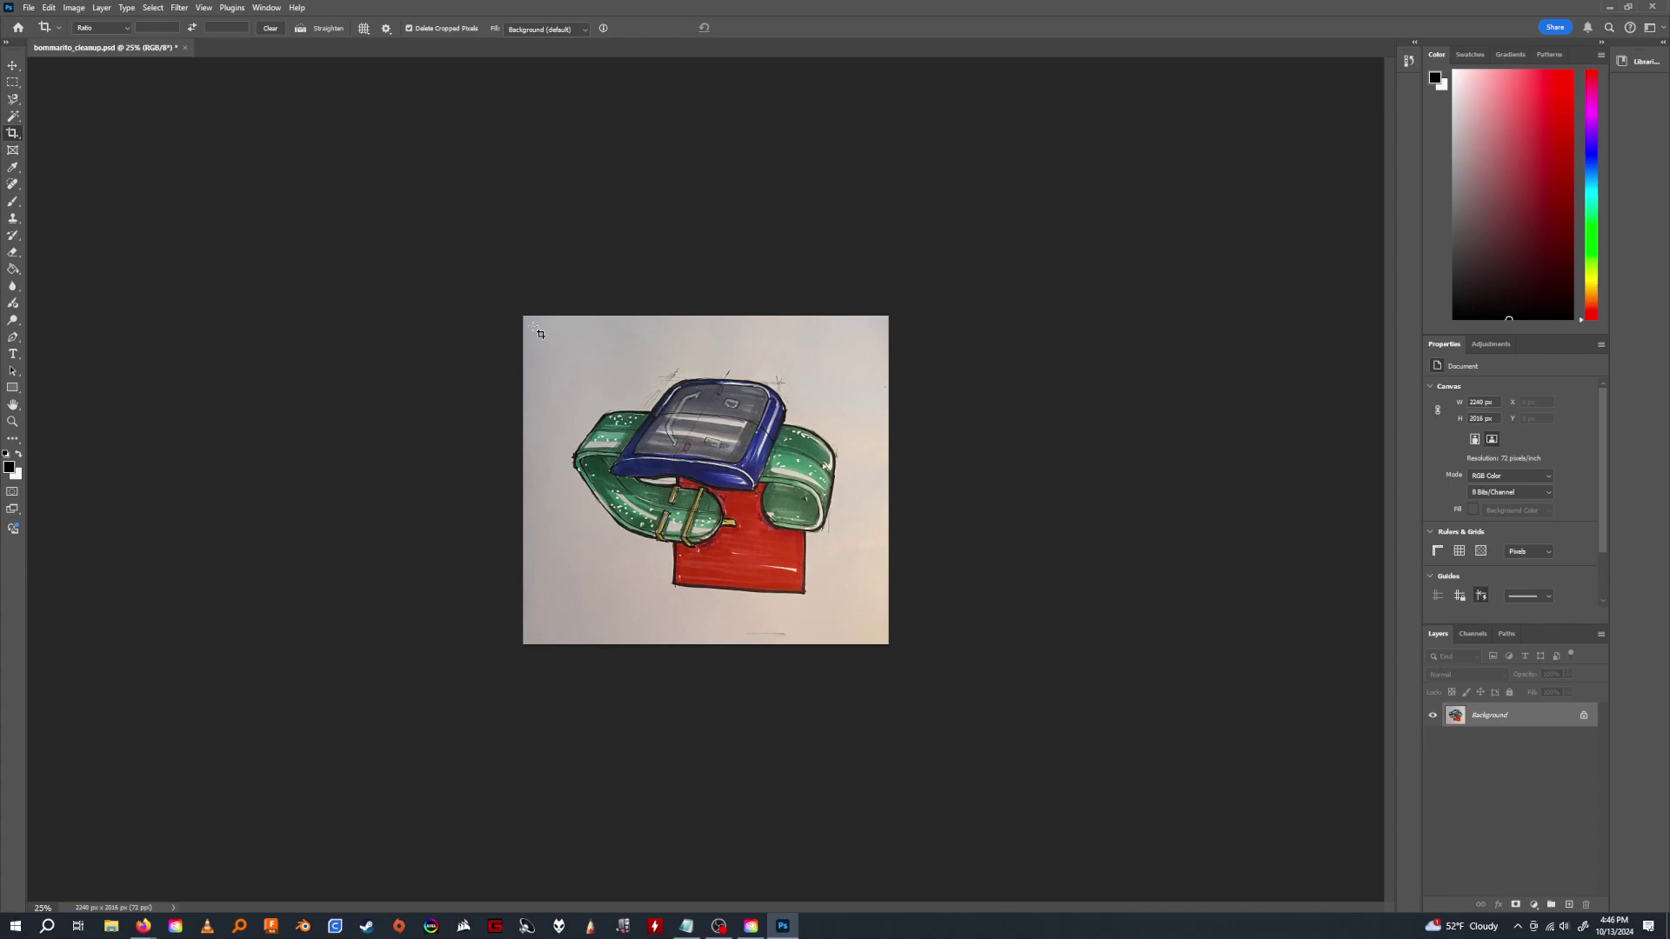
Unlock the background layer and test that it moves freely, undoing the test move.
key("v")
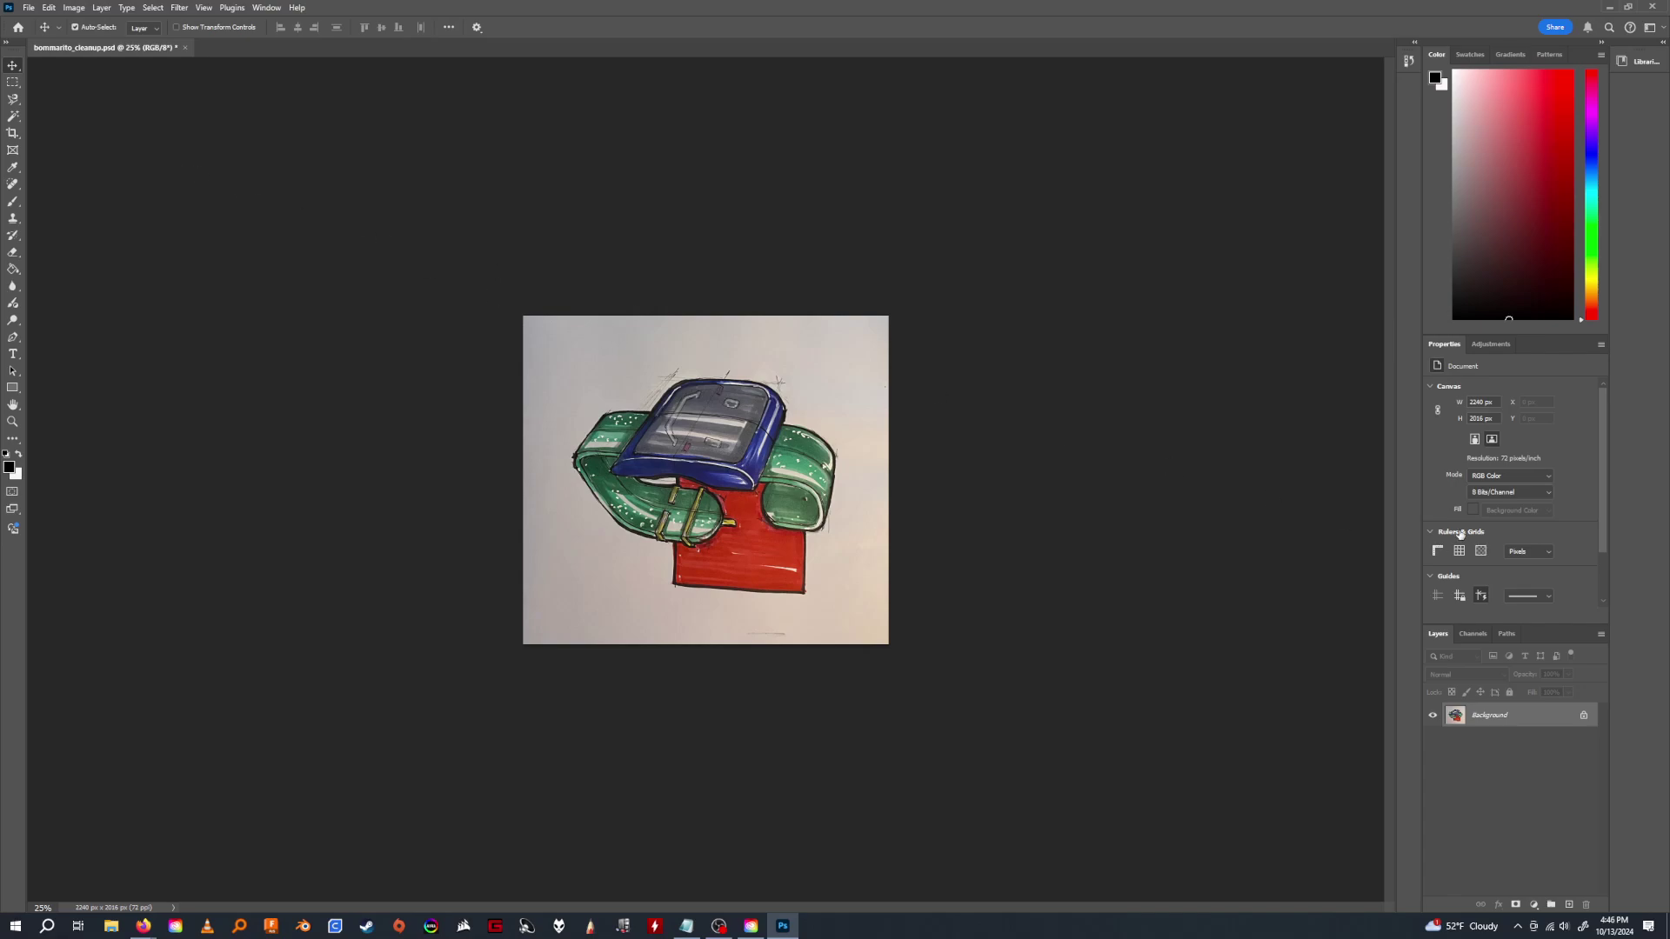
left_click(1584, 717)
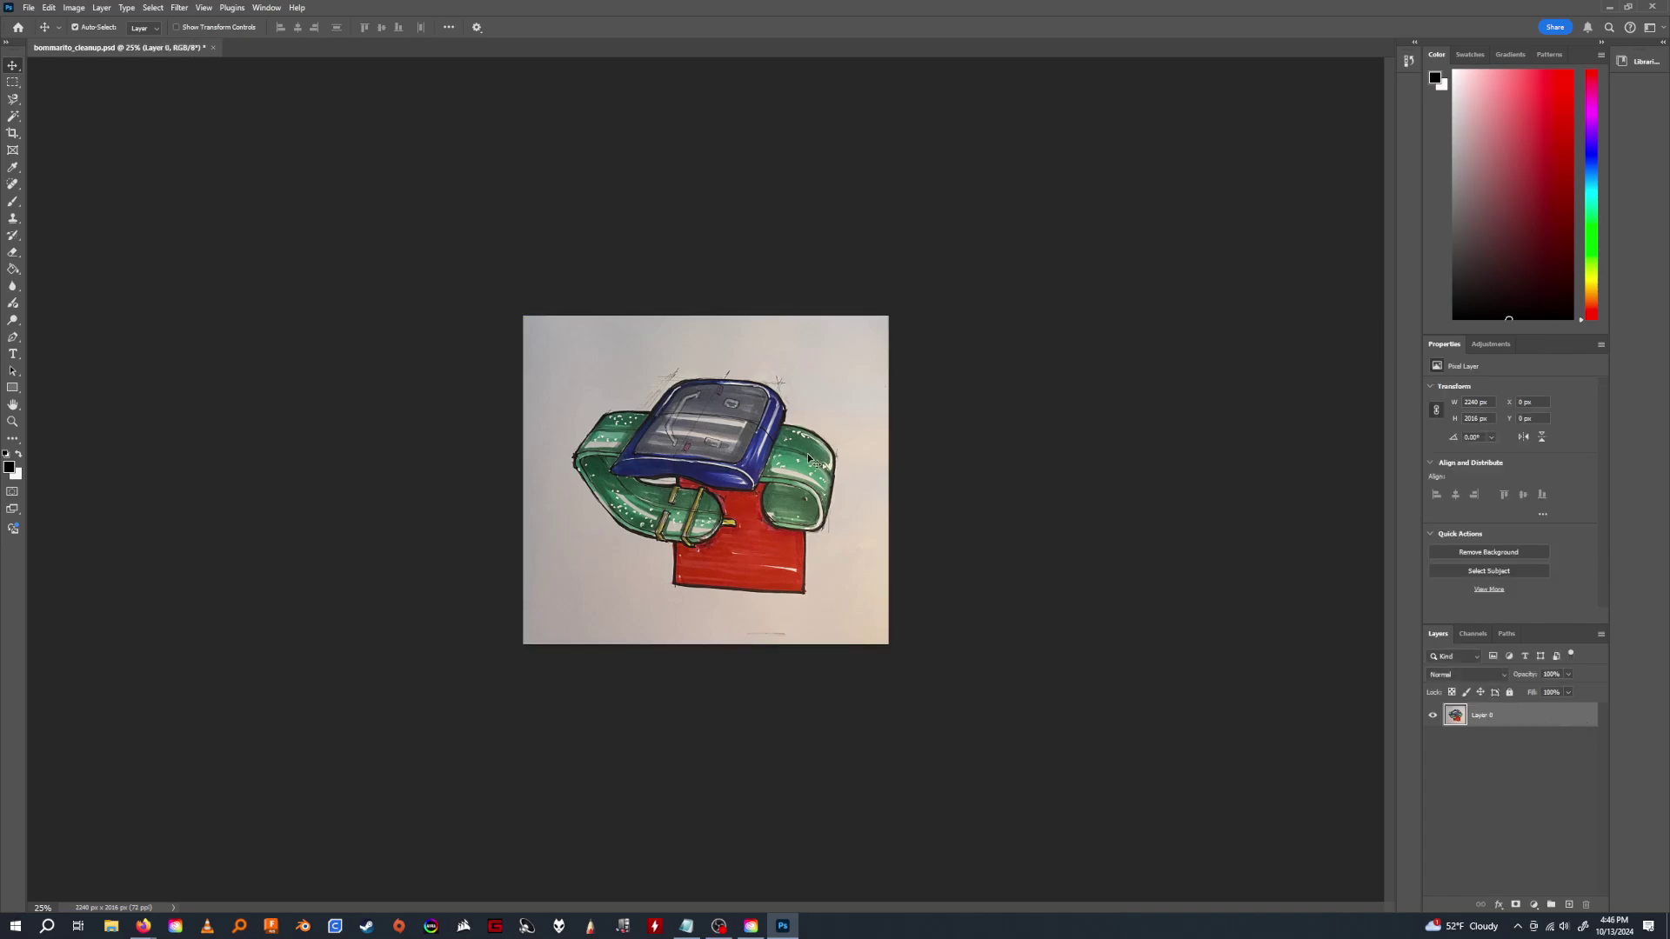
left_click_drag(748, 374, 783, 392)
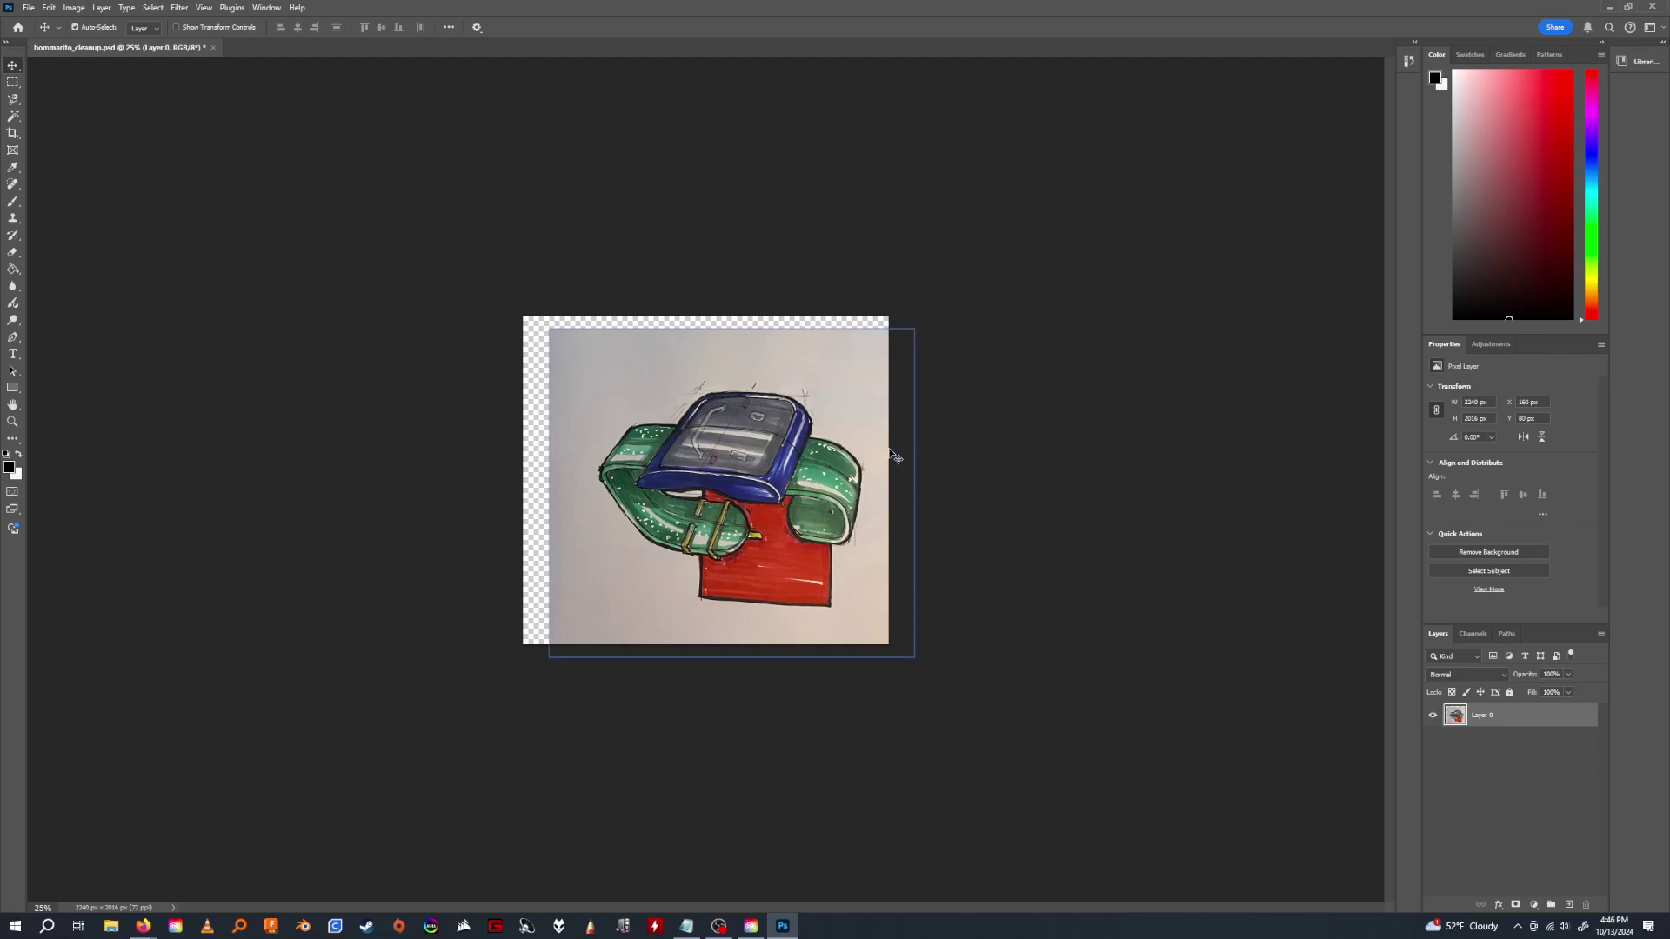
key("ctrl+z")
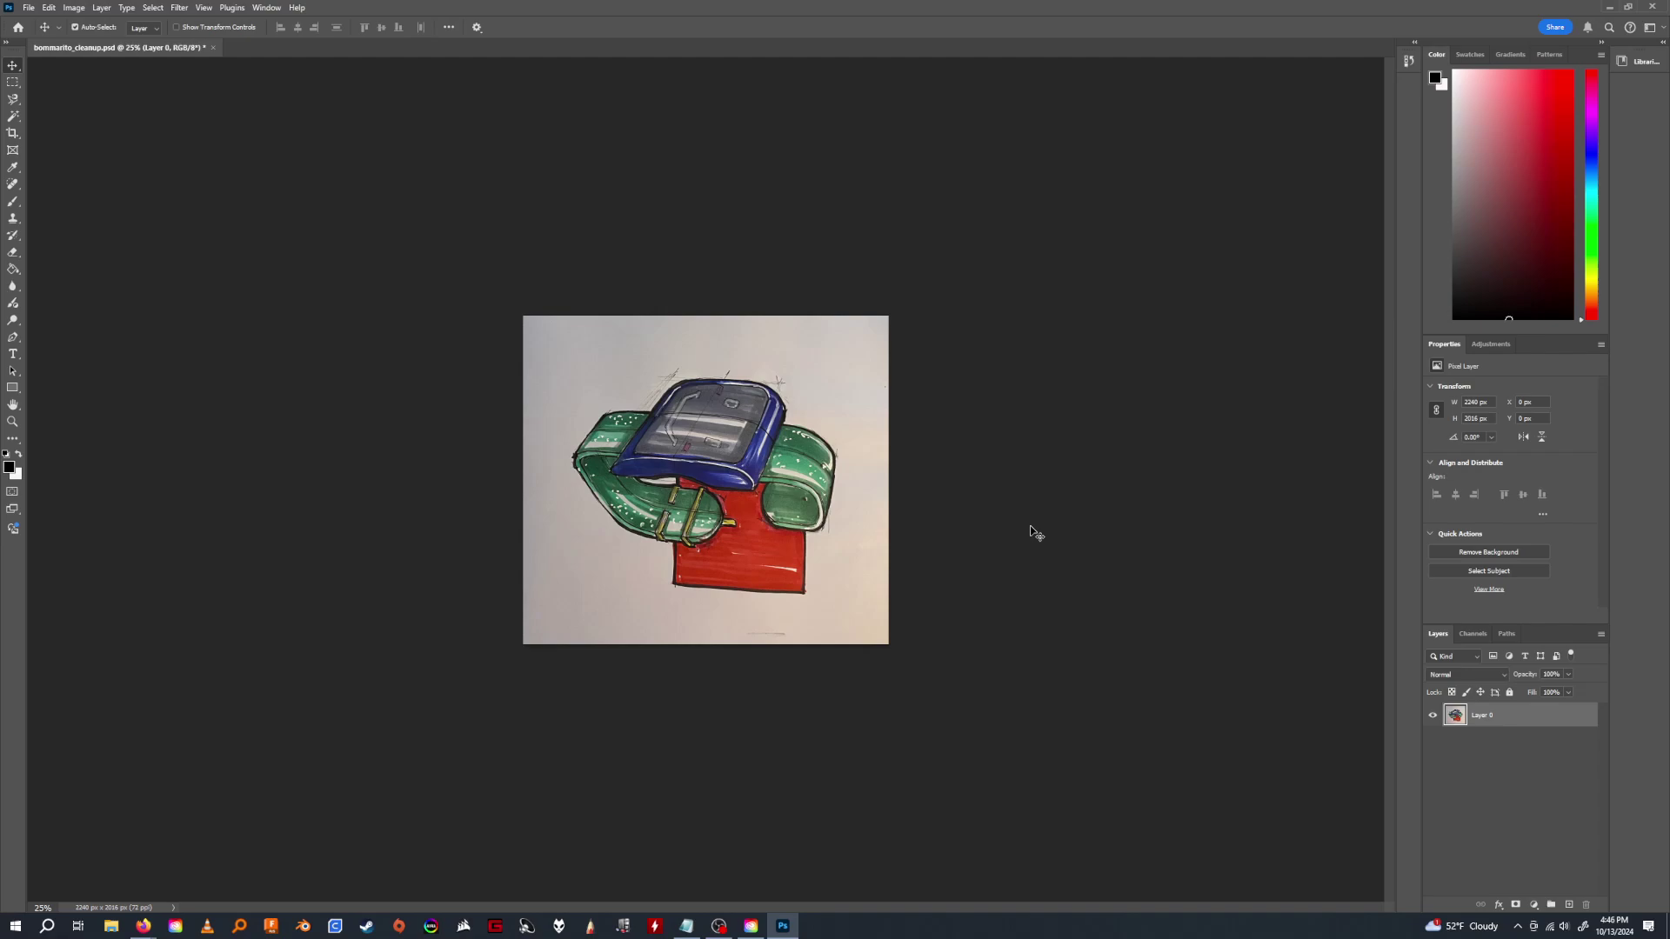
Duplicate the artwork layer, hiding the copy, and rename the lower original layer MASTER.
key("ctrl+j")
left_click(1525, 744)
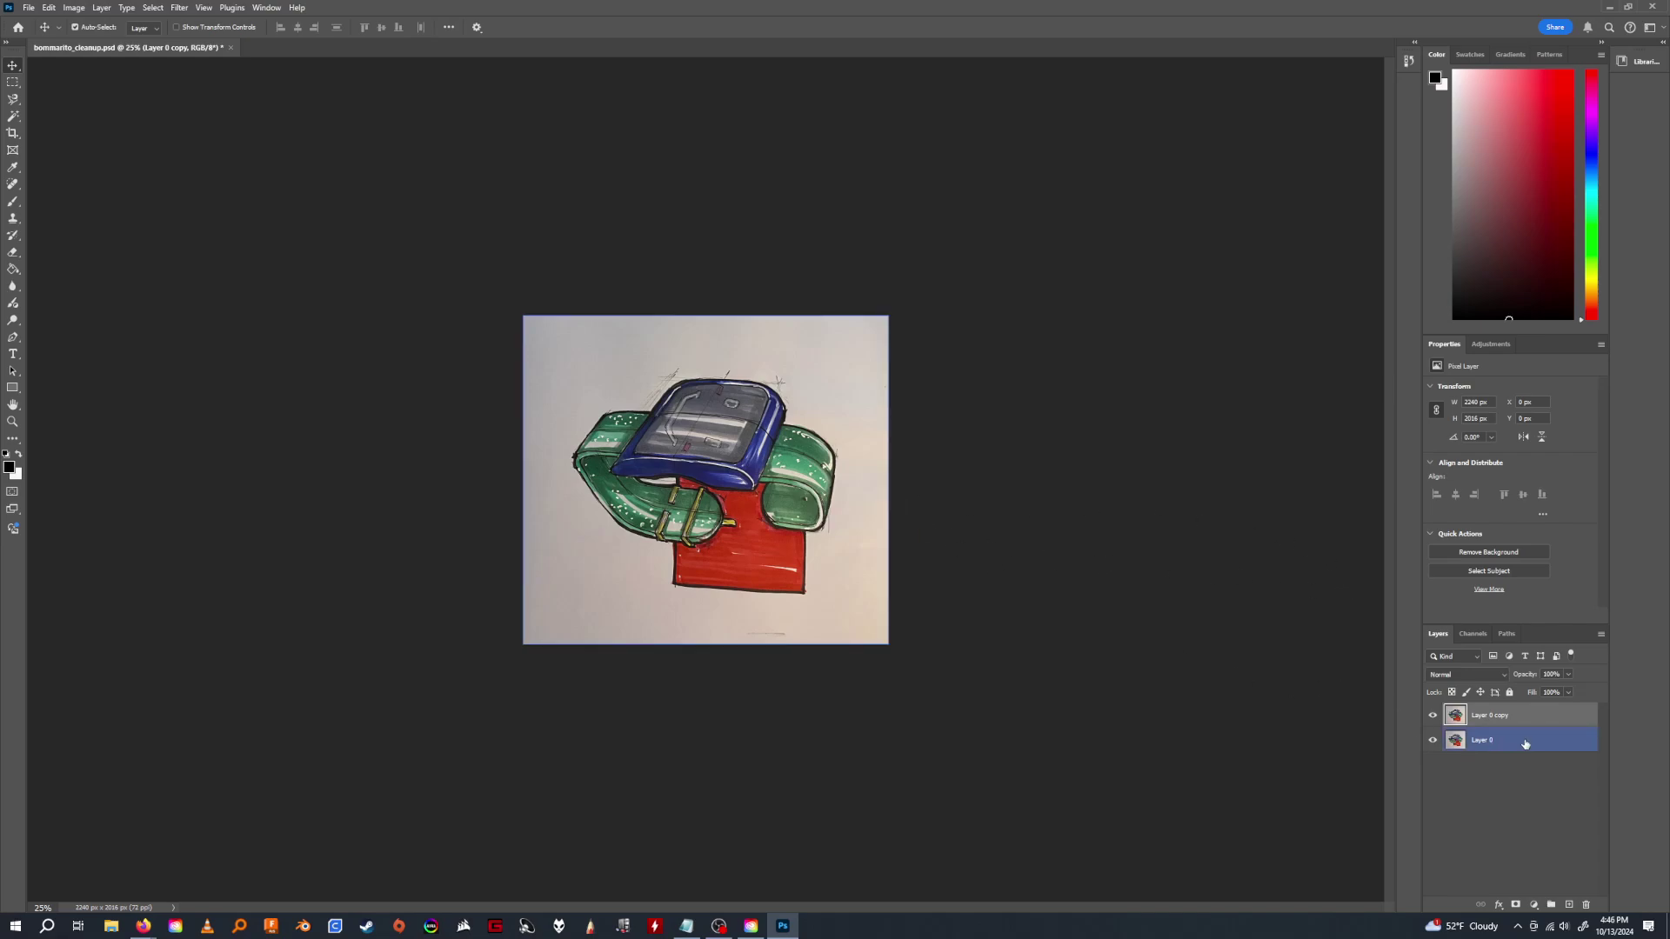
left_click(1433, 716)
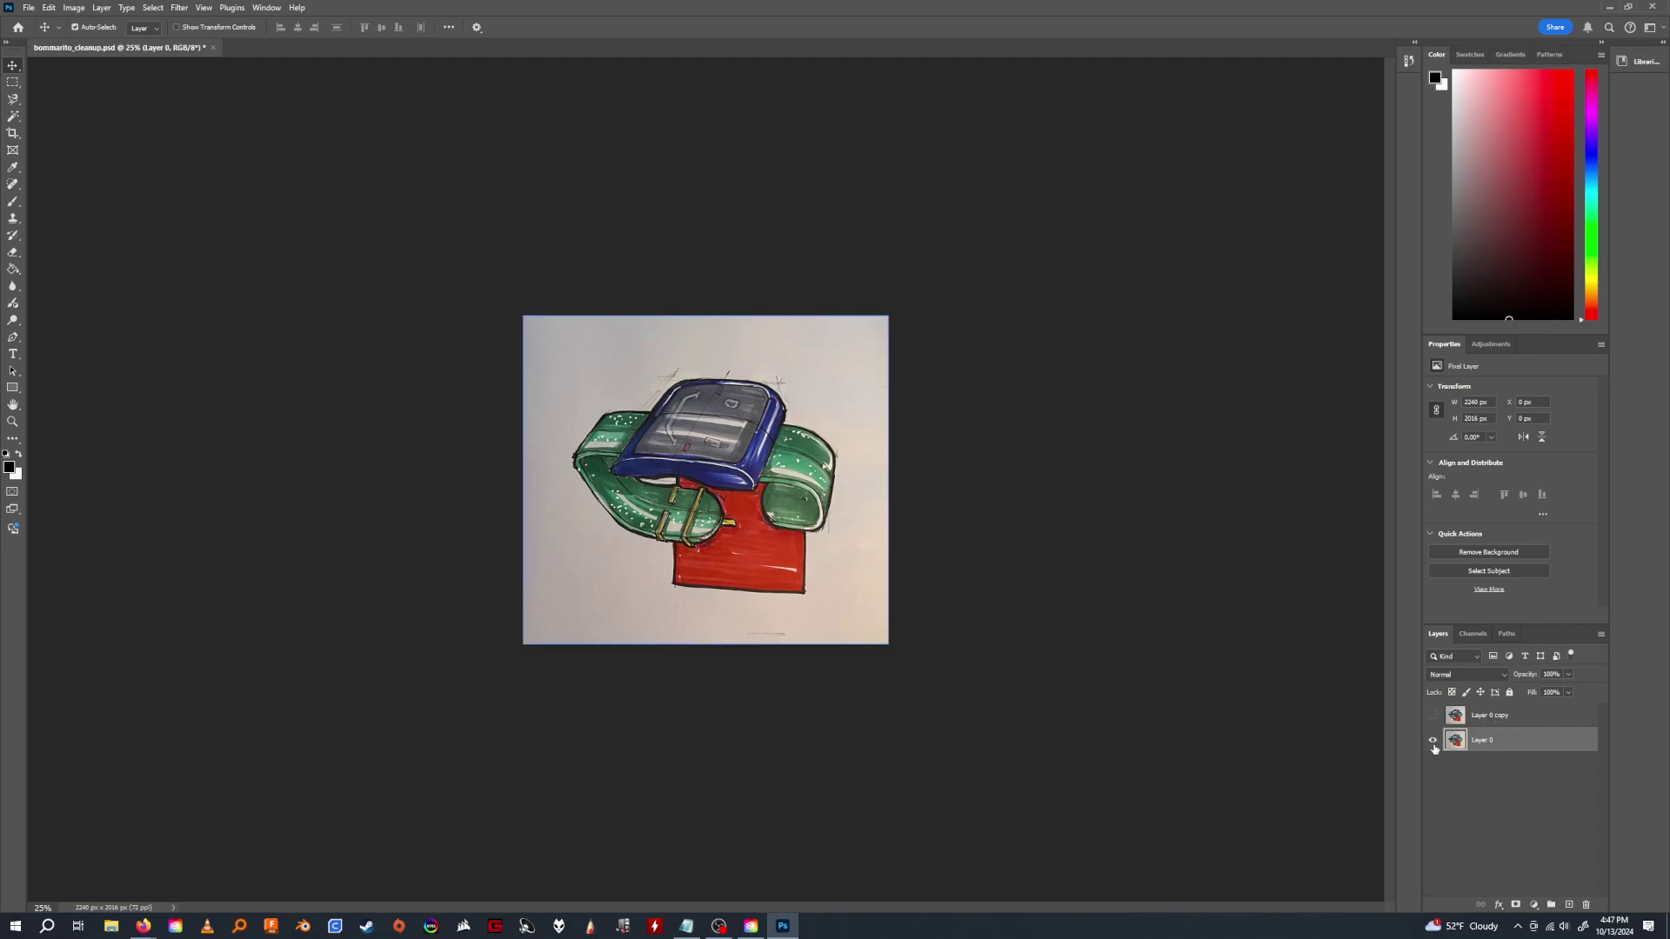
double_click(1481, 739)
type("MASTER")
left_click(1486, 770)
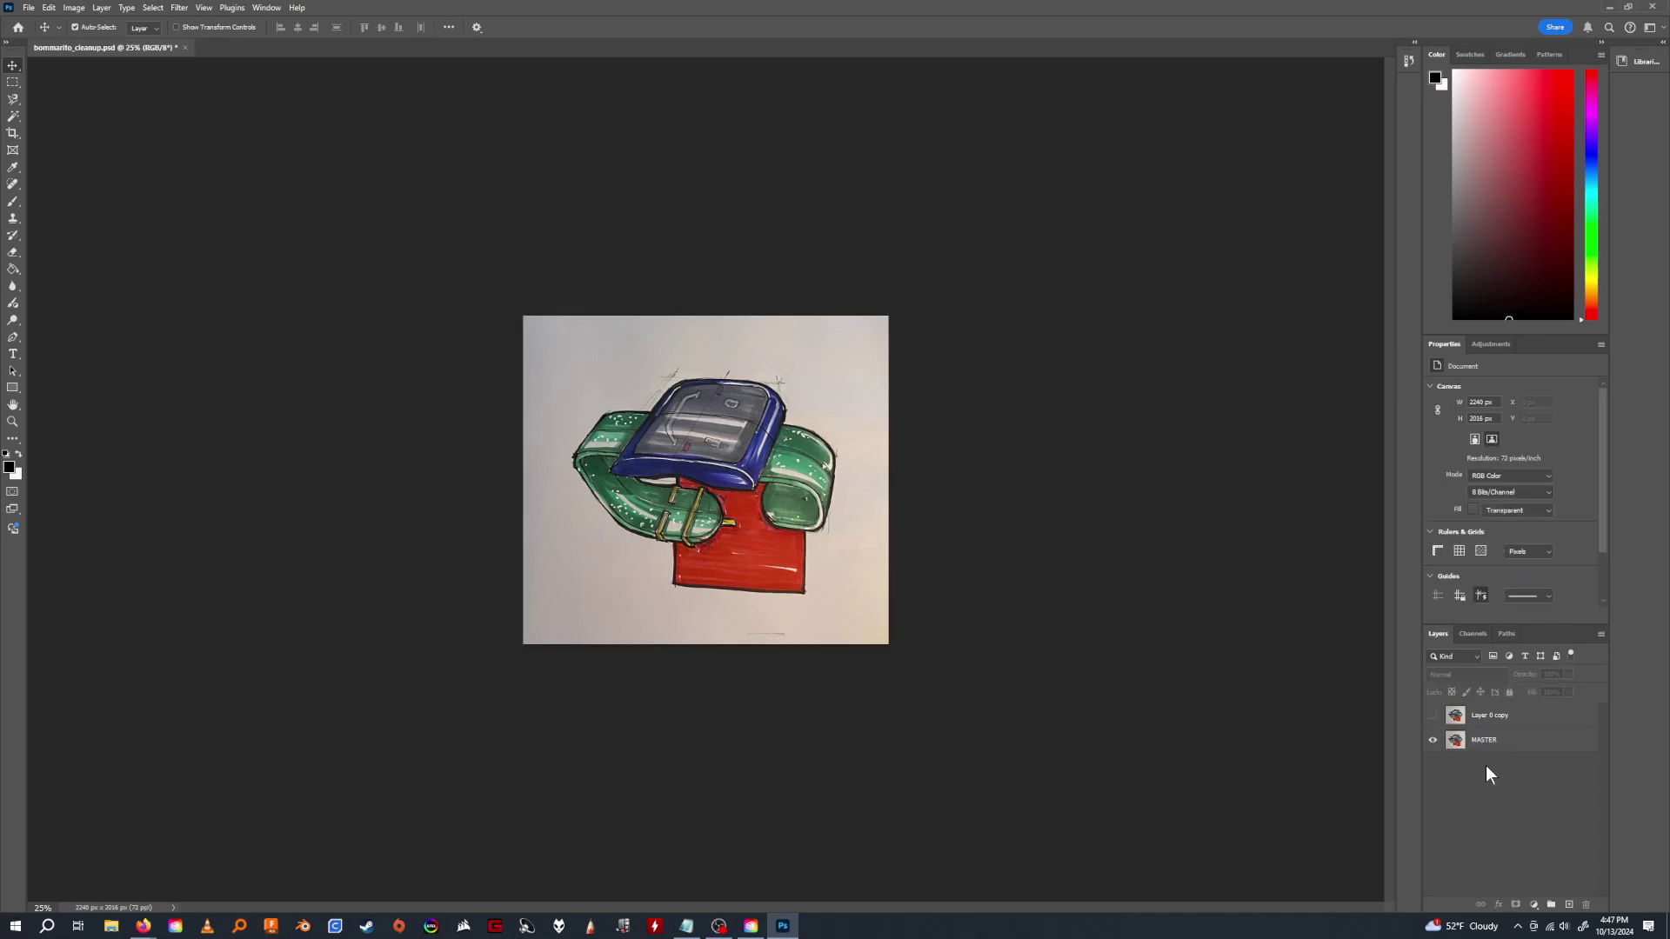
Hide the MASTER layer and show the duplicate layer above it as the working layer.
left_click(1507, 740)
left_click(1433, 741)
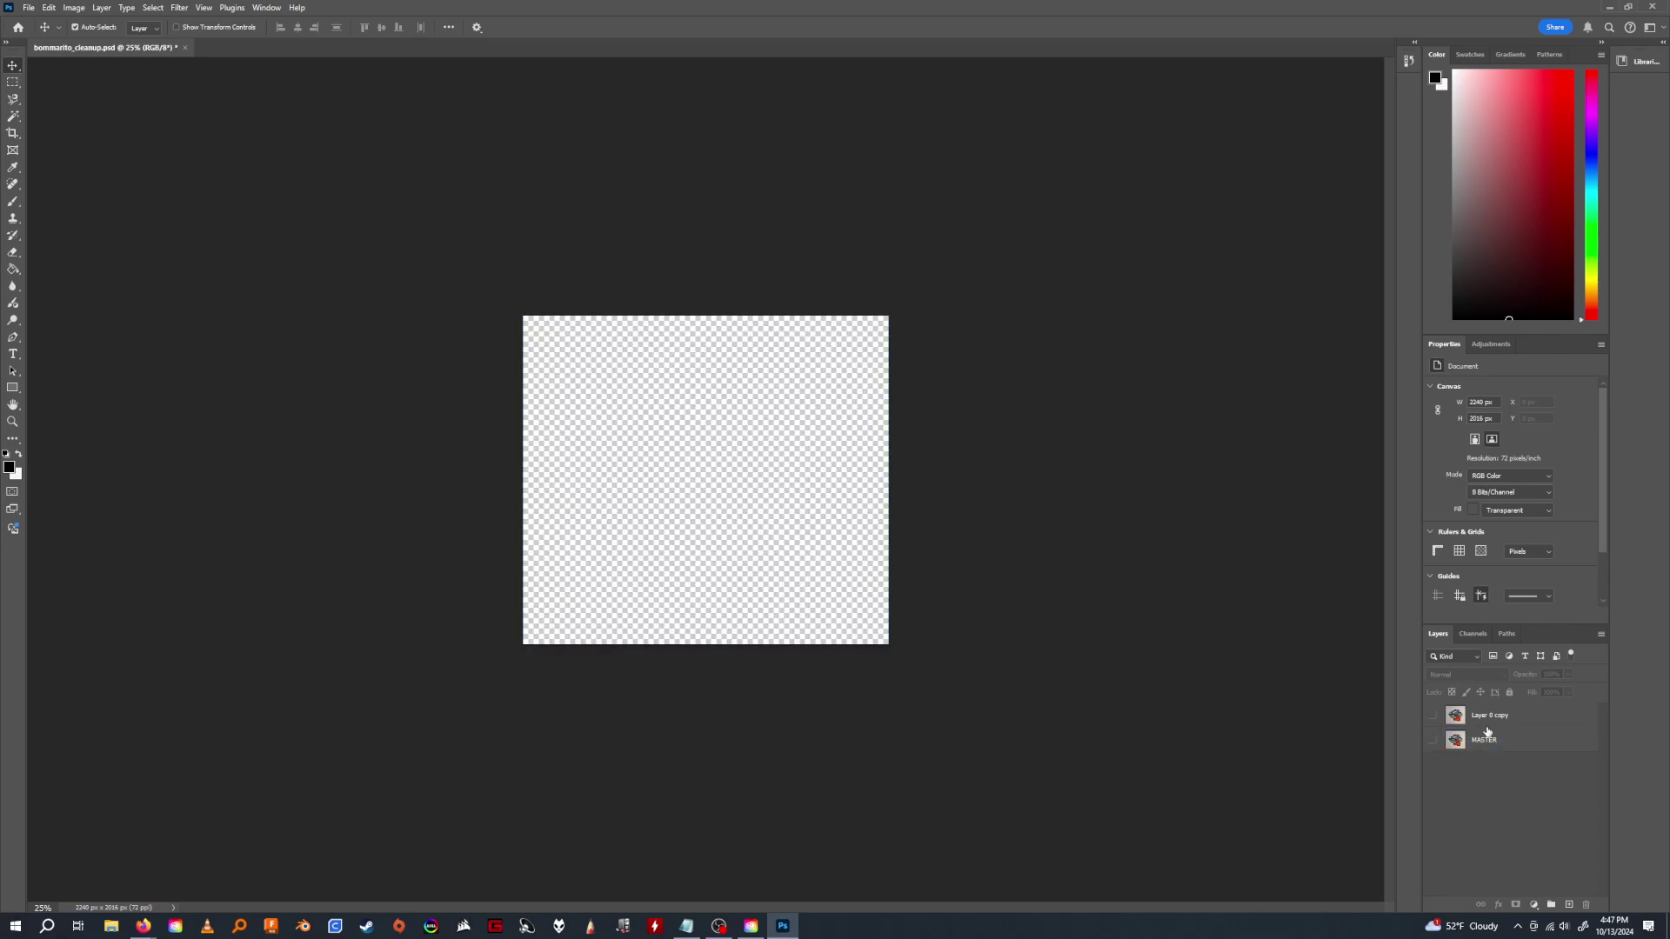
left_click(1433, 715)
left_click(1447, 715)
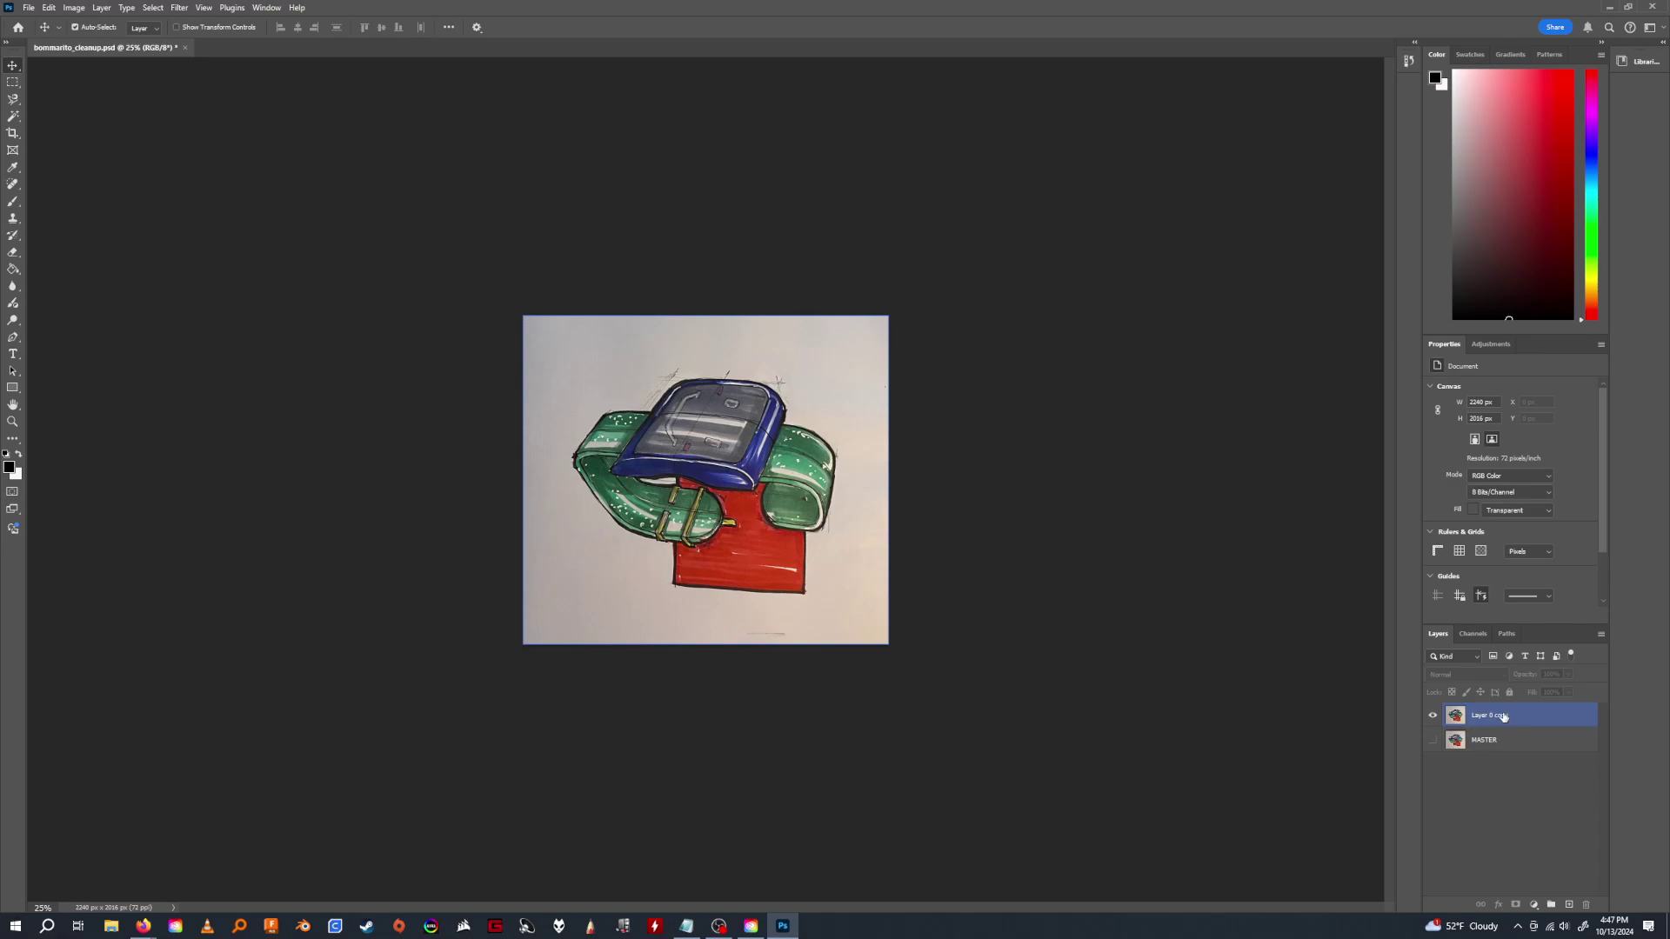
Rotate the duplicate artwork layer 90° counterclockwise so the watch stands upright.
left_click(1568, 703)
left_click(1566, 704)
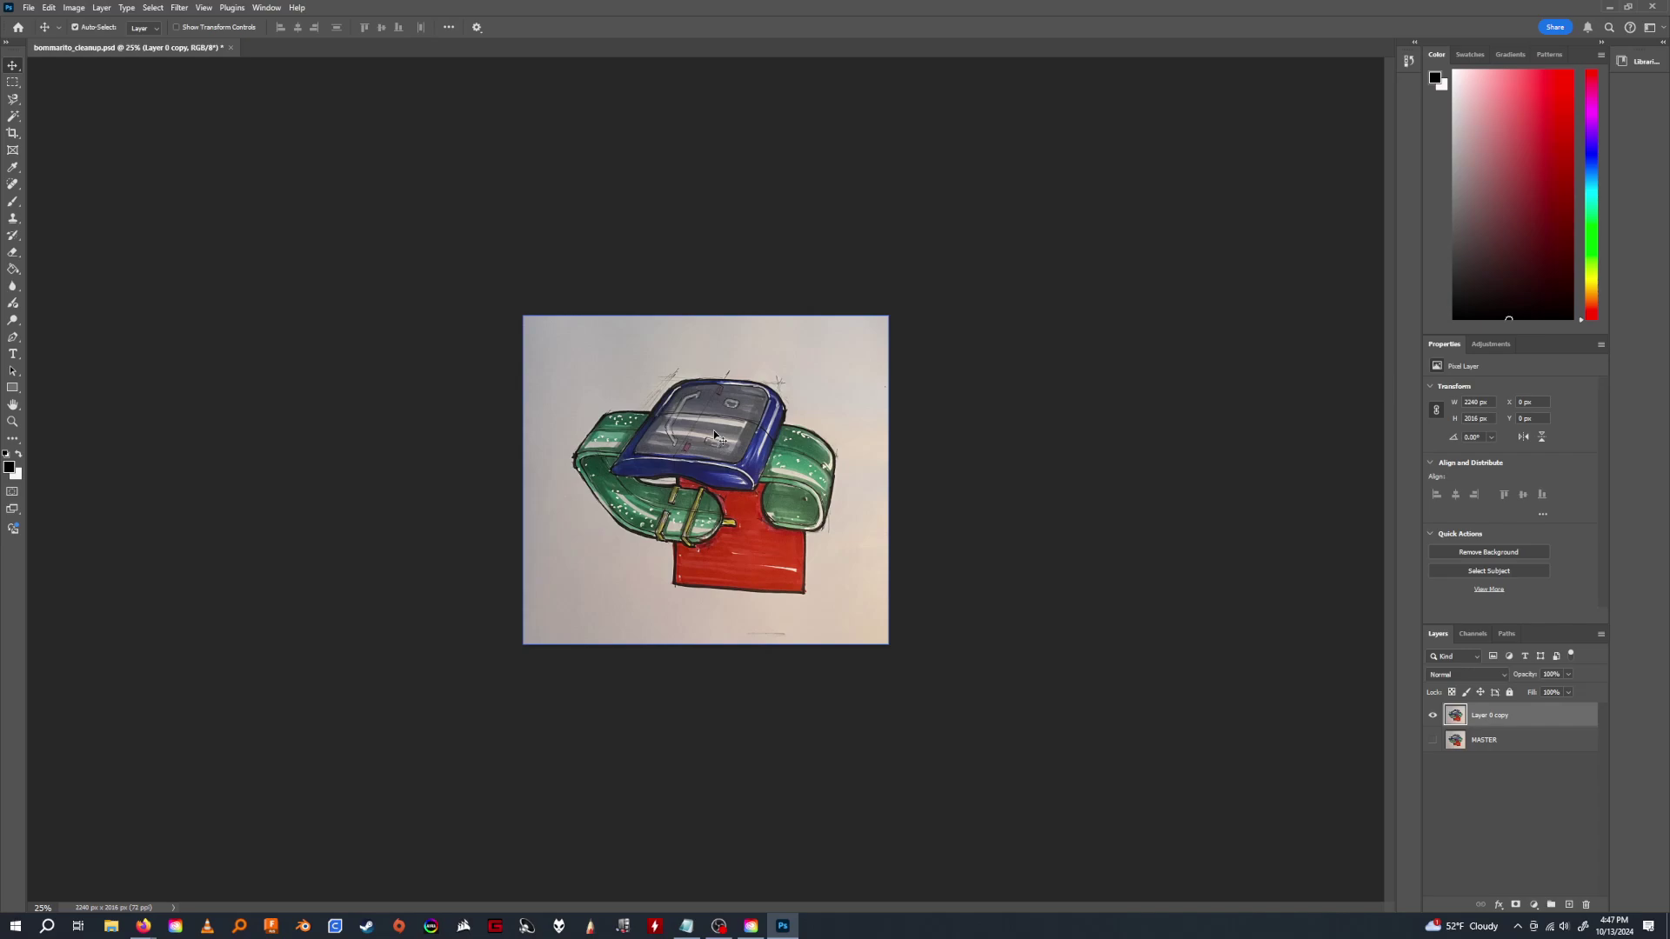
key("ctrl+t")
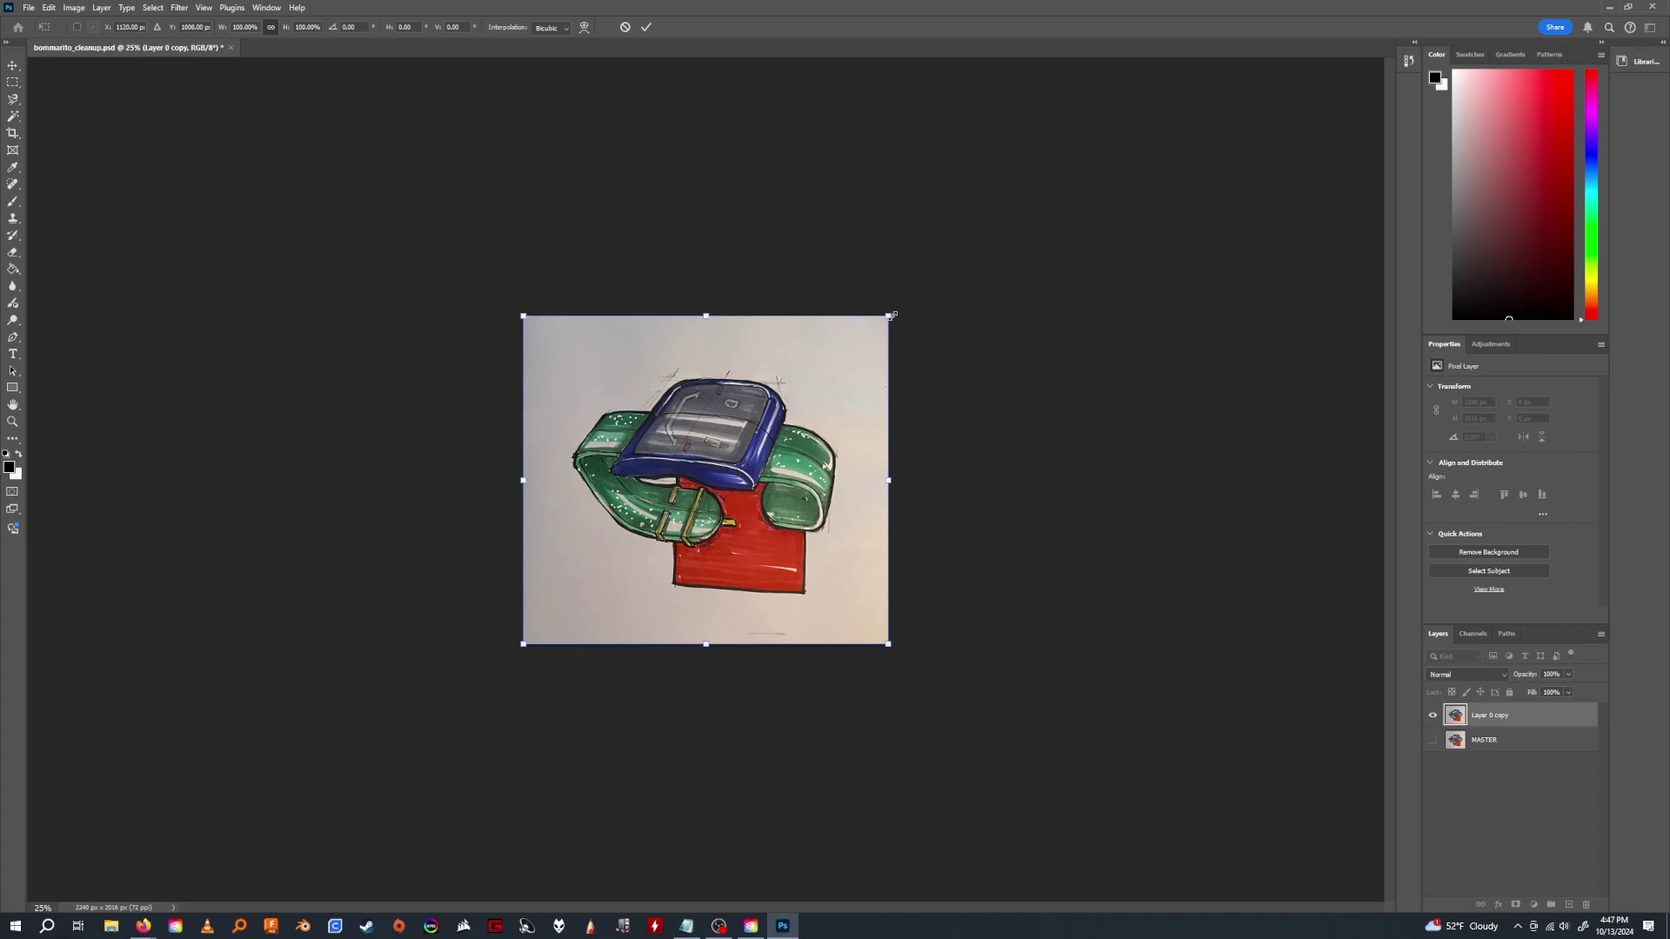
left_click_drag(905, 310, 536, 310)
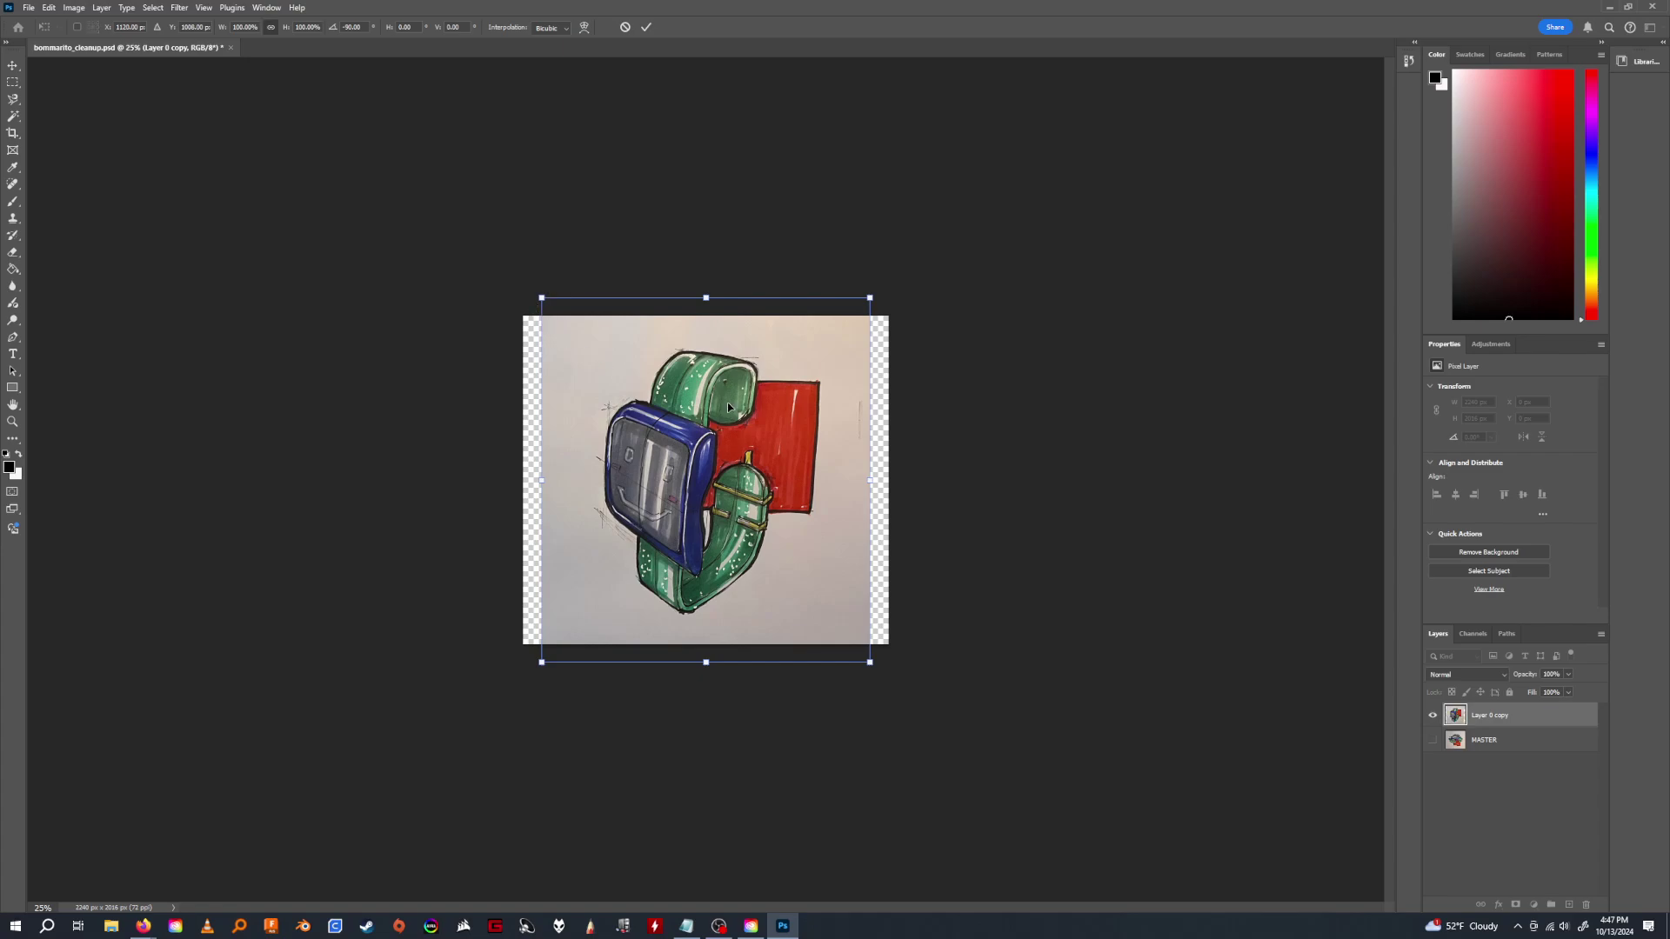
key("Return")
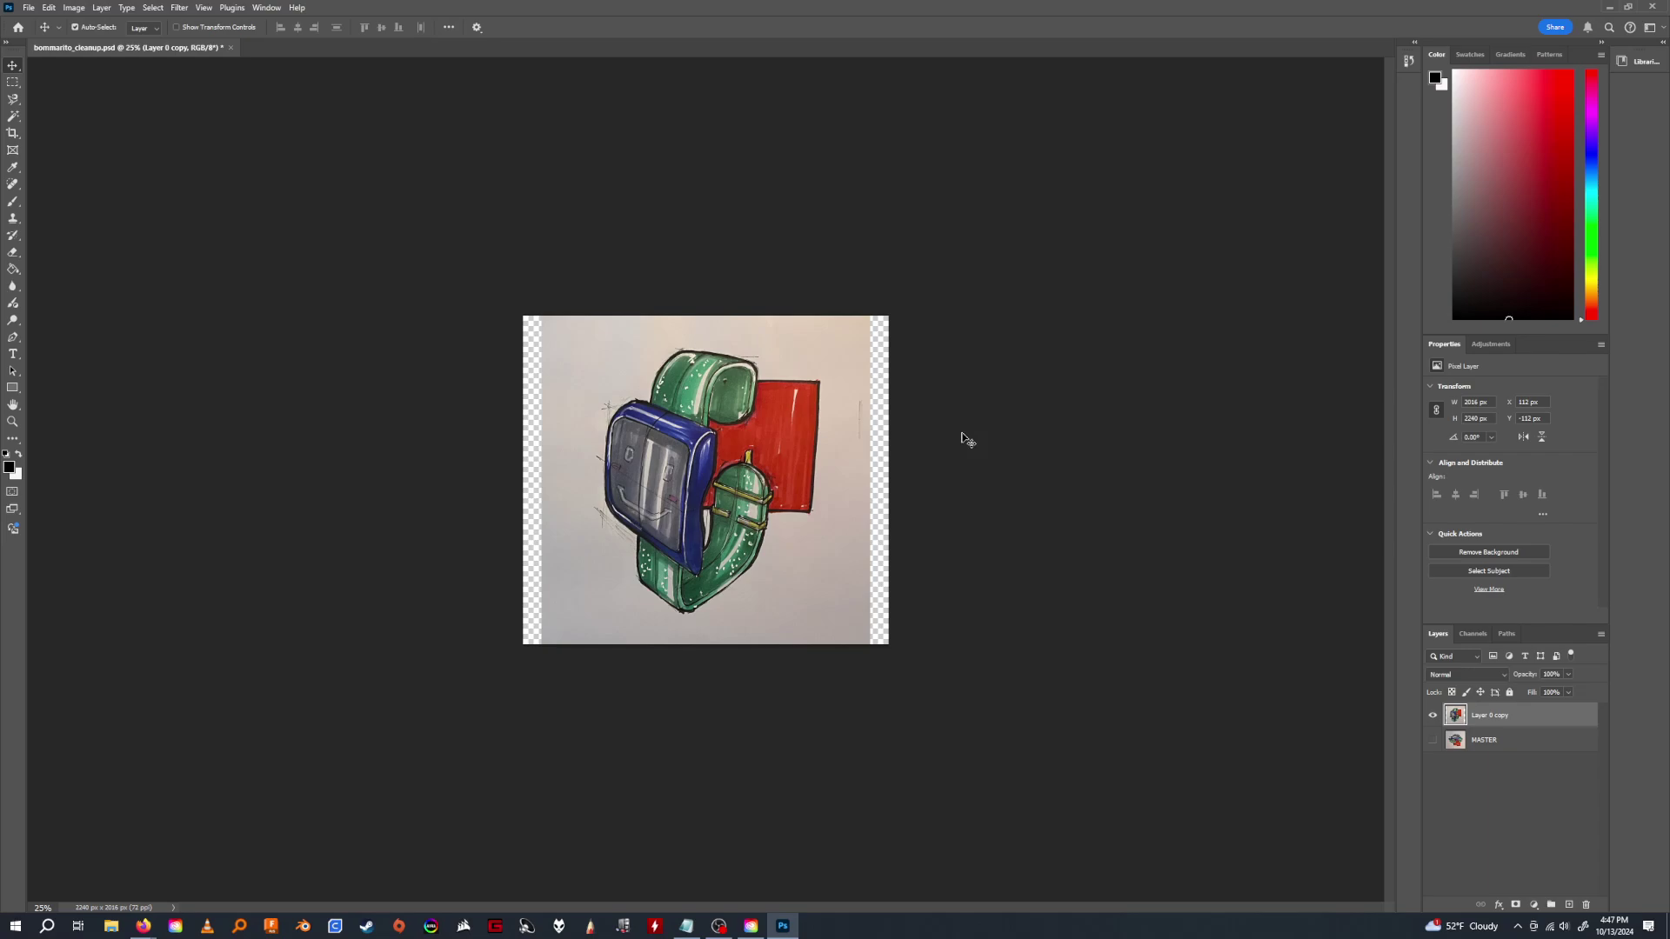
Compare the rotated duplicate with the MASTER layer by switching their visibility.
left_click(1434, 715)
left_click(1433, 740)
left_click(1434, 740)
left_click(1433, 716)
Crop the canvas to 2016 x 2016 px, removing the transparent strips on both sides of the rotated artwork.
key("c")
left_click_drag(889, 477, 880, 473)
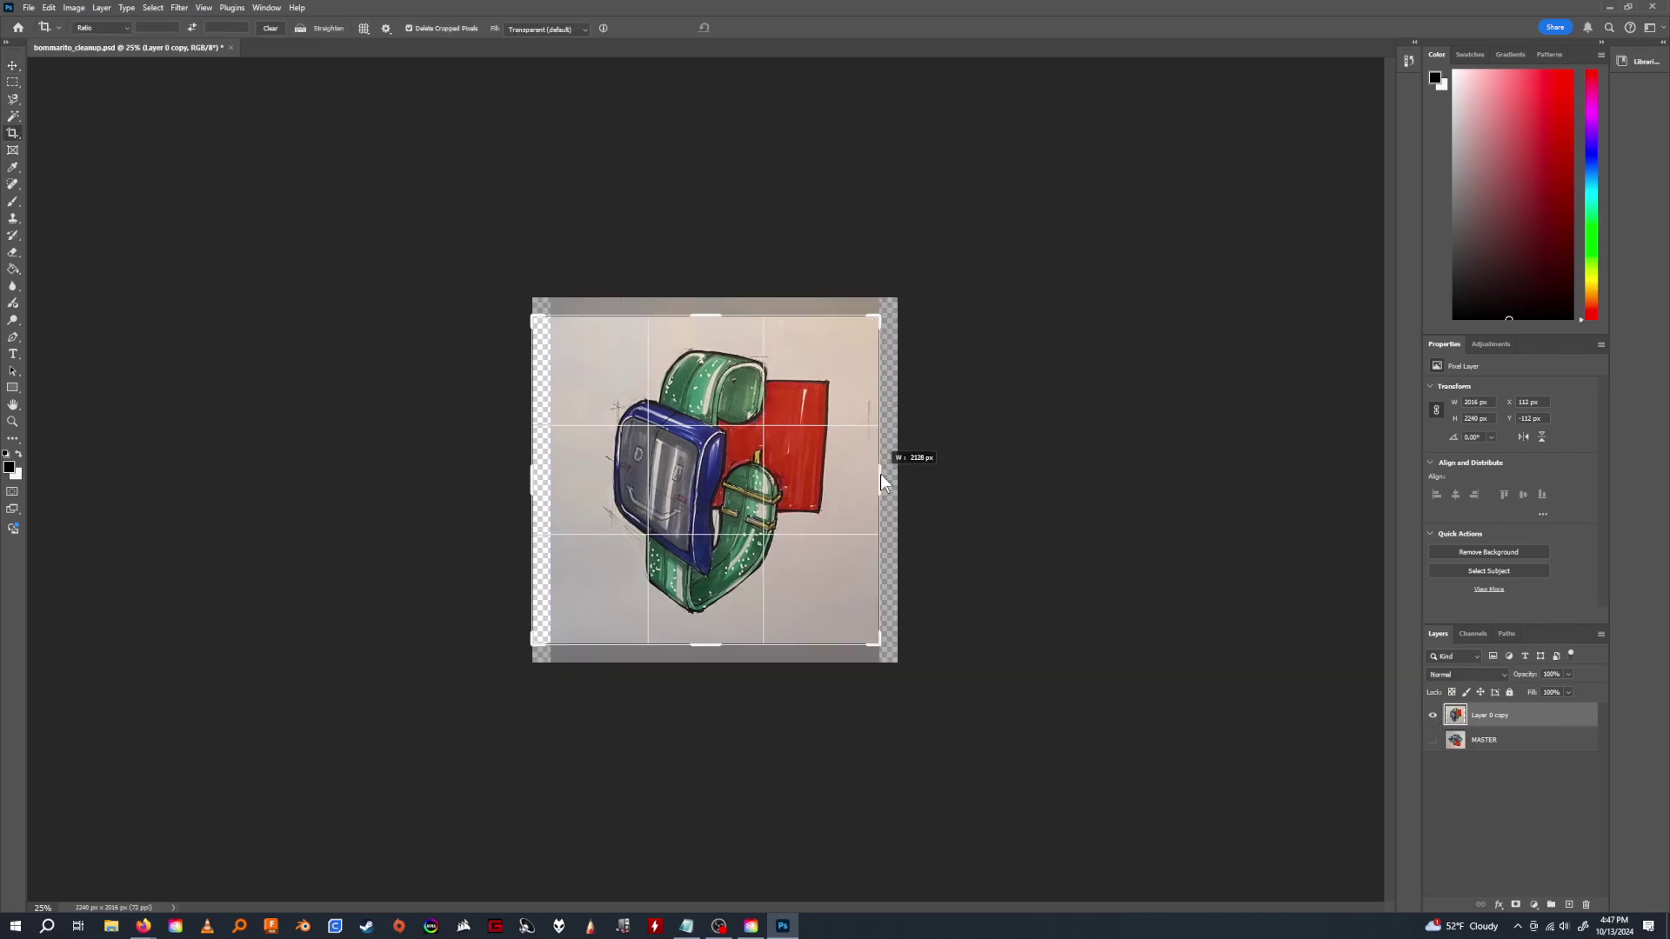
left_click_drag(538, 493, 553, 489)
key("Return")
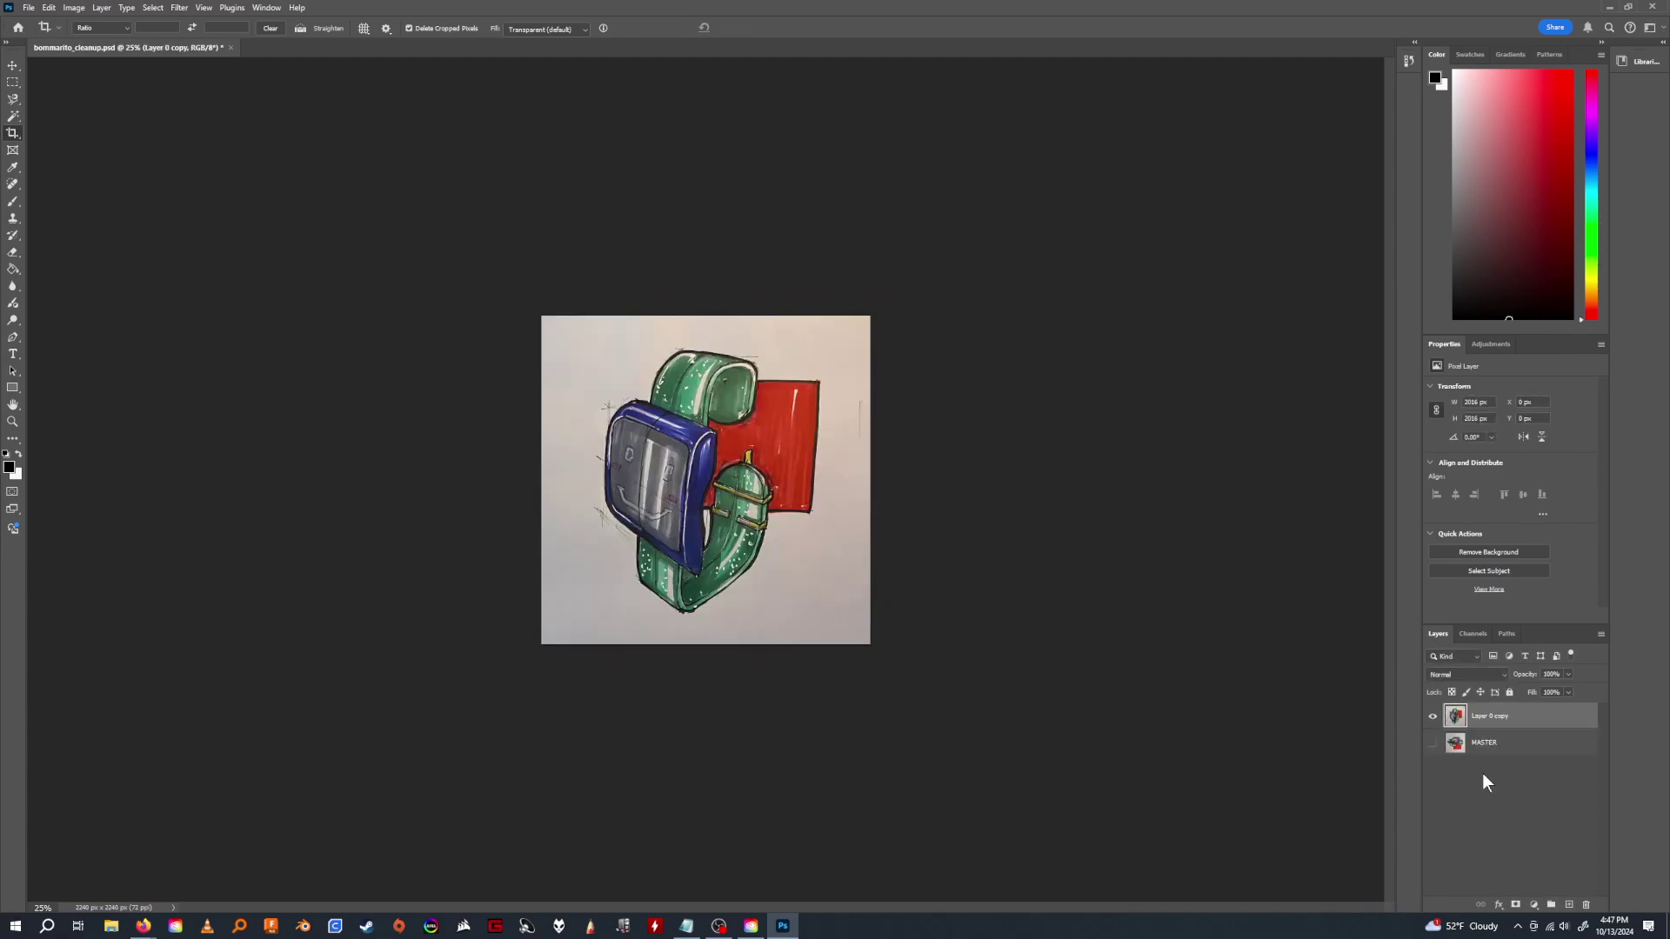
Check the duplicate and MASTER layers separately, leaving both visible and the duplicate selected.
left_click(1432, 716)
left_click(1433, 742)
left_click(1433, 742)
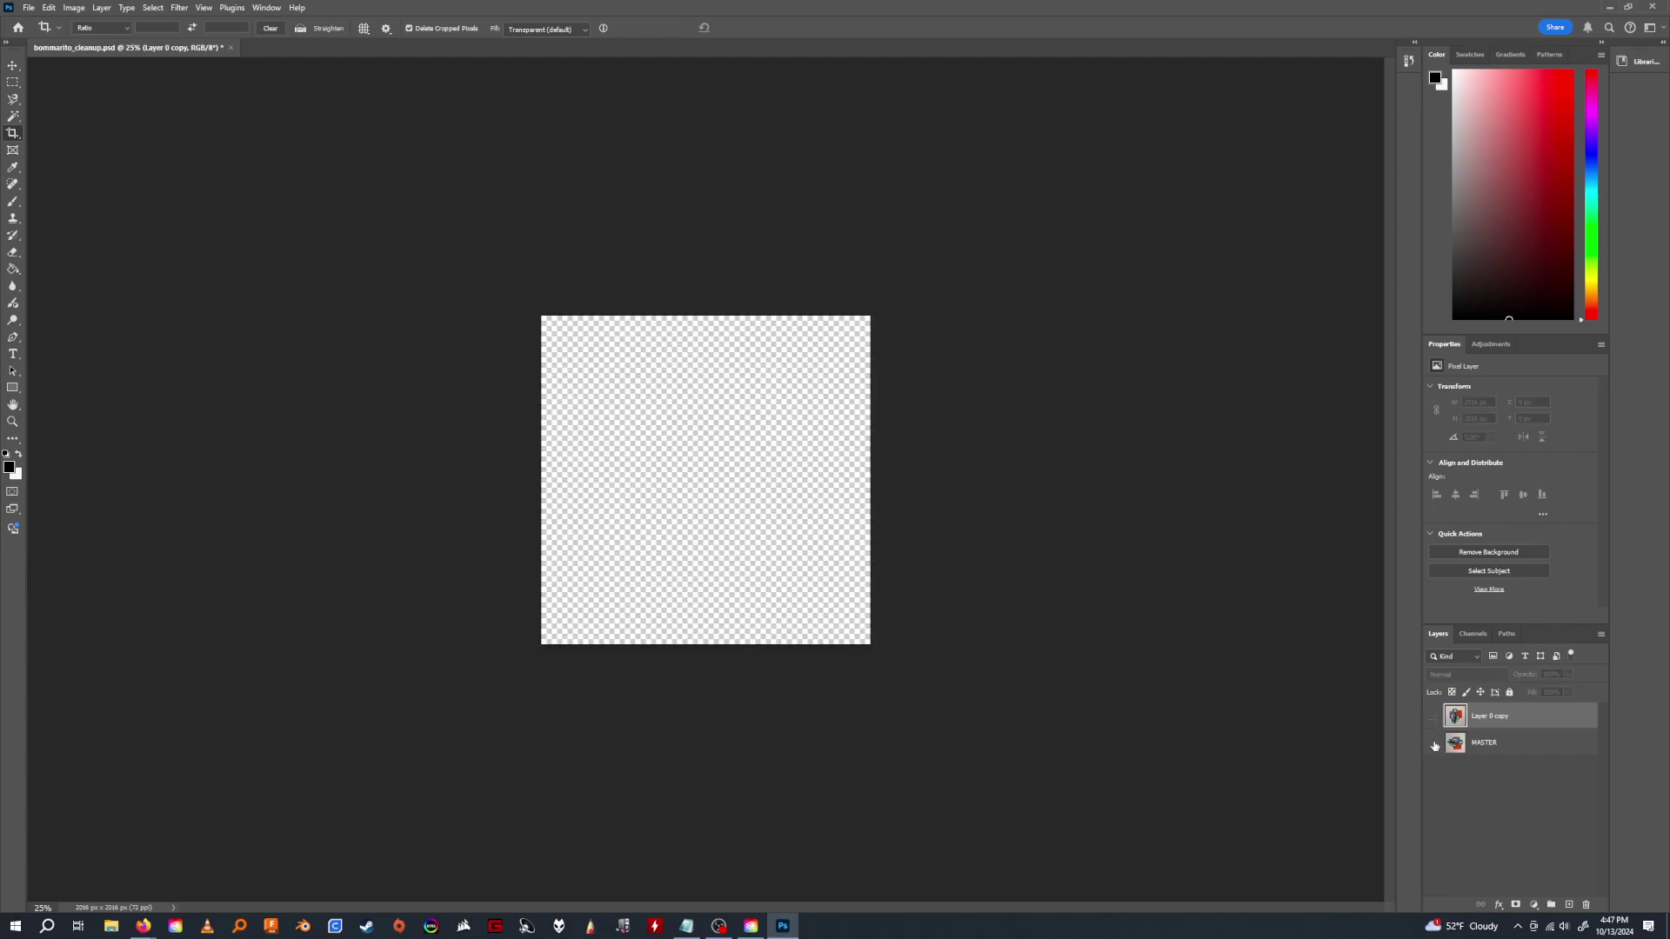
left_click(1433, 716)
left_click(1433, 716)
left_click(1433, 744)
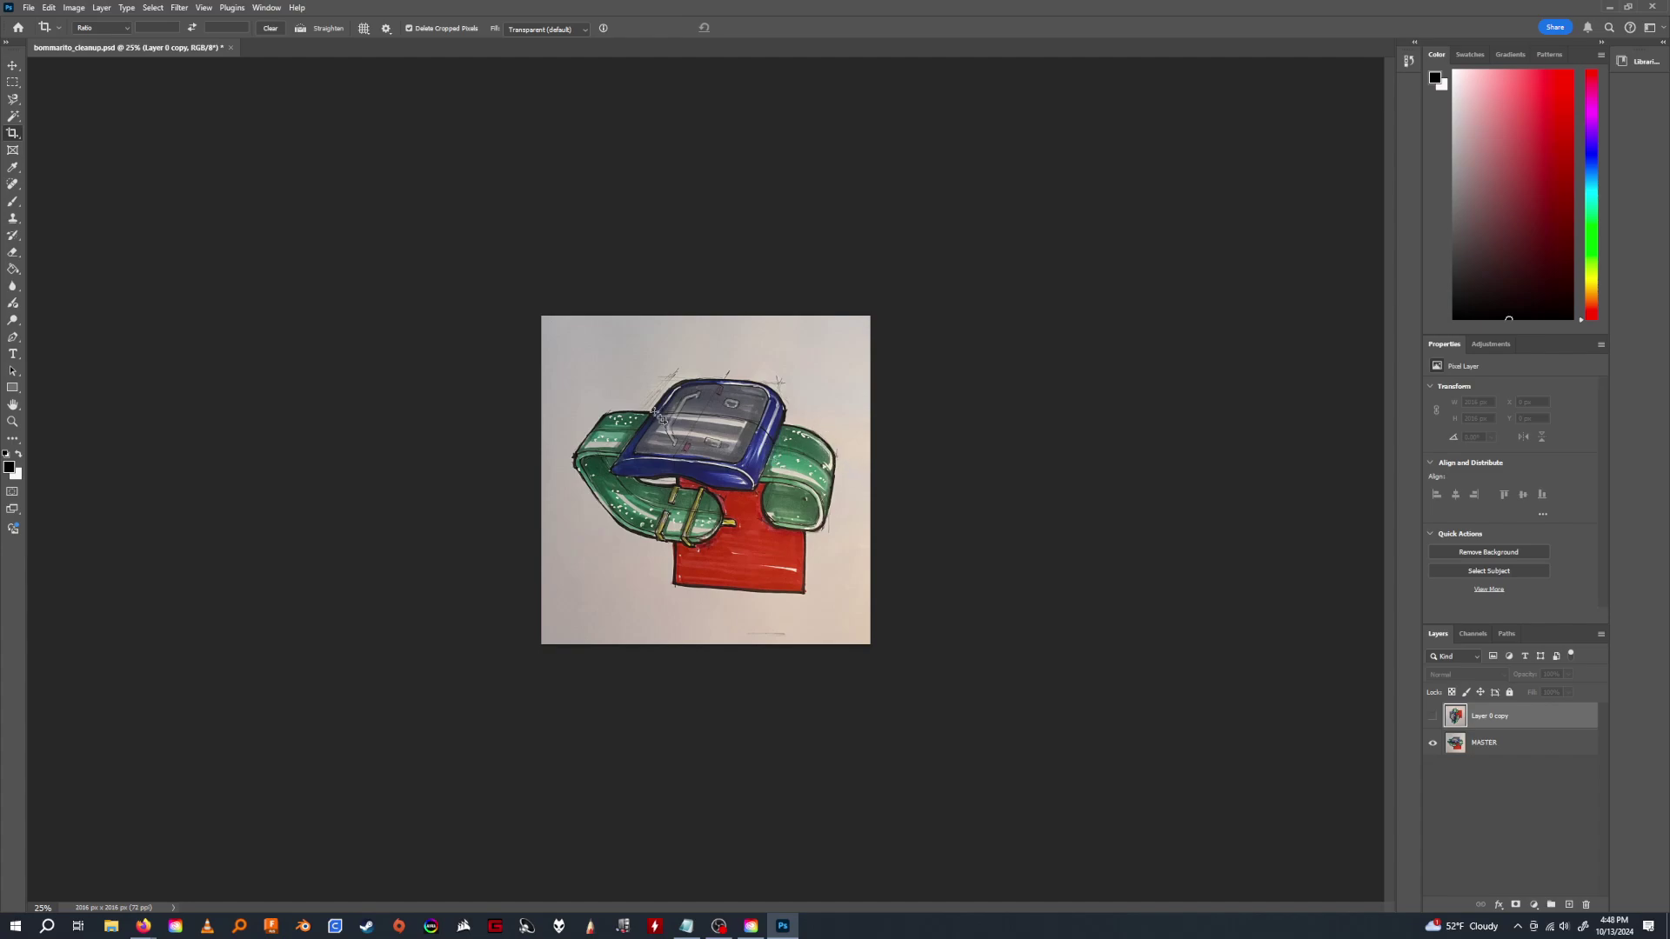
left_click(1433, 716)
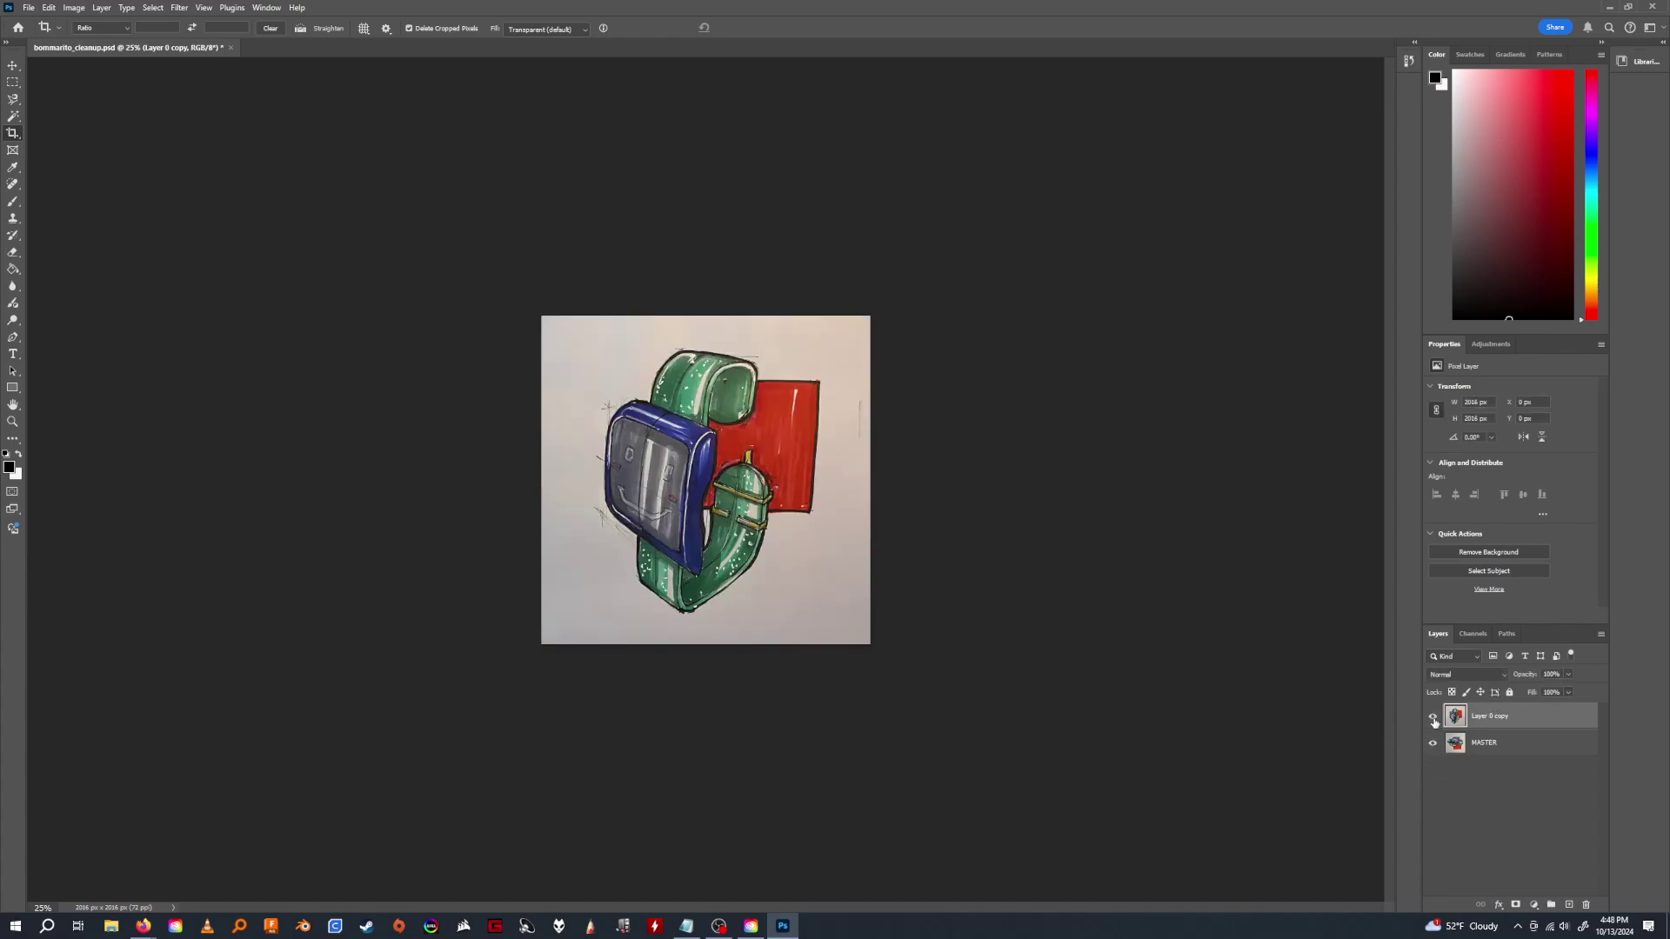
right_click(1542, 745)
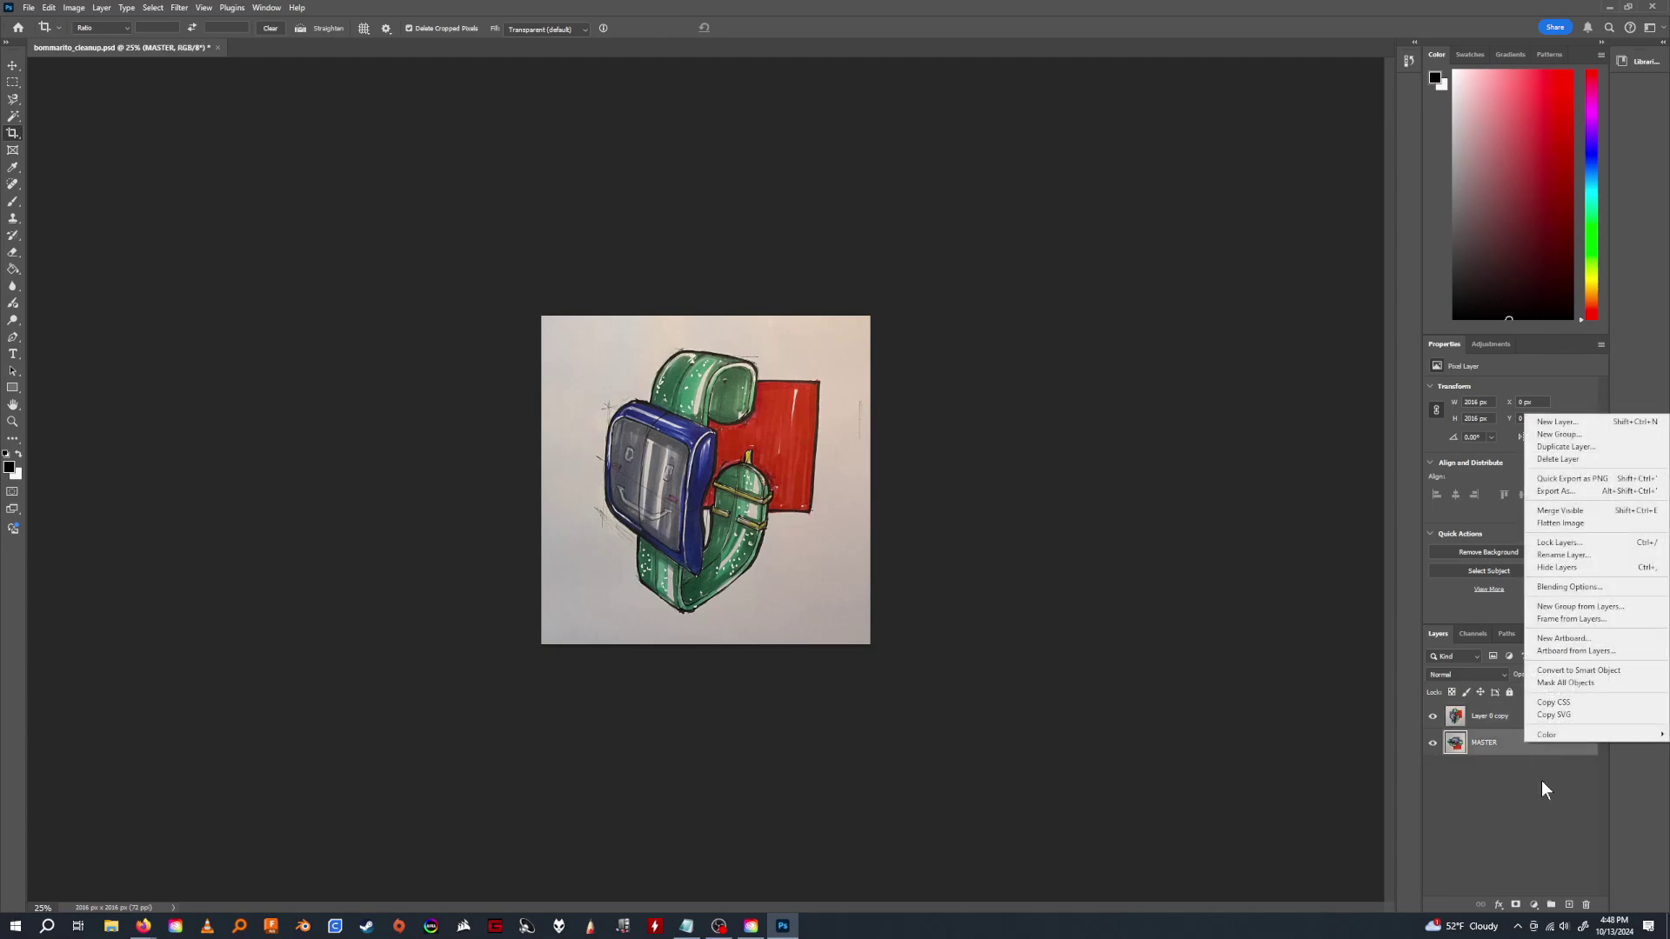
left_click(1537, 798)
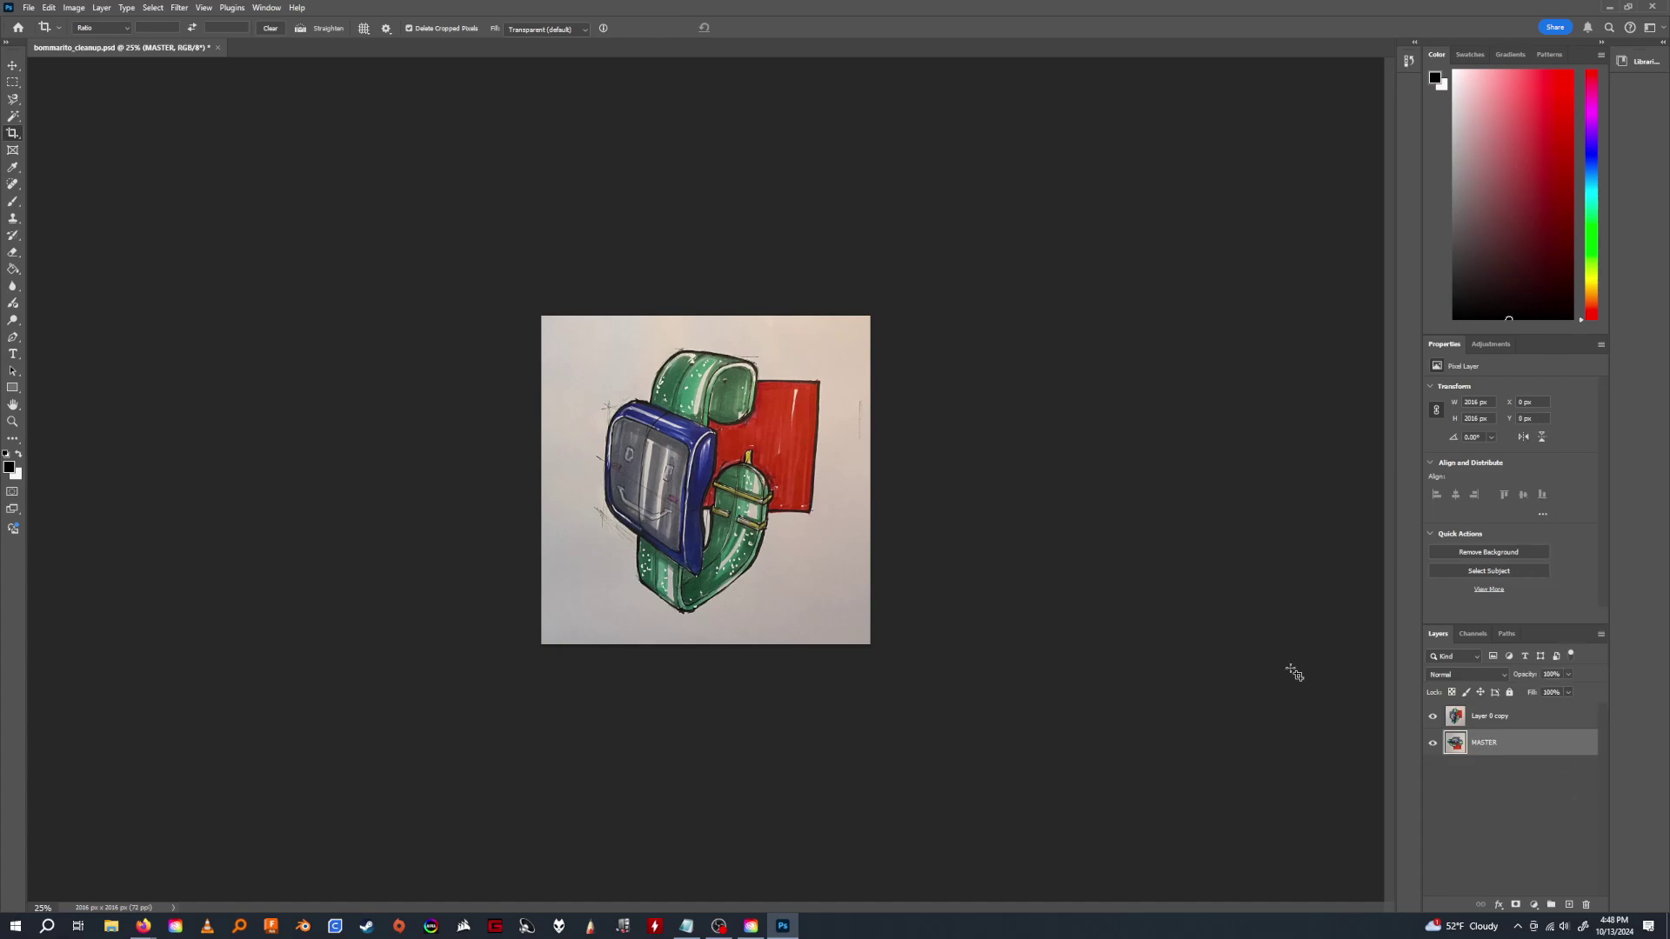
left_click(1535, 716)
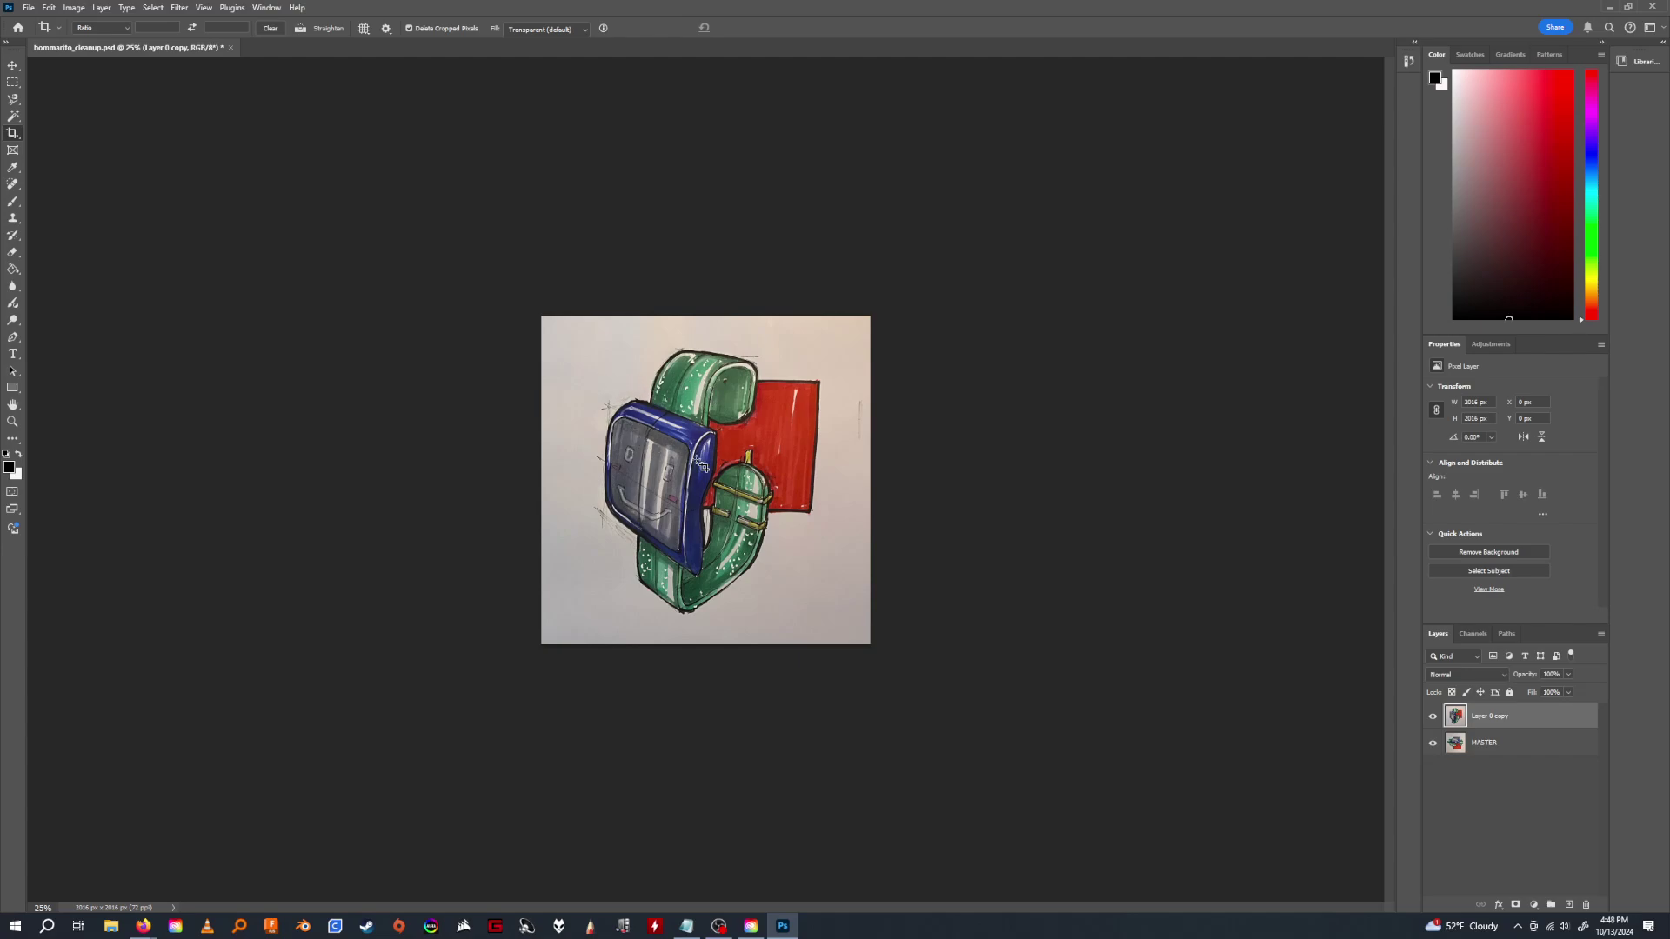
Show the rulers and try out a vertical guide across the watch, removing it again.
left_click(206, 8)
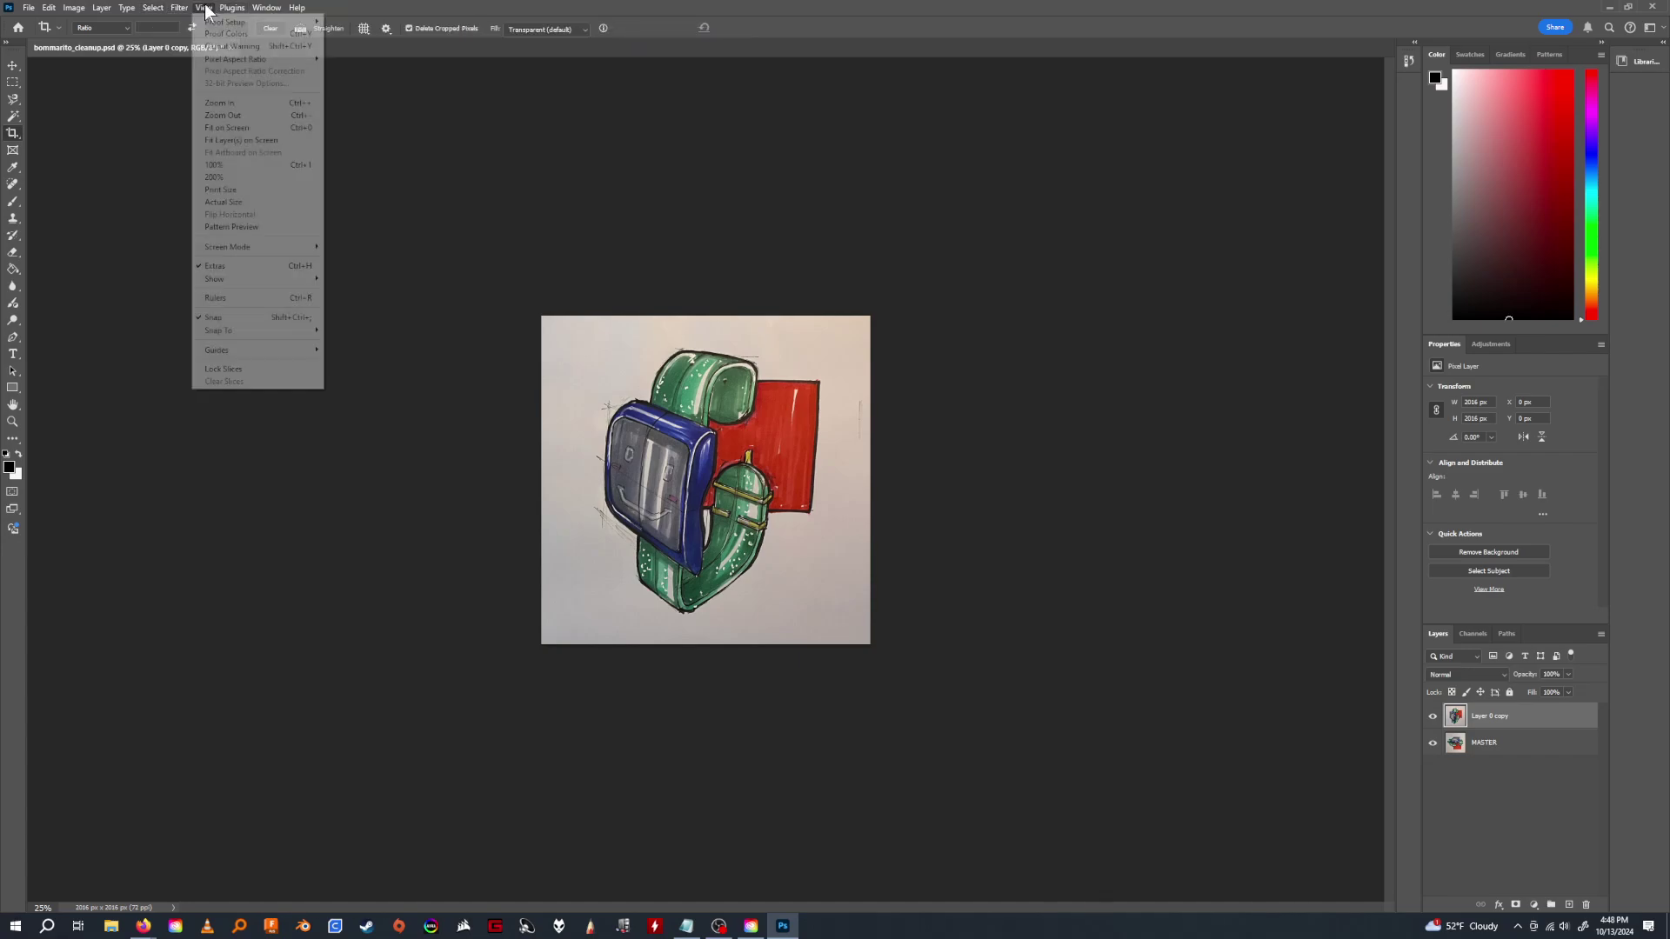
left_click(247, 301)
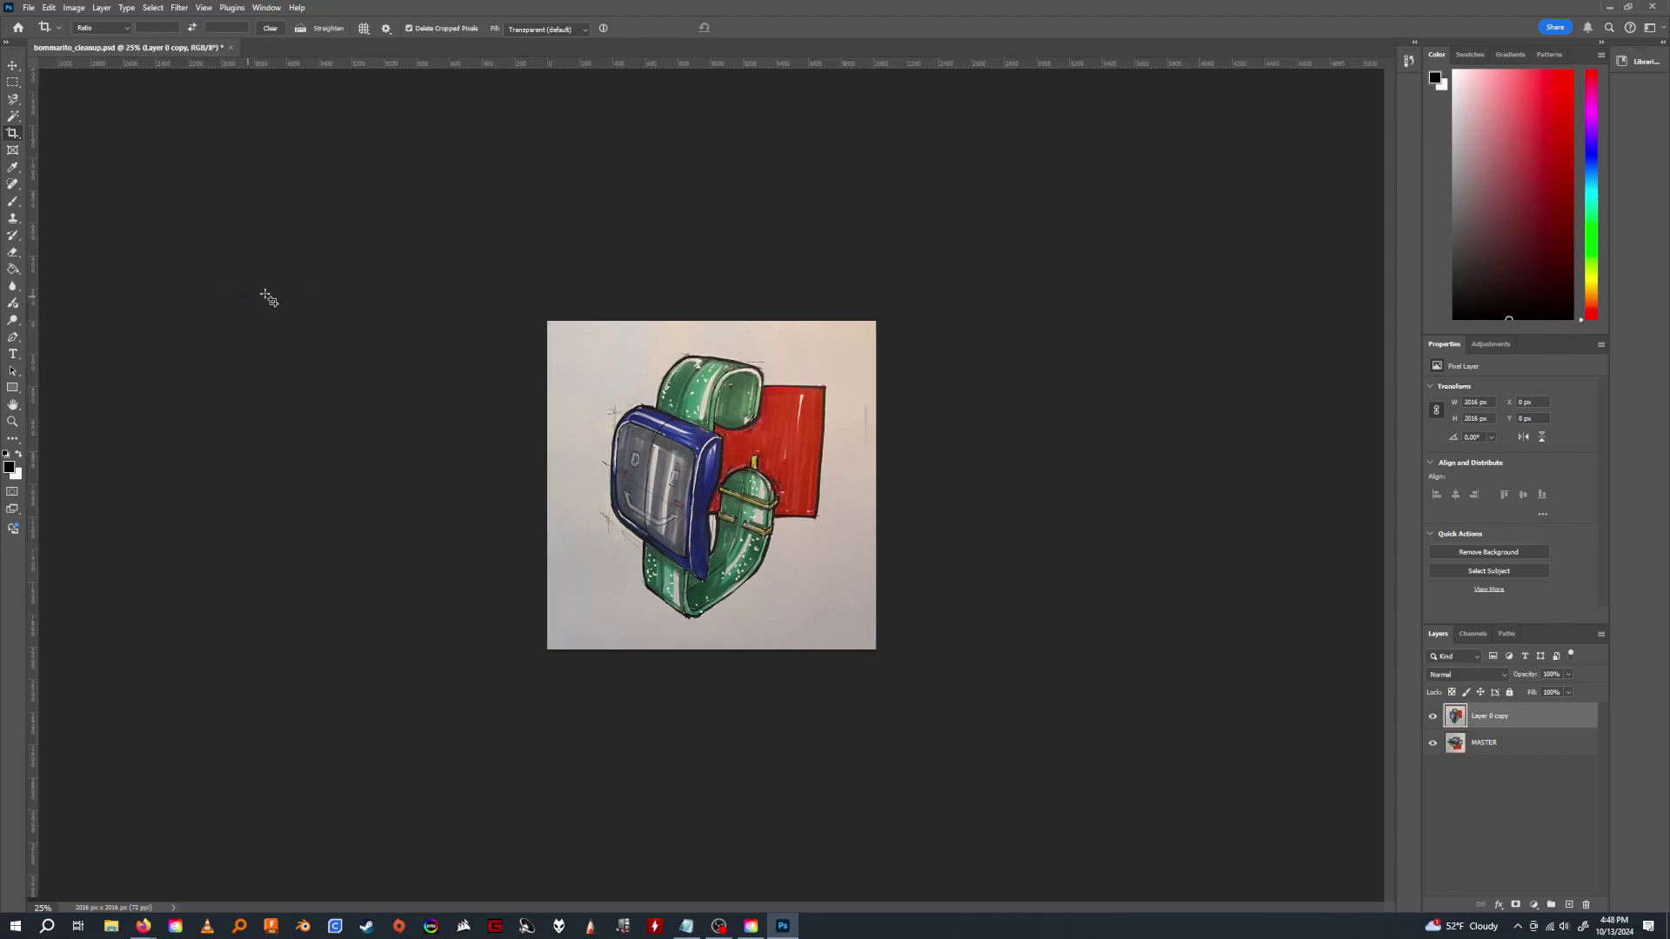
left_click_drag(35, 216, 645, 366)
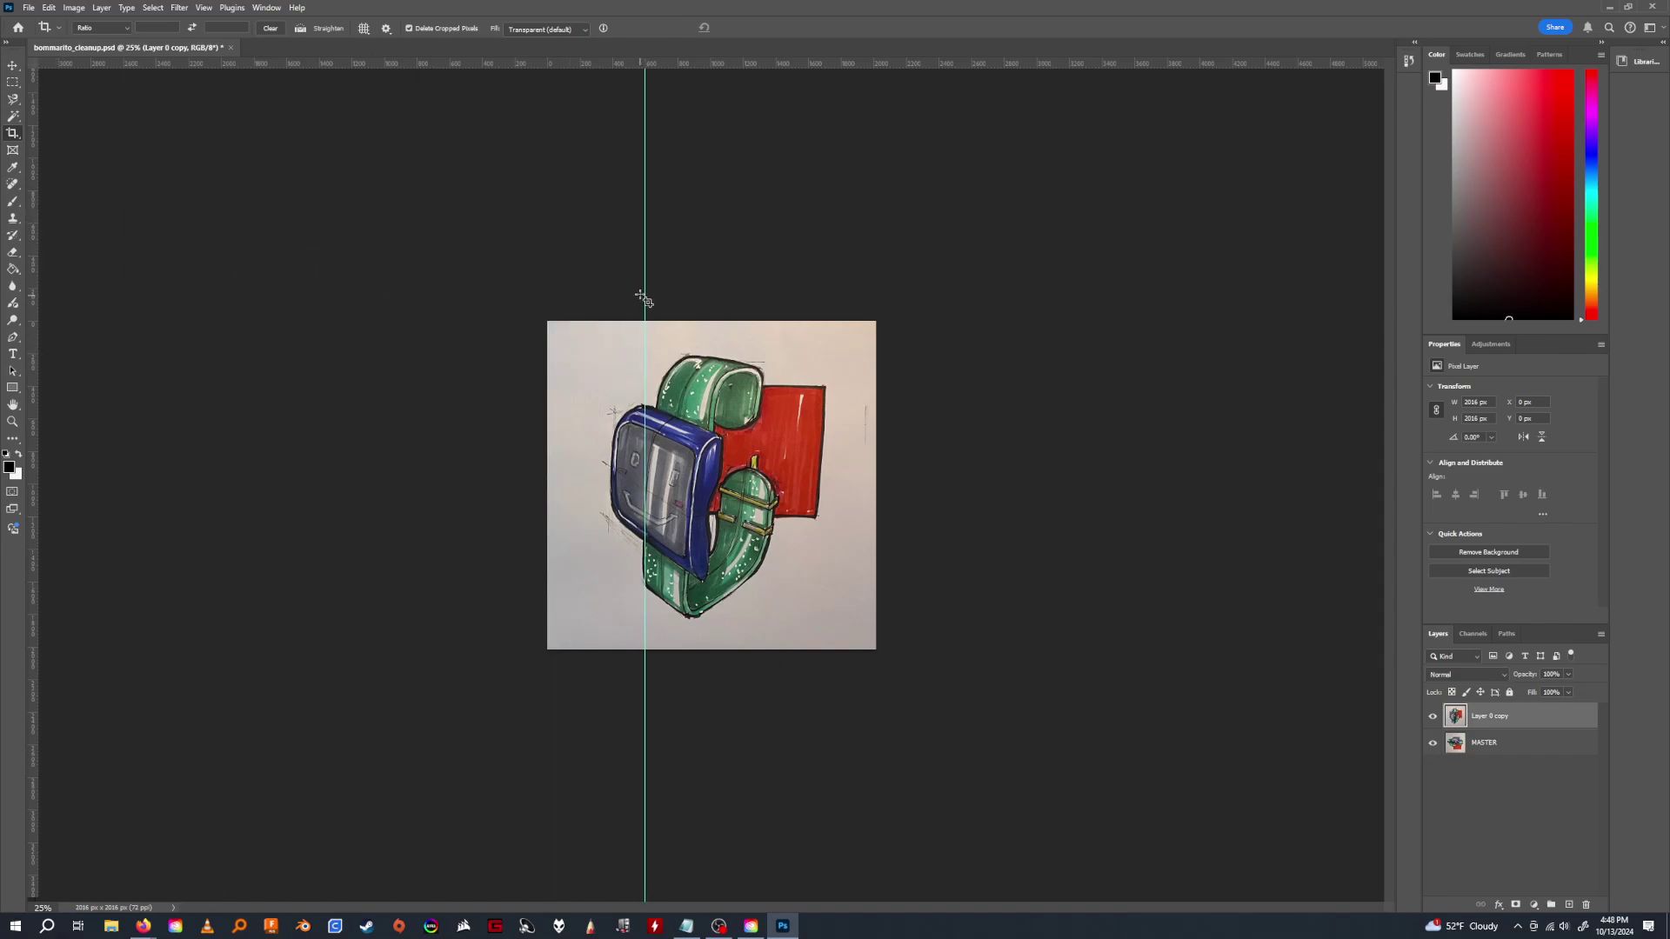
key("v")
left_click_drag(644, 272, 324, 321)
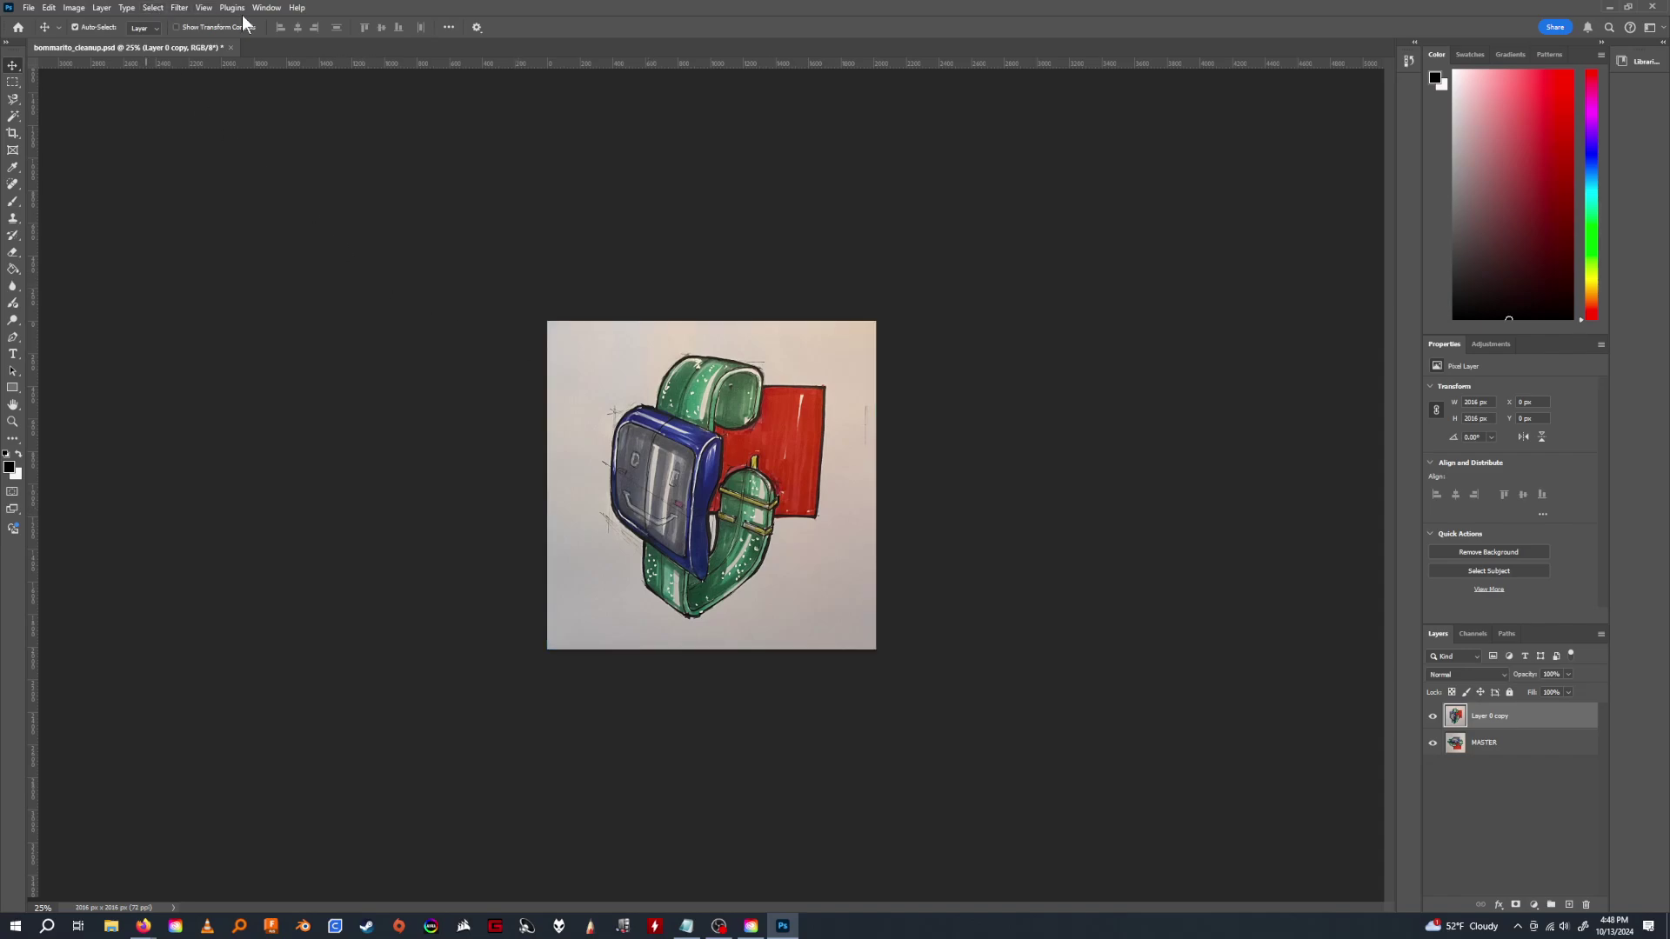
left_click(204, 8)
mouse_move(248, 352)
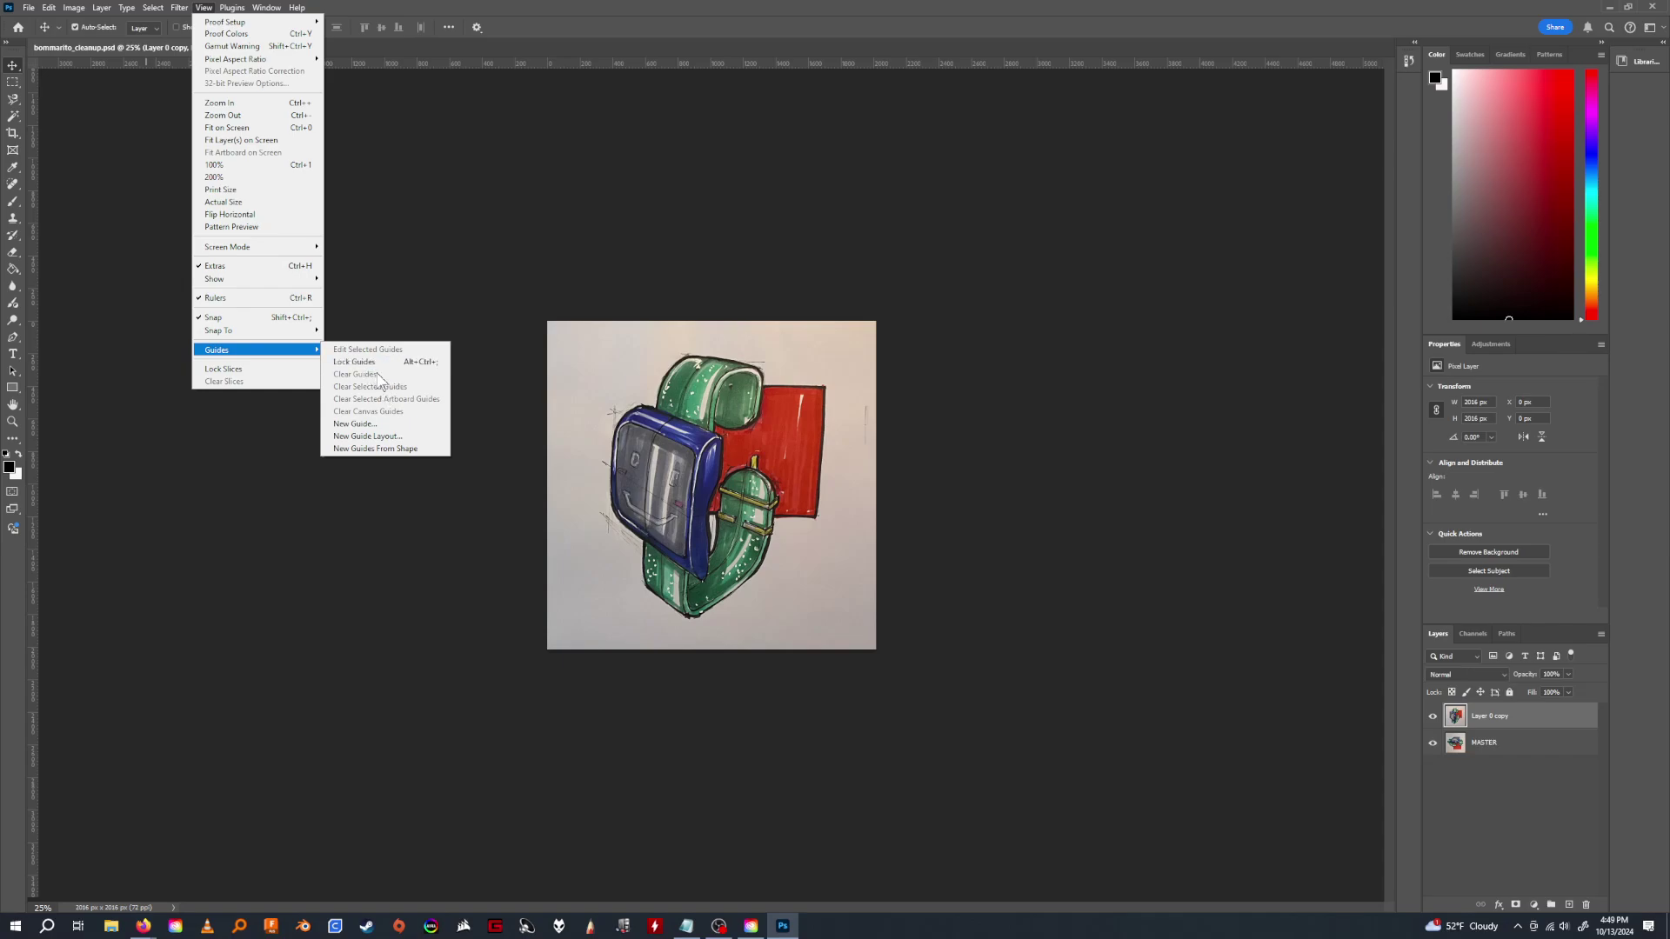
left_click(518, 28)
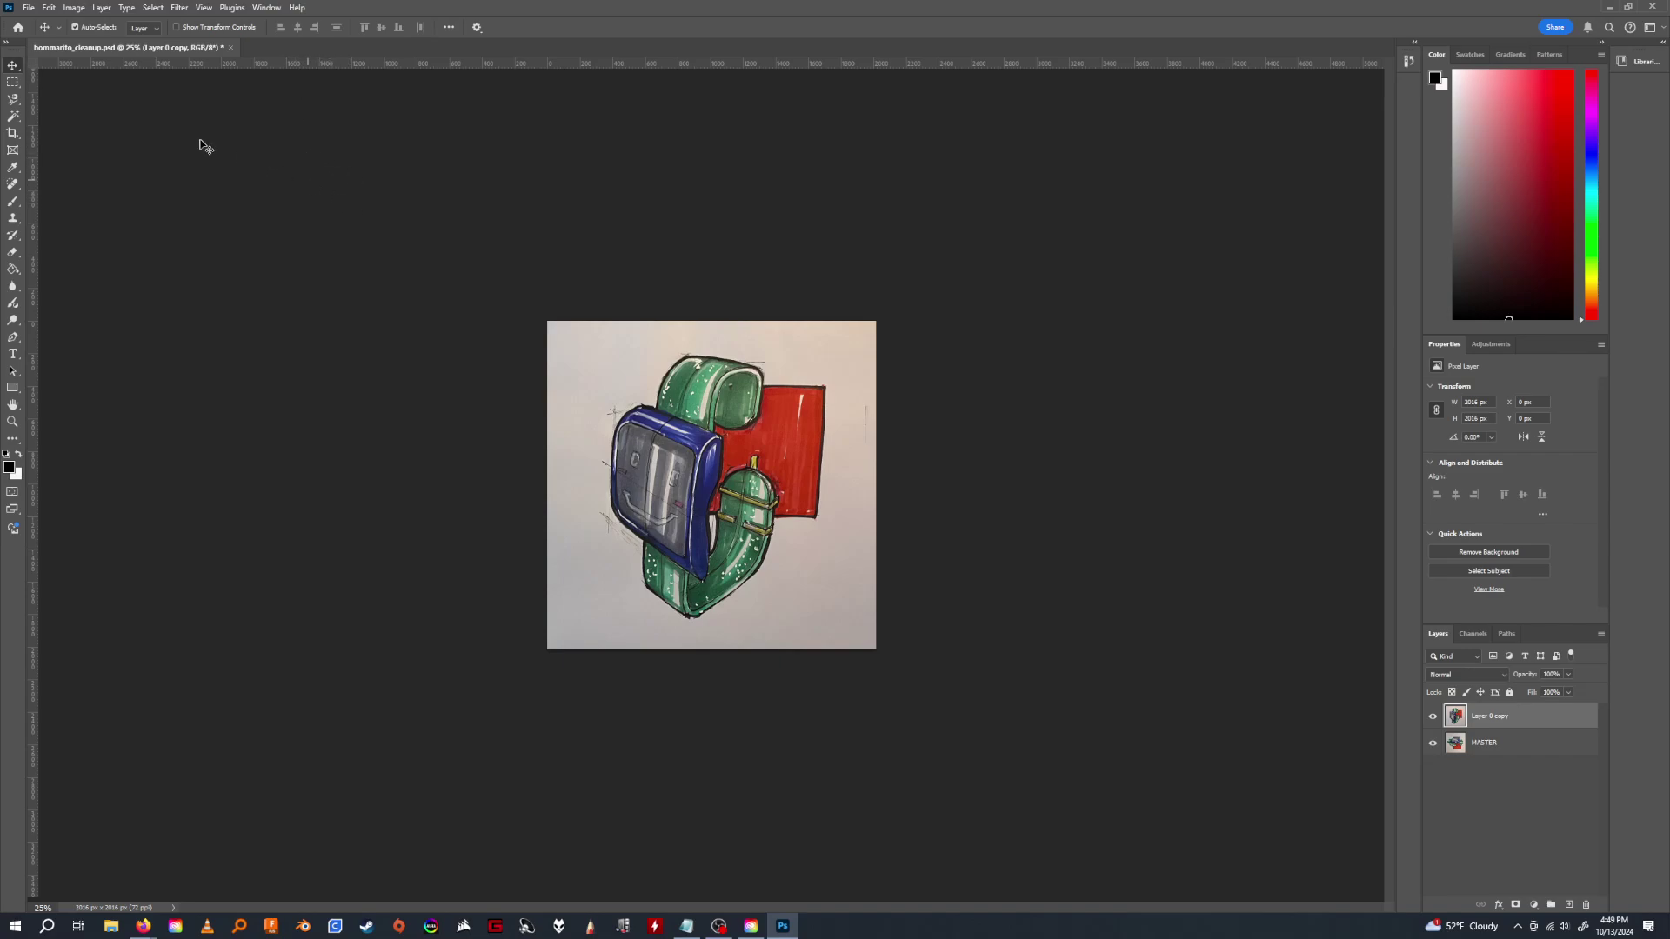
left_click(206, 8)
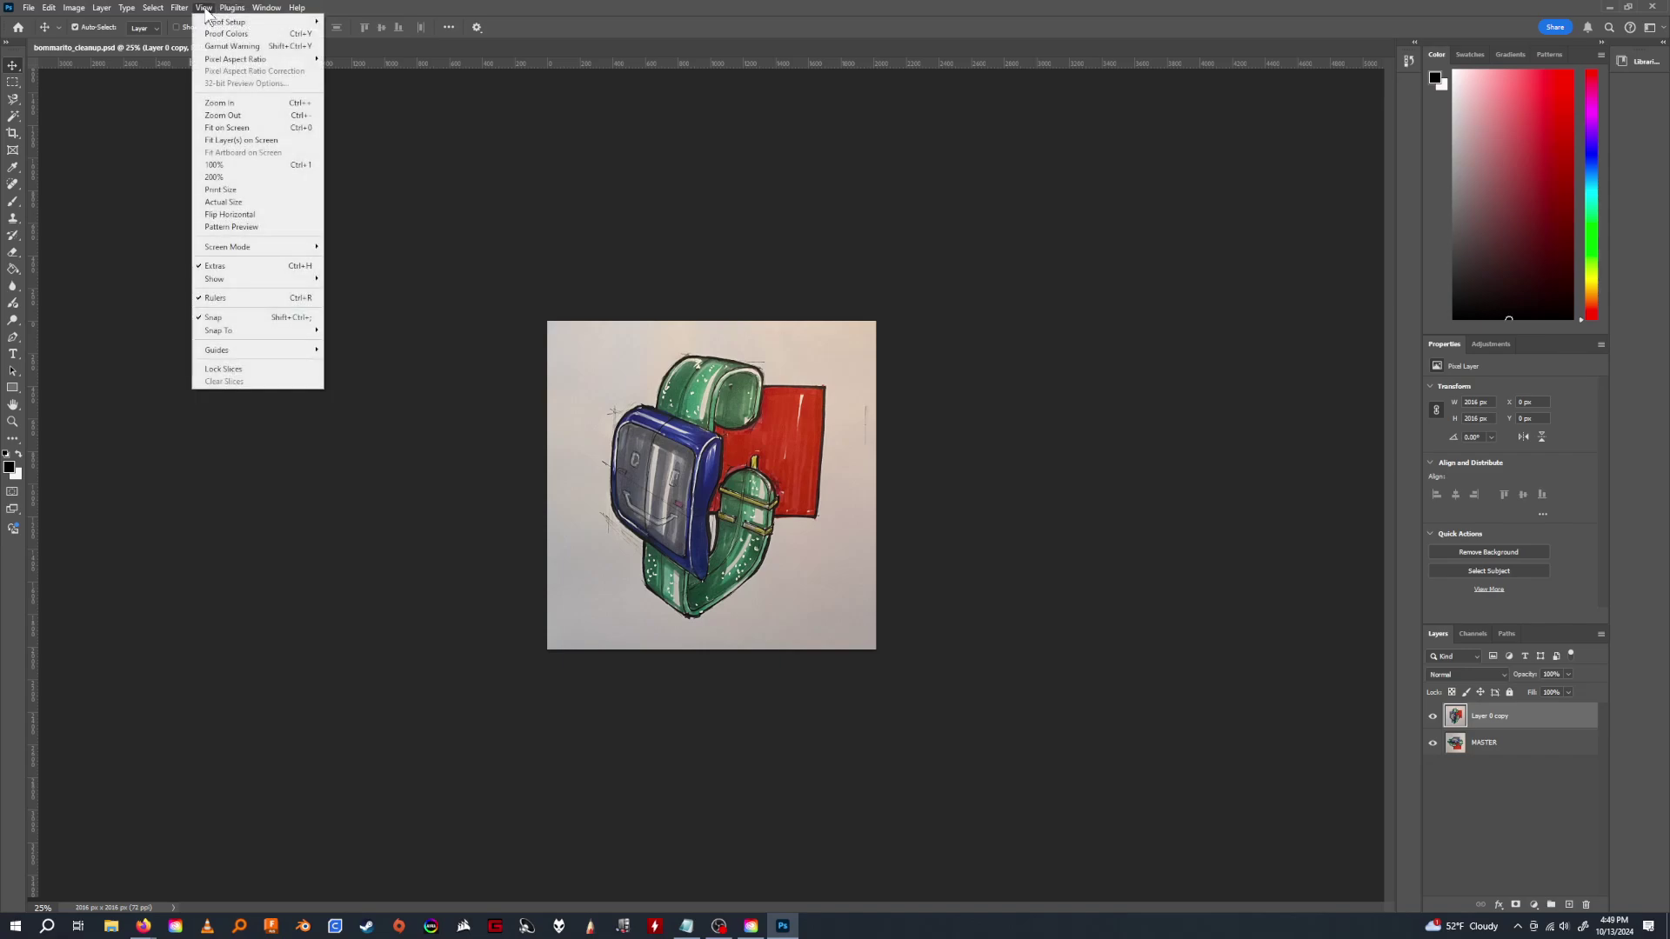
left_click(569, 28)
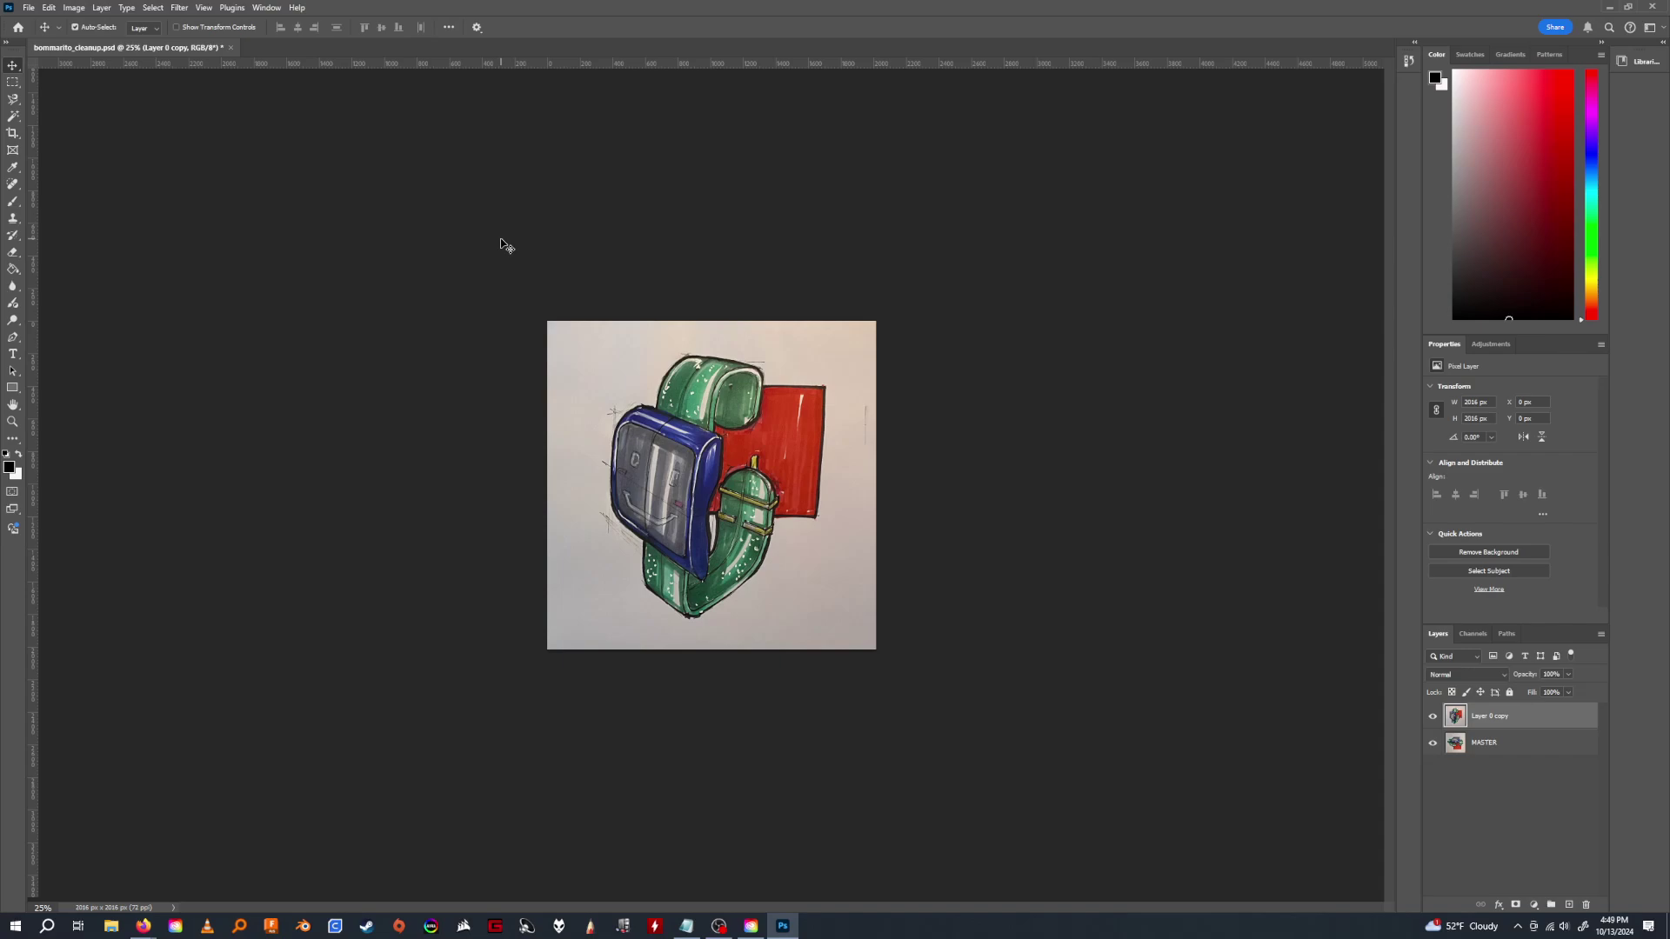
Start a Distort transform on the duplicate layer and test small shifts of its four sides.
key("ctrl+t")
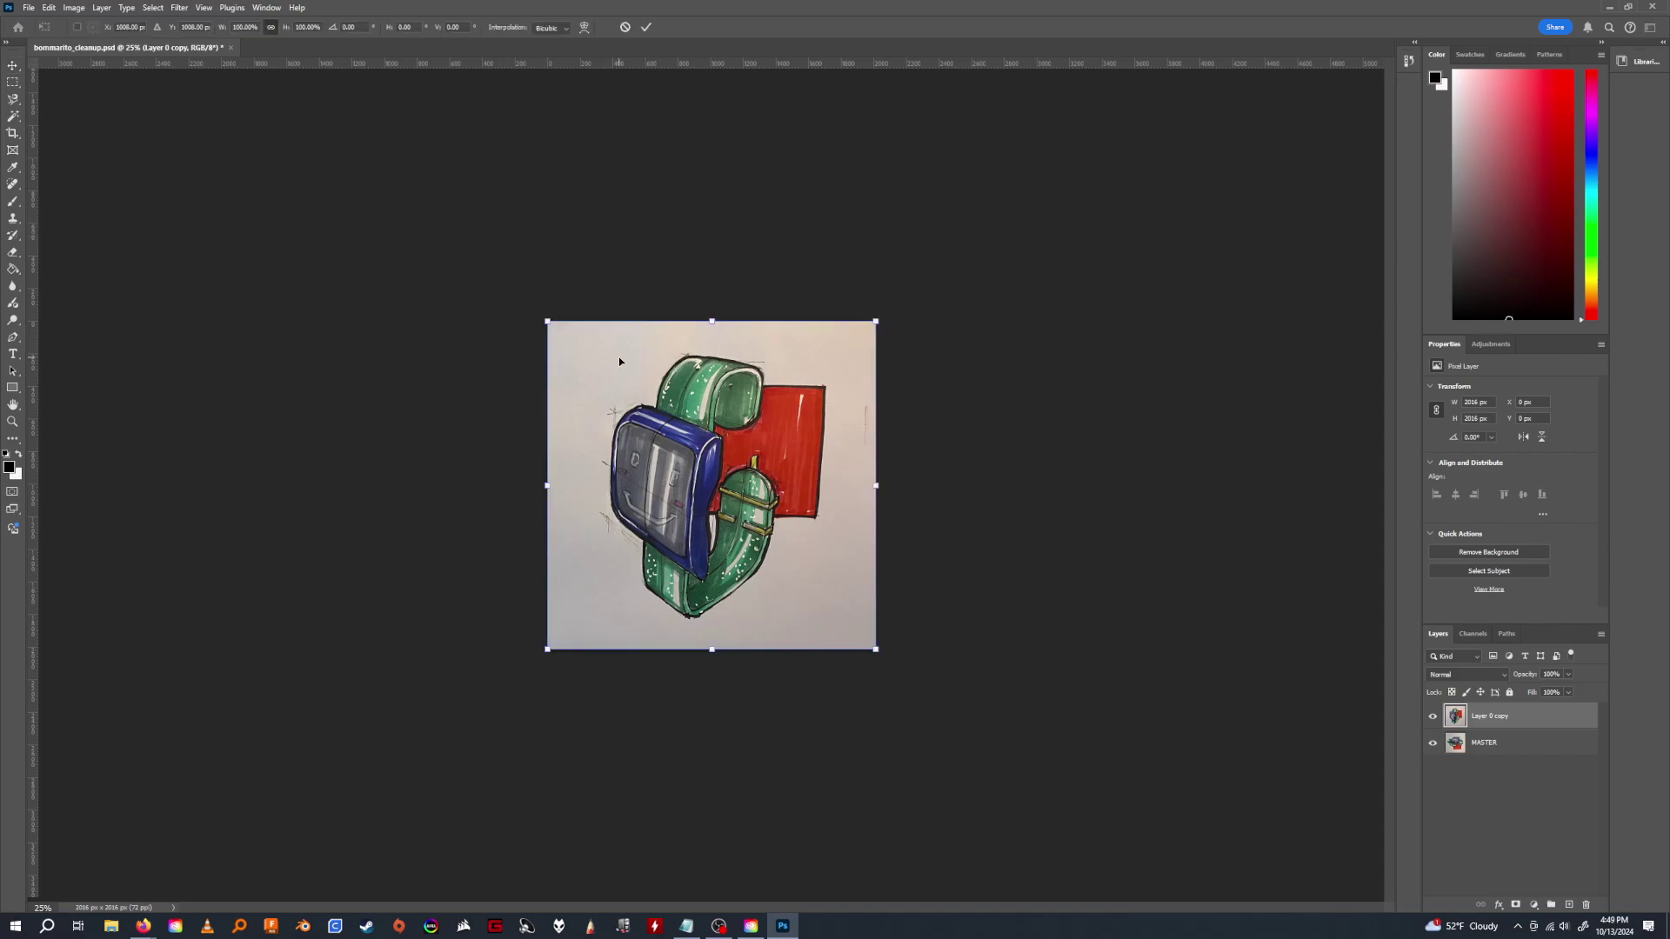
right_click(780, 363)
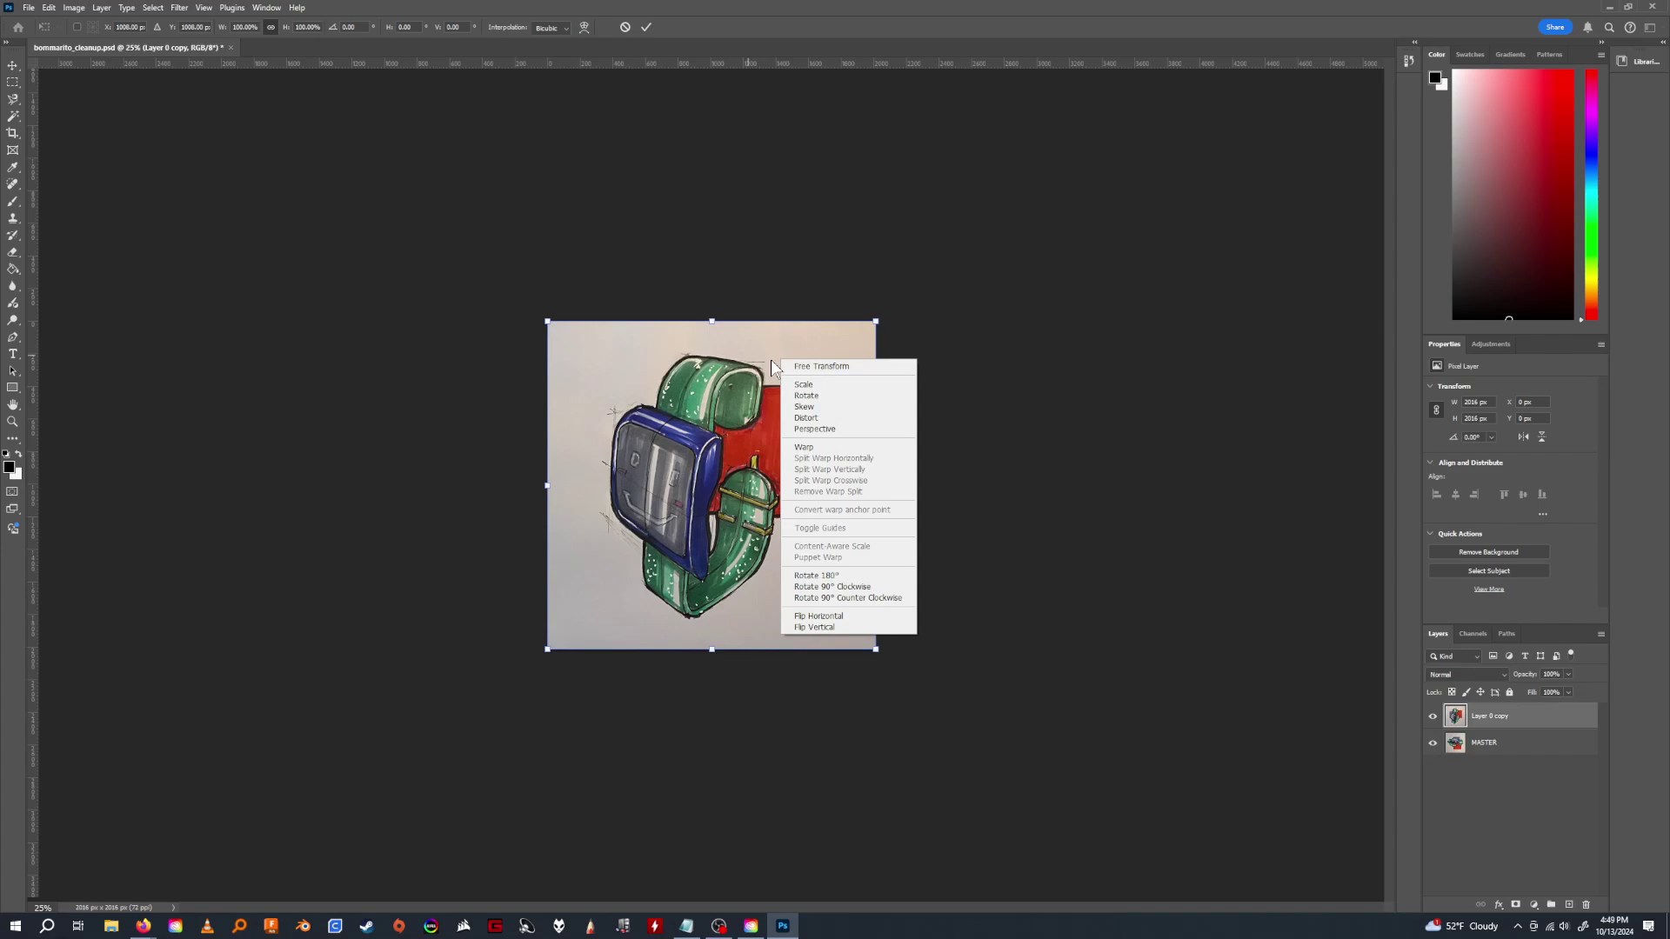
left_click(832, 421)
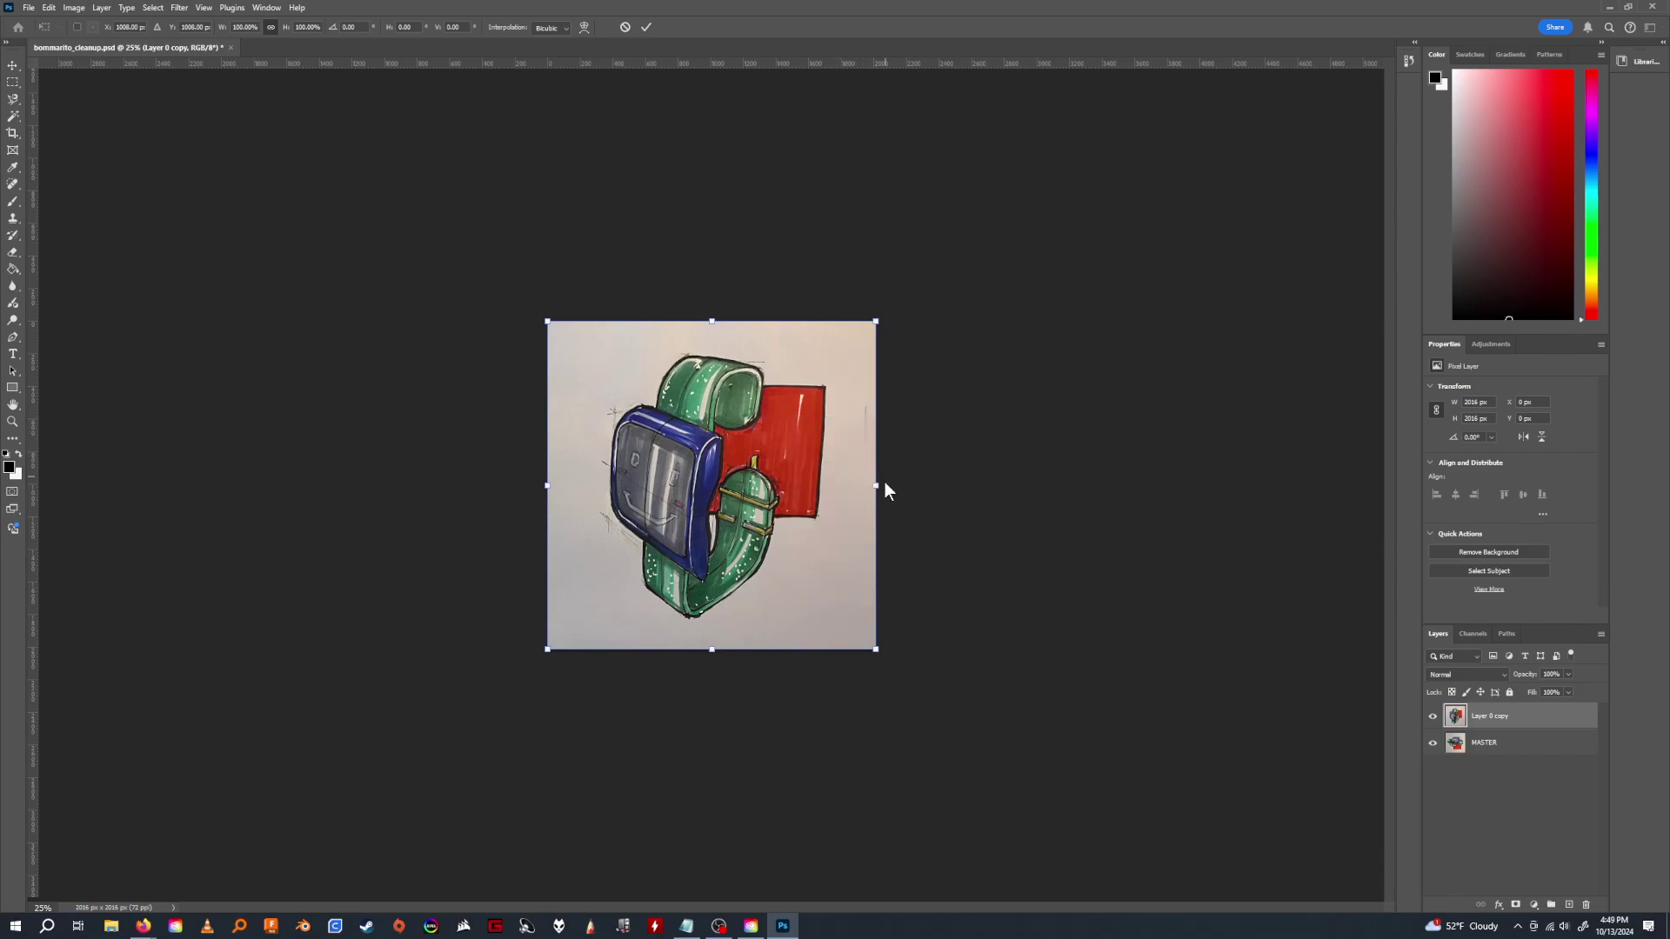
mouse_move(877, 490)
left_mouse_down()
mouse_move(896, 437)
mouse_move(872, 557)
mouse_move(875, 459)
mouse_move(881, 478)
left_mouse_up()
key("ctrl+z")
left_click_drag(711, 323, 714, 322)
mouse_move(548, 488)
left_mouse_down()
mouse_move(550, 503)
mouse_move(548, 488)
left_mouse_up()
left_click_drag(711, 656, 713, 654)
left_click_drag(876, 488, 878, 492)
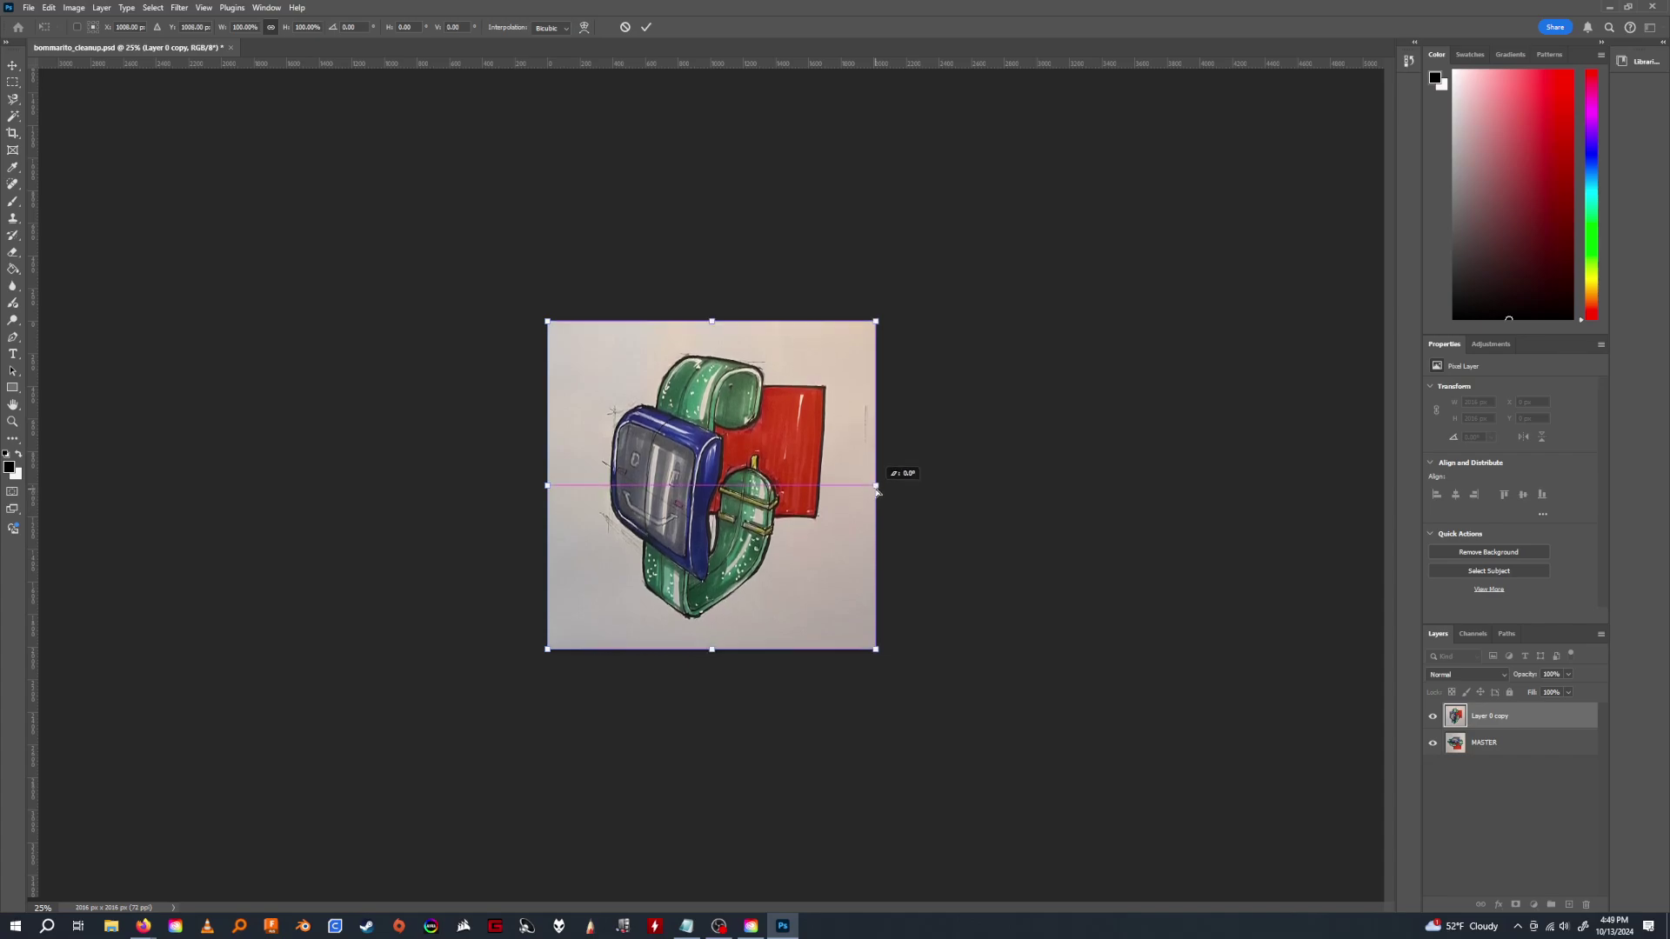
Place horizontal guides along the red rectangle's upper and lower edges and a vertical guide at its right edge.
left_click_drag(739, 65, 813, 386)
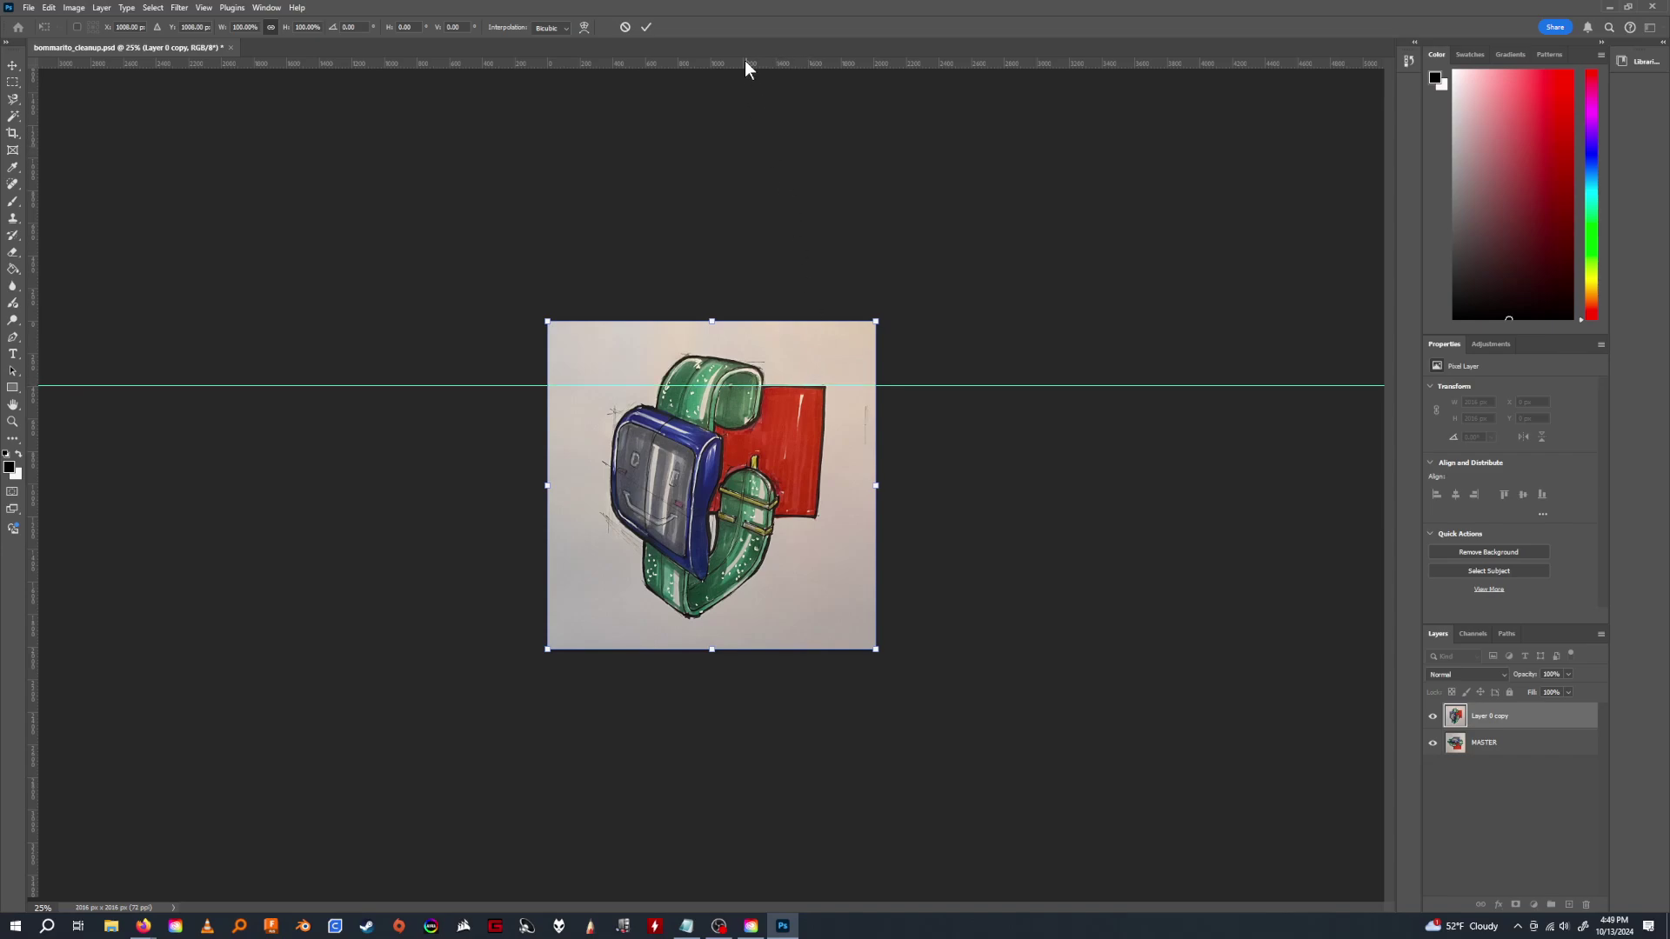
left_click_drag(745, 68, 820, 517)
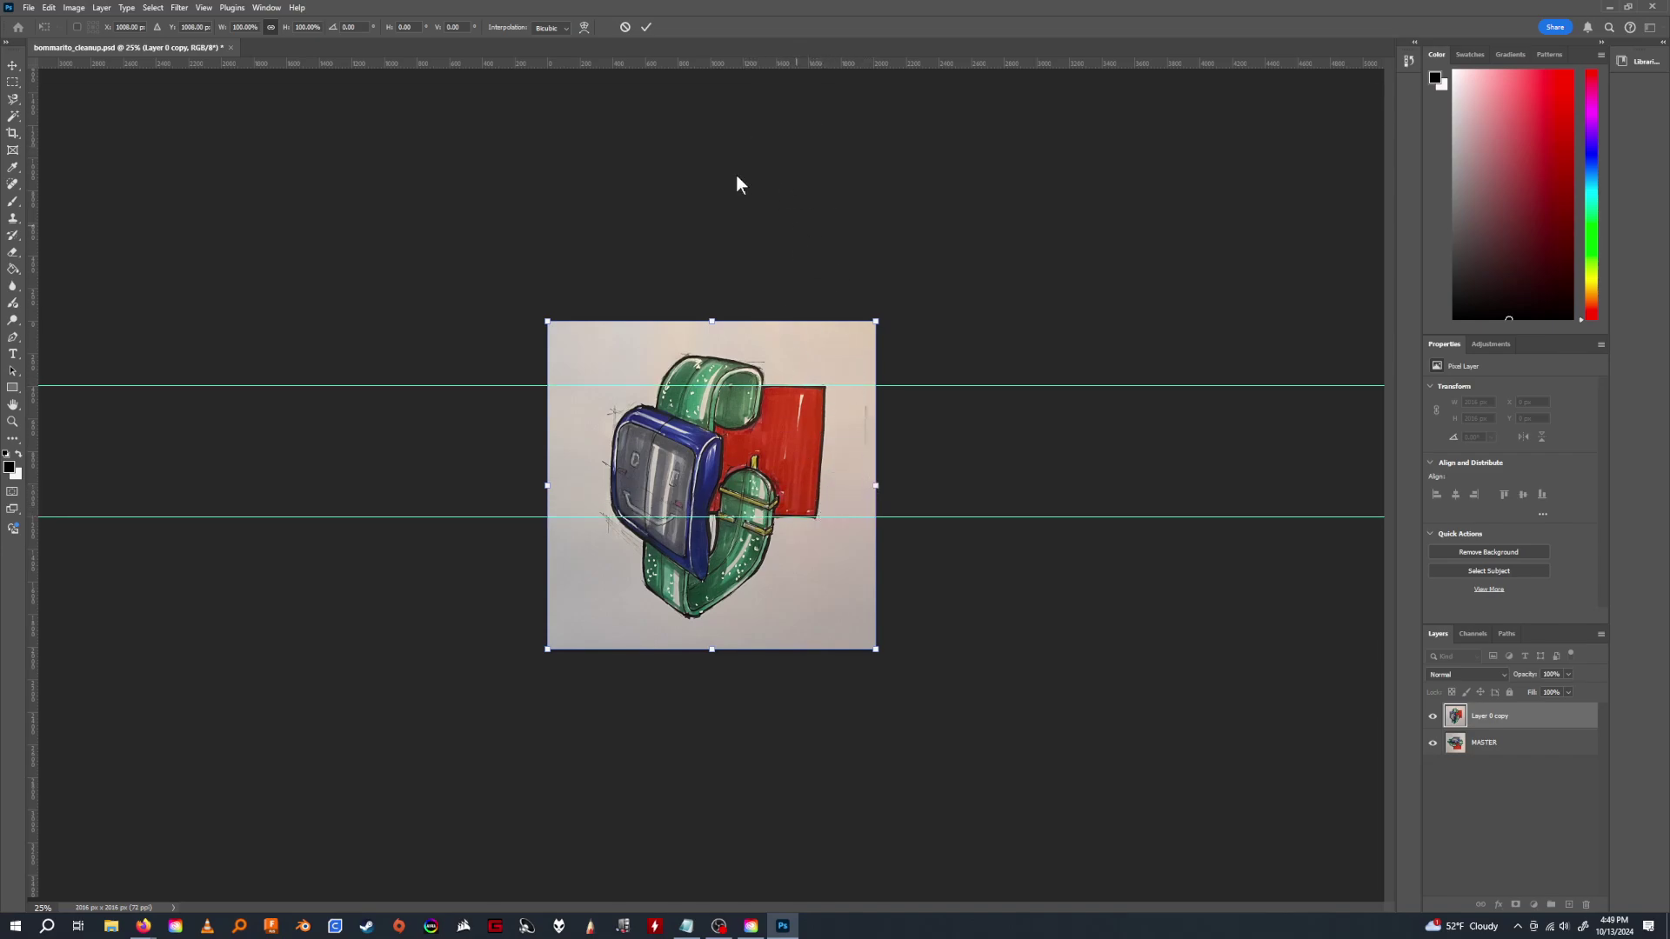
left_click_drag(40, 348, 825, 550)
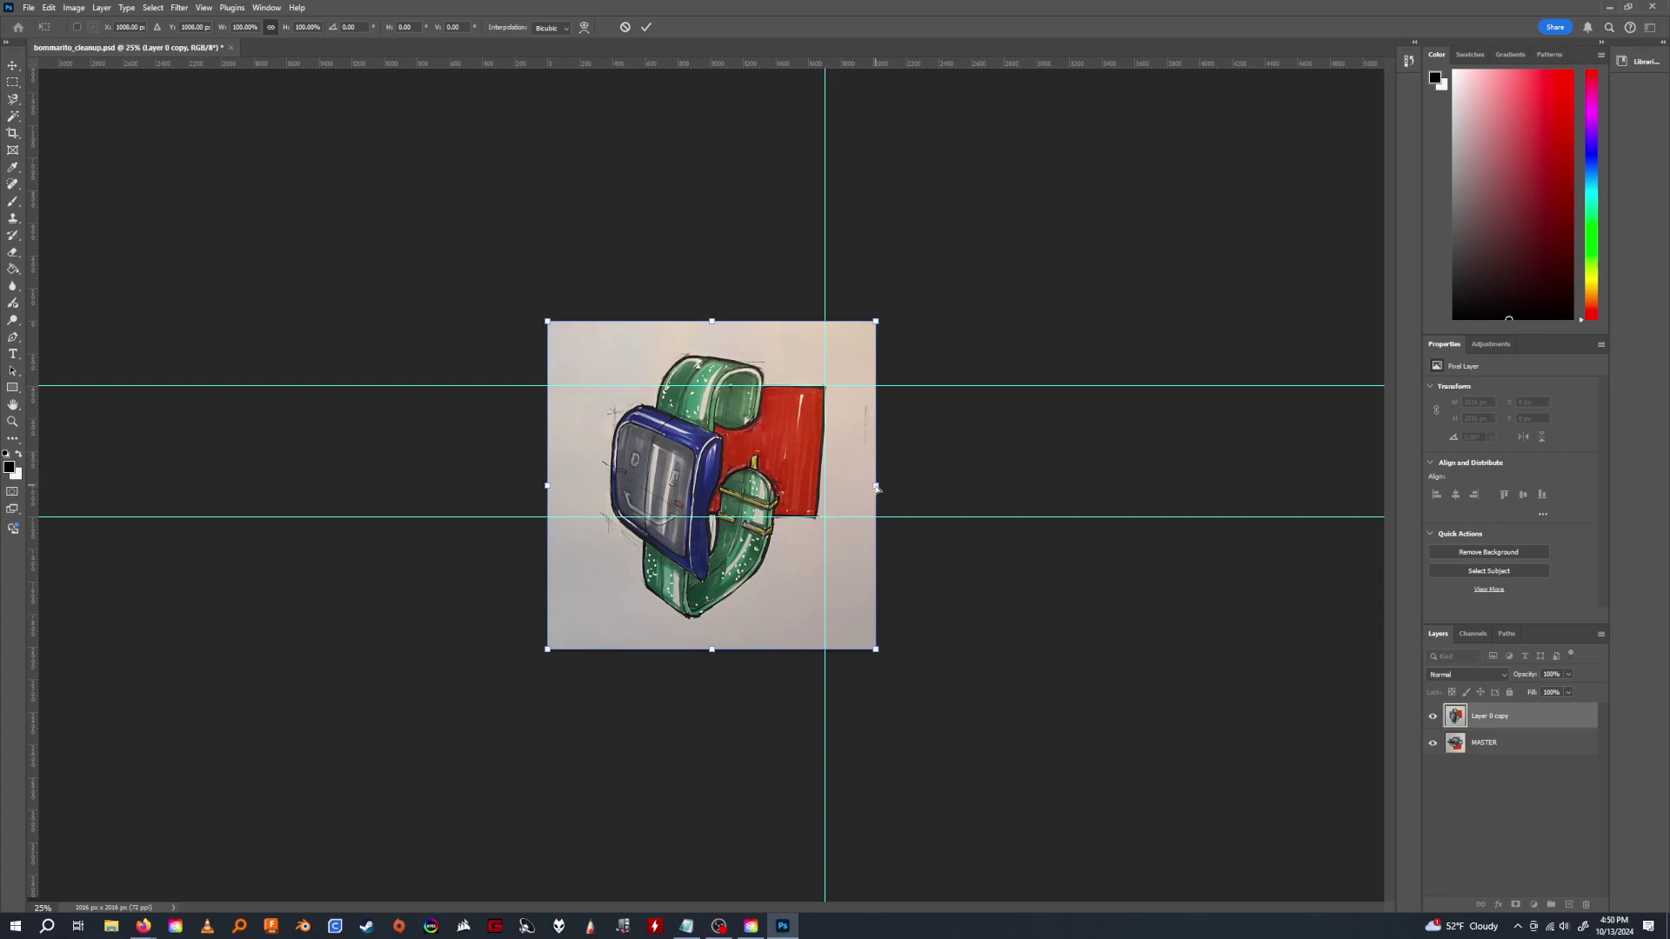
Skew the duplicate layer's upper side leftward by about 3.3° to straighten the red rectangle's right edge, checking it against a second vertical guide.
left_click_drag(877, 490, 878, 479)
mouse_move(548, 487)
left_mouse_down()
mouse_move(548, 506)
mouse_move(548, 485)
left_mouse_up()
left_click_drag(715, 326, 696, 324)
left_click_drag(33, 428, 811, 493)
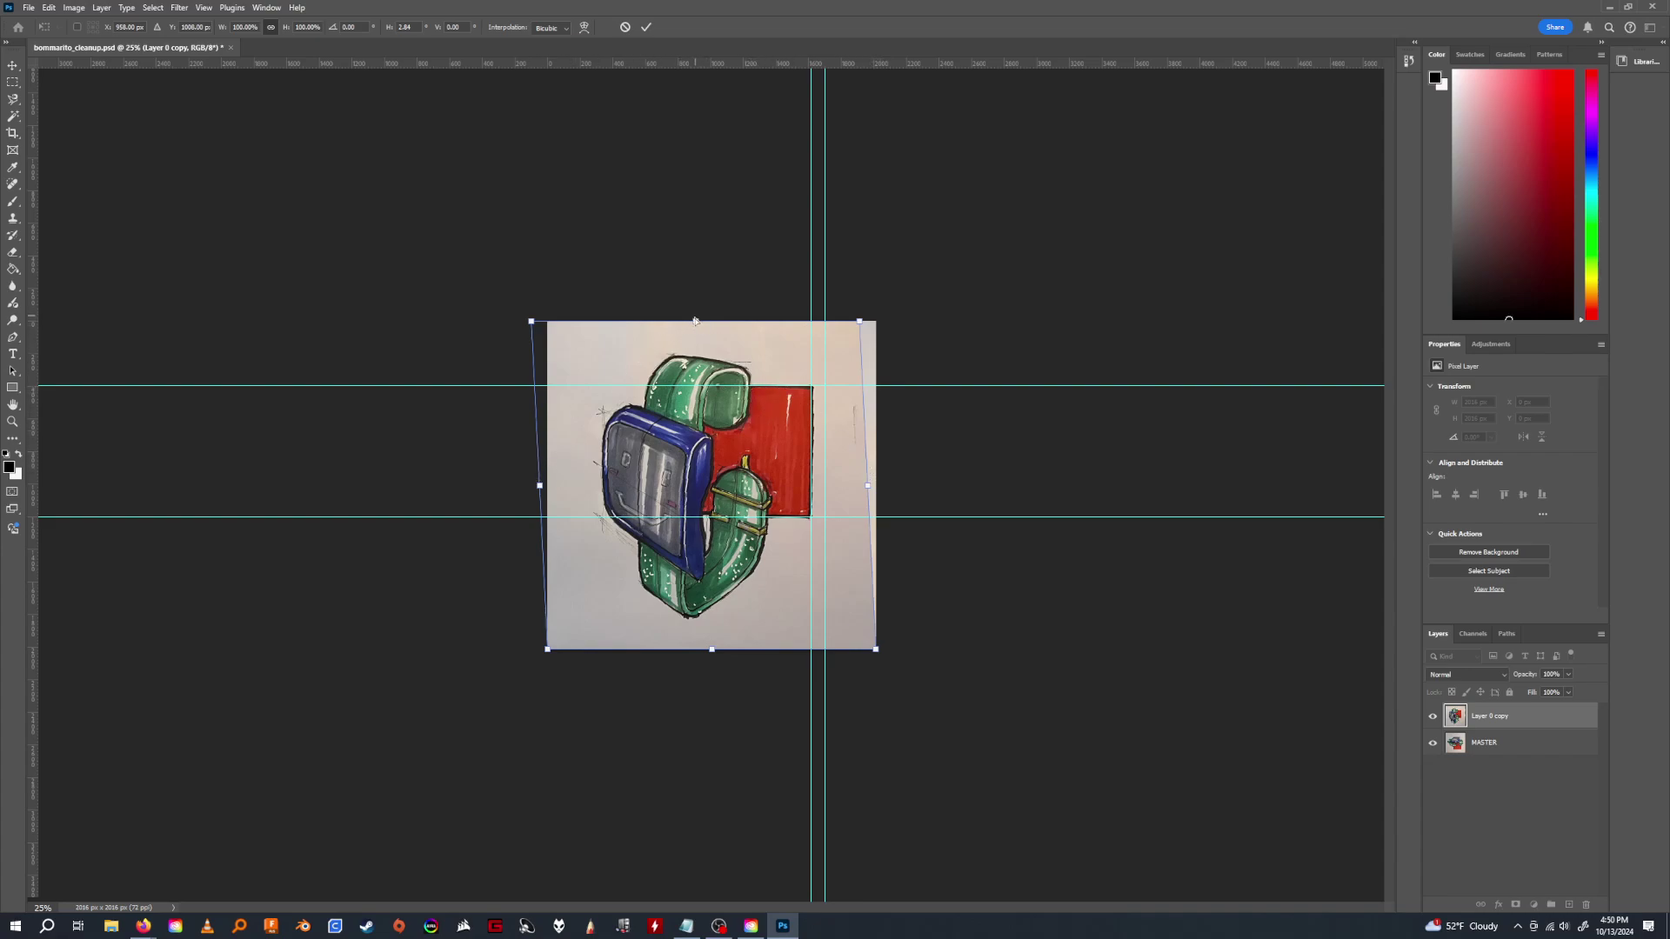
left_click_drag(696, 323, 693, 323)
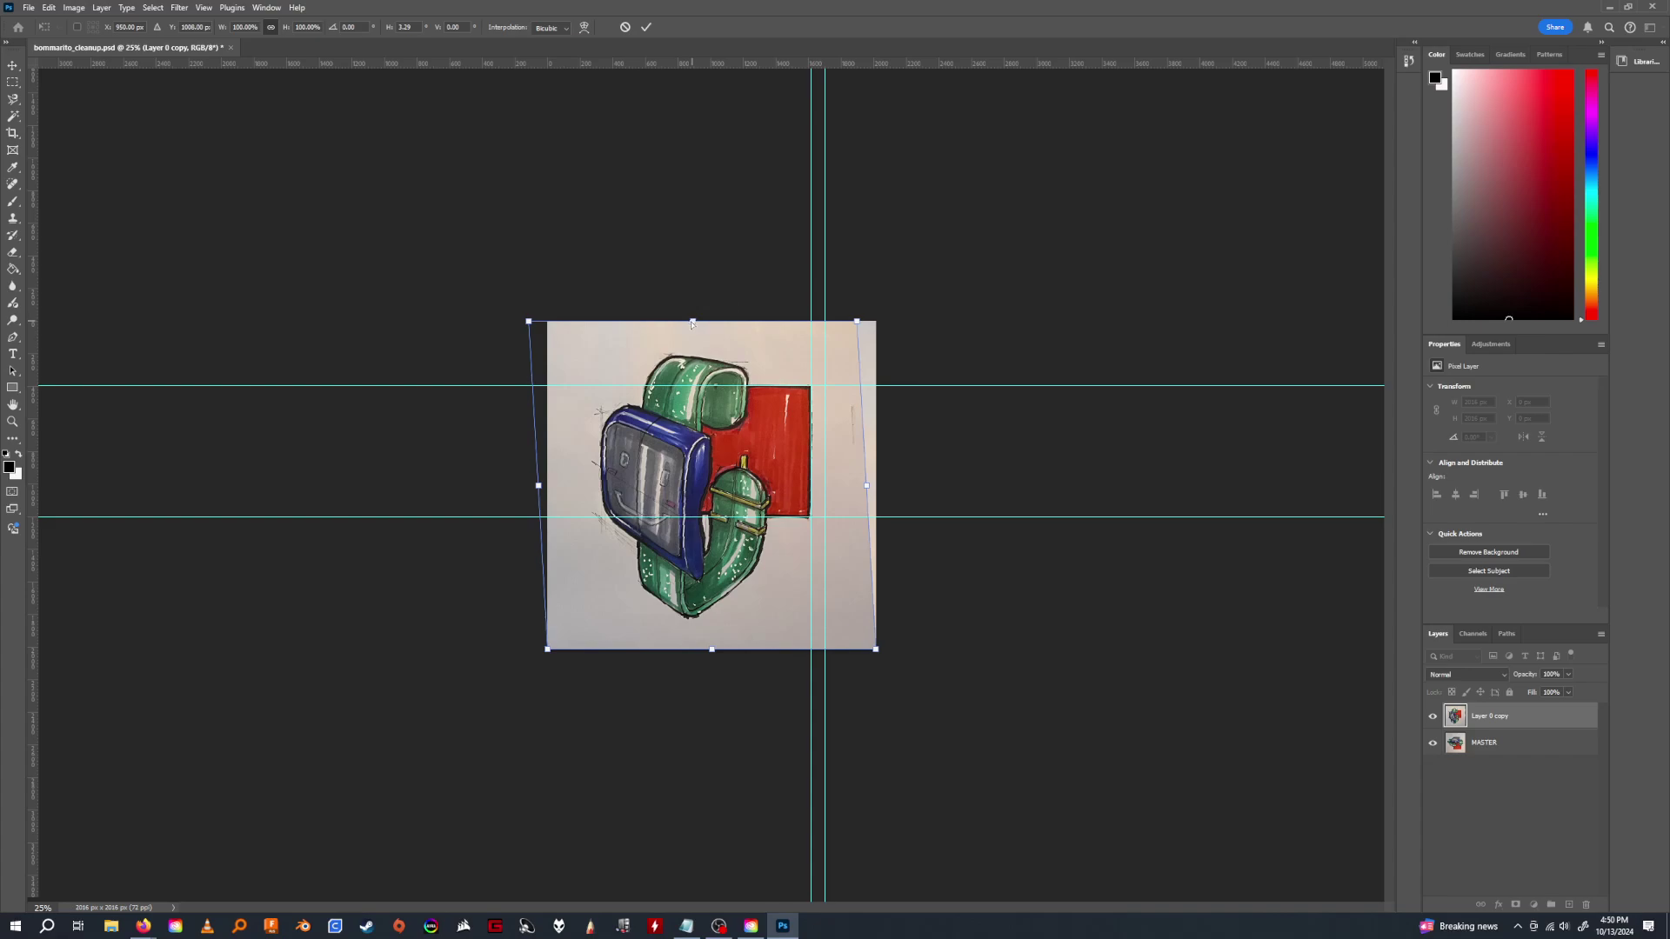
left_click_drag(692, 323, 693, 324)
left_click_drag(712, 651, 716, 653)
key("Return")
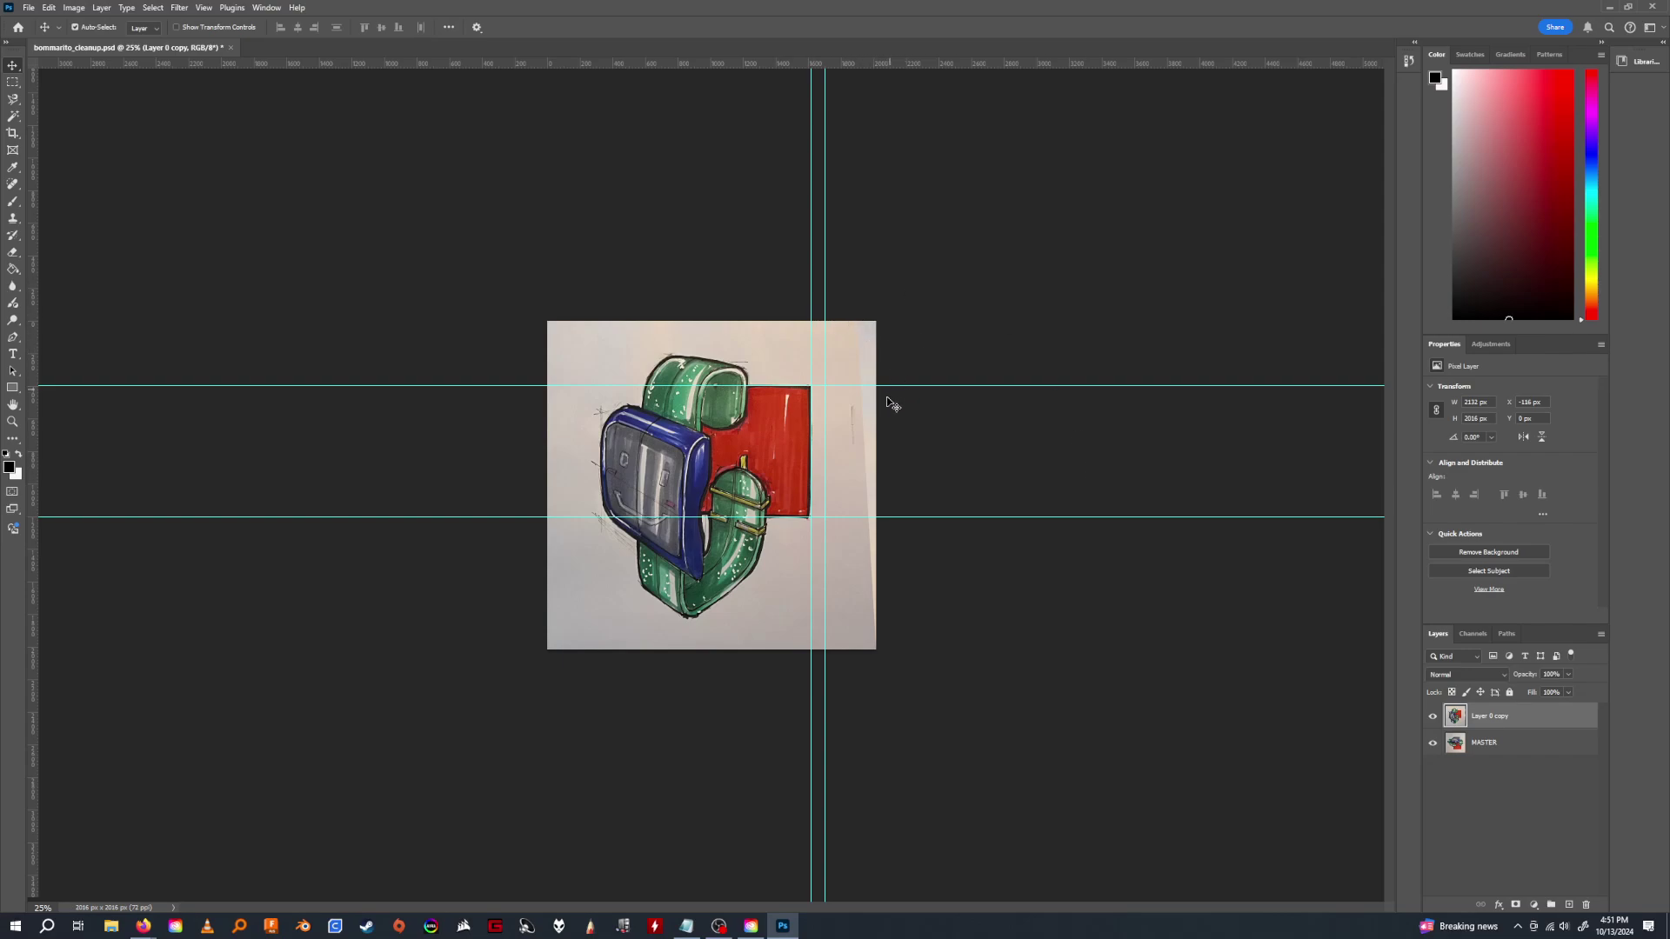
Clear all guides from the document.
left_click(215, 11)
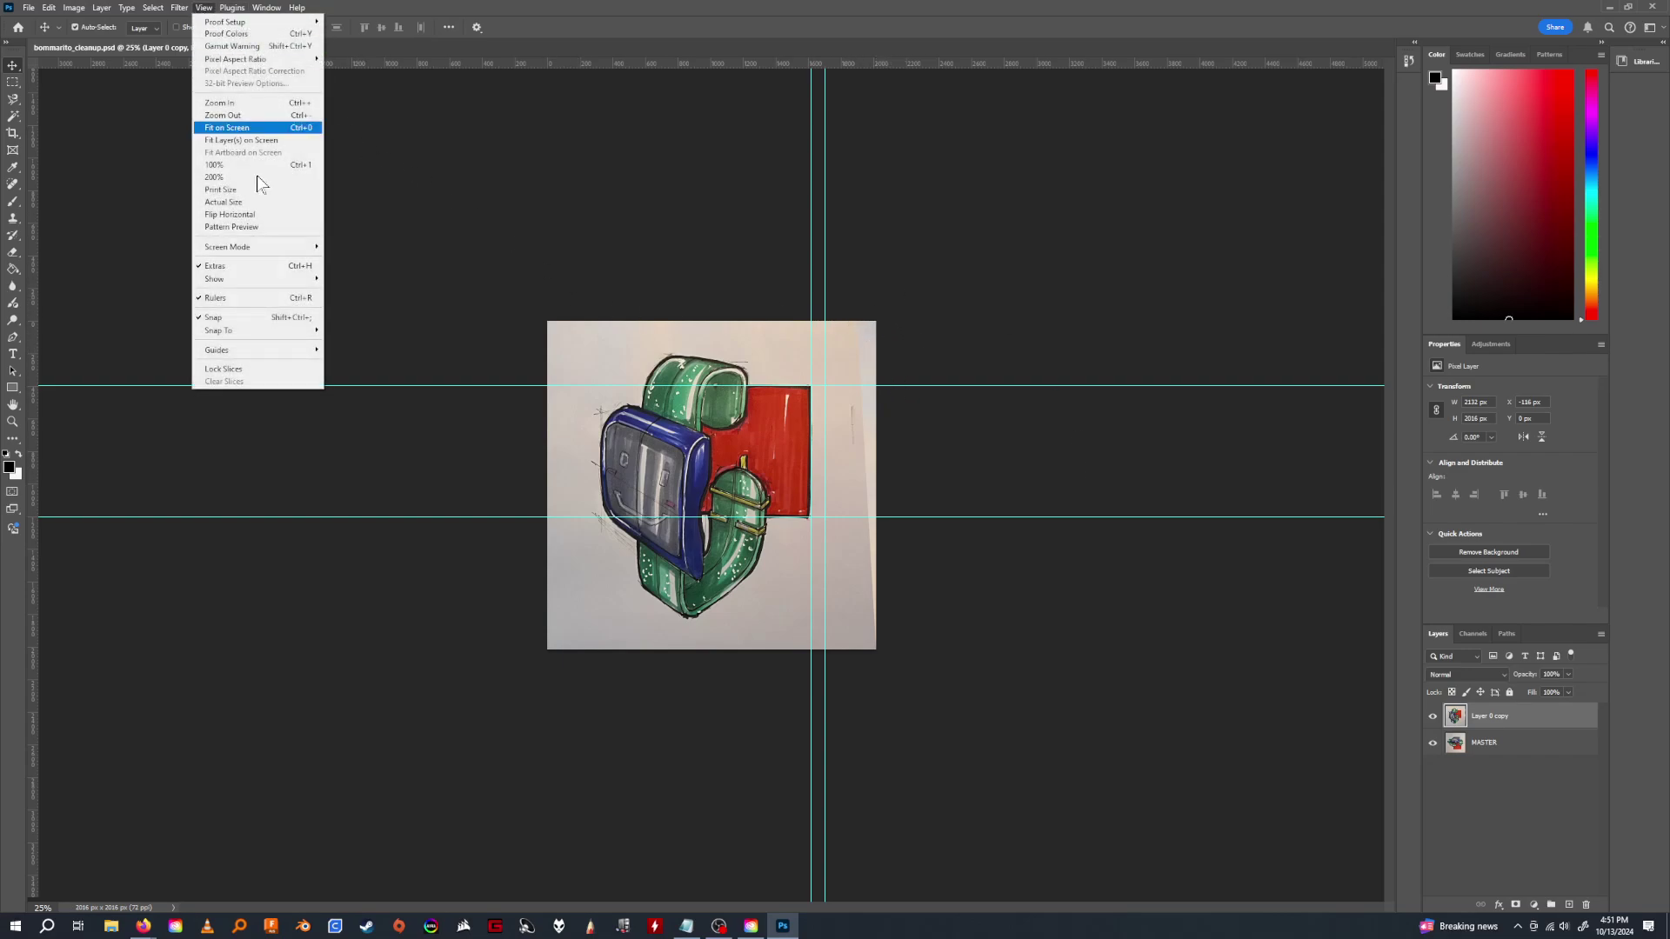
mouse_move(254, 351)
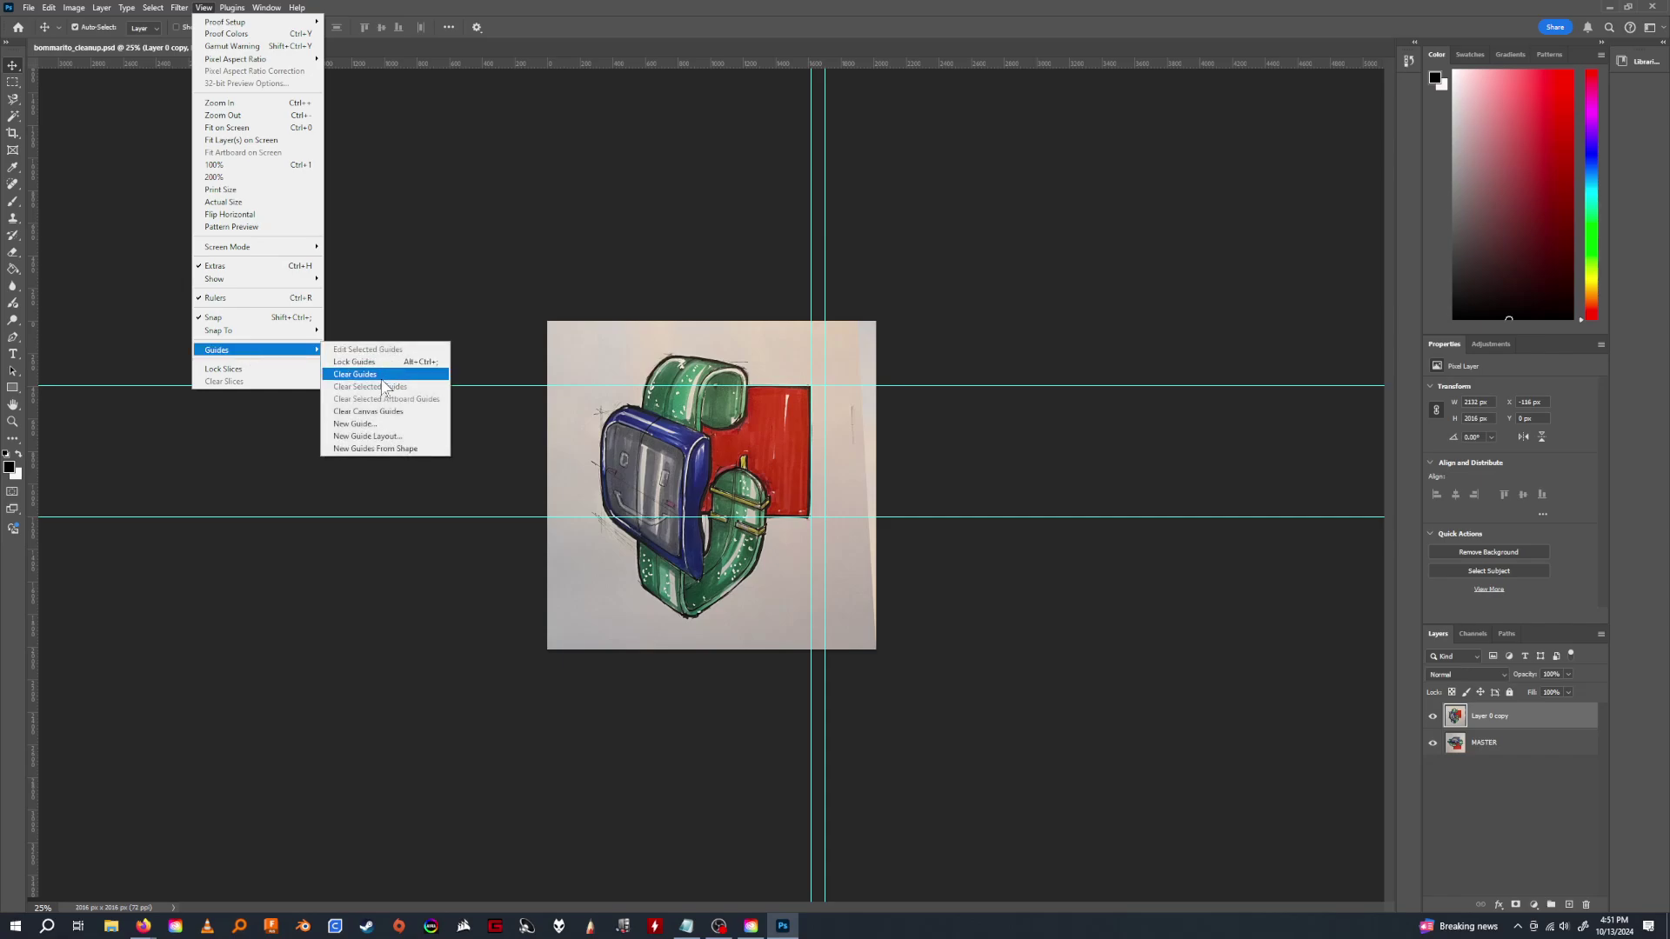
left_click(387, 375)
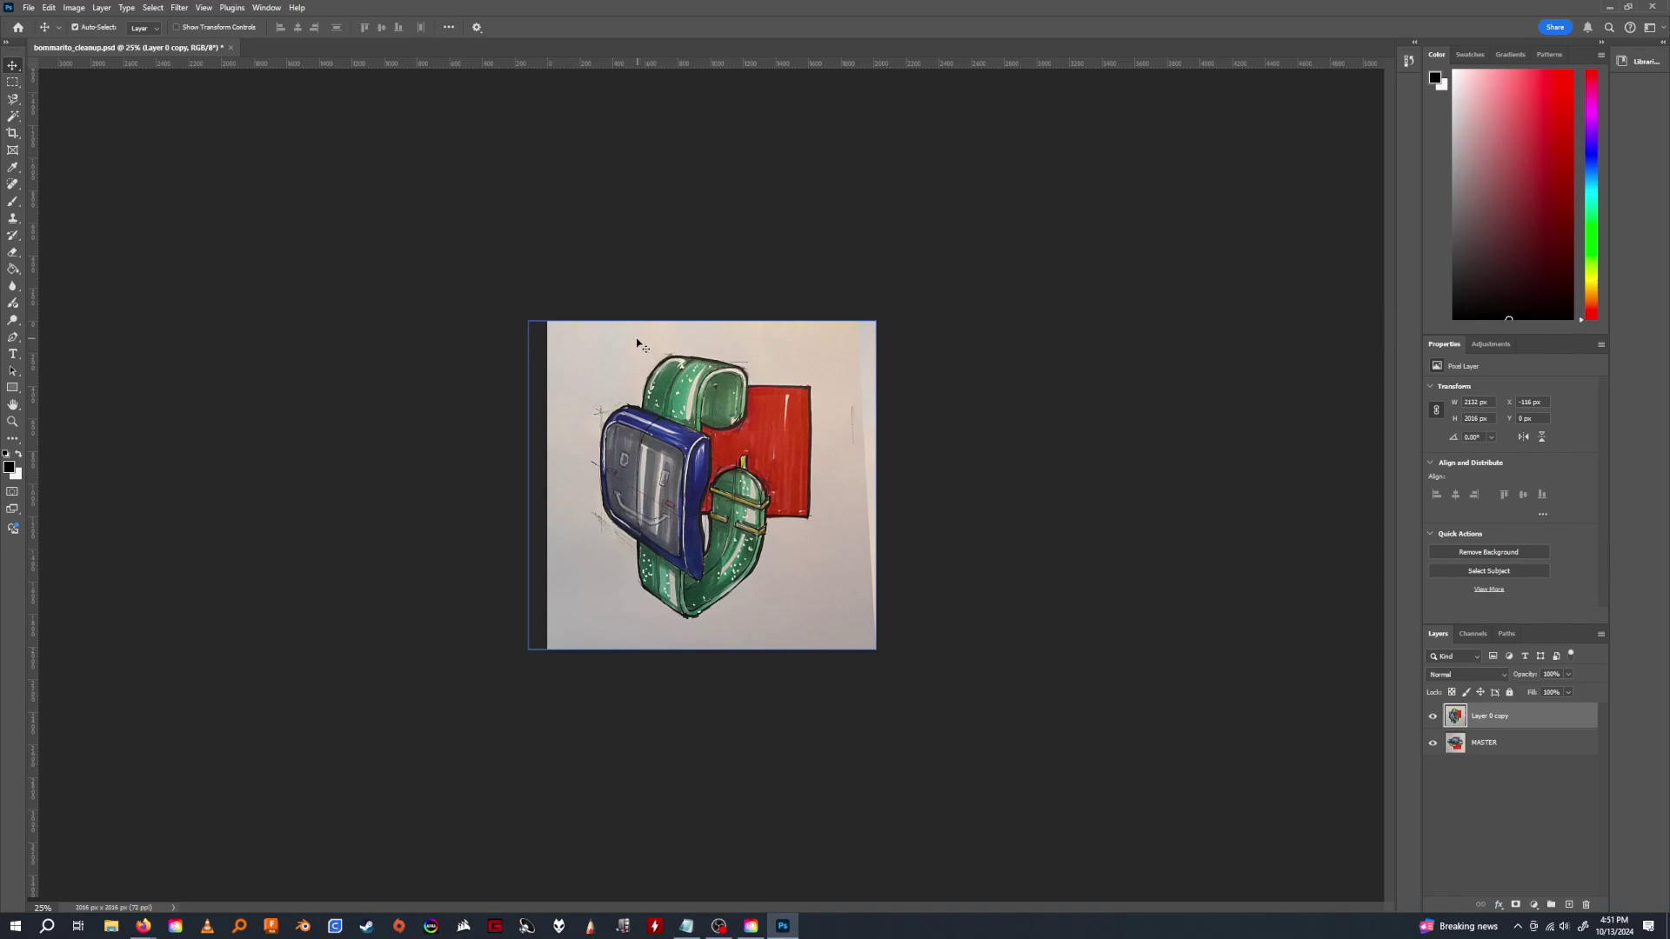
left_click(873, 395)
left_click(1015, 409)
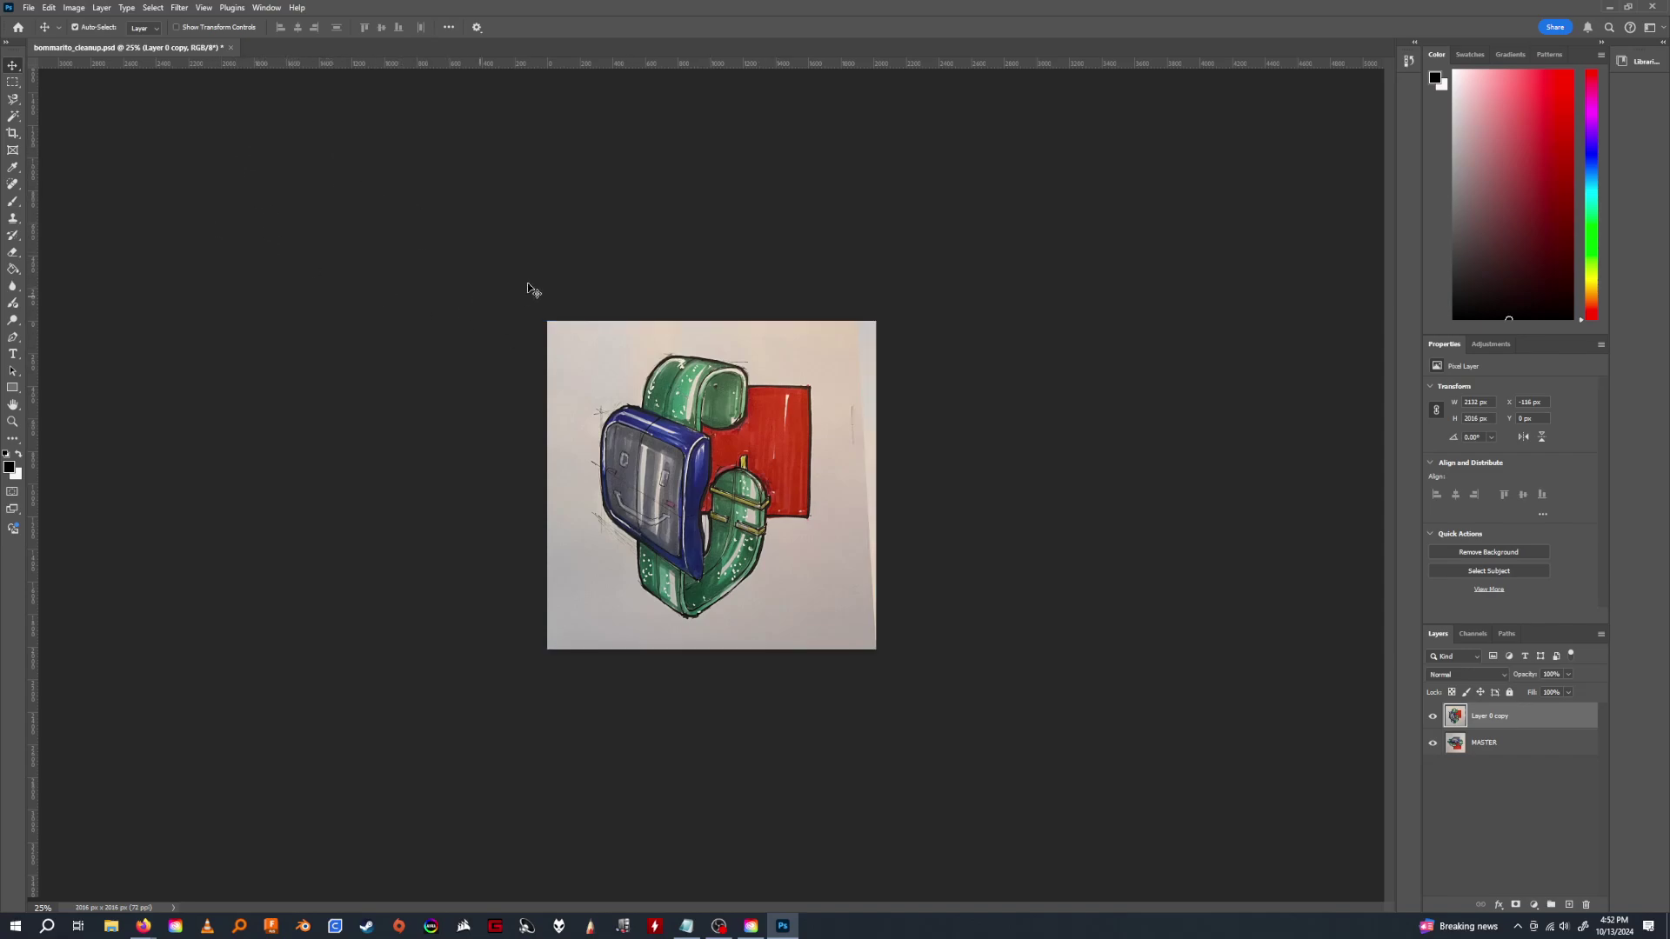
Convert the document to CMYK Color without merging the layers, accept the profile conversion, and check the active color mode.
left_click(101, 9)
mouse_move(127, 9)
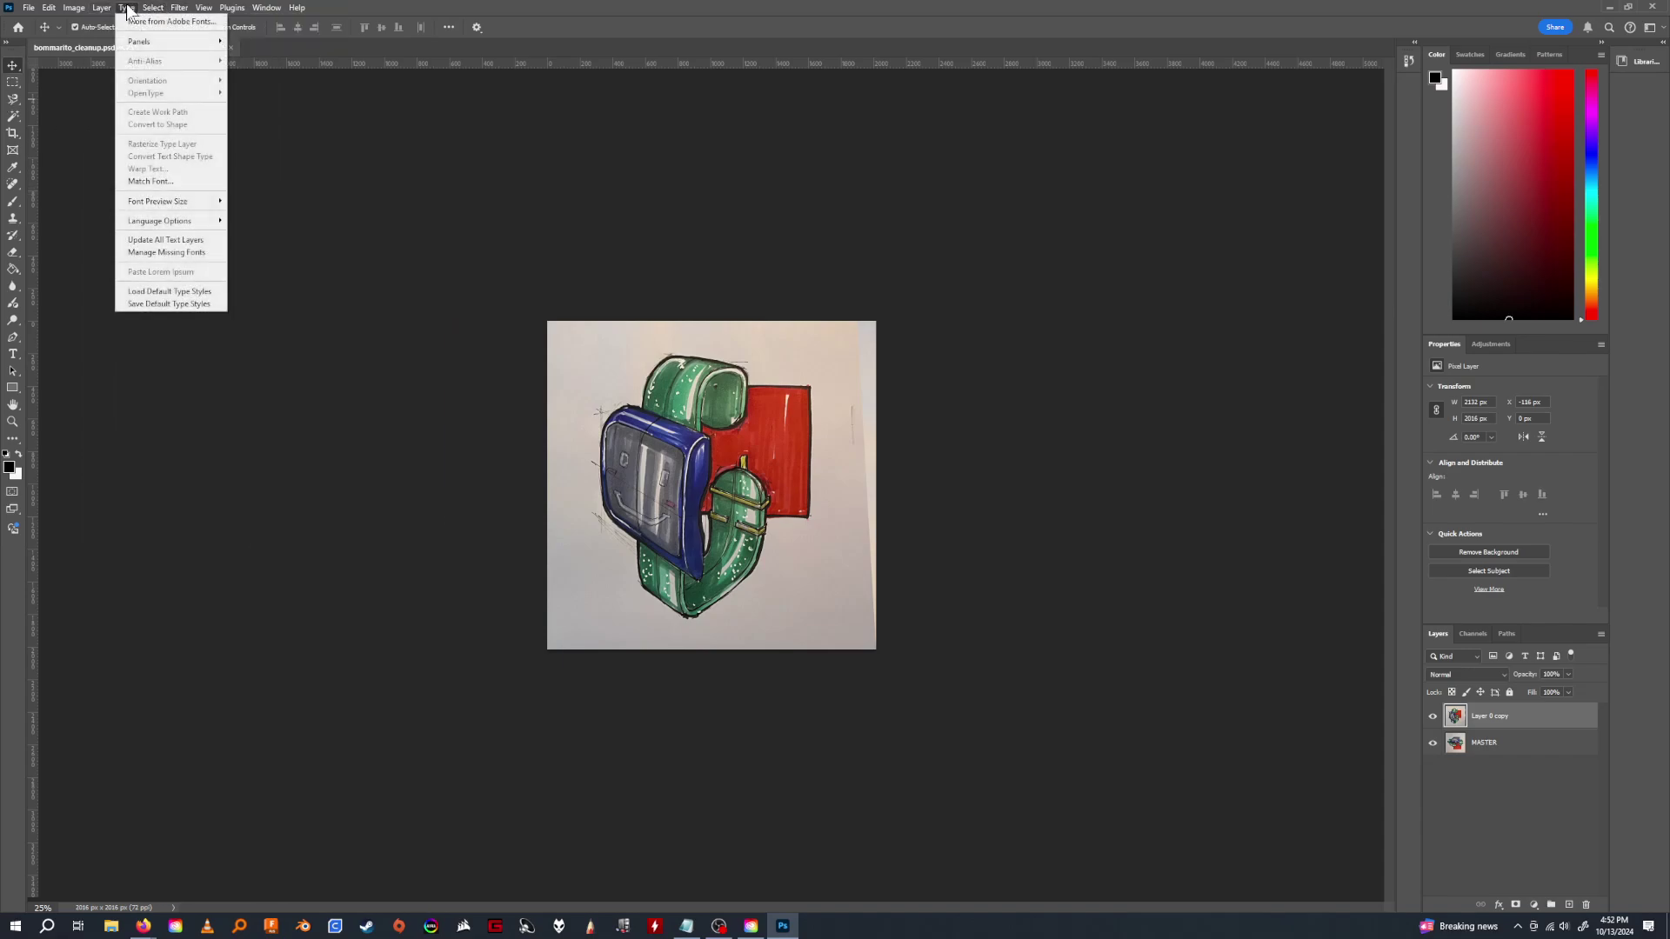
mouse_move(74, 8)
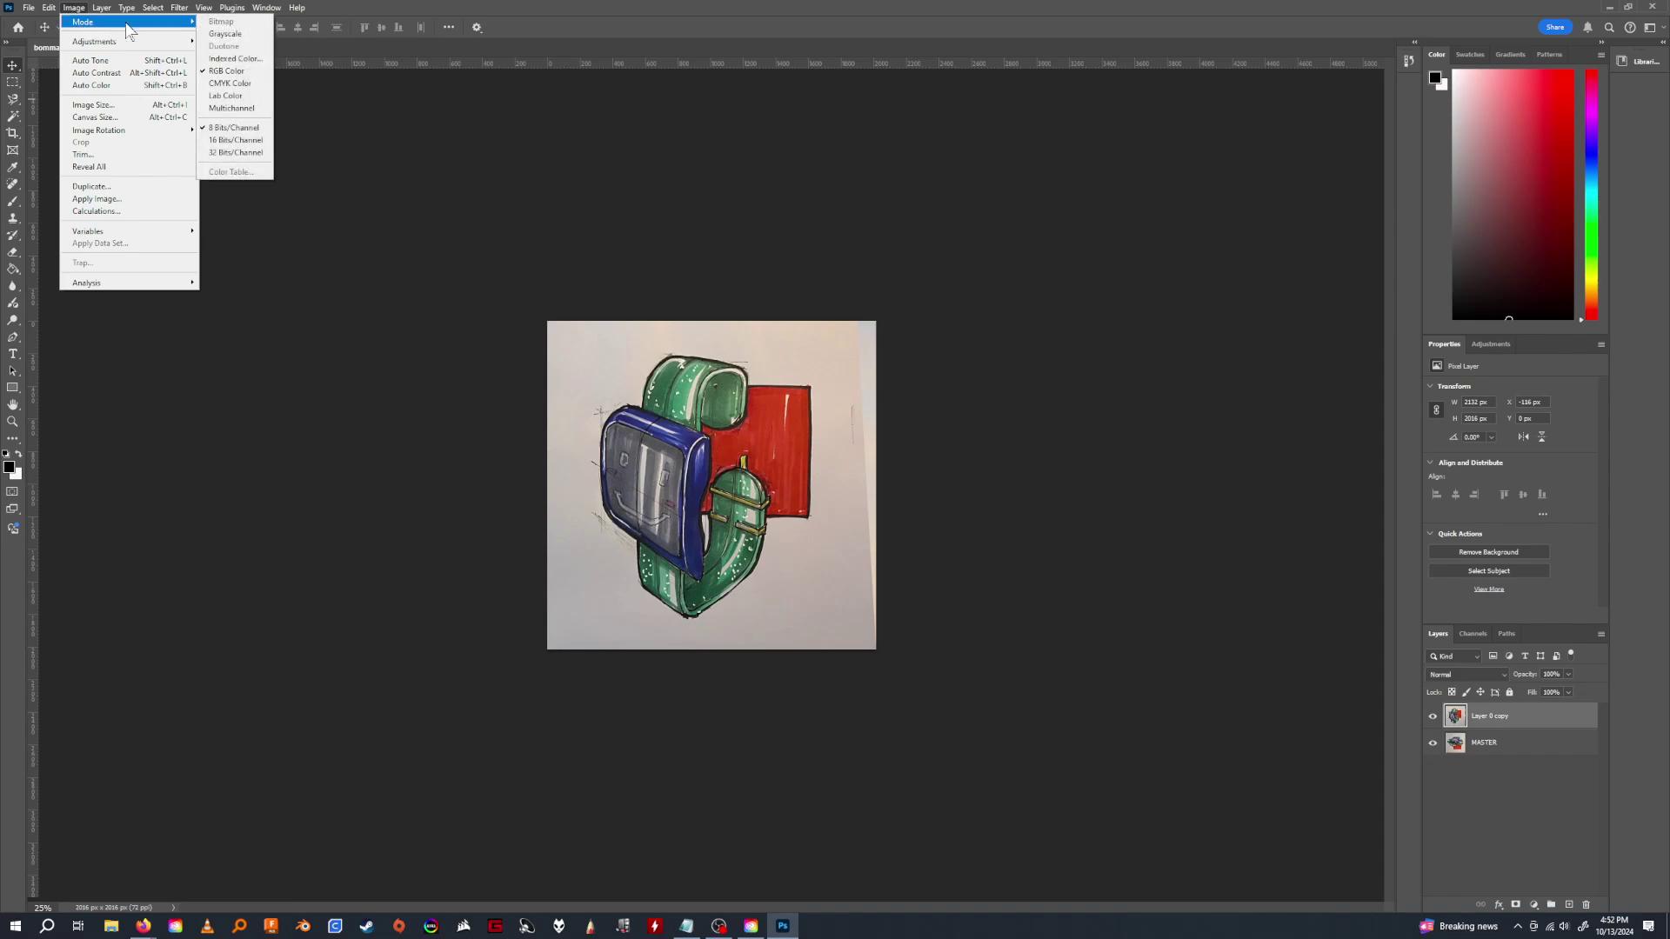
left_click(233, 84)
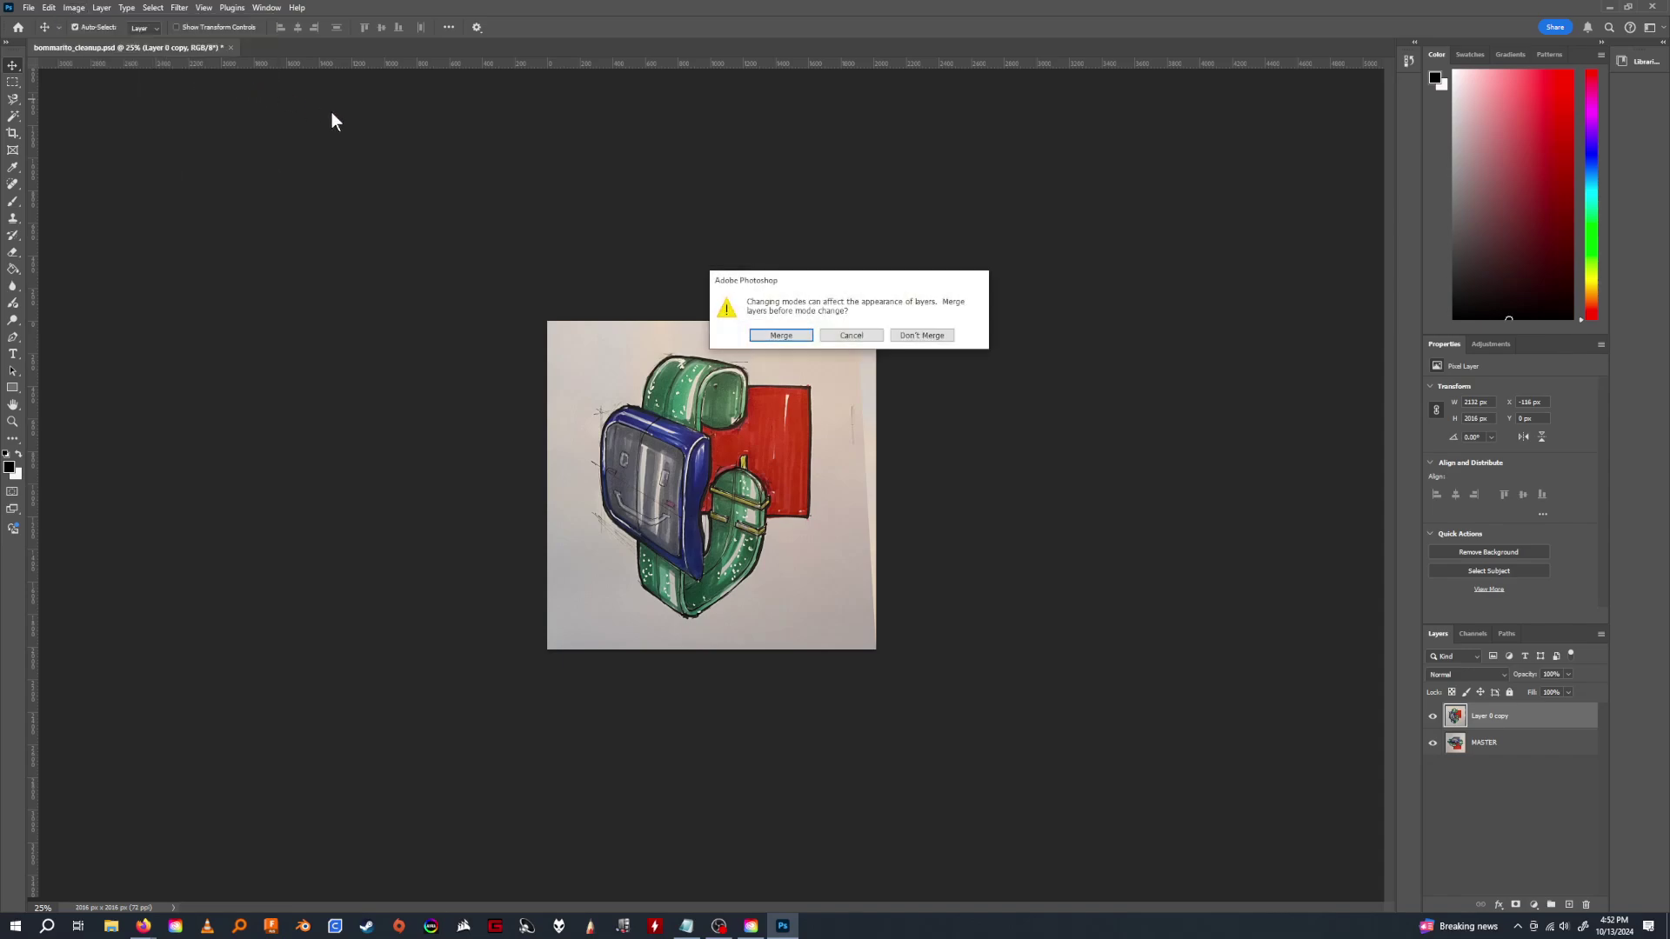
left_click_drag(857, 280, 1070, 378)
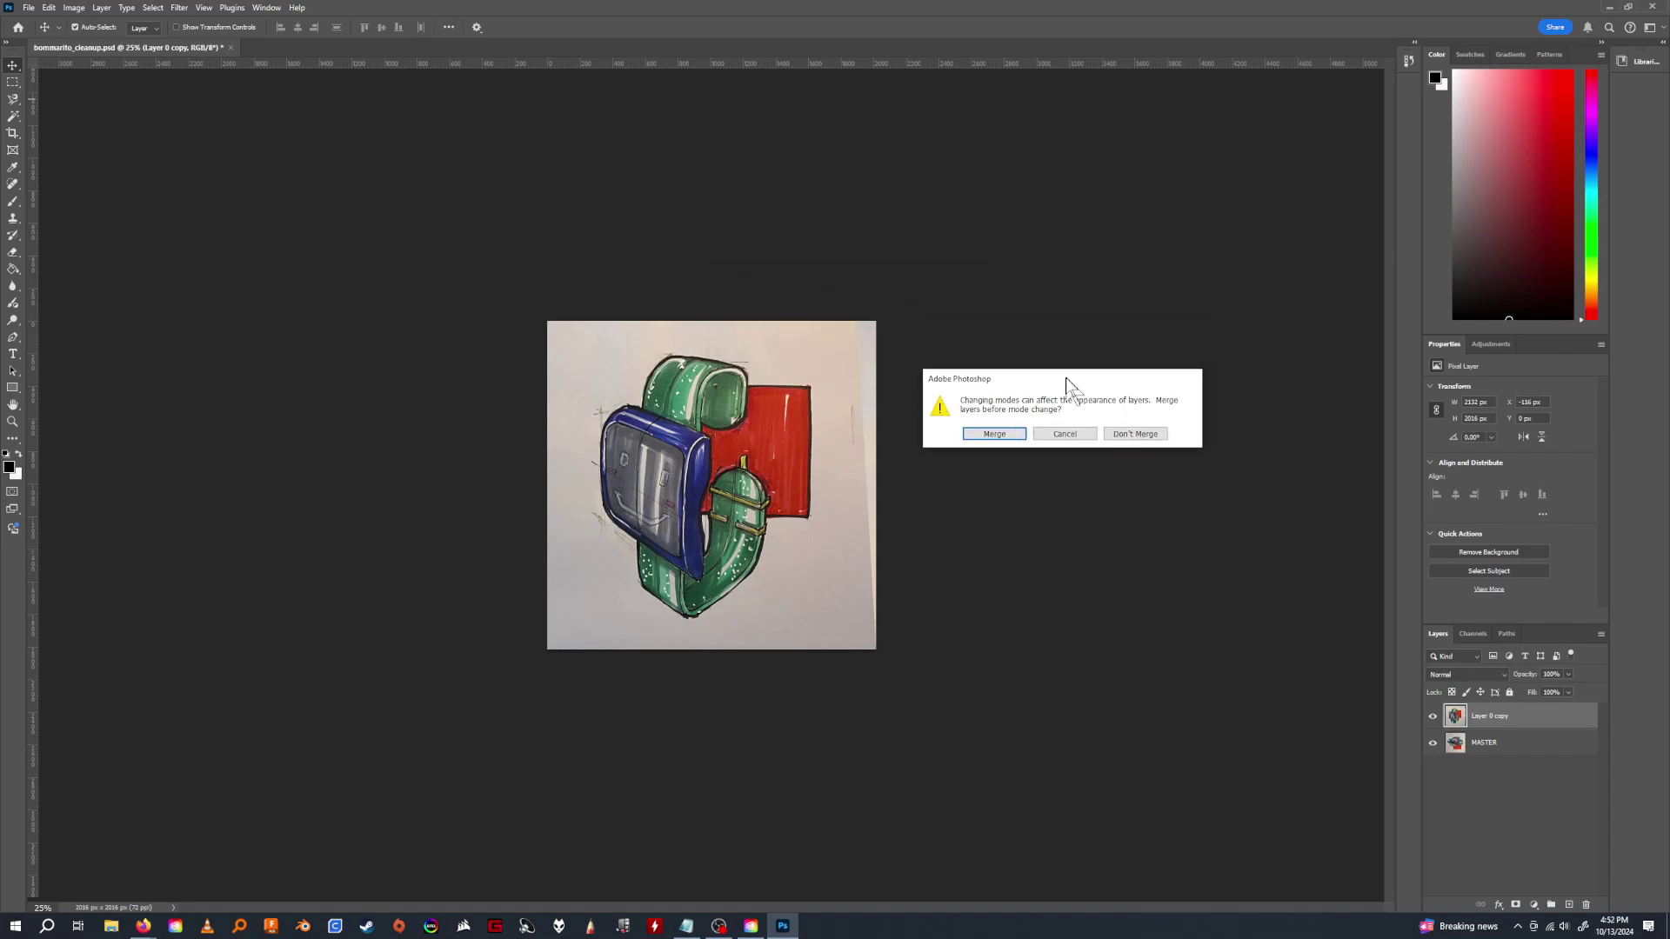
left_click(1140, 438)
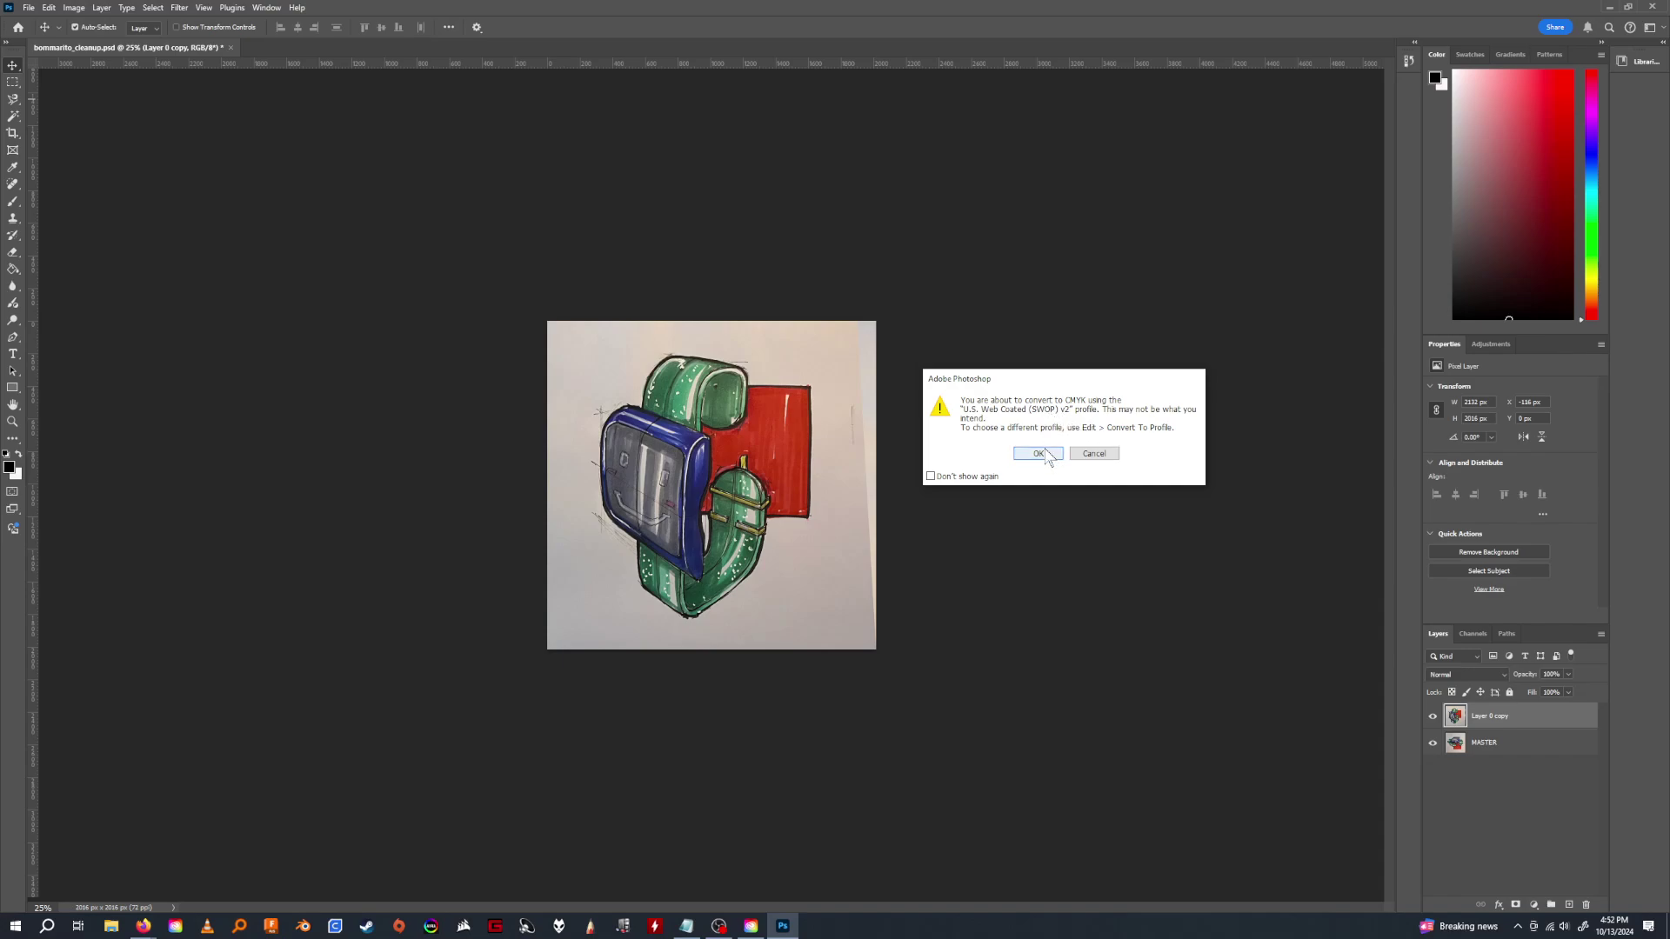
left_click(1046, 450)
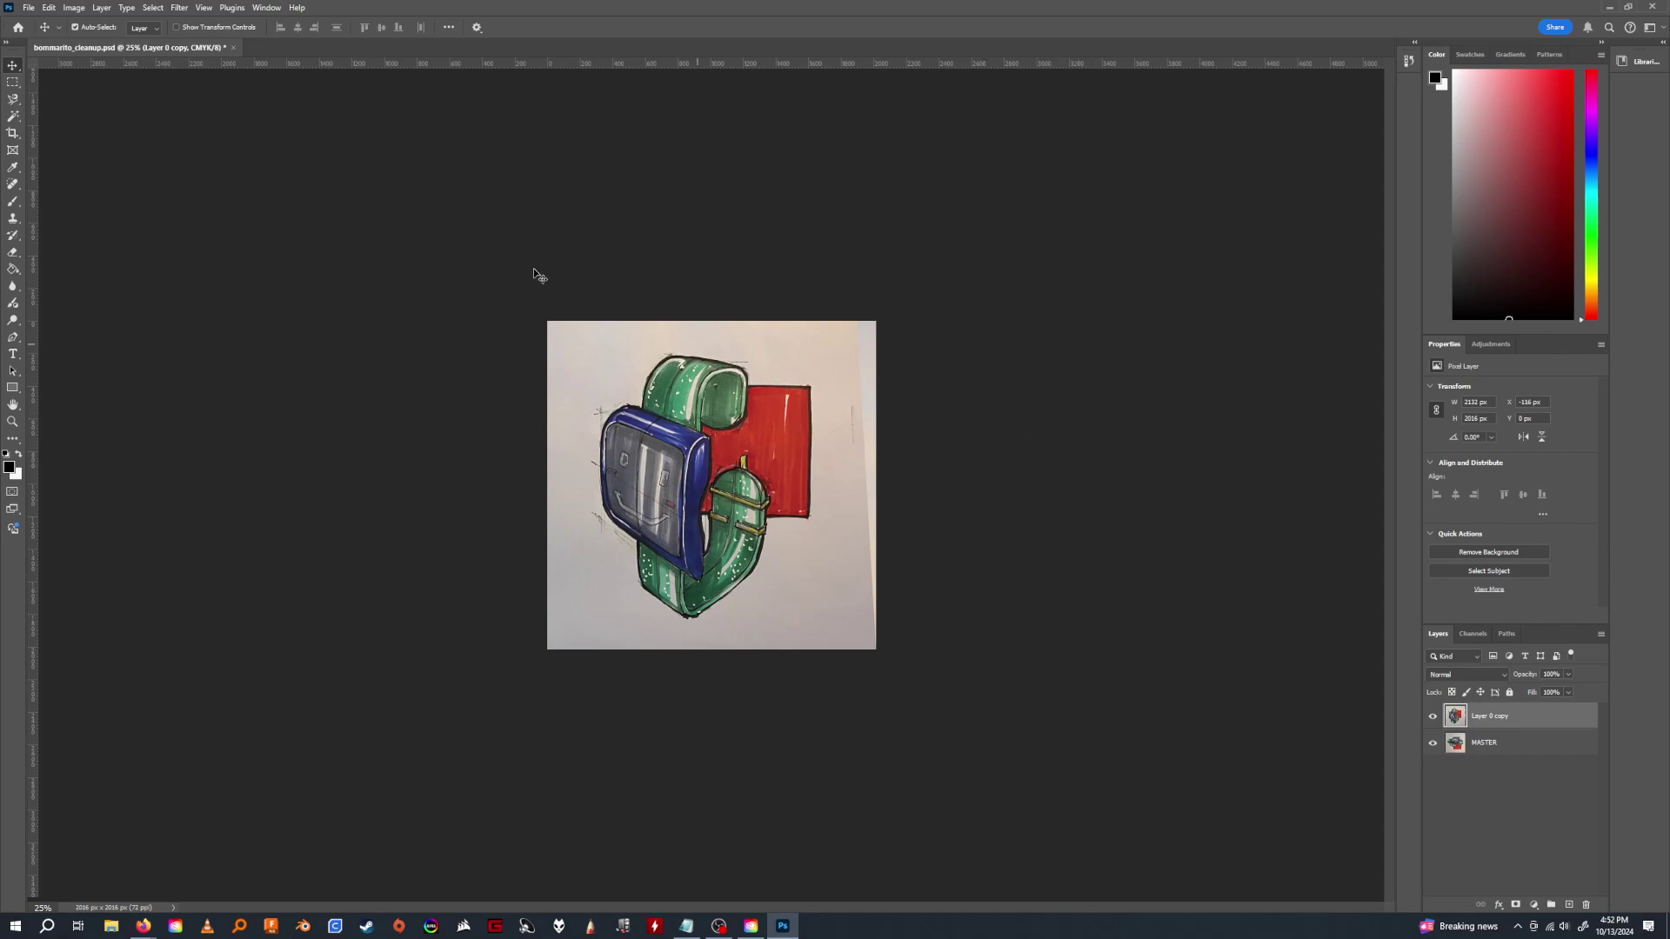
left_click(102, 7)
mouse_move(74, 7)
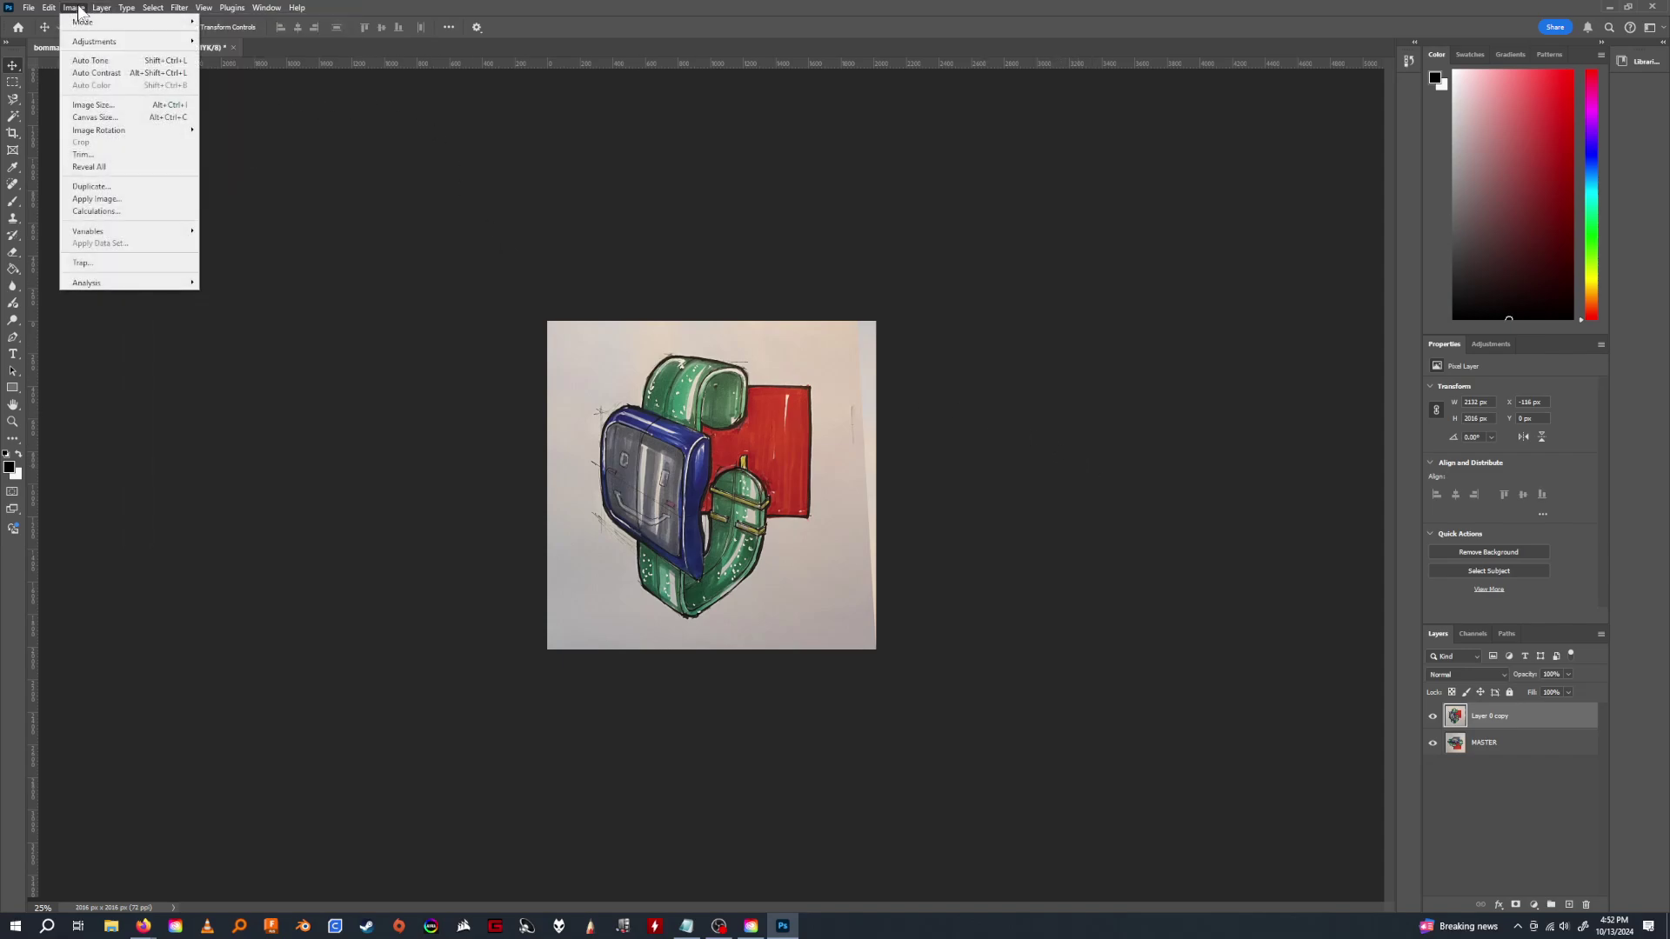
mouse_move(117, 27)
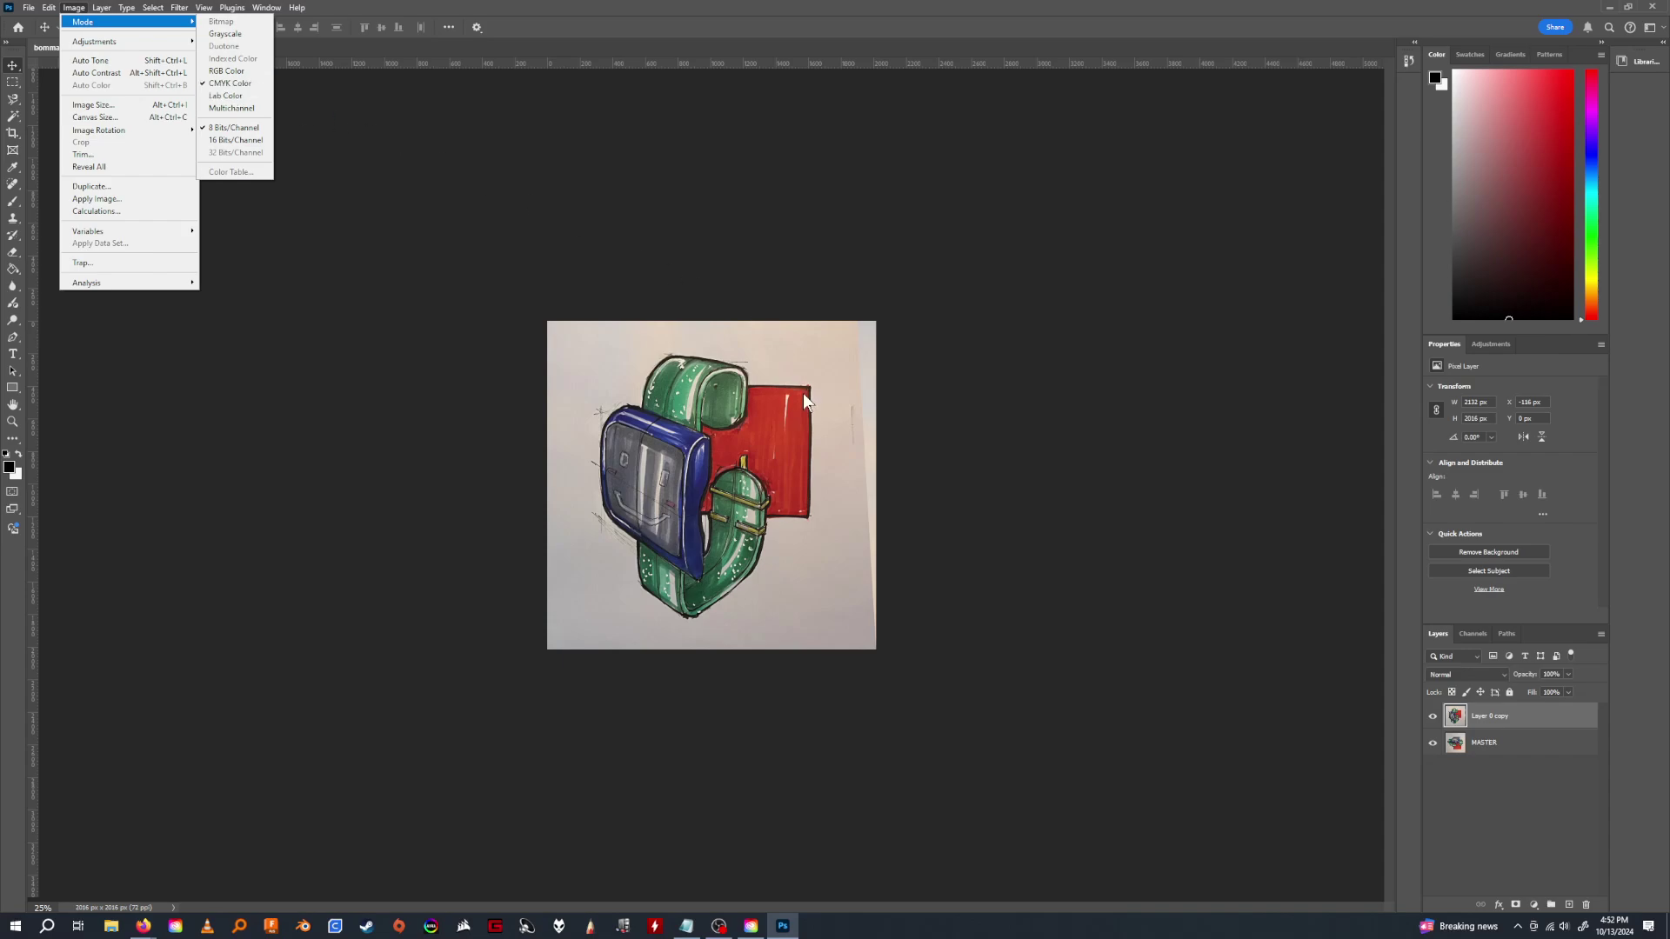
left_click(895, 430)
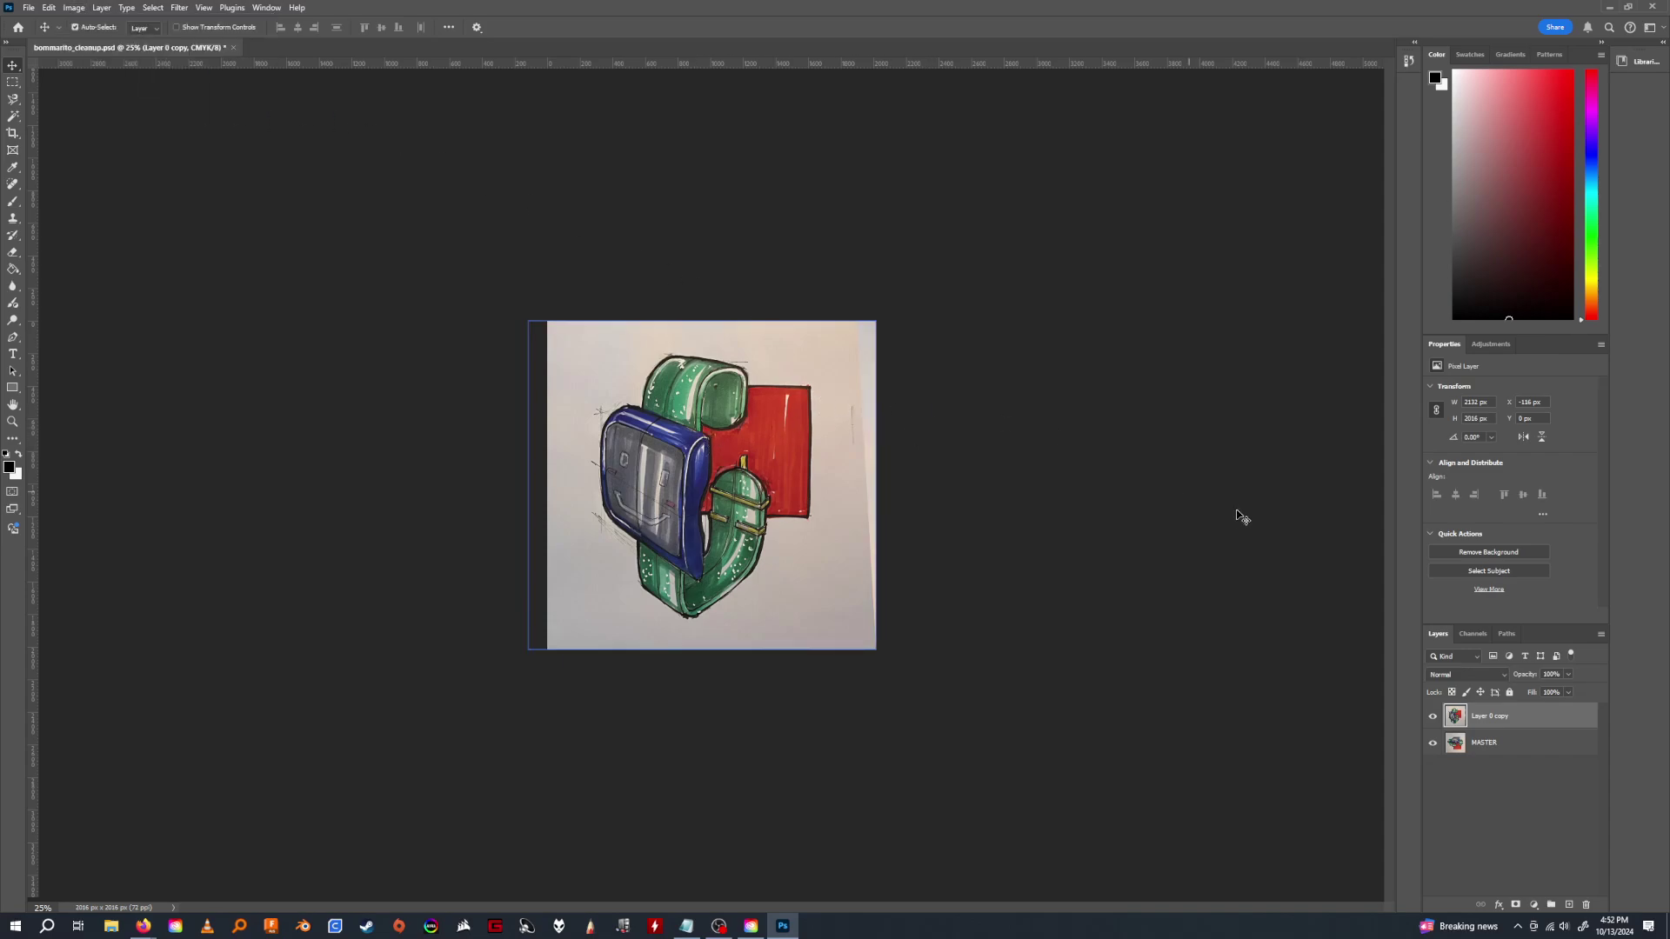
Open the Image Size settings, switch the dimensions to inches, and set the resolution to 300 pixels/inch.
left_click(1457, 746)
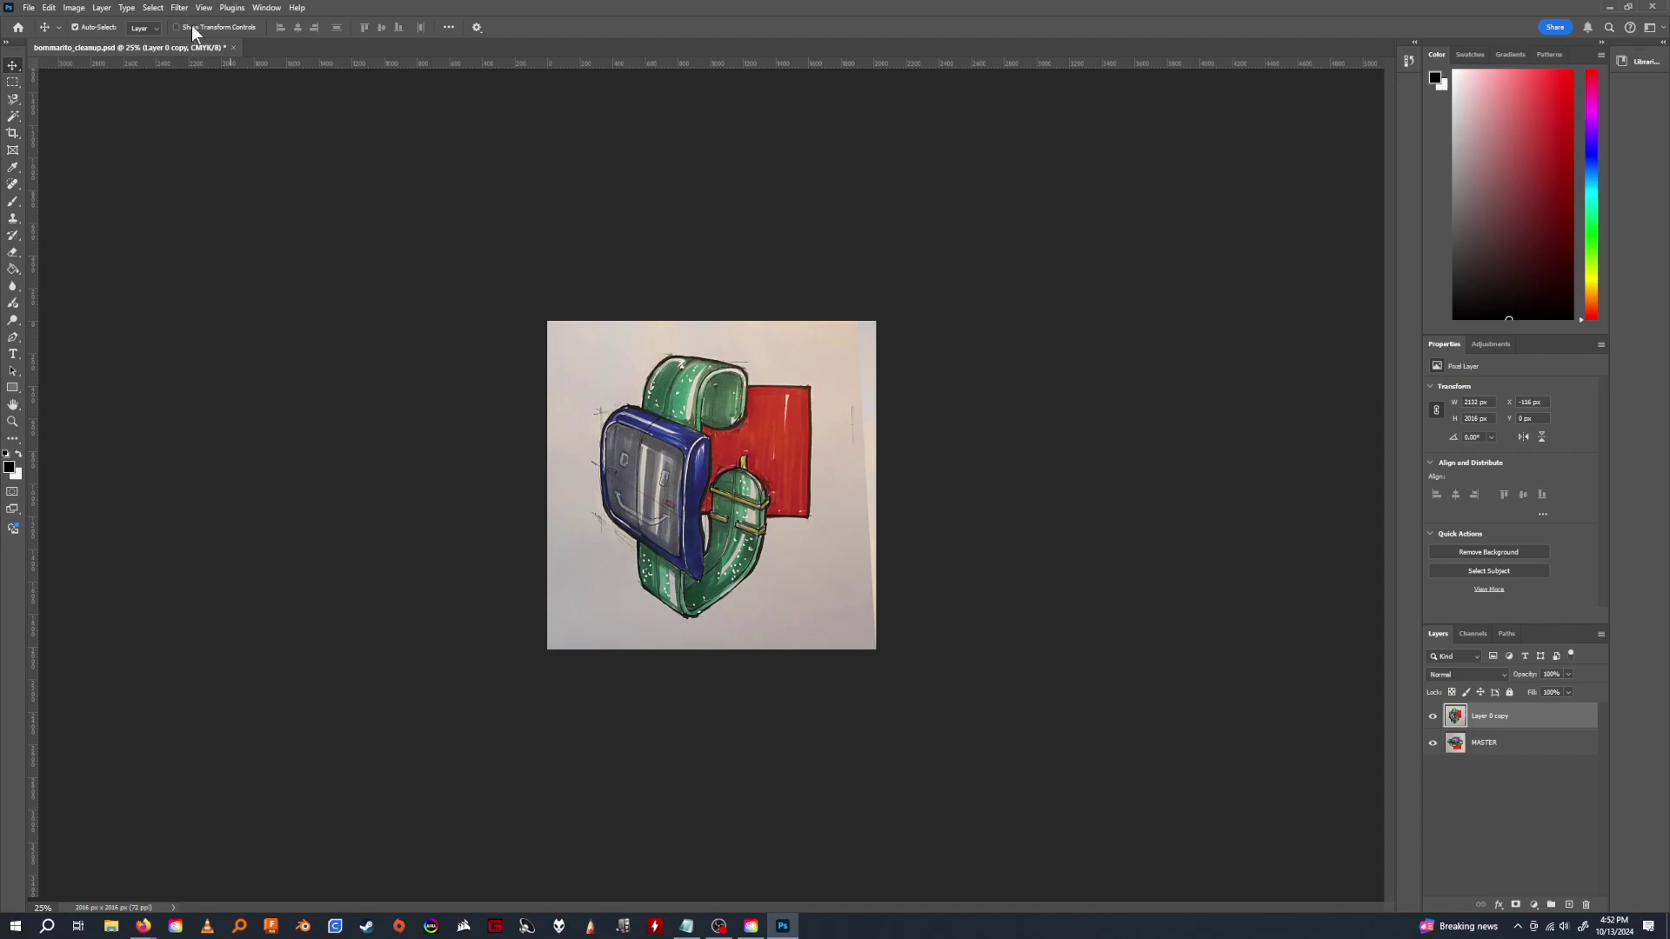
left_click(103, 10)
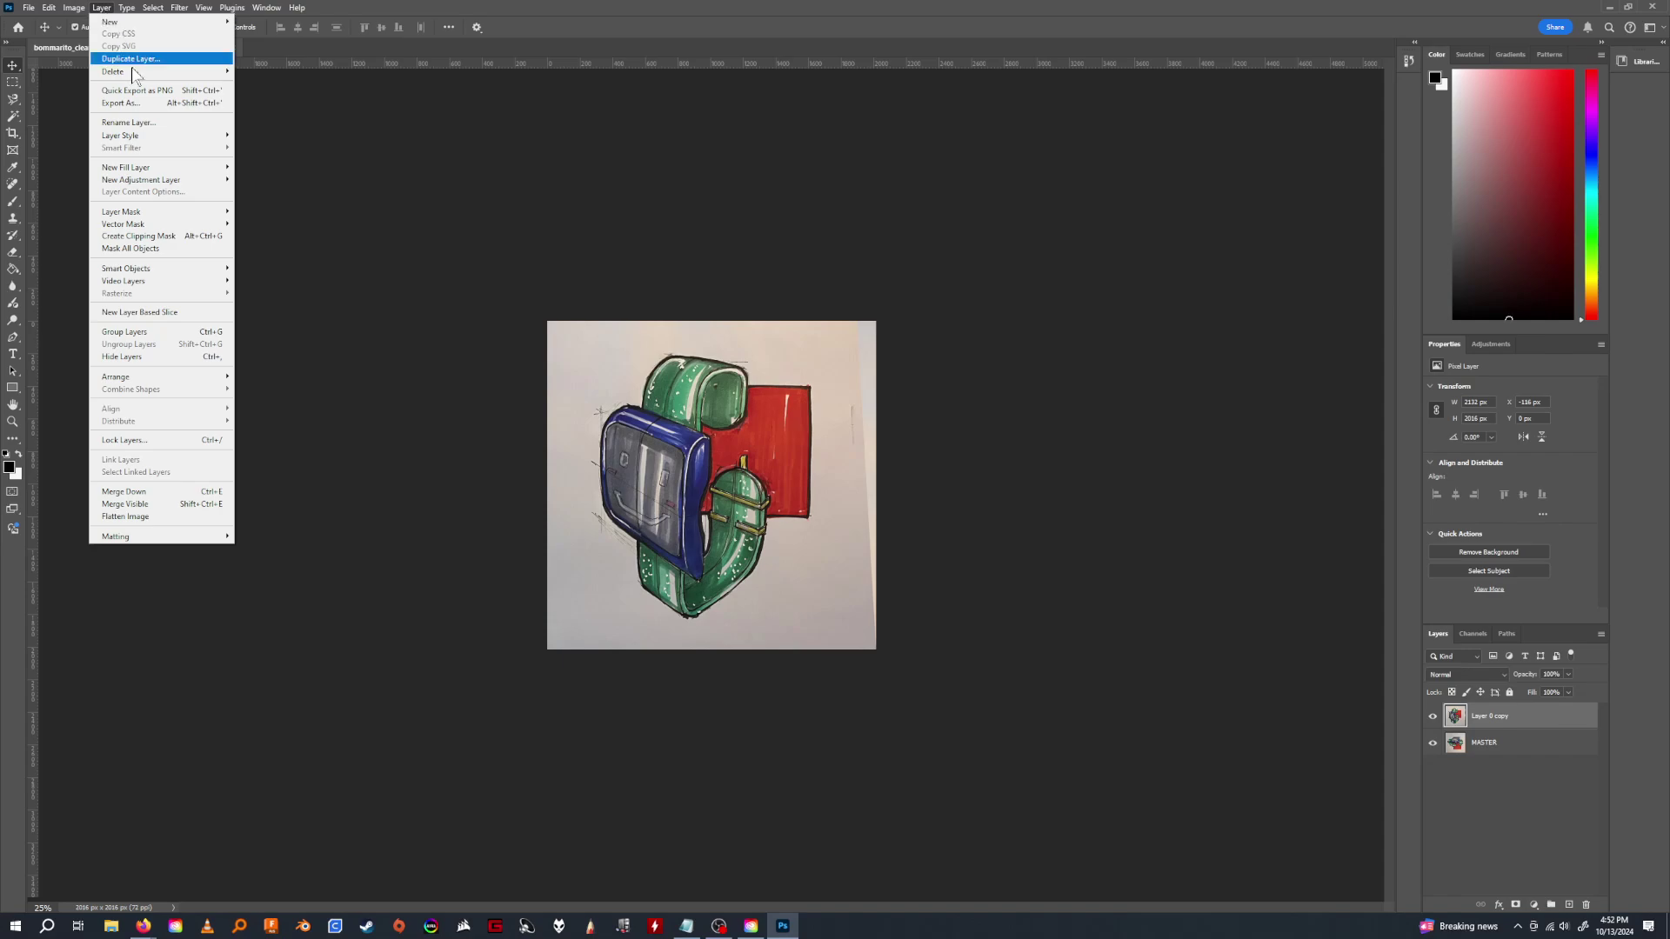
mouse_move(123, 27)
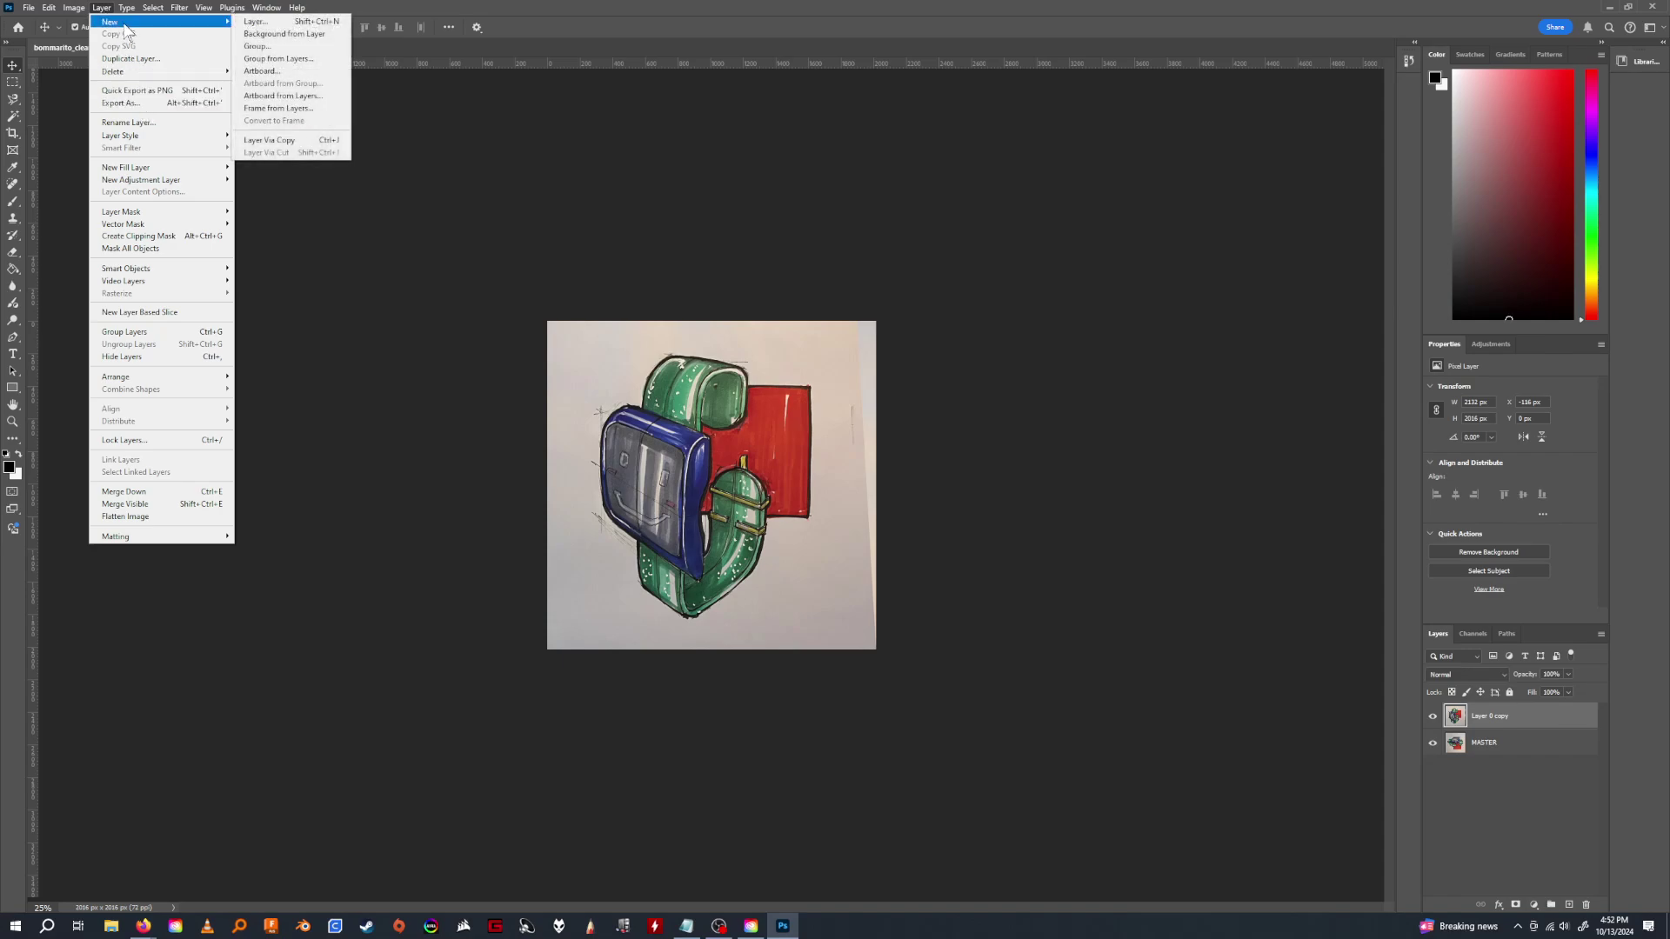
mouse_move(75, 9)
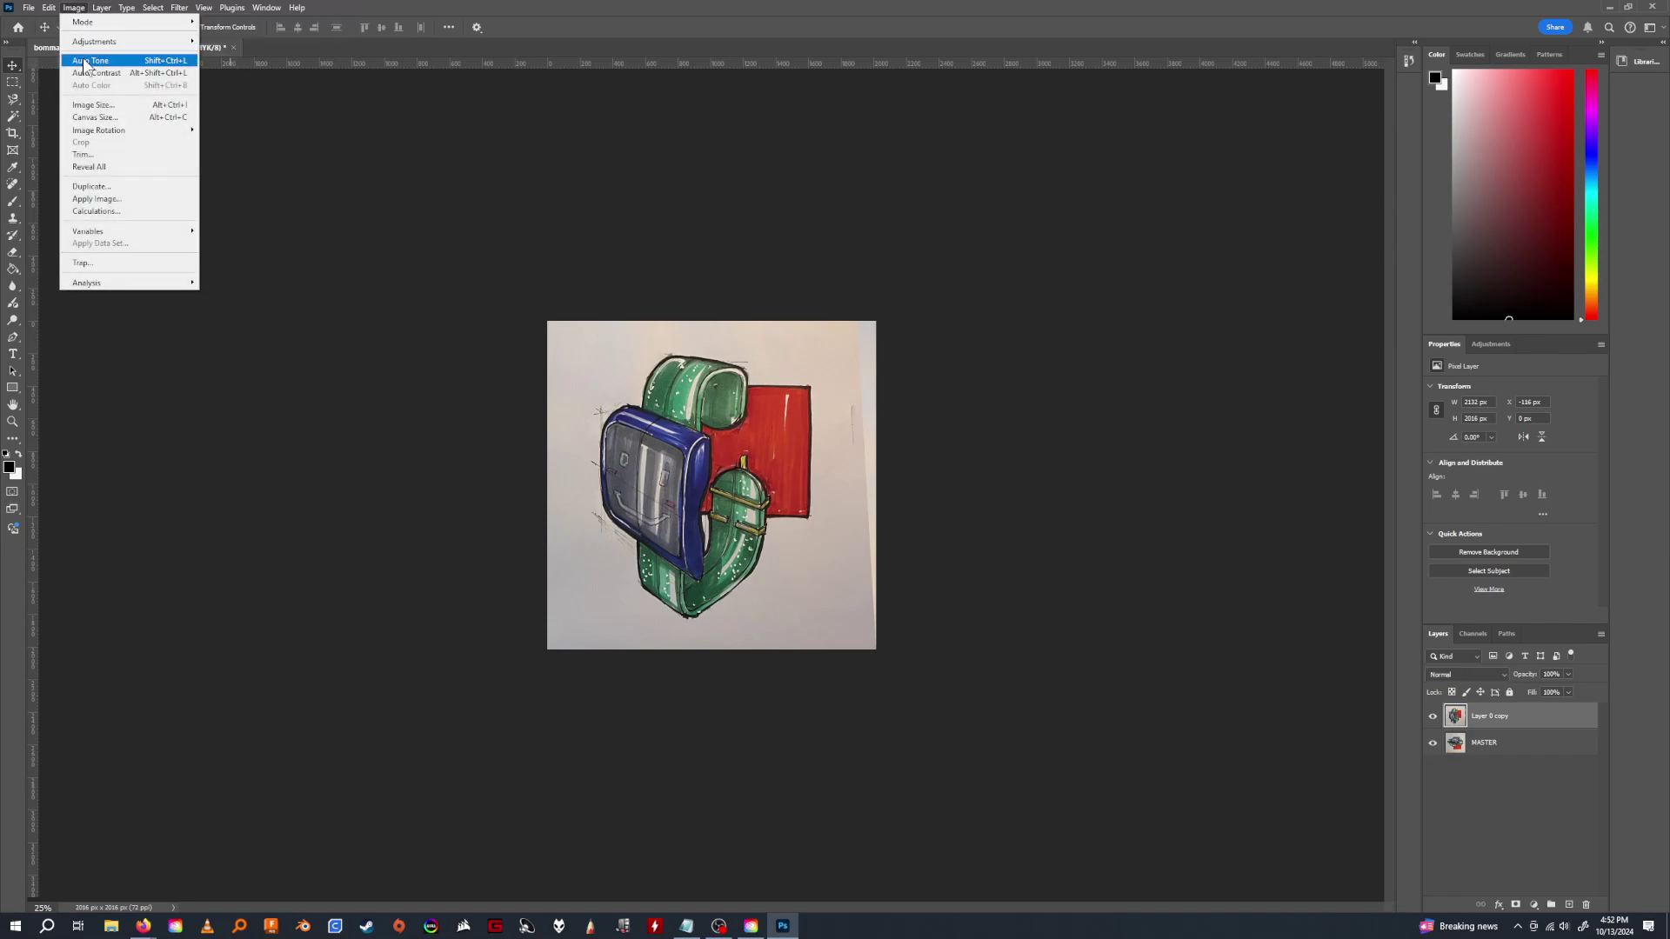
left_click(93, 104)
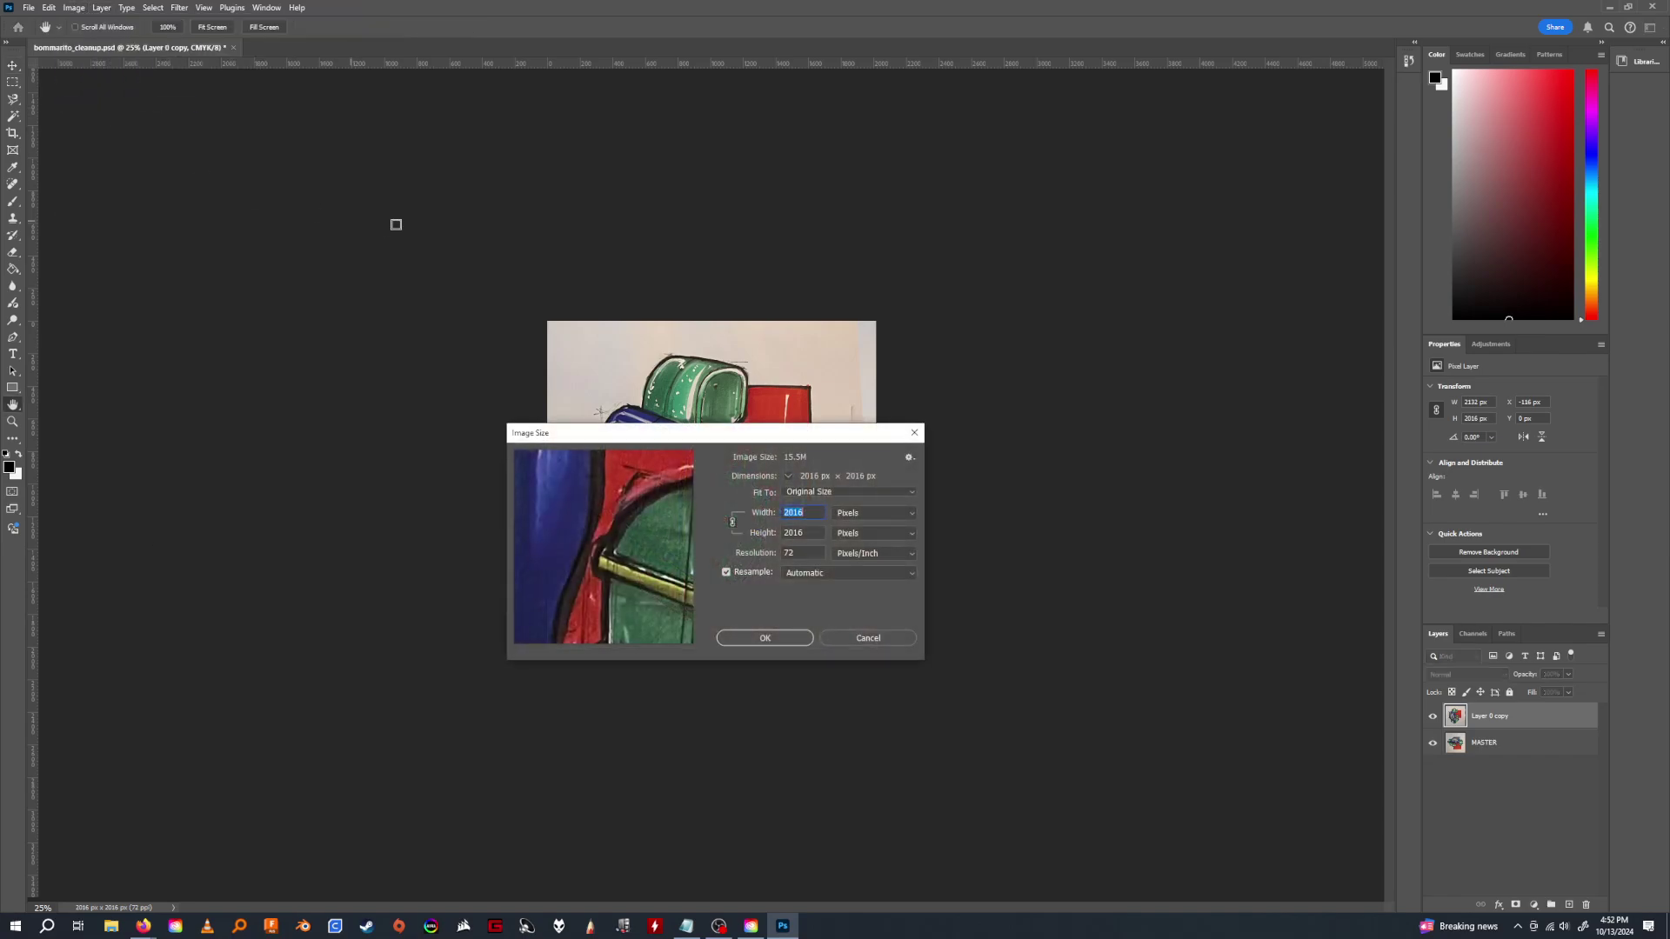
left_click(890, 513)
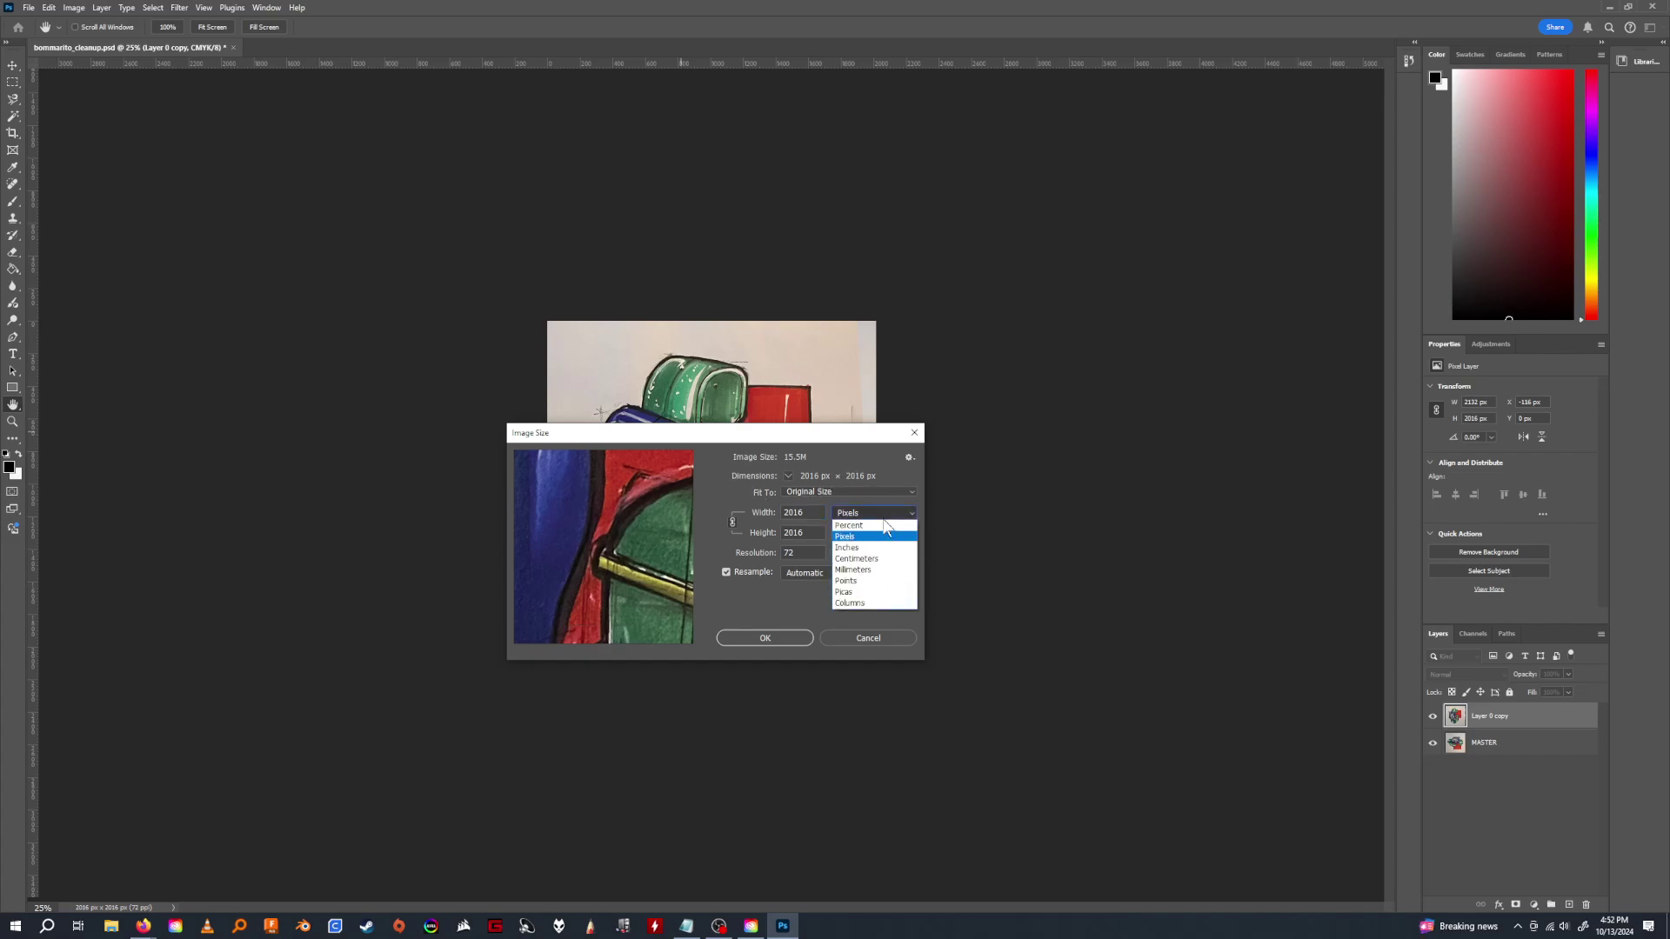
left_click(857, 548)
left_click_drag(818, 438, 1013, 509)
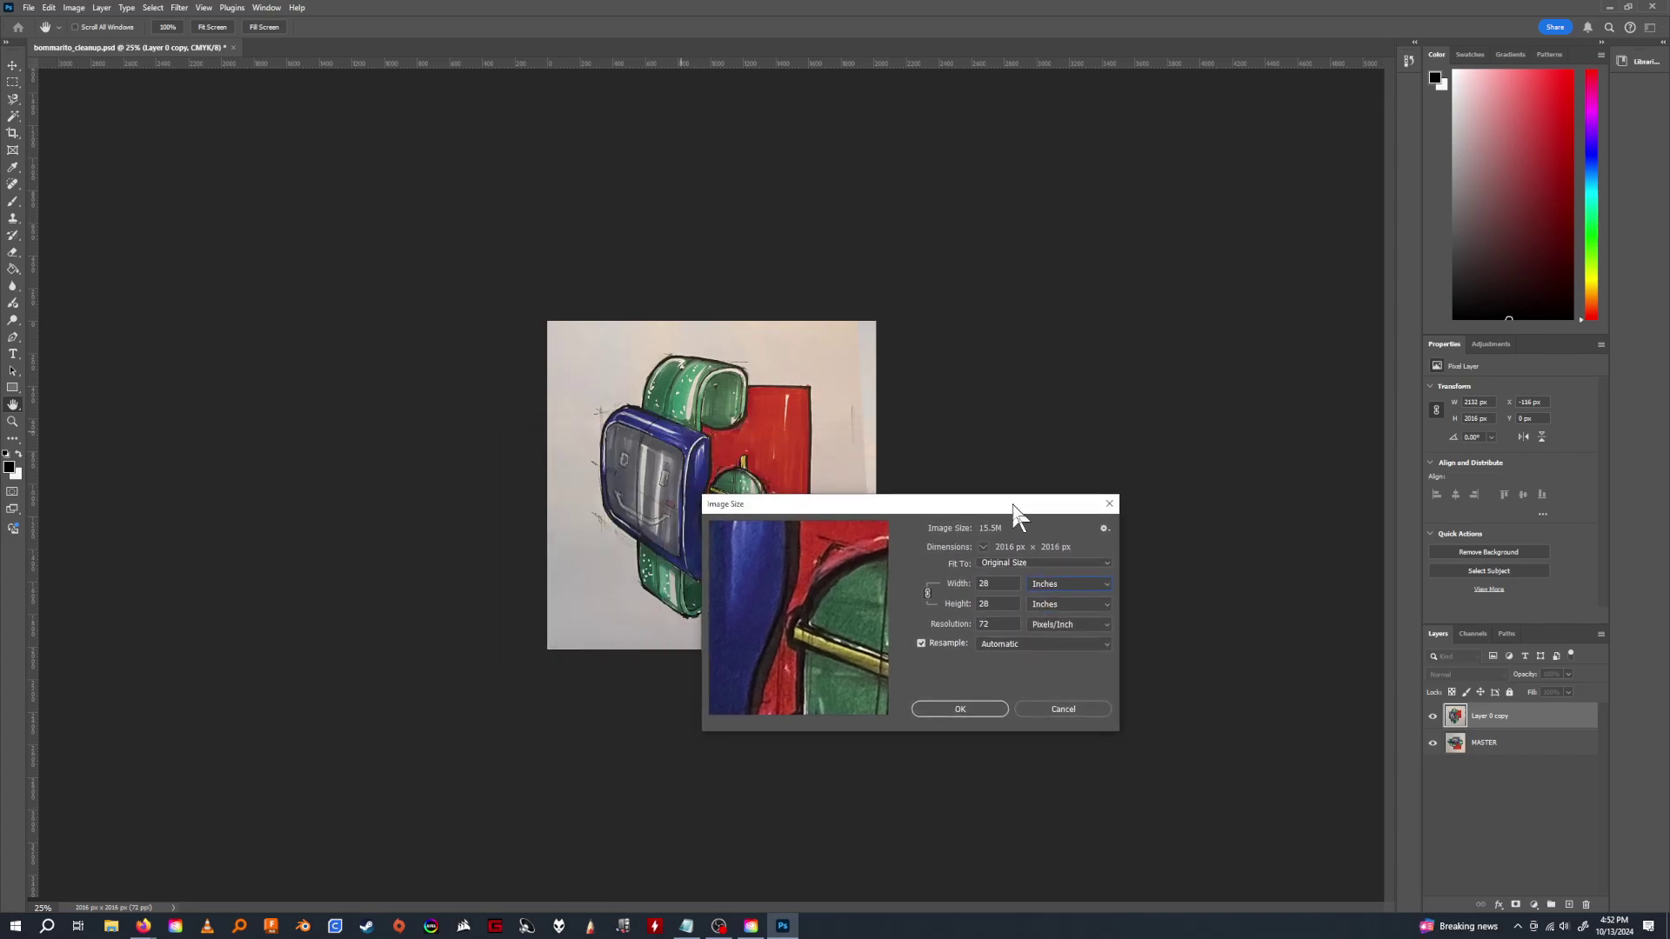
left_click(964, 619)
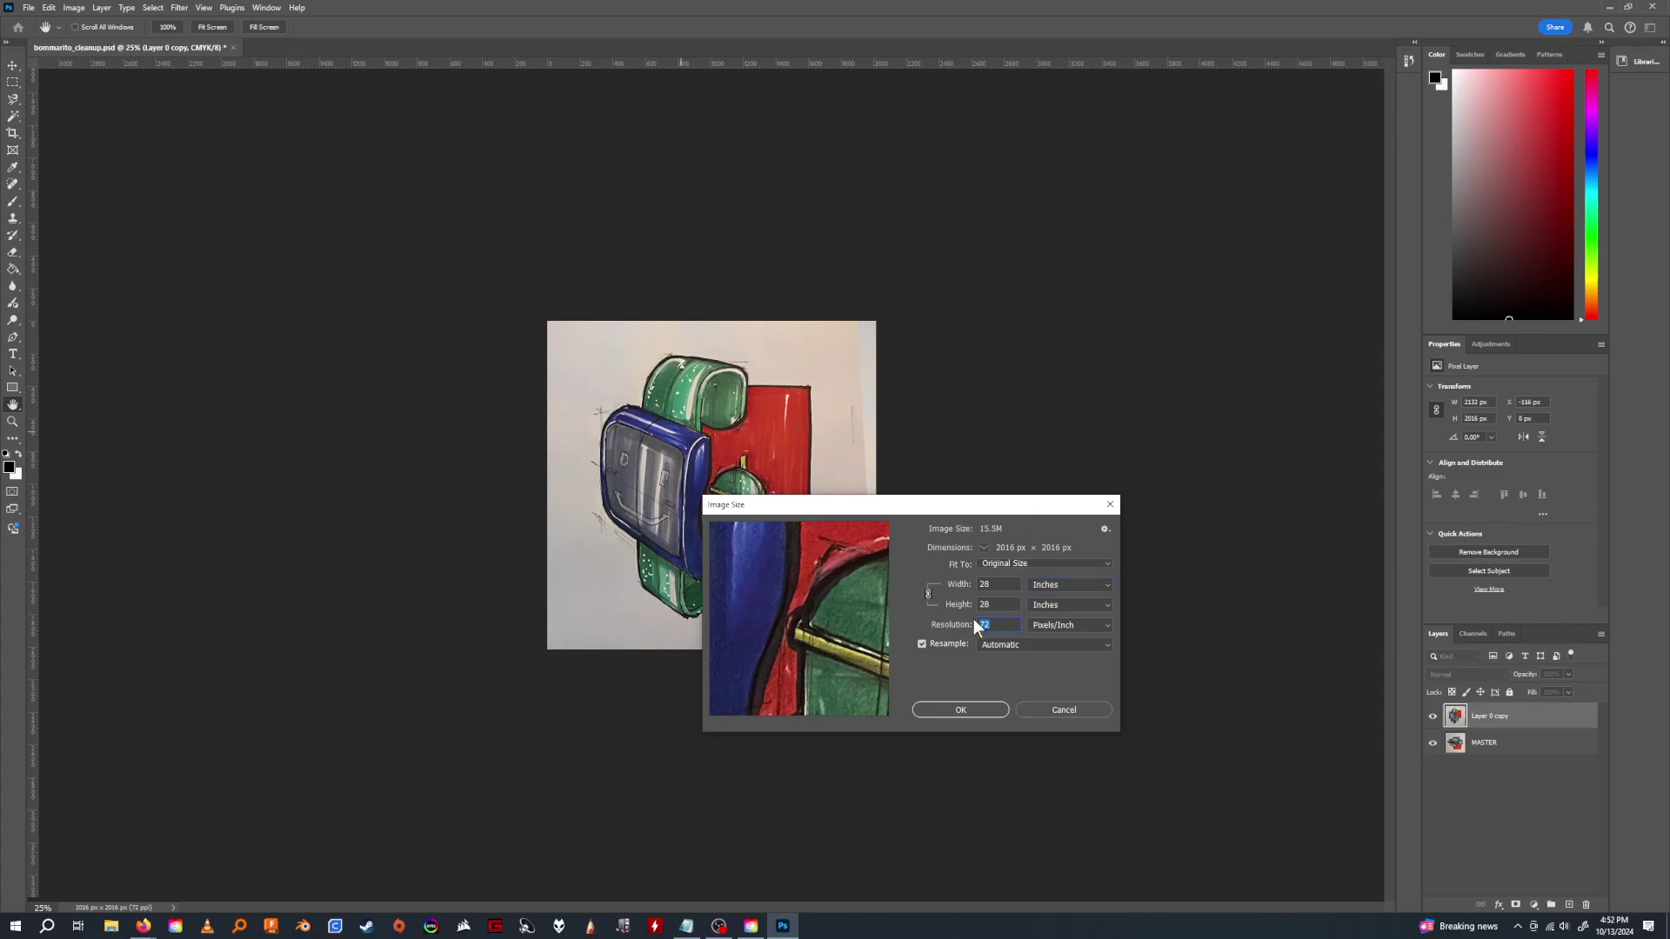
type("300")
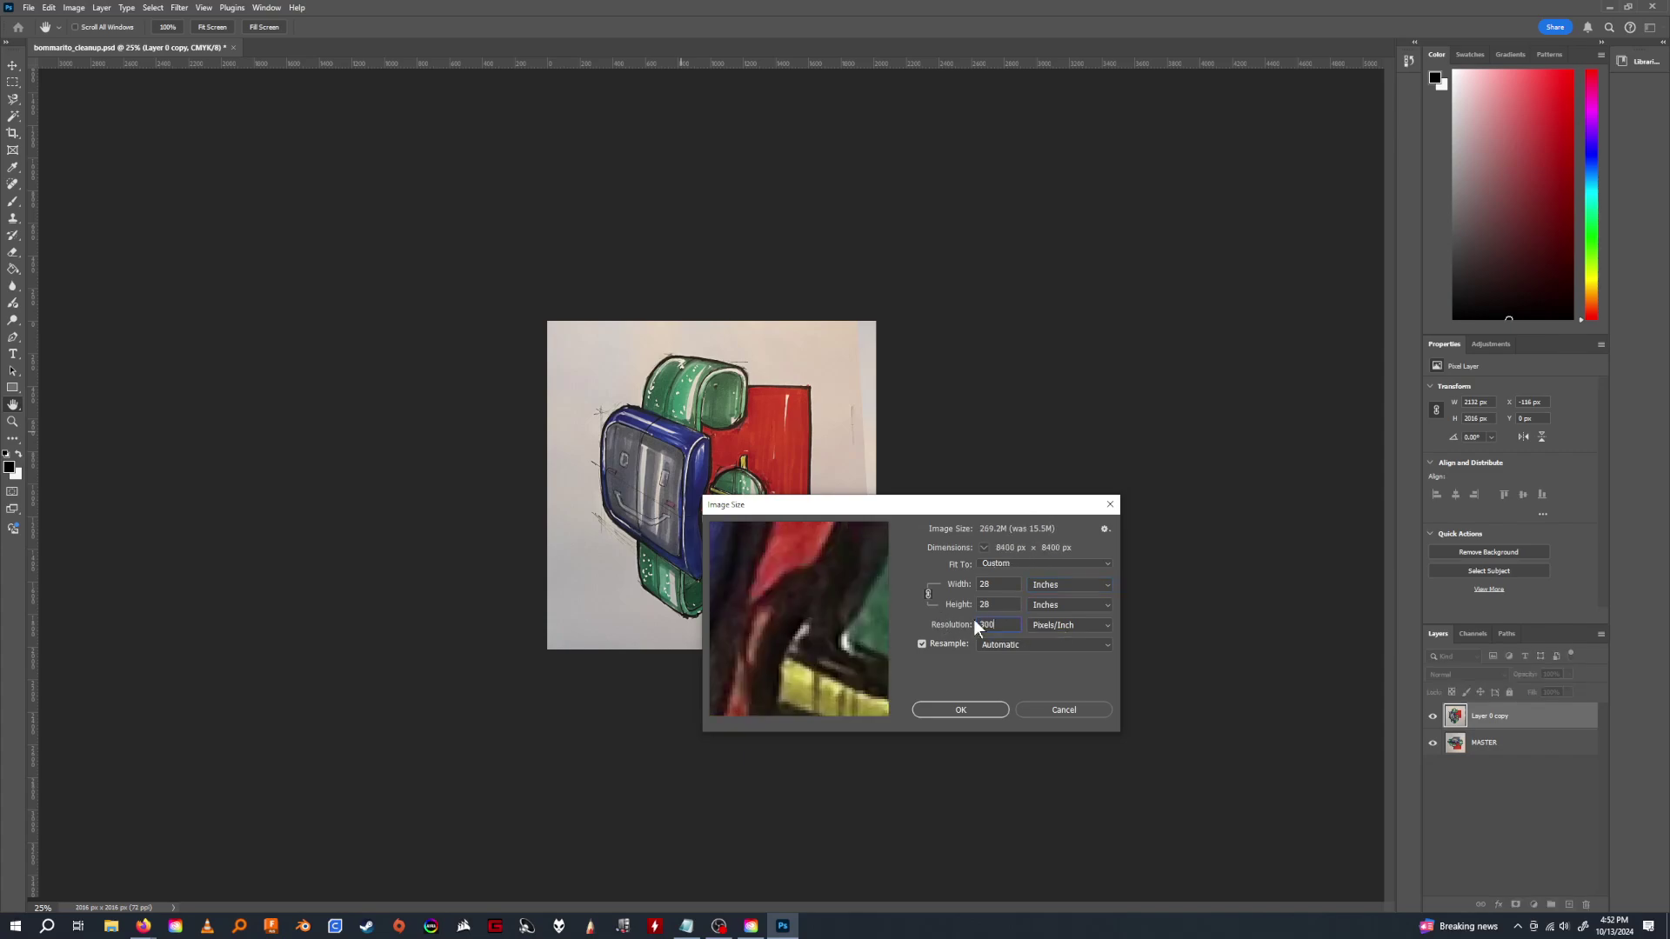
Set the image width and height to 10 inches with resampling on and apply the new size.
left_click(970, 585)
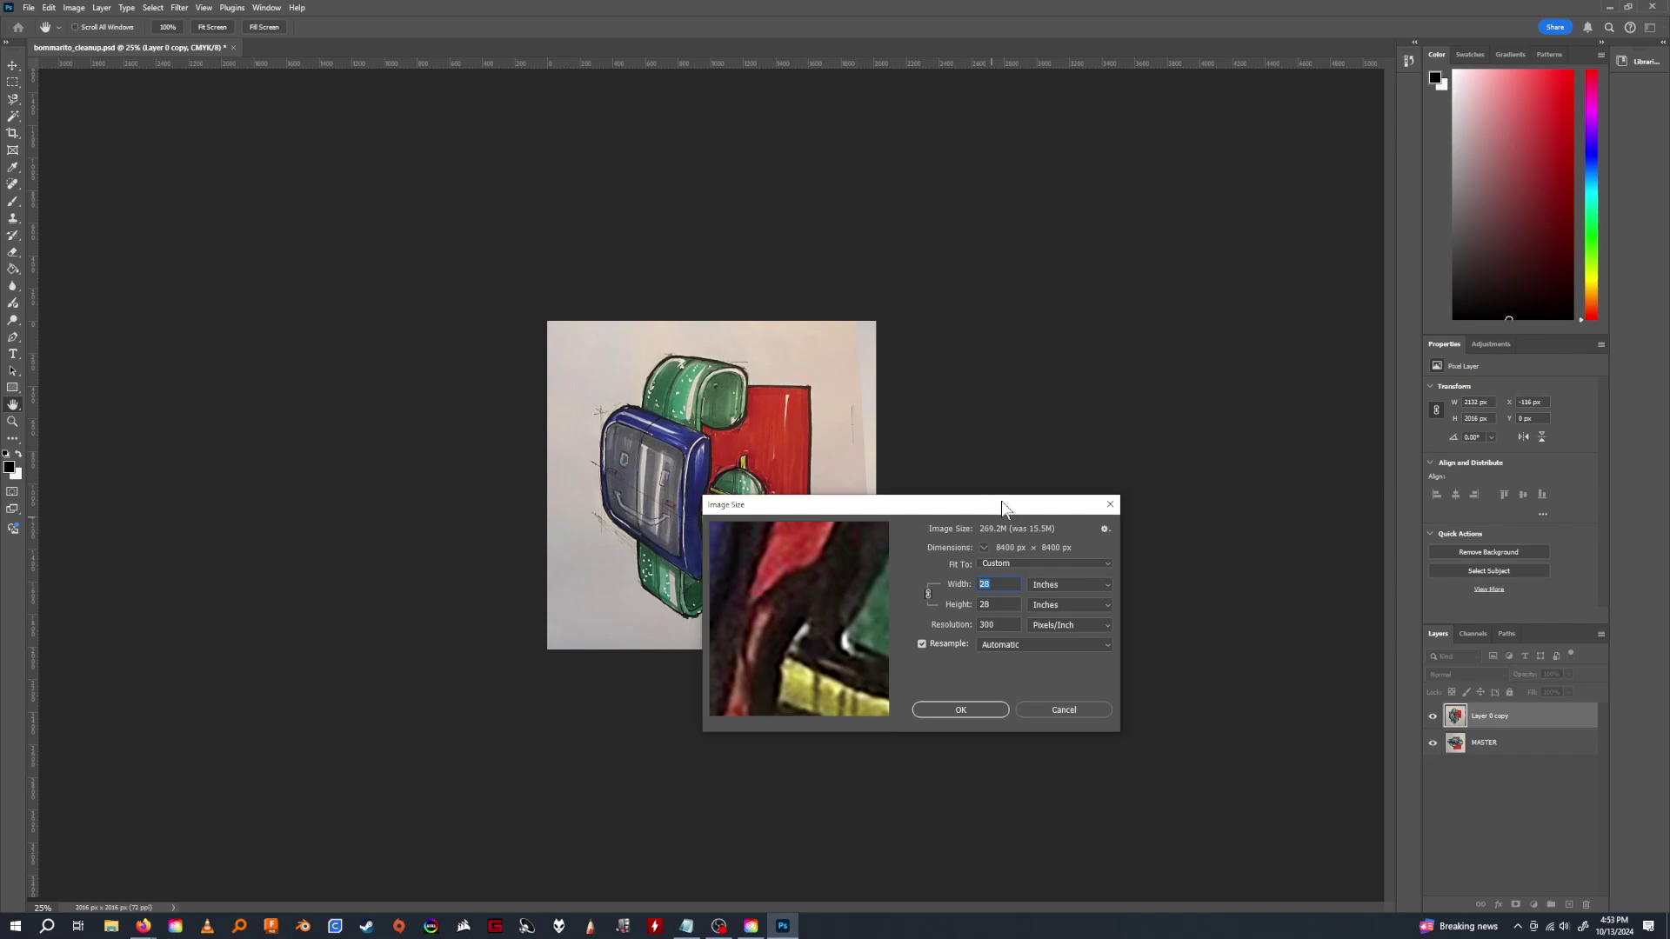
left_click_drag(1002, 507, 1166, 482)
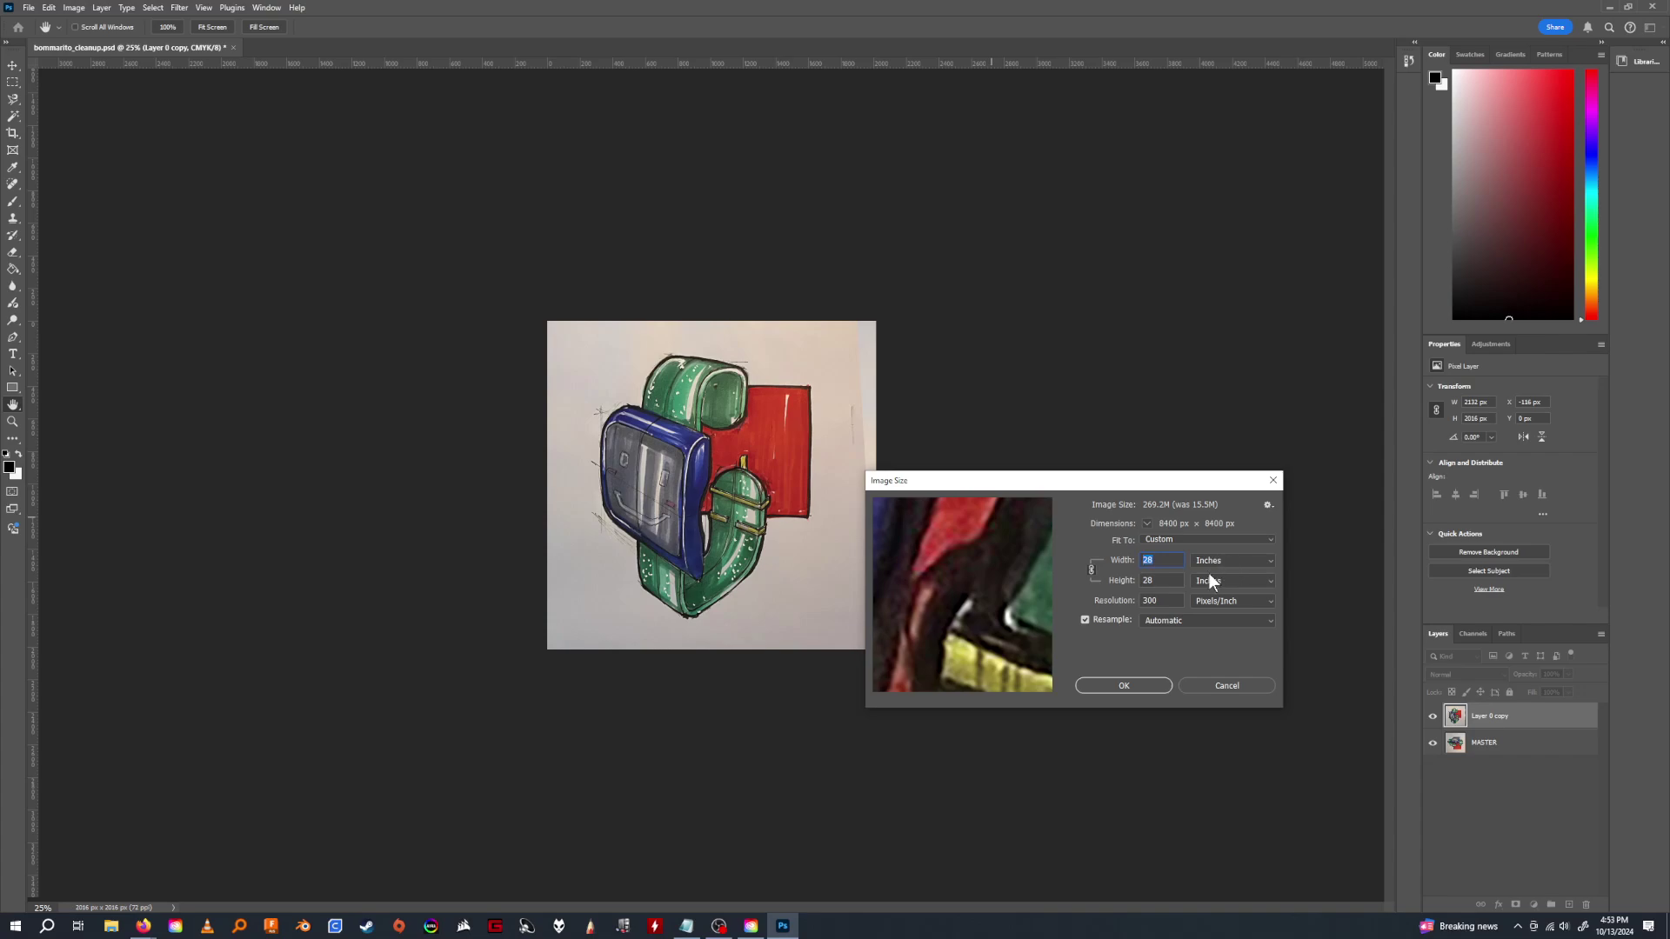
type("10")
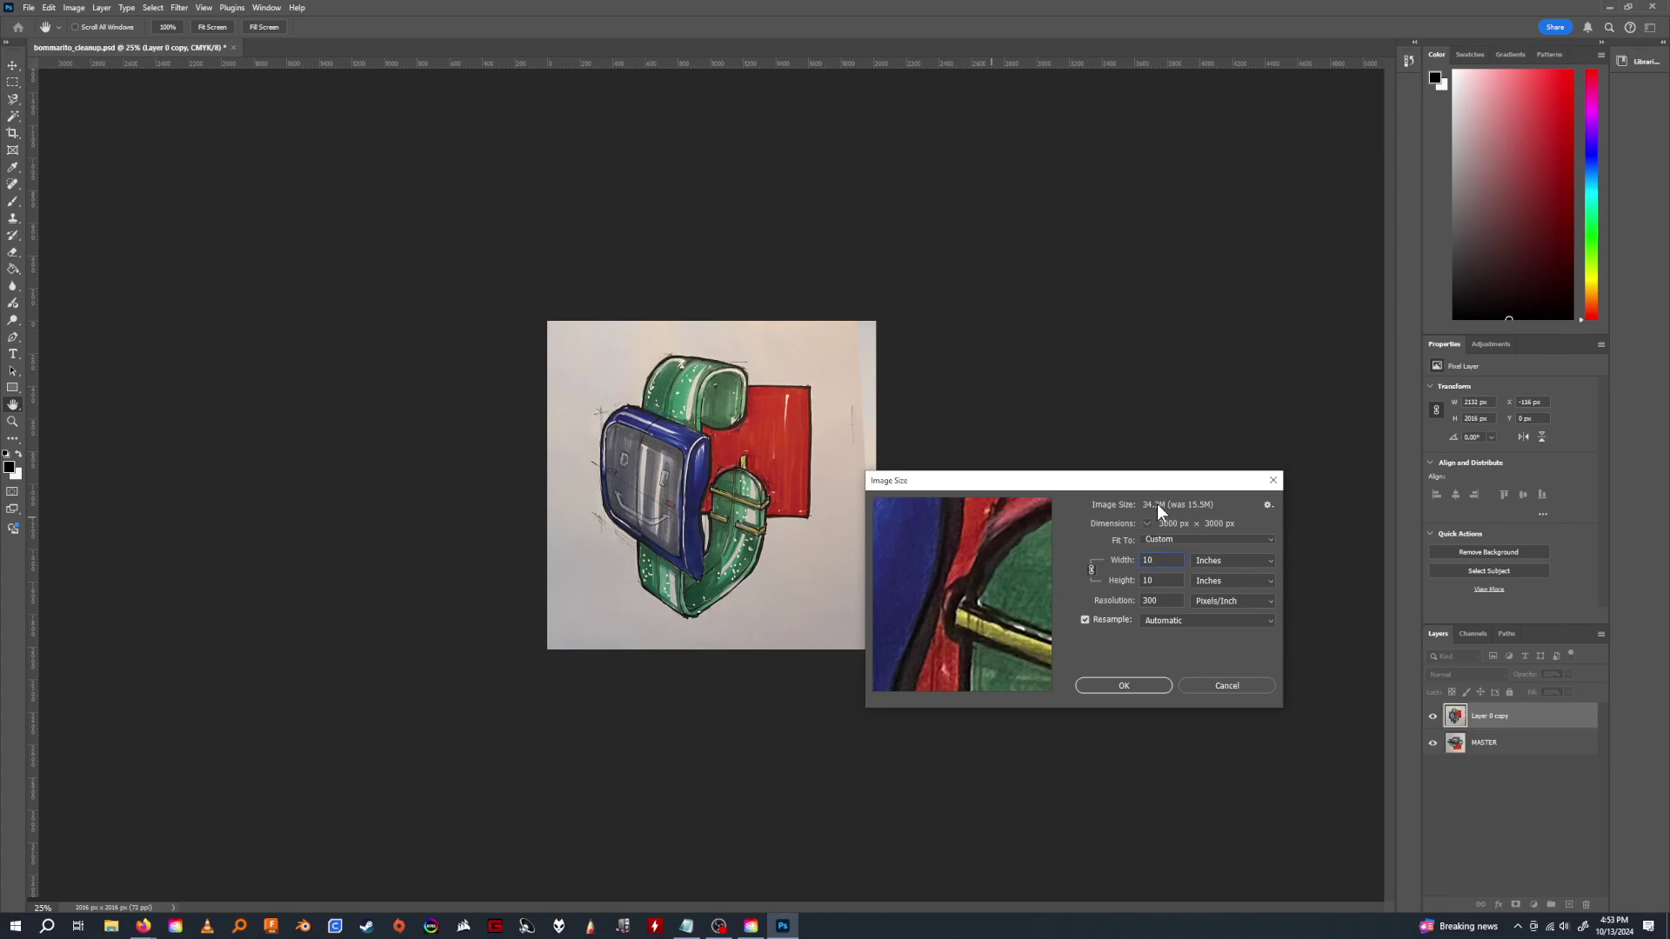
left_click(1157, 685)
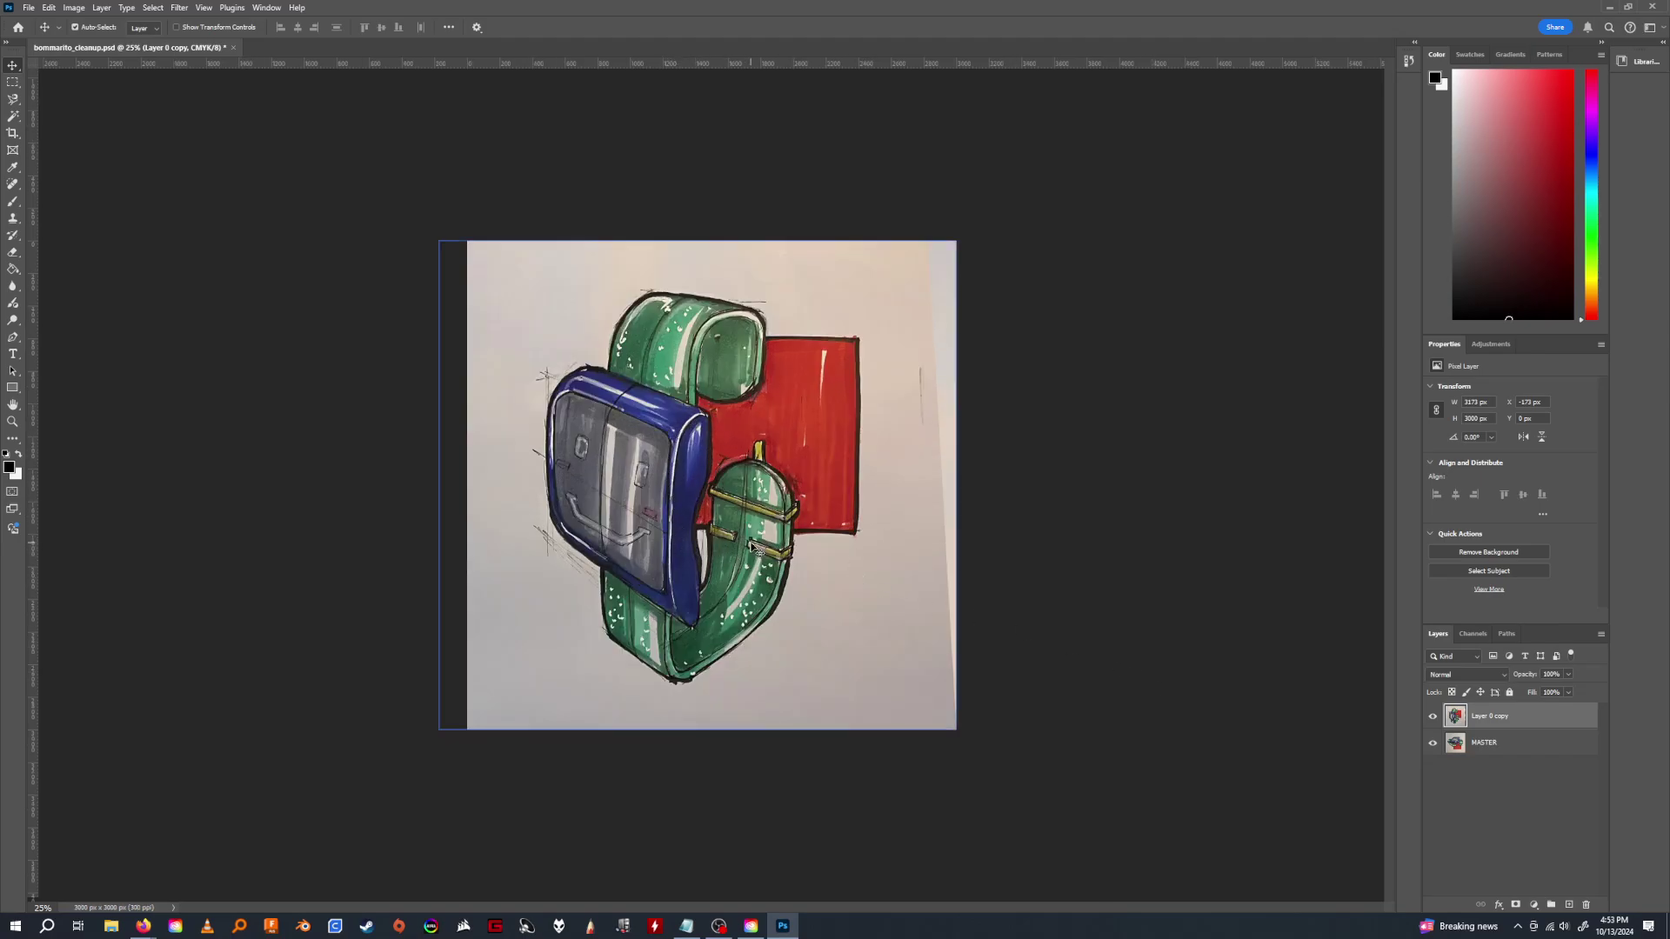
Add a Levels adjustment layer above the straightened duplicate layer and activate its white point eyedropper.
key("z")
mouse_move(722, 532)
left_mouse_down()
mouse_move(778, 526)
mouse_move(741, 525)
left_mouse_up()
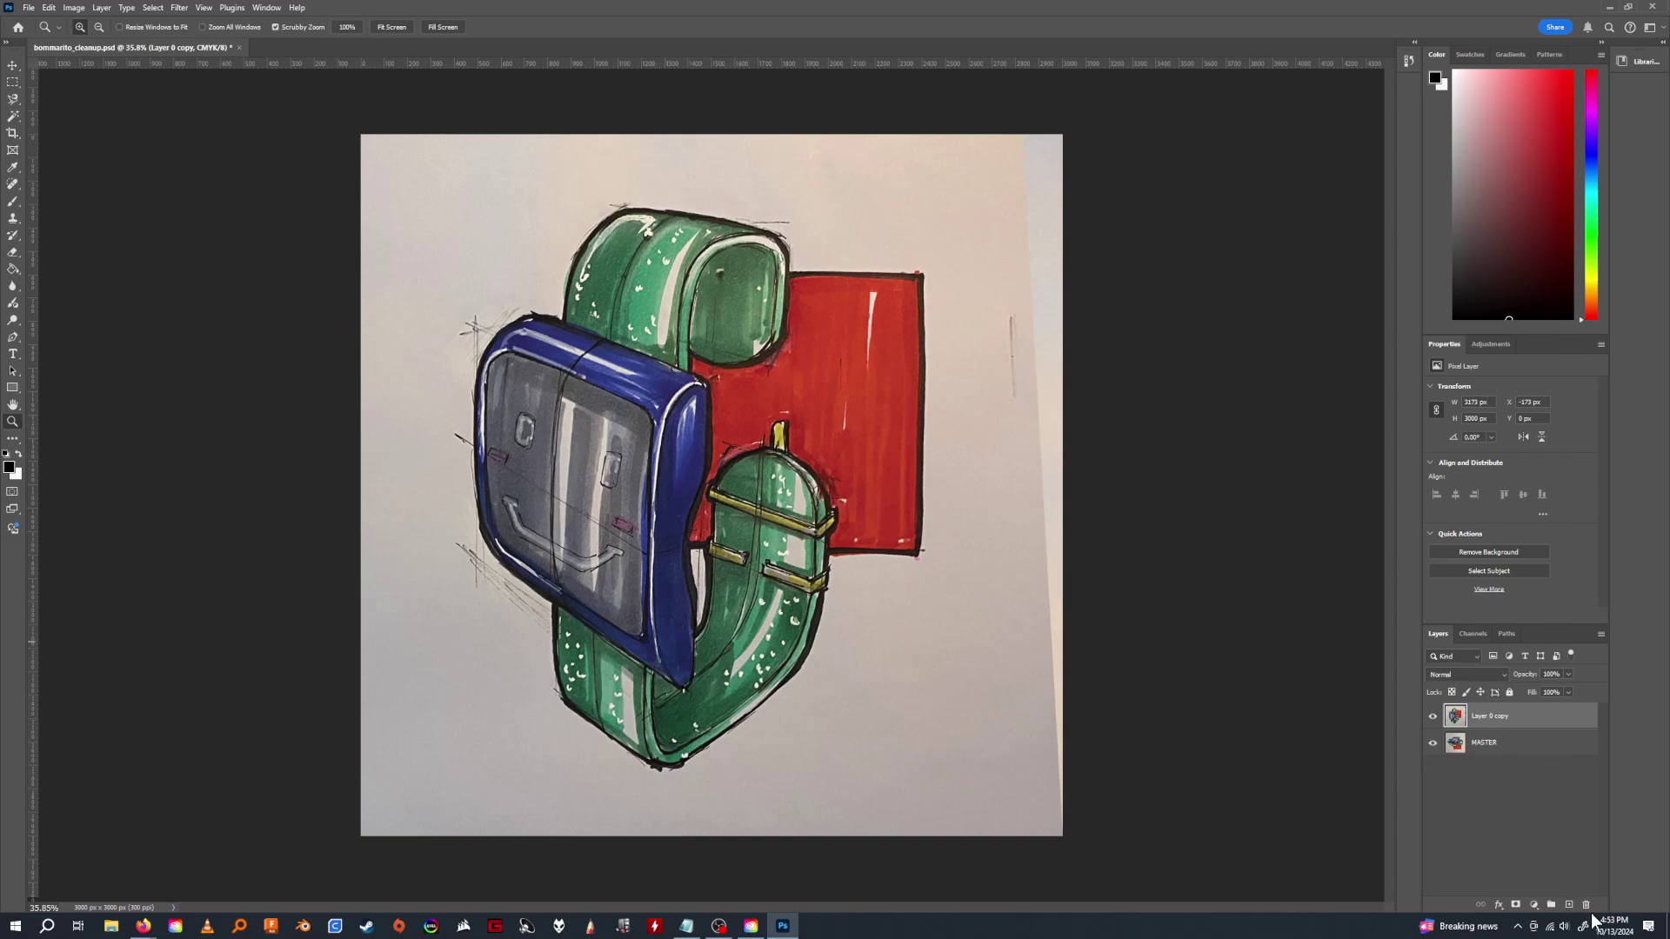
left_click(1534, 906)
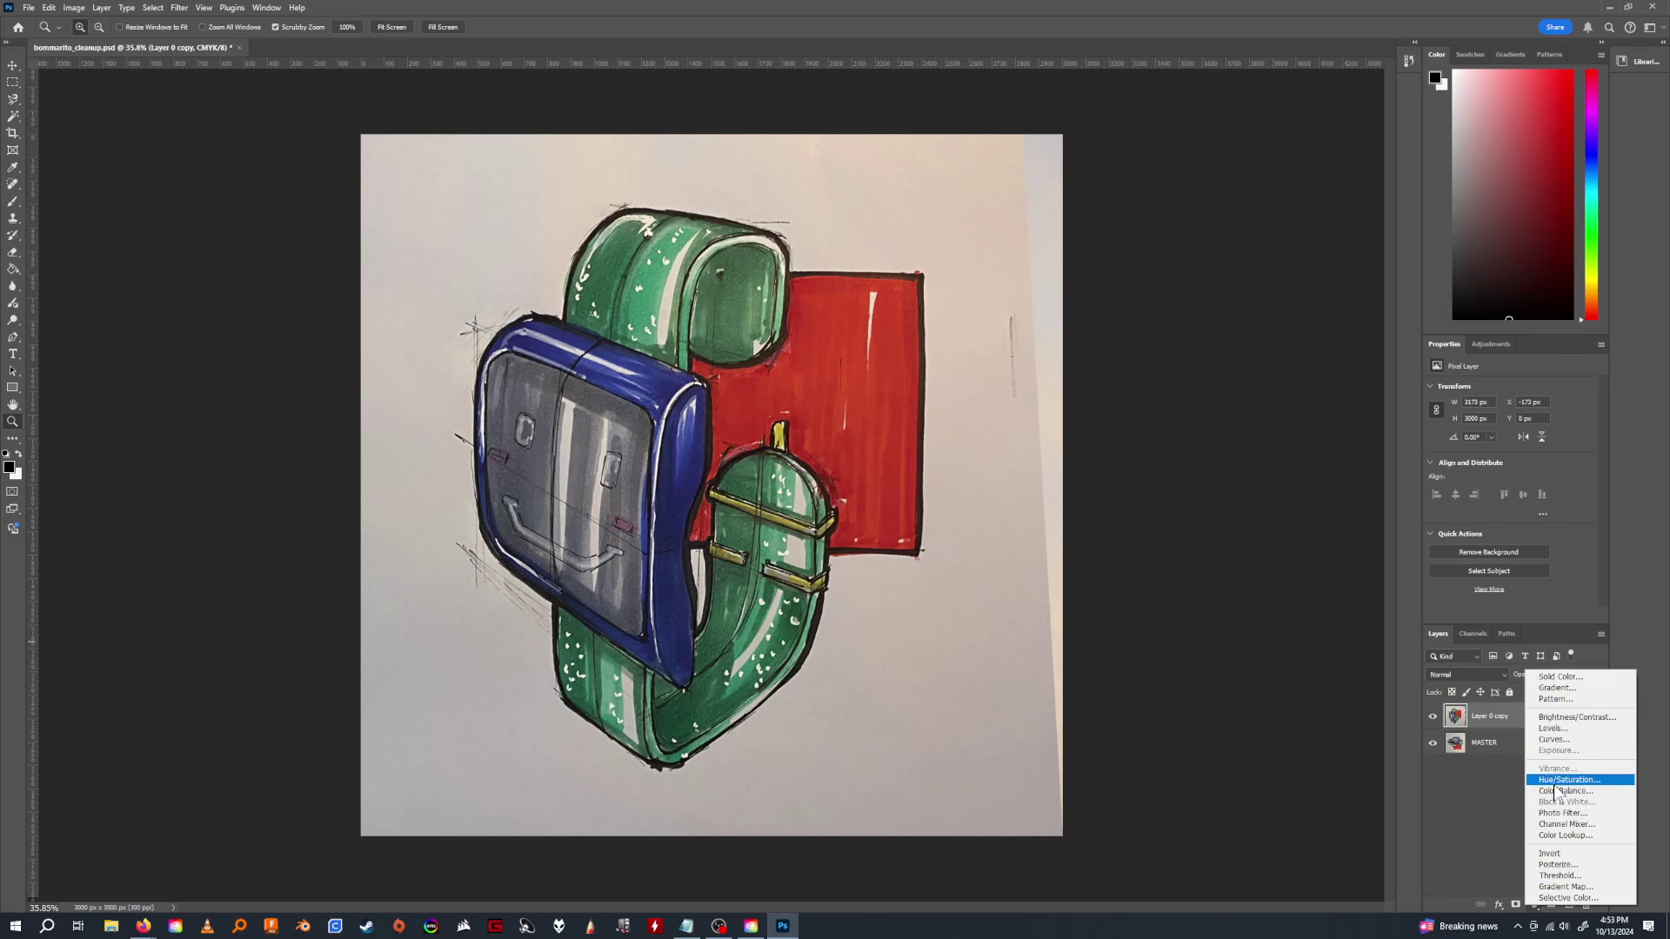
left_click(1461, 788)
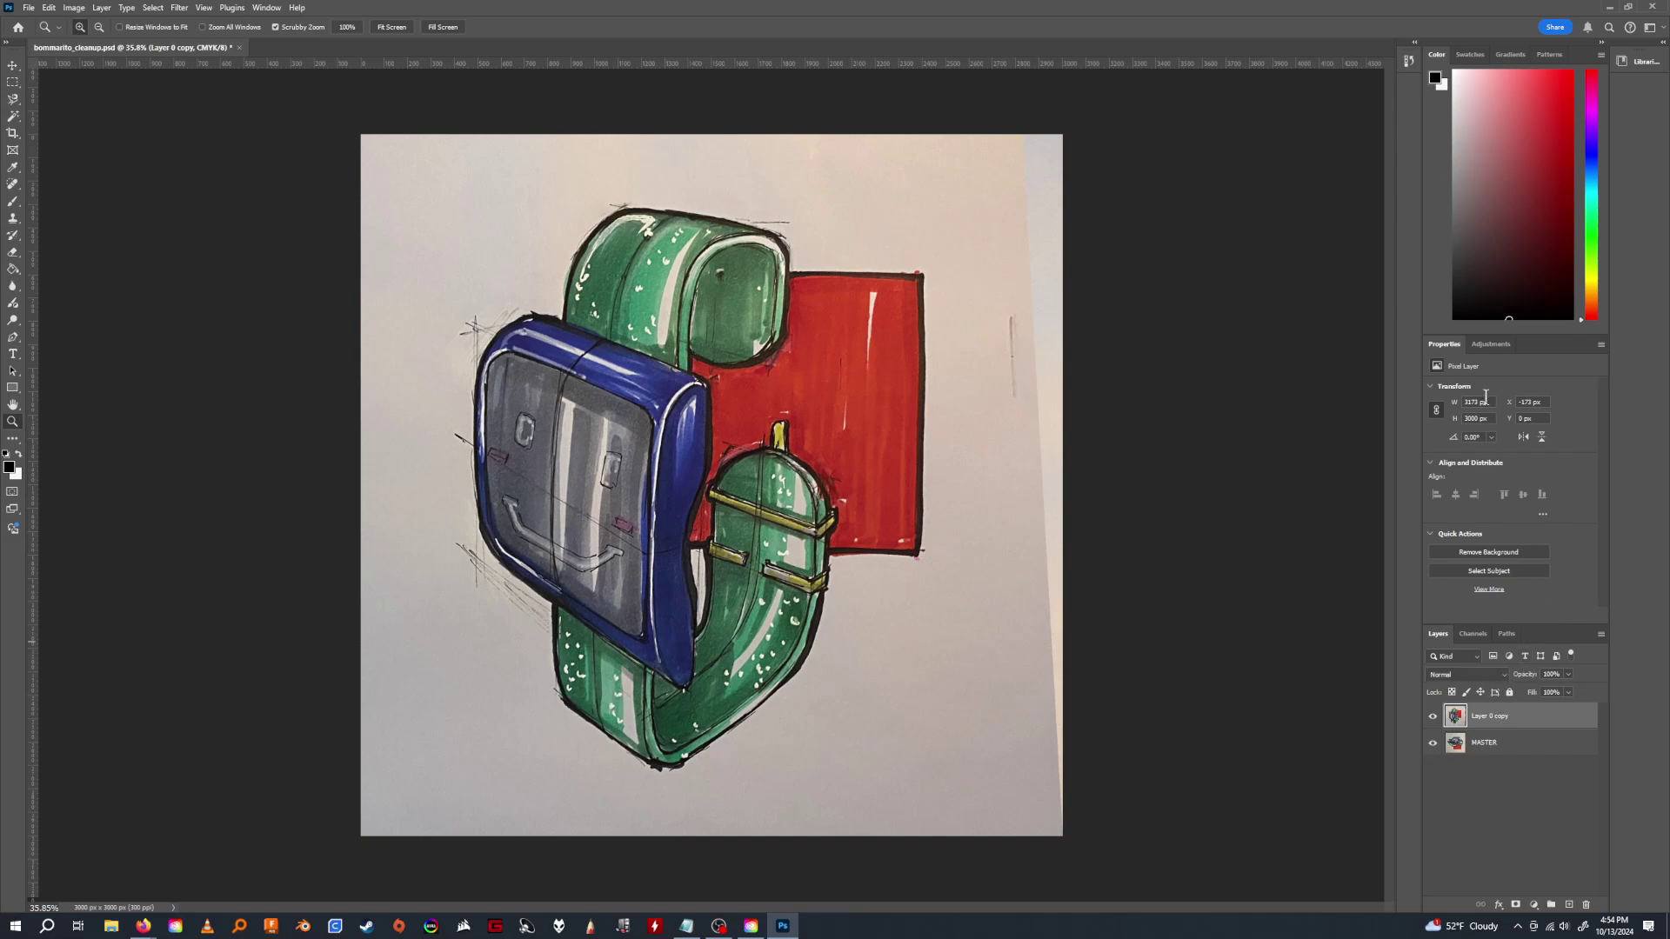
left_click(1535, 908)
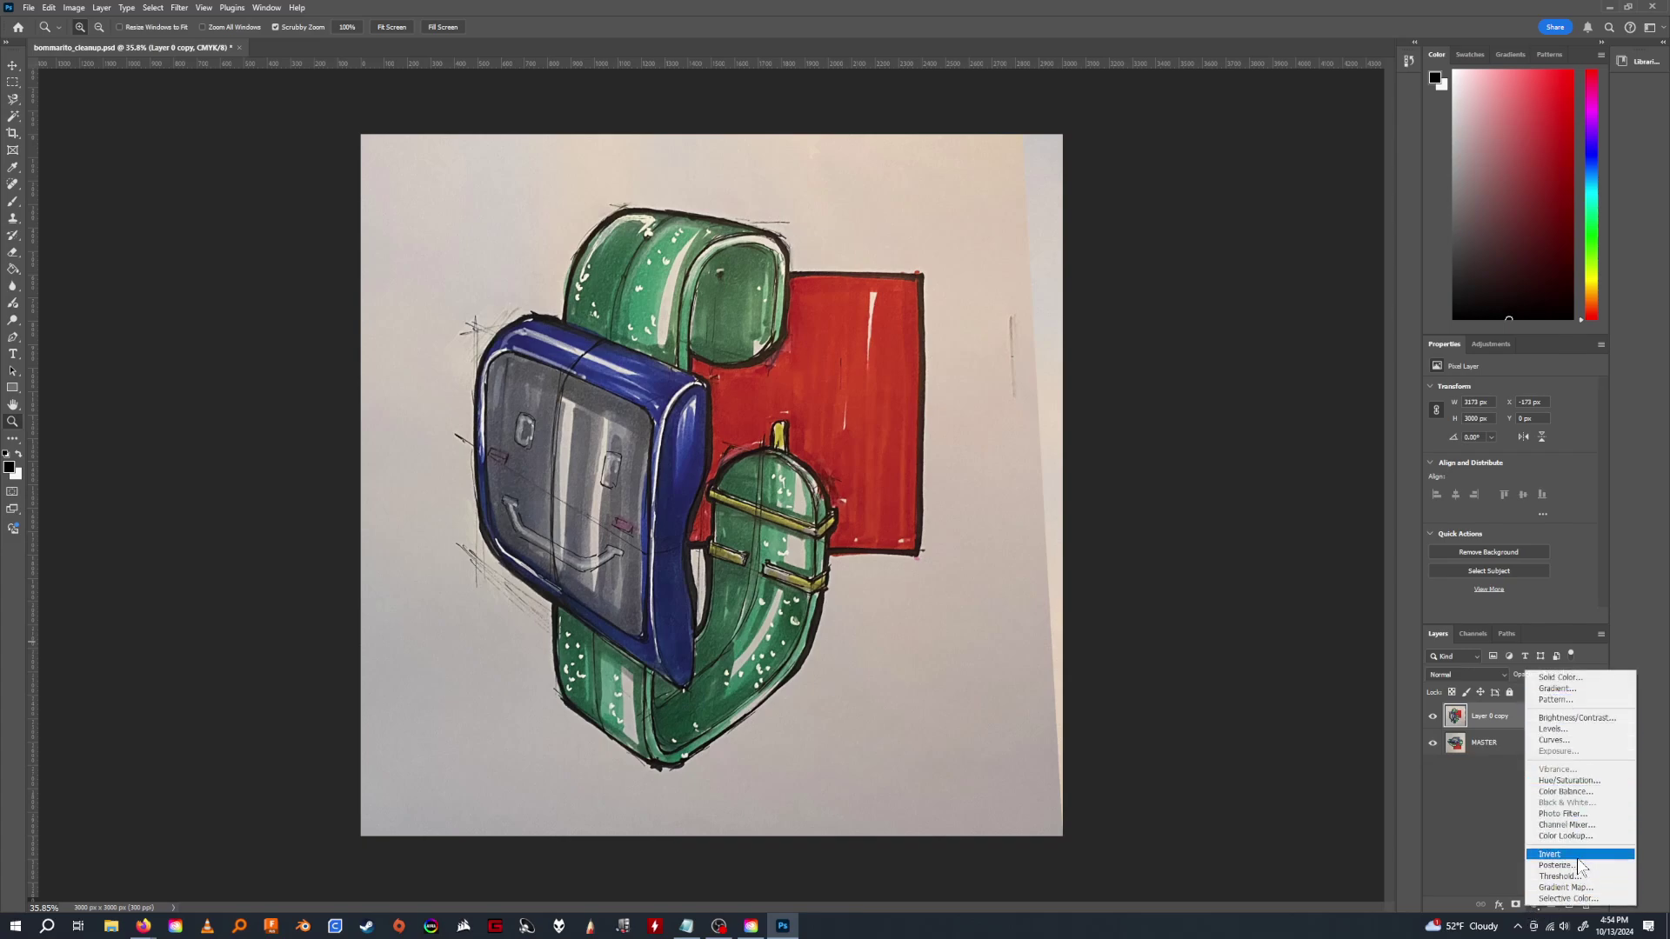
left_click(1576, 731)
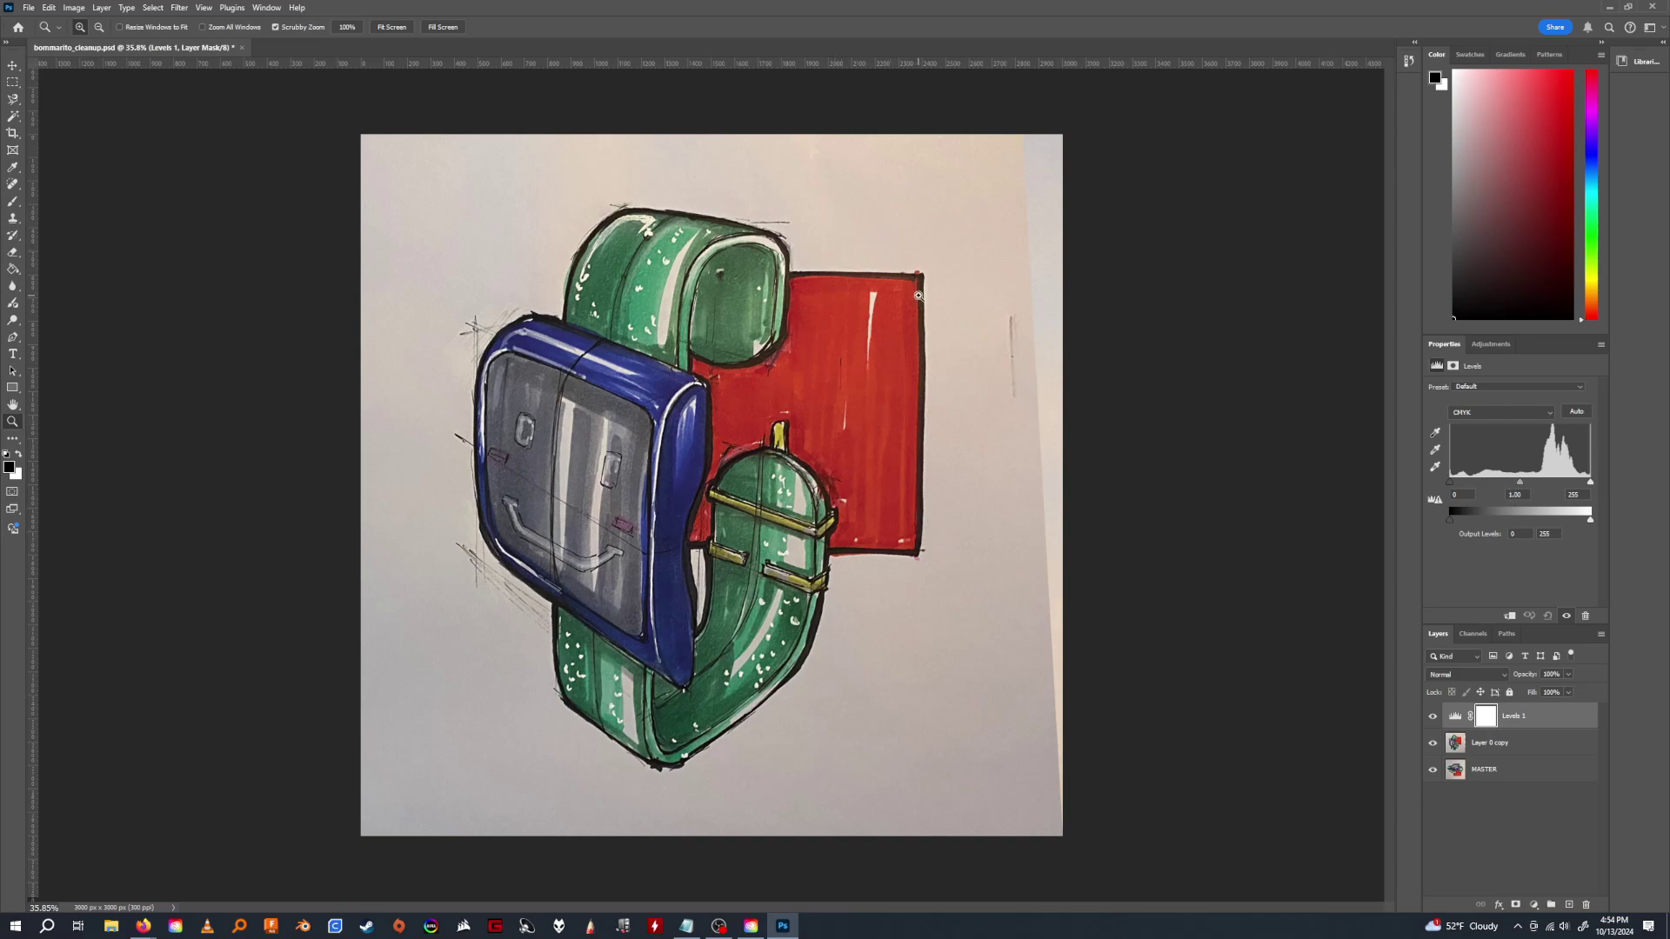
left_click(1435, 467)
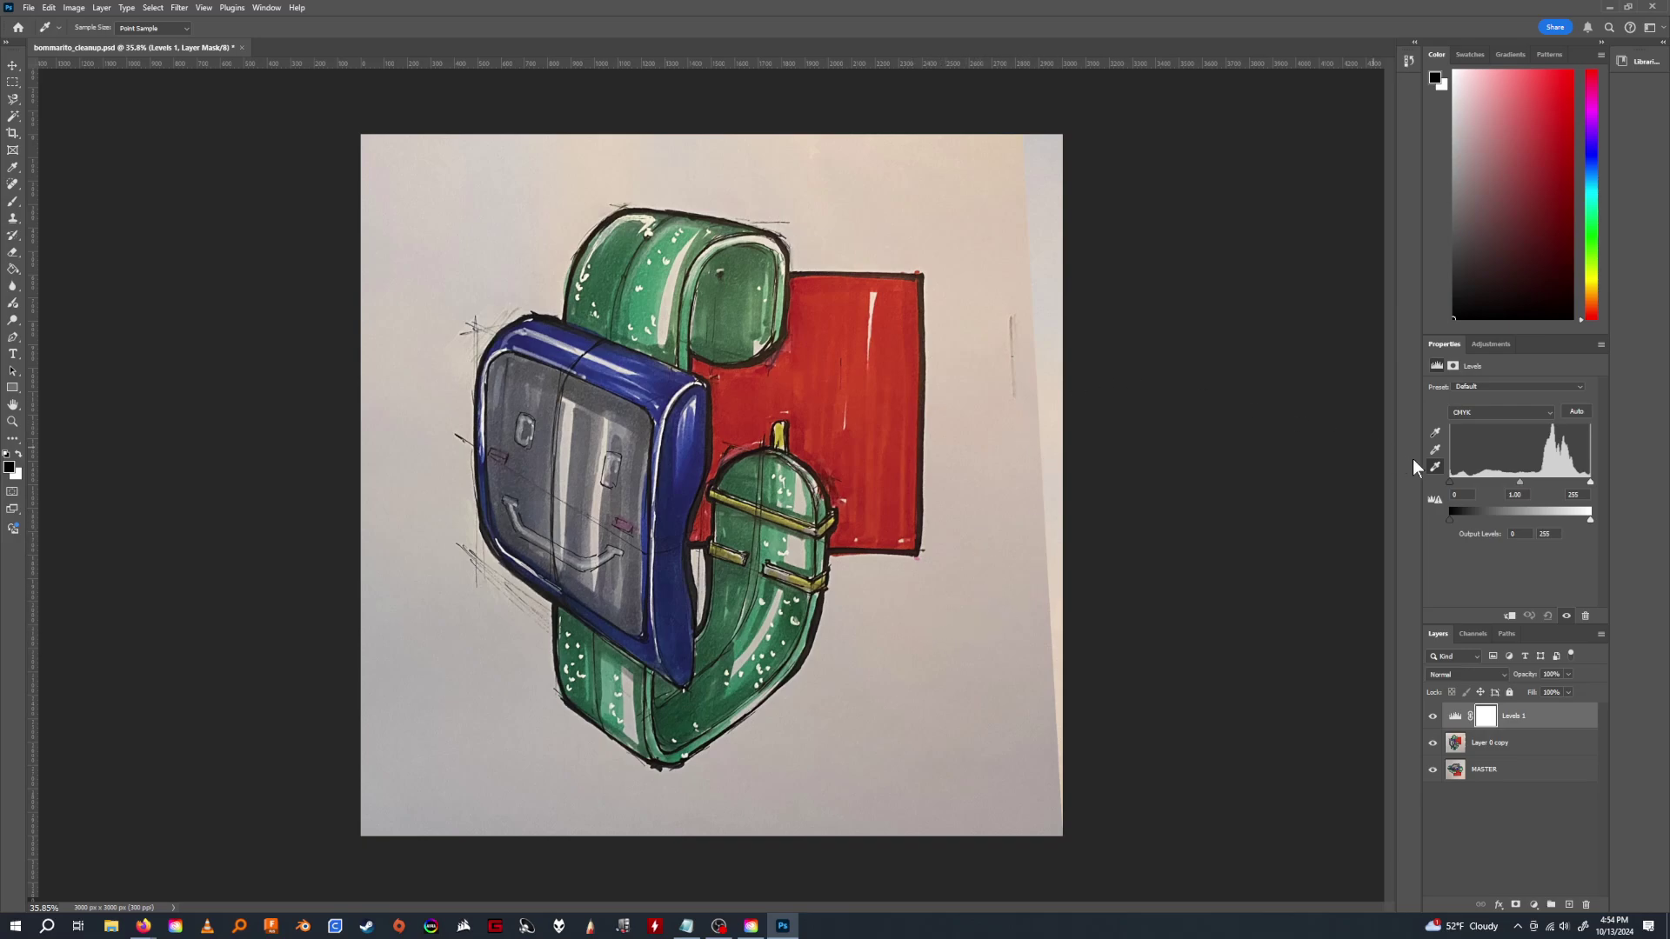
left_click(1436, 468)
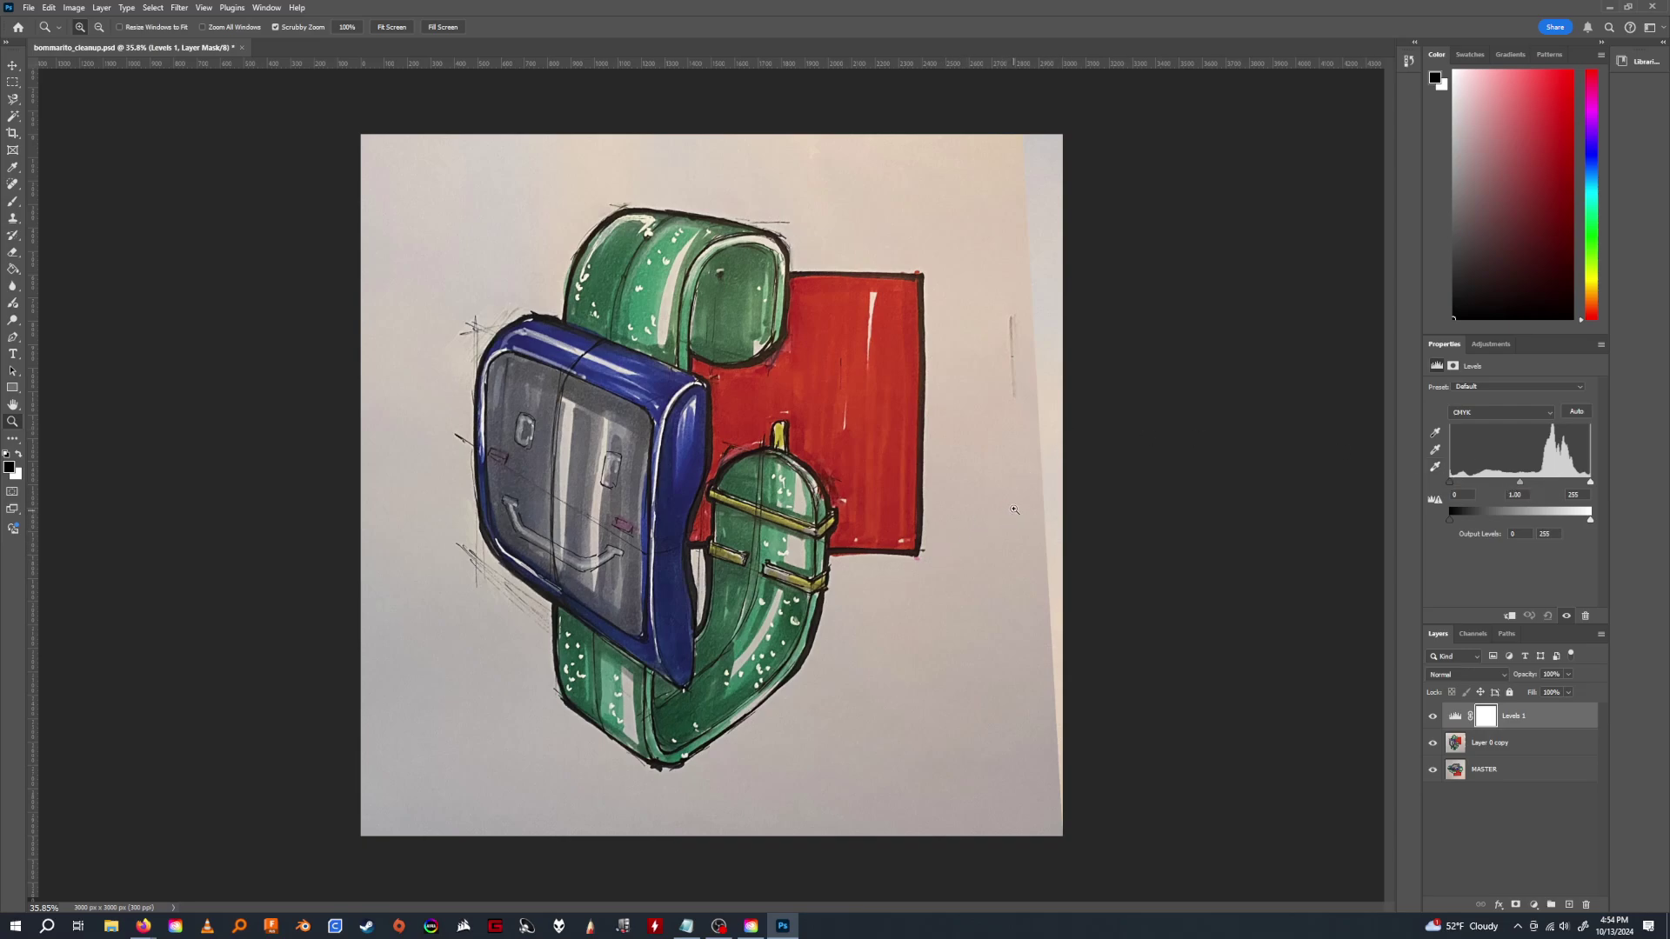
left_click(1436, 467)
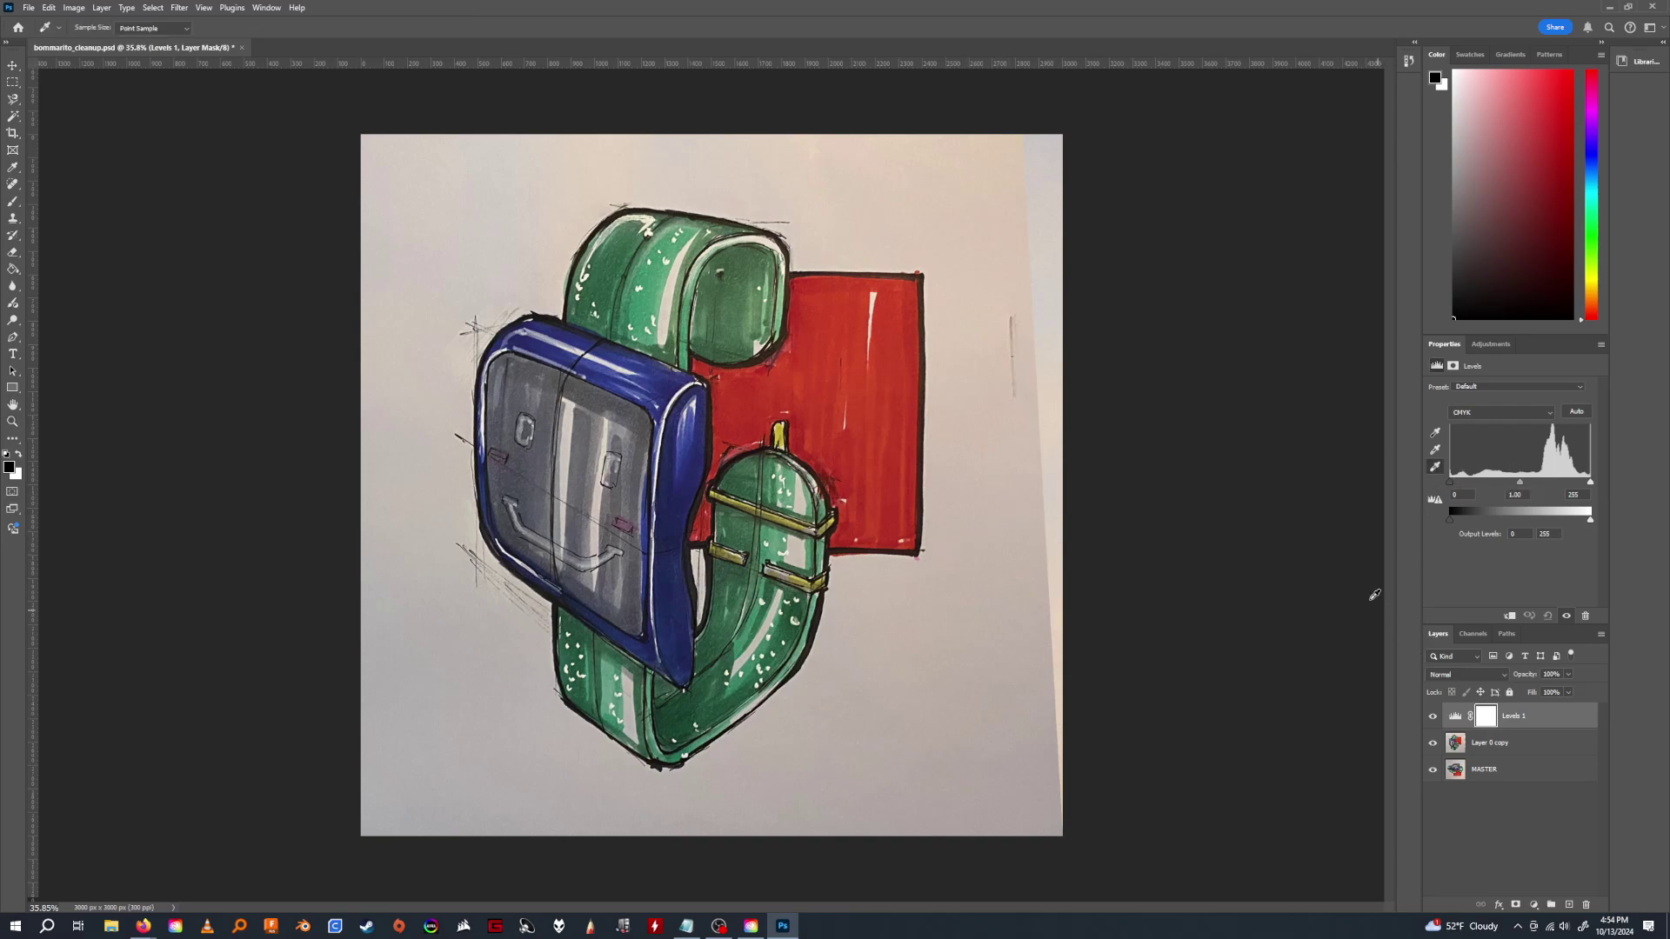
Try white point samples on the paper near the upper-right corner and below the watch's lower-left strap, and undo them.
left_click(975, 171)
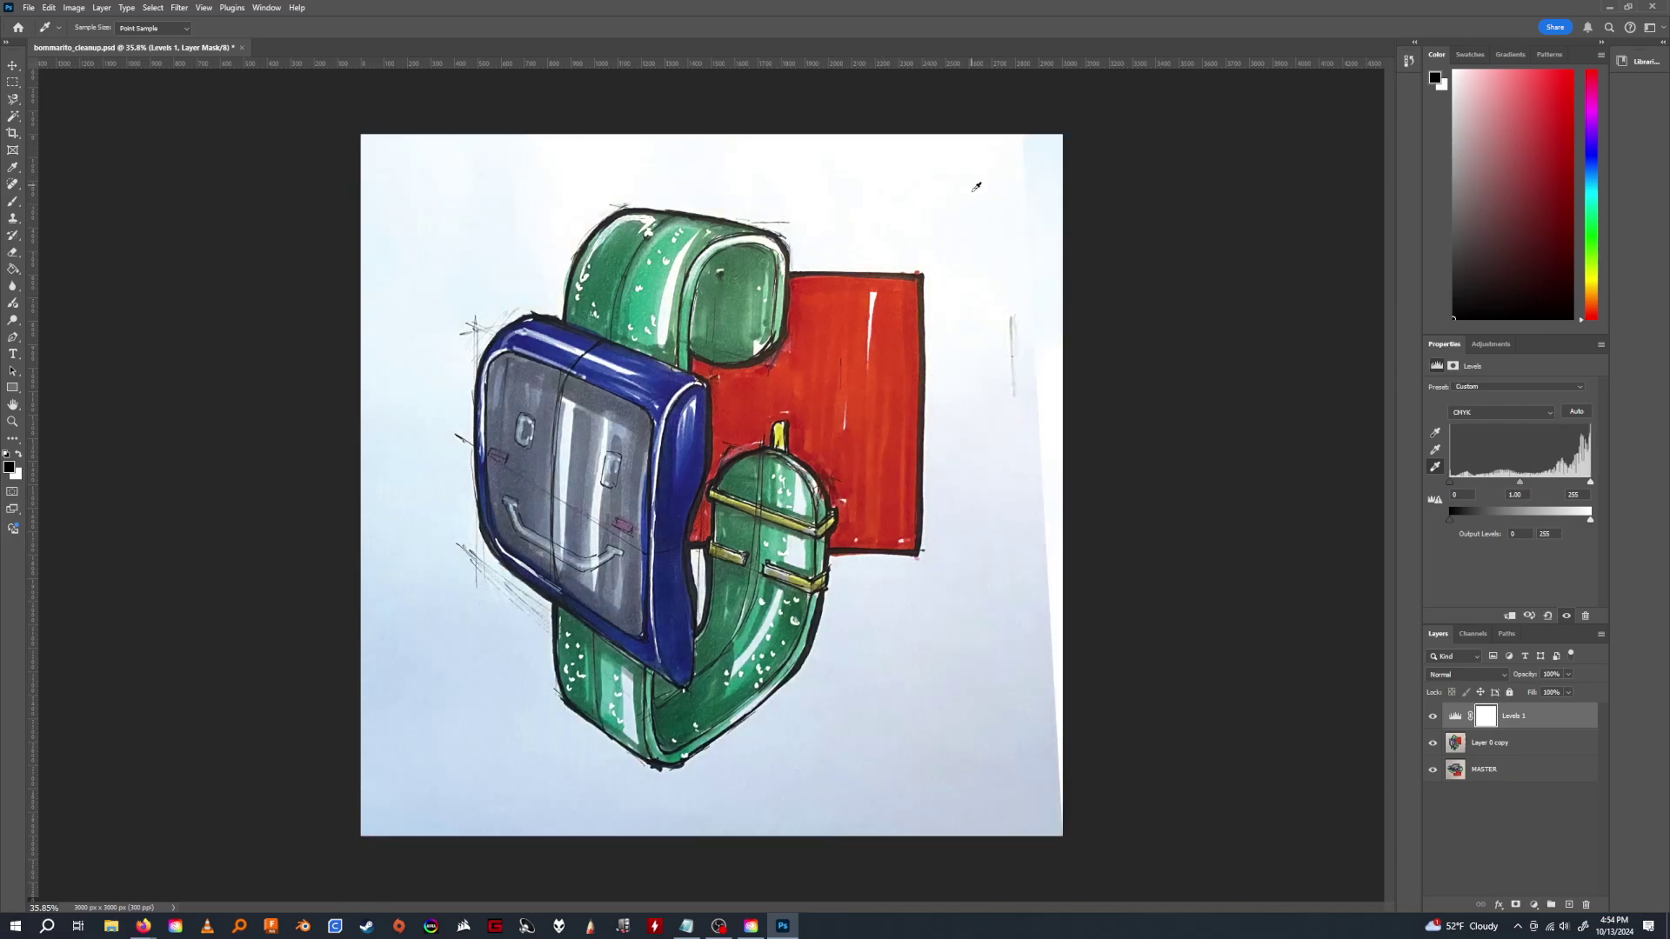
left_click(559, 743)
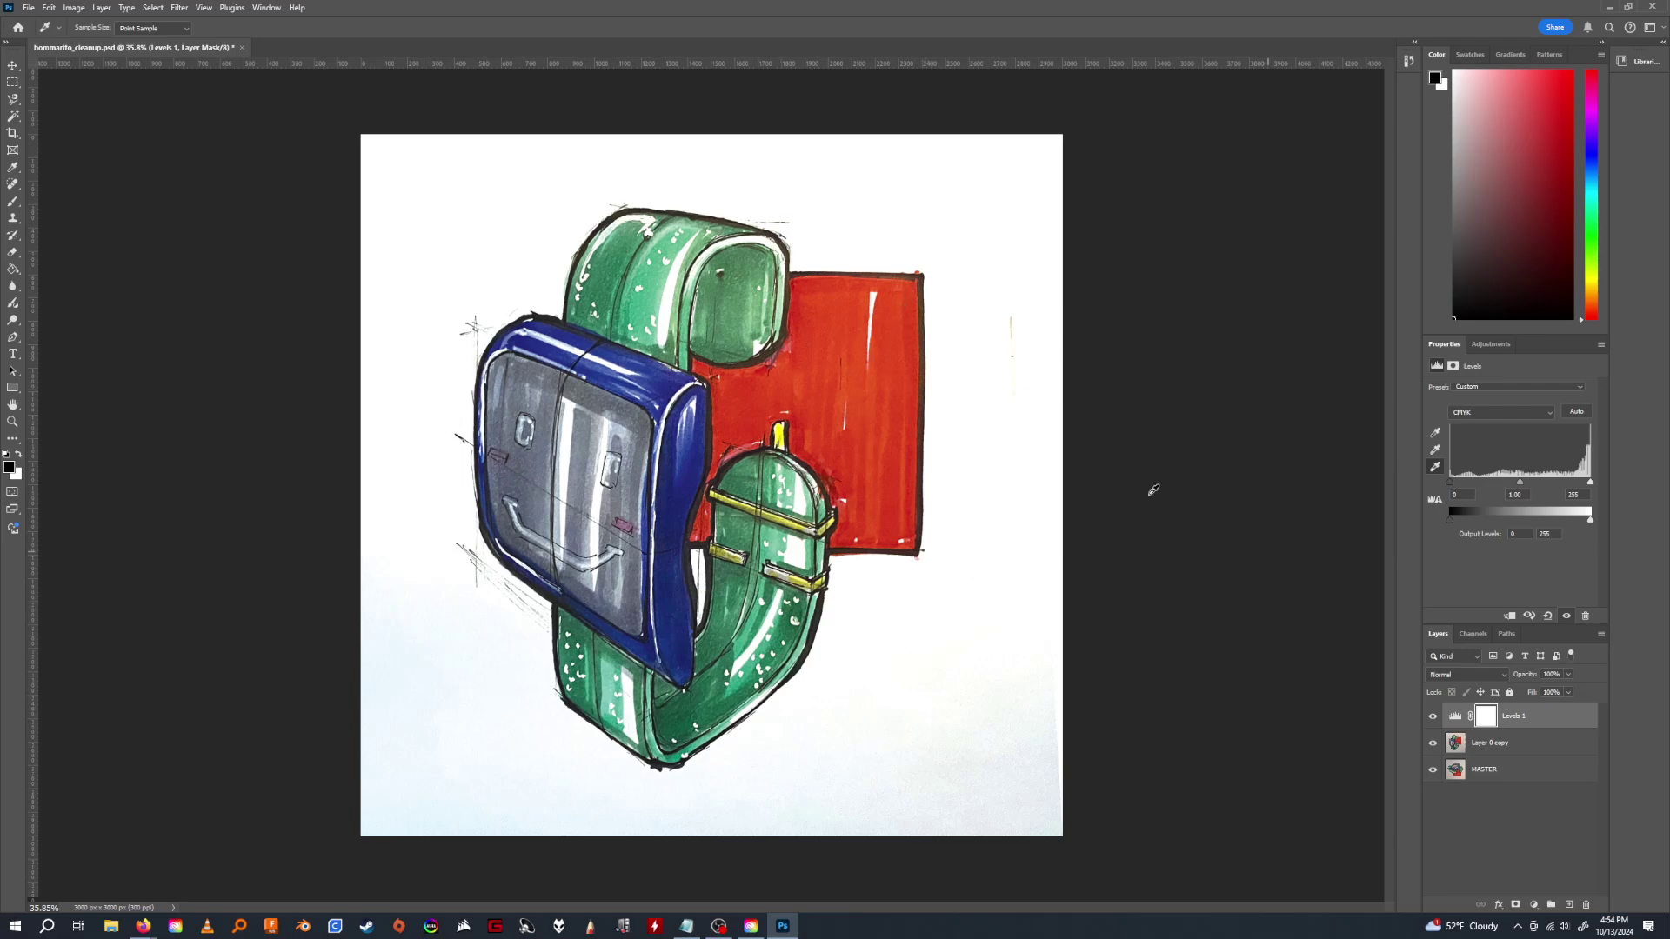
key("ctrl+z")
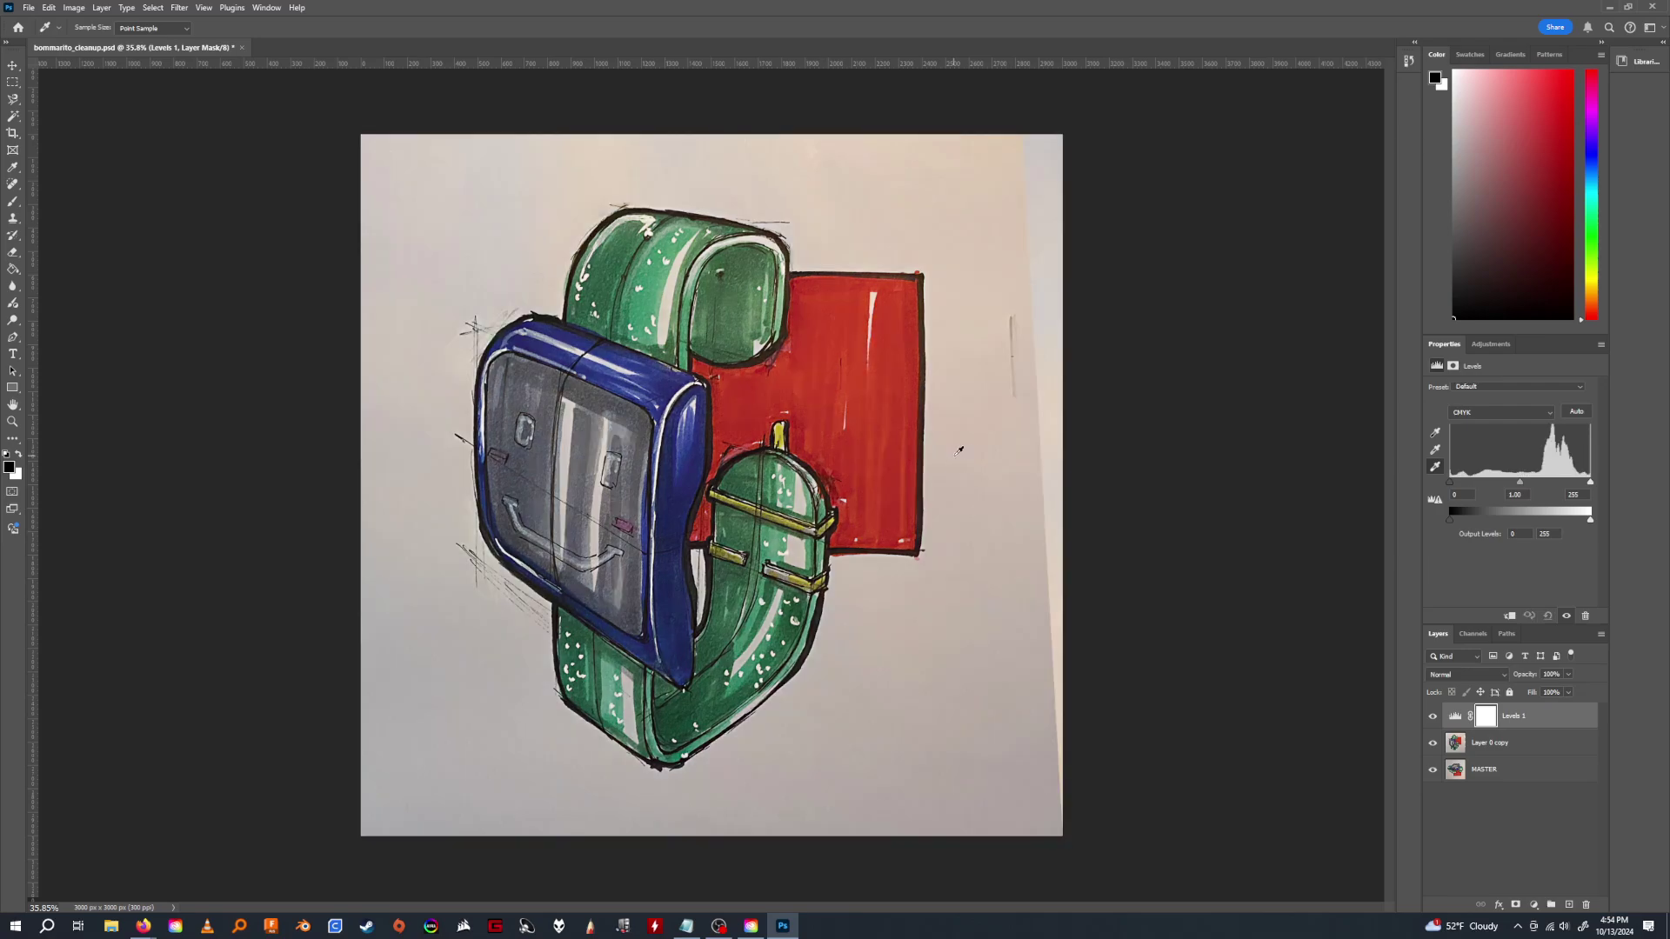
Whiten the paper by sampling the white point on the bluish strip near the upper-right edge and on the lower-left background.
left_click(1047, 216)
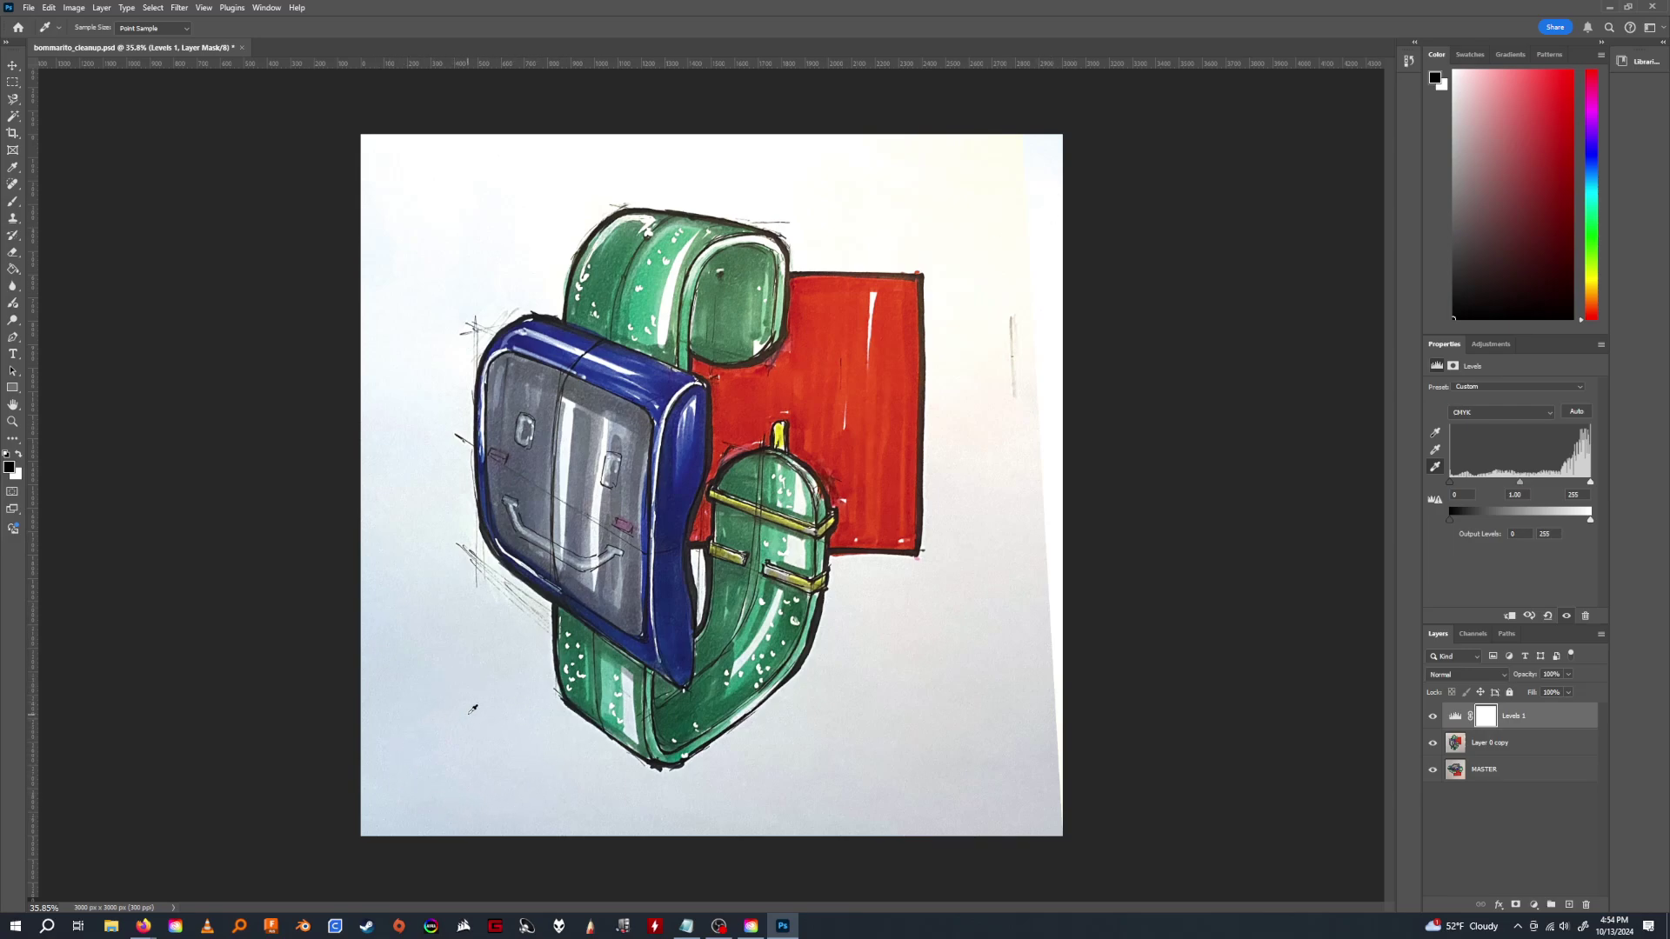
left_click(428, 763)
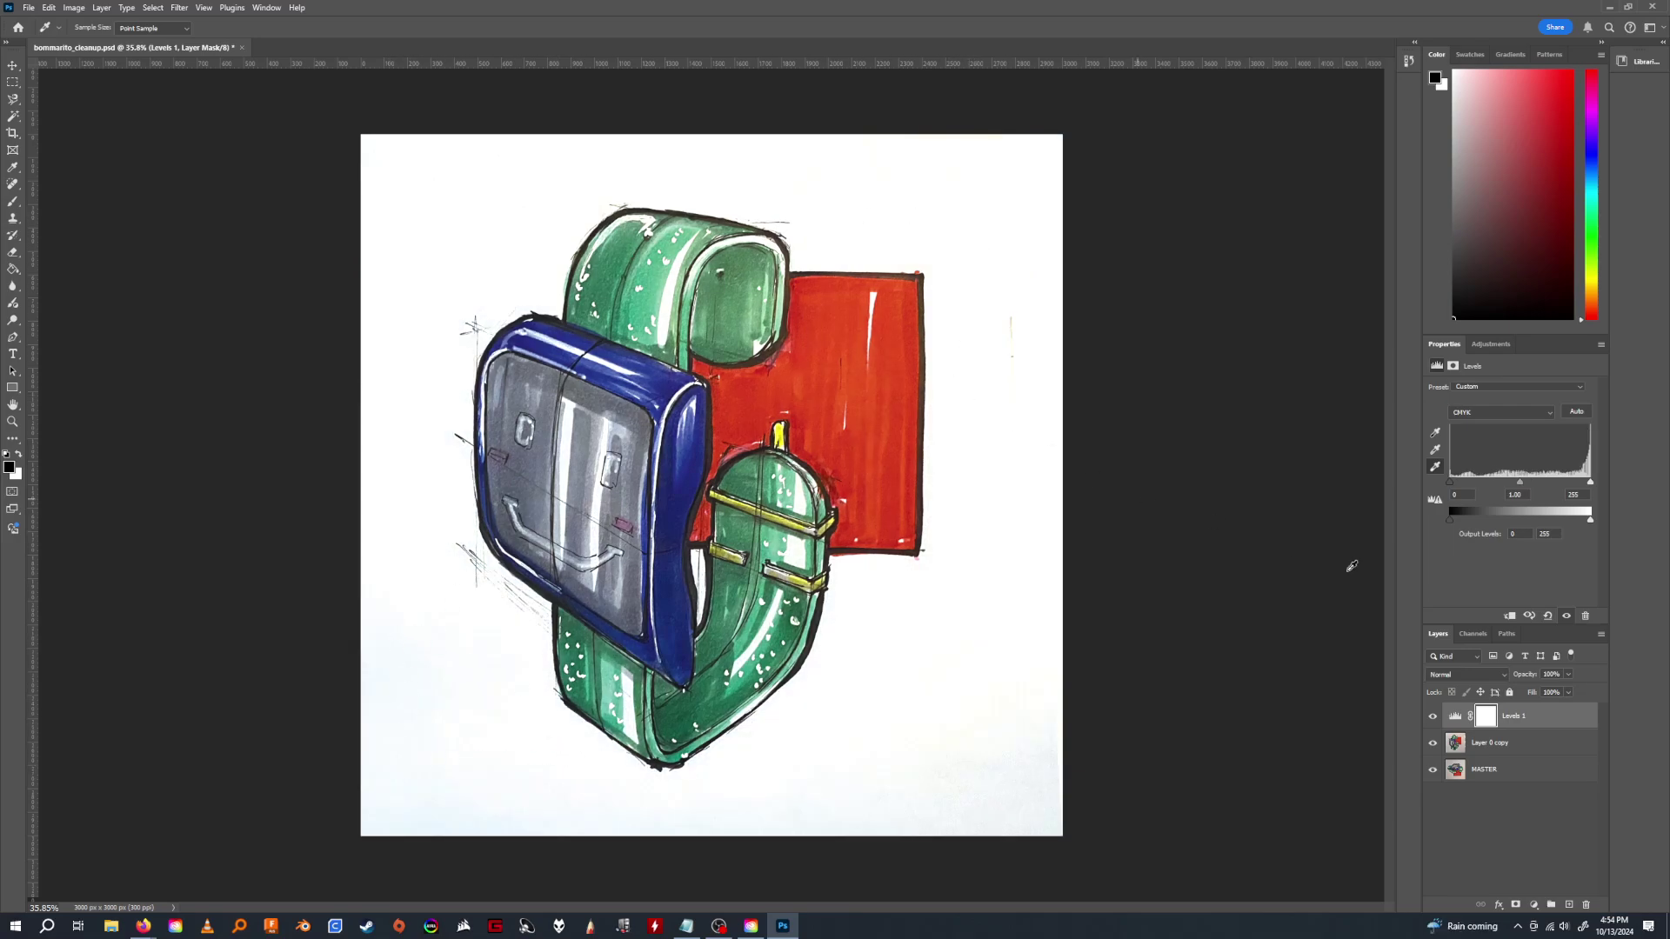
Set the Levels black point on the dark outline at the red panel's upper-right edge and compare the artwork with and without the adjustment.
left_click(924, 285)
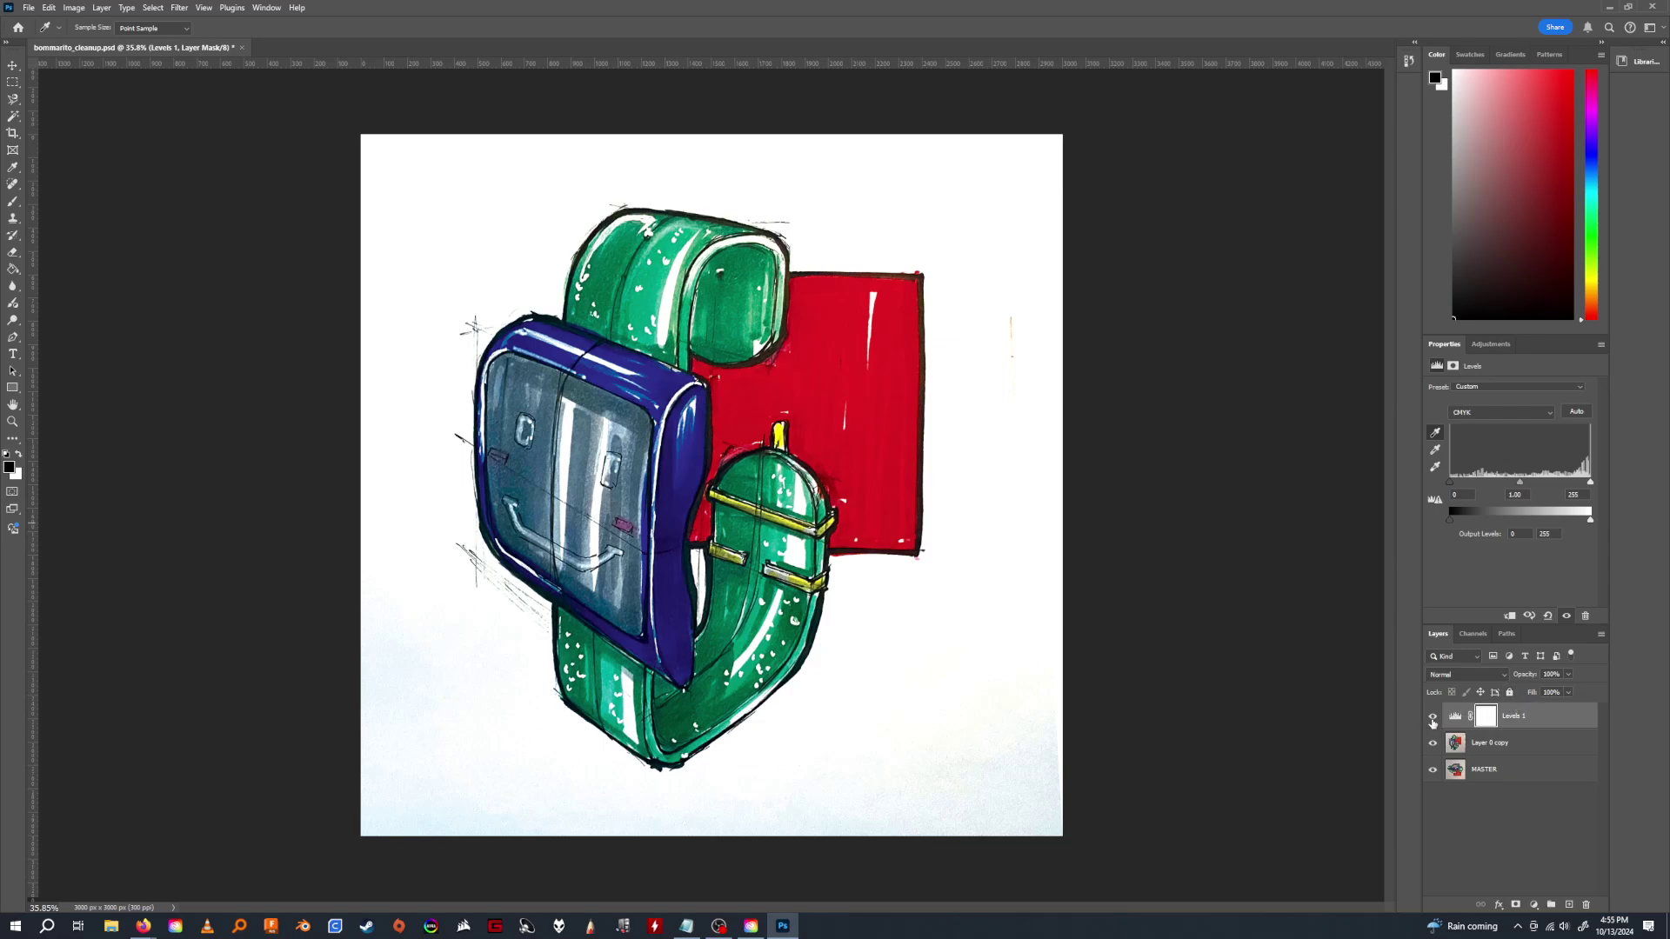
left_click(1434, 717)
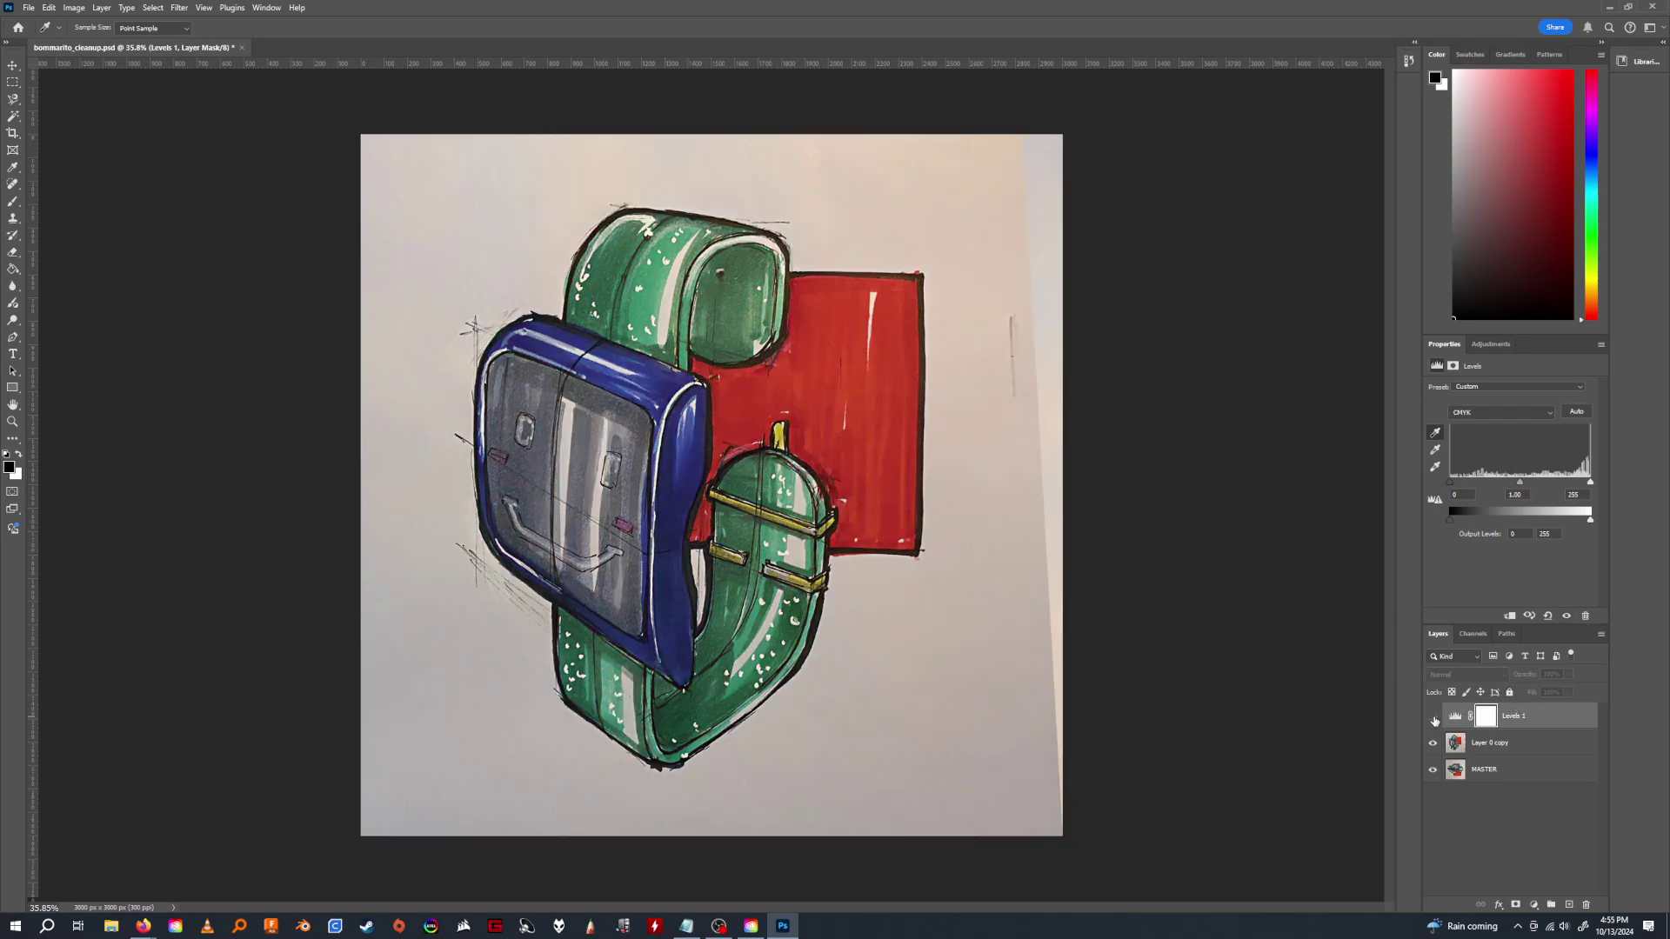
left_click(1434, 717)
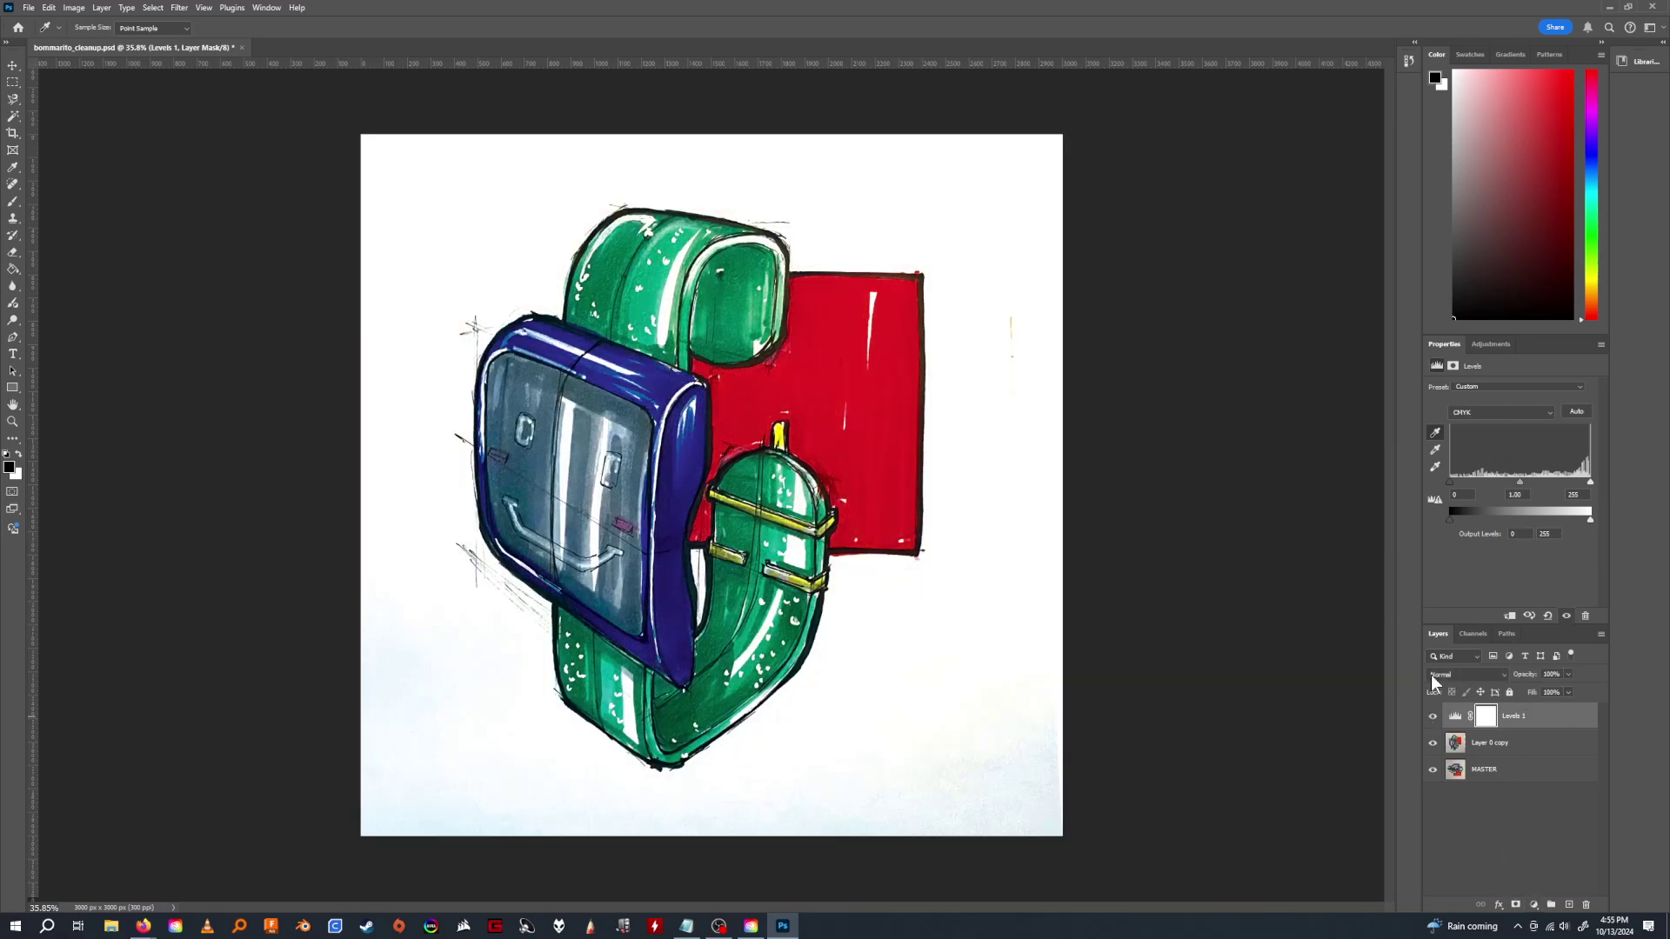
Hide the first Levels layer, add a second Levels adjustment above it, and sample its gray point on the green strap below the gold band.
left_click(1433, 716)
left_click(1532, 905)
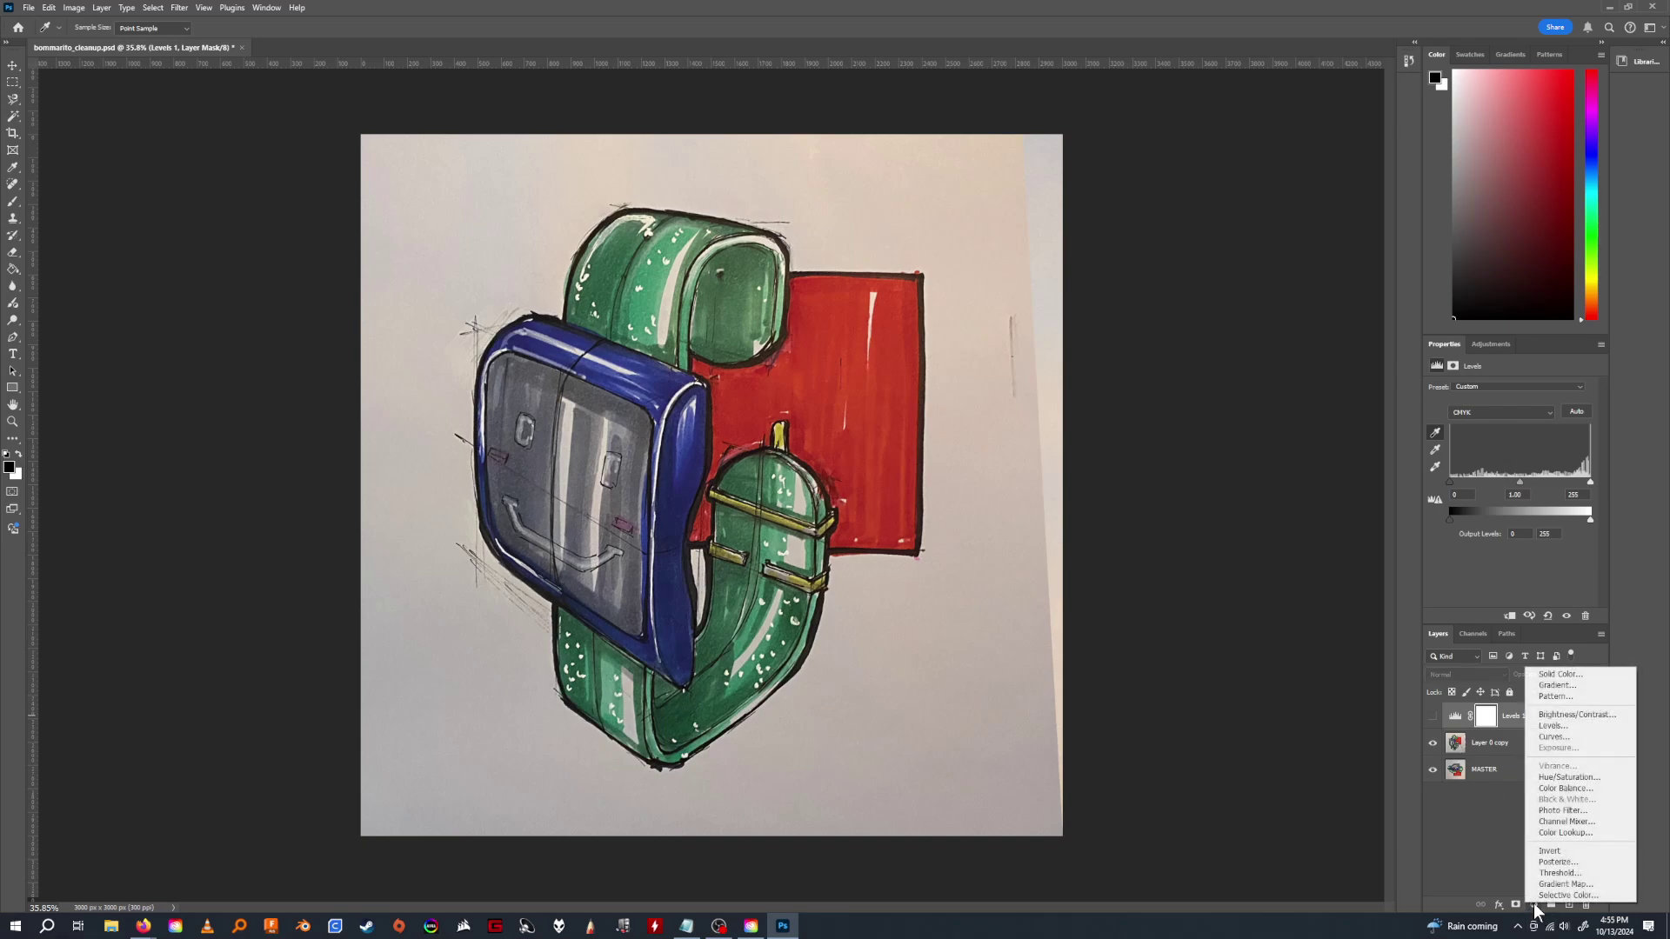
left_click(1574, 729)
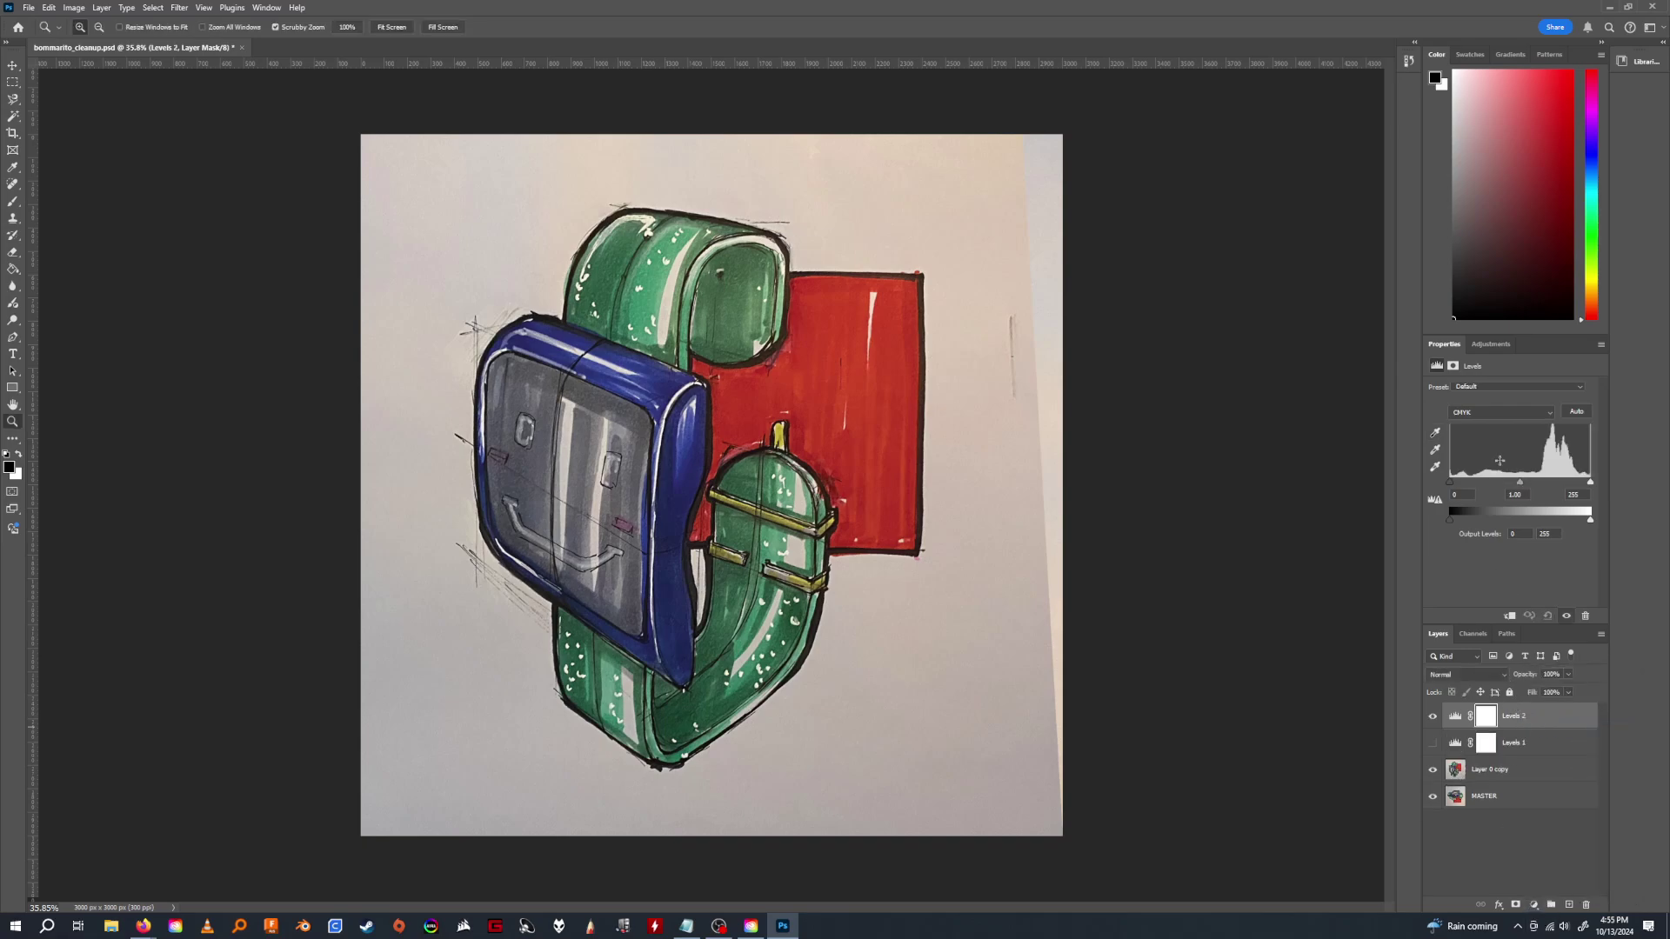
left_click(1435, 450)
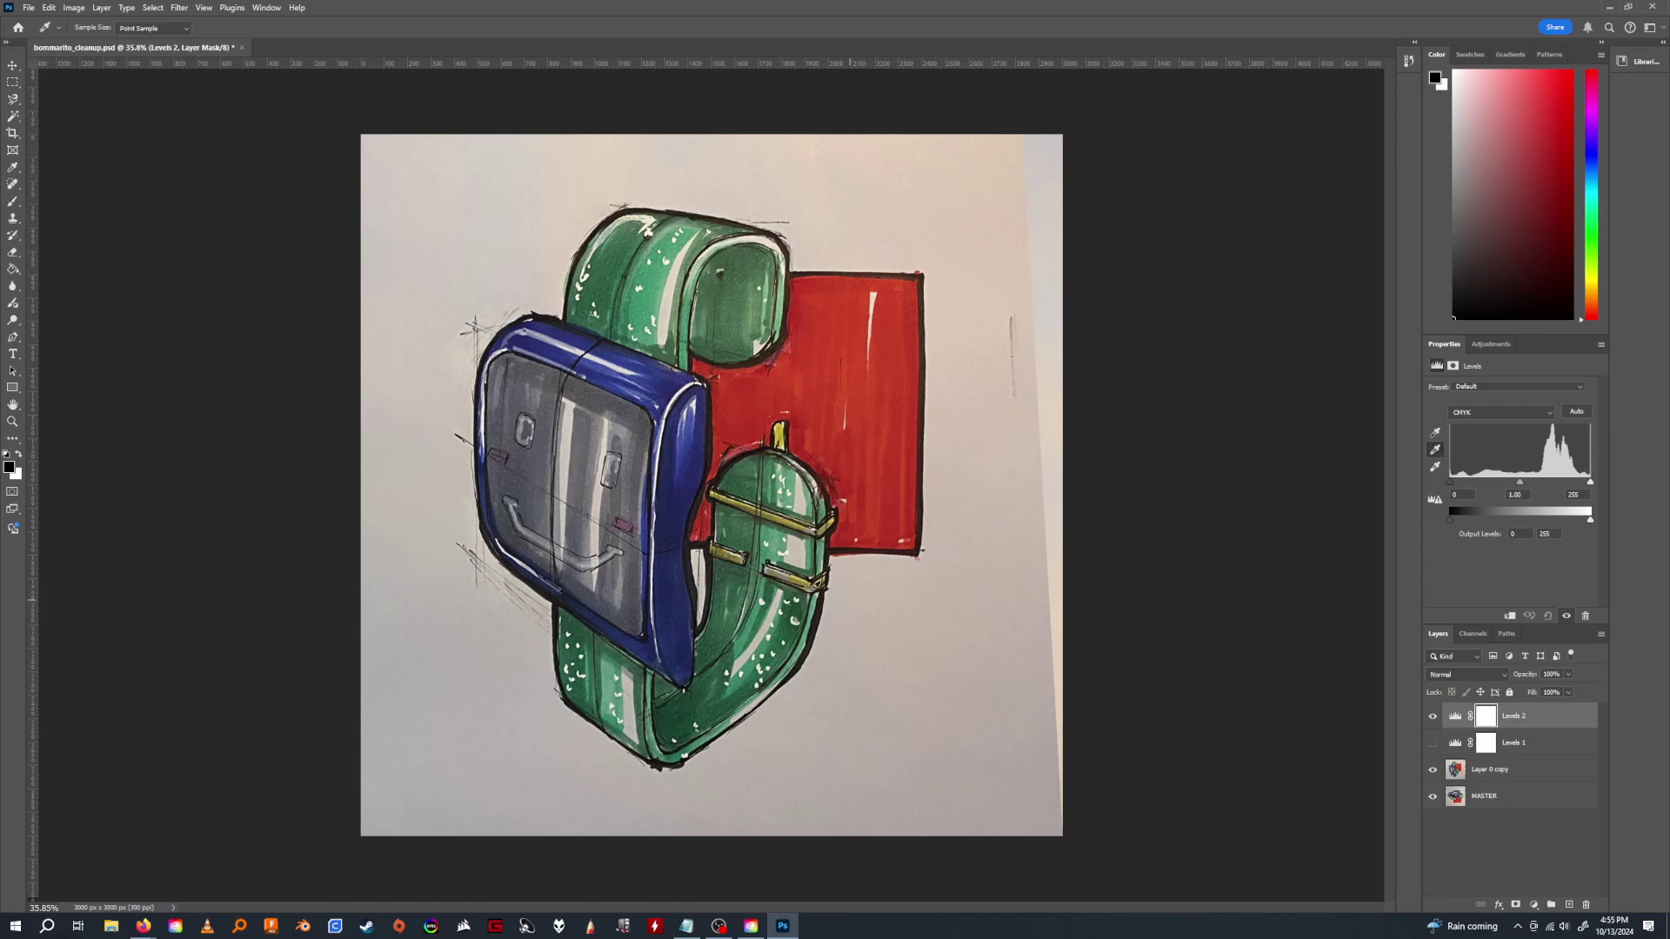
left_click(774, 541)
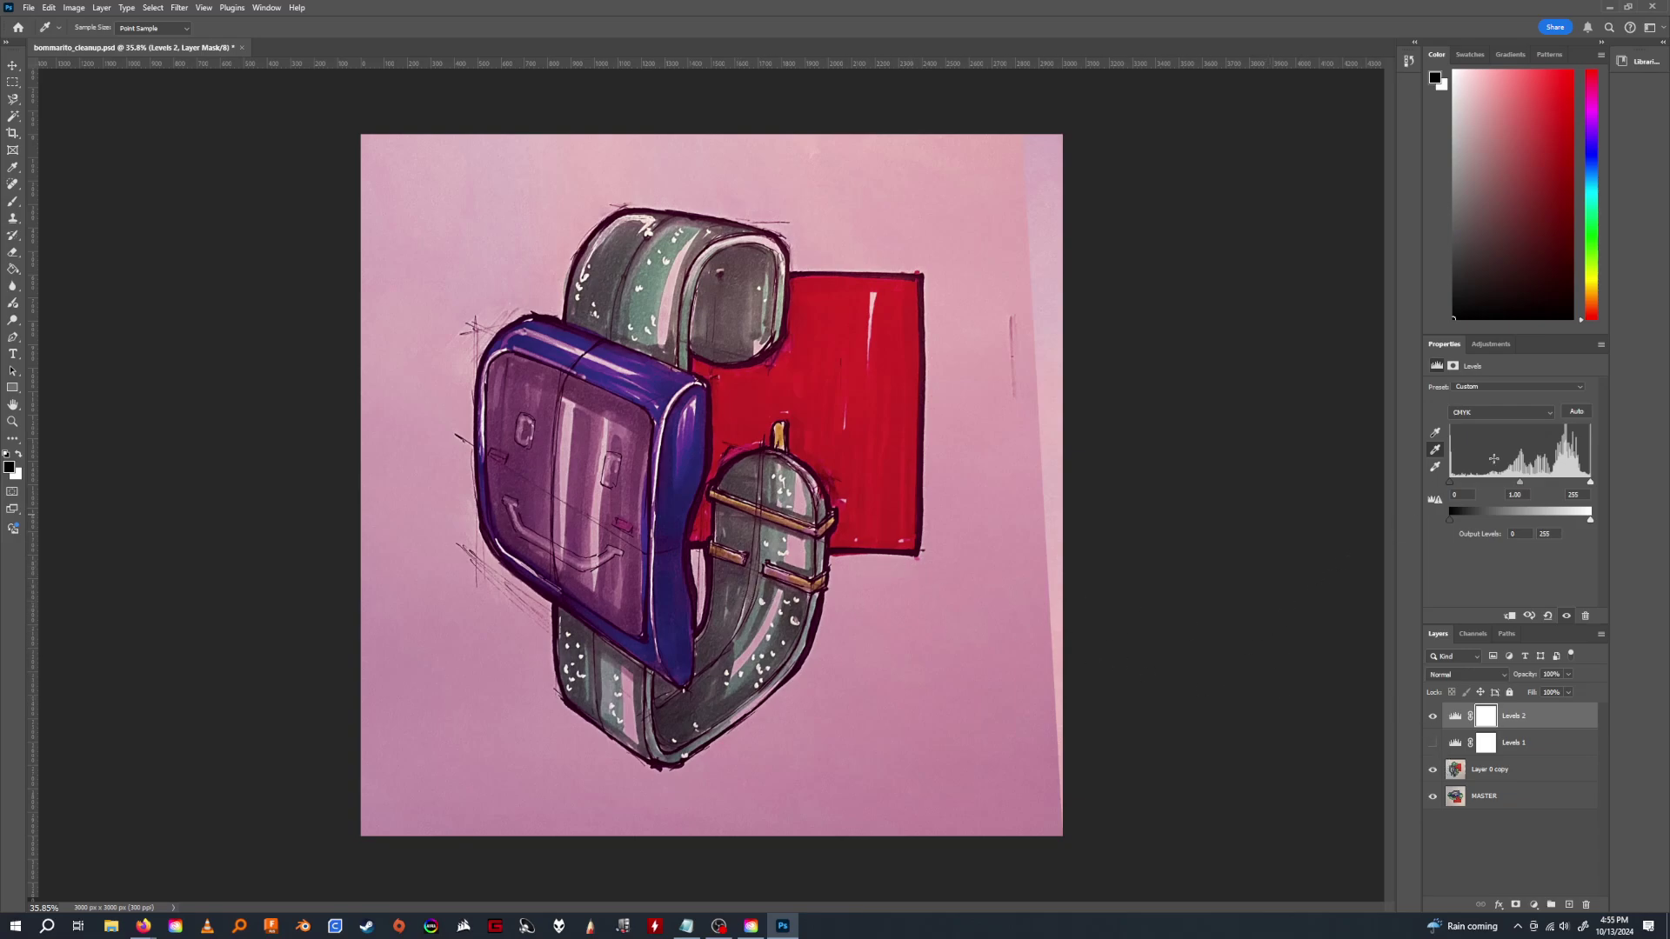
On the second Levels layer, sample the black point on the red panel's right outline and the white point on the paper below the panel.
left_click(1435, 432)
left_click(924, 440)
left_click(1435, 467)
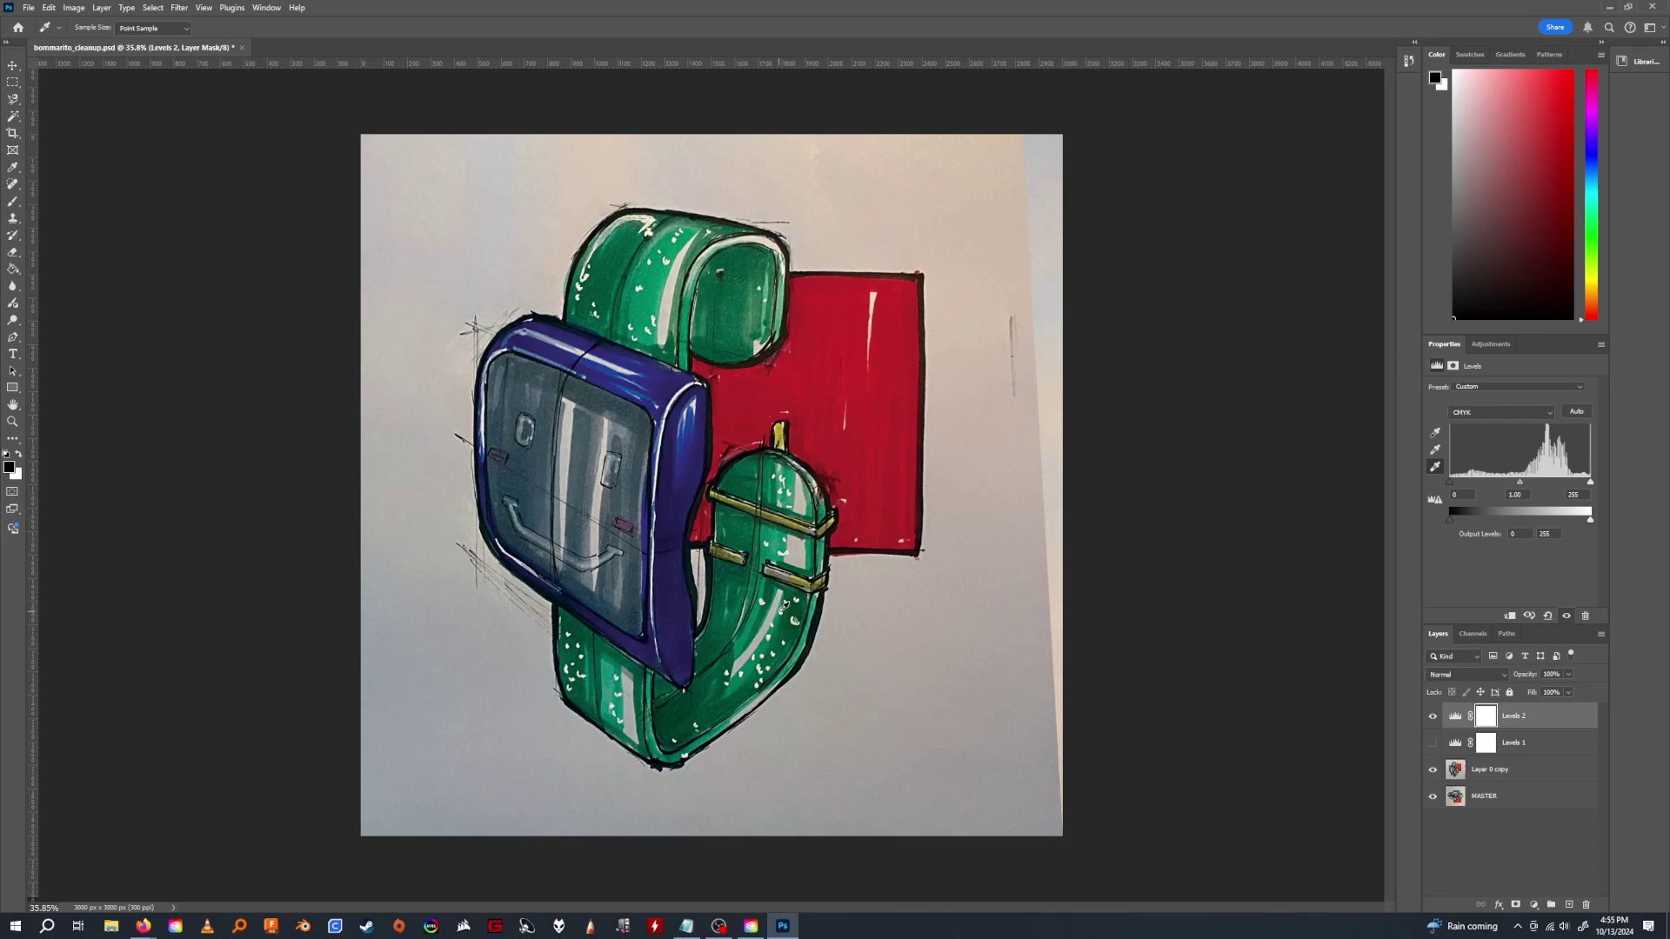
left_click(863, 603)
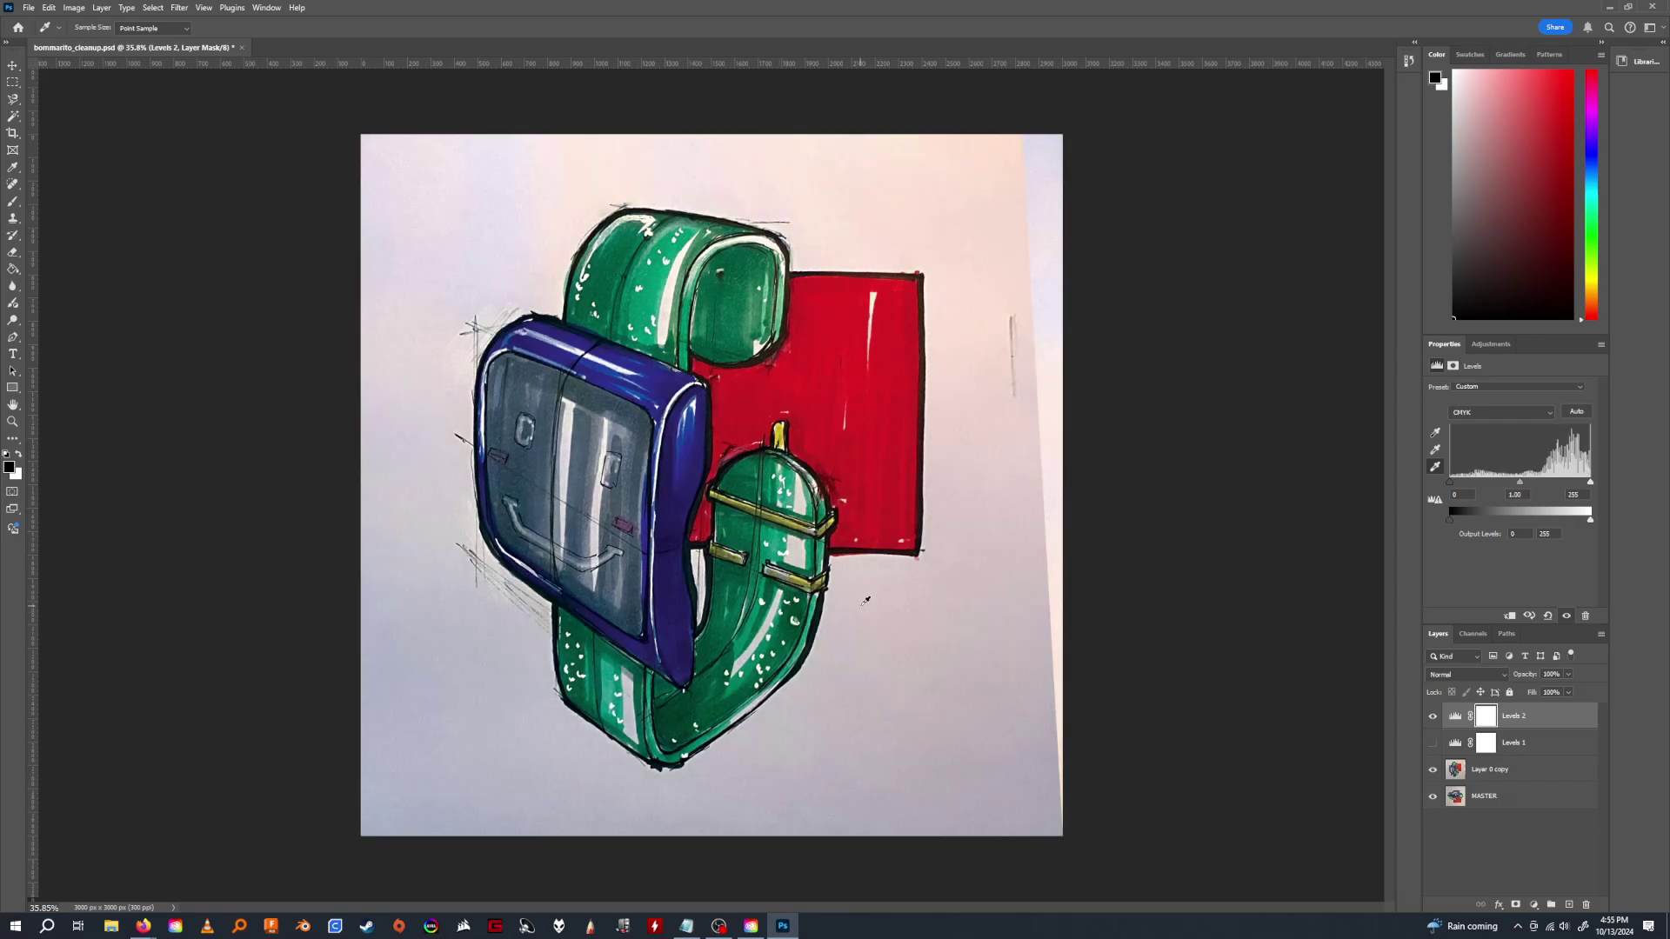
Compare the artwork with both Levels layers hidden, with both shown, and with only the first one shown.
left_click(1432, 718)
left_click(1433, 745)
left_click(1433, 744)
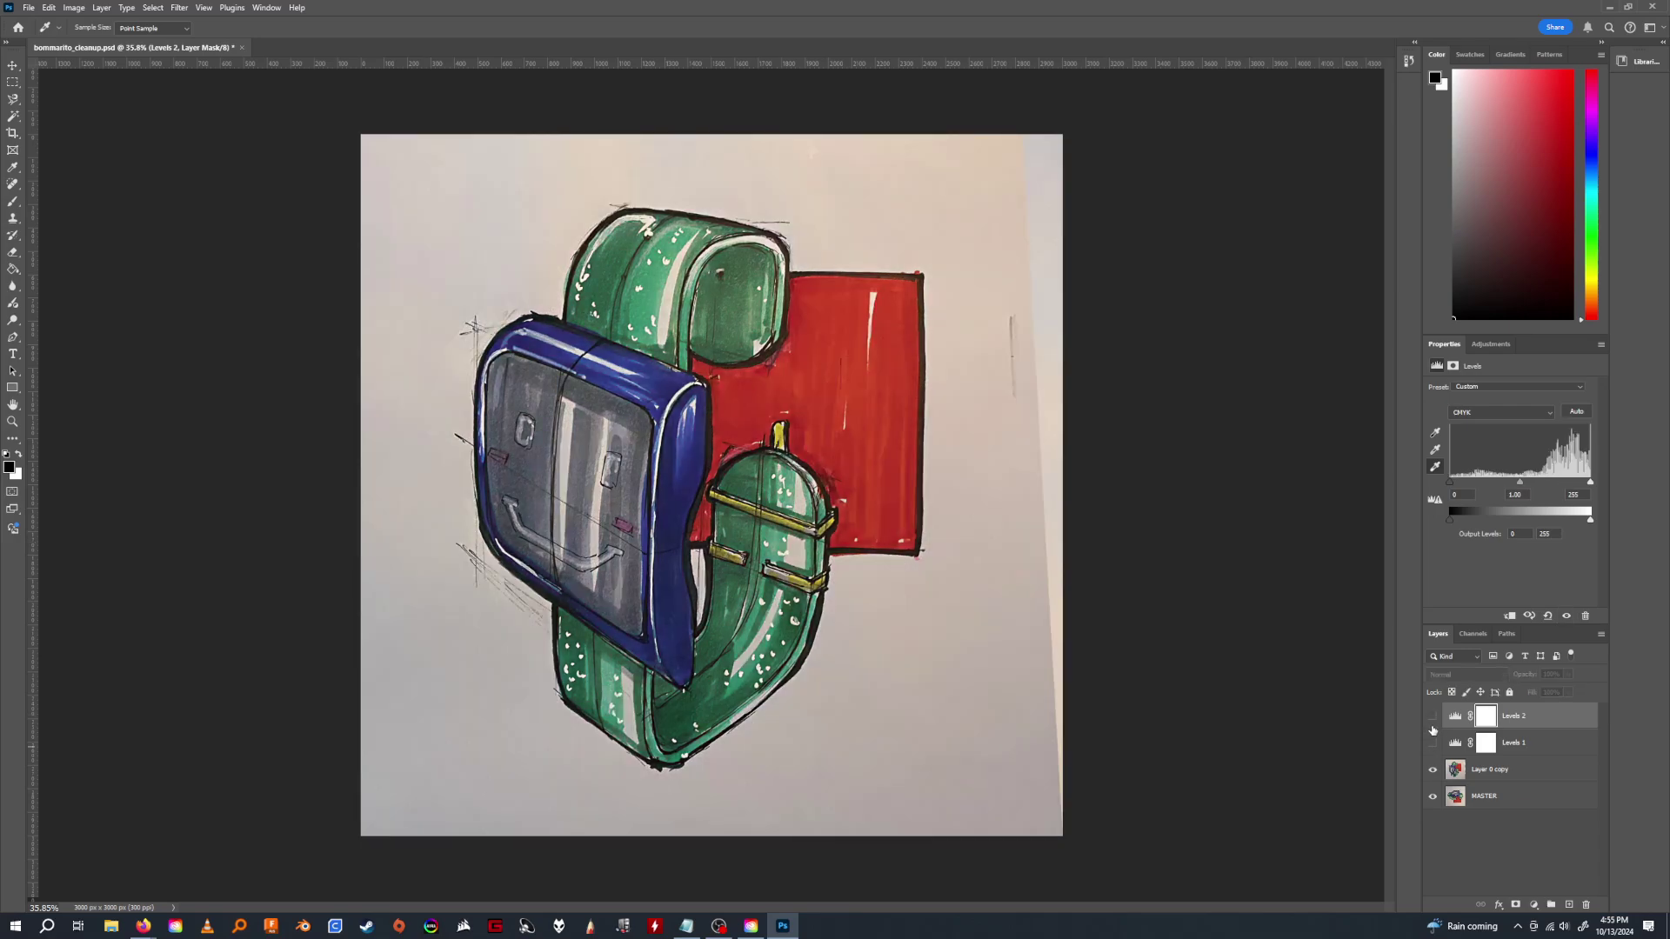
left_click(1432, 717)
left_click(1432, 745)
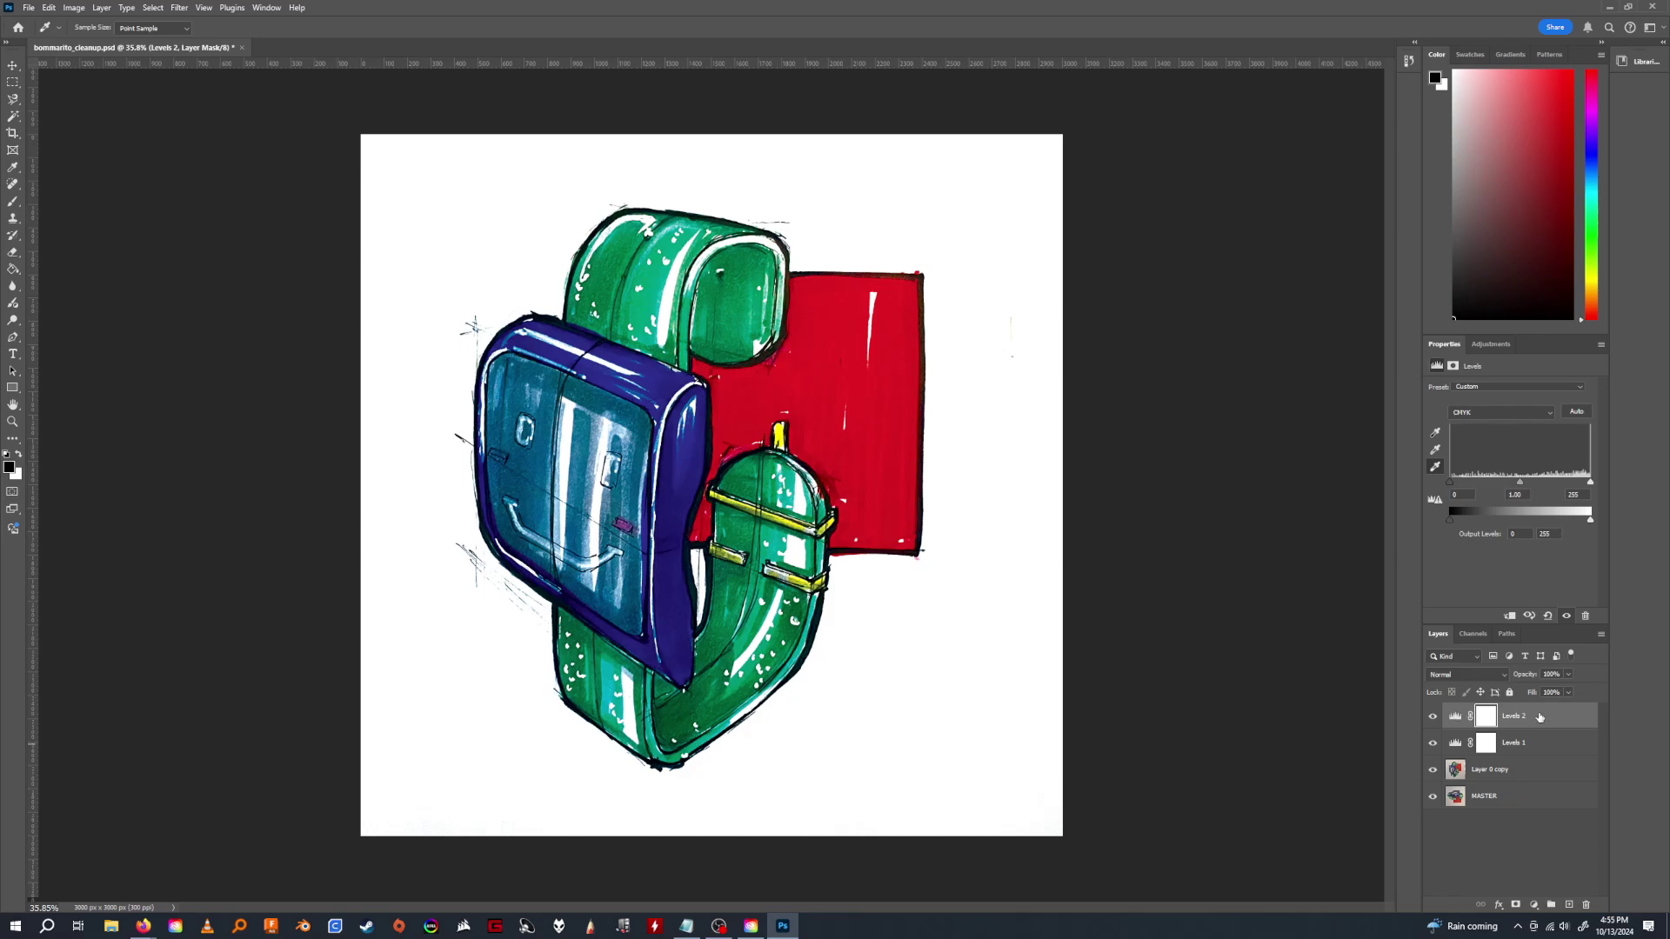
left_click(1432, 716)
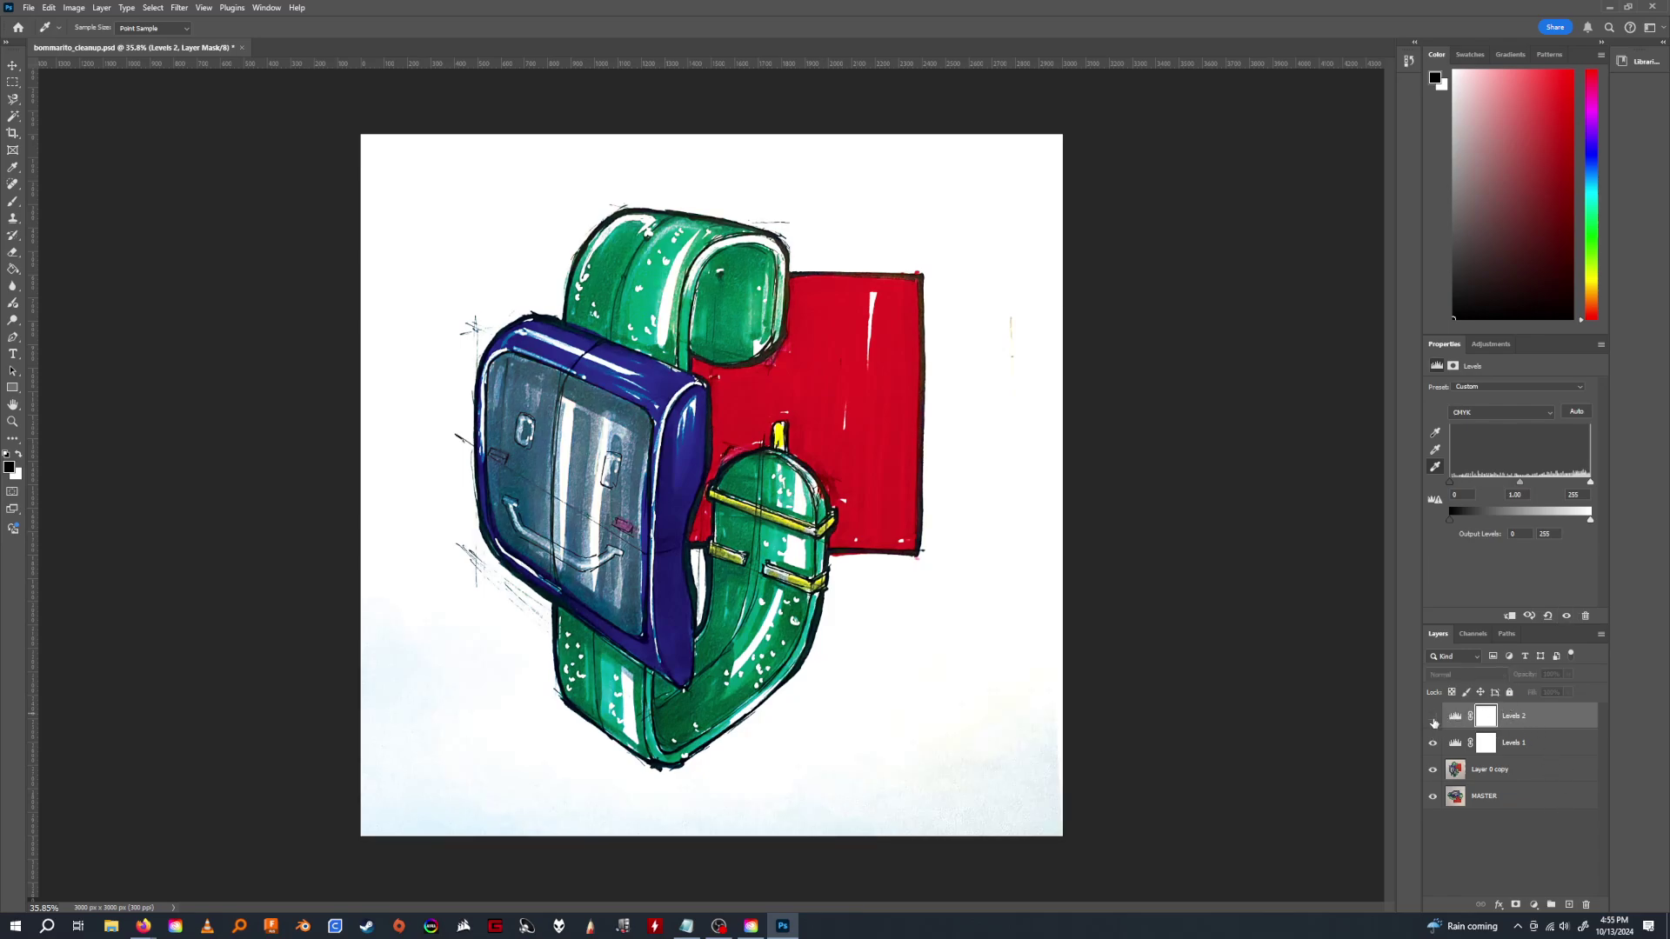
left_click(1432, 716)
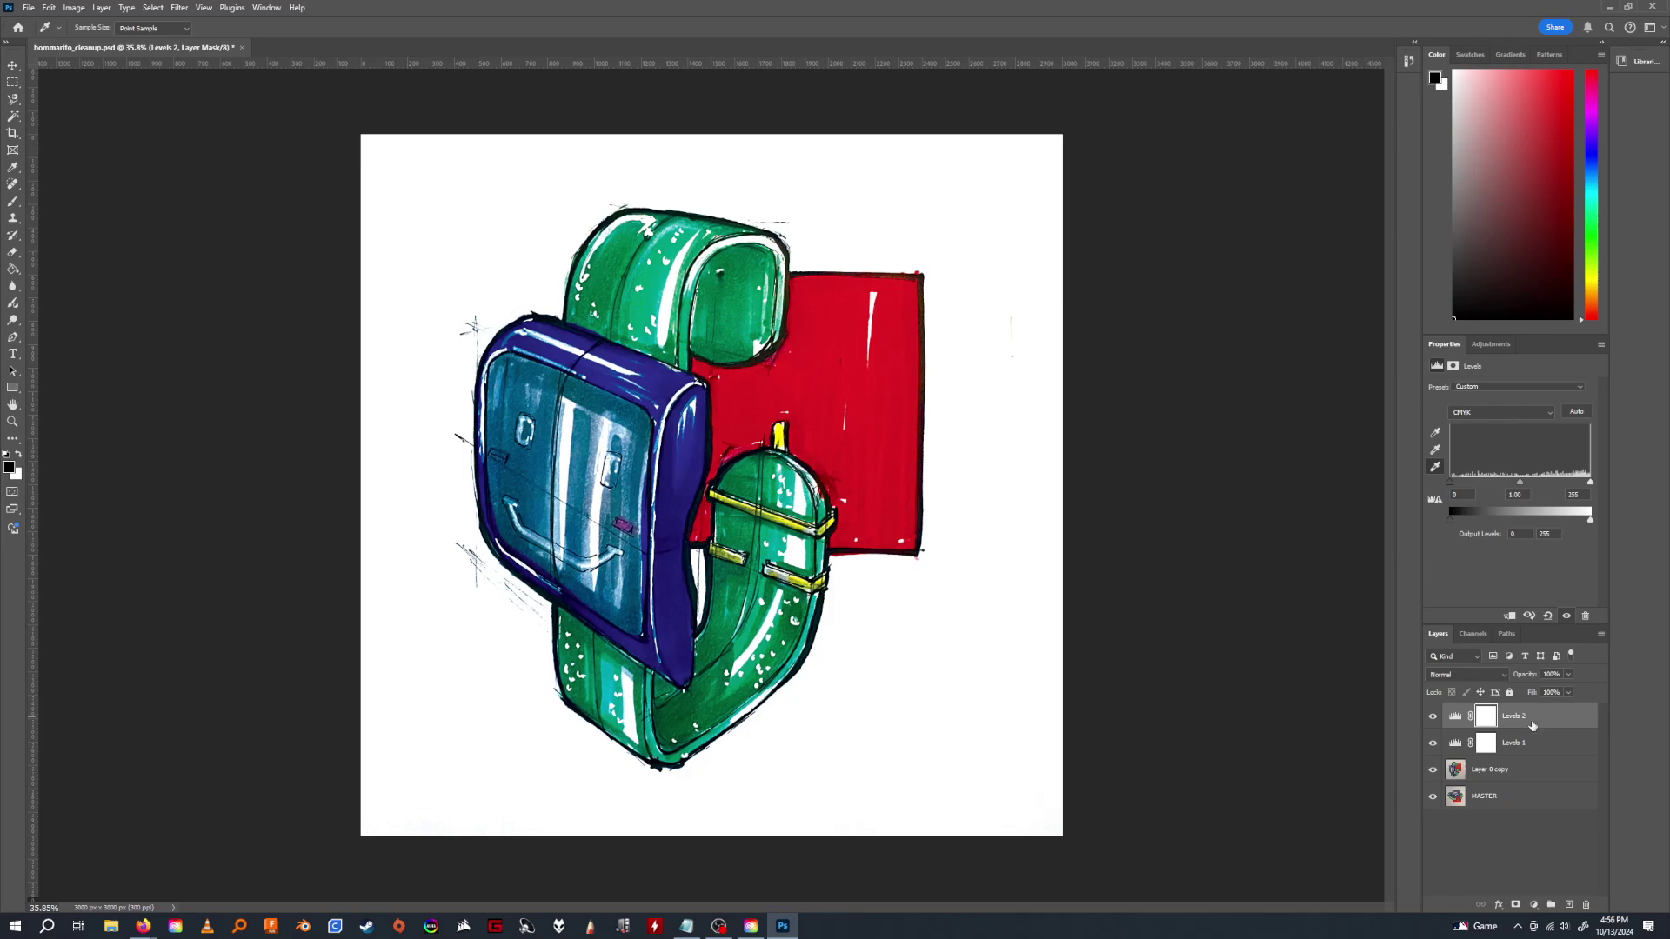
left_click(1432, 717)
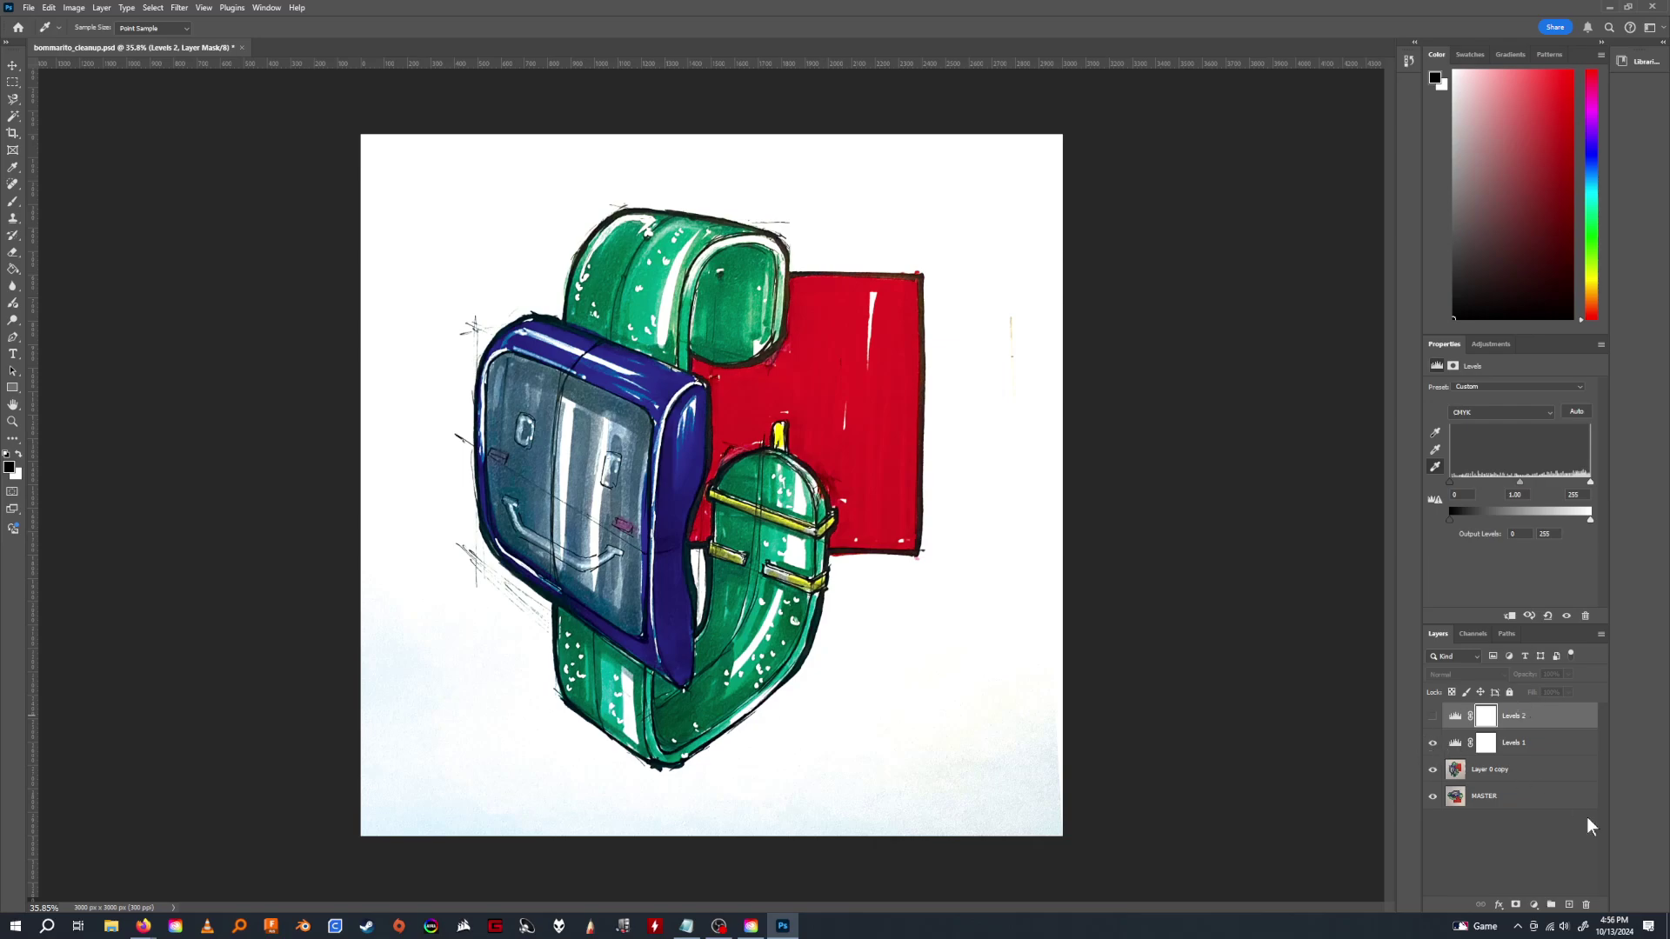
Delete the second Levels adjustment layer together with its layer mask.
left_click(1585, 905)
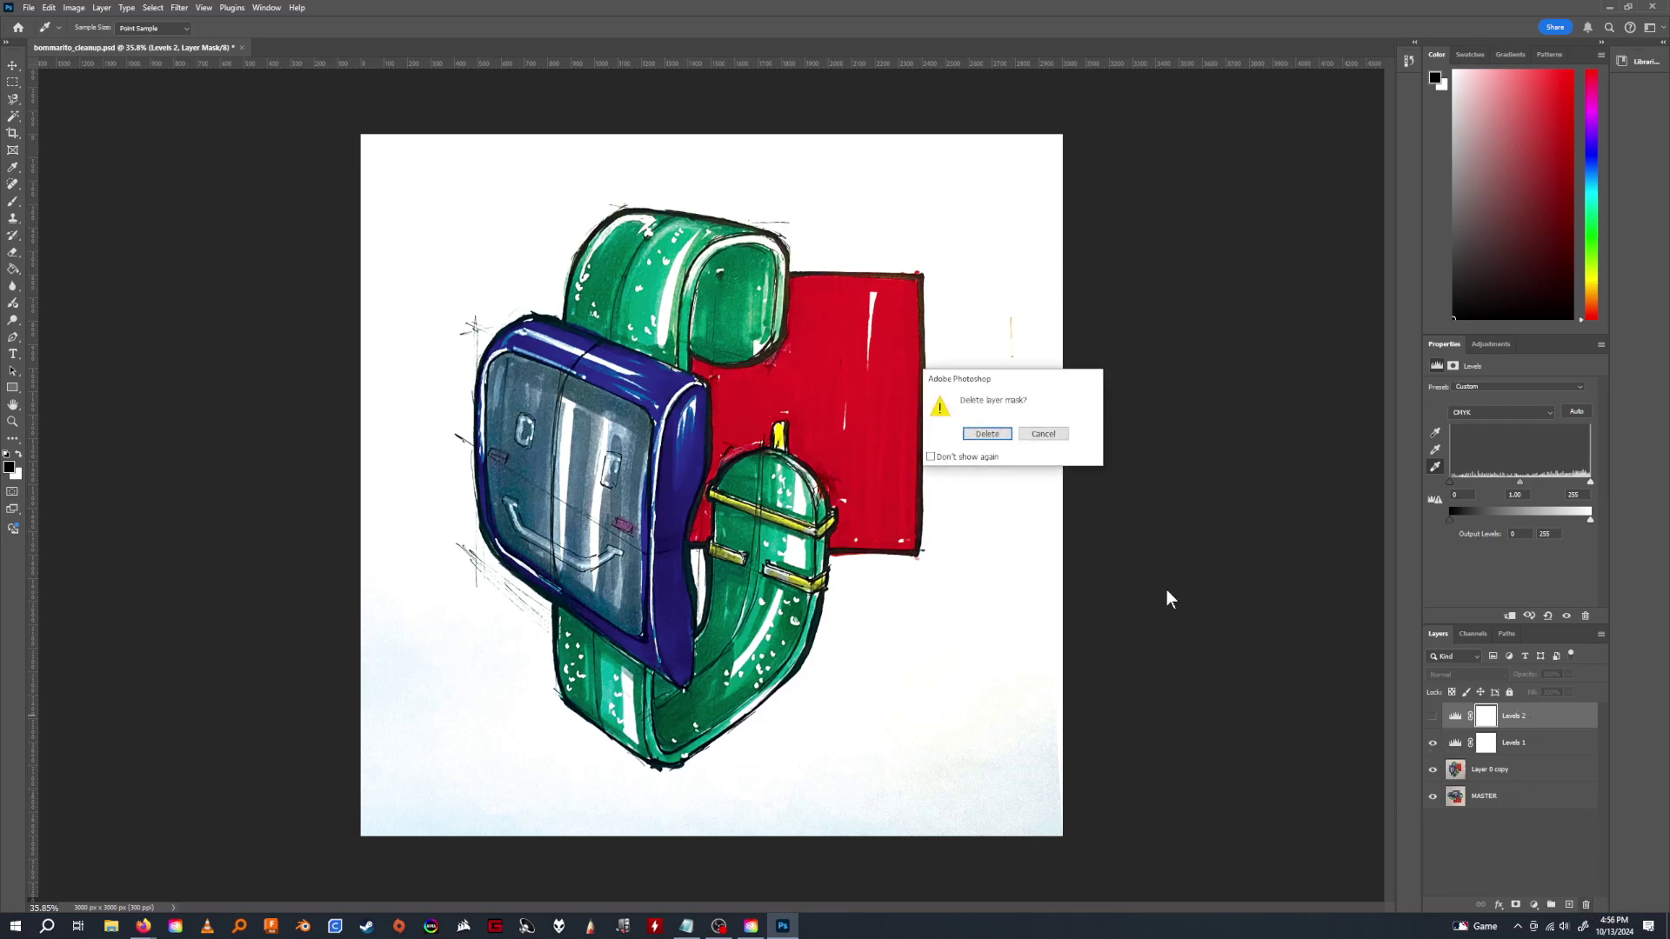
left_click(988, 434)
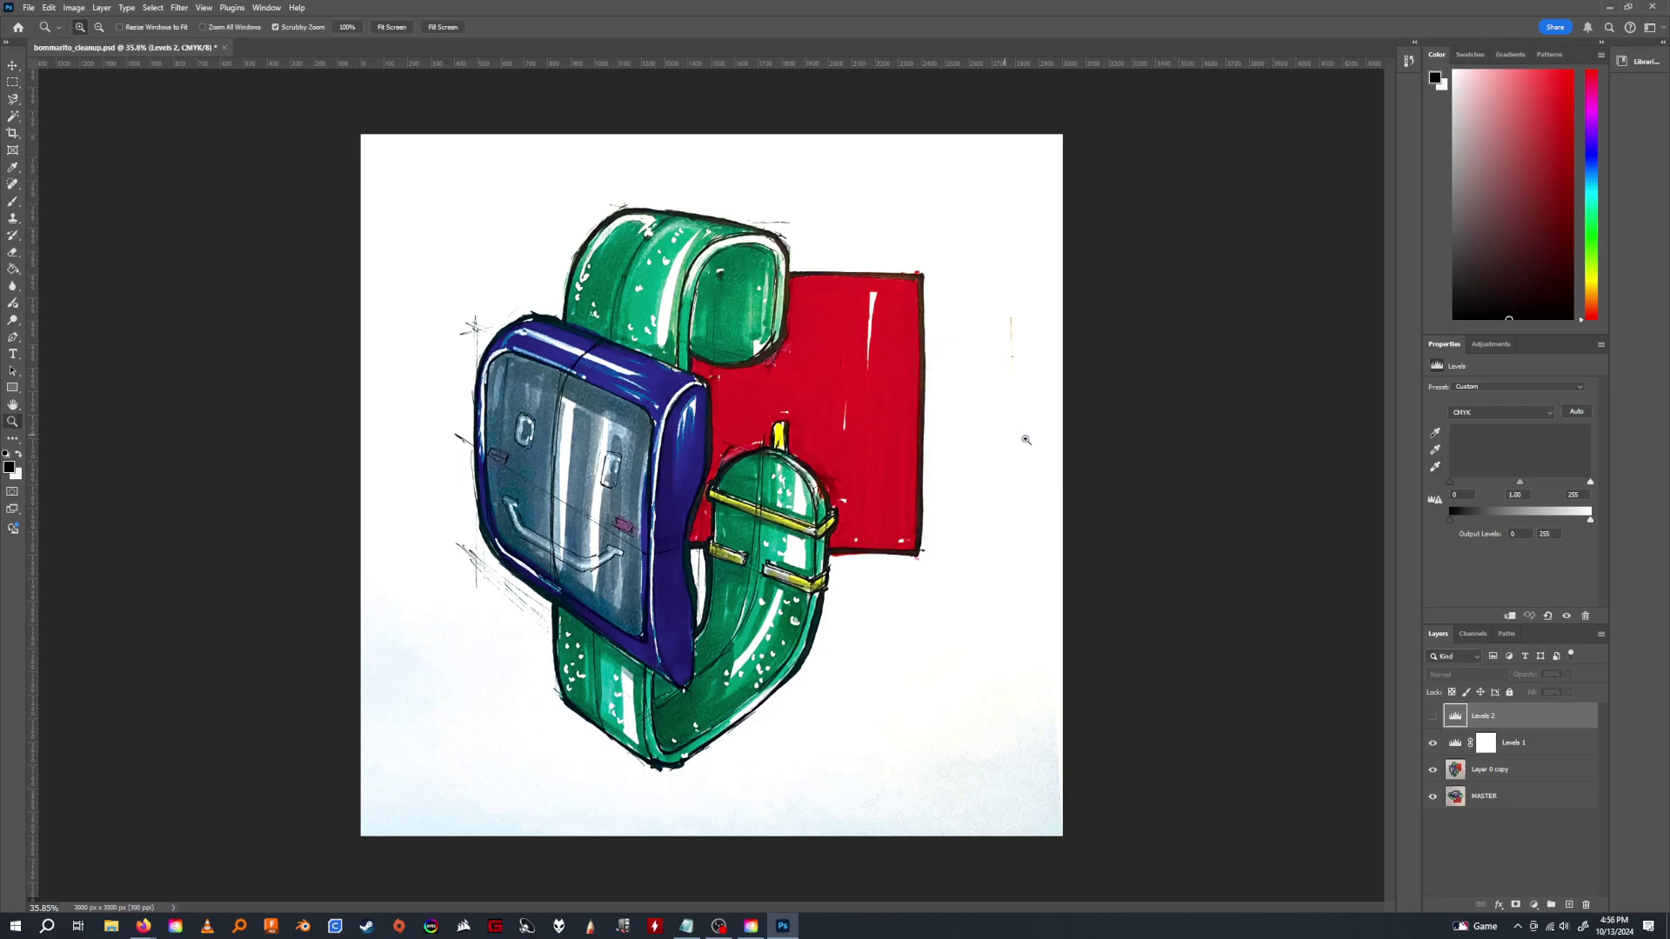
left_click(1586, 904)
left_click(998, 436)
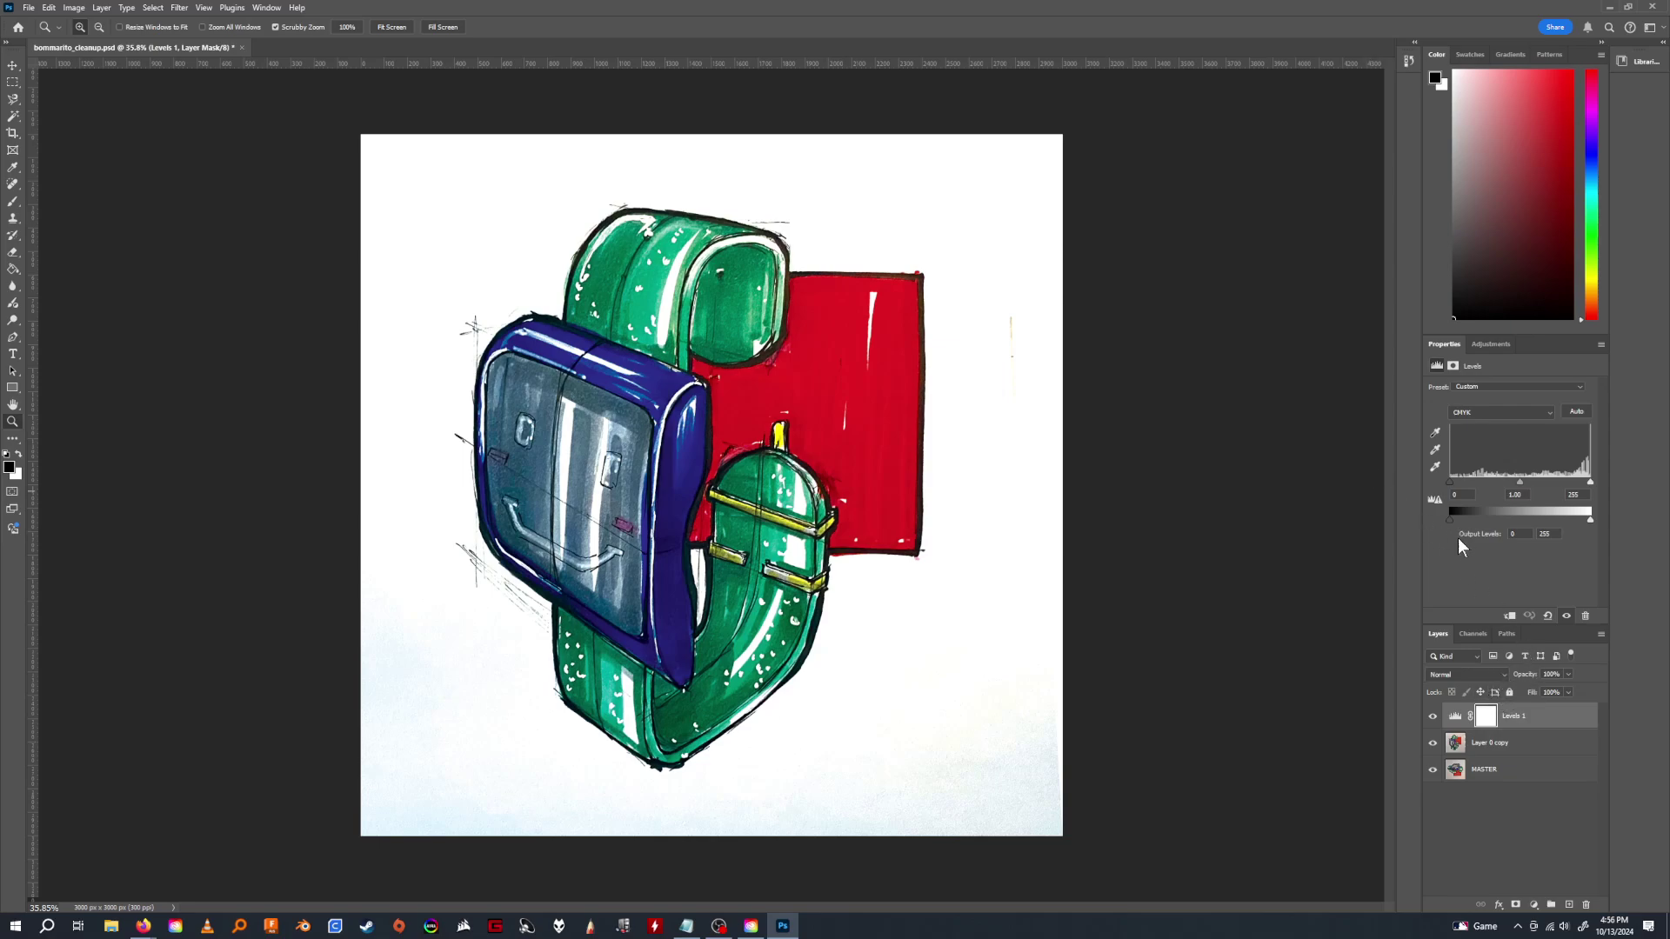
Add a Color Balance adjustment layer above Levels 1 and set the midtones to Cyan–Red +29, Magenta–Green -6 and Yellow–Blue -38.
left_click(1535, 906)
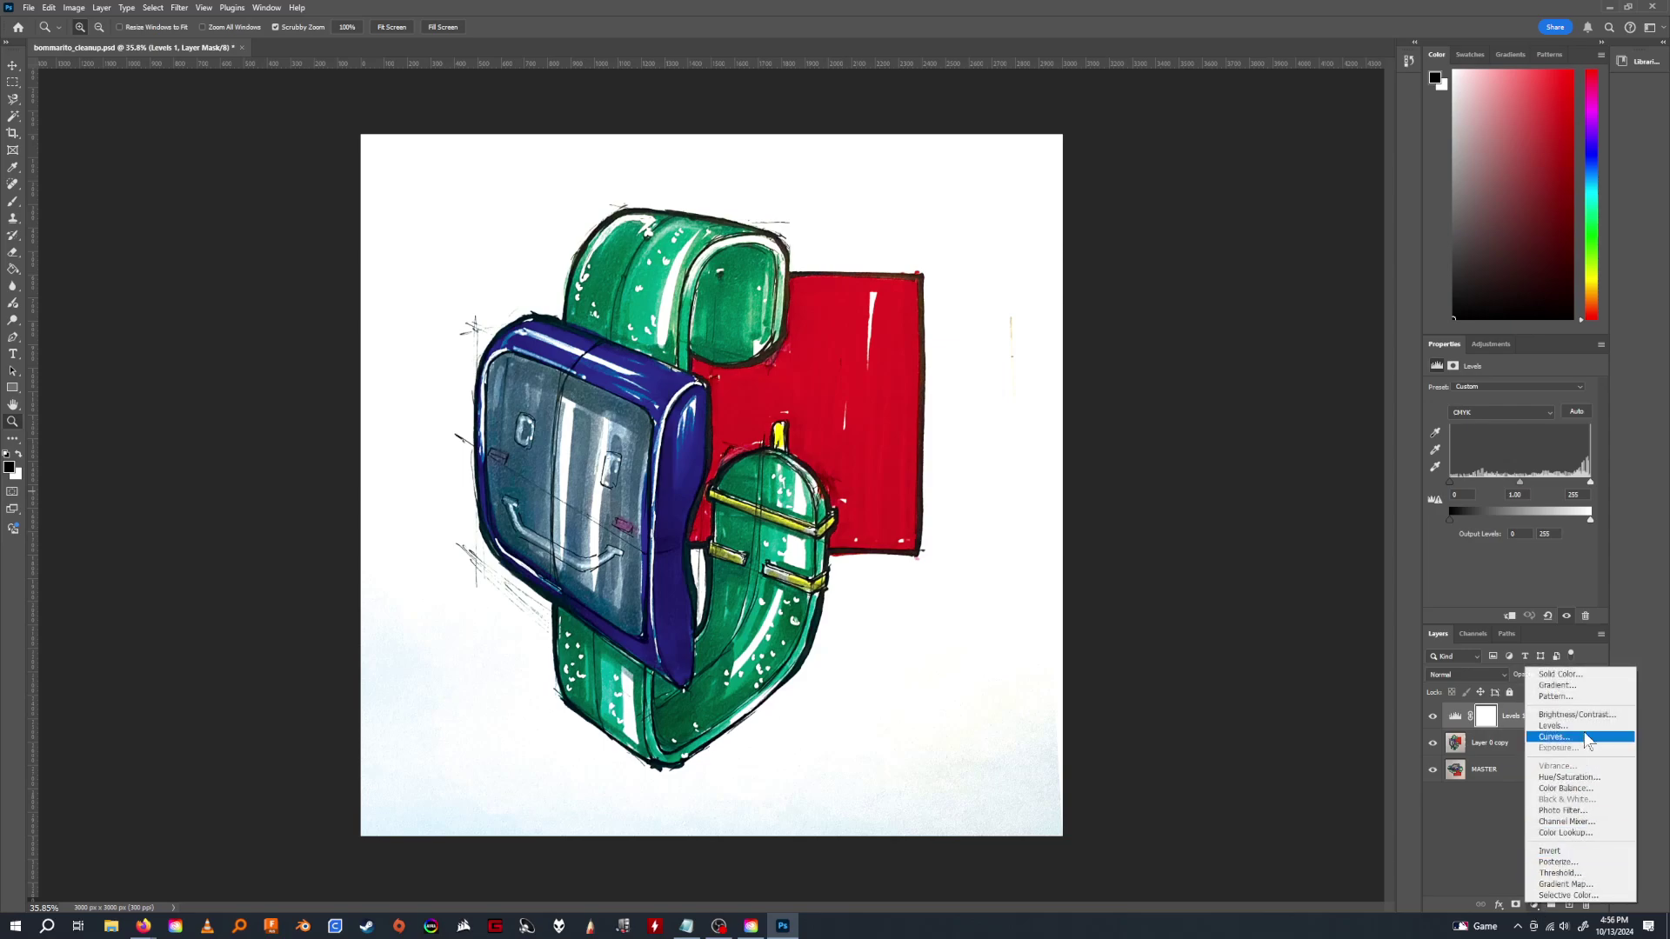
left_click(1578, 788)
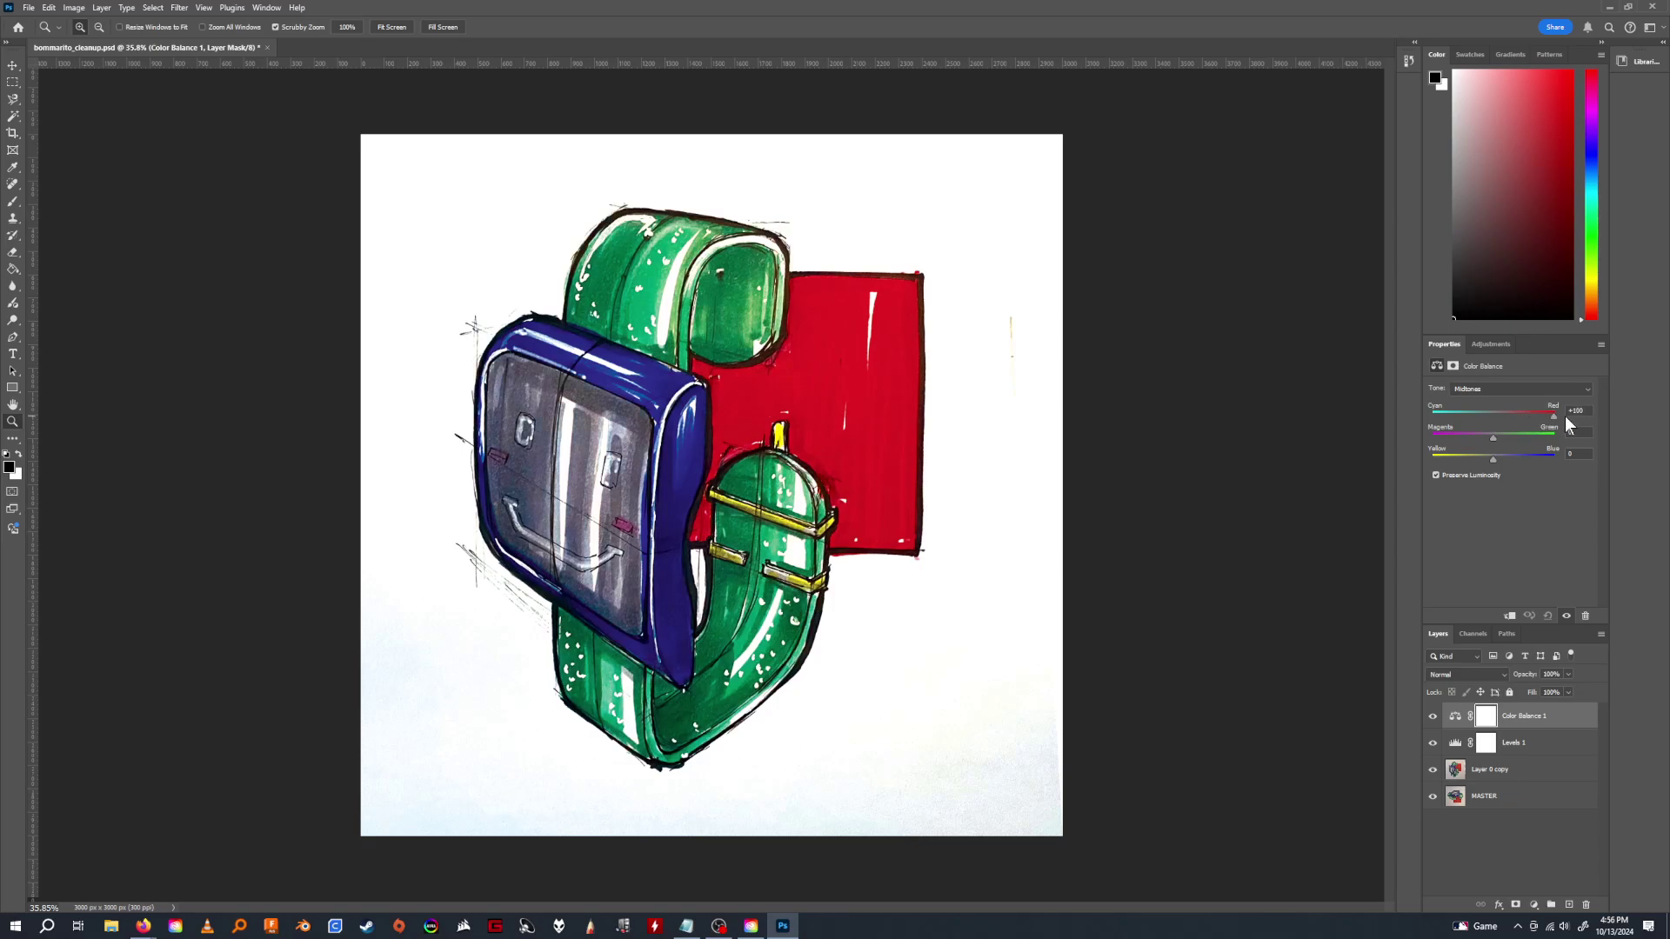
left_click_drag(1574, 424, 1439, 428)
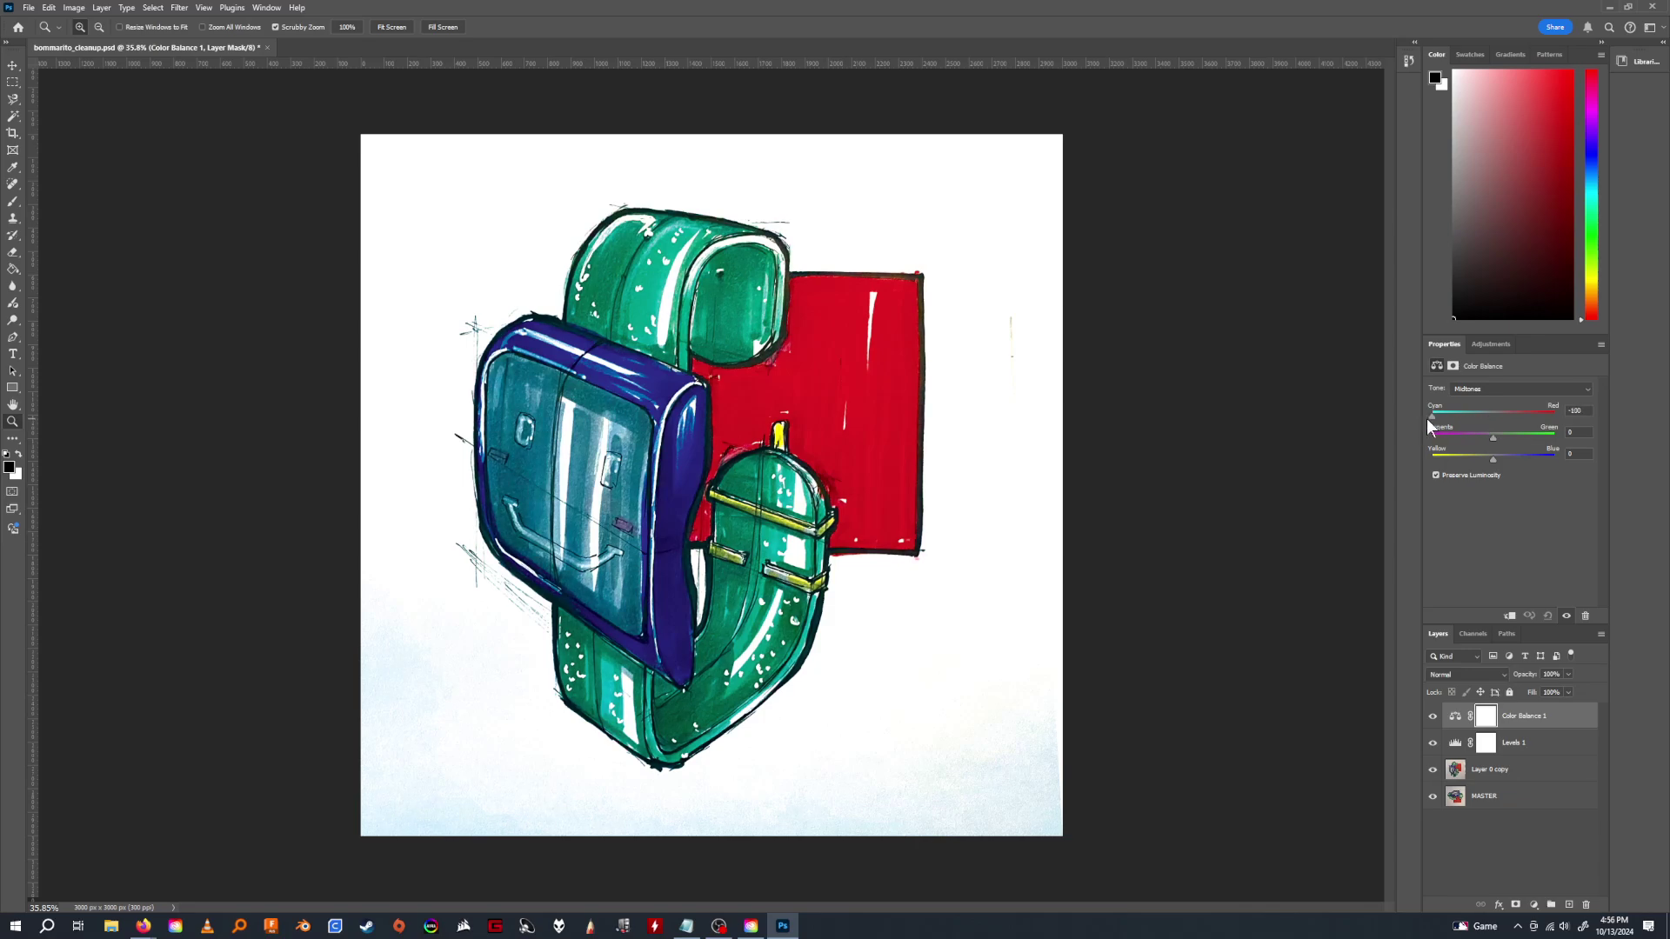
left_click_drag(1446, 422, 1443, 423)
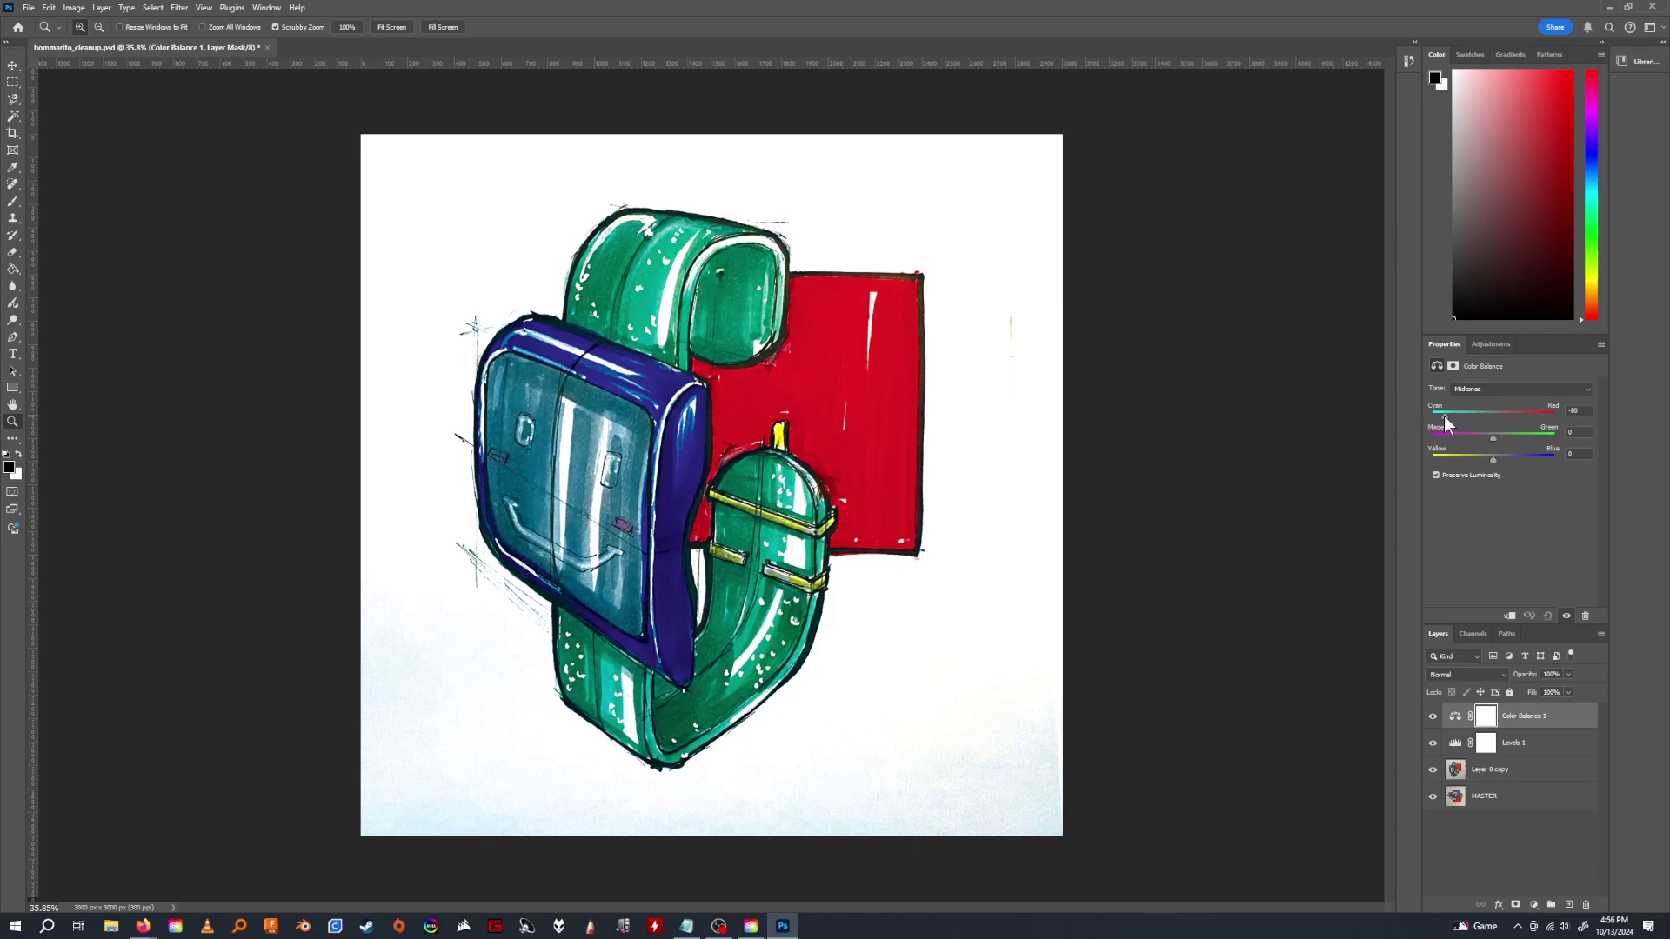
left_click(1490, 417)
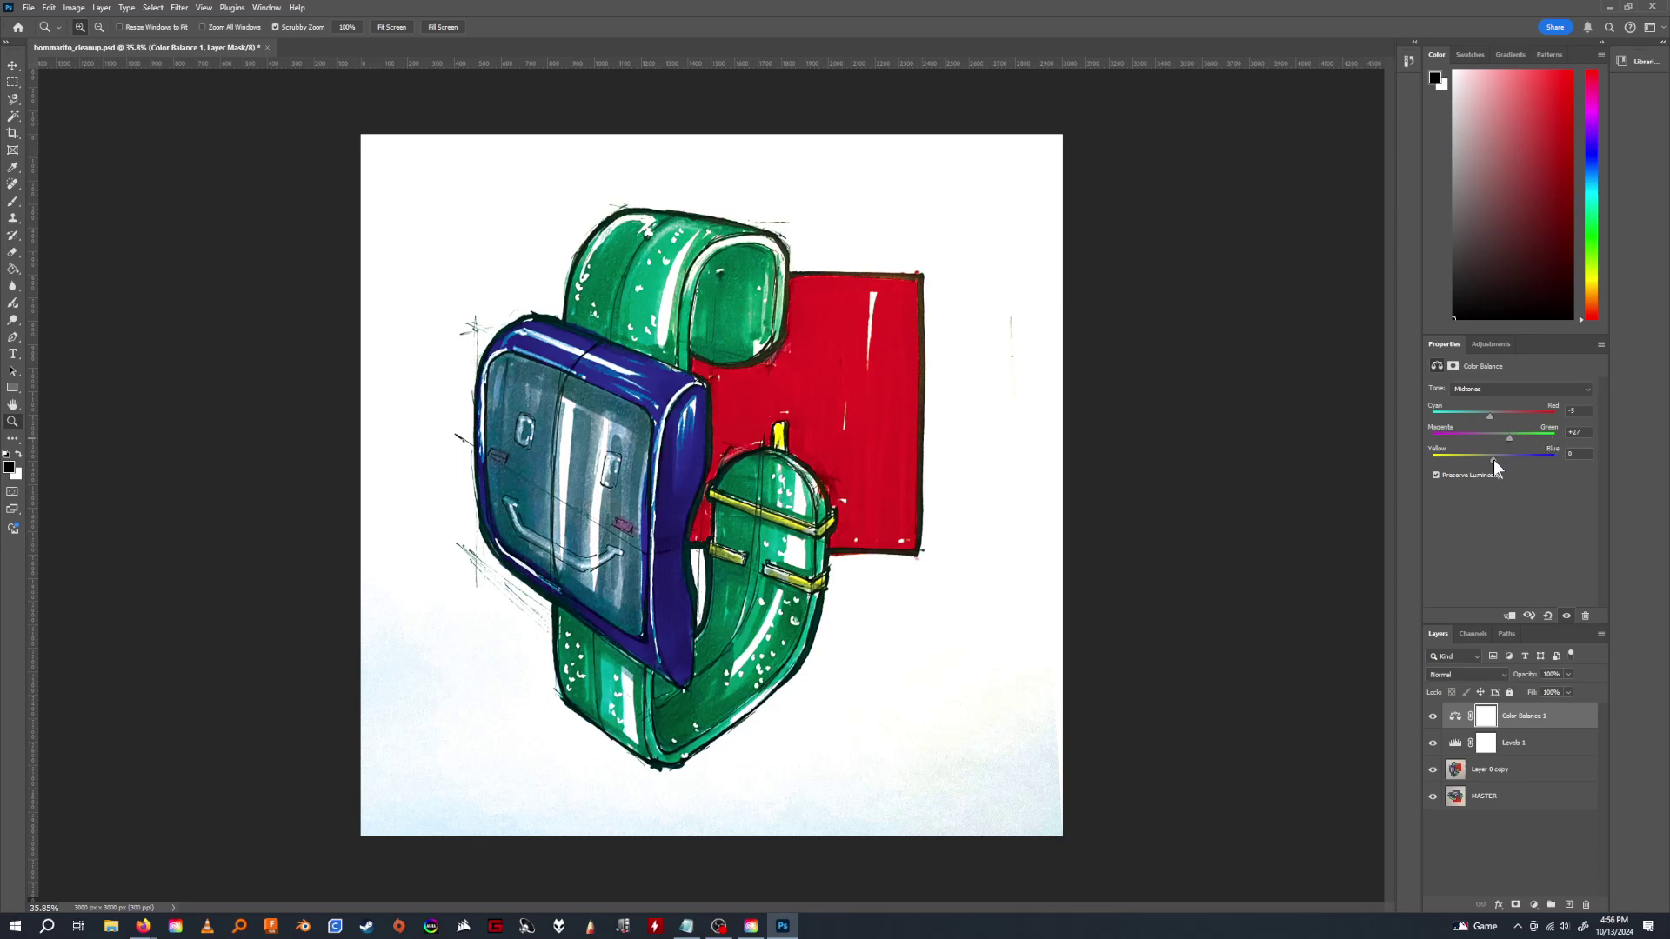
left_click_drag(1519, 459, 1444, 459)
left_click_drag(1477, 417, 1552, 420)
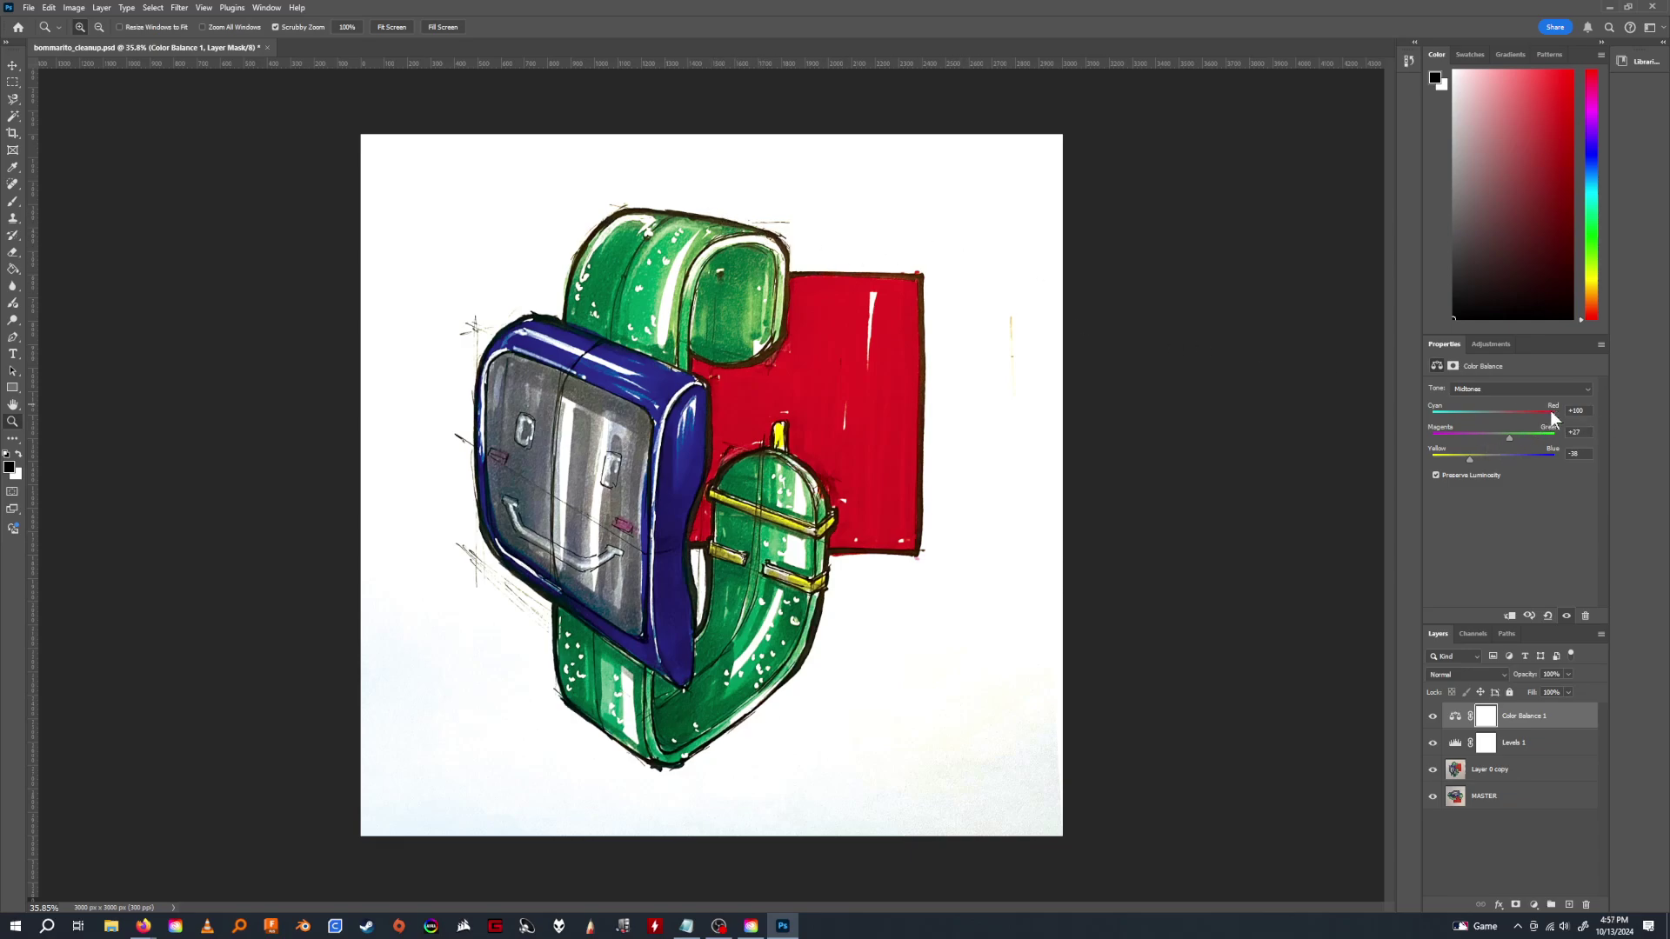
left_click_drag(1550, 415, 1489, 436)
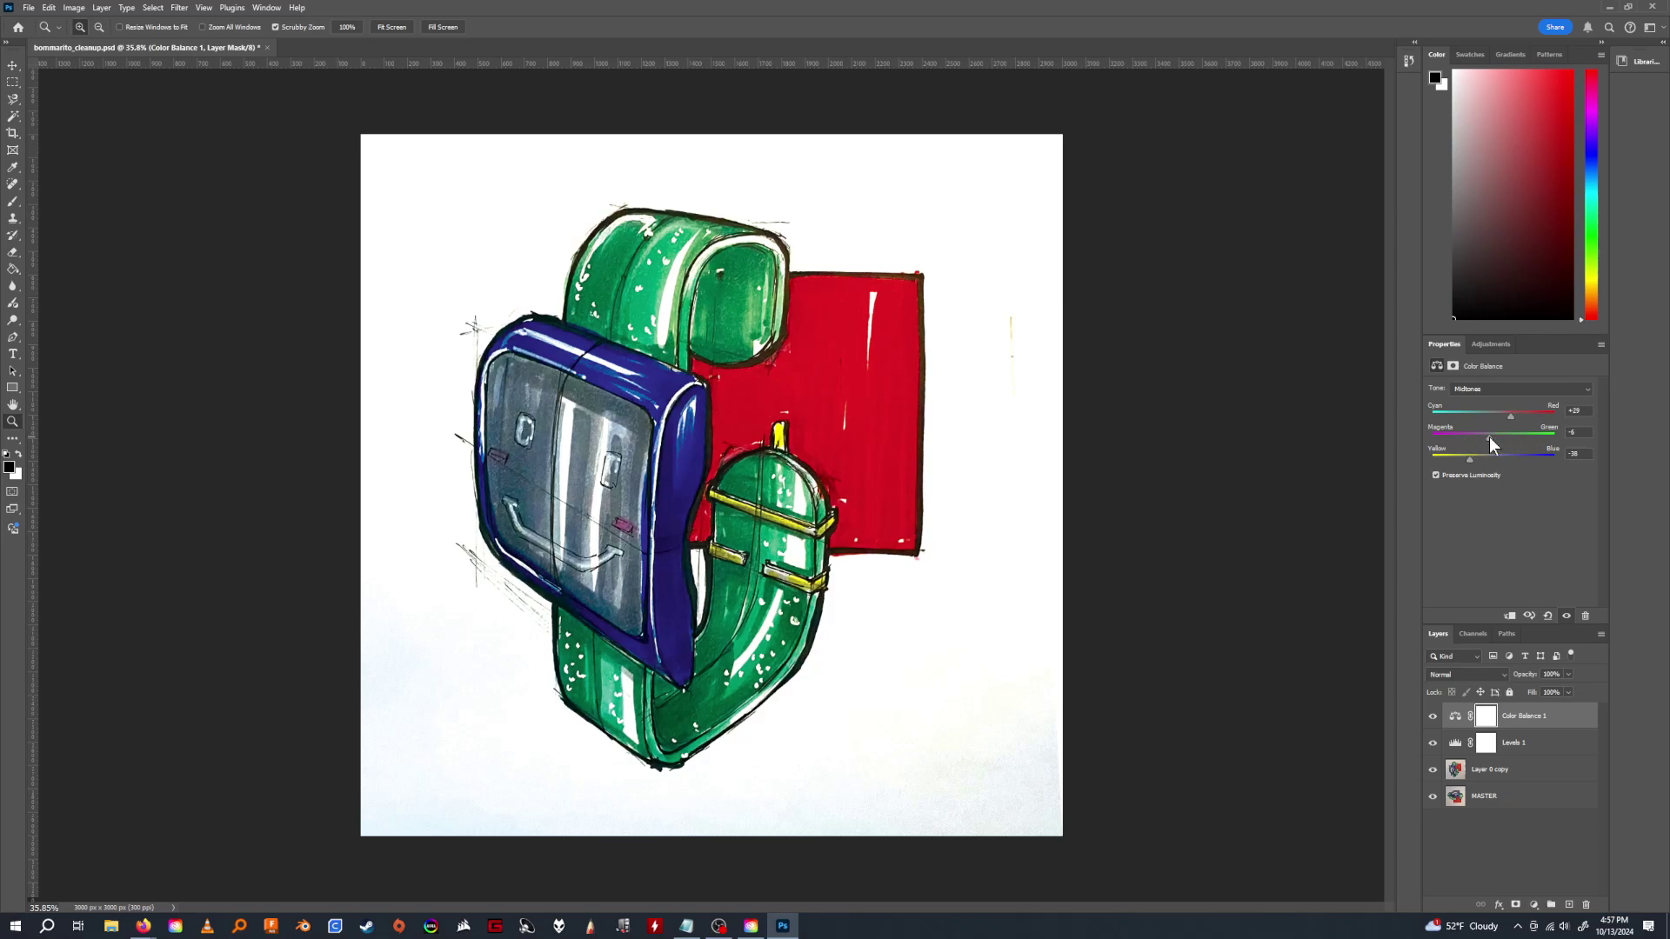
Set the Color Balance shadows to Cyan–Red -51, Magenta–Green +100 and Yellow–Blue +36.
left_click(1526, 389)
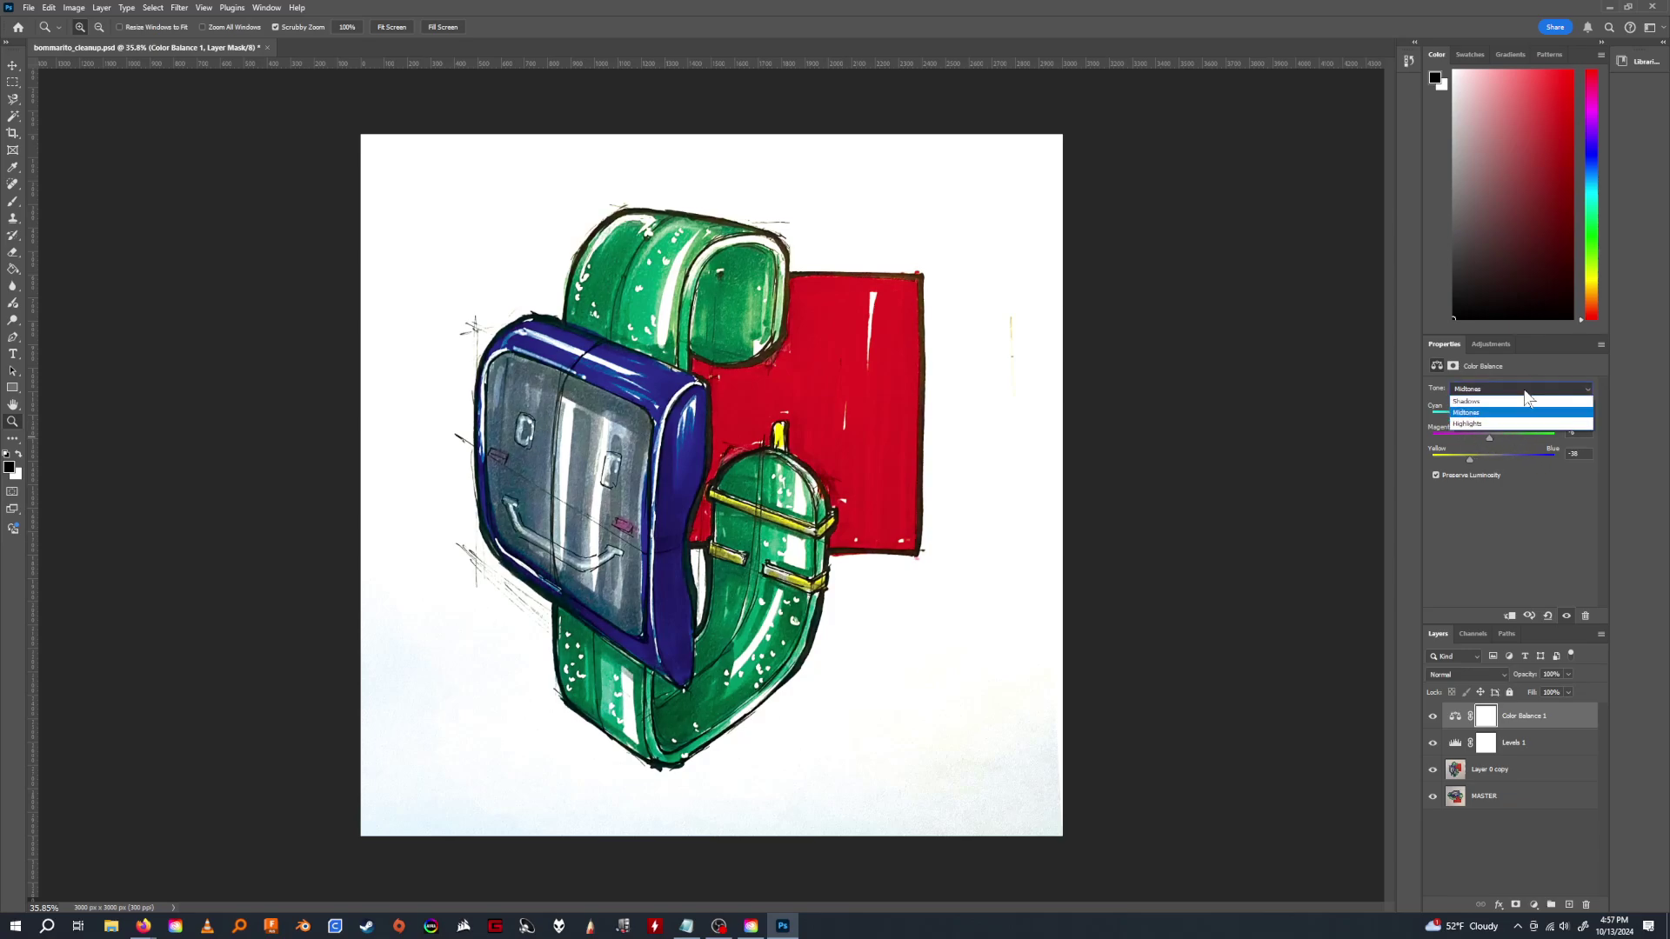
left_click(1478, 401)
mouse_move(1494, 420)
left_mouse_down()
mouse_move(1545, 415)
mouse_move(1437, 414)
mouse_move(1524, 419)
mouse_move(1493, 423)
left_mouse_up()
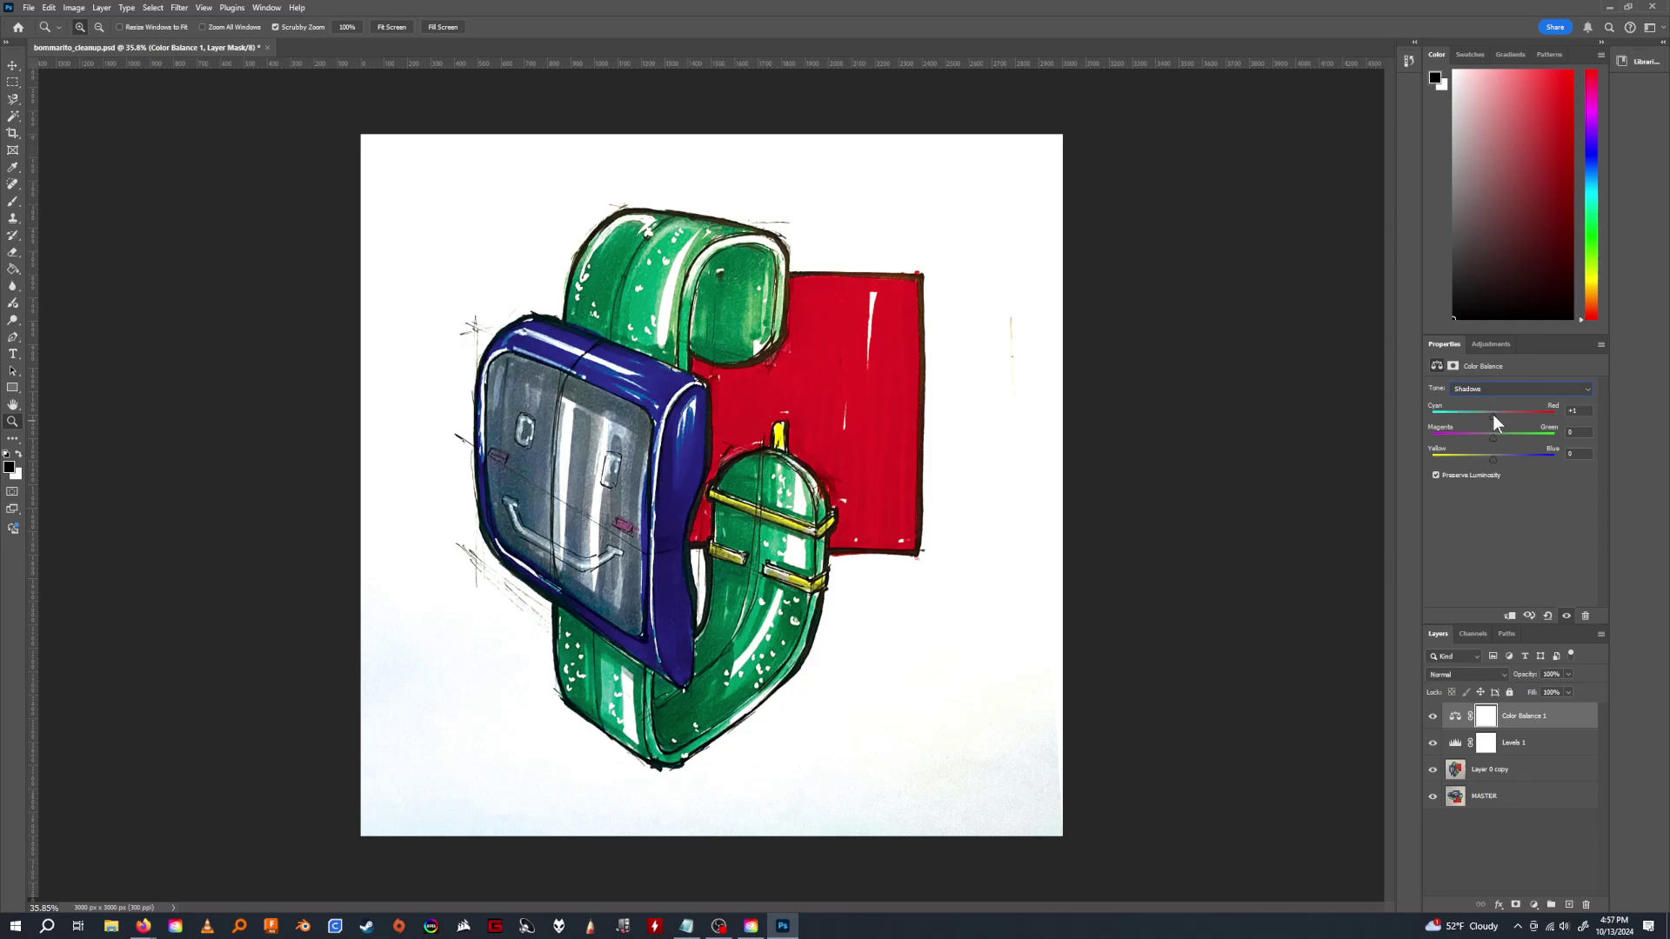
left_click_drag(1493, 416, 1572, 442)
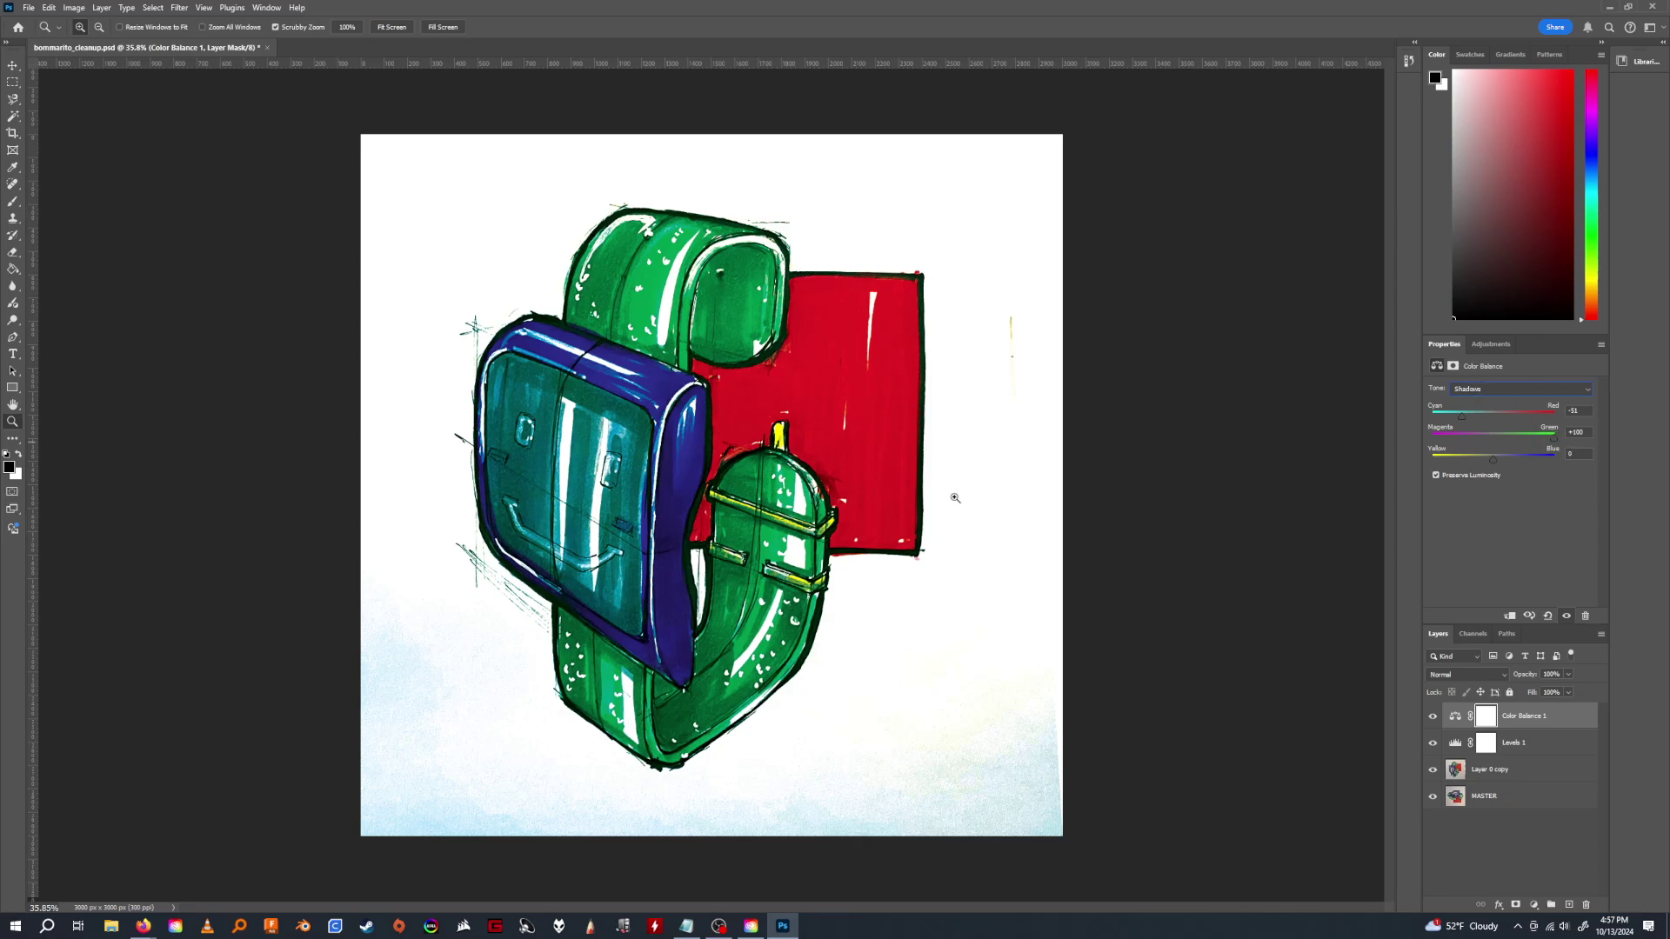
mouse_move(1489, 460)
left_mouse_down()
mouse_move(1466, 463)
mouse_move(1505, 462)
left_mouse_up()
Set the Color Balance highlights to Cyan–Red -12, Magenta–Green +43 and Yellow–Blue +40.
left_click(1502, 391)
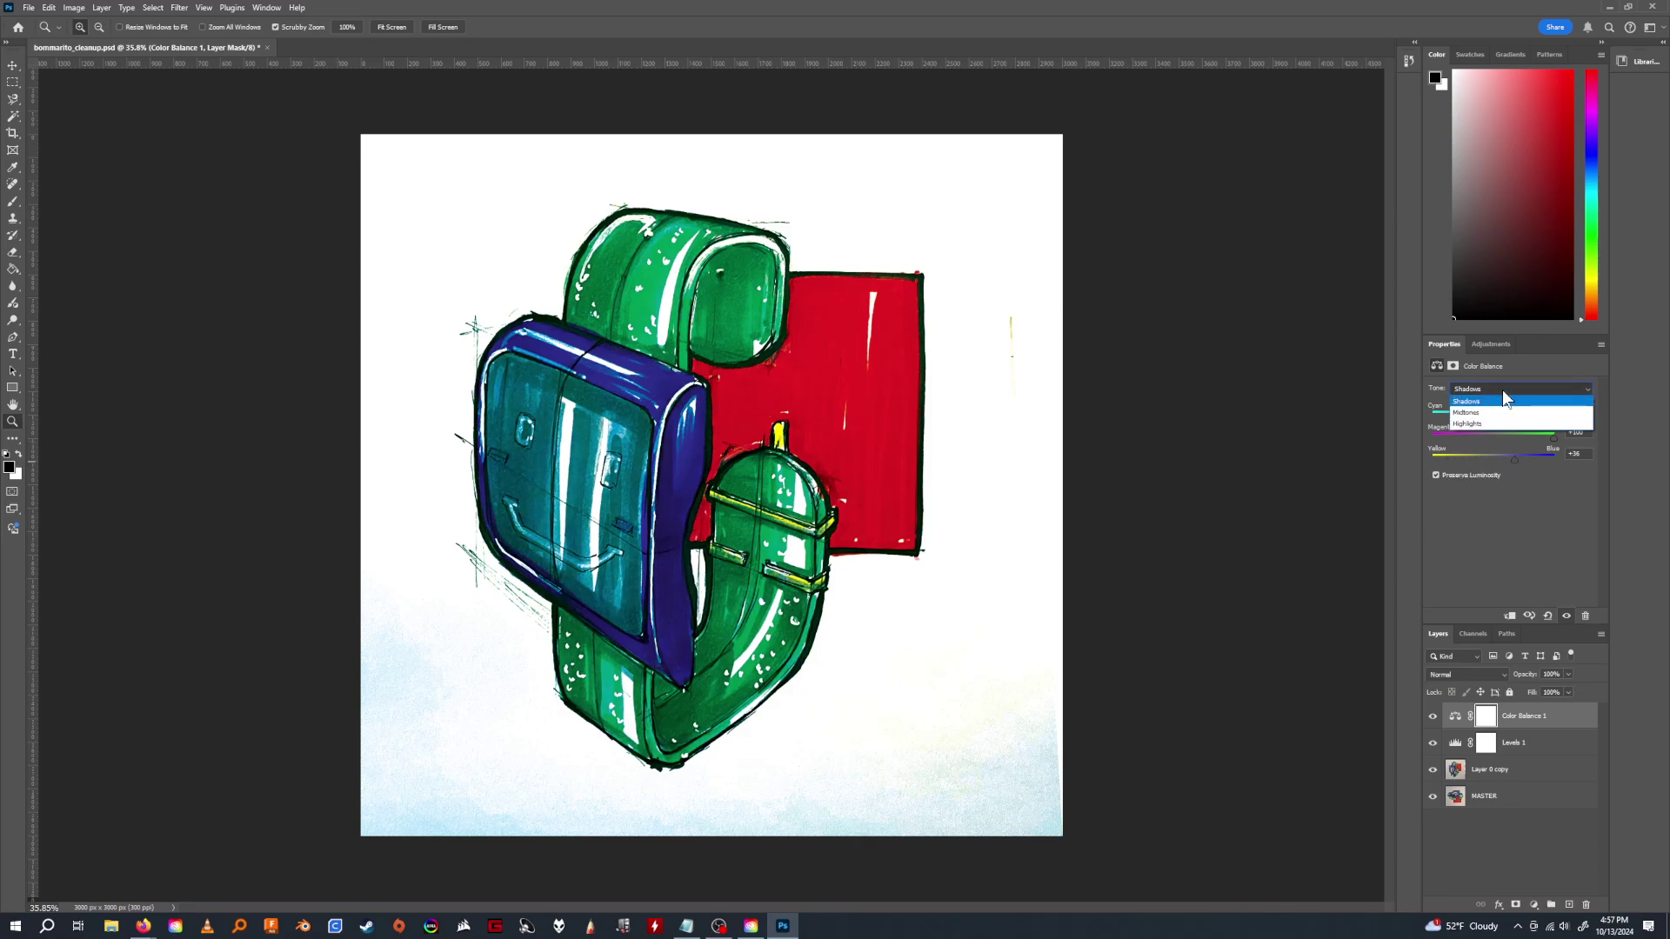
left_click(1479, 425)
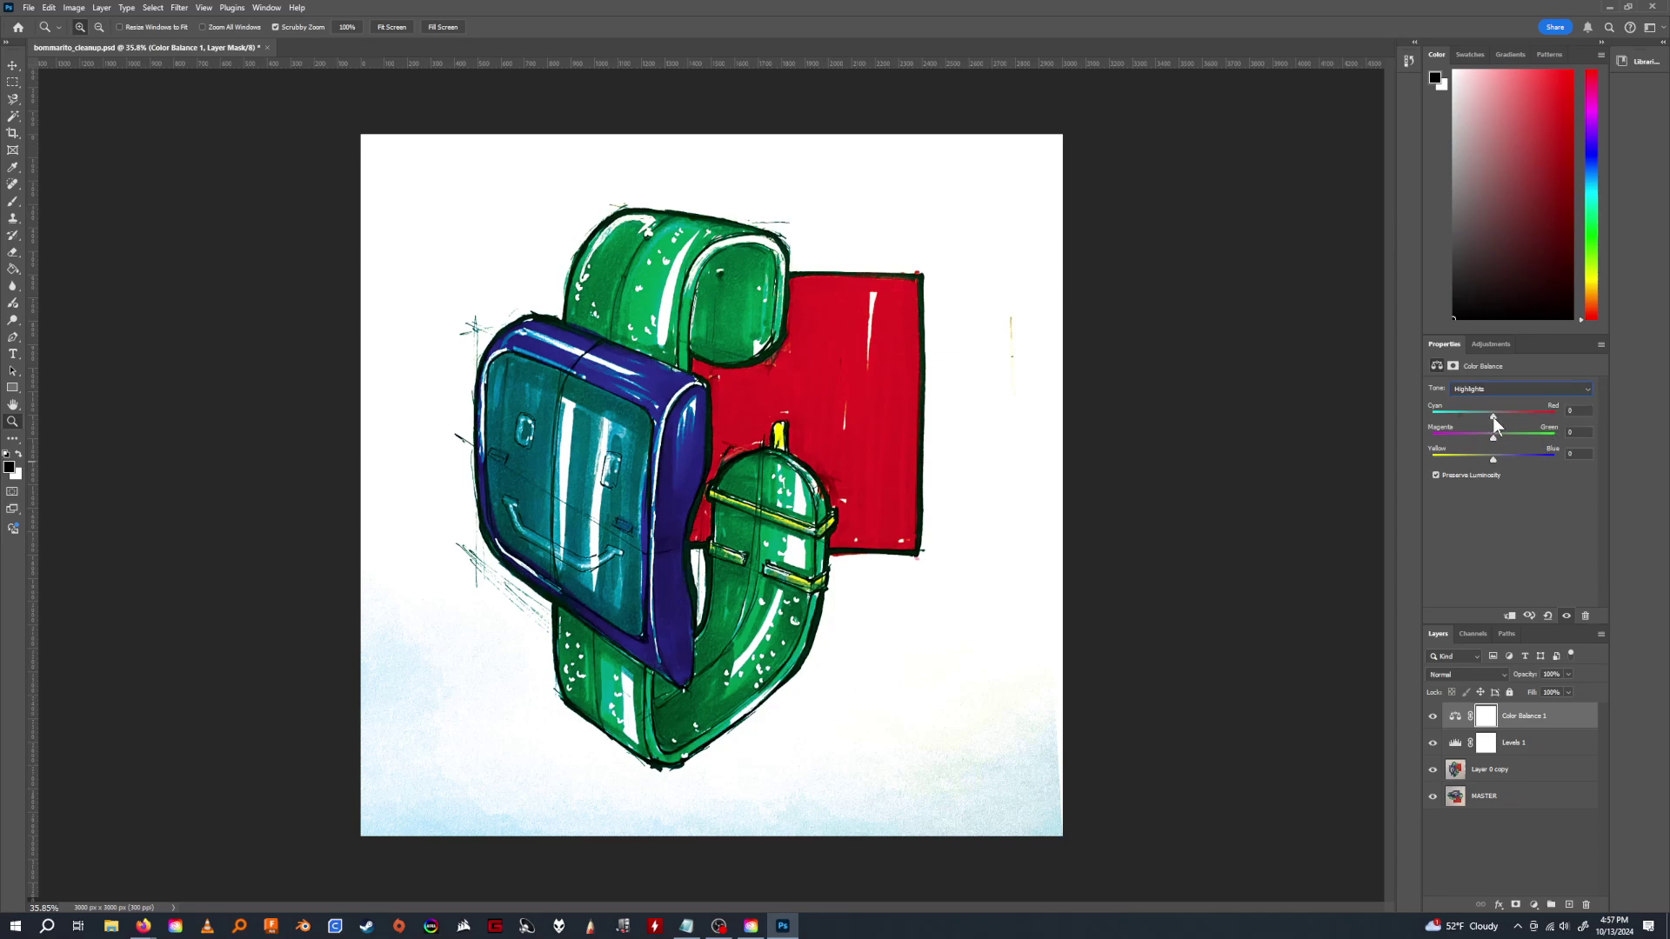
left_click_drag(1493, 416, 1537, 441)
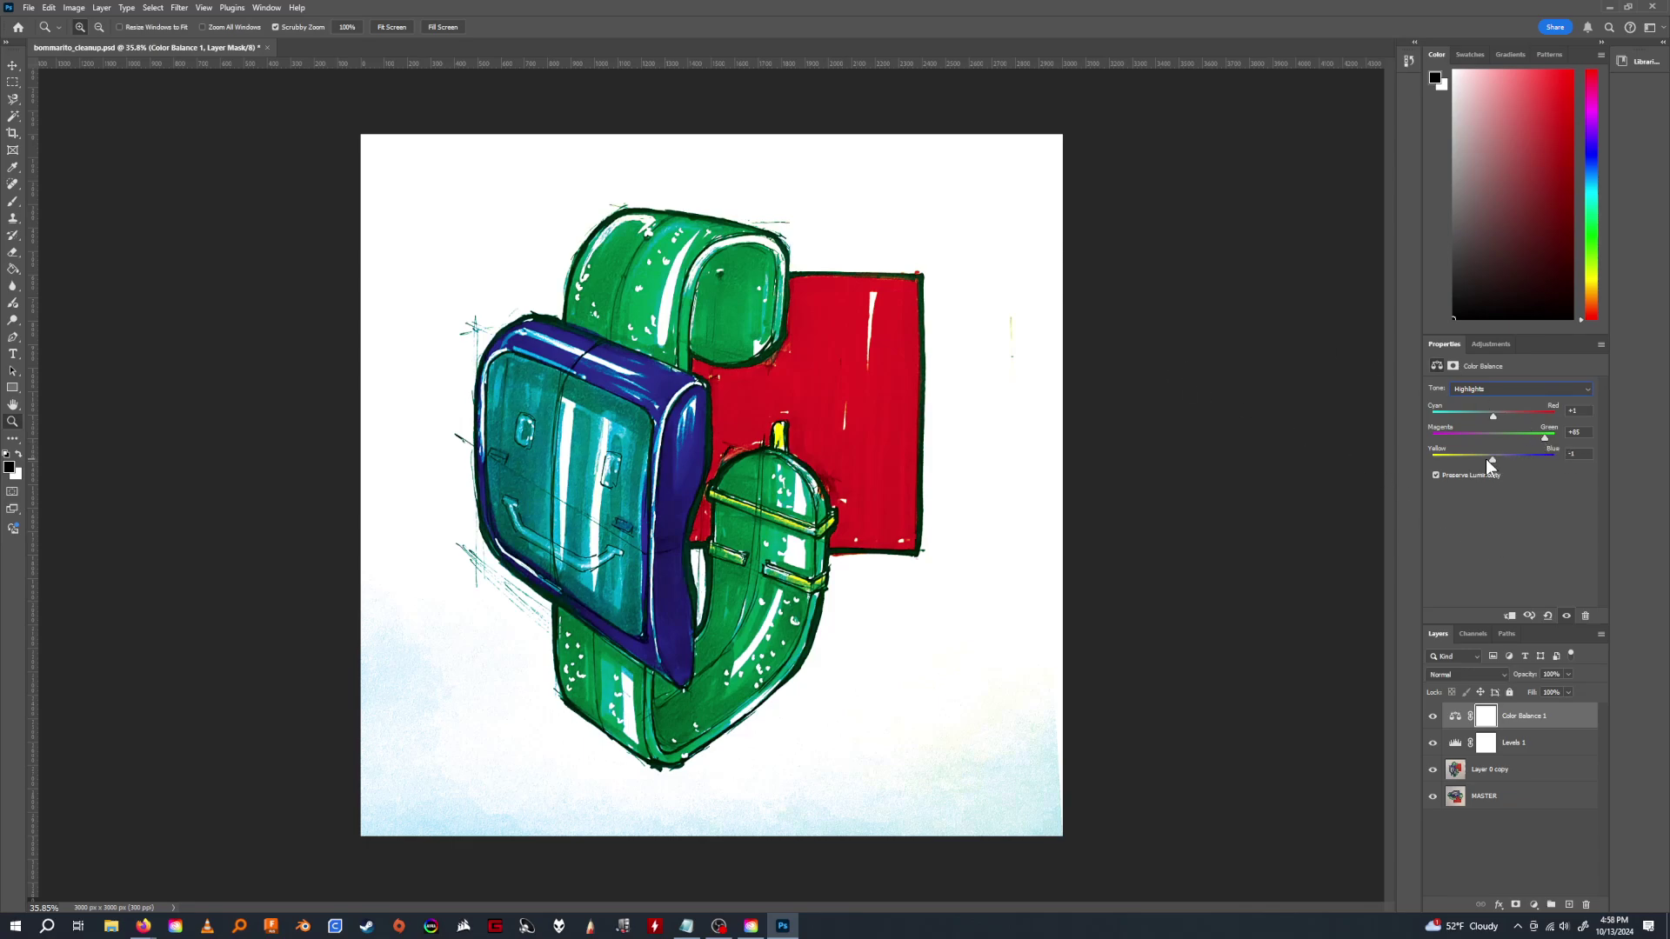
mouse_move(1485, 460)
left_mouse_down()
mouse_move(1510, 465)
mouse_move(1461, 465)
mouse_move(1534, 462)
mouse_move(1453, 467)
mouse_move(1512, 470)
left_mouse_up()
left_click_drag(1545, 436, 1492, 417)
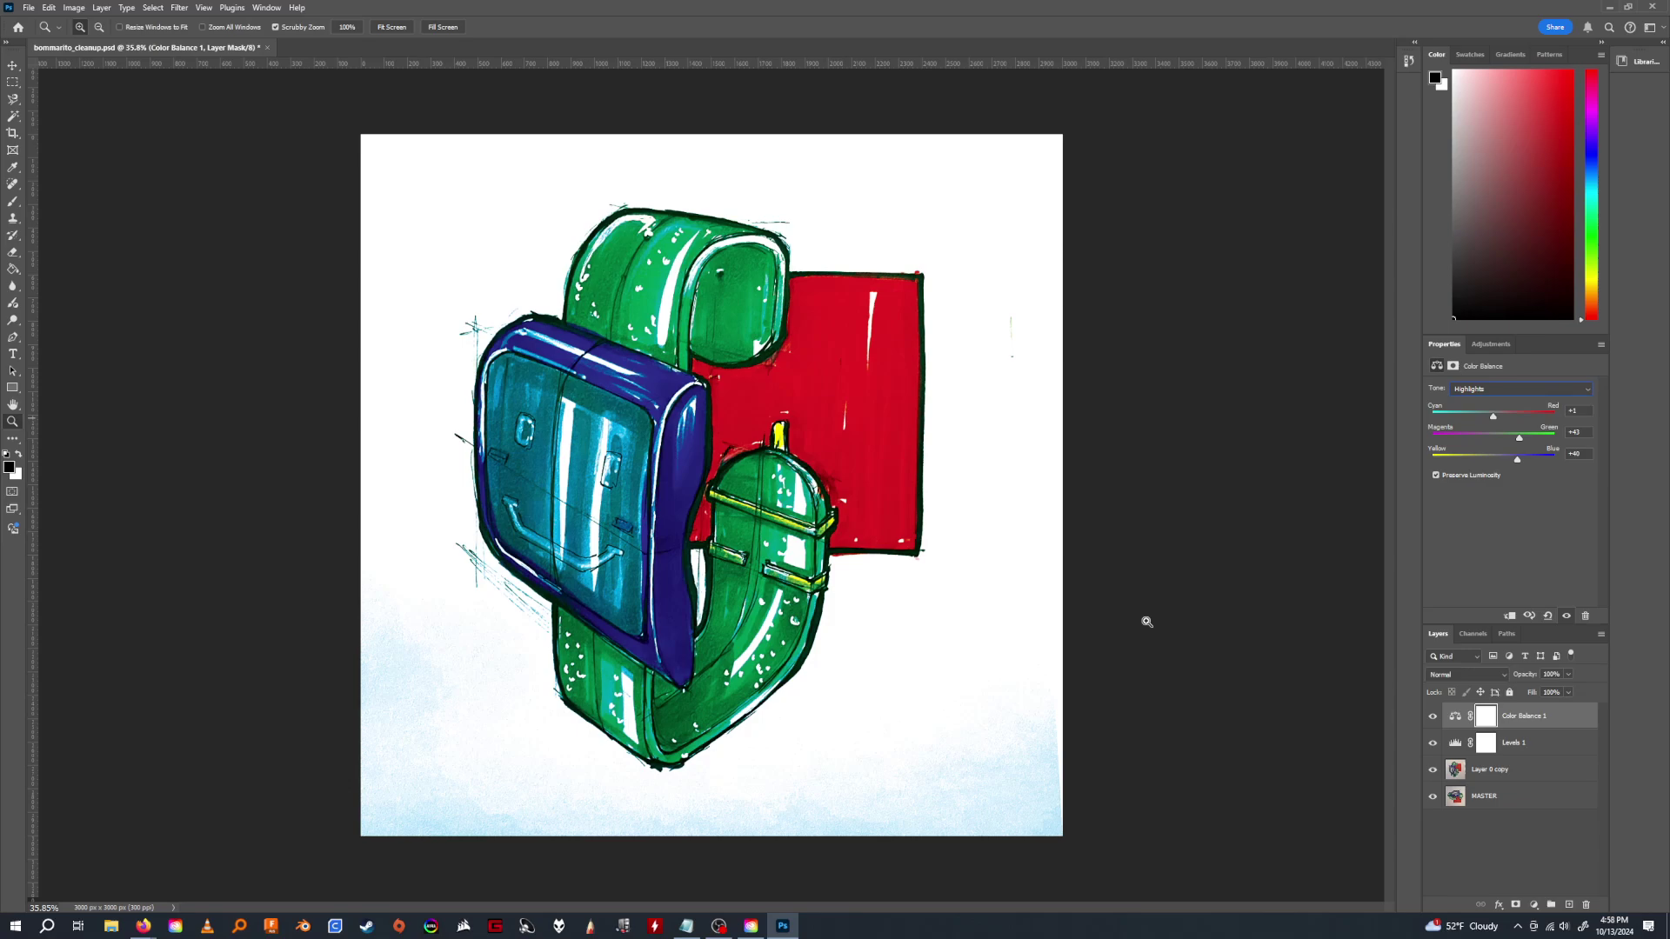
mouse_move(1494, 416)
left_mouse_down()
mouse_move(1535, 415)
mouse_move(1485, 417)
left_mouse_up()
Compare the artwork with the Color Balance layer hidden and shown.
left_click(1433, 716)
left_click(1433, 717)
left_click(1434, 717)
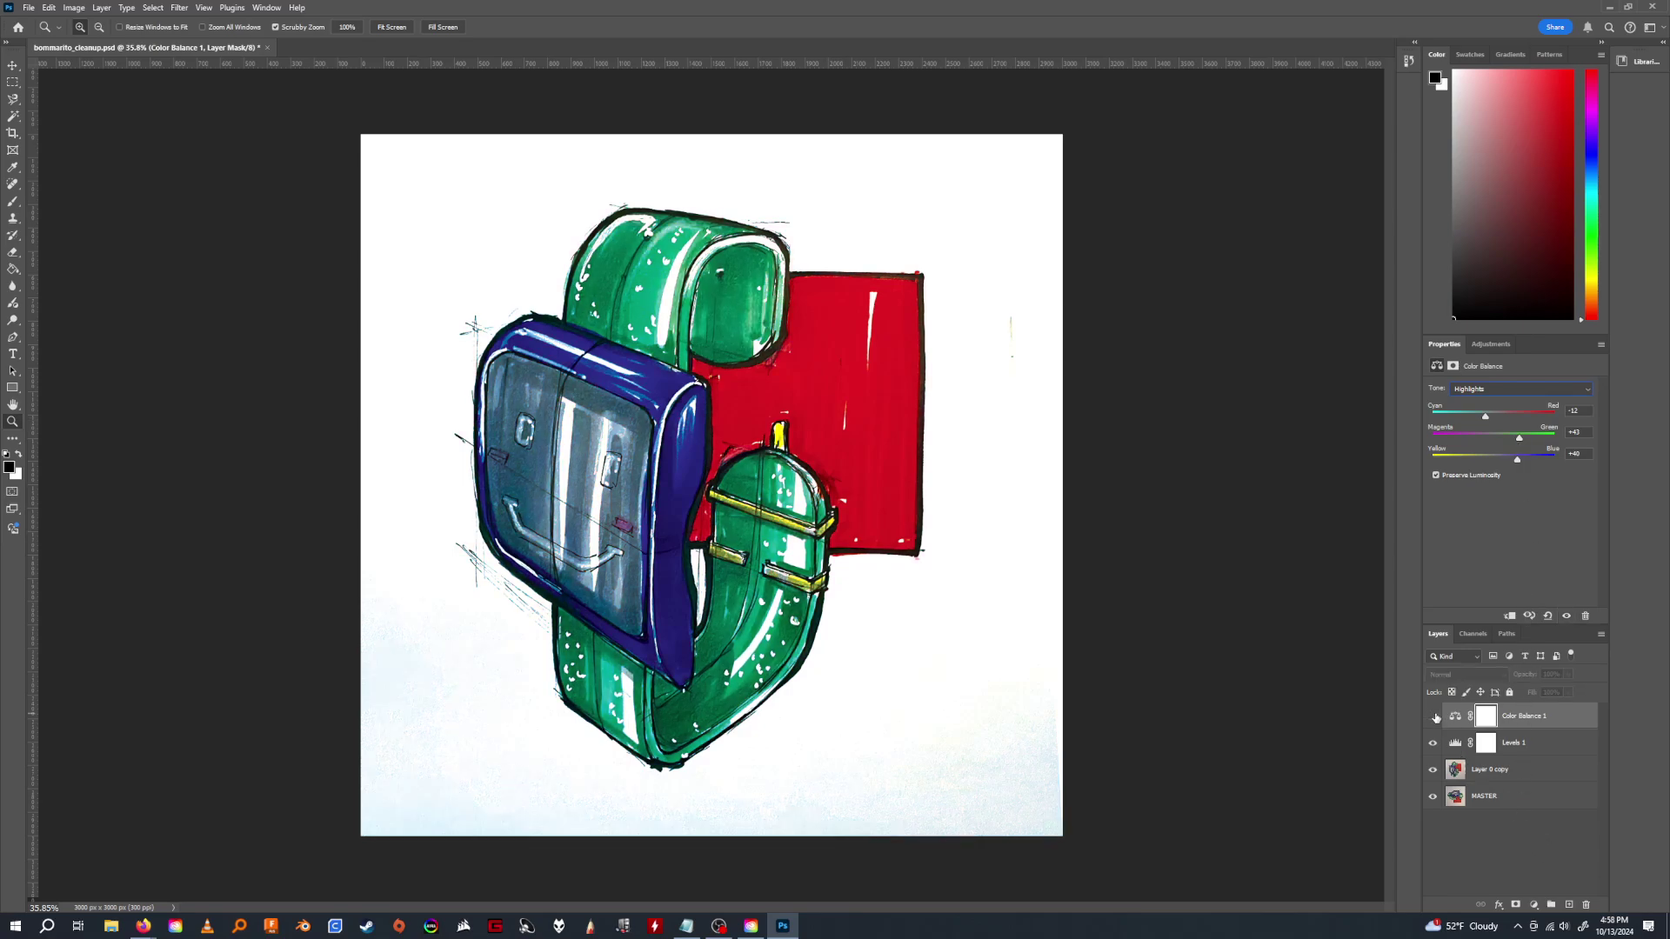
left_click(1434, 717)
left_click(1434, 717)
left_click(1434, 716)
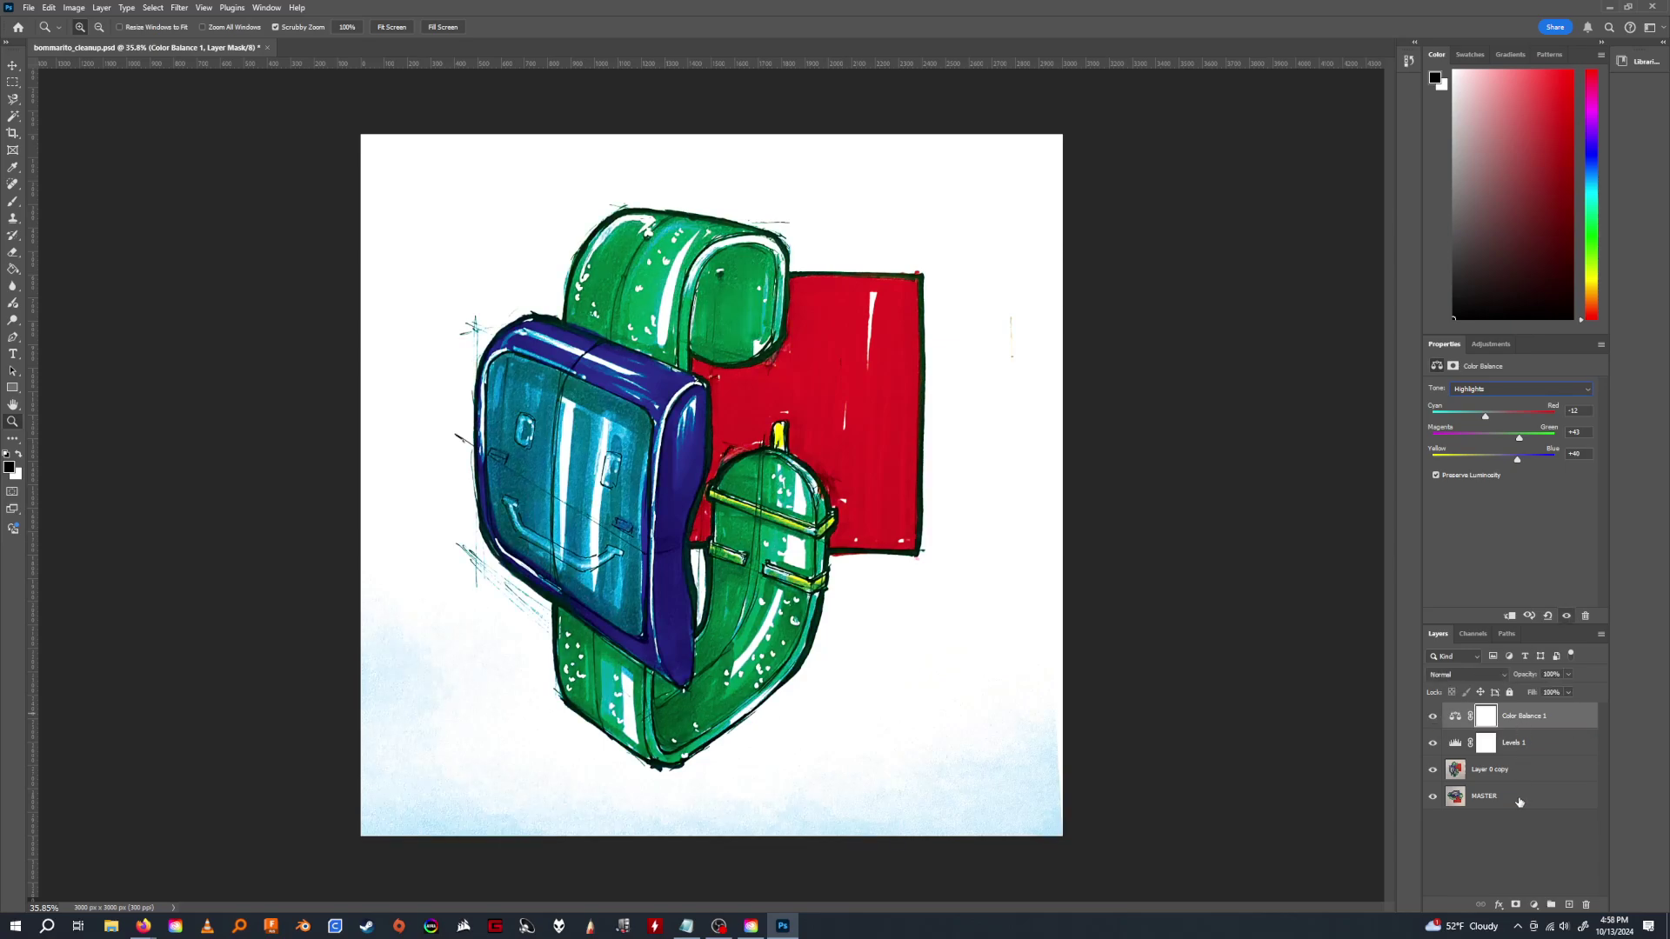
Reduce the Color Balance 1 adjustment layer's opacity to 55%.
left_click(1521, 851)
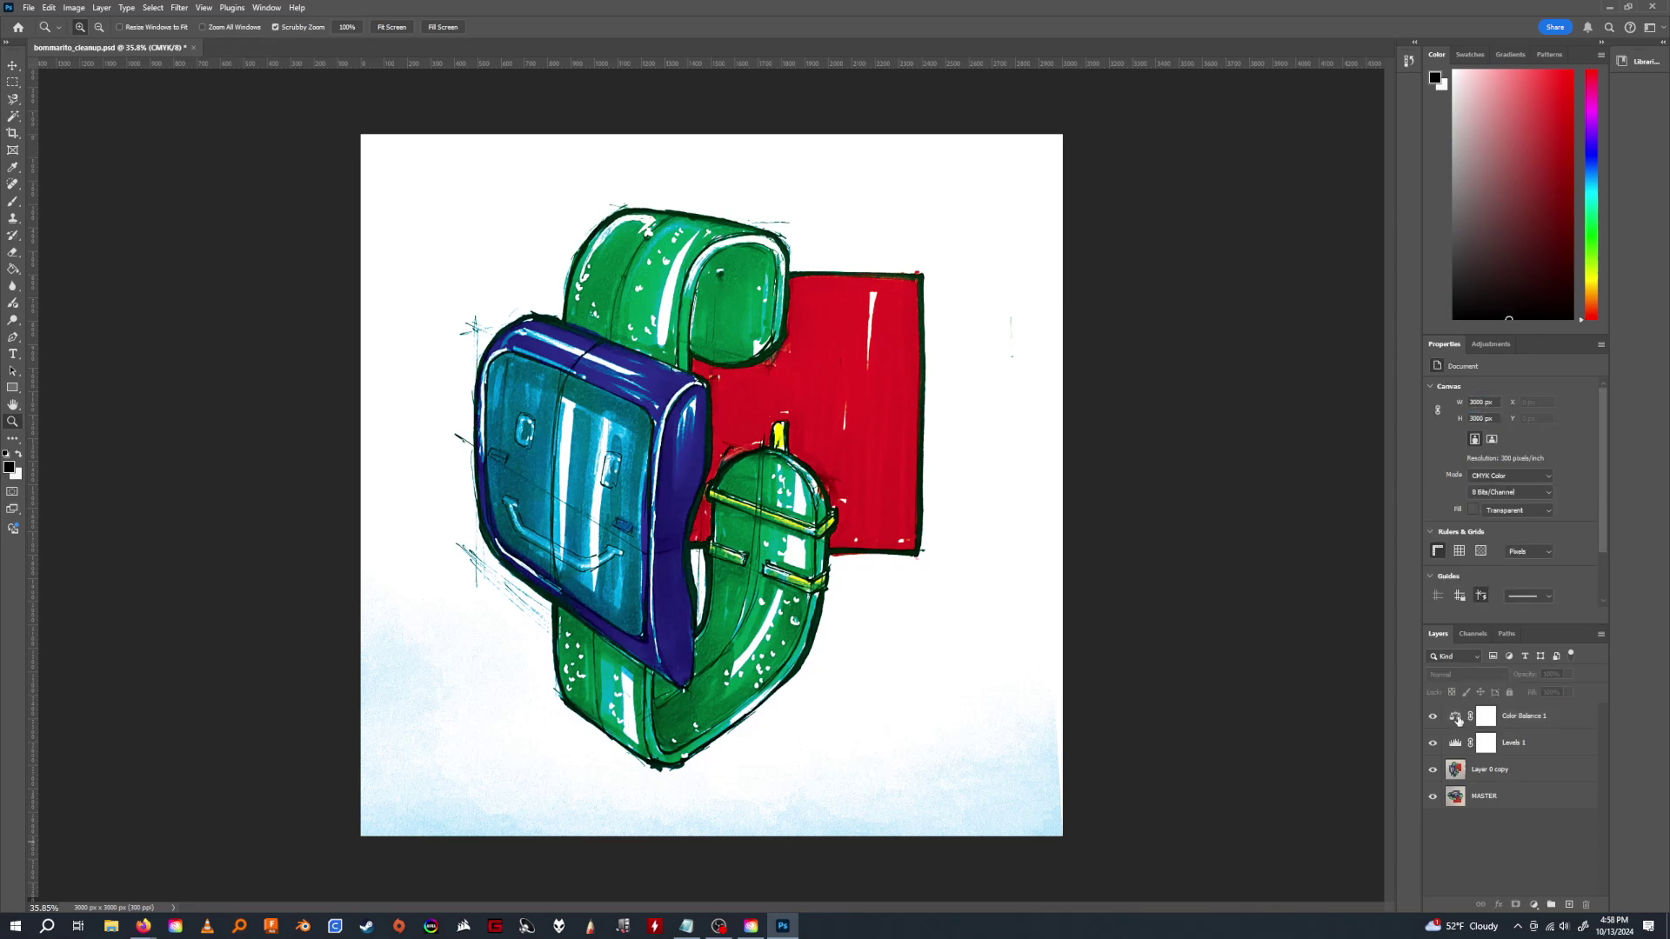
left_click(1486, 712)
left_click(1567, 675)
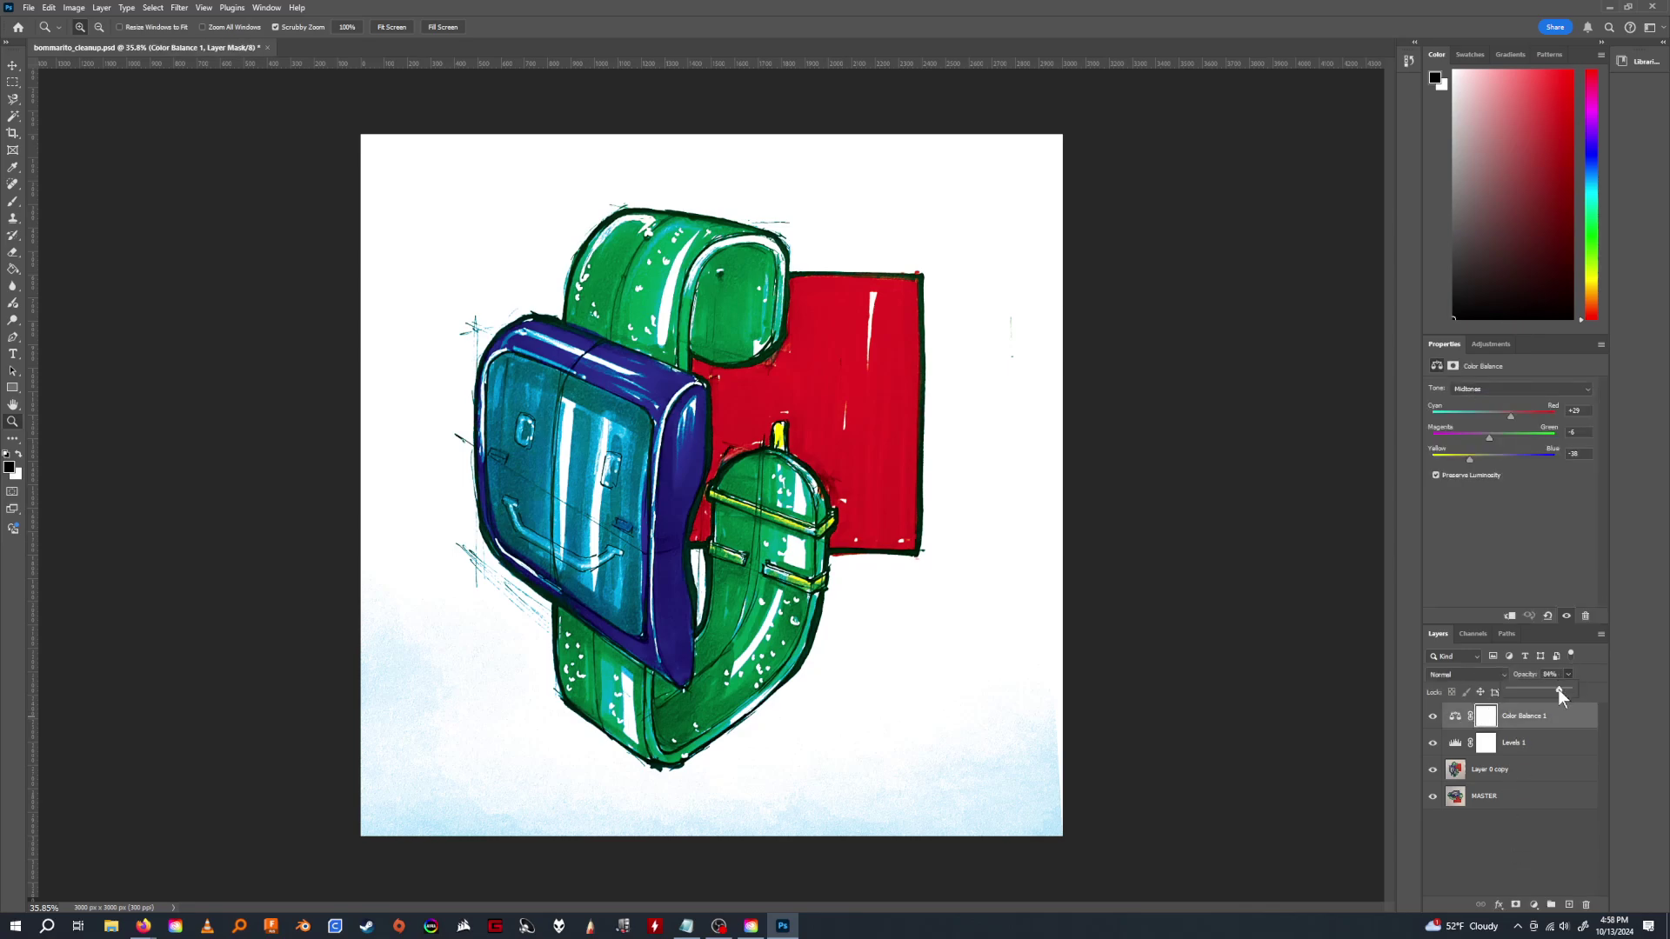
left_click_drag(1514, 692, 1484, 697)
left_click_drag(1511, 688, 1581, 687)
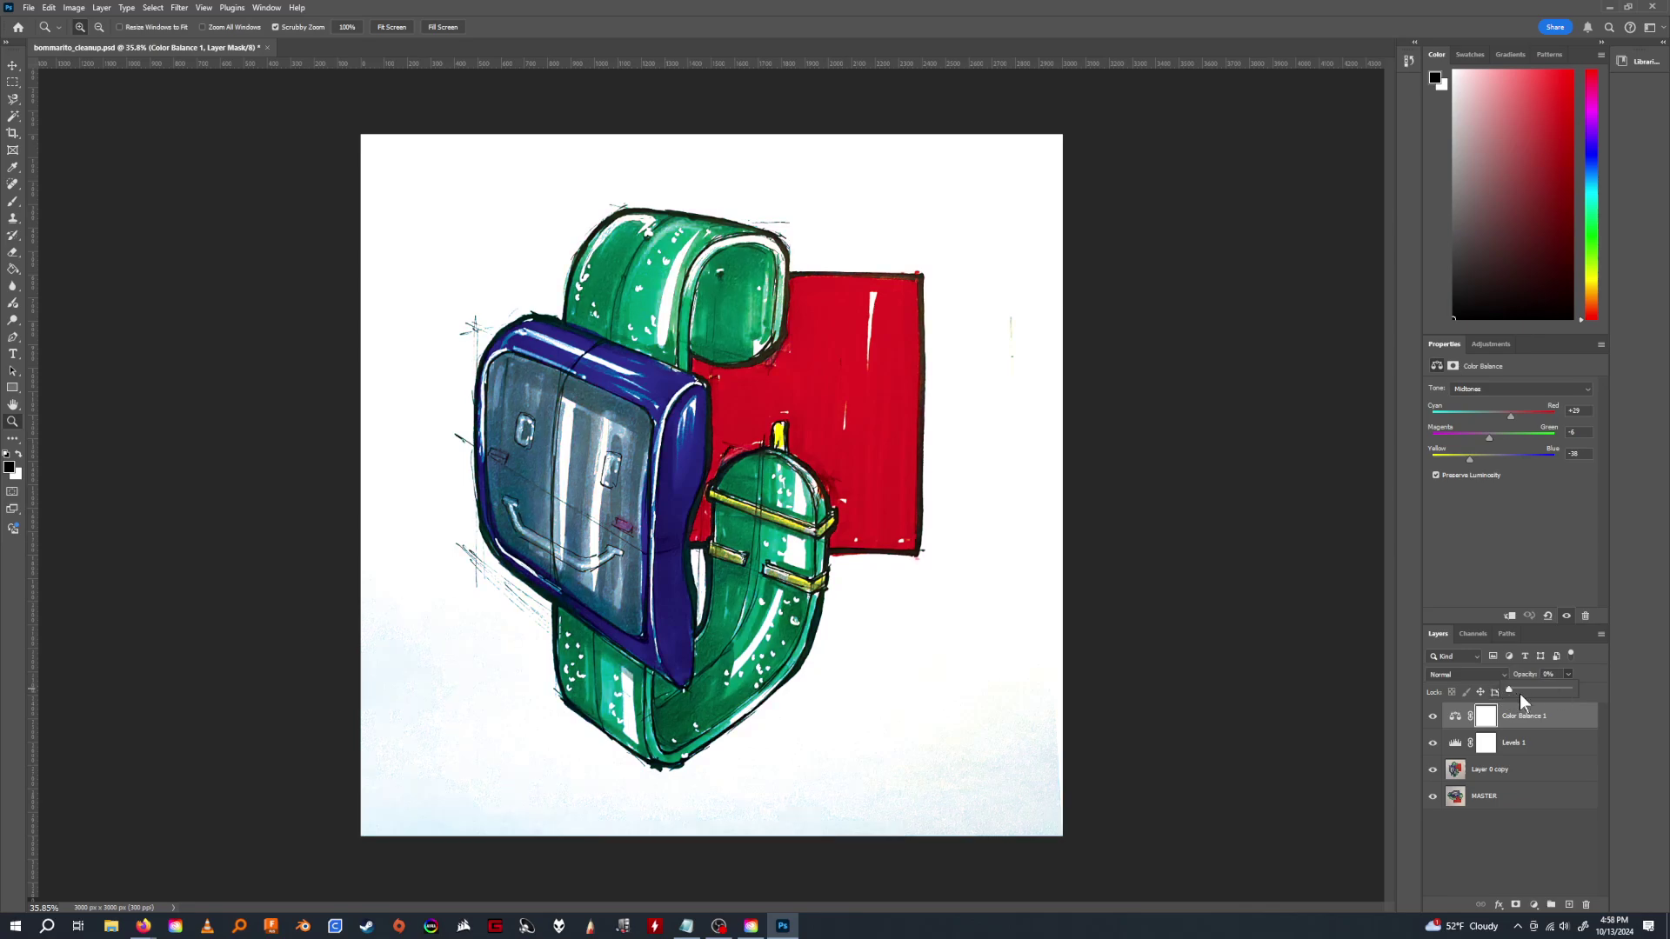
left_click_drag(1536, 688, 1549, 687)
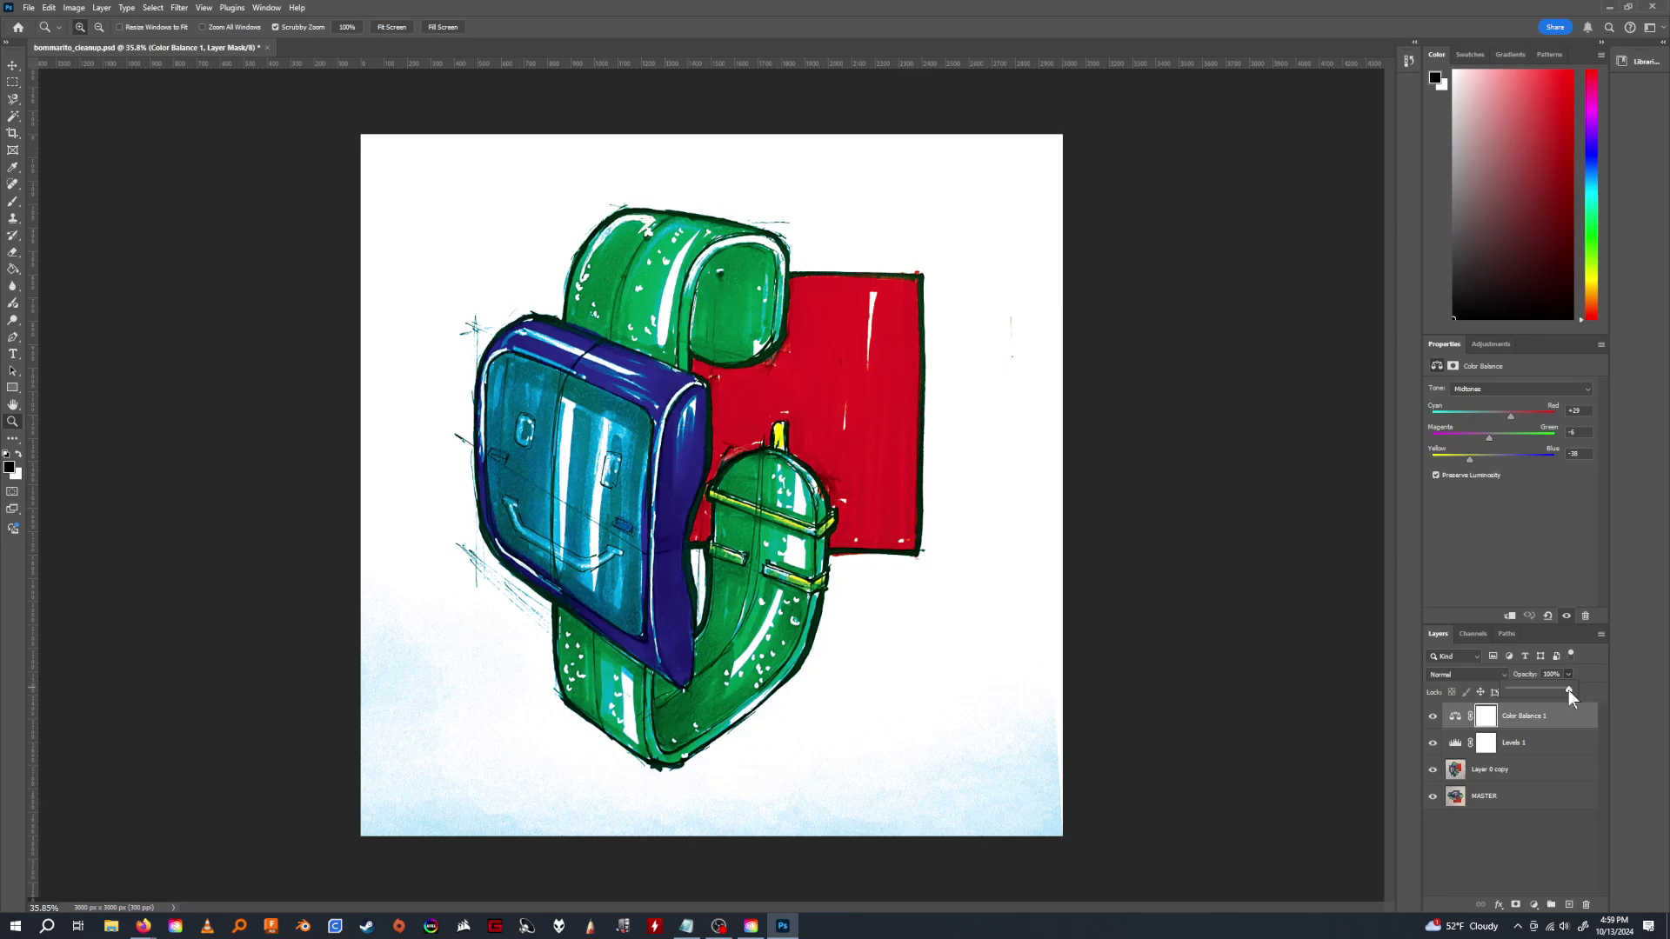
mouse_move(1508, 691)
left_mouse_down()
mouse_move(1500, 710)
mouse_move(1535, 694)
left_mouse_up()
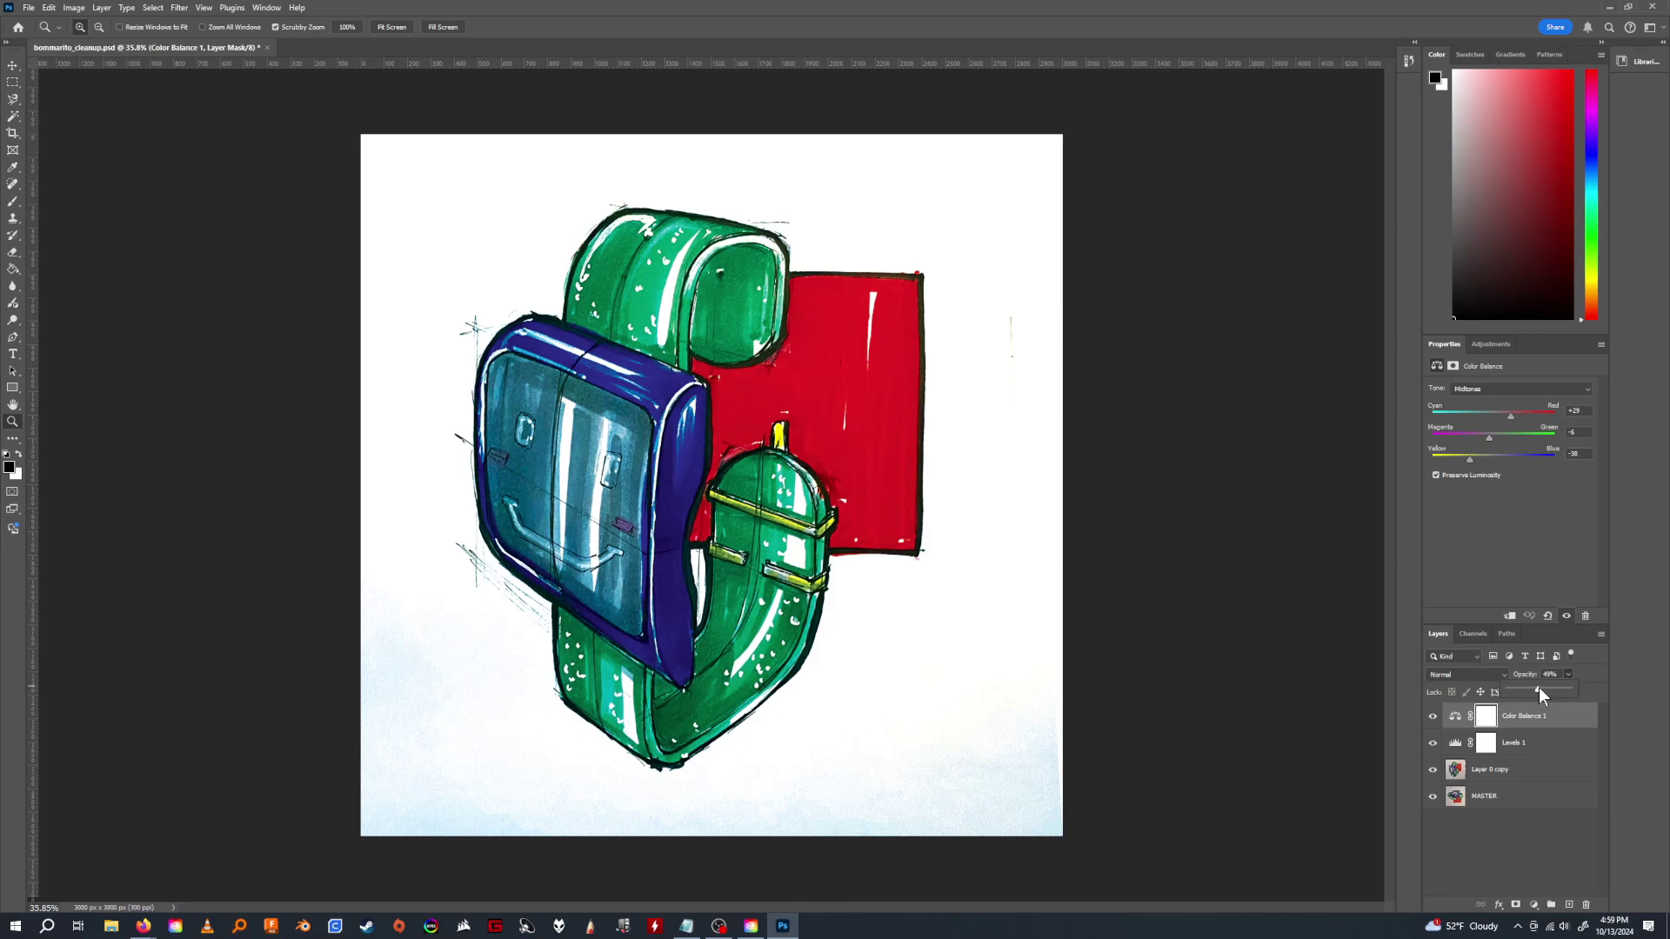
left_click_drag(1539, 689, 1548, 689)
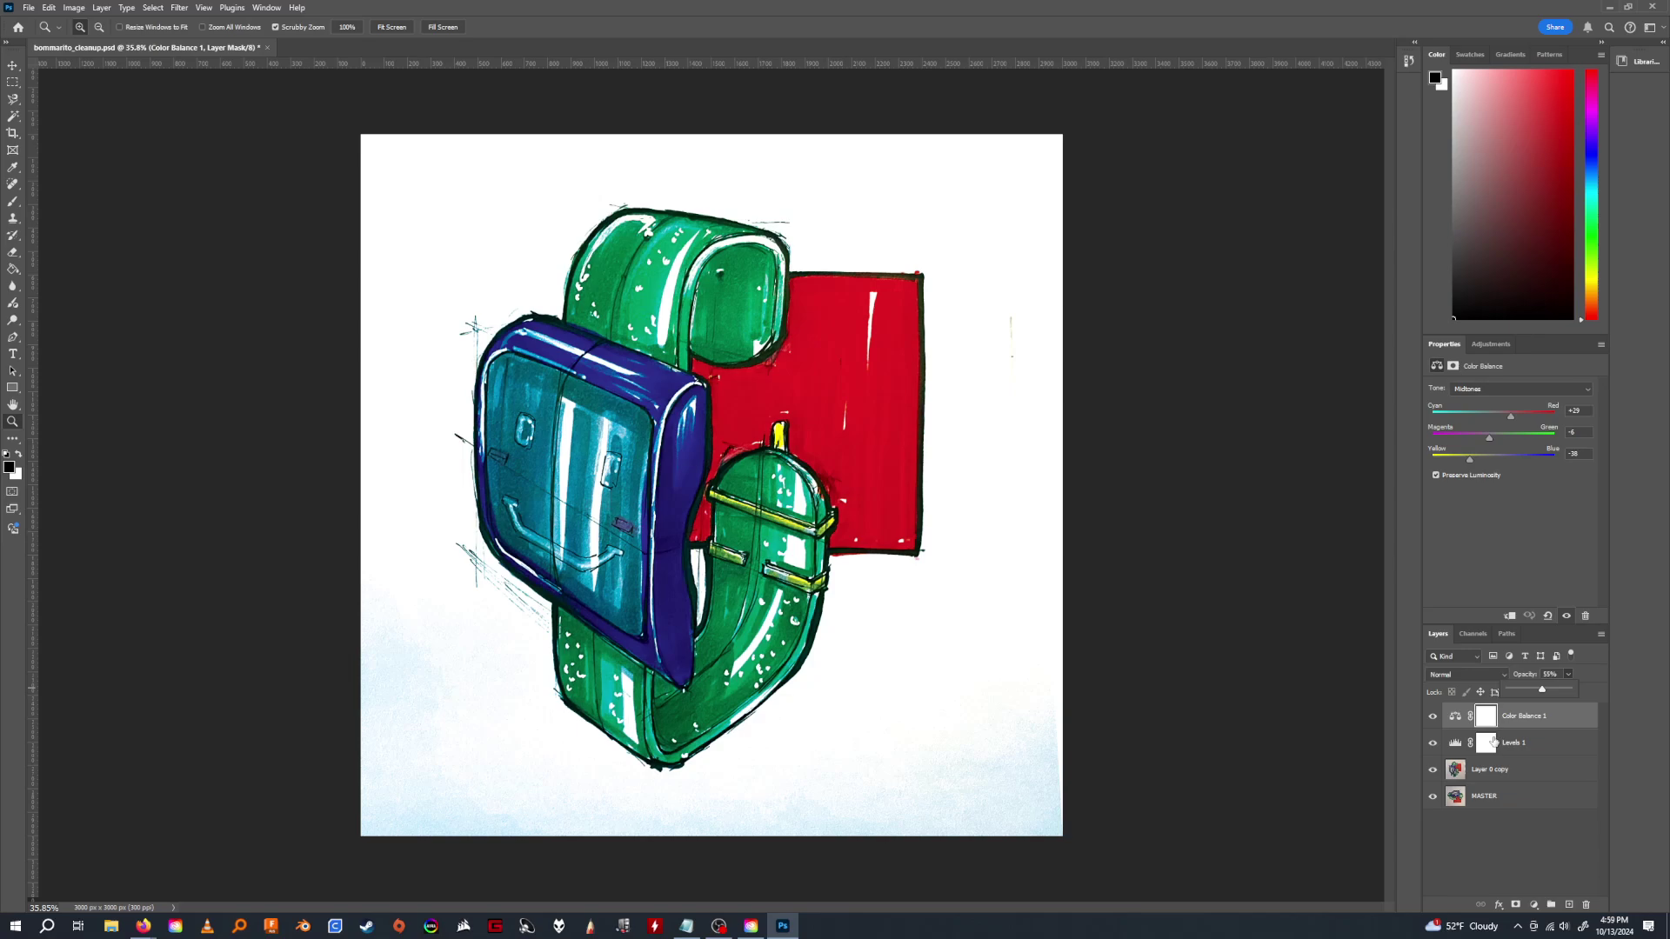
left_click(1519, 833)
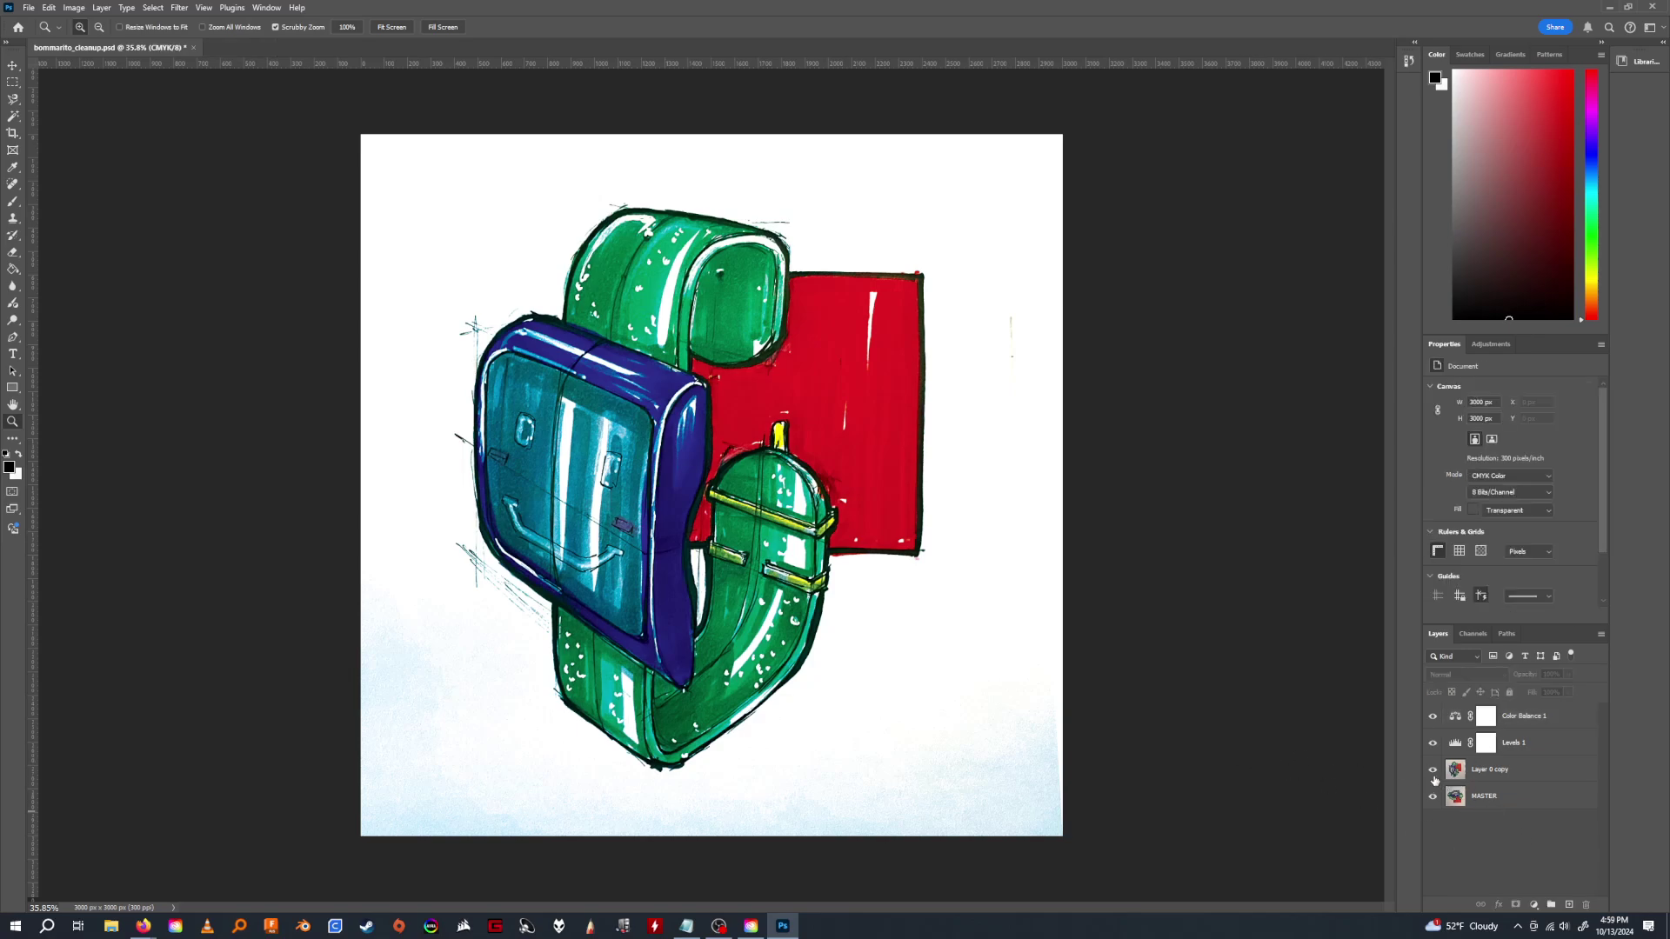
Compare the artwork with the Color Balance 1 and Levels 1 adjustment layers hidden and shown.
left_click(1433, 717)
left_click(1432, 744)
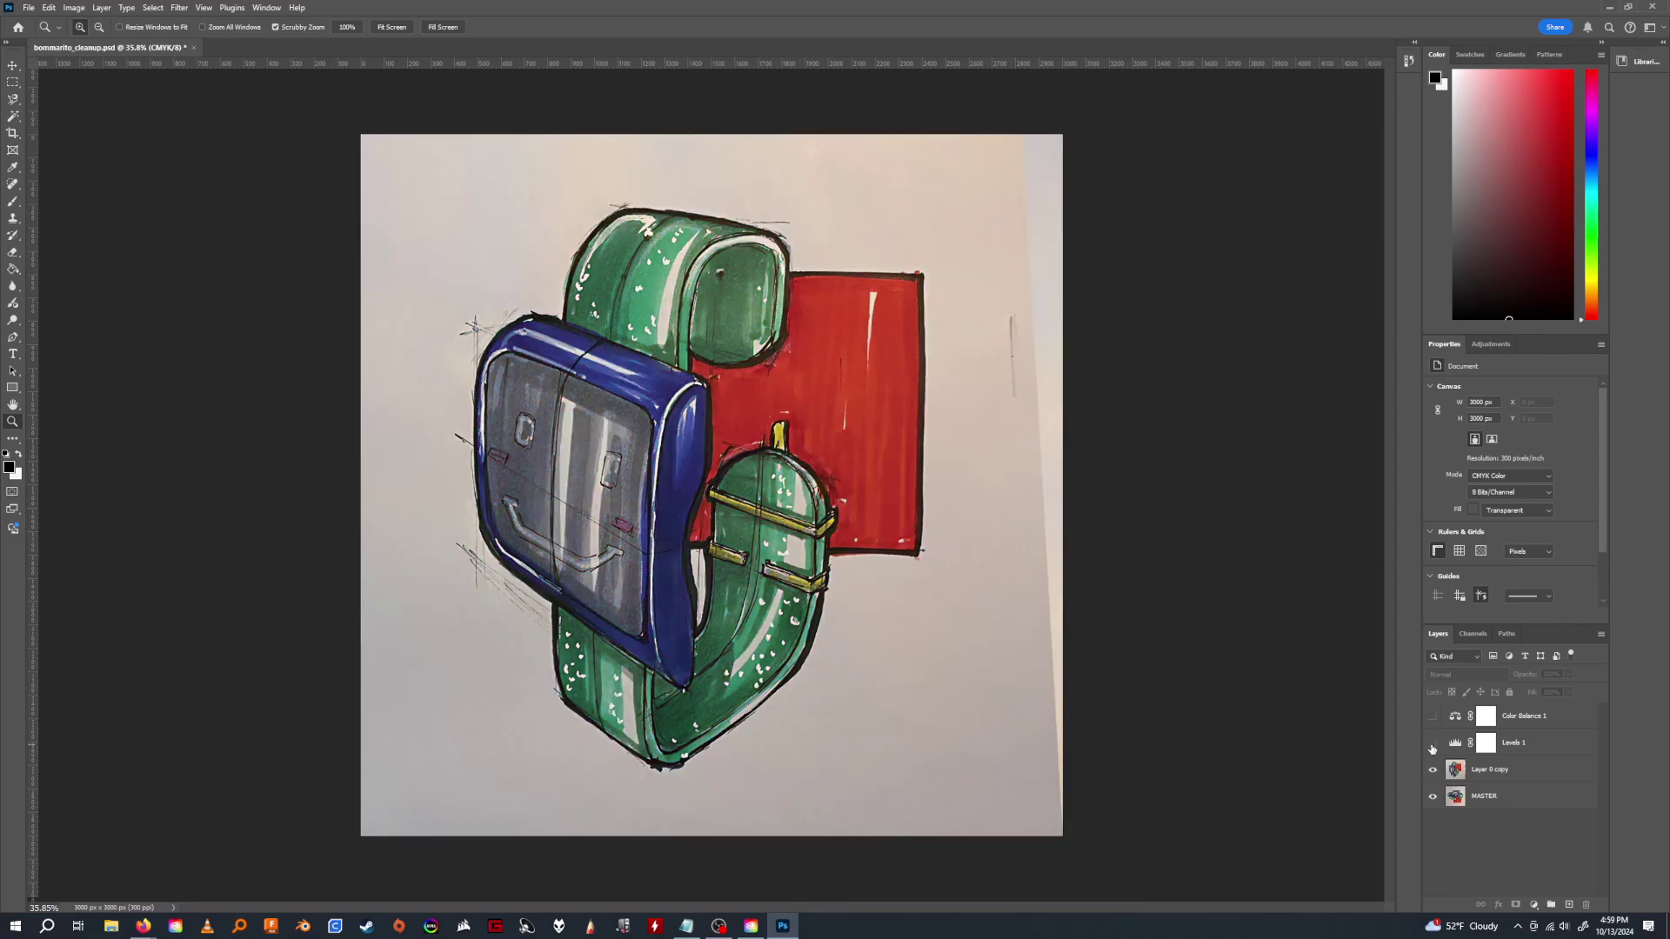
left_click(1433, 743)
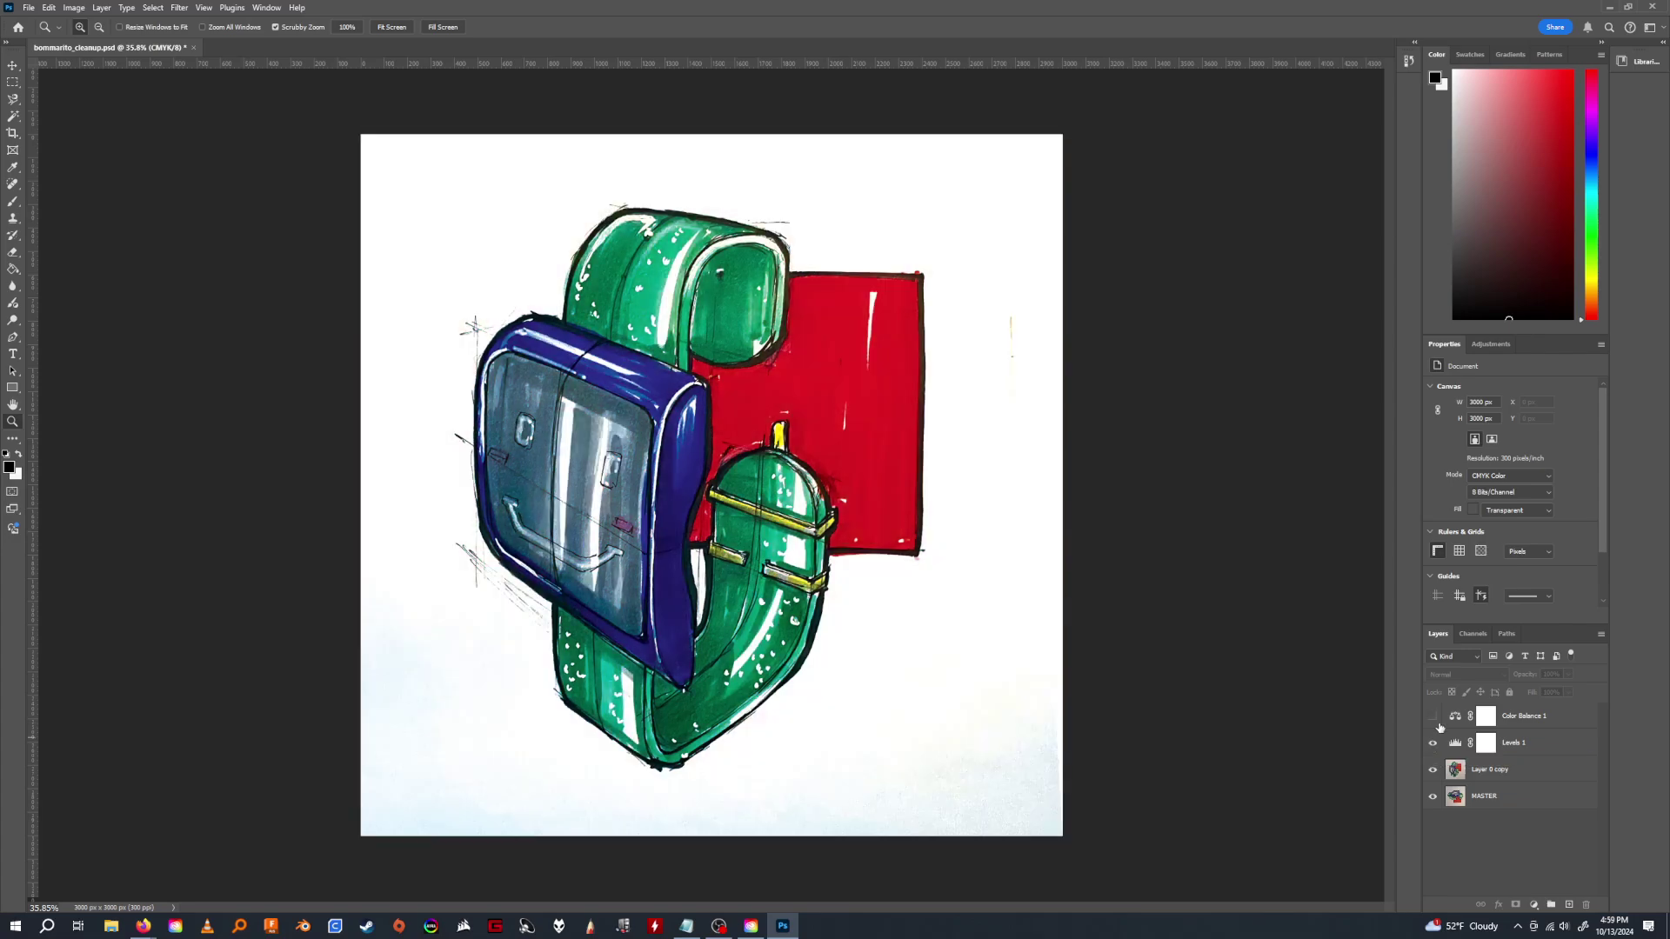
left_click(1433, 744)
left_click(1433, 744)
left_click(1433, 744)
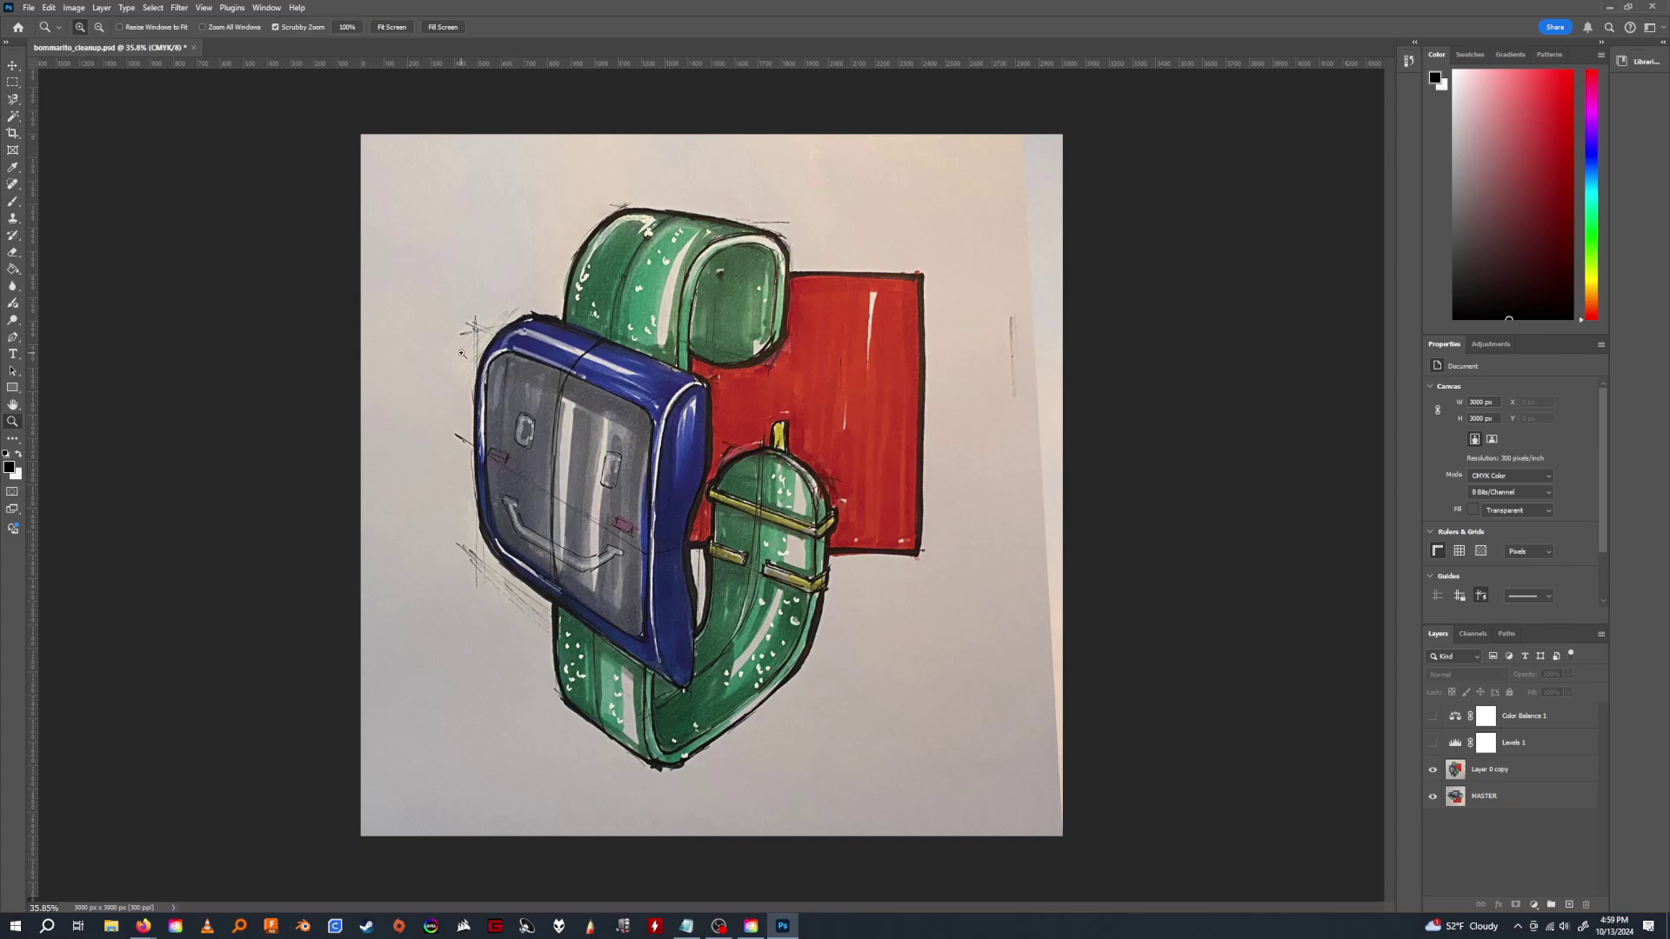
left_click(1432, 742)
left_click(1433, 715)
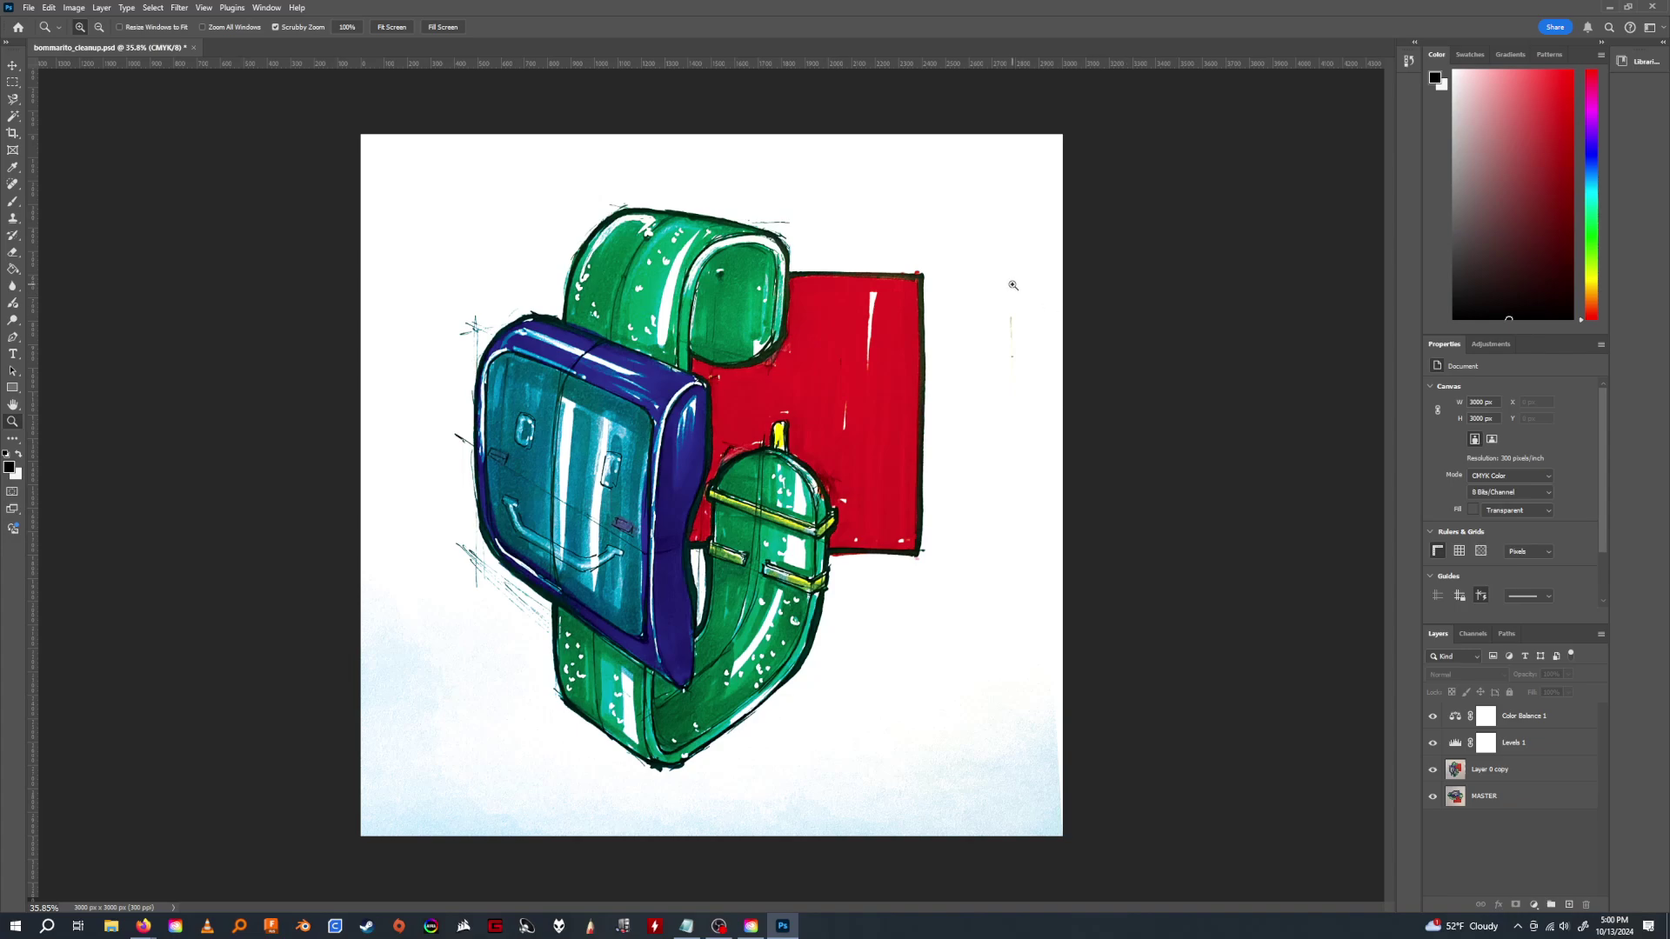
Rename the artwork copy layer below the adjustment layers as "Edited Layer".
left_click(1552, 747)
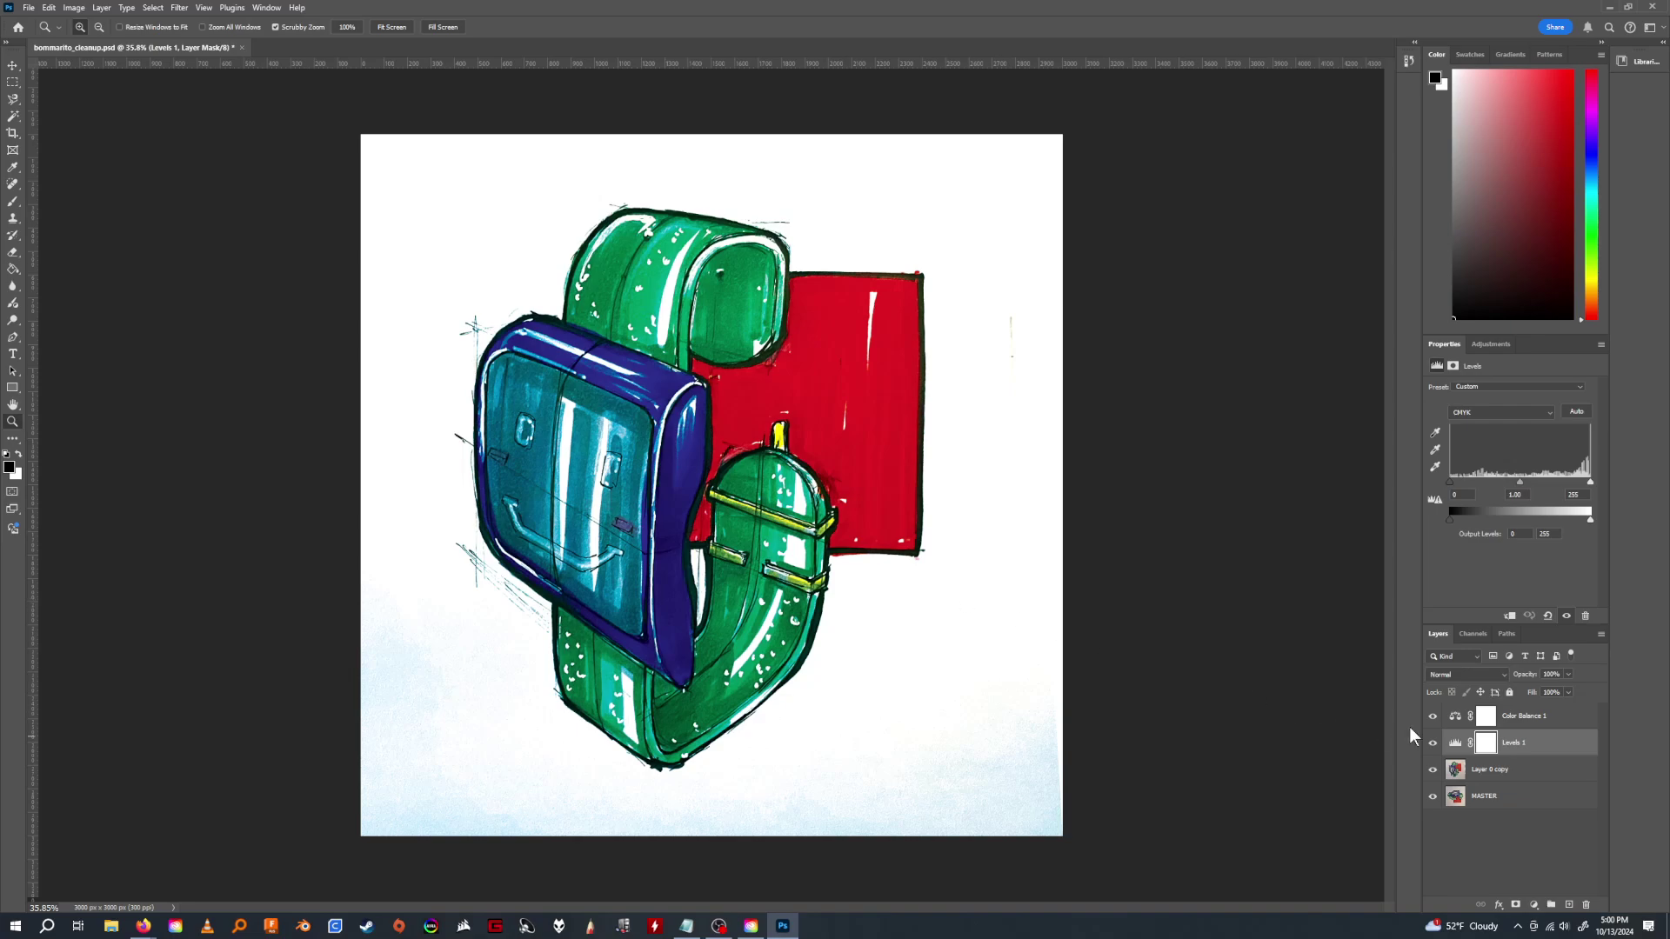
left_click(1579, 722)
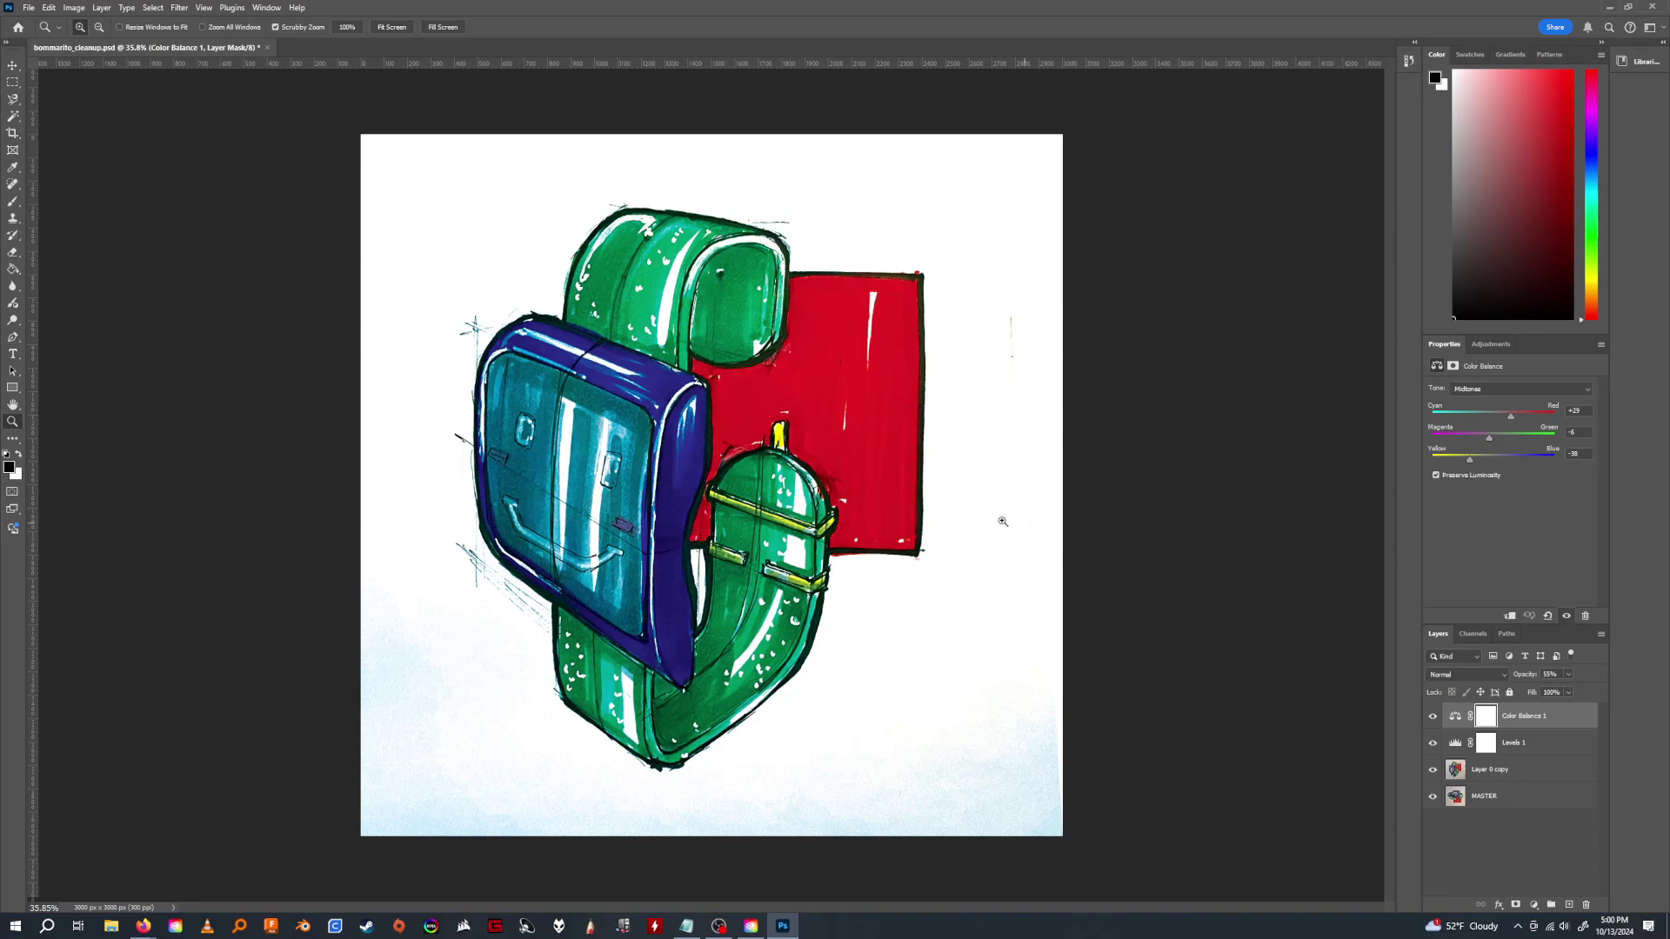
left_click(1521, 778)
double_click(1499, 770)
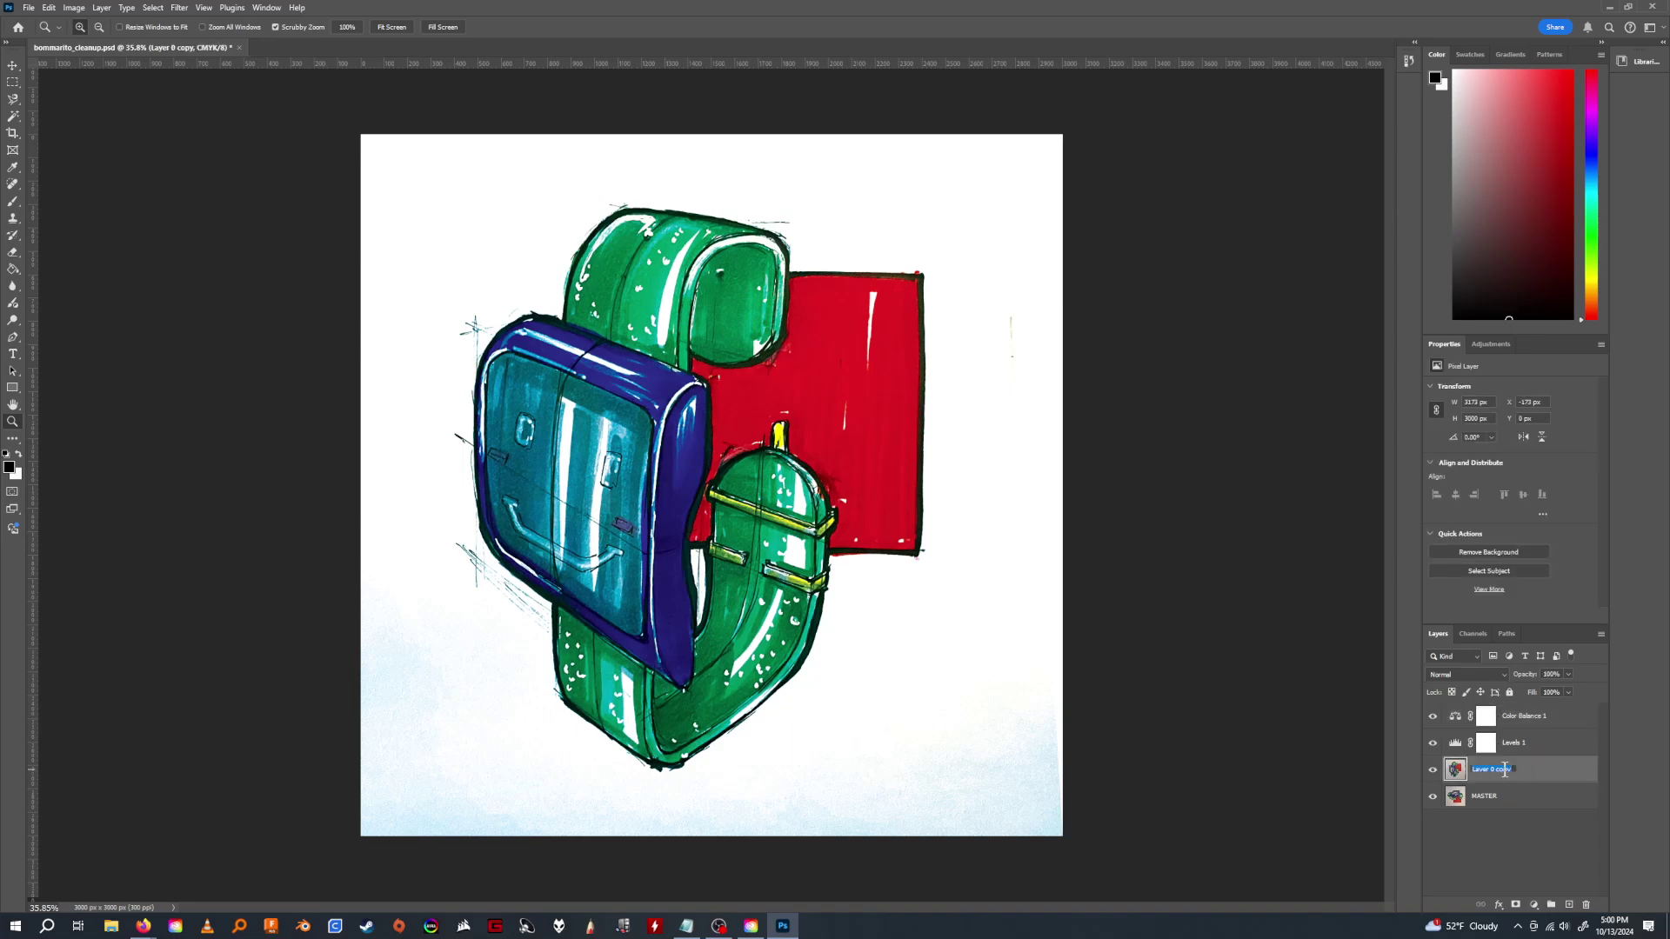
type("Edited Layer")
key("Return")
Activate the Clone Stamp tool for retouching the Edited Layer.
left_click(12, 185)
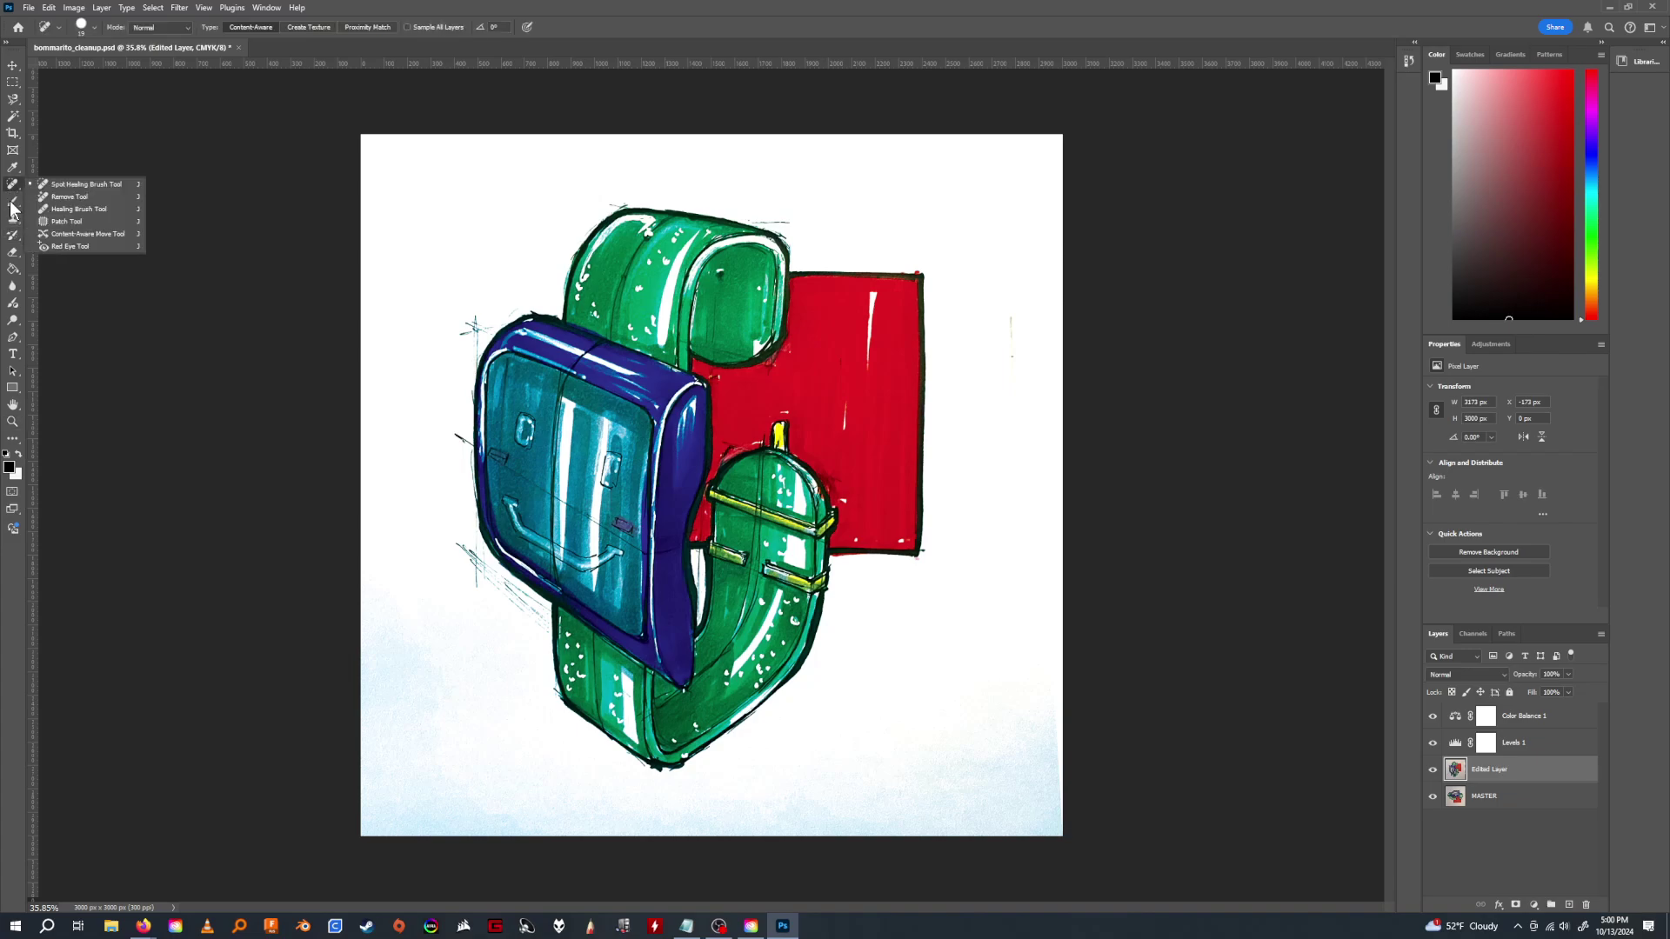
left_click(12, 219)
left_click(10, 221)
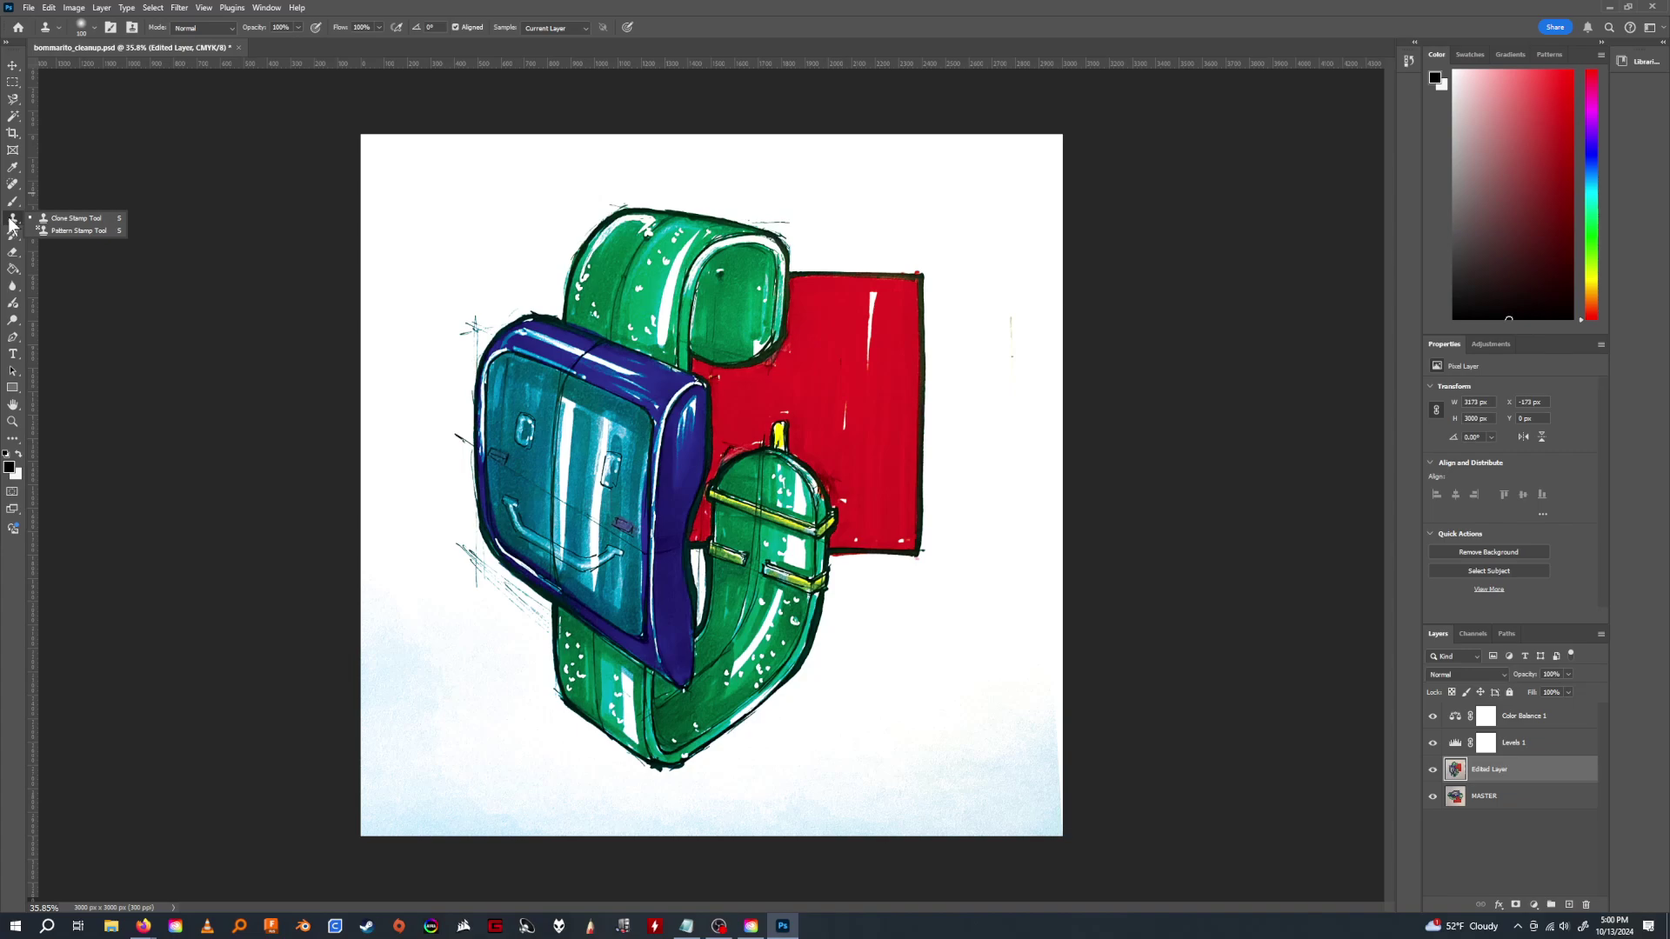
left_click(264, 8)
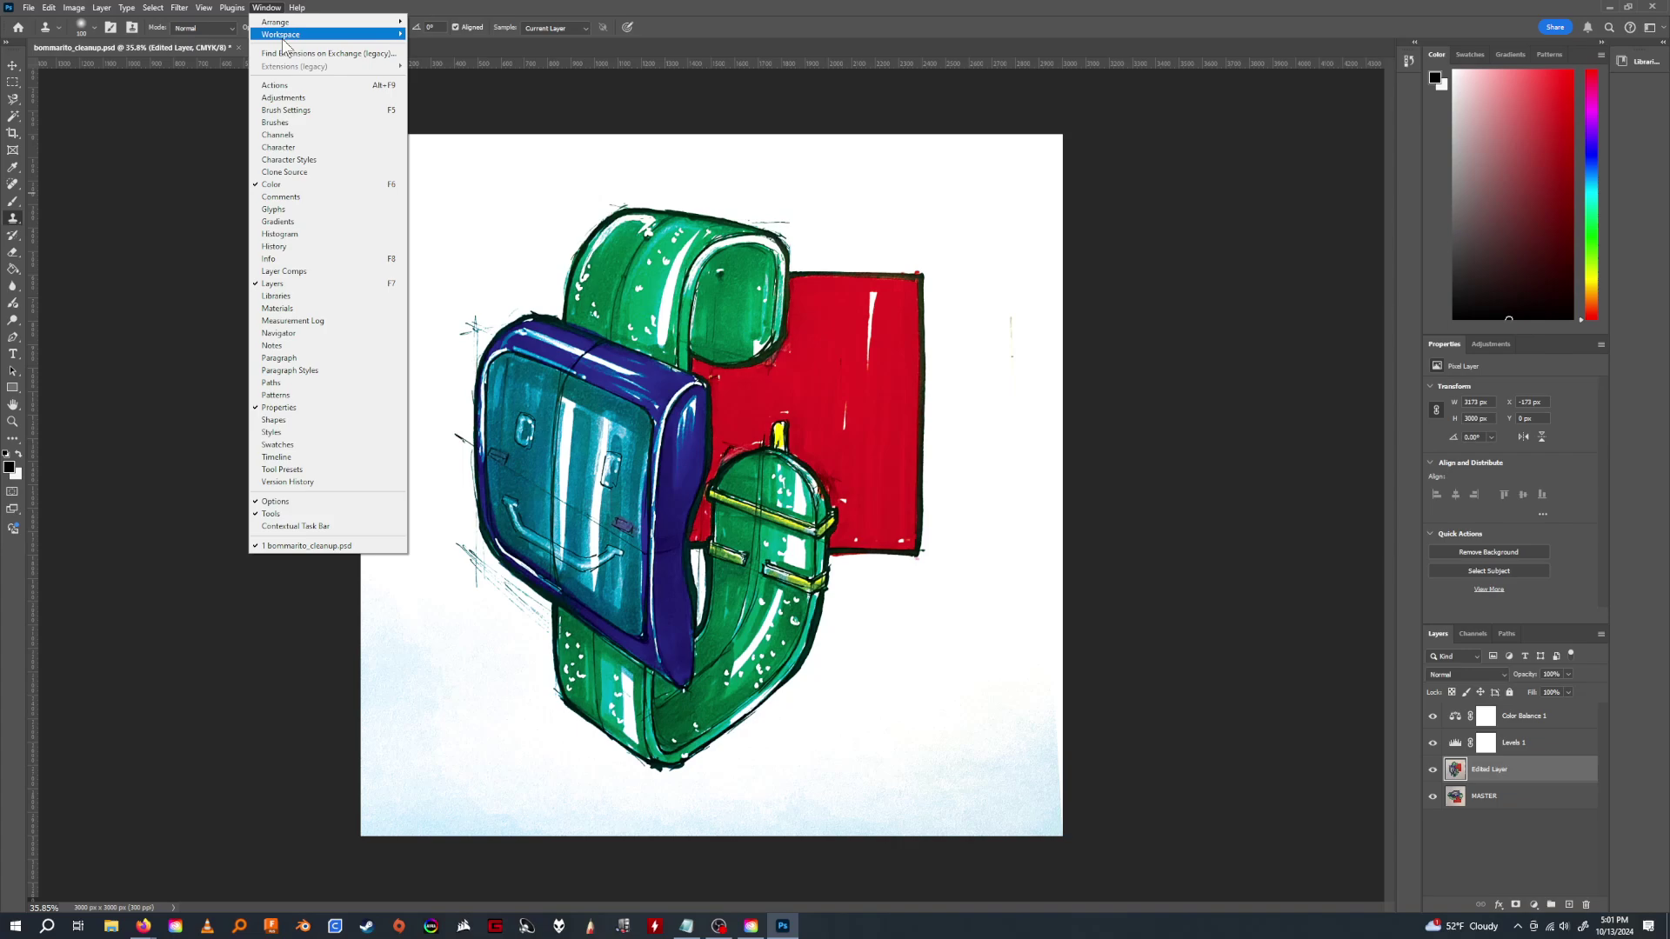
mouse_move(280, 38)
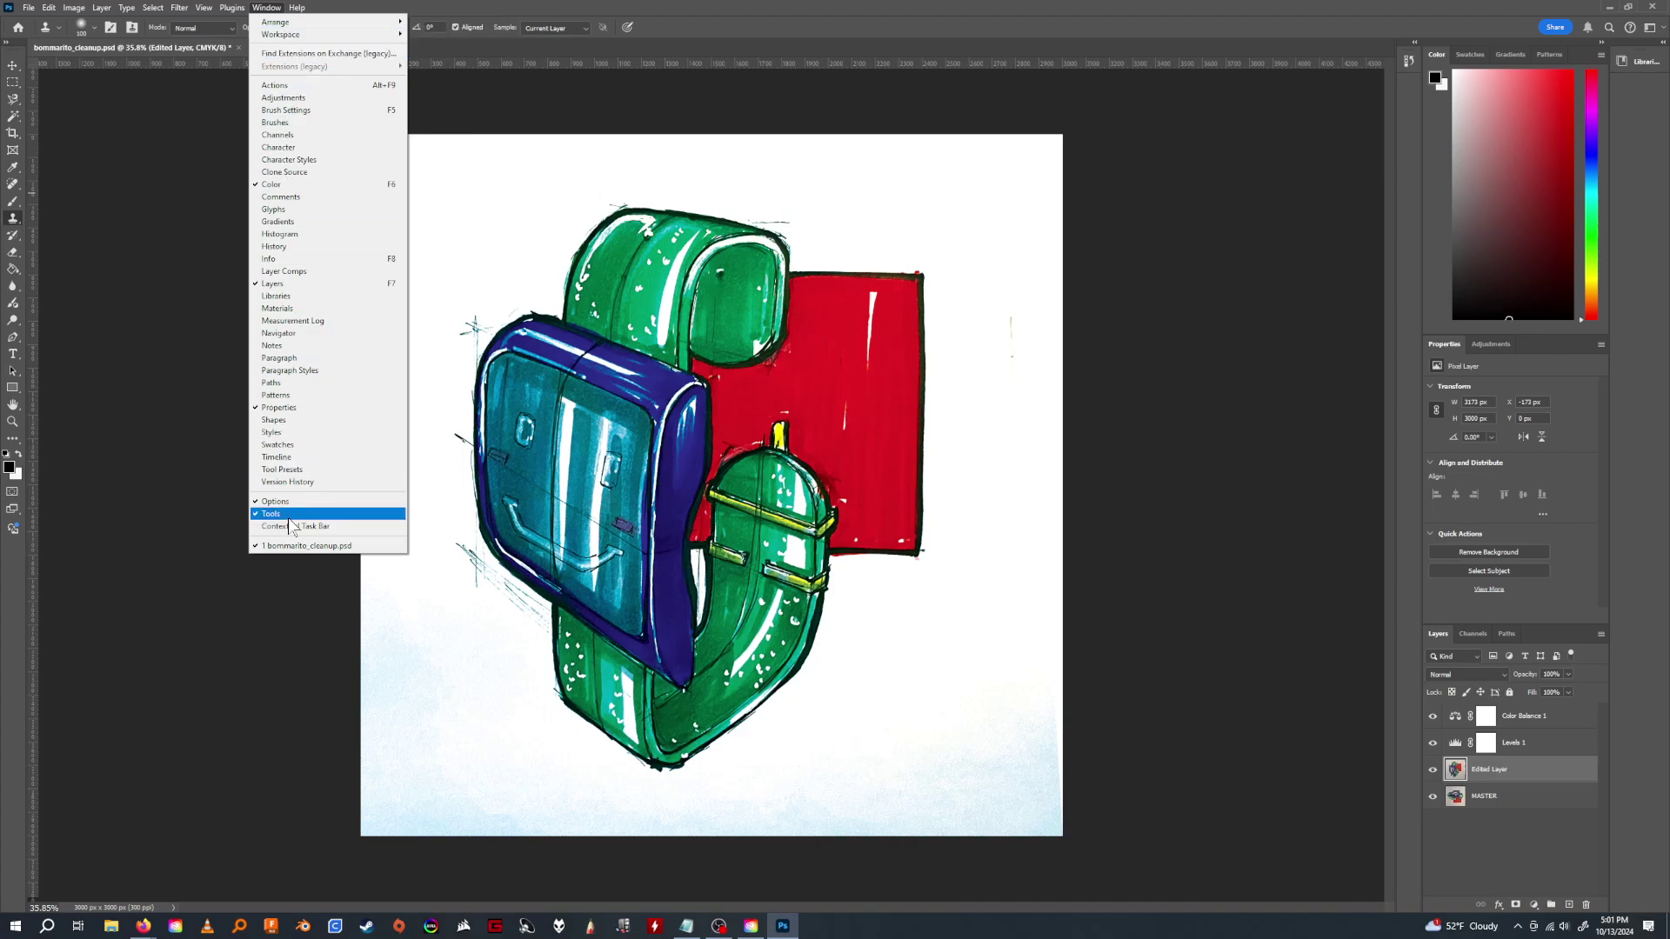
left_click(12, 224)
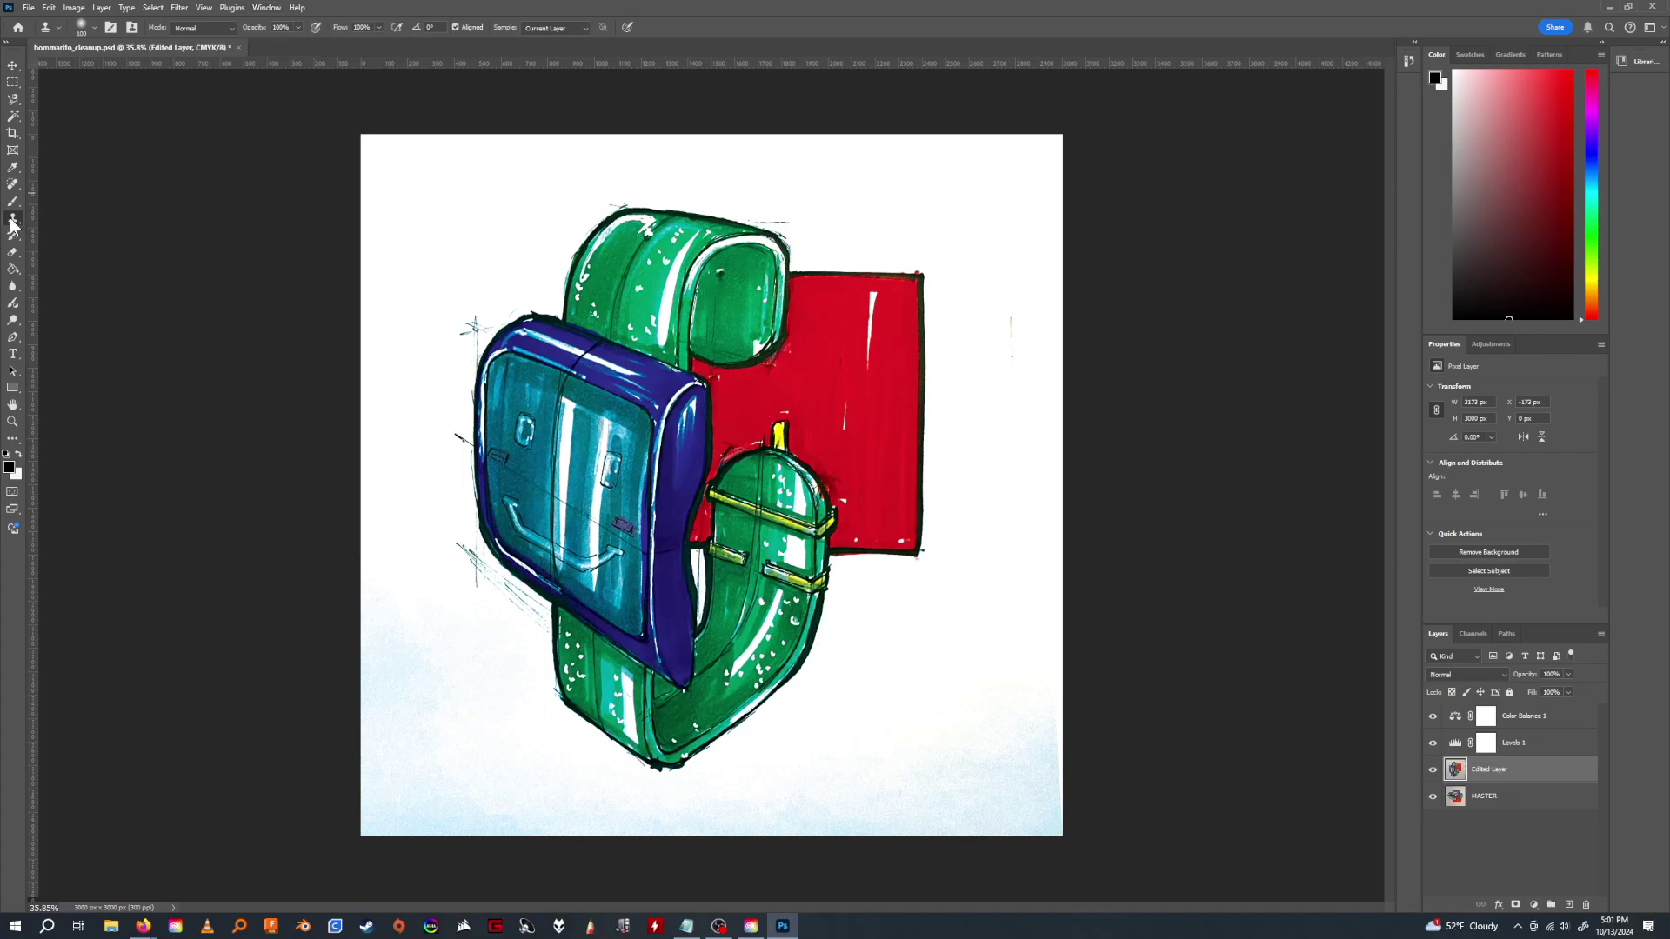
right_click(12, 225)
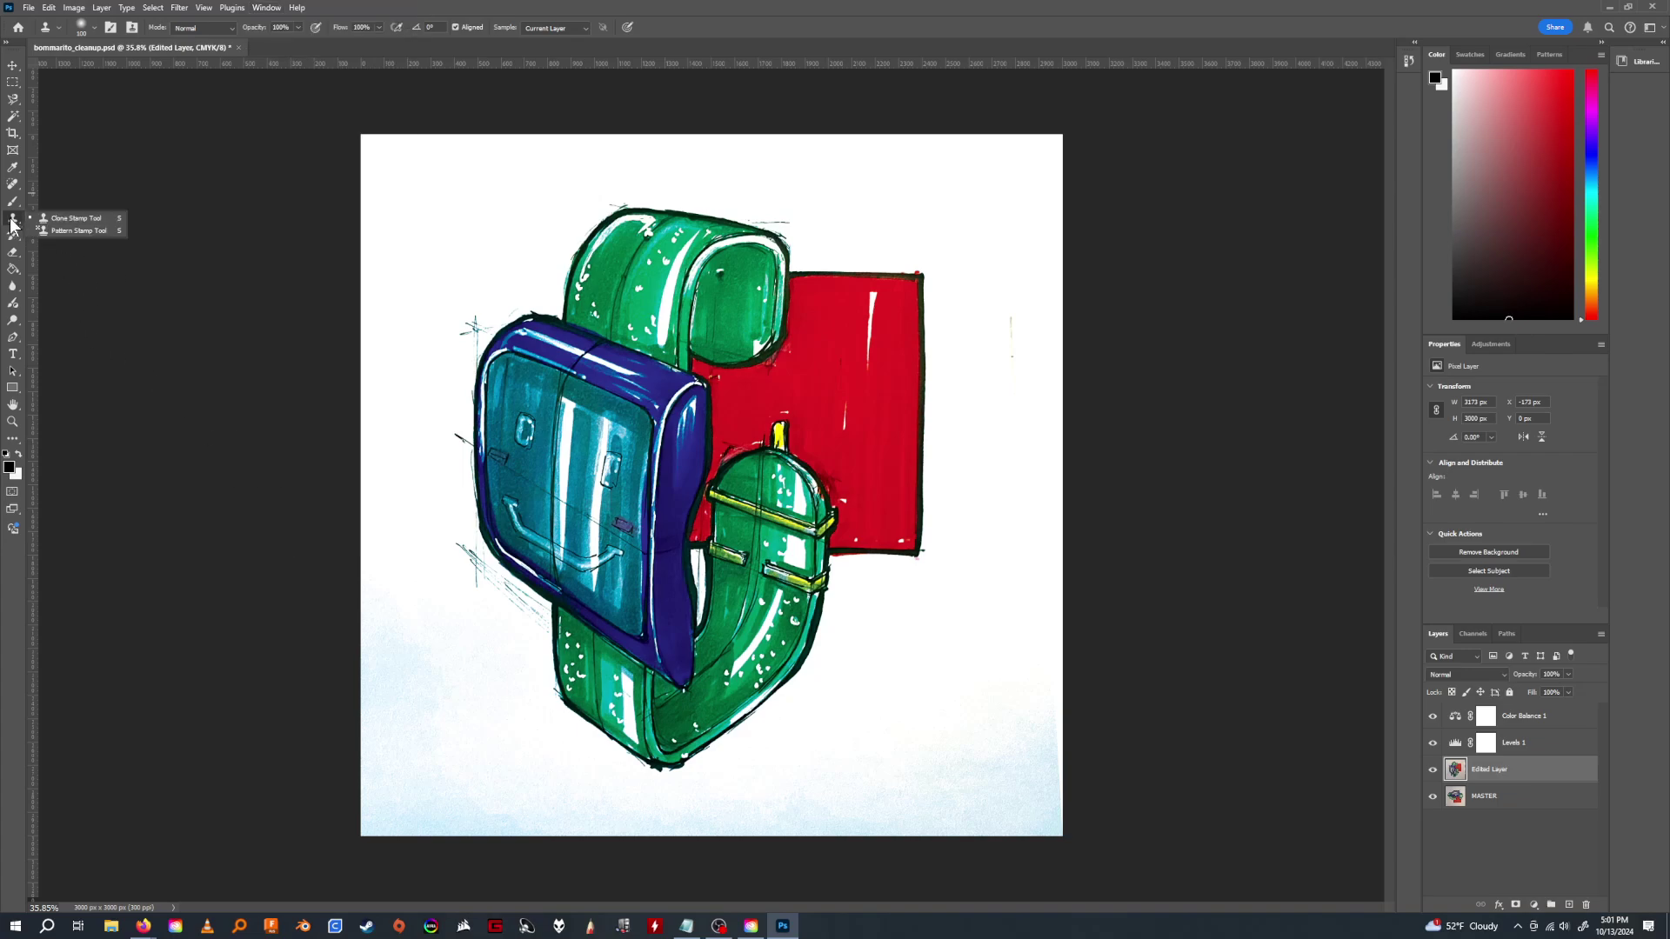
left_click(692, 28)
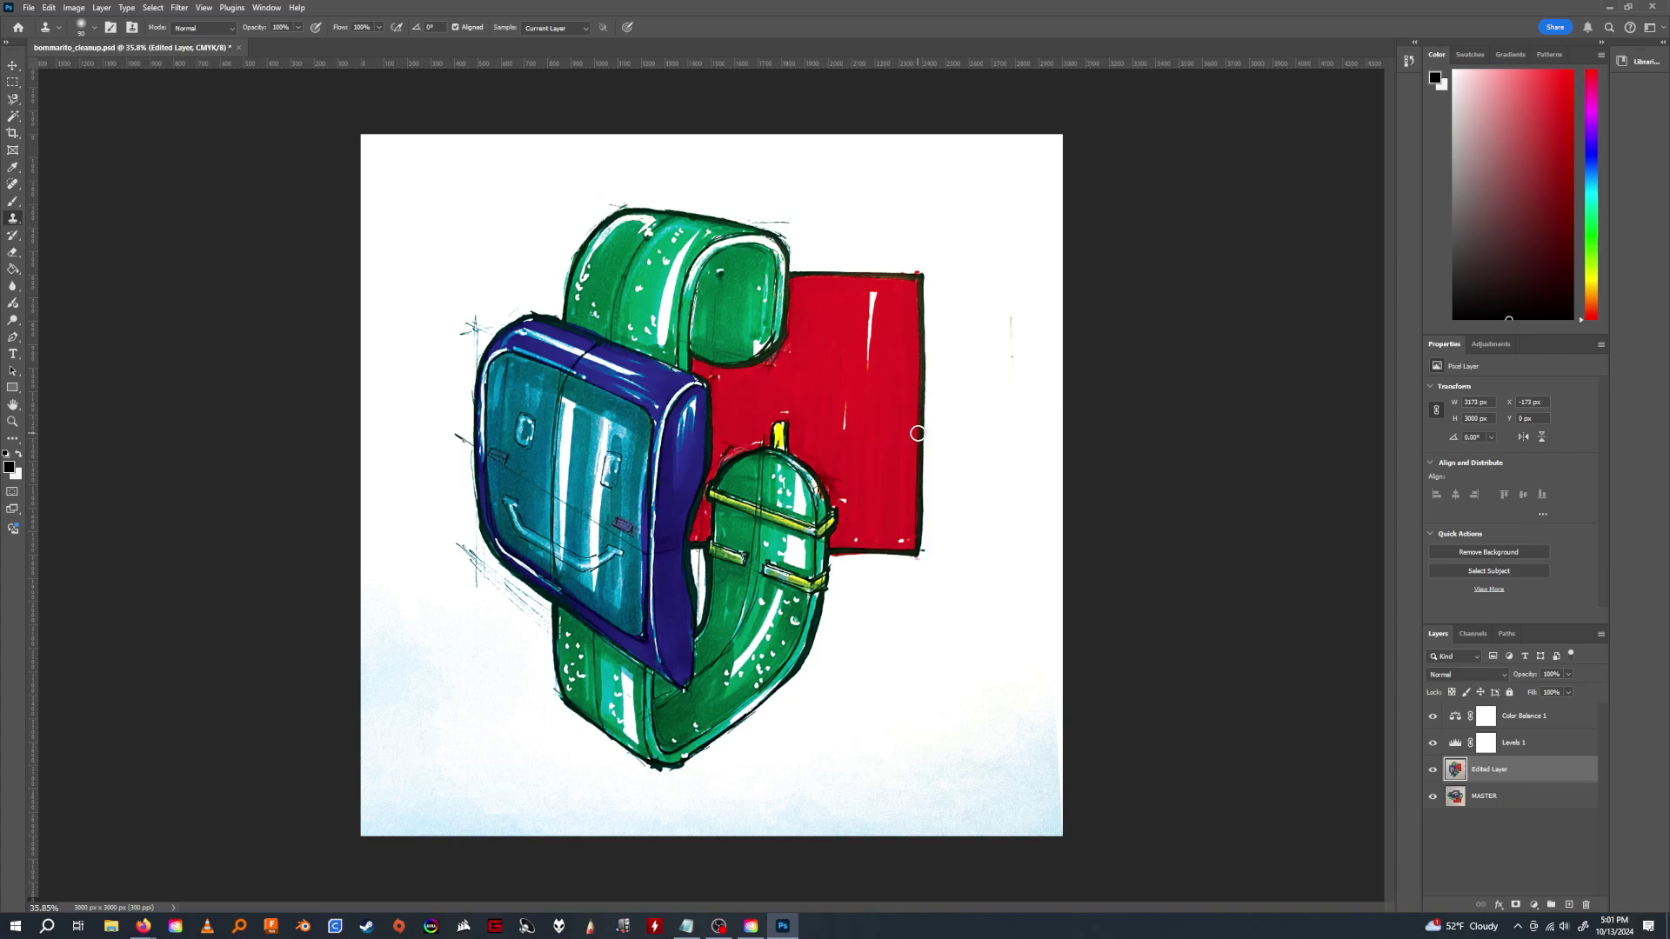
Try different Clone Stamp brush sizes and a test stroke of red on the white background beside the red rectangle.
key("bracketright")
key("bracketright")
key("bracketright")
key("bracketright")
key("bracketright")
key("bracketright")
key("bracketright")
key("bracketright")
key("bracketright")
key("bracketleft")
key("bracketleft")
key("bracketleft")
key("bracketleft")
key("bracketleft")
key("bracketright")
key("bracketright")
key("bracketright")
key("bracketright")
key("bracketleft")
key("bracketleft")
key("bracketleft")
key("bracketleft")
key("bracketright")
key("bracketright")
key("bracketright")
key("bracketleft")
key("bracketleft")
key("bracketleft")
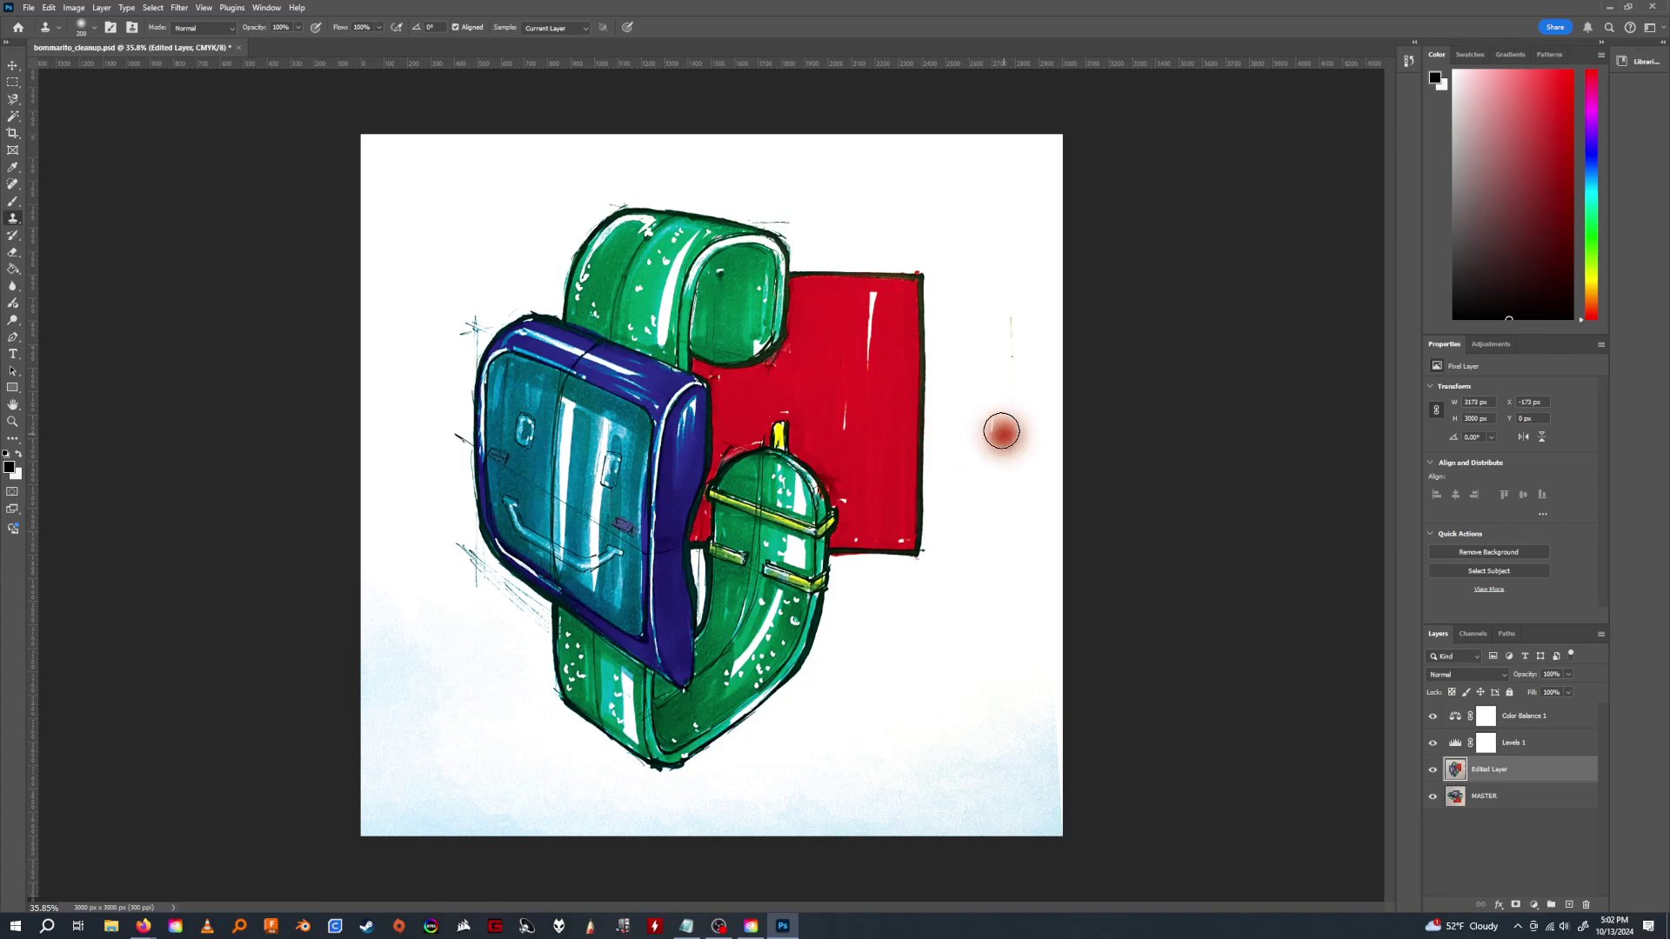
mouse_move(996, 433)
left_mouse_down()
mouse_move(983, 395)
mouse_move(953, 429)
mouse_move(993, 447)
mouse_move(1011, 428)
mouse_move(968, 392)
mouse_move(951, 422)
mouse_move(1000, 421)
left_mouse_up()
key("ctrl+z")
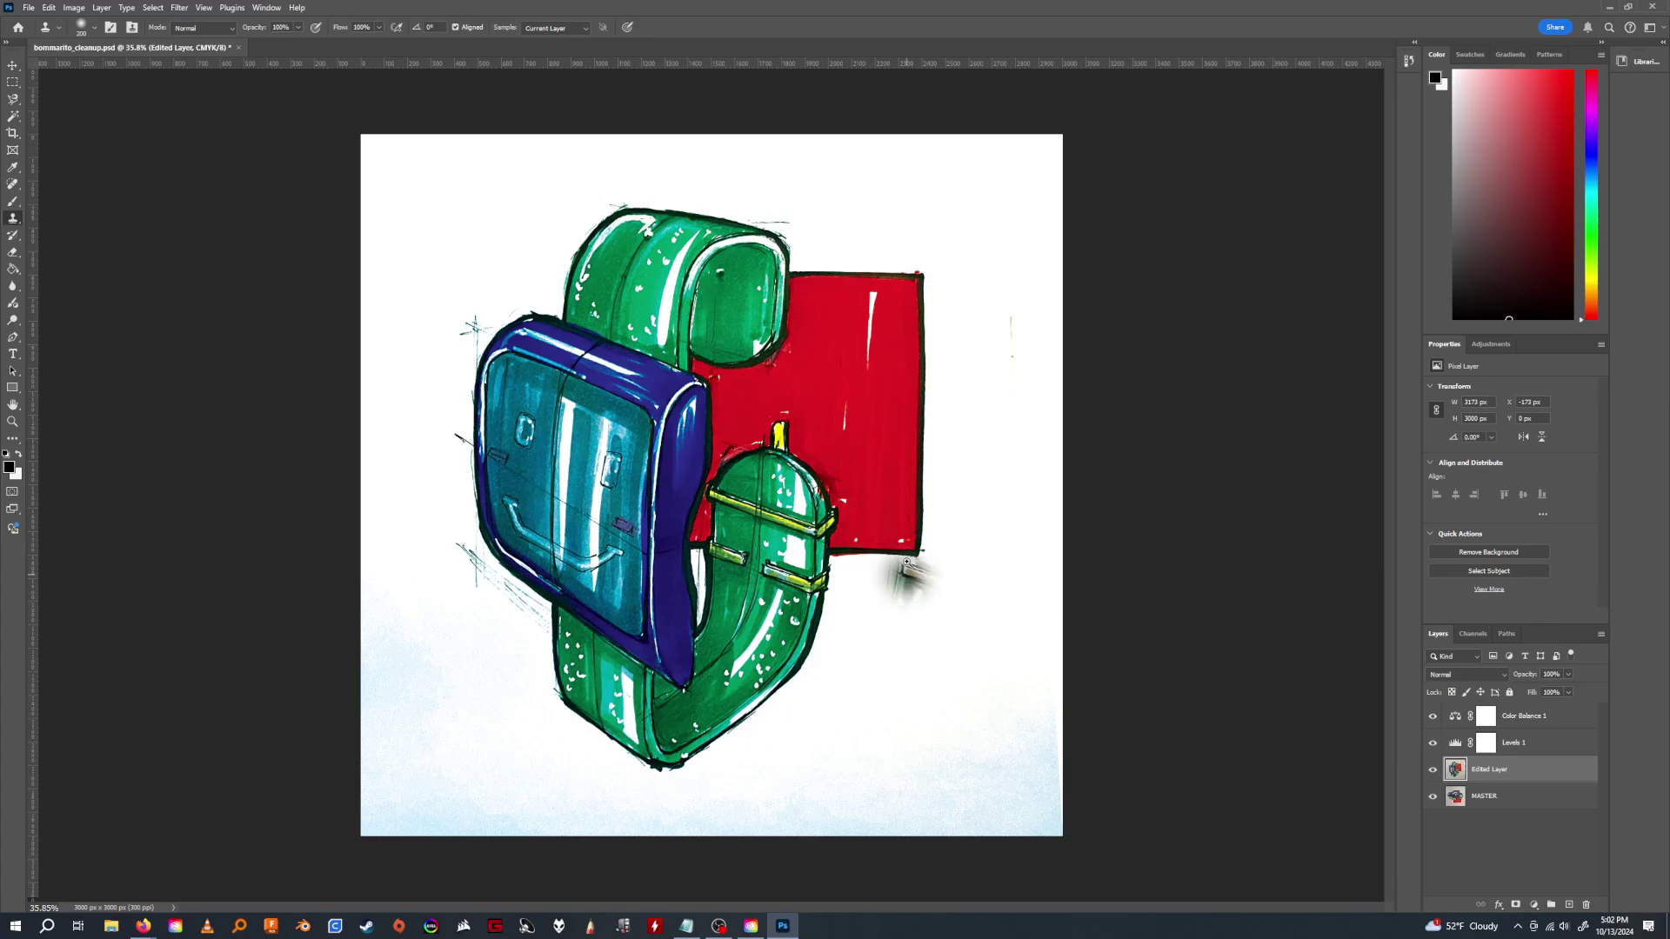
Shrink the Clone Stamp brush and clone white paper over the red bleed under the rectangle's lower edge, beside the watch strap.
key("z")
mouse_move(906, 567)
left_mouse_down()
mouse_move(970, 554)
mouse_move(884, 566)
mouse_move(696, 482)
left_mouse_up()
key("h")
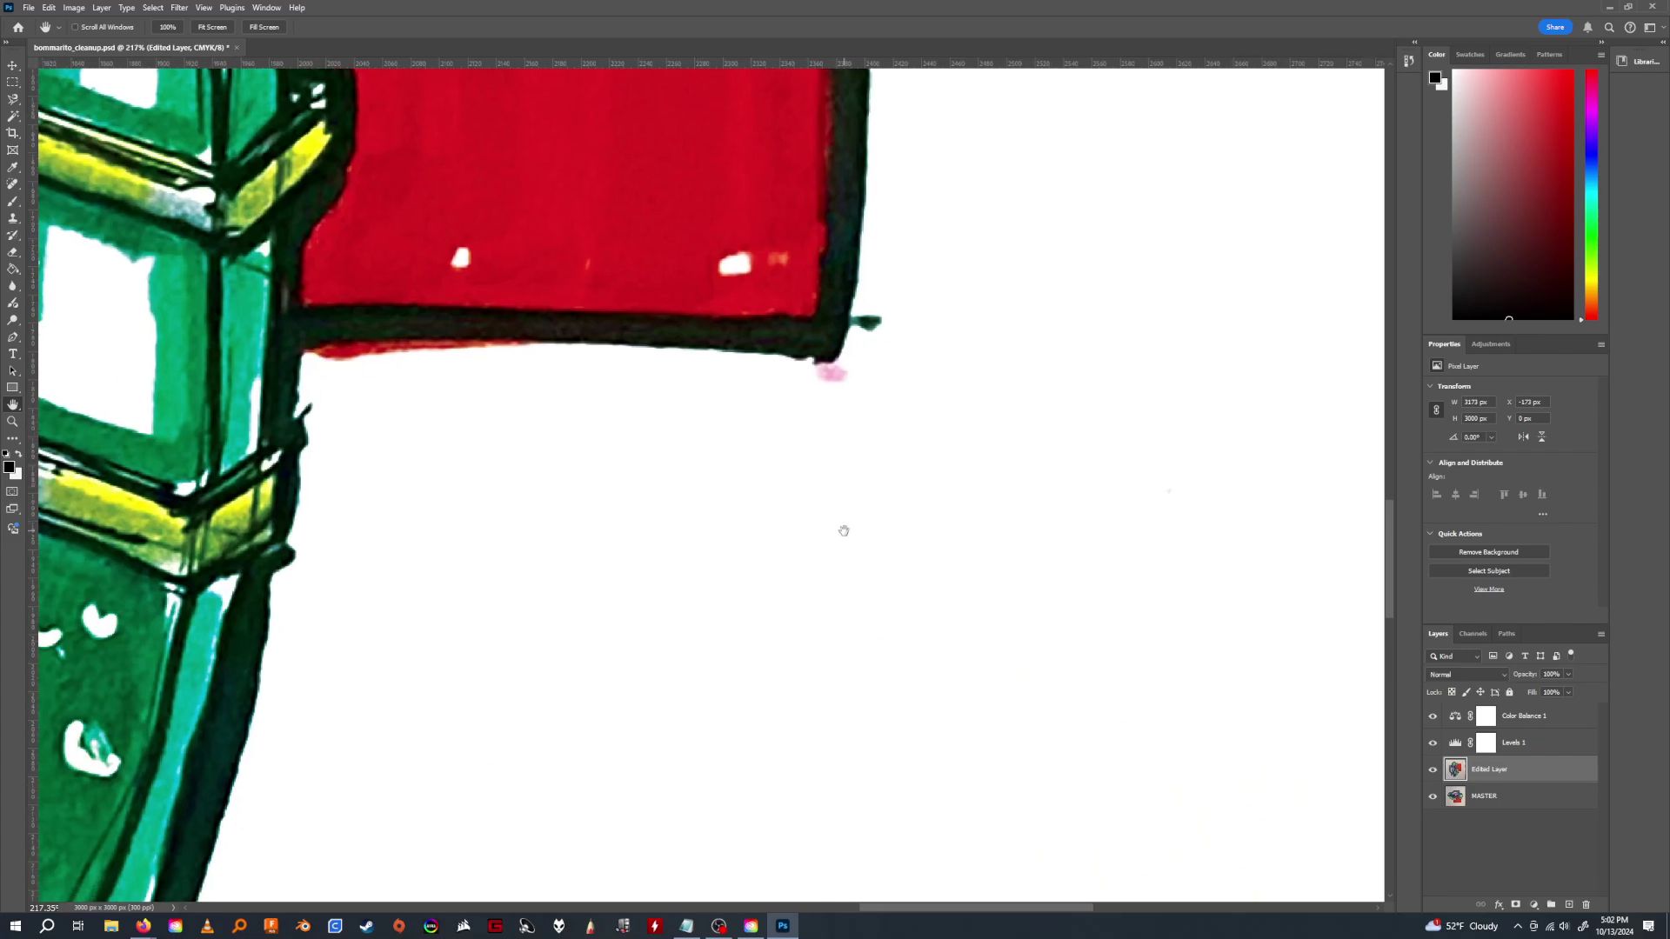
key("s")
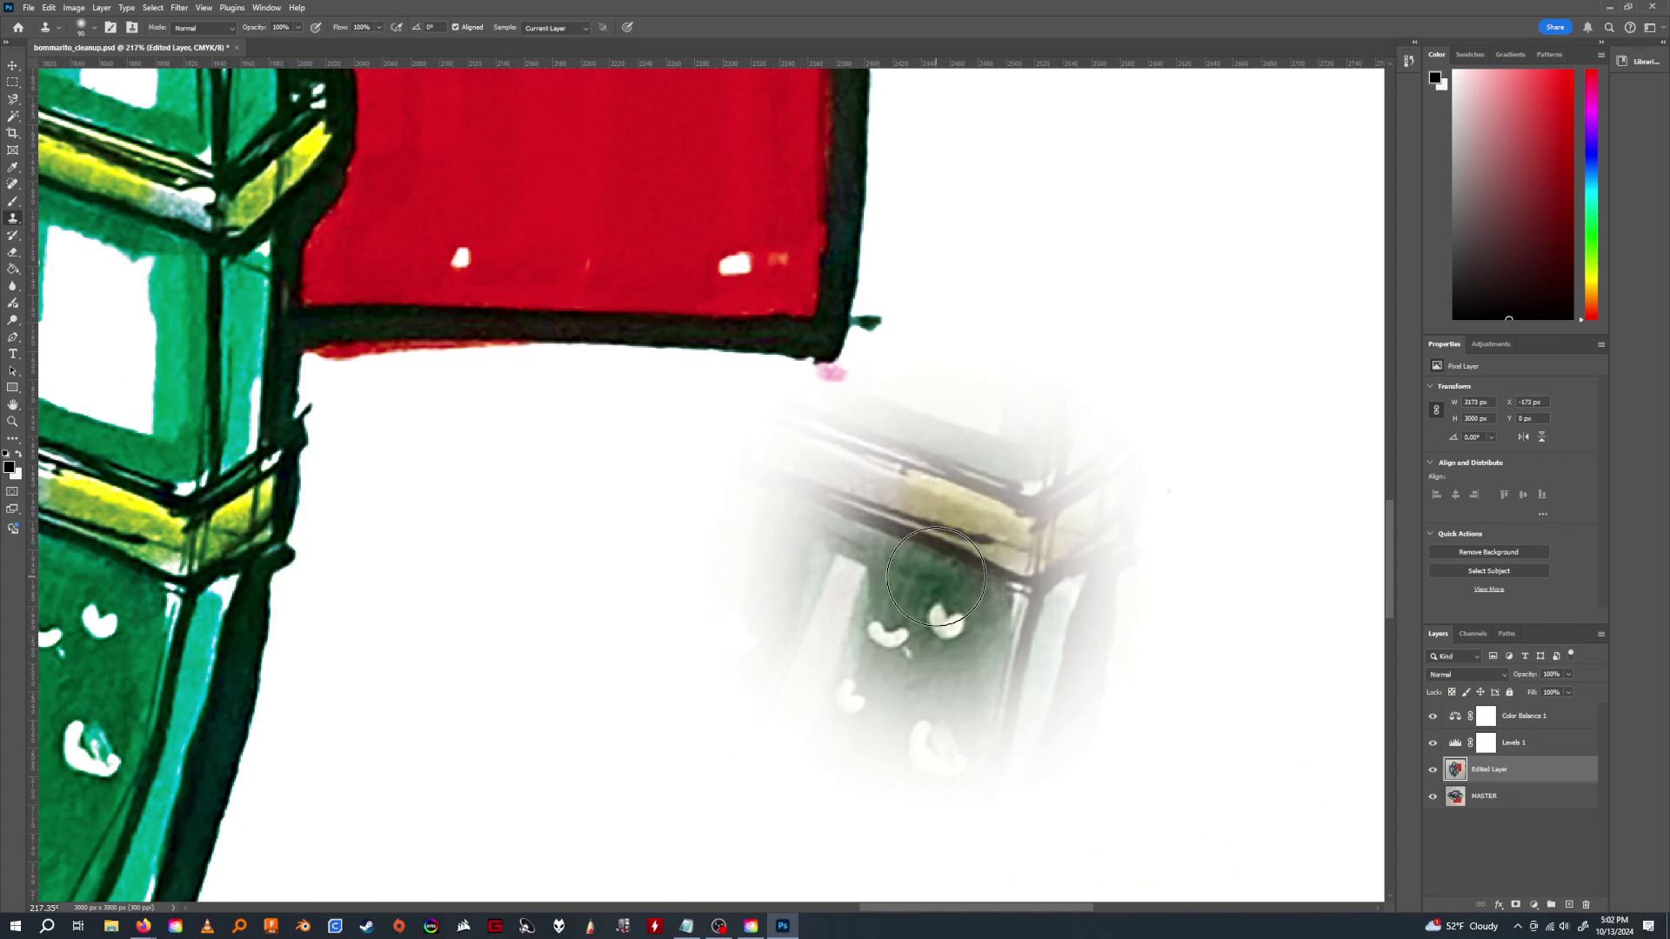
key("bracketleft")
key("bracketleft")
key("bracketleft")
key("bracketleft")
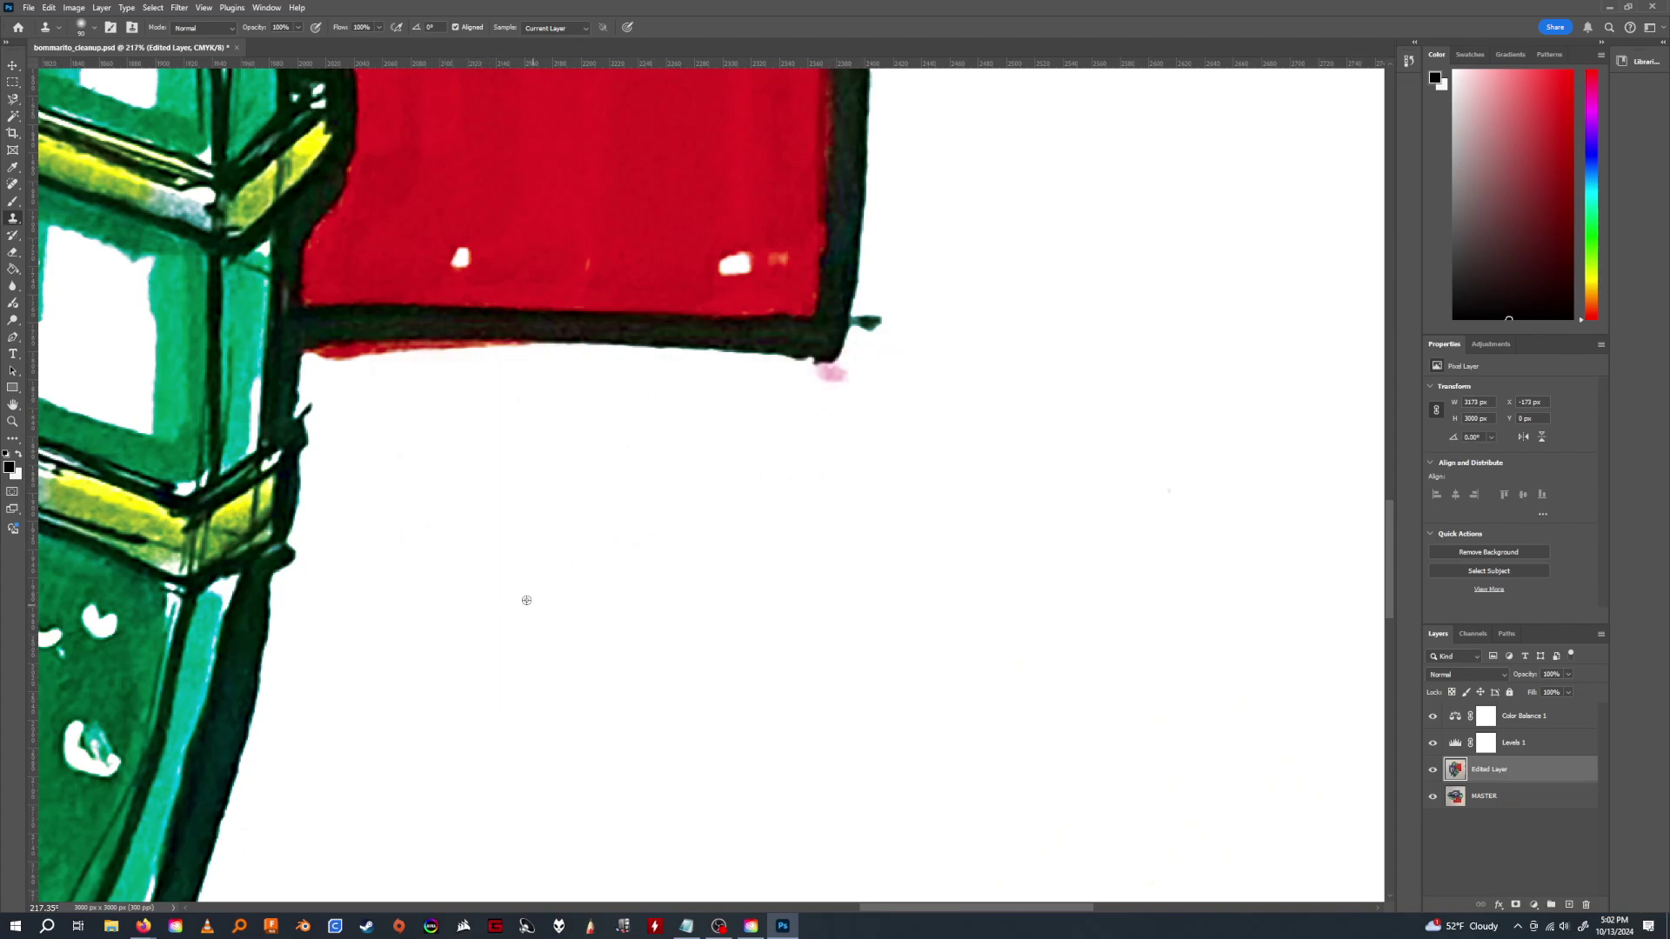
key("bracketleft")
key("bracketleft")
key("bracketleft")
key("bracketleft")
key("bracketleft")
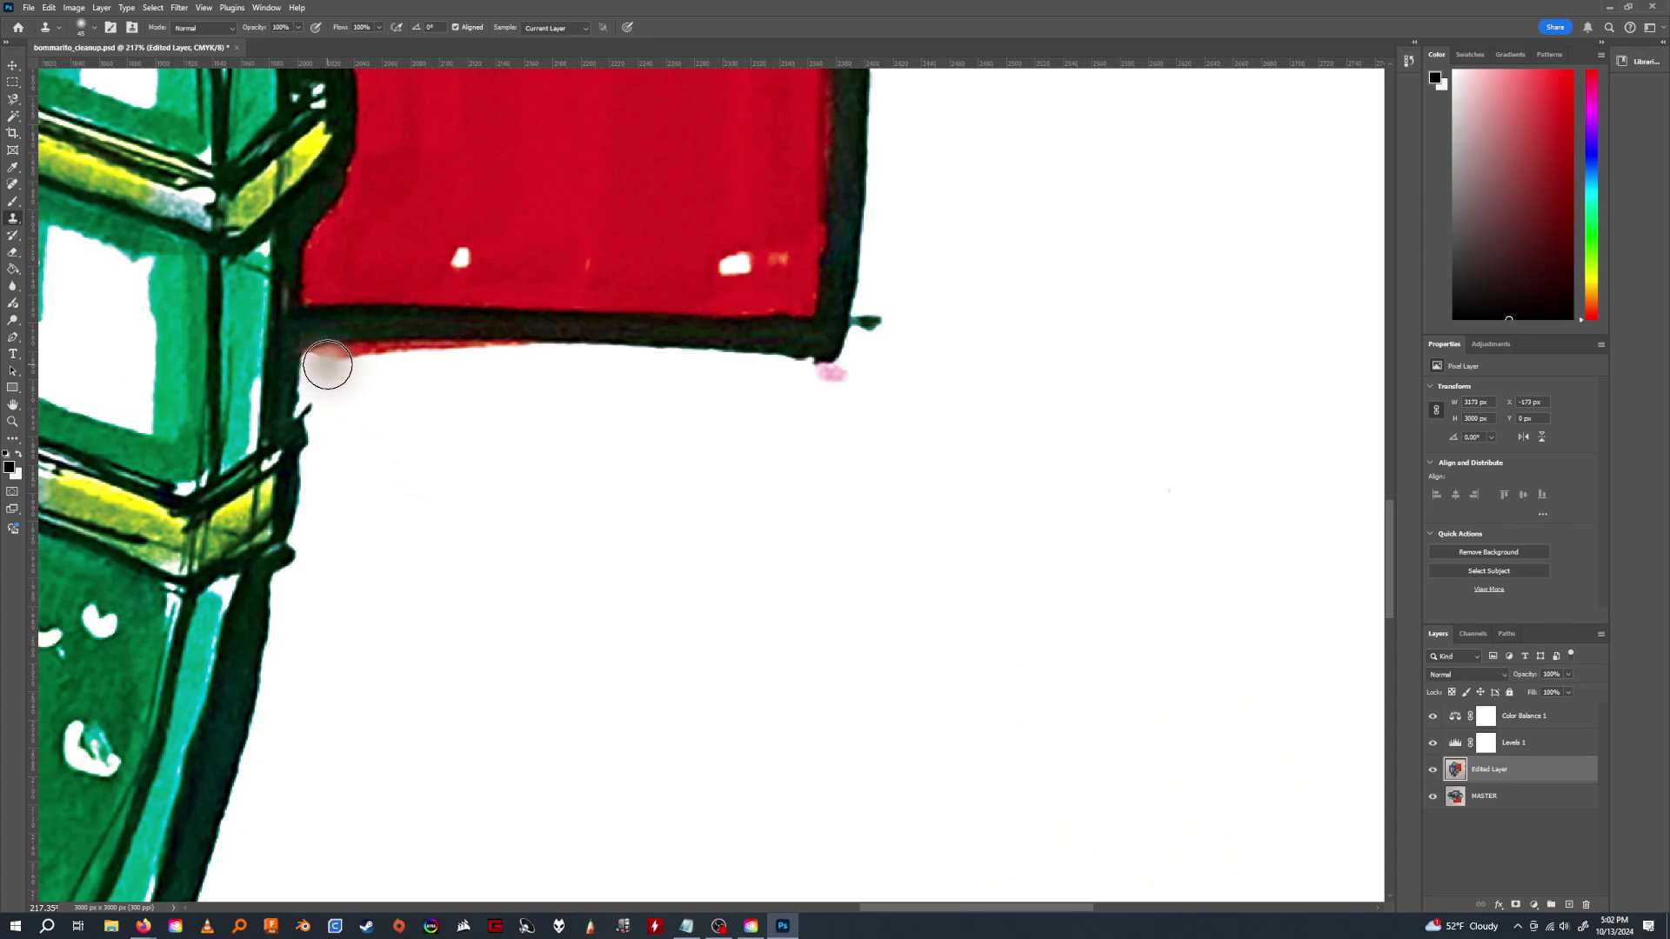
key("bracketleft")
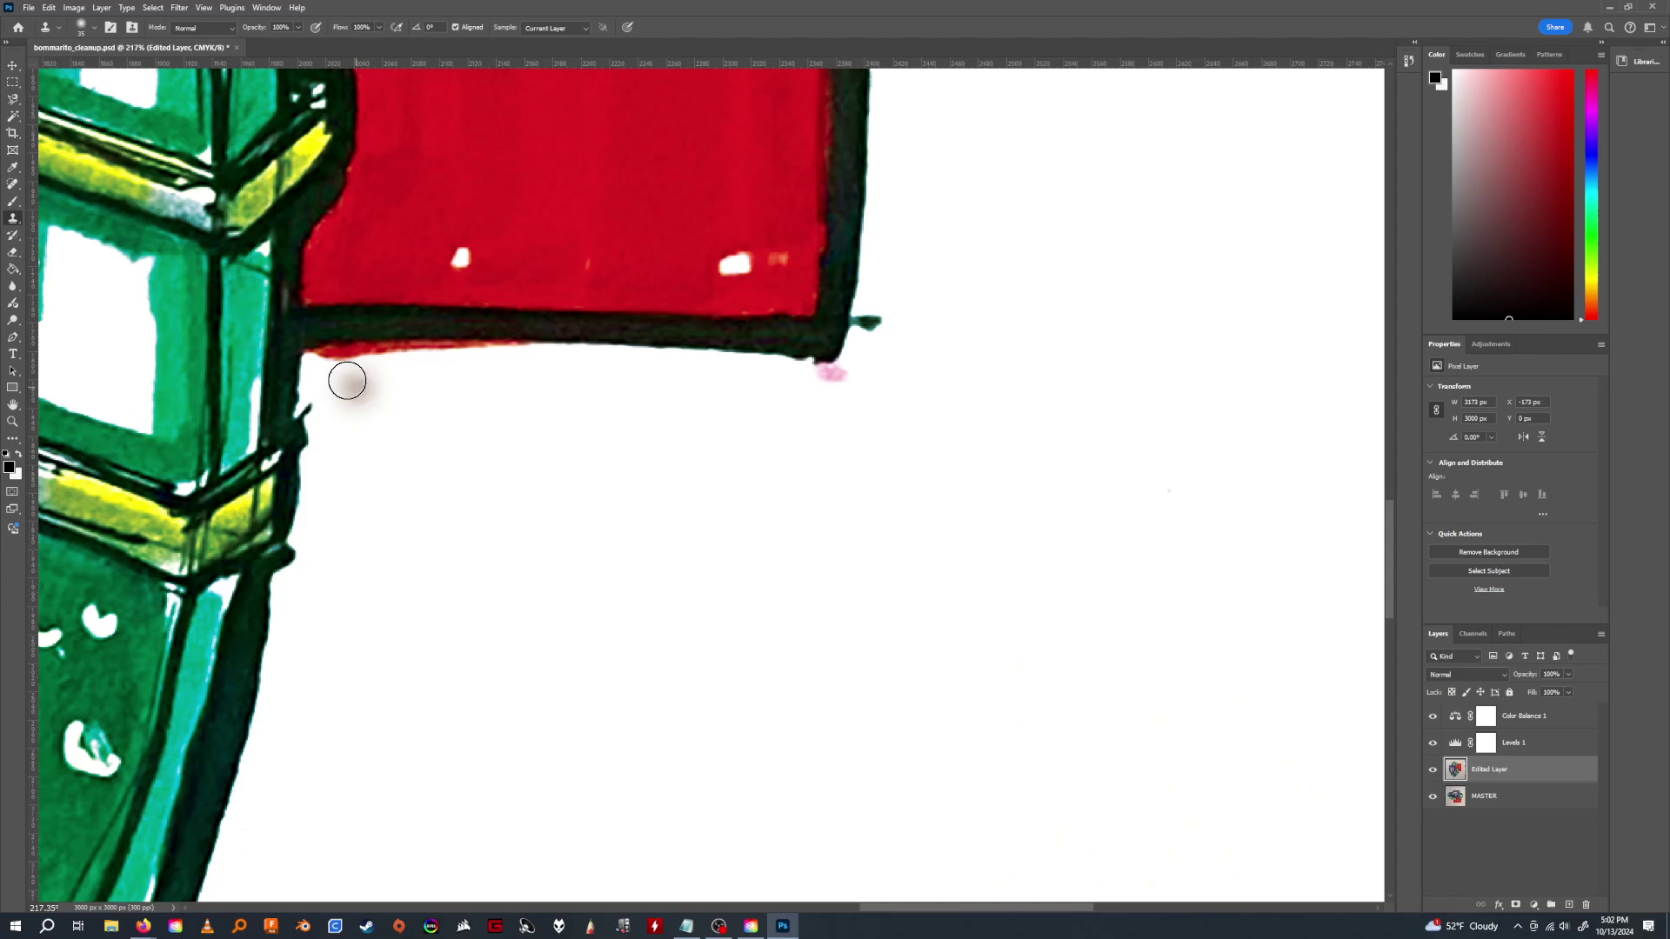
mouse_move(347, 380)
left_mouse_down()
mouse_move(321, 365)
mouse_move(432, 362)
mouse_move(320, 361)
left_mouse_up()
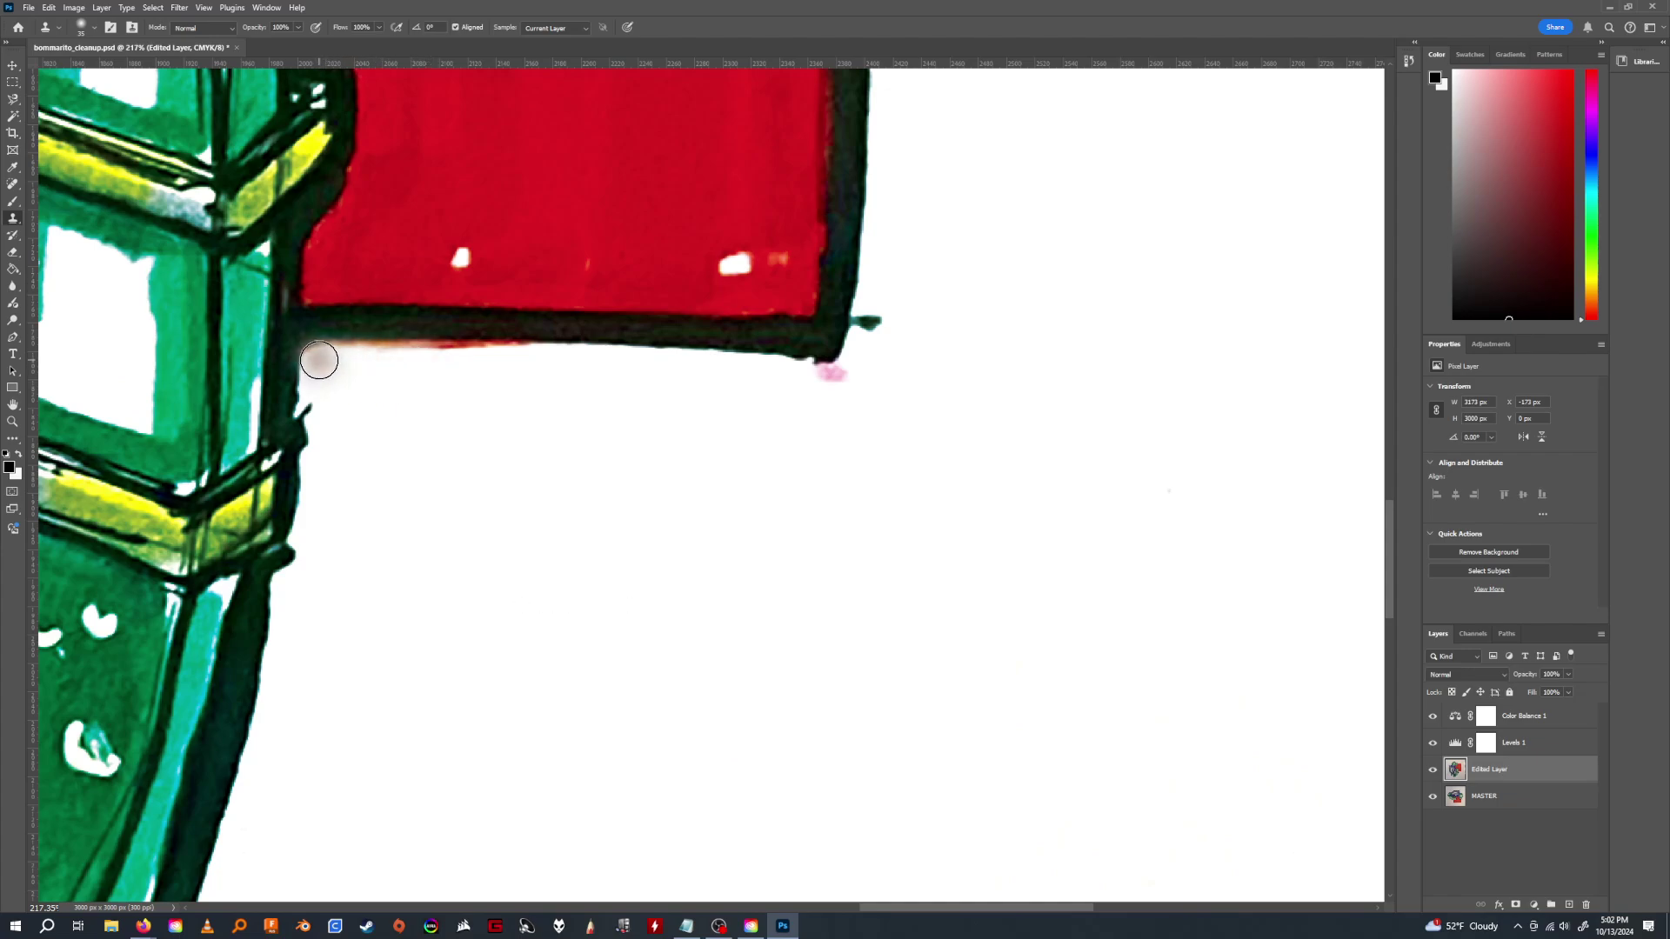
Set the Clone Stamp brush hardness to 80% and clone white paper in straight strokes along the red rectangle's lower black edge.
left_click(93, 27)
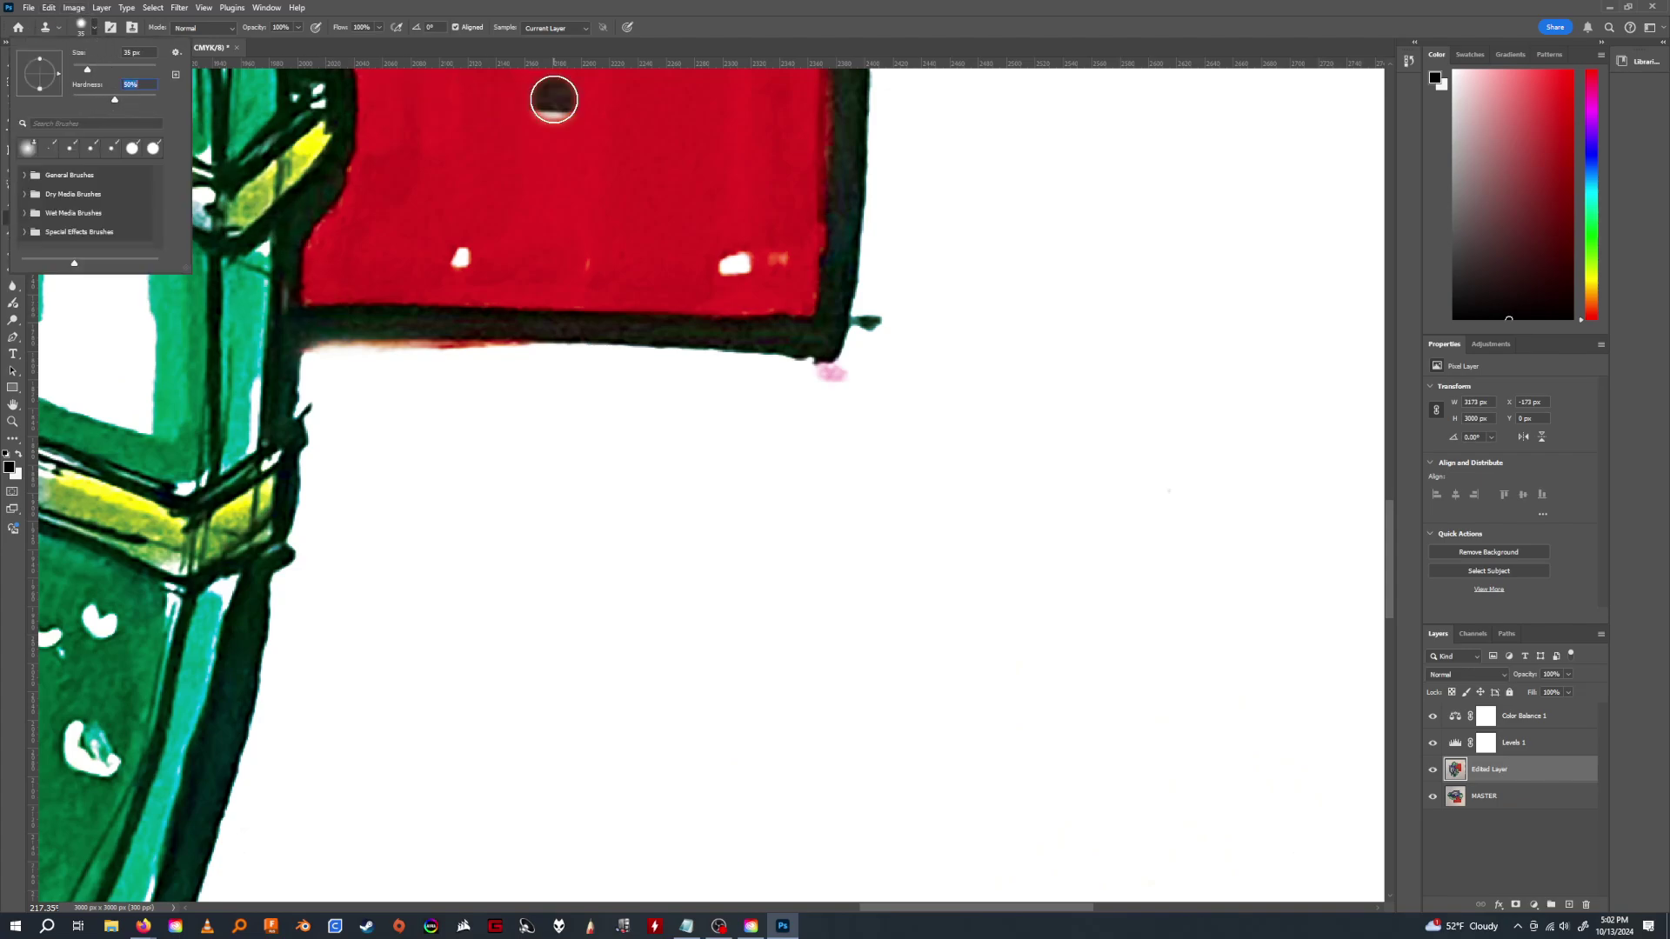
left_click(534, 288)
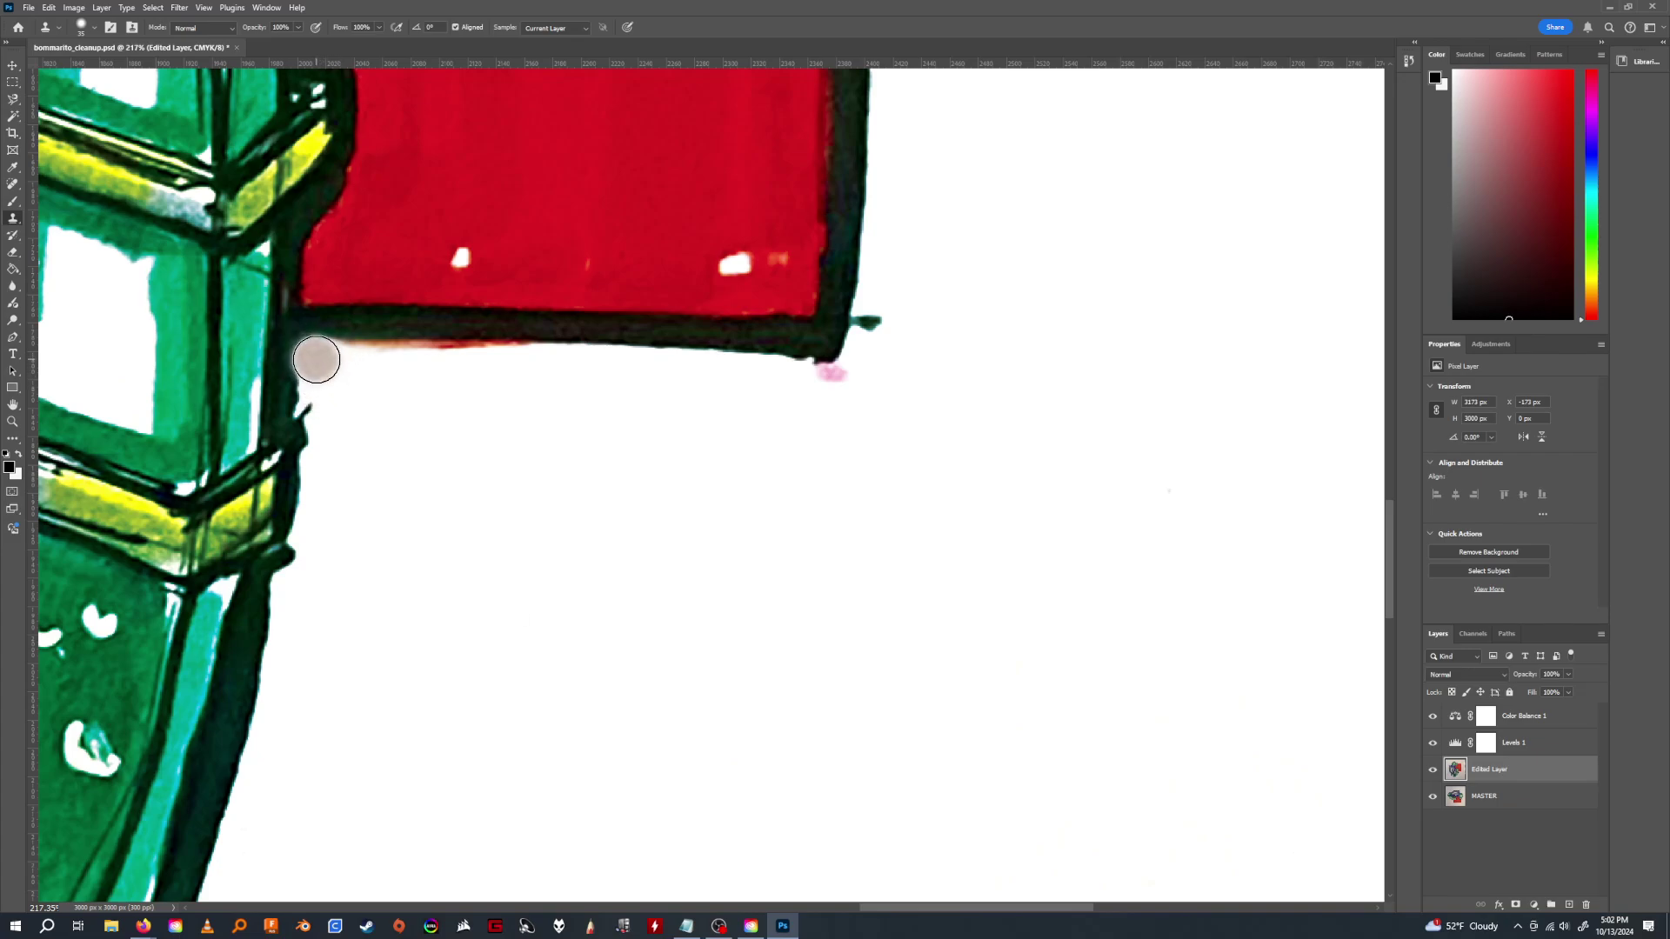
left_click(92, 25)
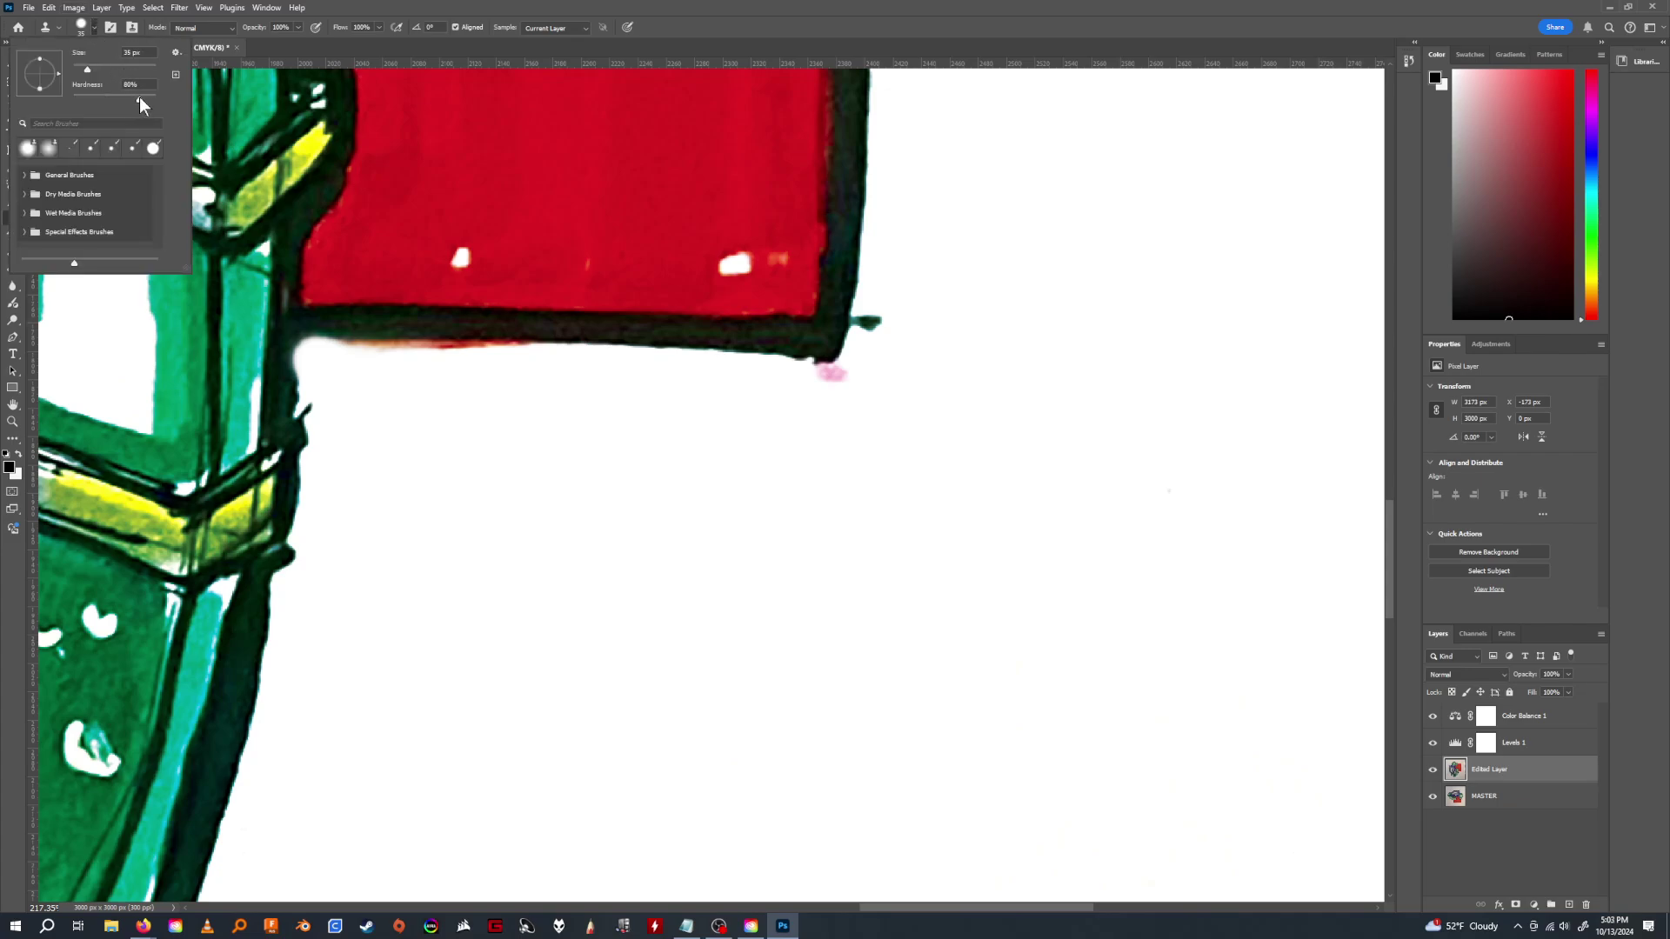
left_click_drag(139, 96, 138, 98)
key("Return")
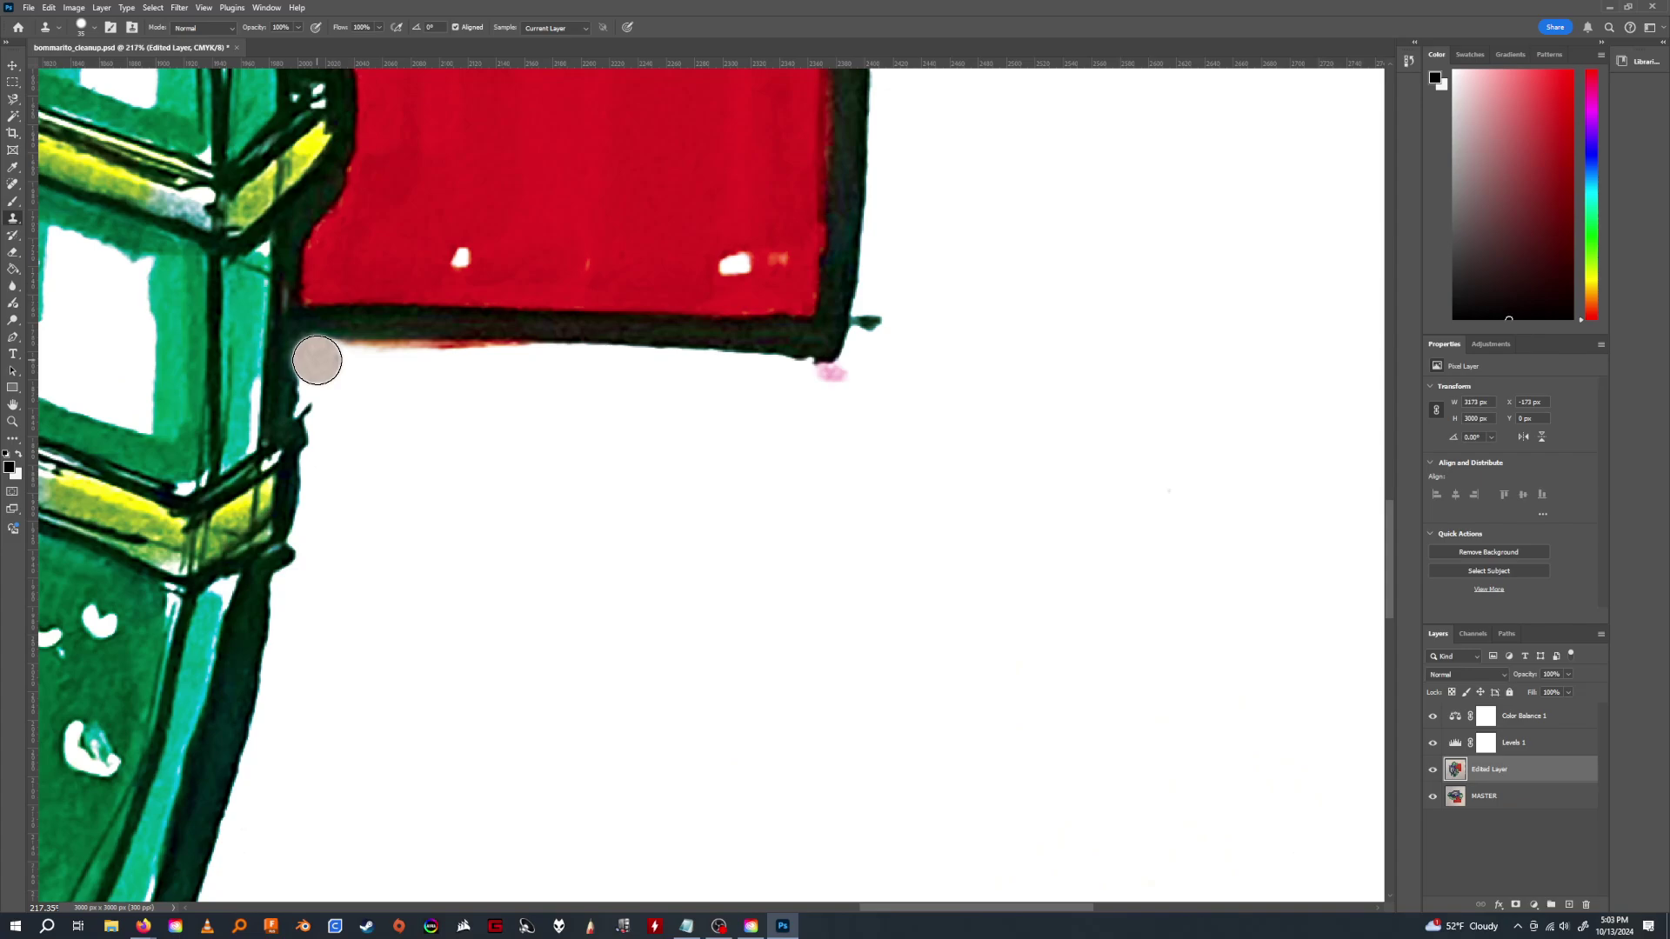
left_click_drag(317, 360, 846, 379)
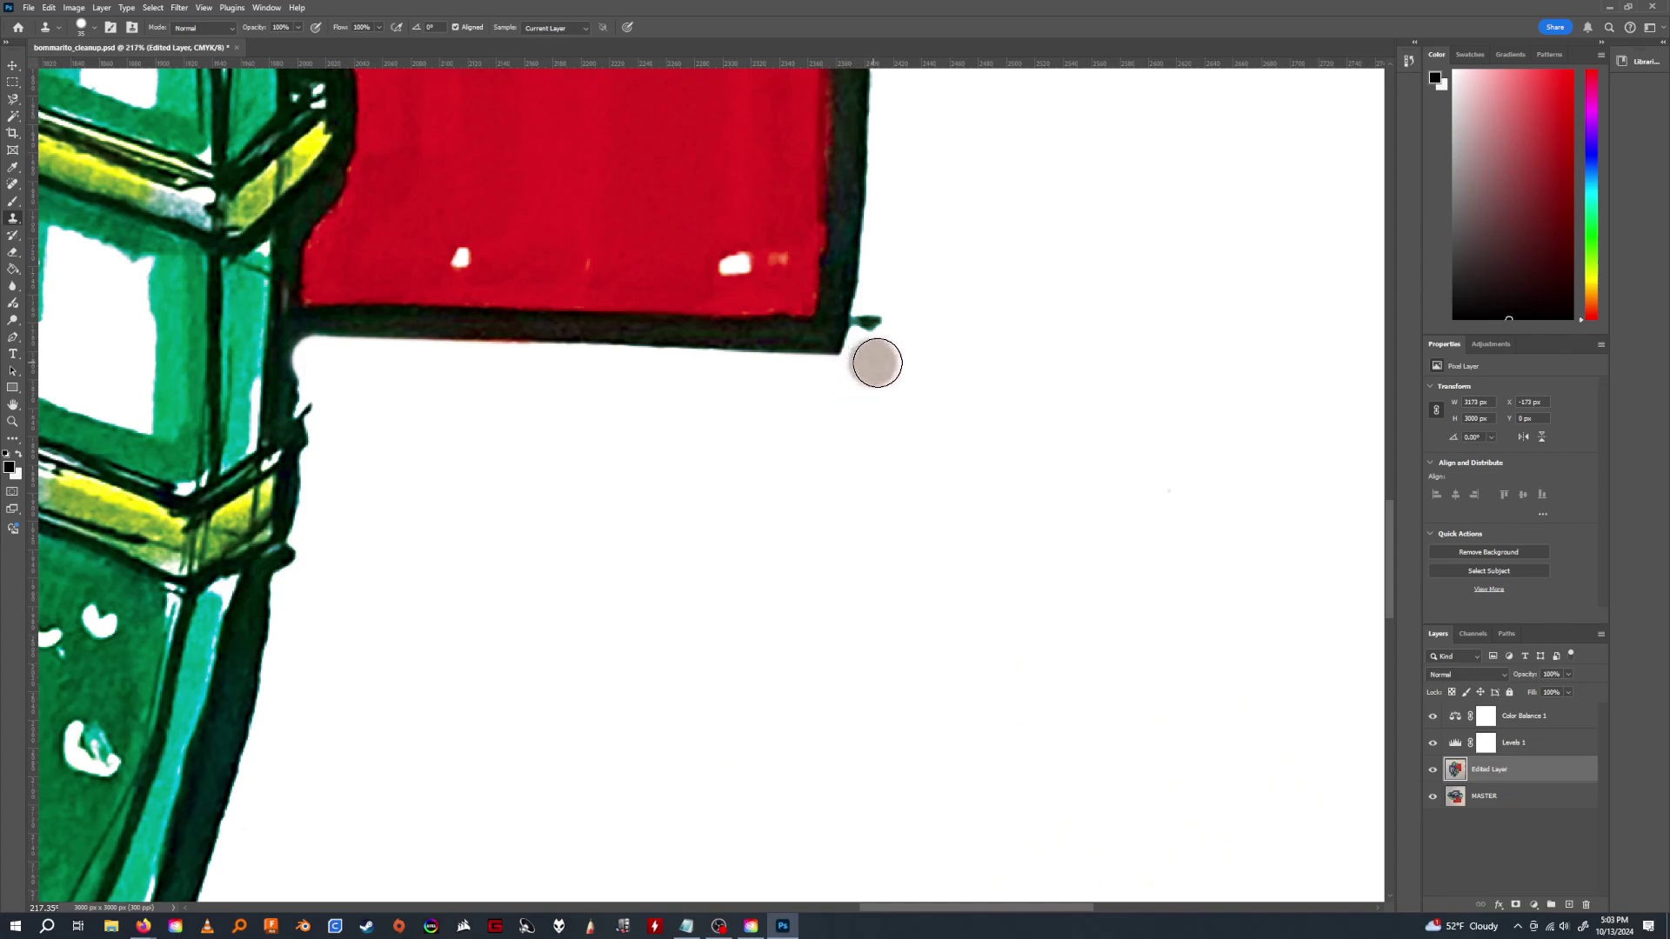
left_click(316, 358, "shift")
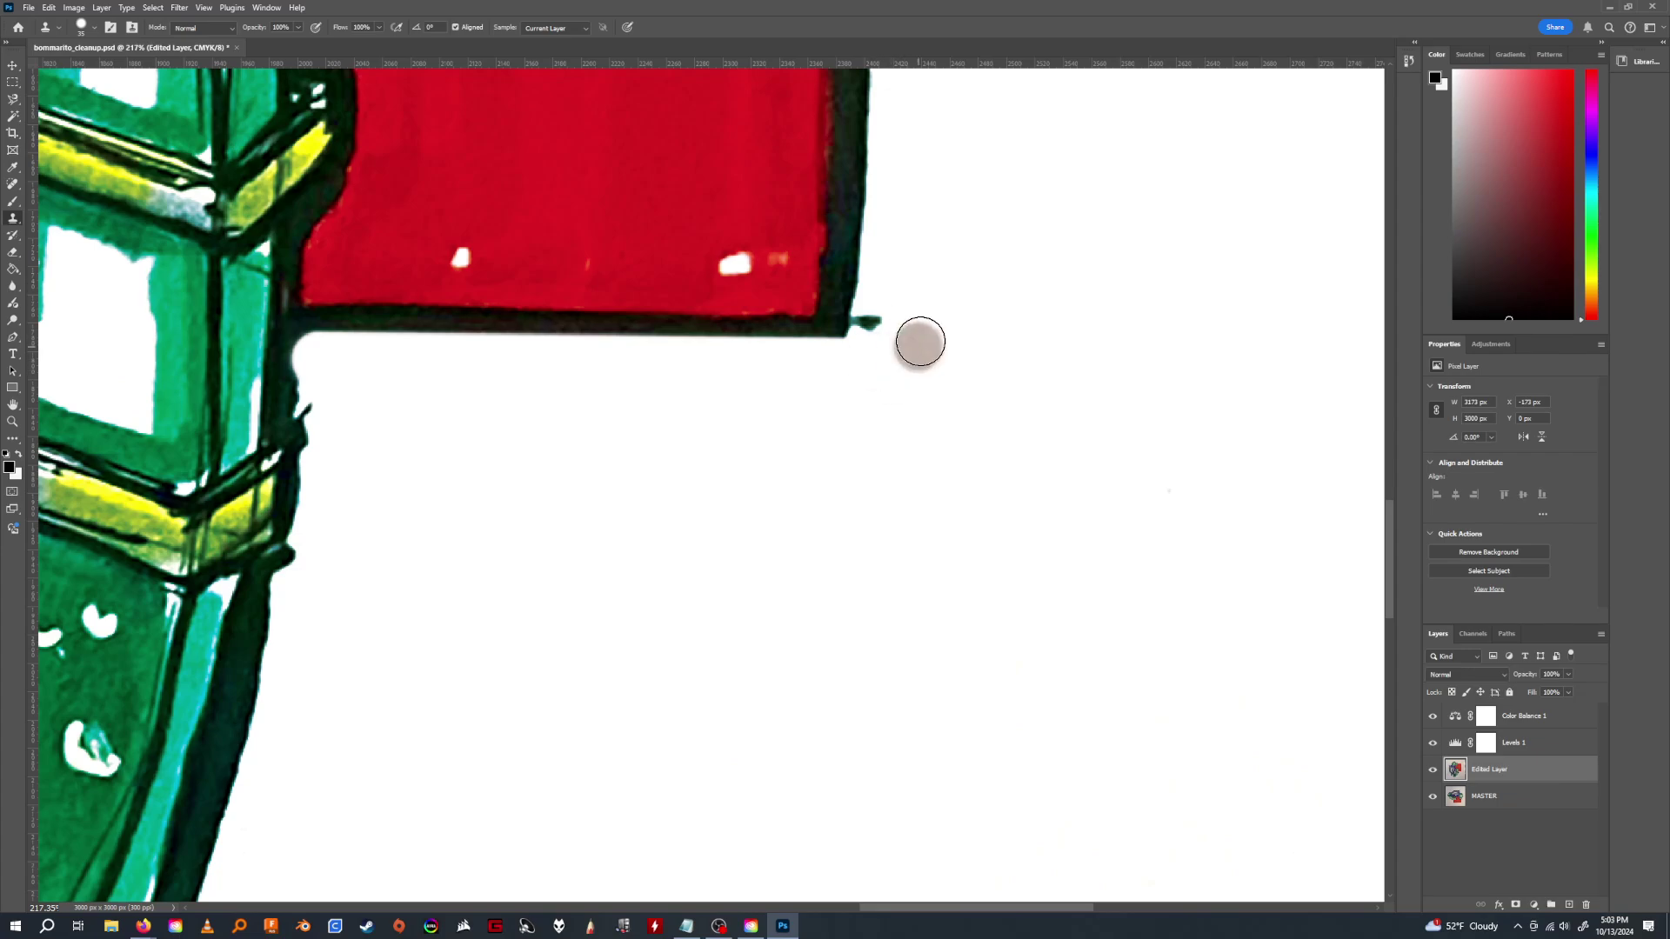
Clone white paper over the stray vertical marks on the background to the right of the red rectangle.
scroll(920, 339, "down", 1)
key("z")
scroll(926, 332, "down", 4)
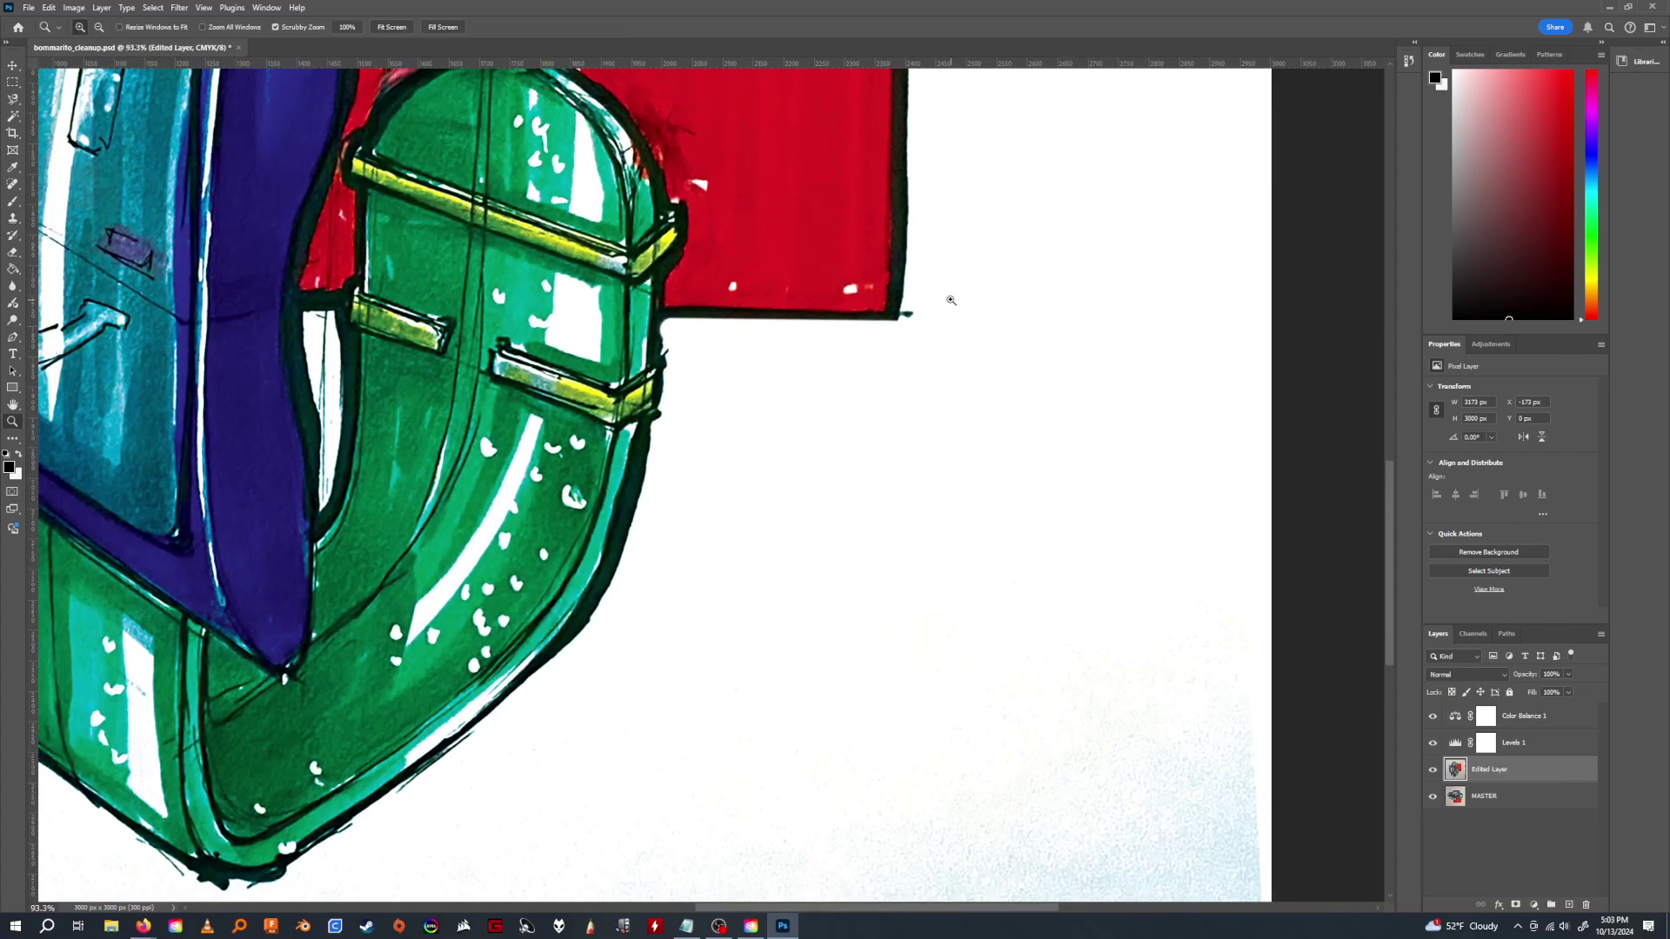
key("h")
left_click_drag(908, 326, 663, 619)
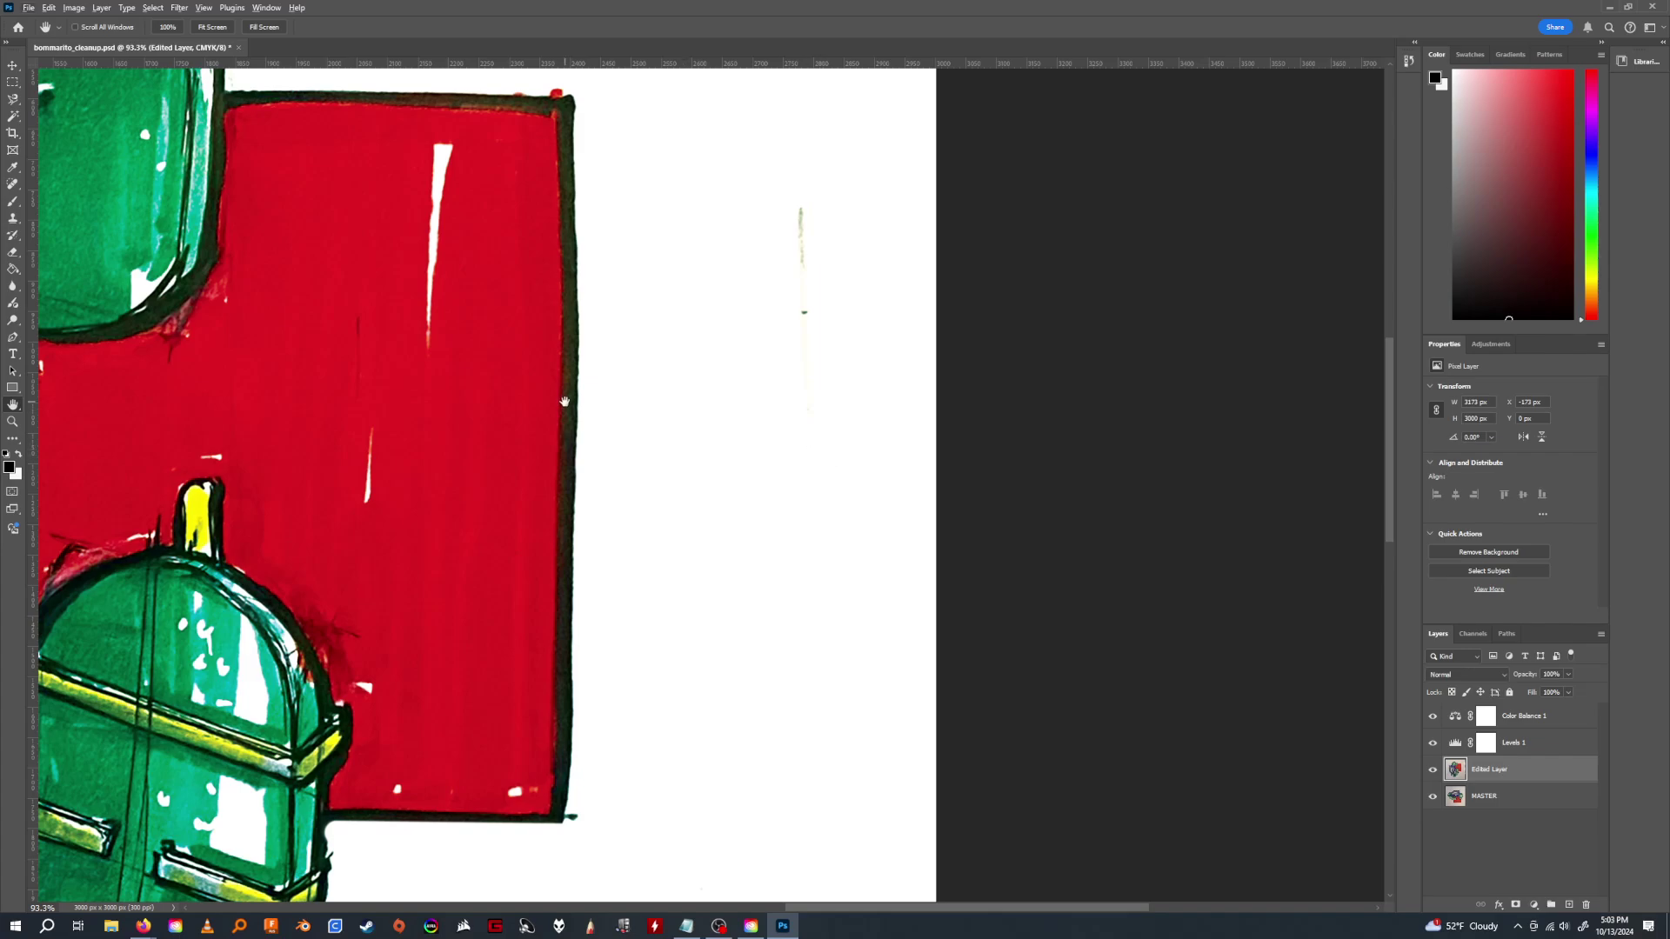
key("s")
key("alt+s")
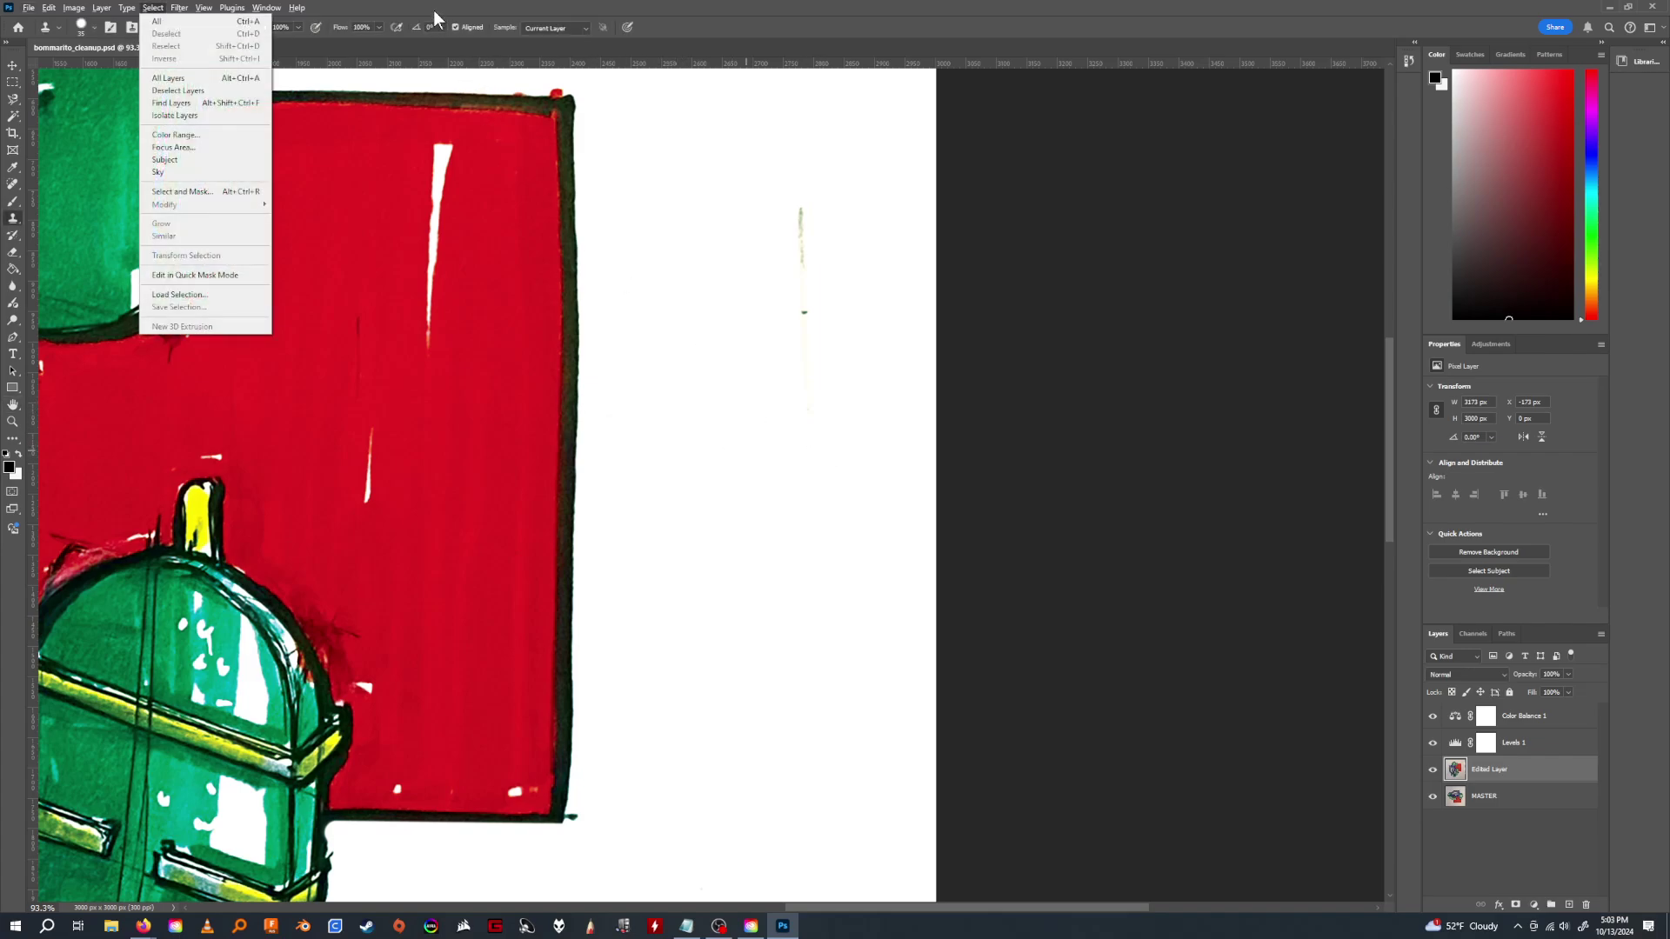
key("Escape")
key("h")
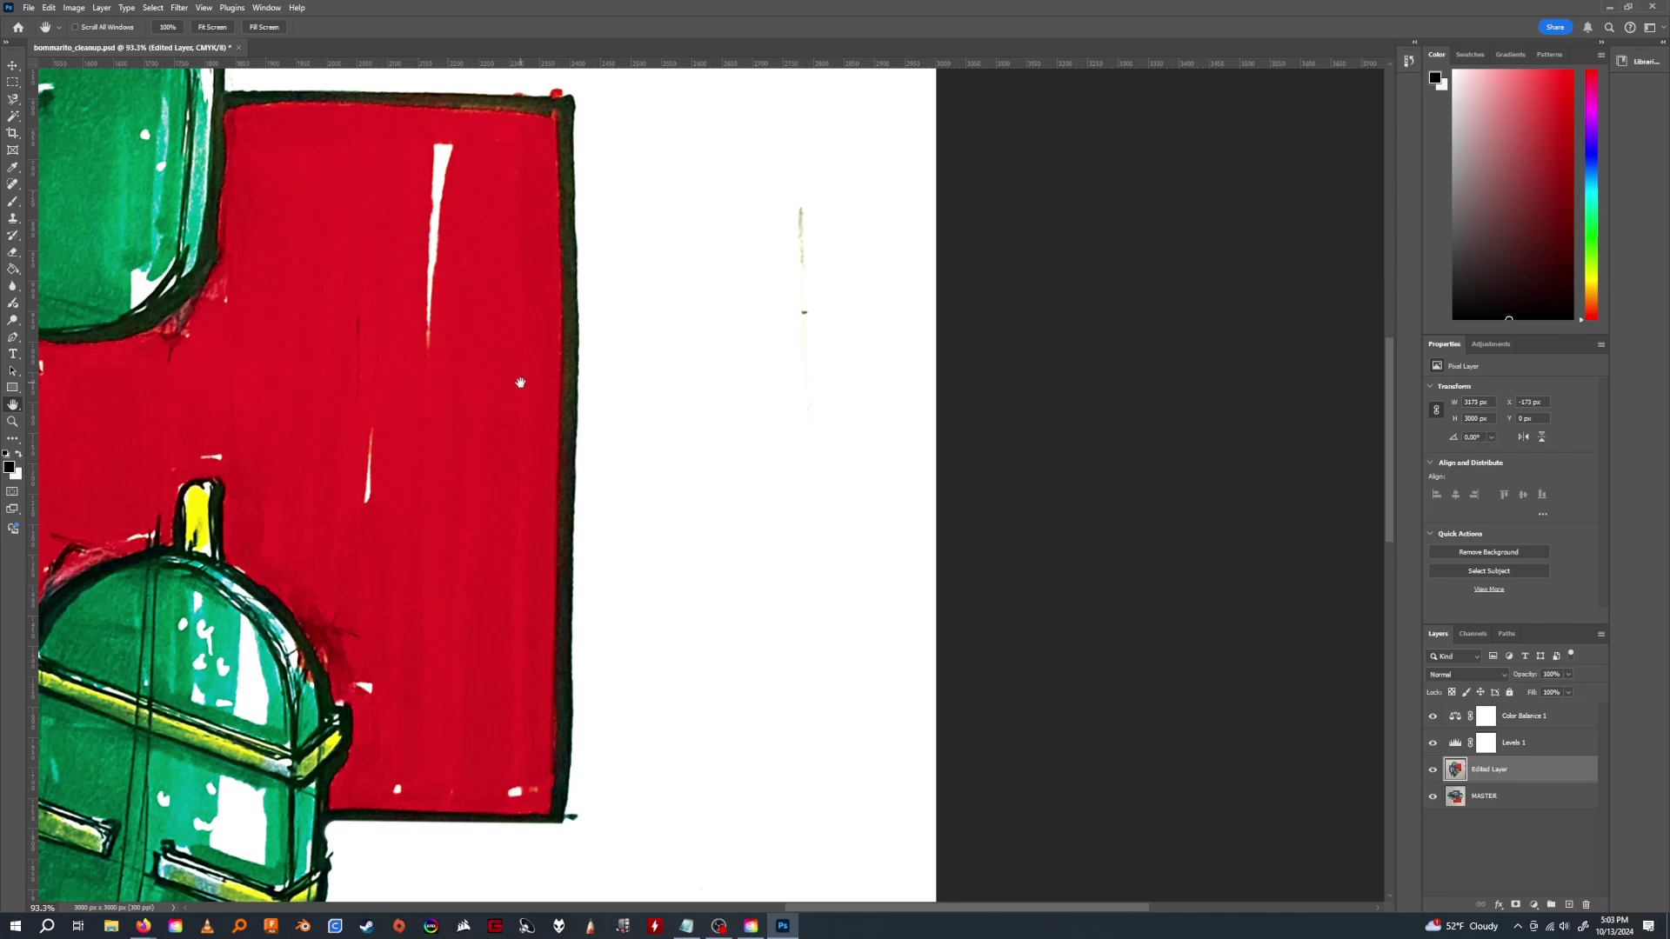
key("s")
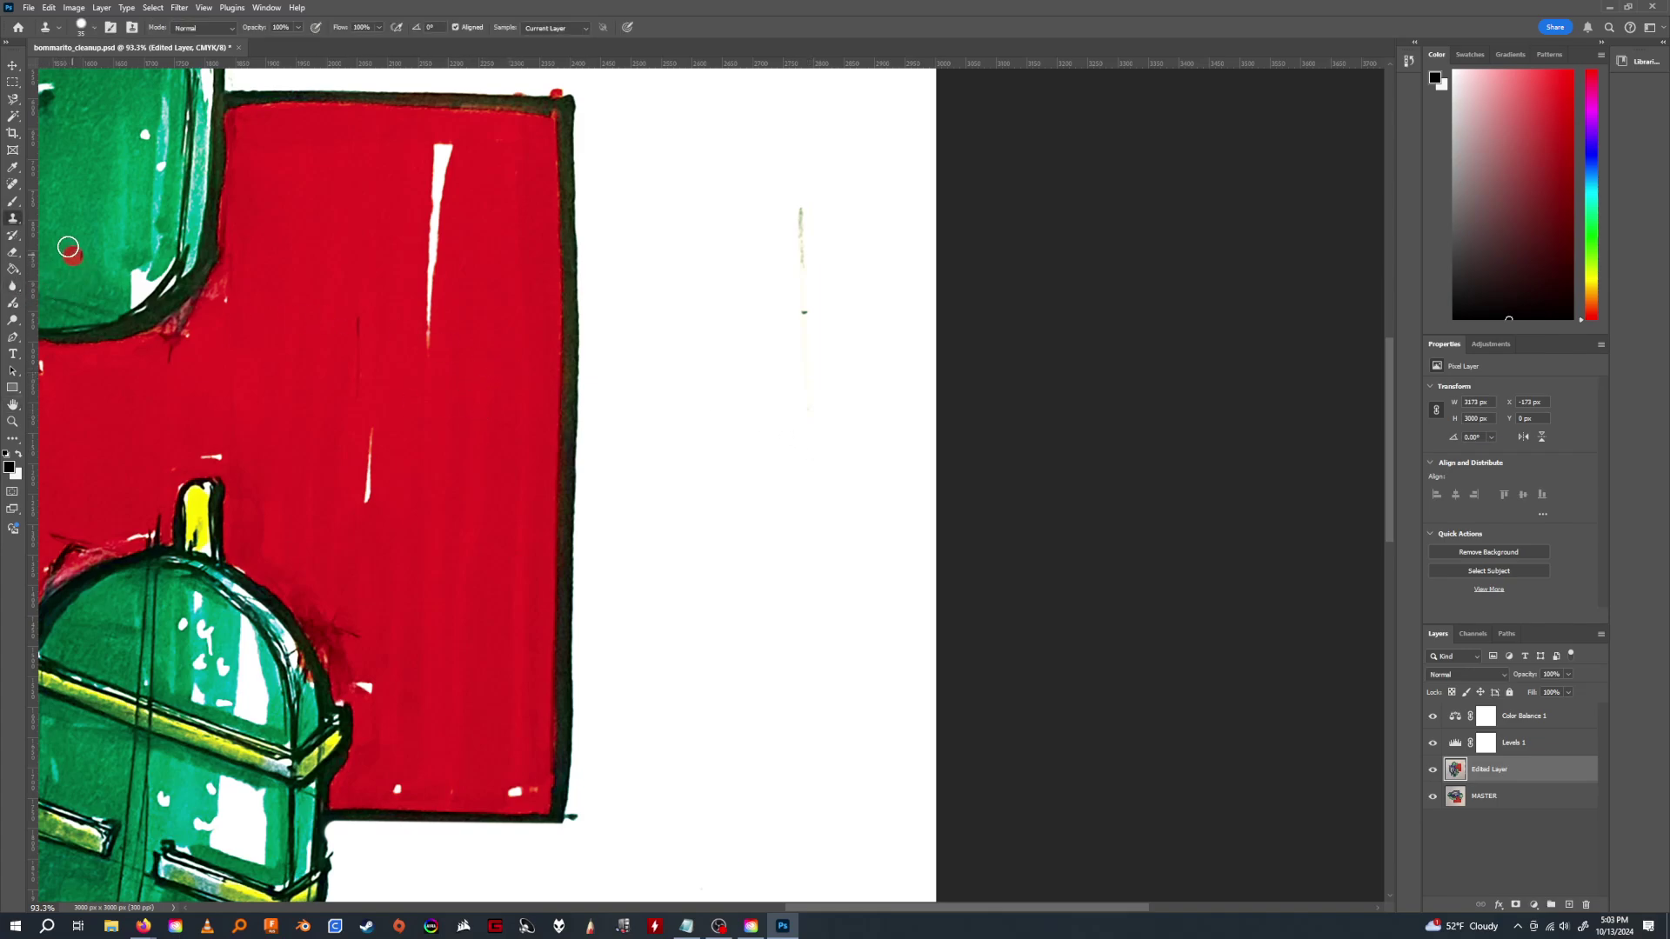
left_click(807, 442, "alt")
left_click(802, 310)
left_click_drag(794, 199, 795, 248)
mouse_move(799, 328)
left_mouse_down()
mouse_move(808, 295)
mouse_move(805, 328)
mouse_move(866, 303)
mouse_move(783, 335)
mouse_move(815, 411)
left_mouse_up()
Clone white paper in straight strokes along the red rectangle's right and top black edges to even them out.
scroll(748, 774, "down", 2)
scroll(747, 747, "up", 1)
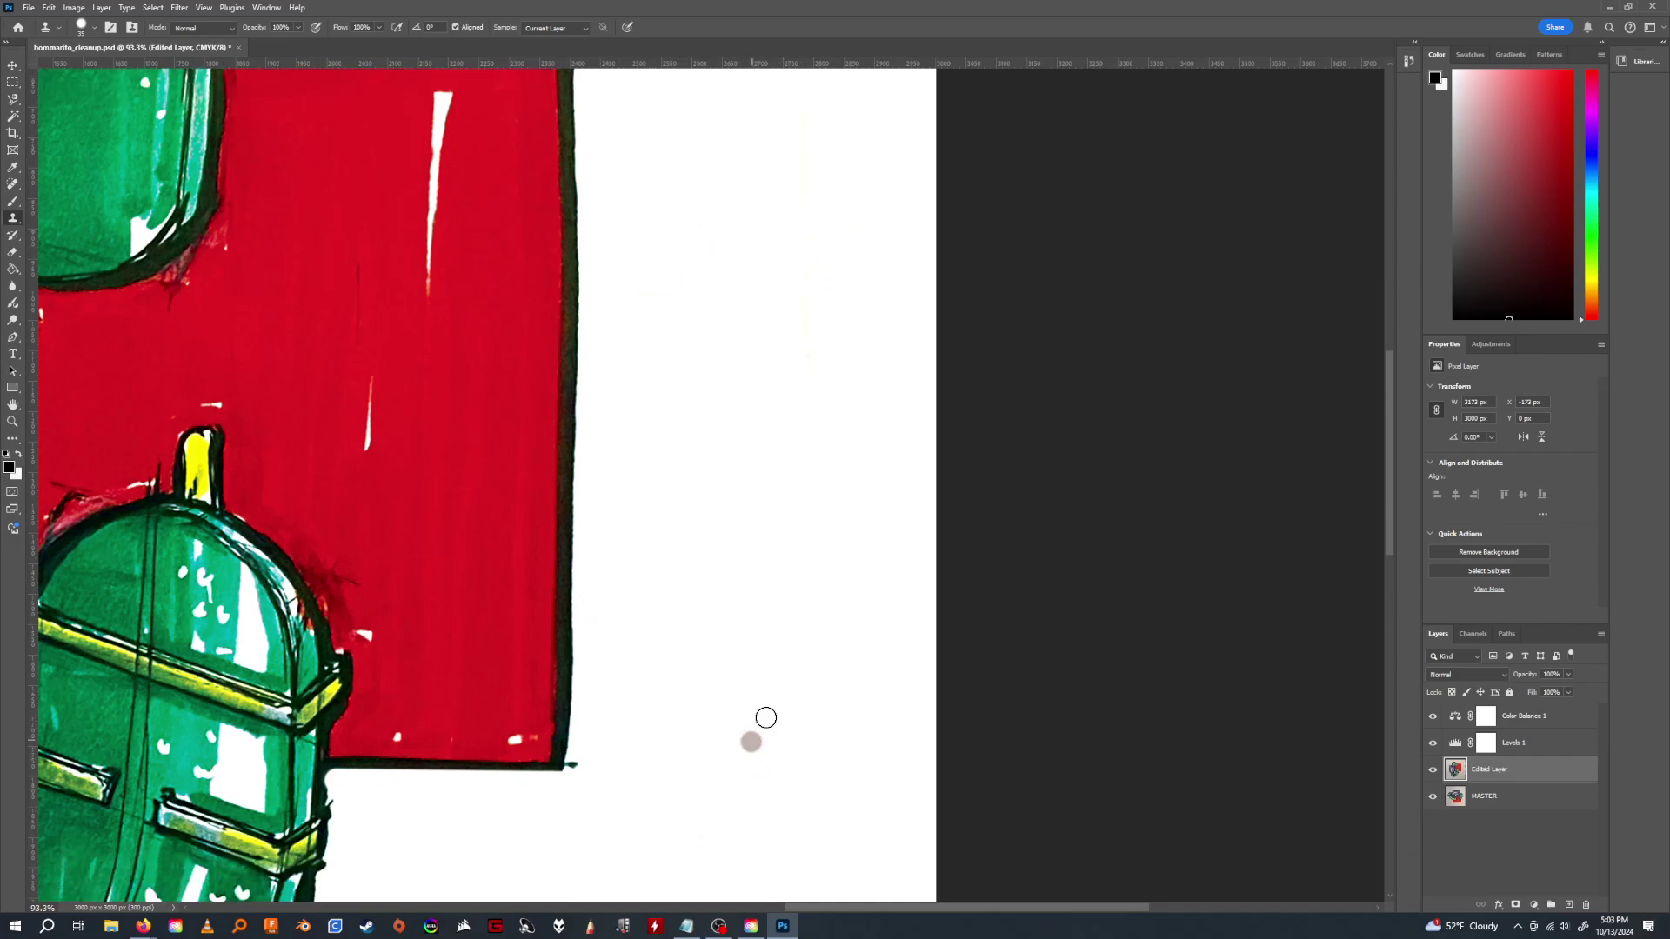
key("z")
left_click_drag(794, 634, 761, 637)
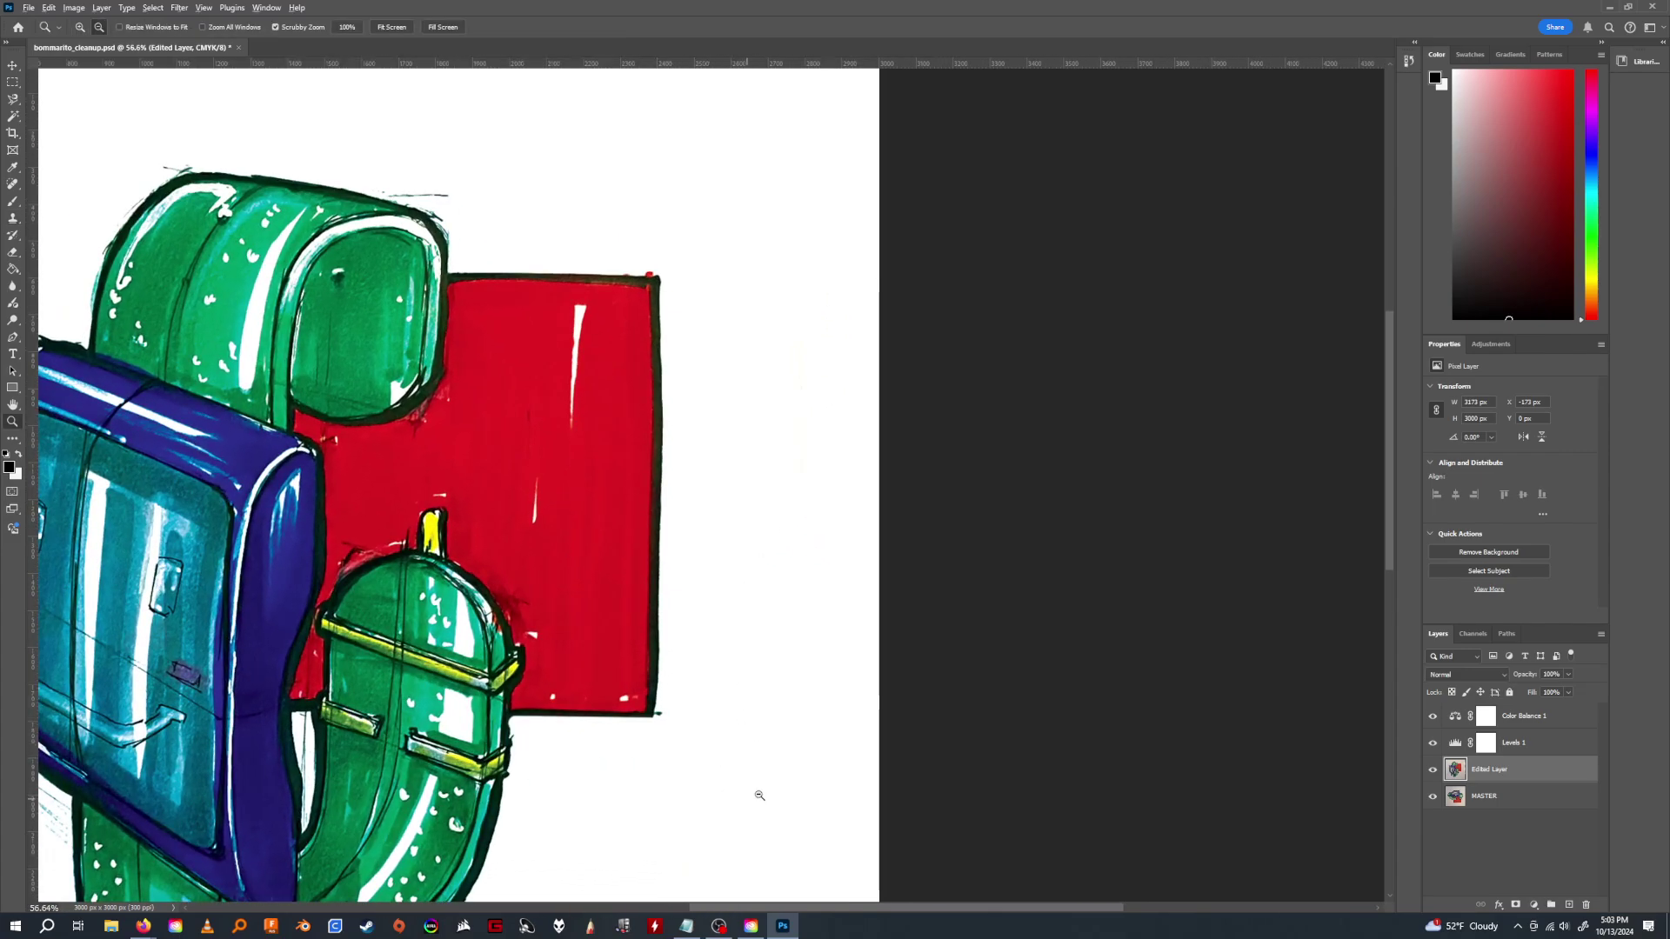
left_click(13, 219)
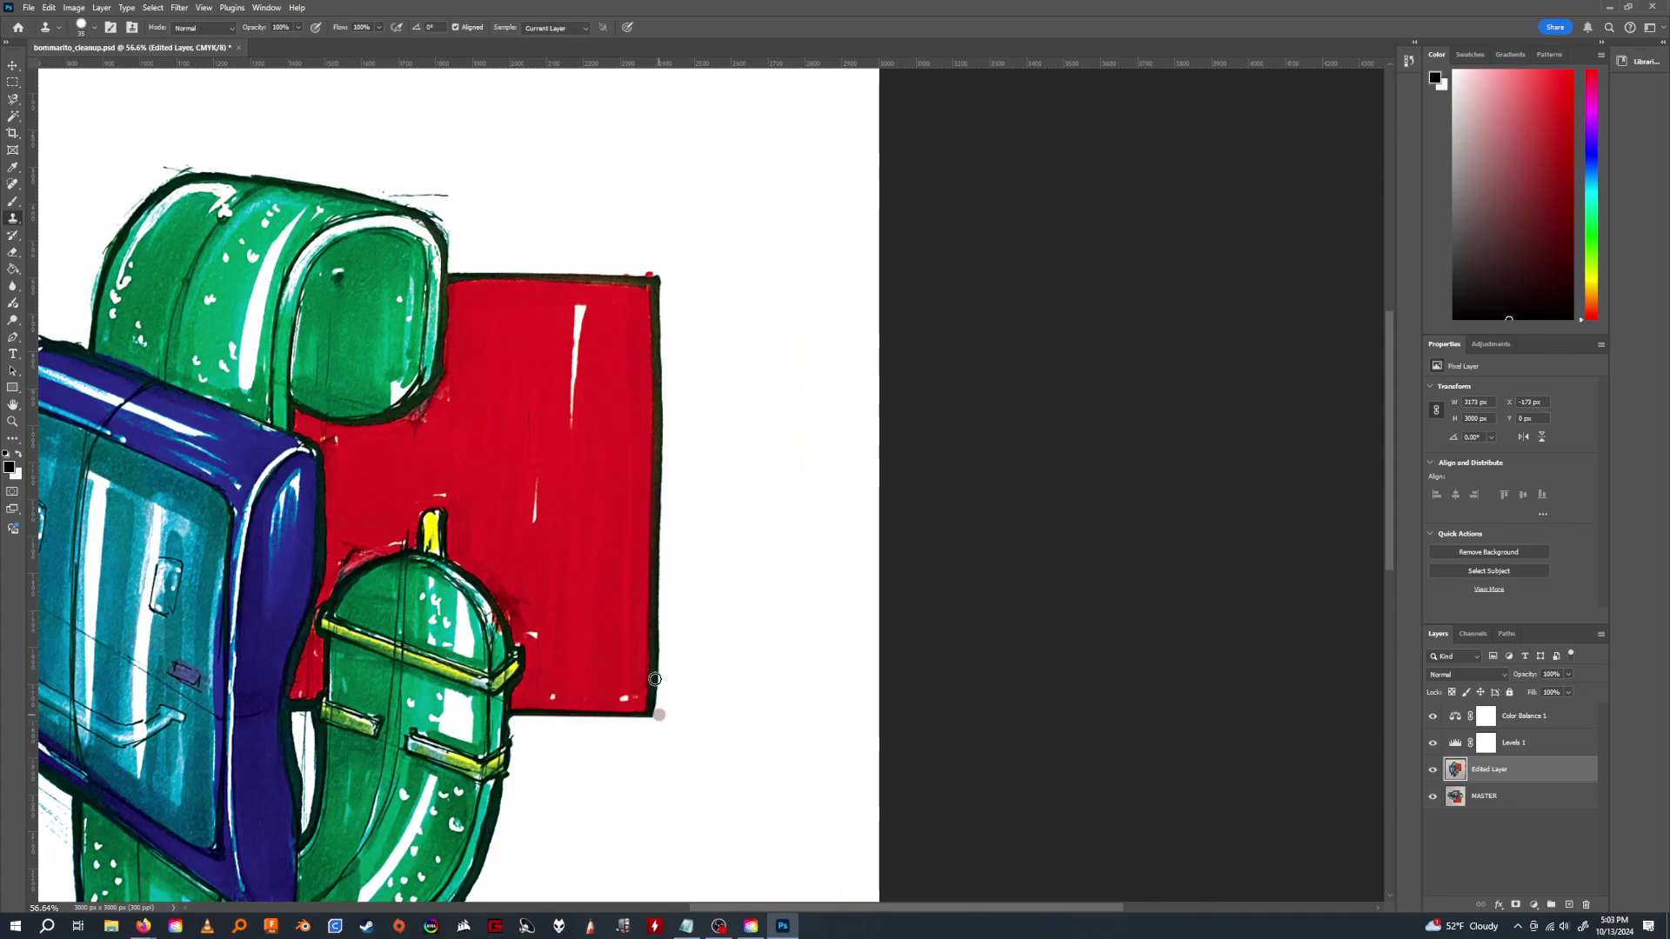
left_click(663, 272, "shift")
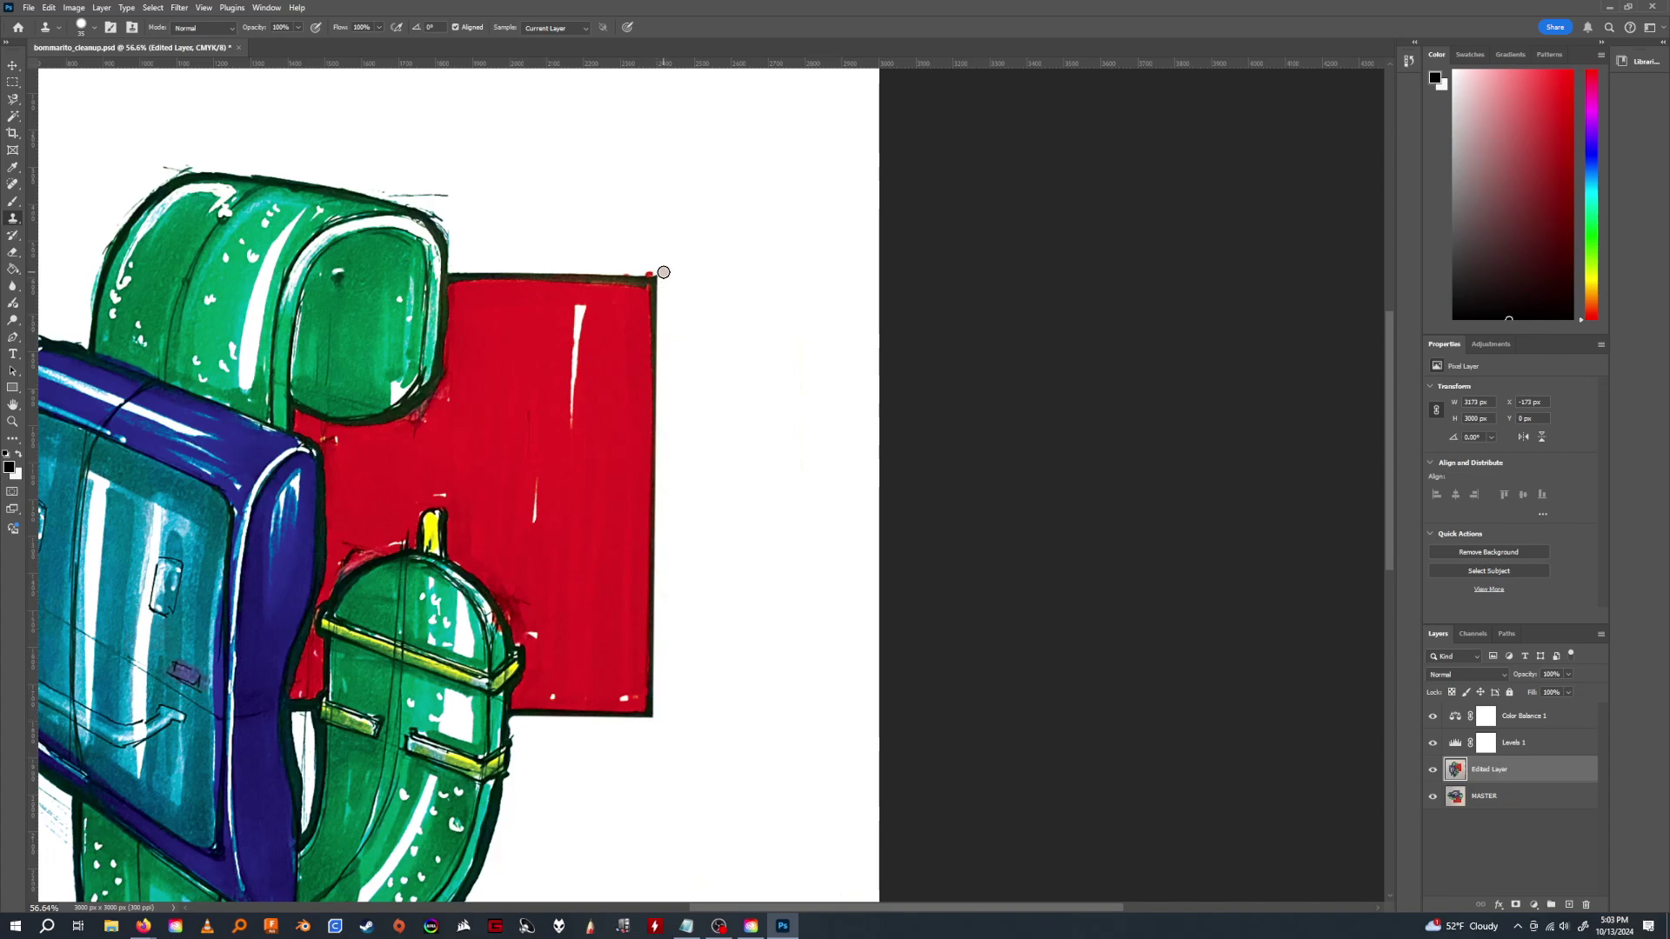
left_click(453, 269, "shift")
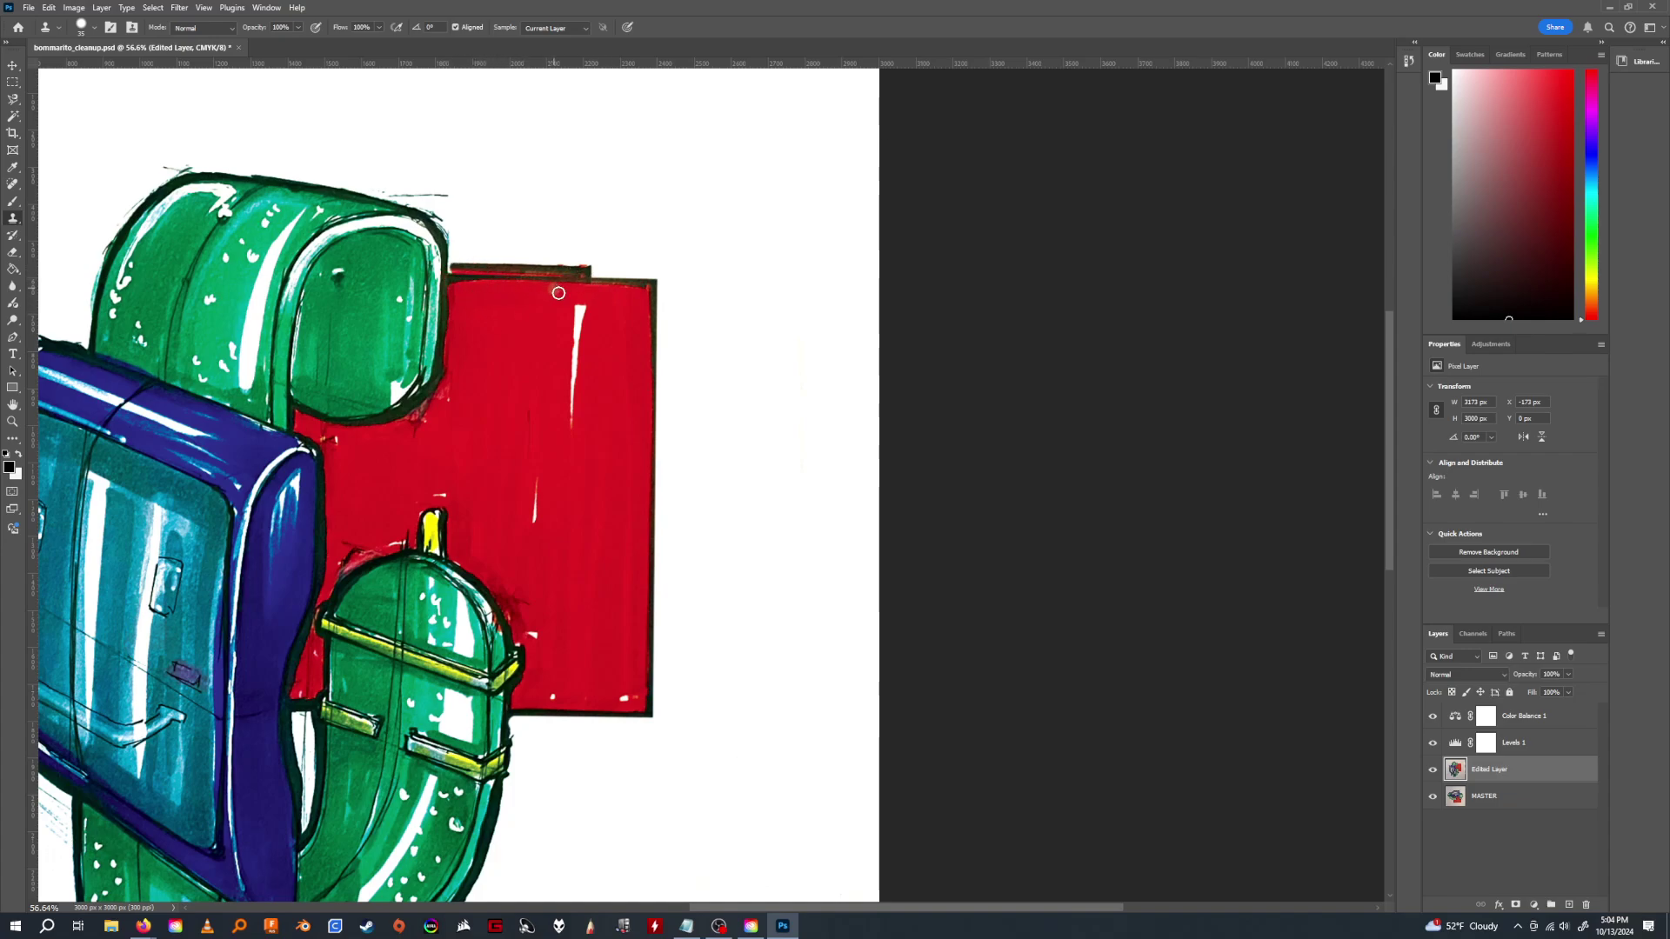
key("ctrl+z")
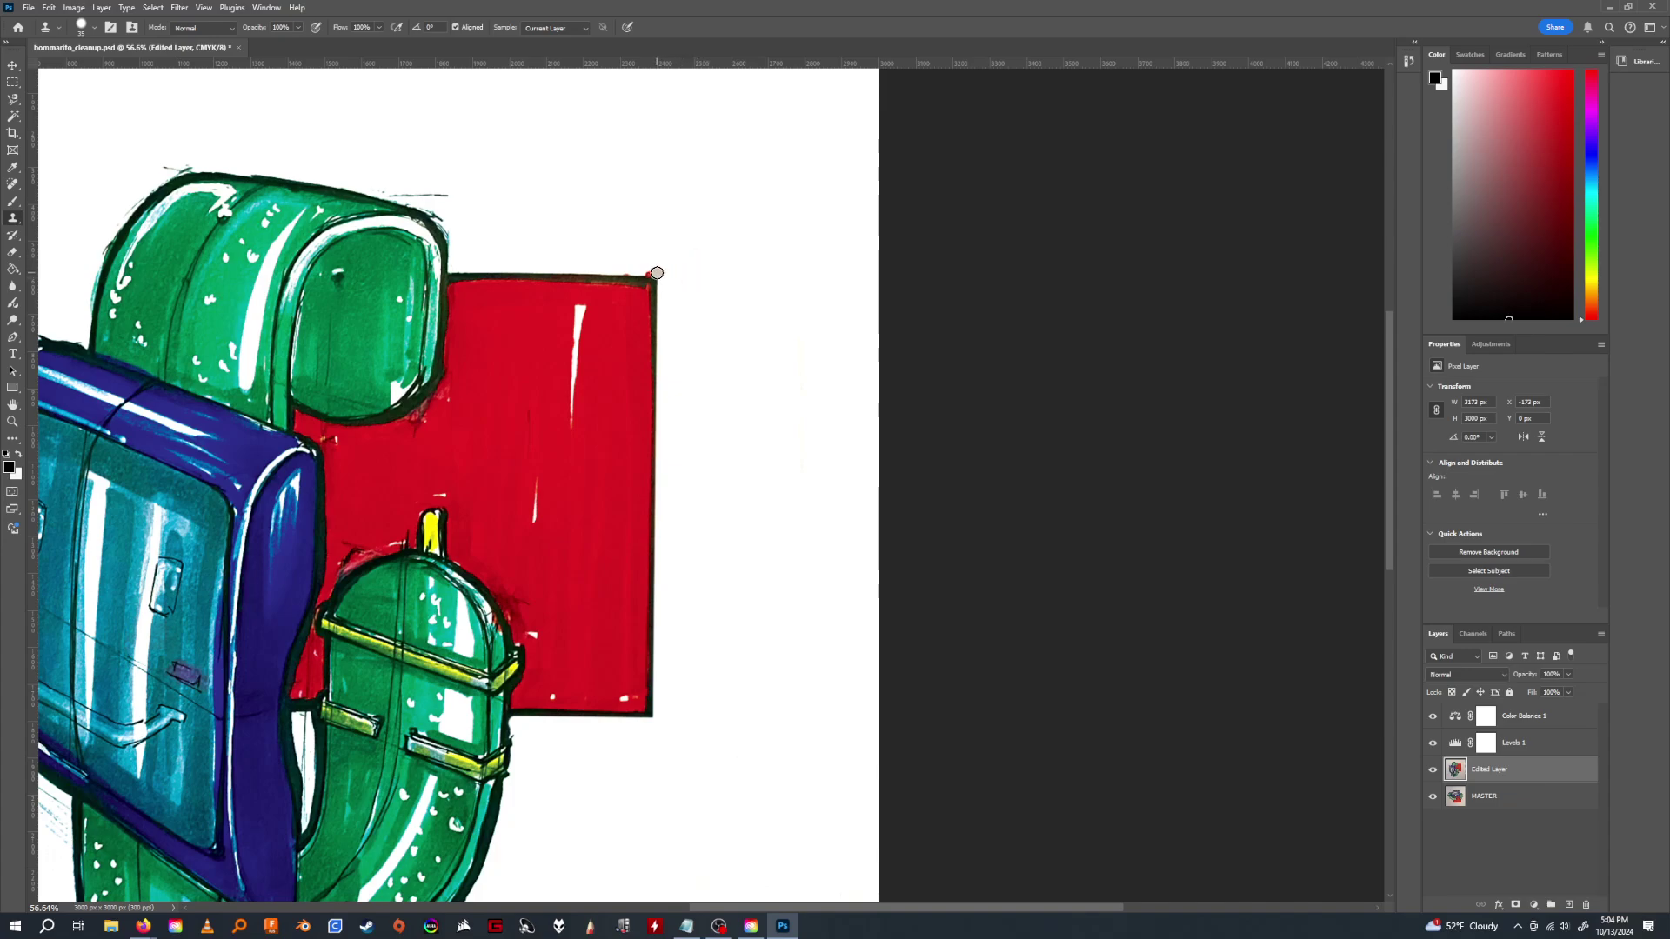
left_click(454, 268, "shift")
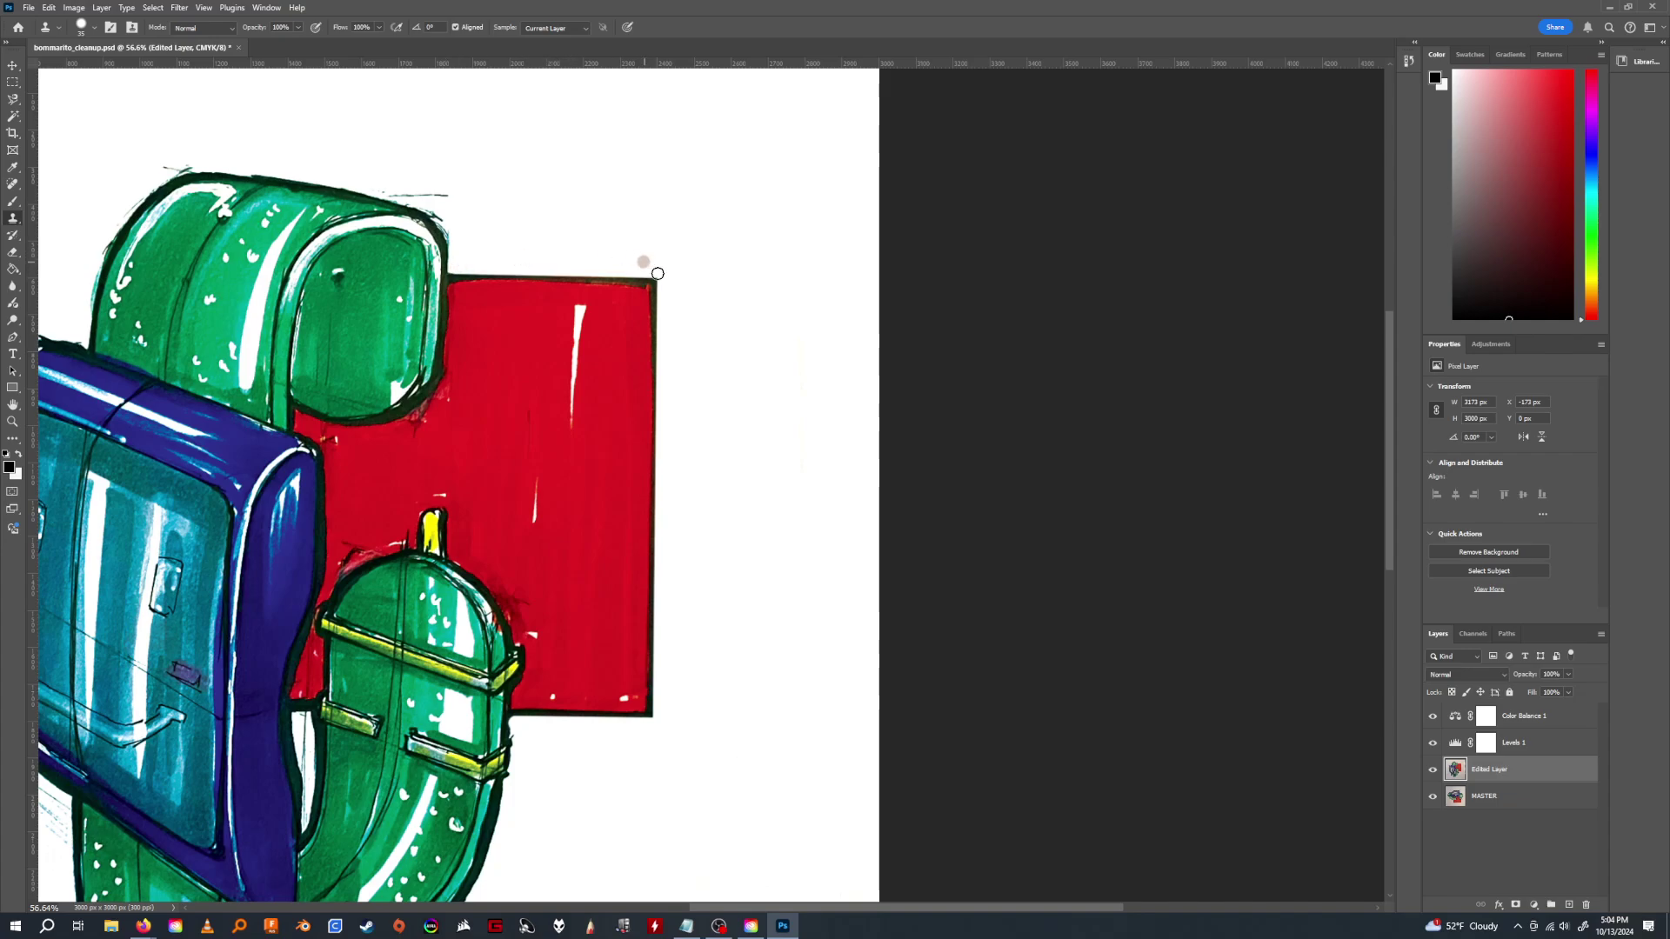
Examine the construction lines and stray marks around the watch face, strap and surrounding white background.
key("h")
mouse_move(544, 418)
left_mouse_down()
mouse_move(760, 356)
mouse_move(879, 247)
left_mouse_up()
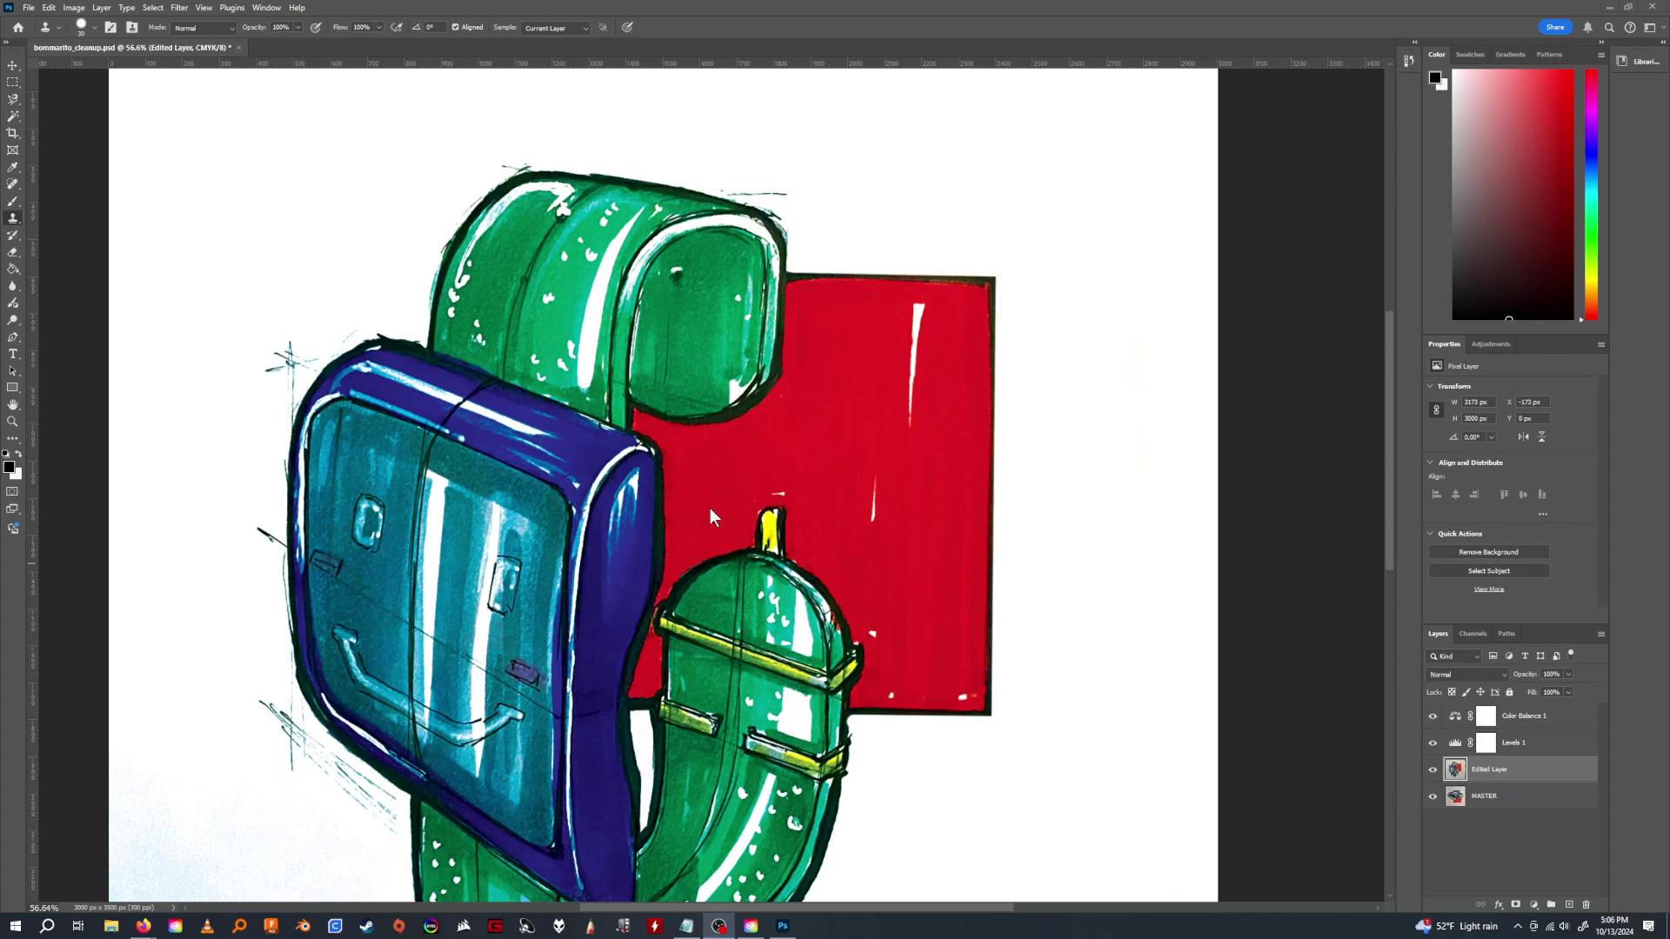
key("h")
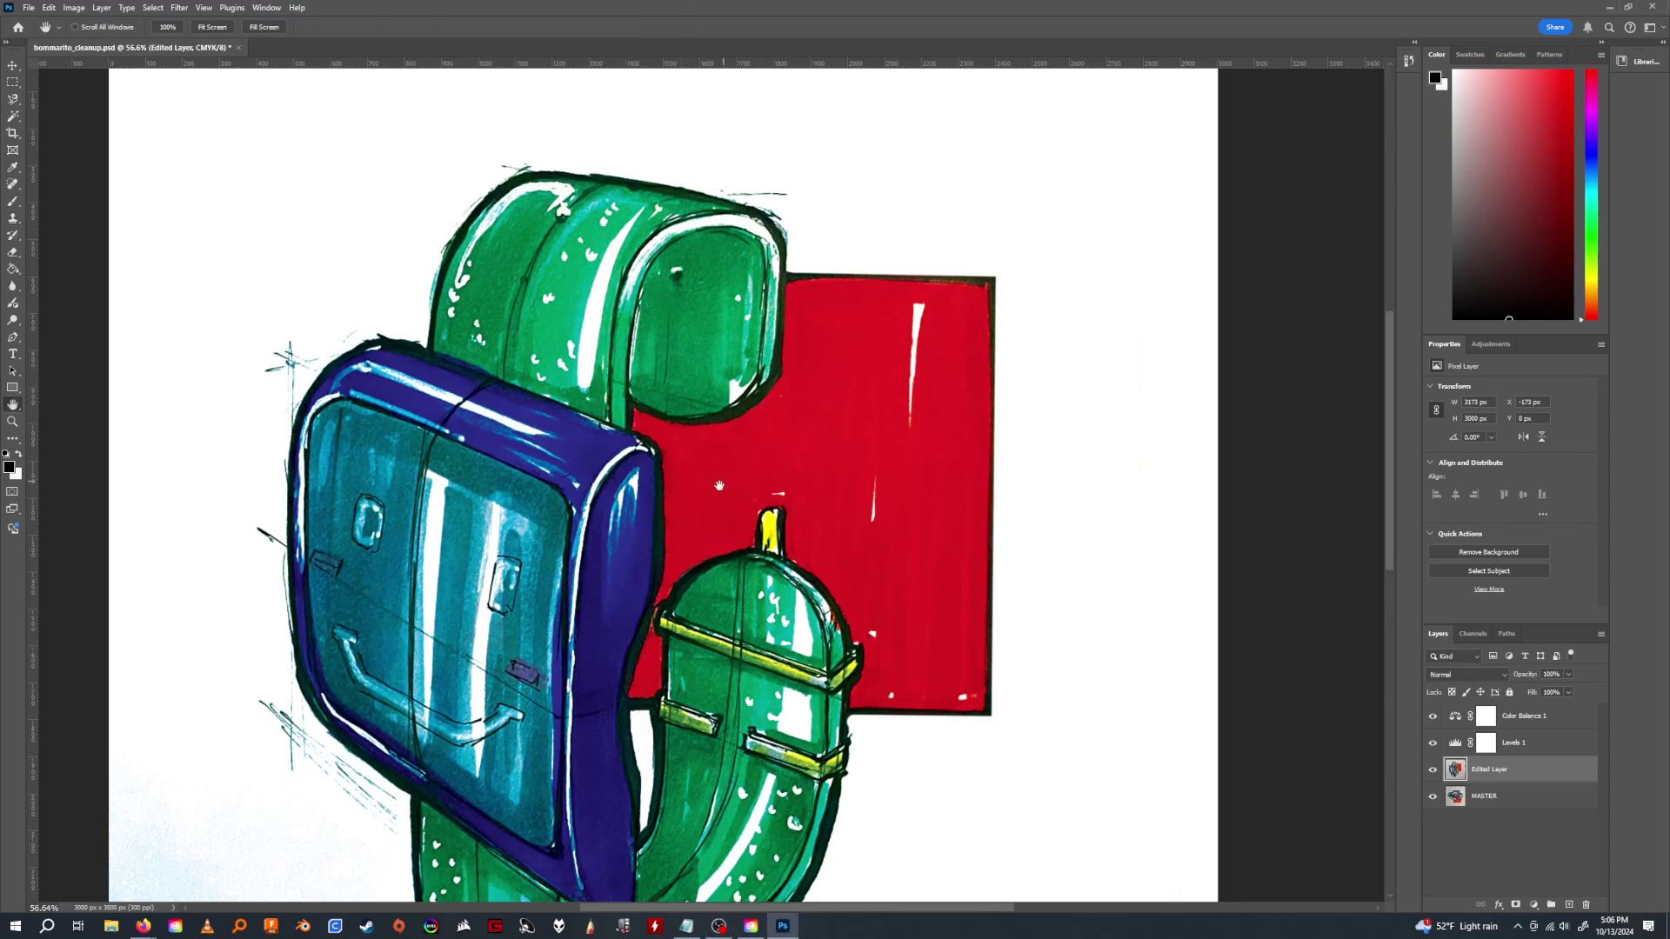
mouse_move(720, 468)
left_mouse_down()
mouse_move(748, 368)
mouse_move(752, 221)
left_mouse_up()
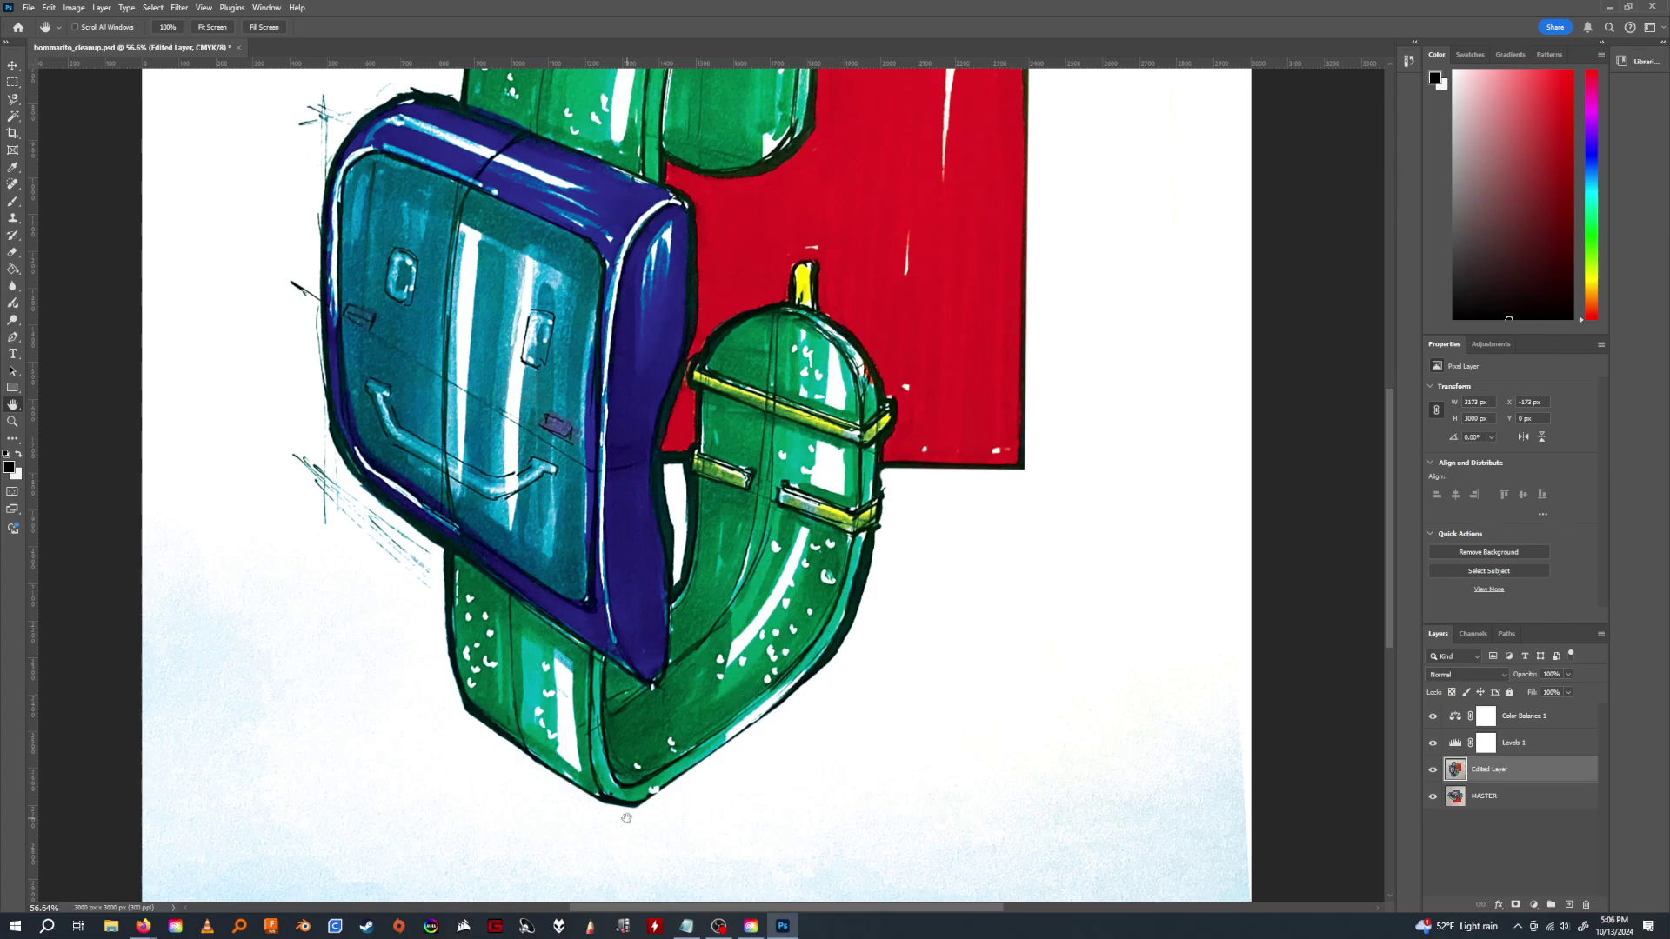
left_click_drag(601, 639, 557, 664)
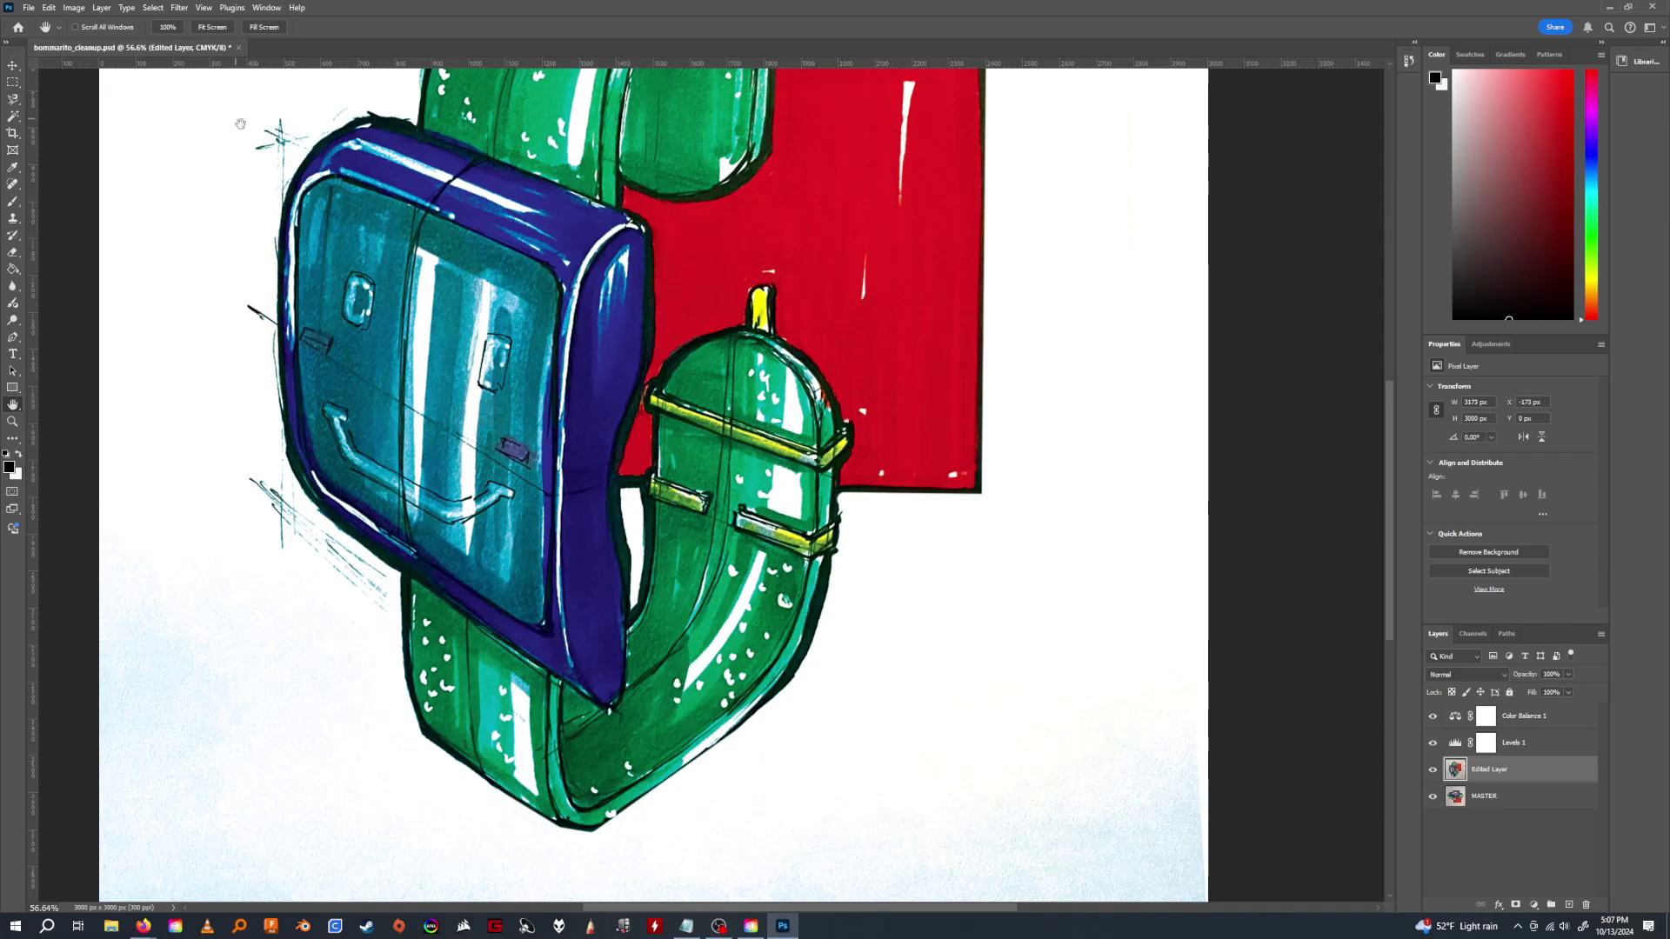
left_click_drag(231, 345, 363, 350)
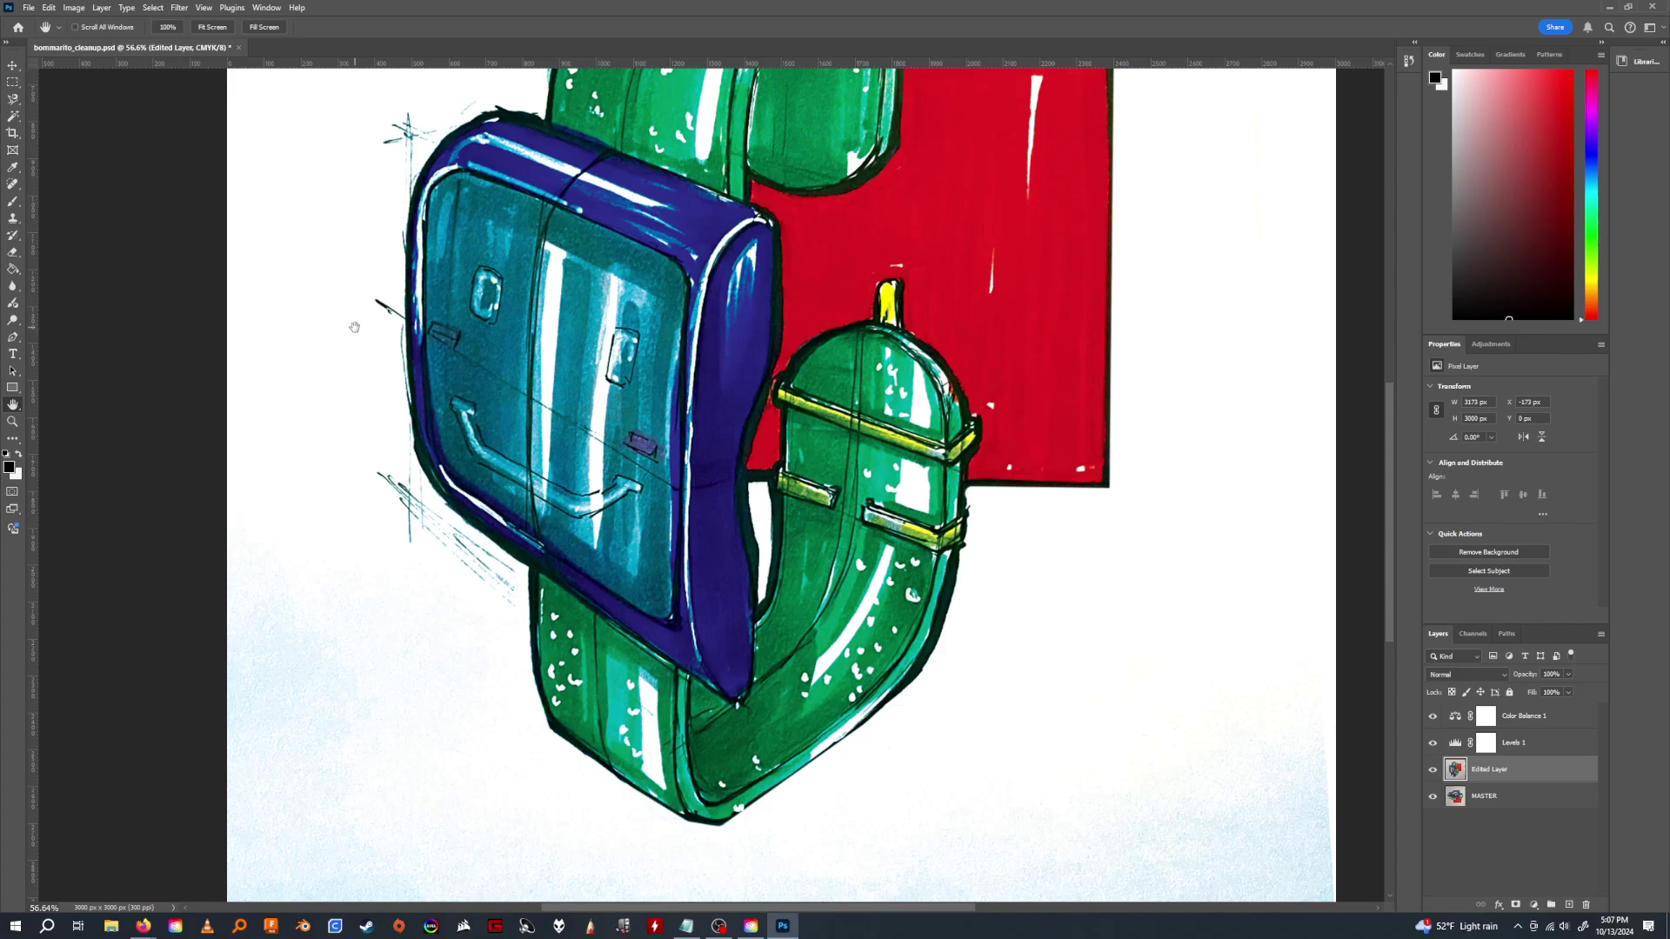
mouse_move(355, 327)
left_mouse_down()
mouse_move(359, 365)
mouse_move(463, 409)
mouse_move(444, 390)
left_mouse_up()
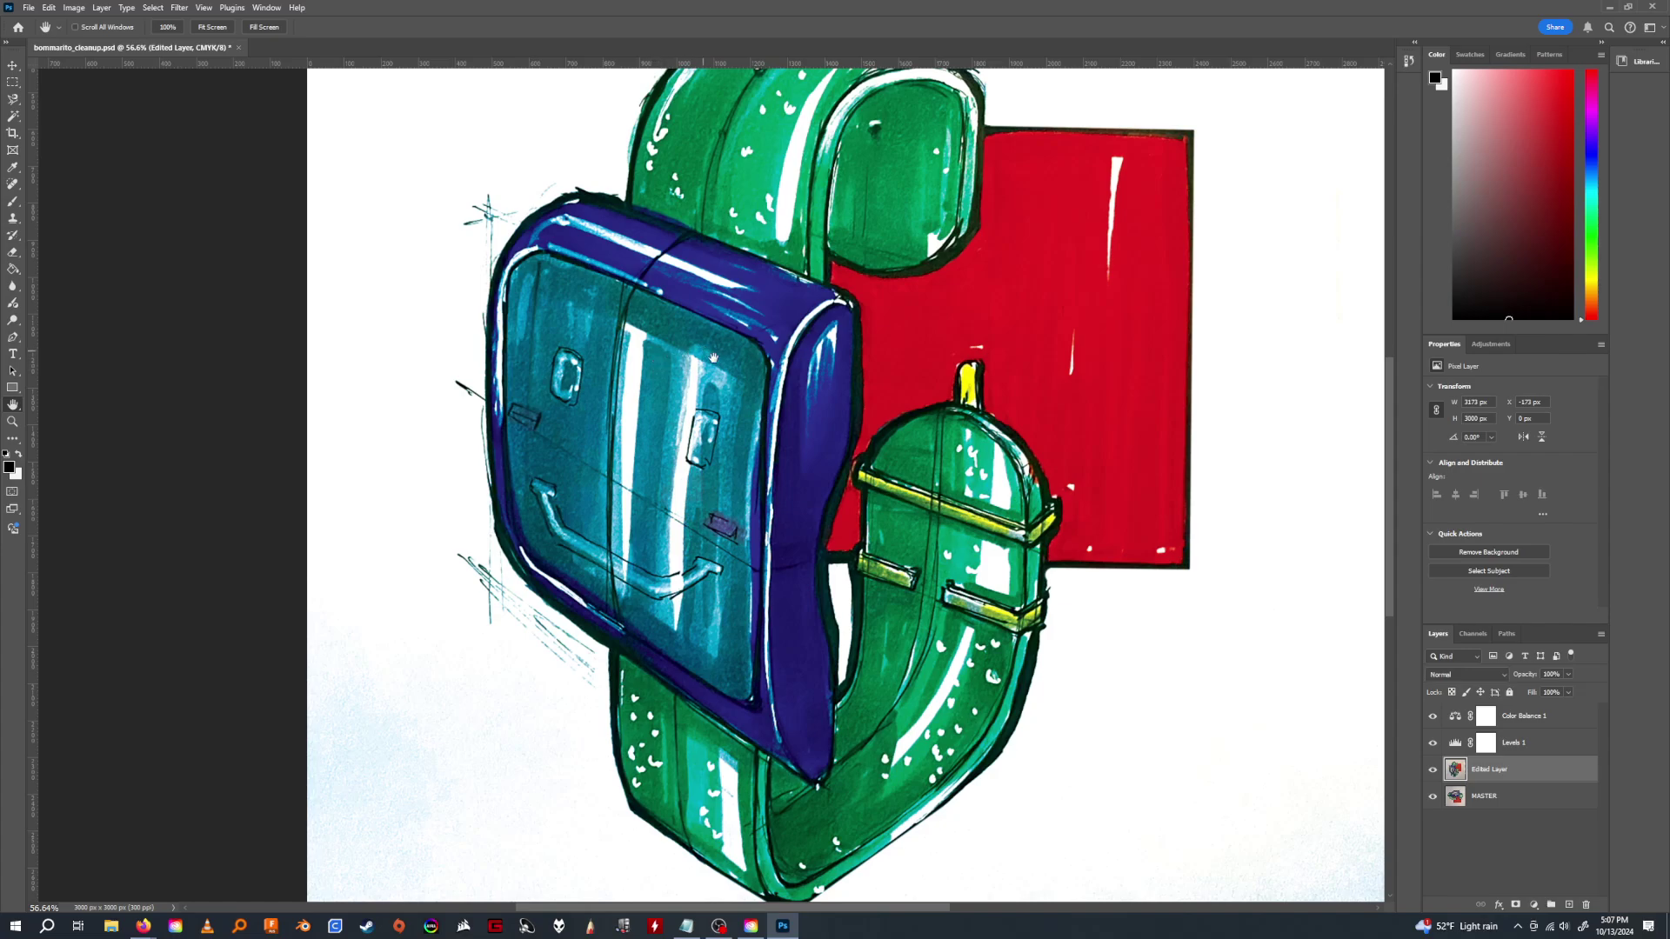
left_click_drag(753, 369, 751, 409)
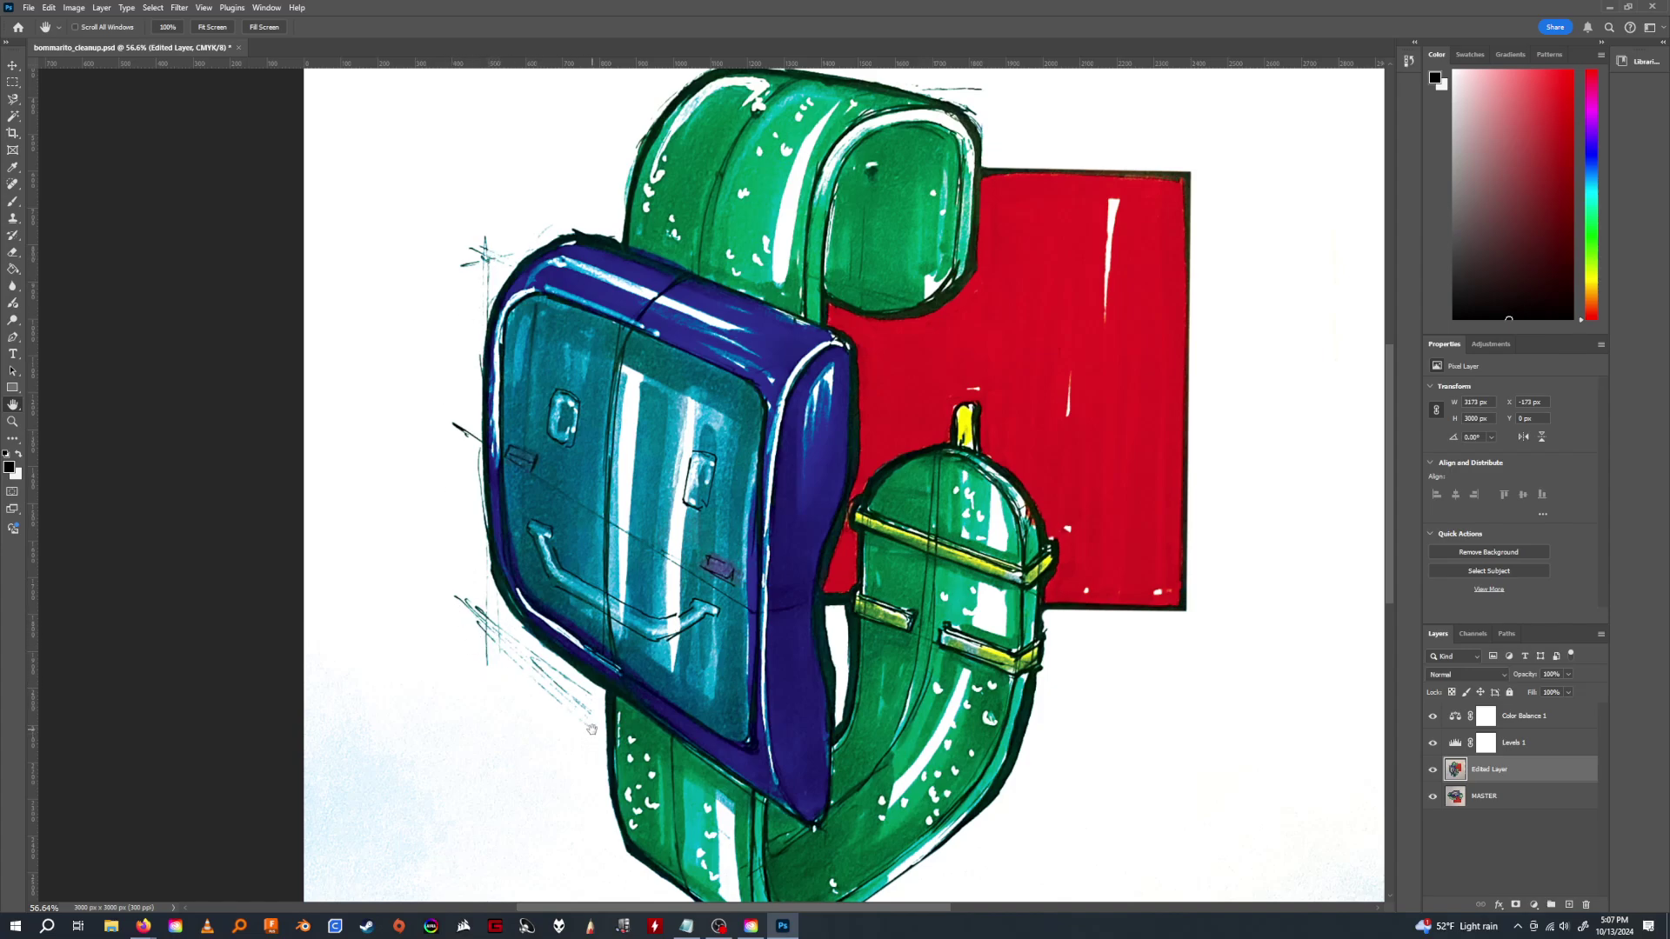
left_click_drag(903, 754, 855, 685)
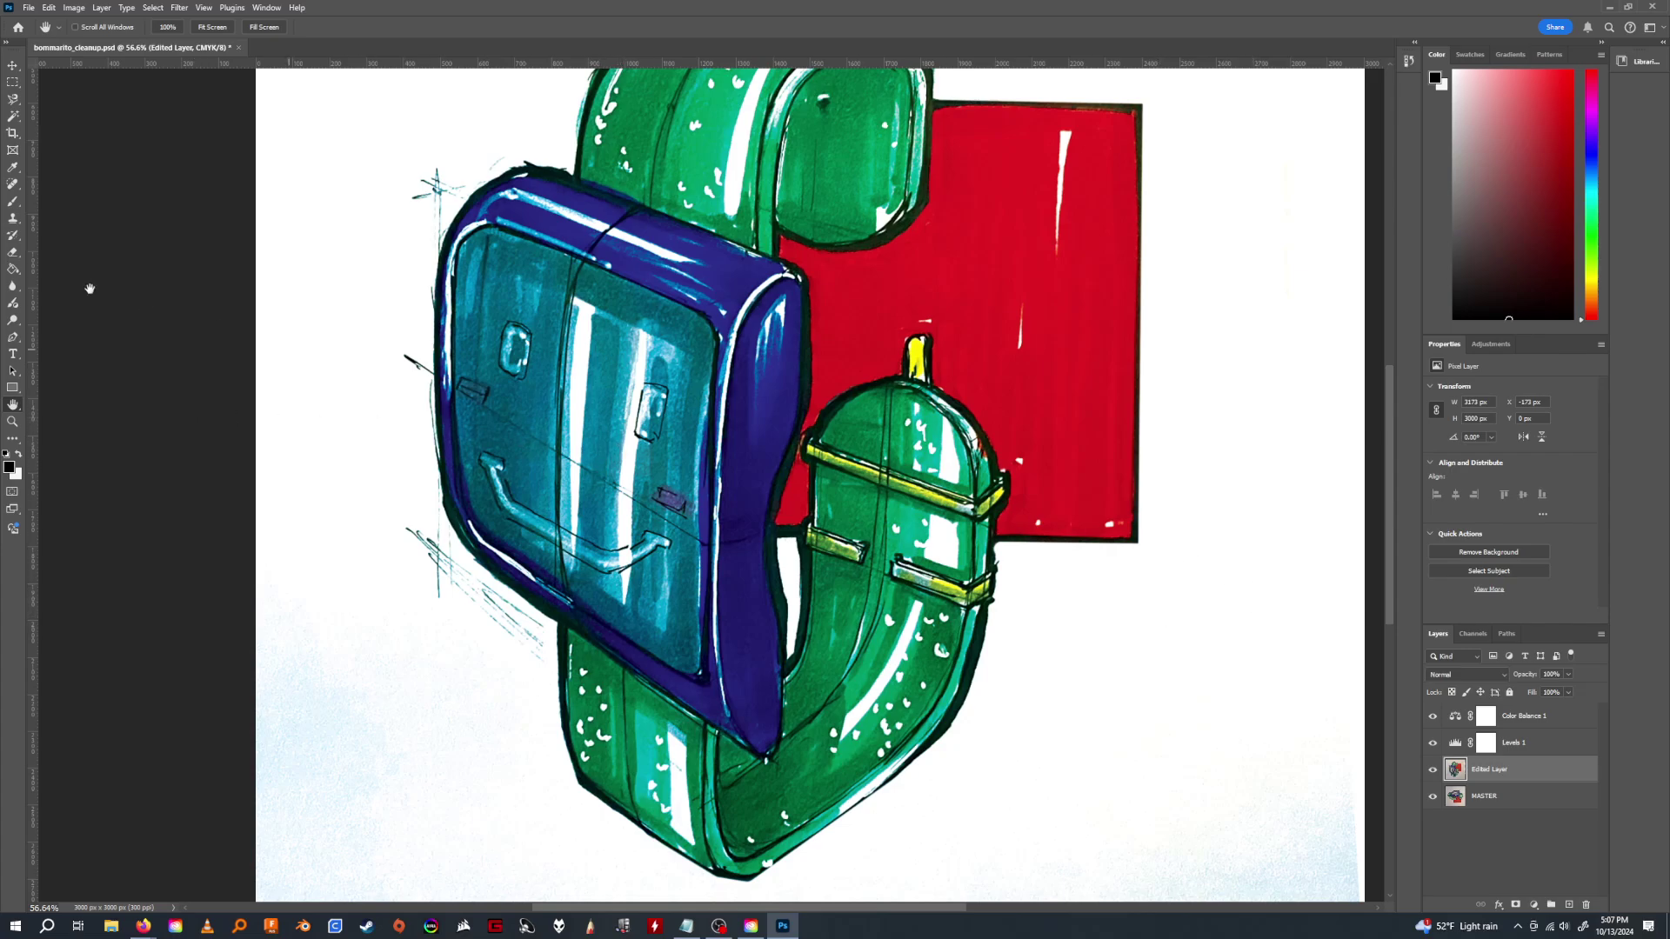
With the Content-Aware Spot Healing Brush, remove the crossed sketch lines by the watch face's upper-left corner and the short dash at its left side.
left_click(12, 189)
left_click(13, 187)
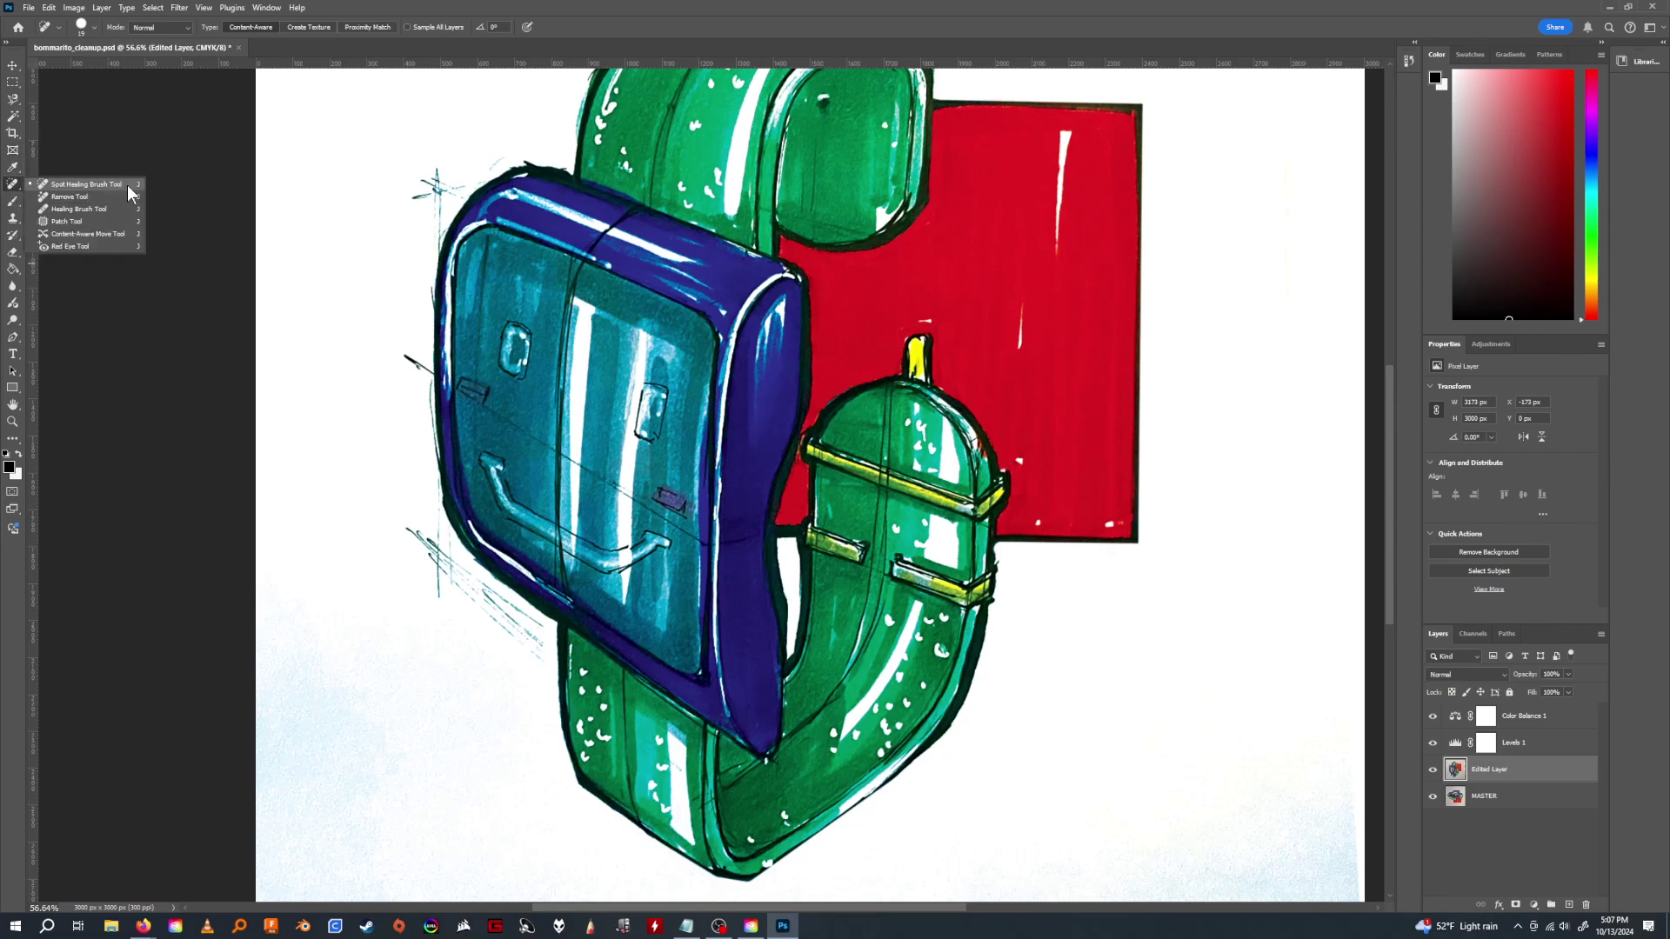
left_click(13, 186)
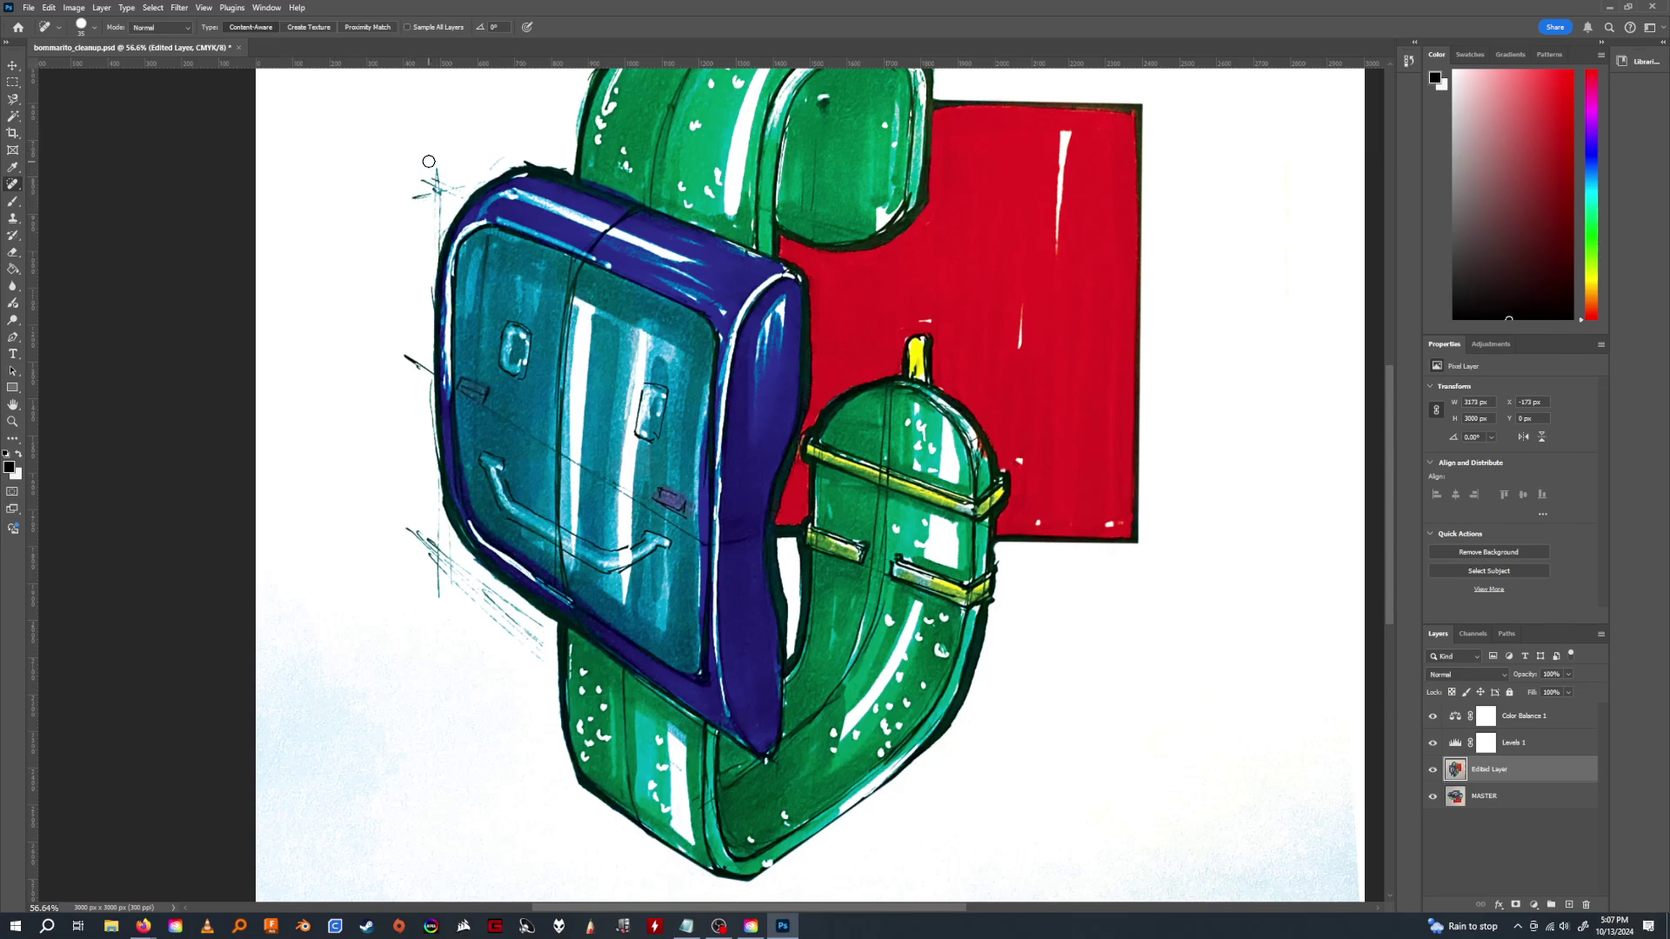
mouse_move(439, 172)
left_mouse_down()
mouse_move(438, 219)
mouse_move(416, 184)
mouse_move(452, 195)
left_mouse_up()
mouse_move(412, 197)
left_mouse_down()
mouse_move(555, 198)
mouse_move(689, 271)
mouse_move(731, 267)
left_mouse_up()
mouse_move(657, 329)
left_mouse_down()
mouse_move(673, 385)
mouse_move(634, 428)
mouse_move(665, 400)
mouse_move(631, 406)
mouse_move(663, 448)
left_mouse_up()
left_click_drag(652, 380, 654, 448)
mouse_move(423, 360)
left_mouse_down()
mouse_move(427, 389)
mouse_move(400, 349)
left_mouse_up()
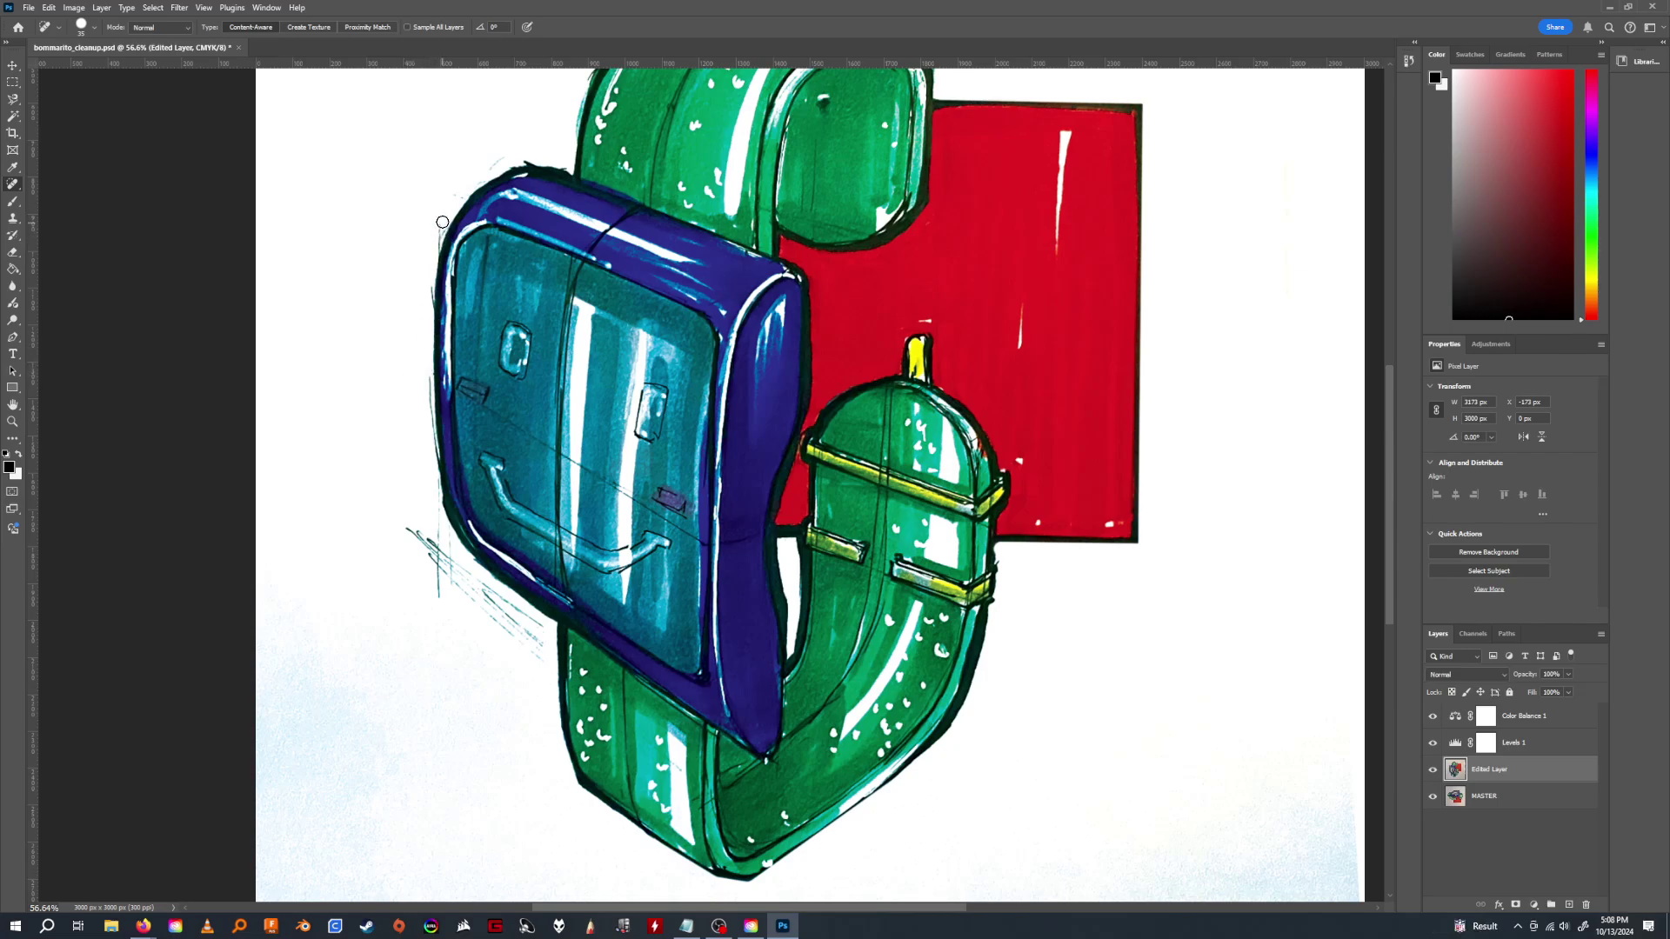
Heal away the thin sketch lines along the watch case's upper-left corner and left outline.
left_click_drag(442, 222, 428, 270)
left_click_drag(489, 168, 464, 187)
left_click_drag(492, 171, 442, 217)
left_click_drag(433, 376, 434, 490)
left_click_drag(427, 369, 435, 474)
left_click_drag(427, 380, 435, 504)
left_click_drag(431, 456, 433, 474)
left_click_drag(432, 469, 434, 513)
left_click_drag(434, 458, 435, 504)
left_click_drag(431, 461, 434, 507)
Heal away the diagonal hatching lines outside the watch case's lower-left corner.
mouse_move(403, 523)
left_mouse_down()
mouse_move(462, 583)
mouse_move(438, 593)
mouse_move(439, 527)
mouse_move(505, 599)
left_mouse_up()
mouse_move(540, 621)
left_mouse_down()
mouse_move(521, 628)
mouse_move(480, 591)
left_mouse_up()
left_click_drag(541, 657, 447, 585)
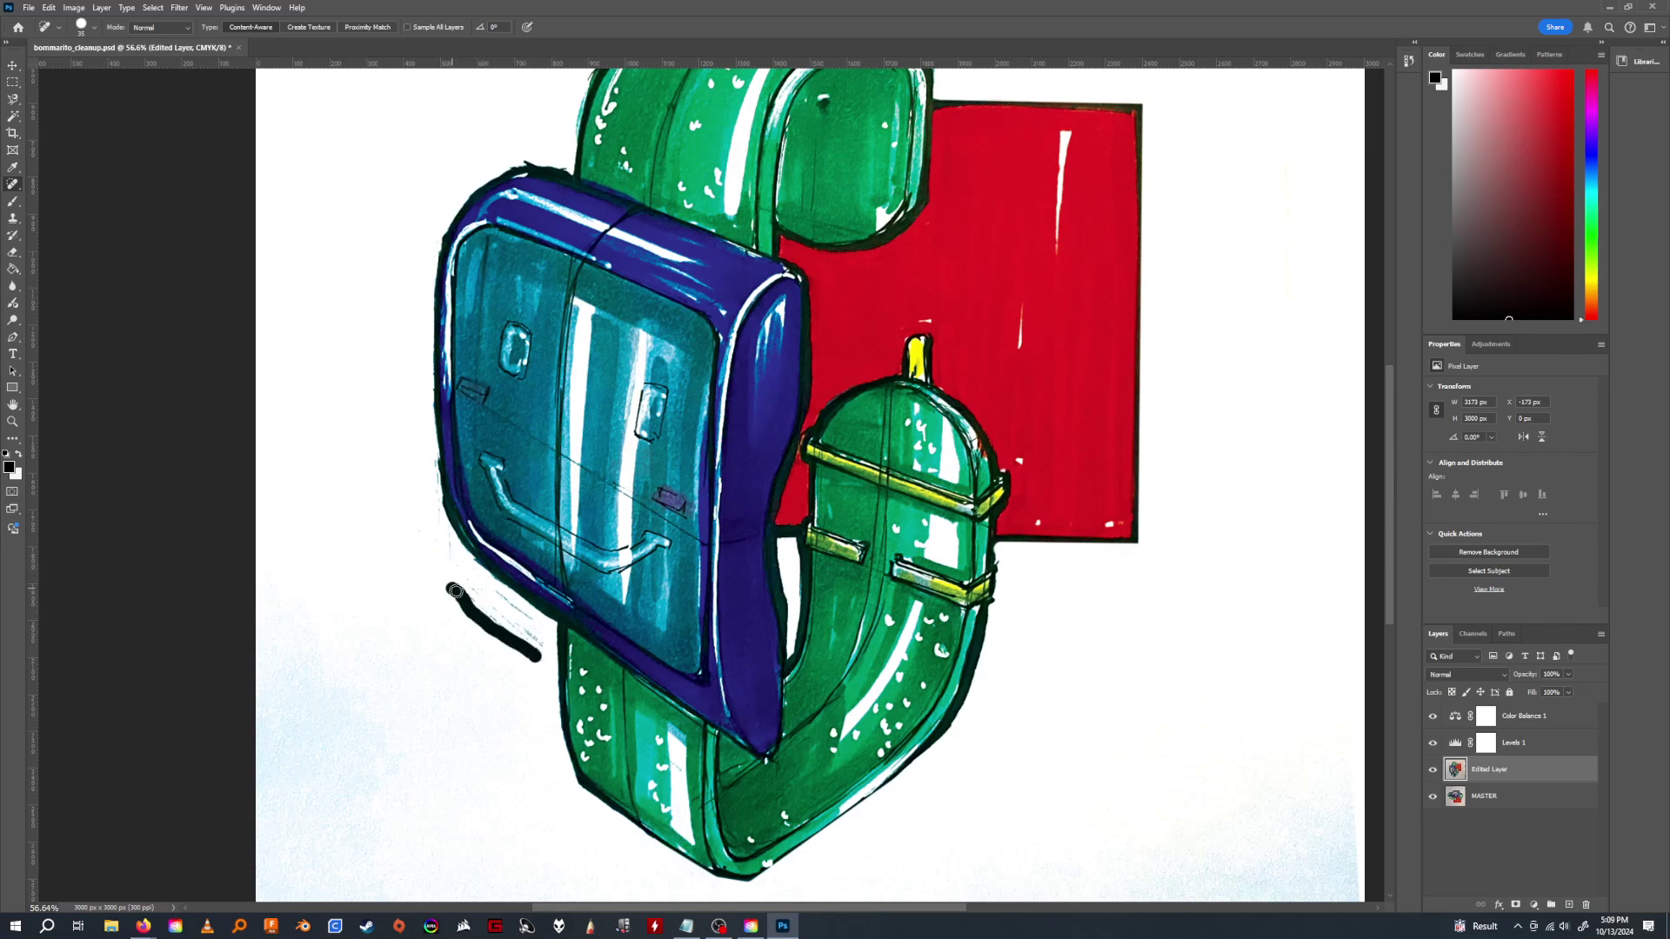
left_click_drag(515, 634, 470, 596)
mouse_move(544, 642)
left_mouse_down()
mouse_move(480, 593)
mouse_move(507, 600)
mouse_move(459, 586)
mouse_move(444, 533)
left_mouse_up()
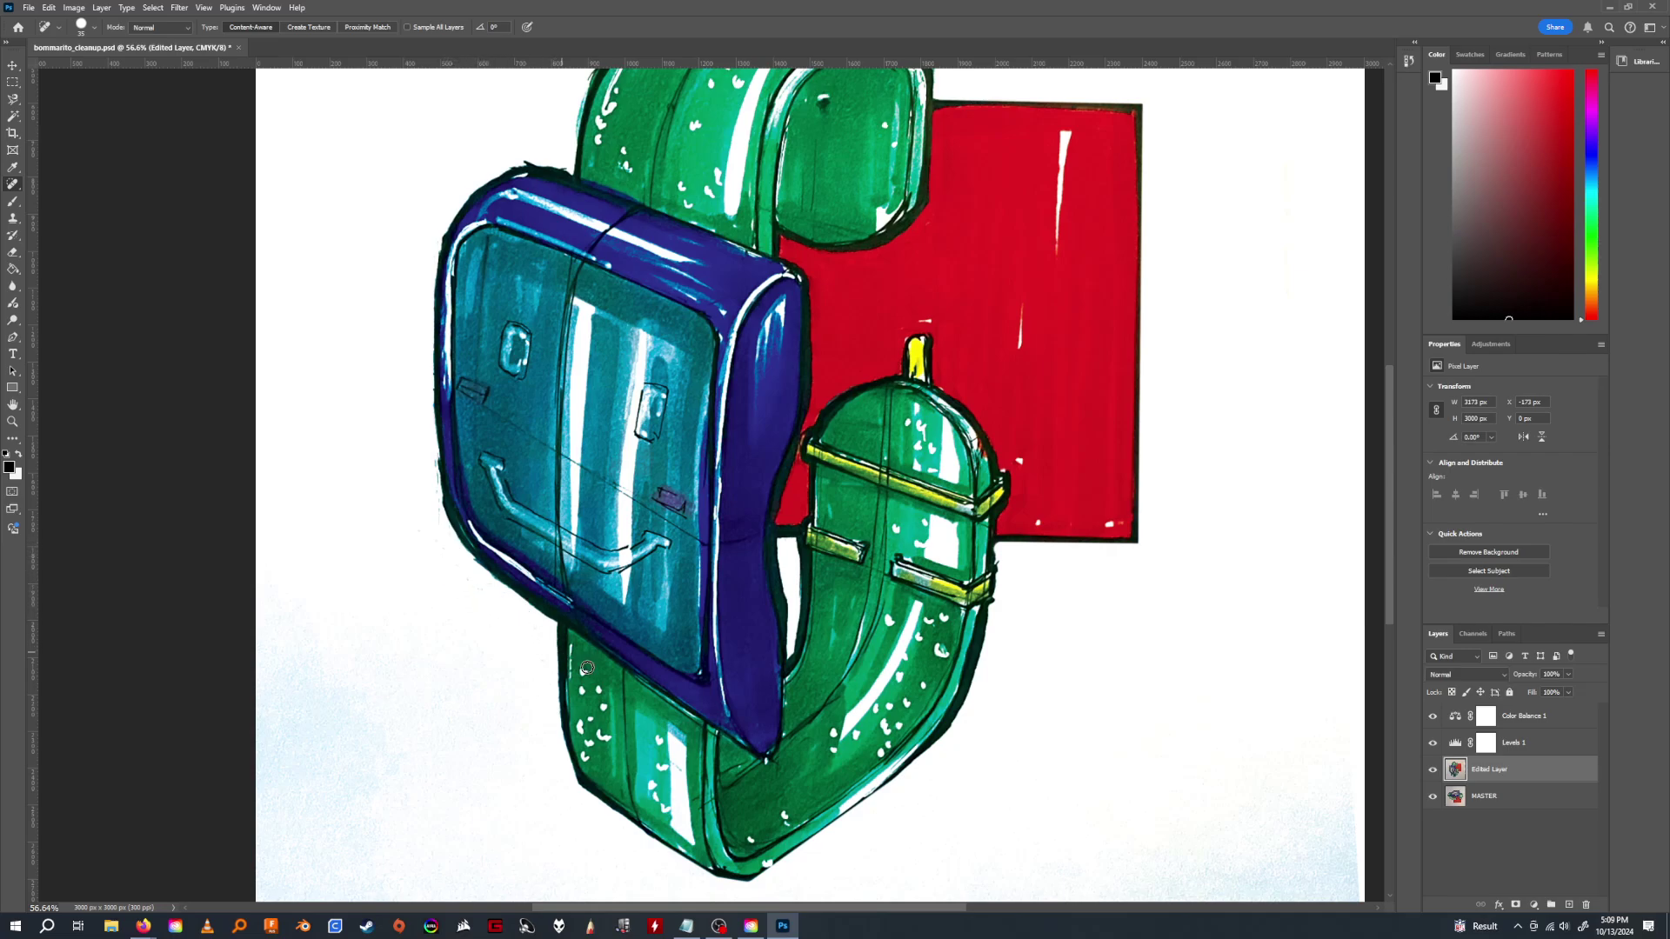
Heal away the stray sketch lines above the upper green strap, at both ends of its top edge.
scroll(522, 522, "down", 1)
scroll(546, 340, "up", 2)
scroll(585, 425, "up", 6)
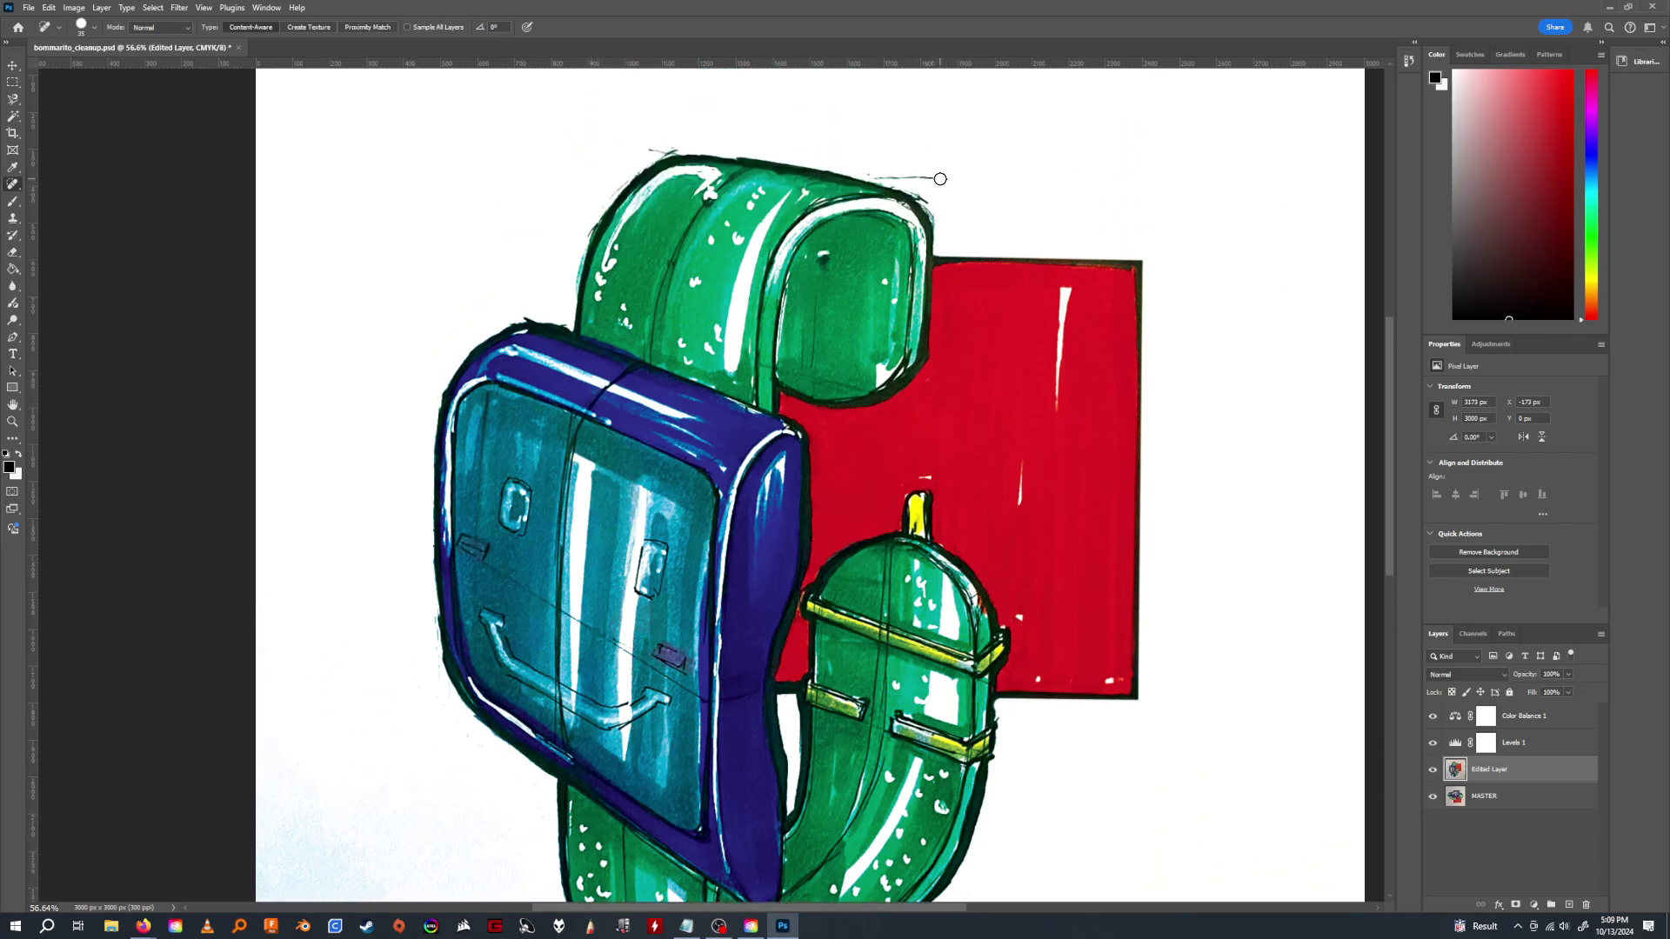
left_click_drag(941, 179, 875, 177)
left_click_drag(646, 150, 700, 157)
left_click_drag(648, 150, 717, 146)
Adjust the Spot Healing Brush size and heal the rough marks at the upper strap's outer corner above the red rectangle.
left_click_drag(933, 202, 930, 208)
key("bracketright")
key("bracketright")
key("bracketright")
key("bracketright")
key("bracketright")
key("bracketright")
key("bracketleft")
key("bracketleft")
key("bracketleft")
key("bracketleft")
key("bracketleft")
left_click_drag(938, 222, 929, 207)
left_click_drag(922, 197, 928, 192)
Use the Clone Stamp tool to cover the rough outline from the upper strap's outer curve down to the watch case's top corner.
scroll(783, 435, "down", 2)
scroll(870, 487, "down", 3)
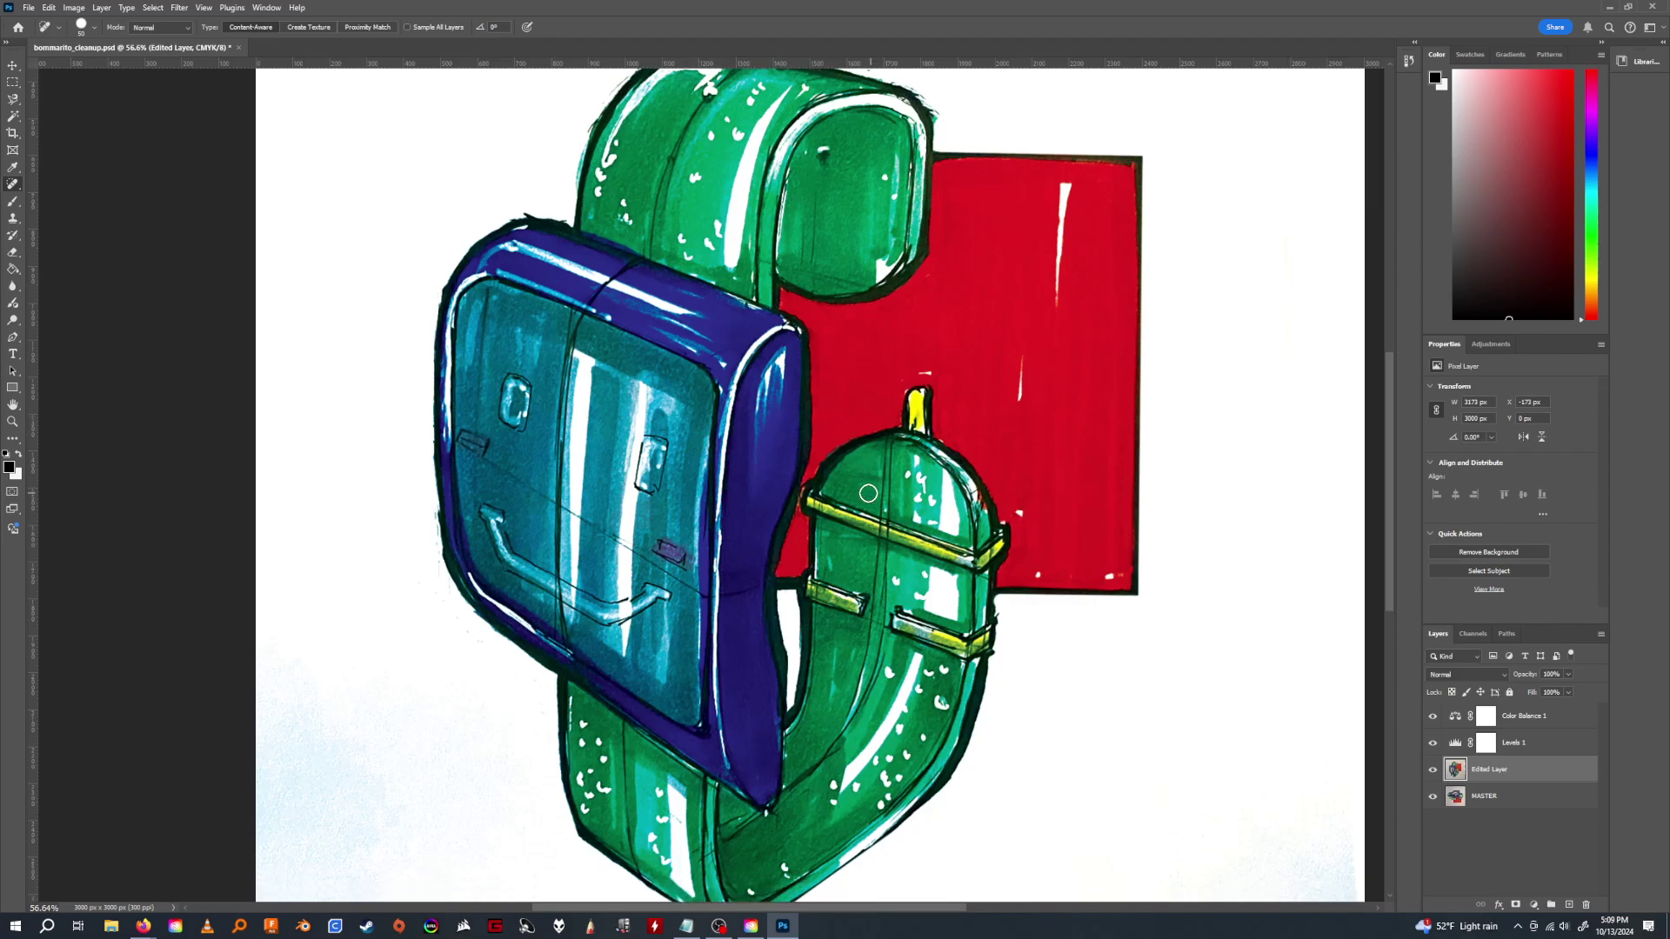
scroll(661, 491, "up", 2)
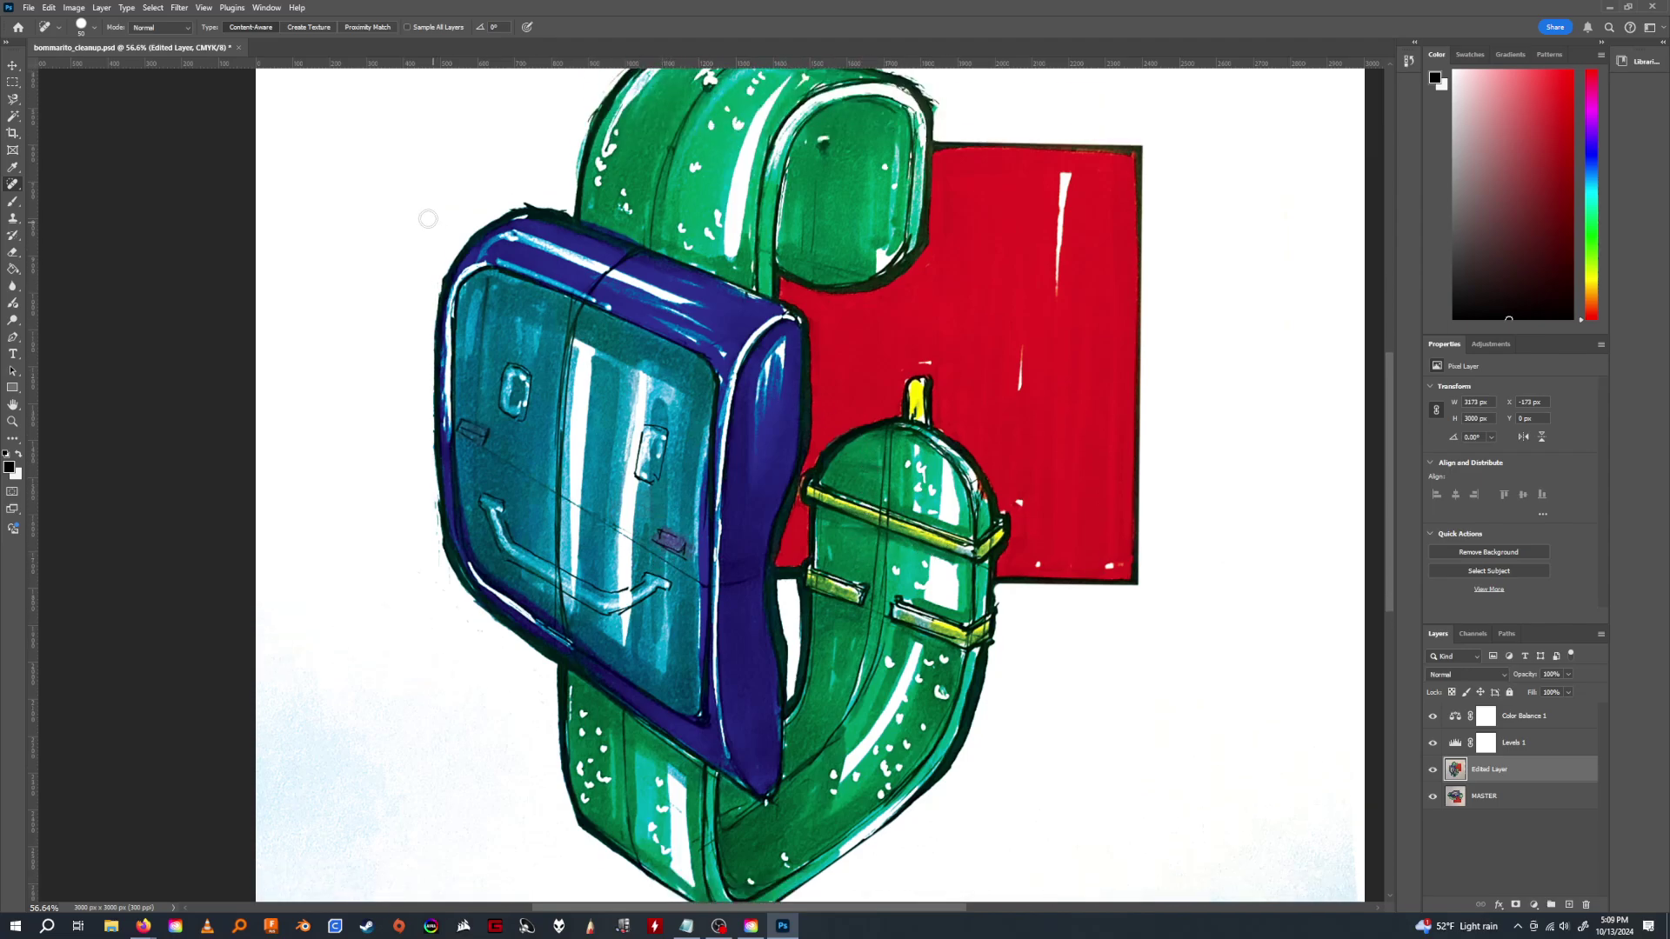
scroll(564, 242, "up", 2)
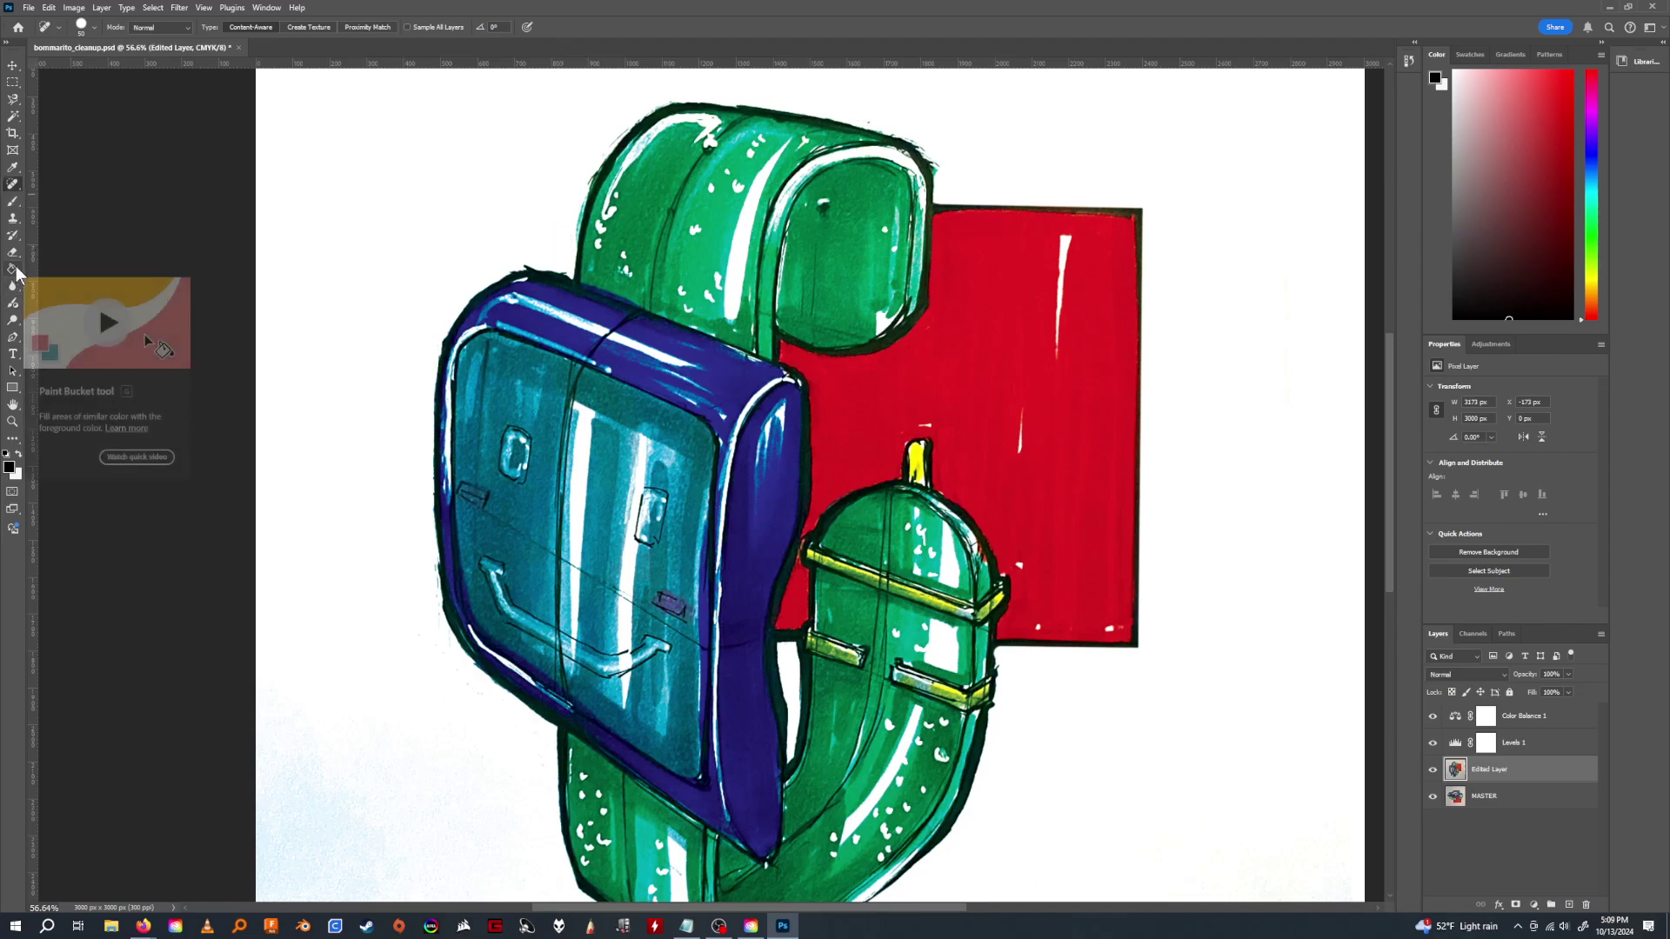
key("s")
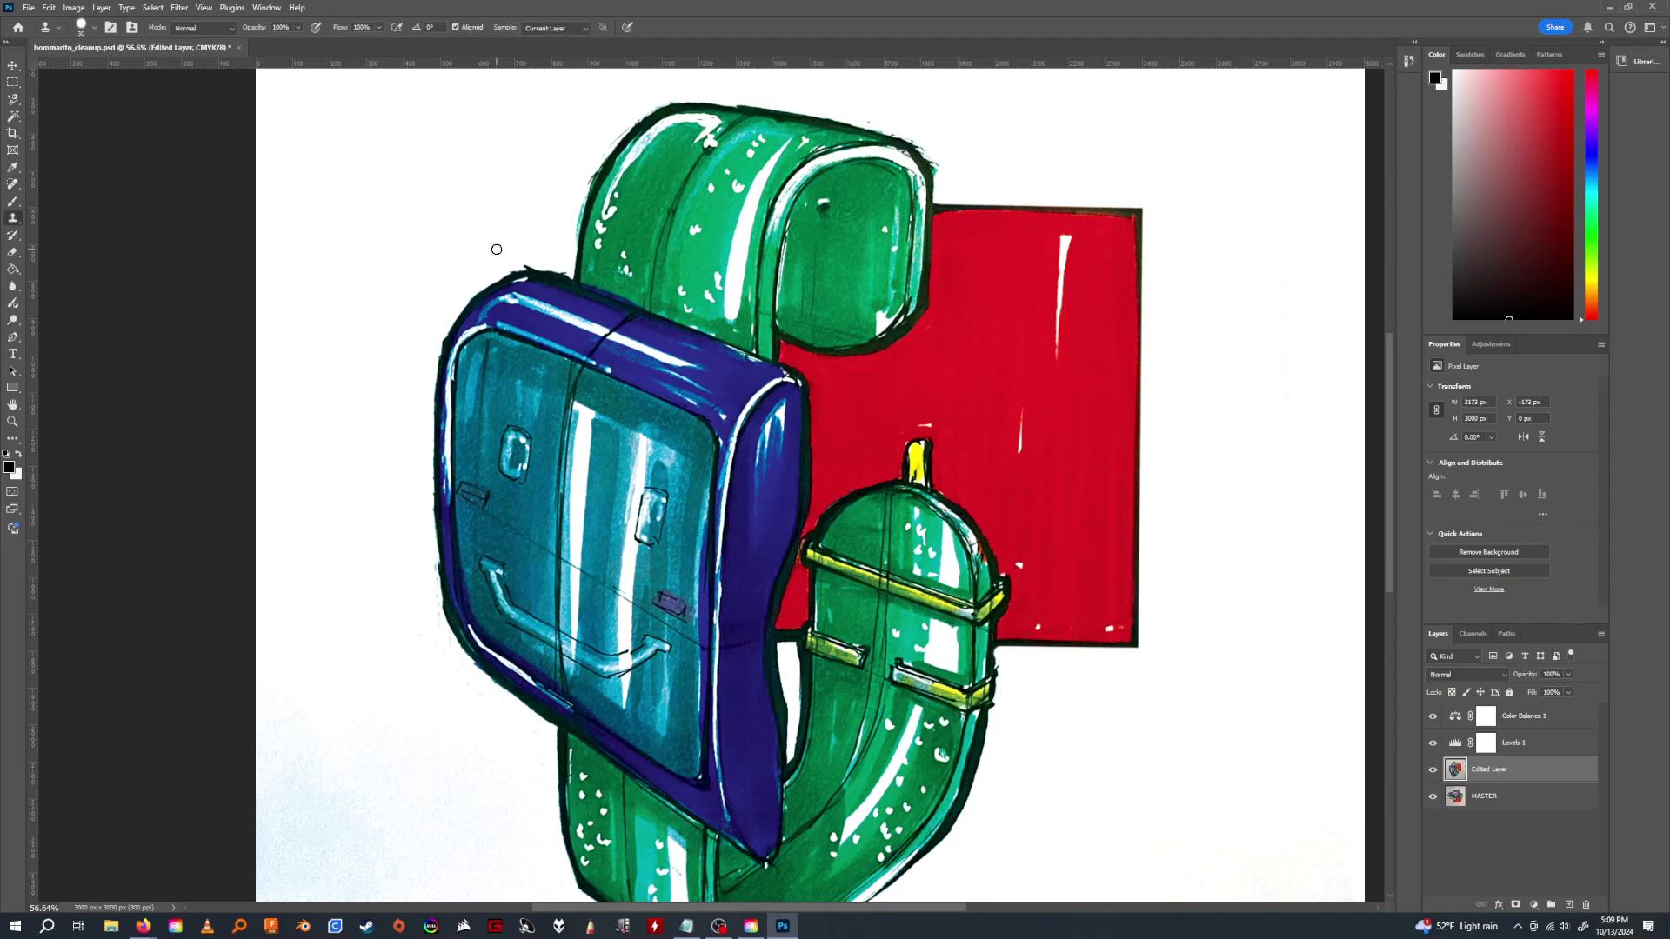
scroll(593, 119, "down", 1)
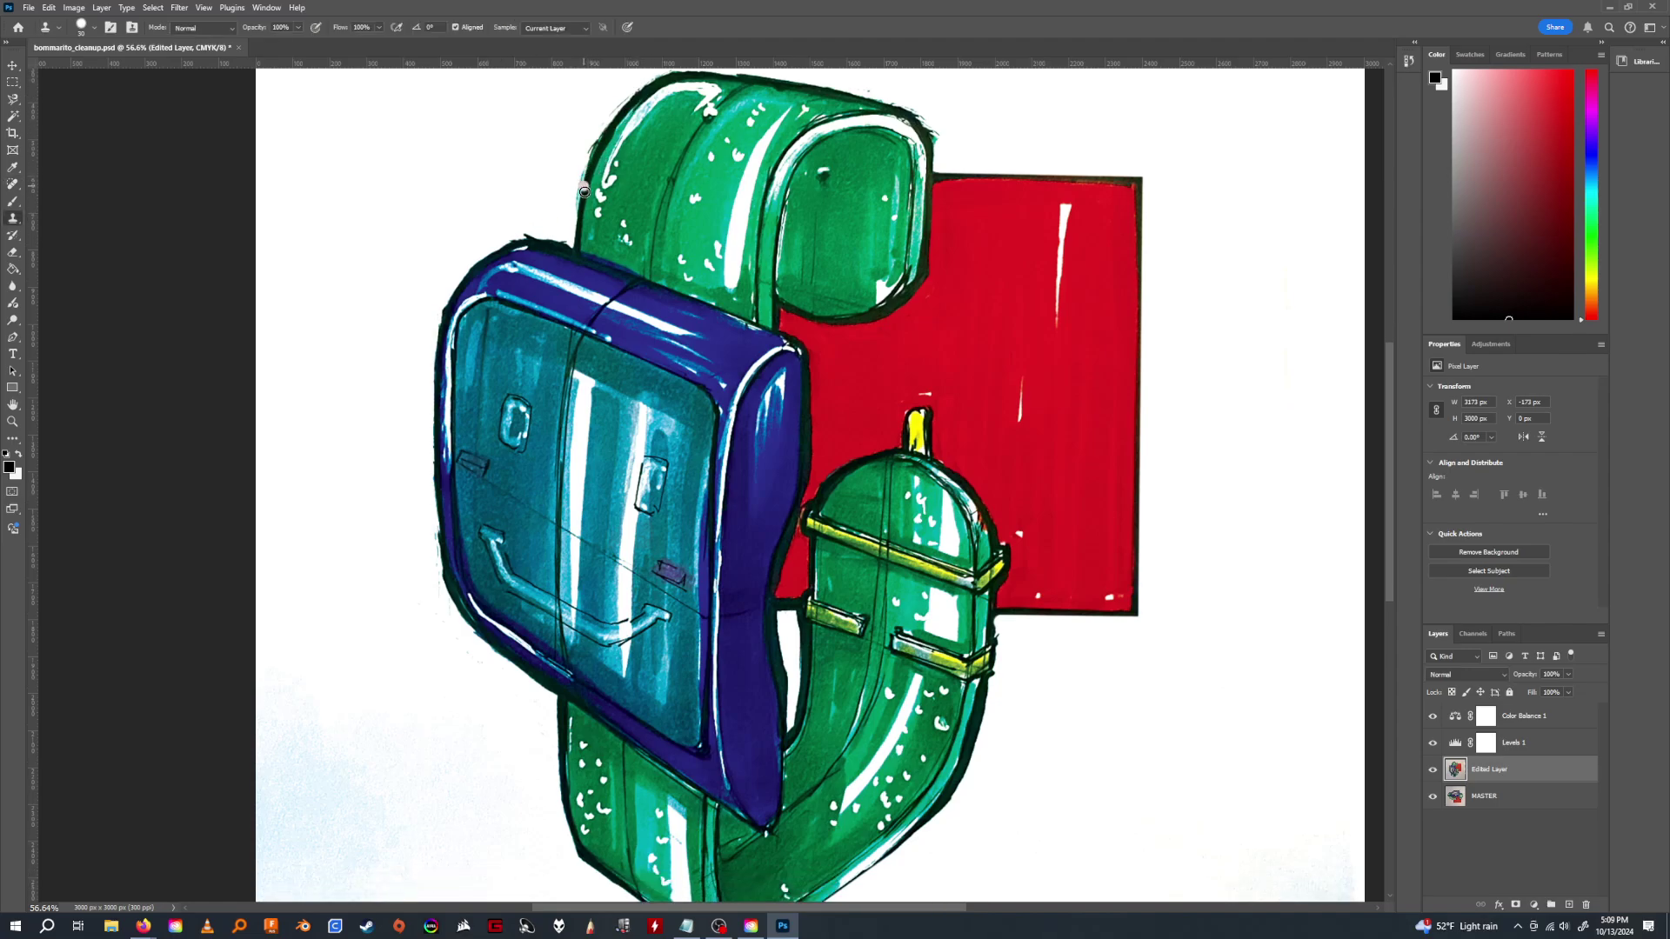
scroll(556, 187, "up", 3)
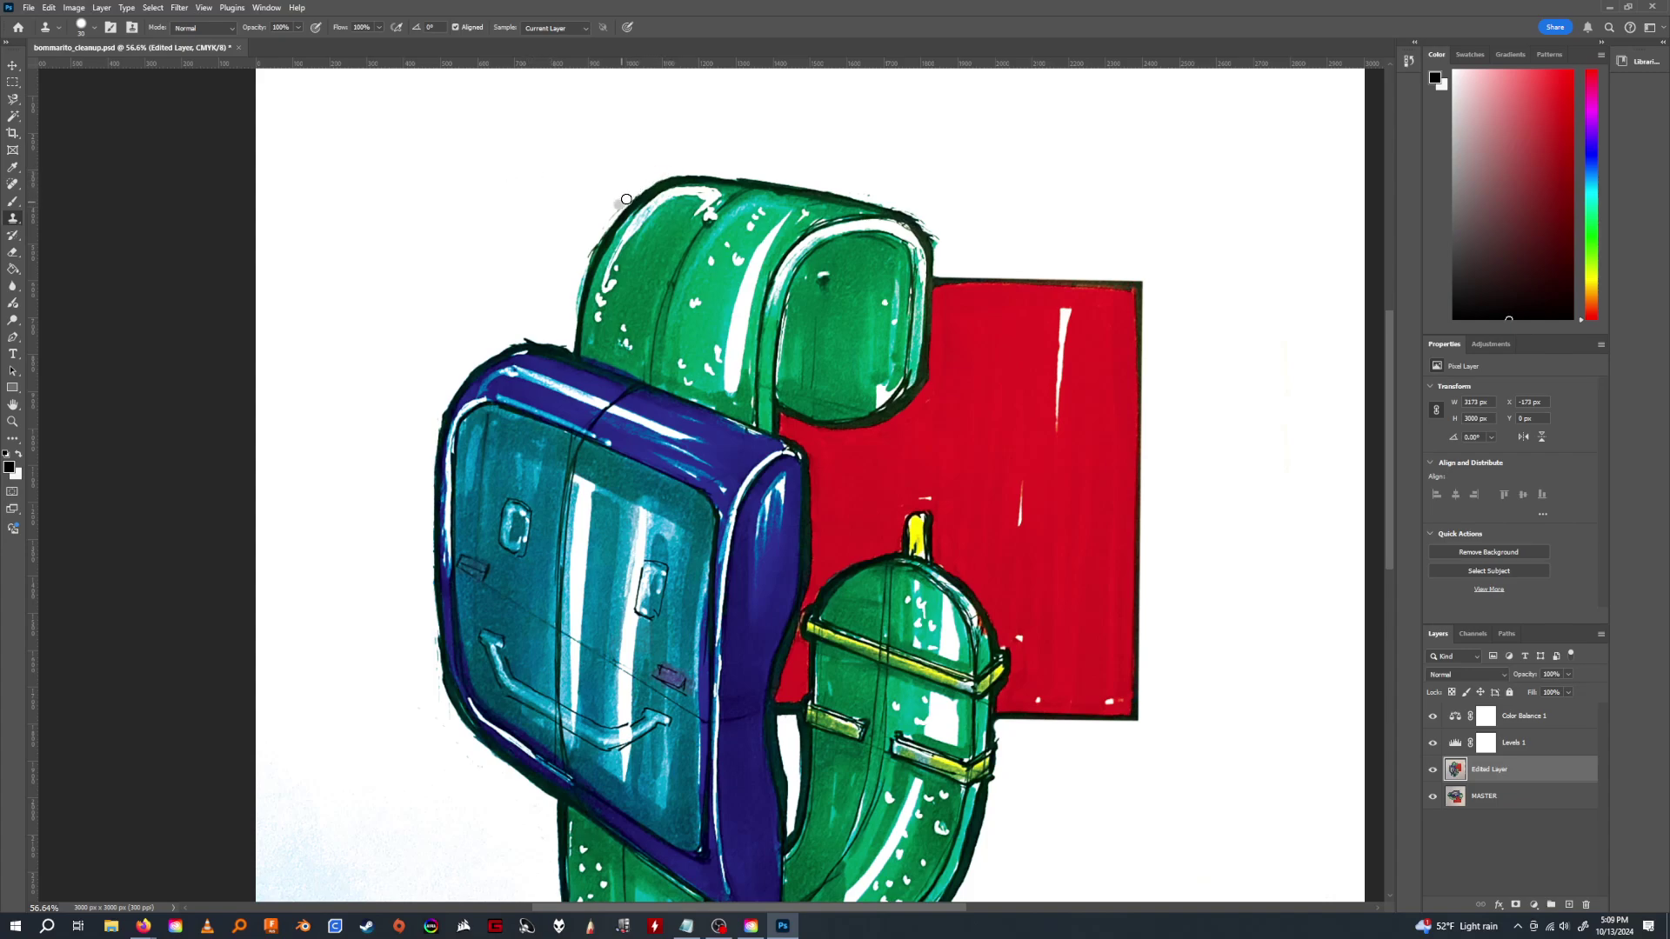
mouse_move(626, 199)
left_mouse_down()
mouse_move(564, 296)
mouse_move(578, 284)
mouse_move(566, 349)
left_mouse_up()
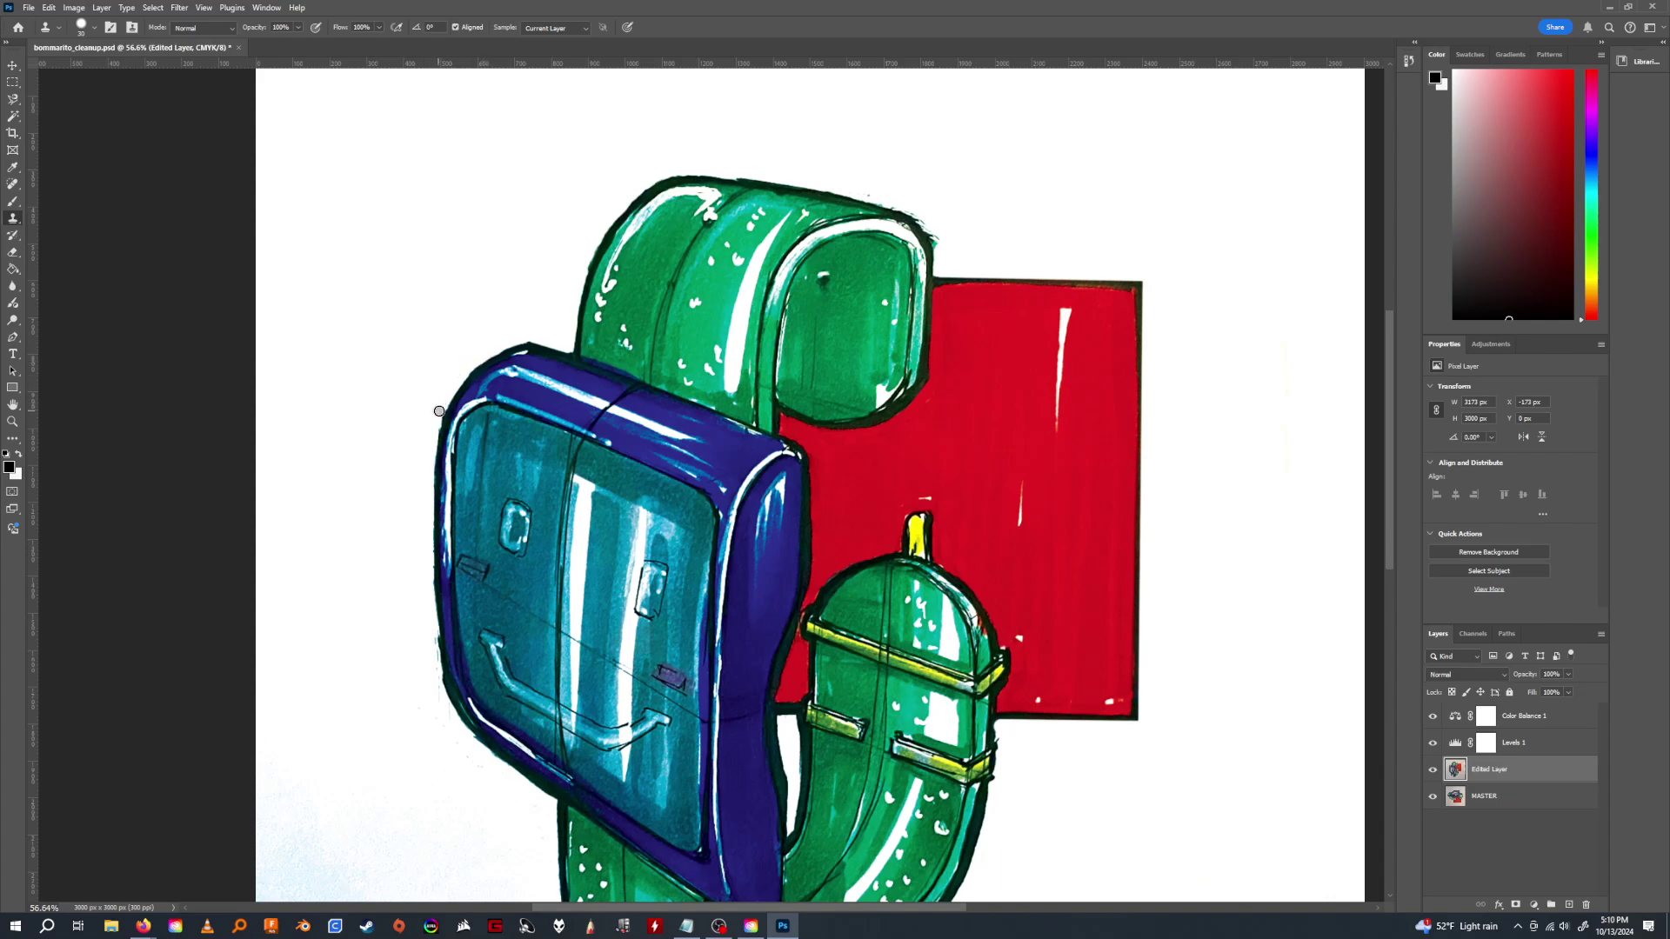
Clone clean background along the watch case's left outline and lower-left corner, and undo the stray diagonal stroke across the artwork.
scroll(435, 426, "down", 1)
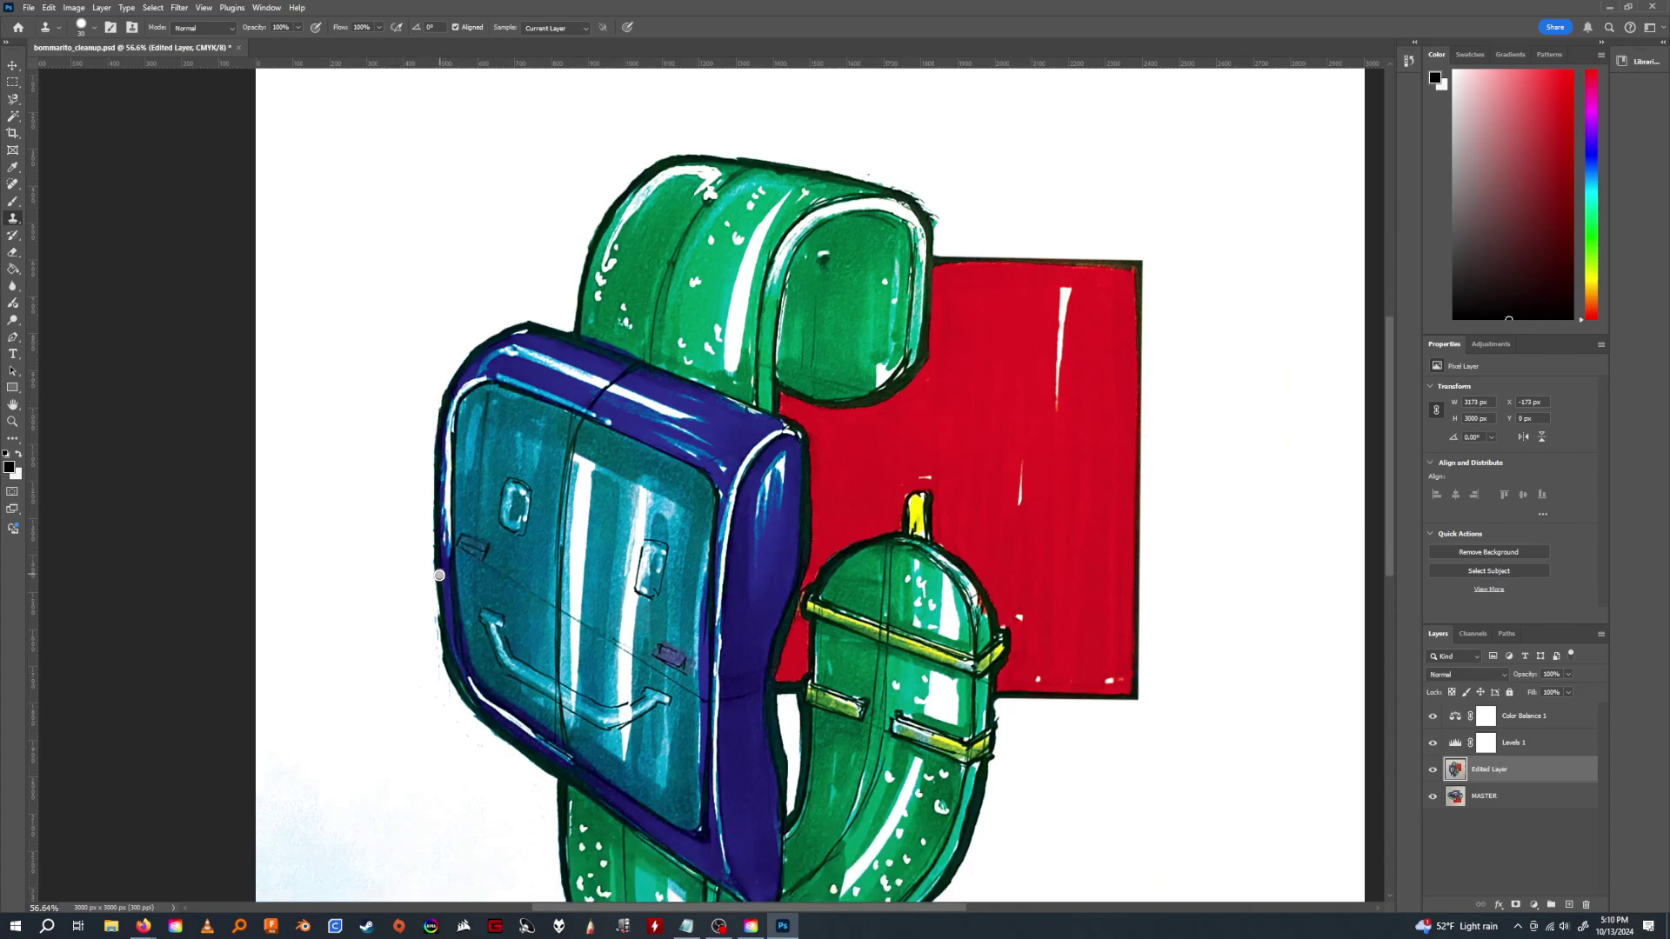
scroll(439, 575, "down", 3)
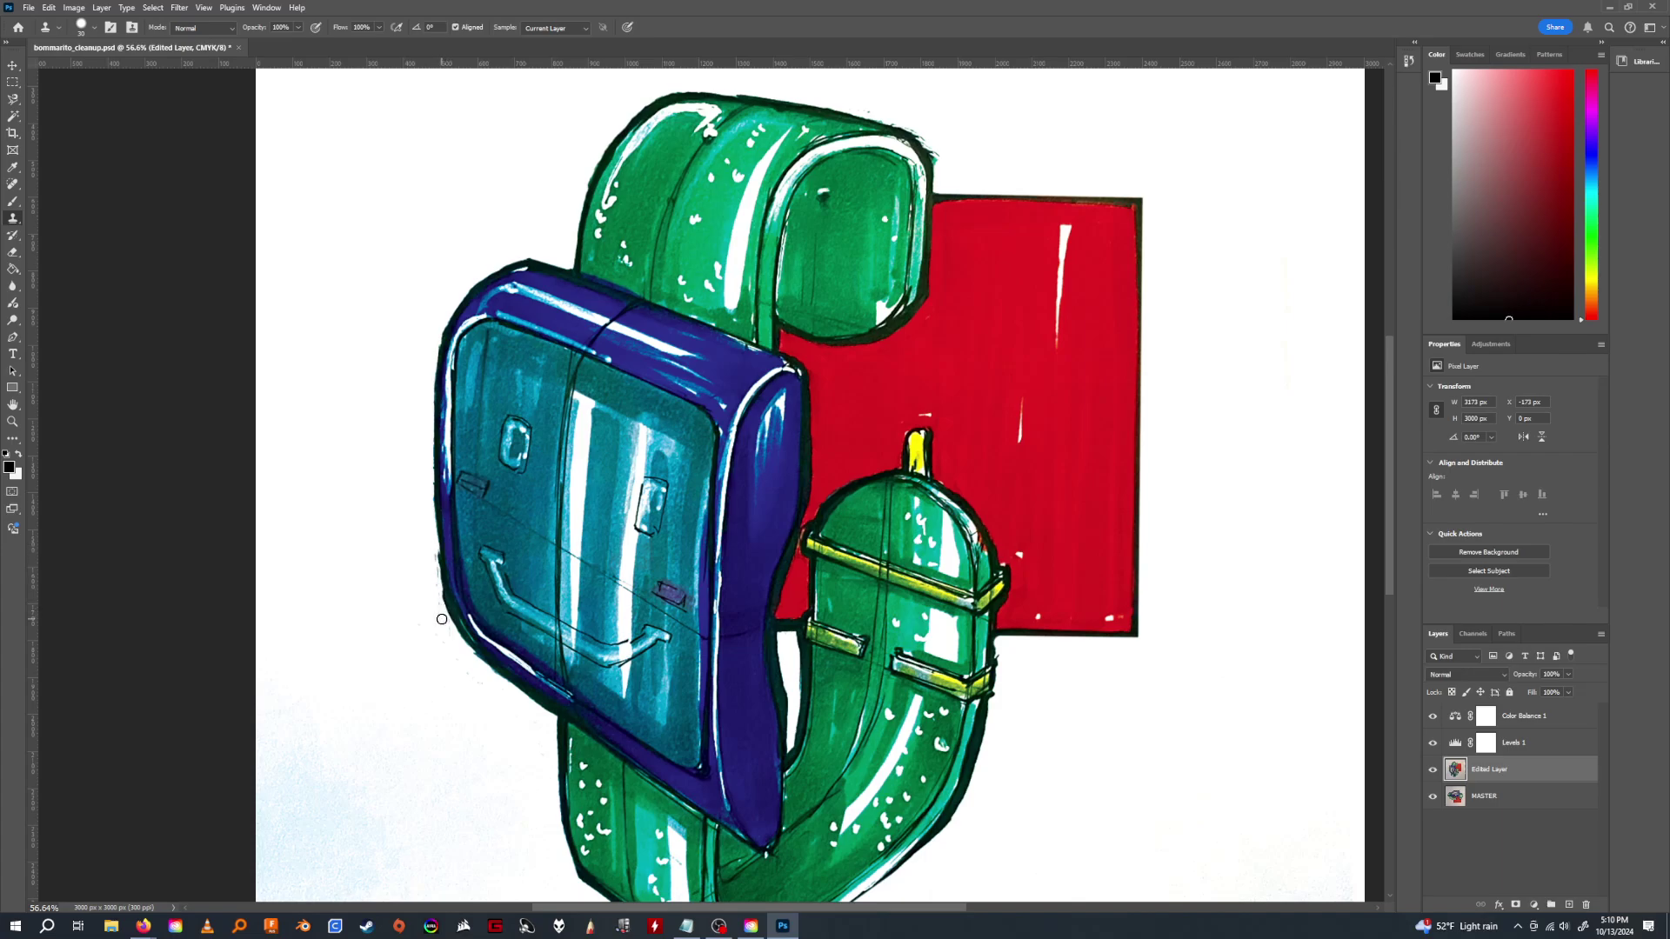
mouse_move(441, 619)
left_mouse_down()
mouse_move(436, 589)
mouse_move(479, 666)
left_mouse_up()
scroll(440, 580, "down", 5)
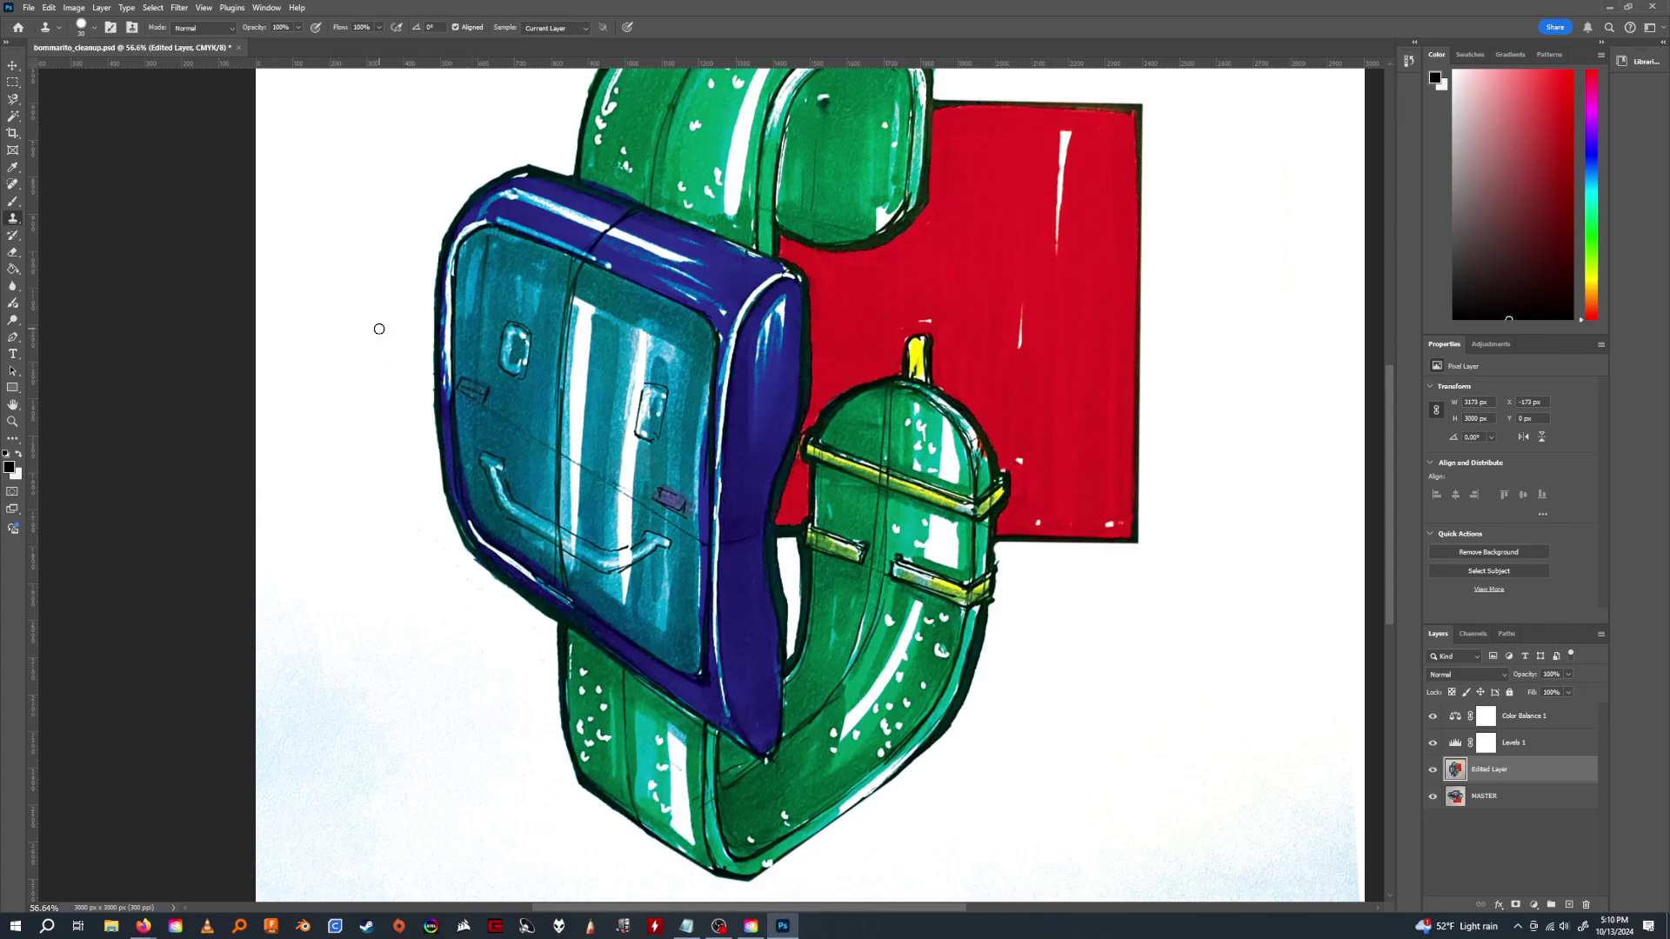
left_click(1059, 696, "shift")
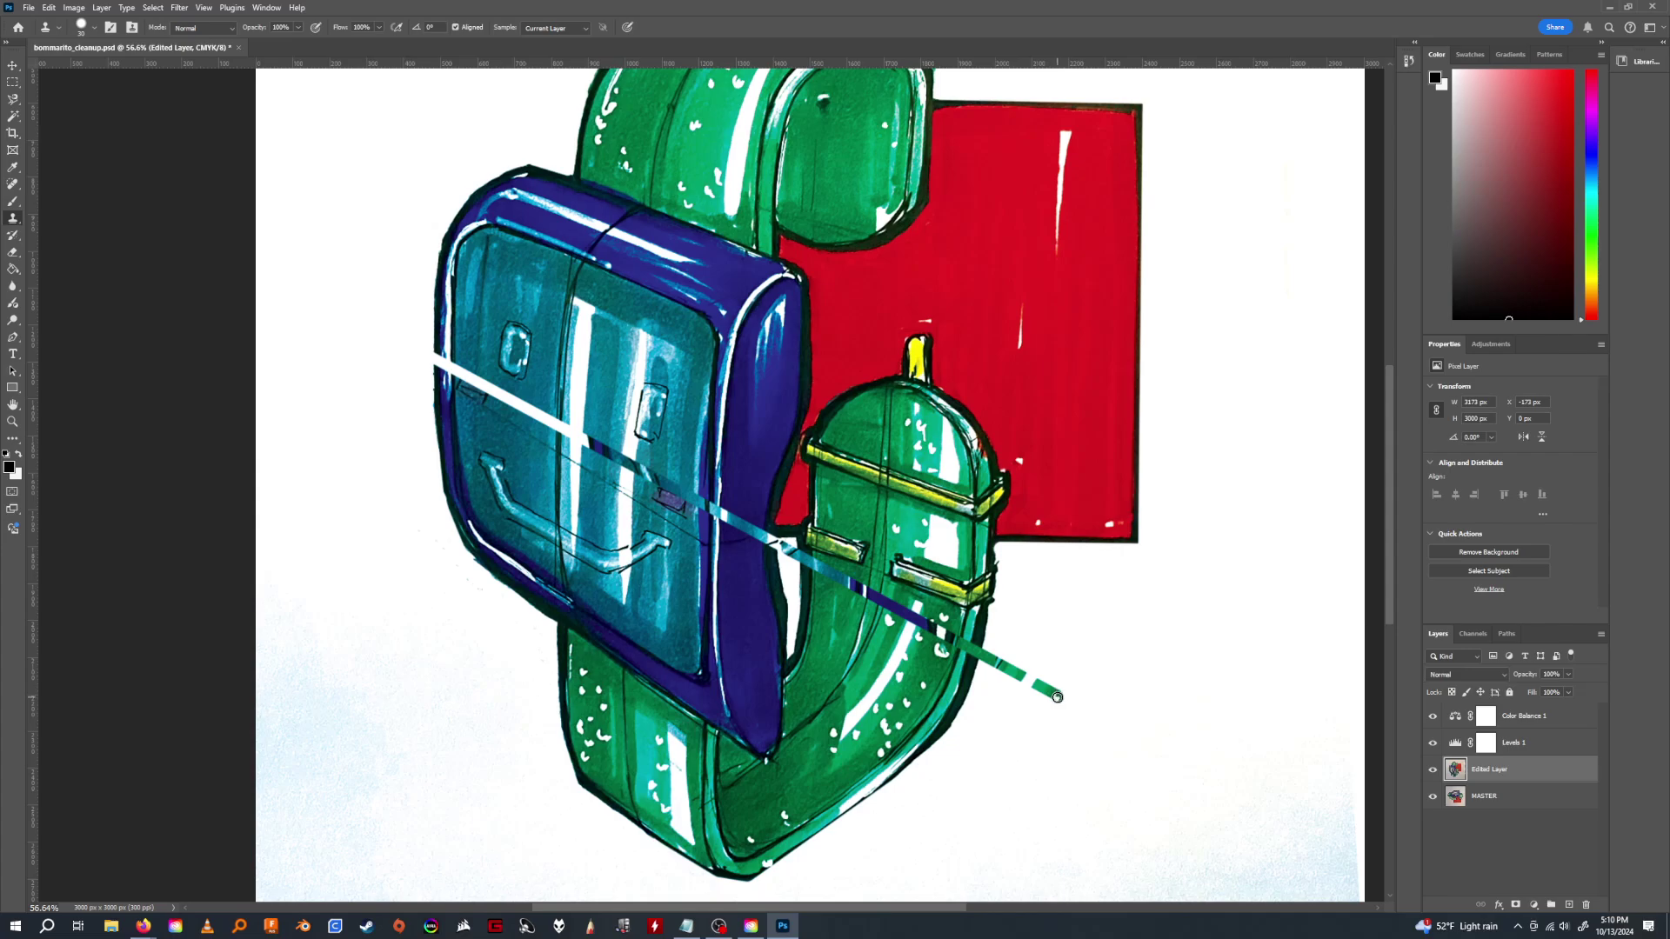
key("ctrl+z")
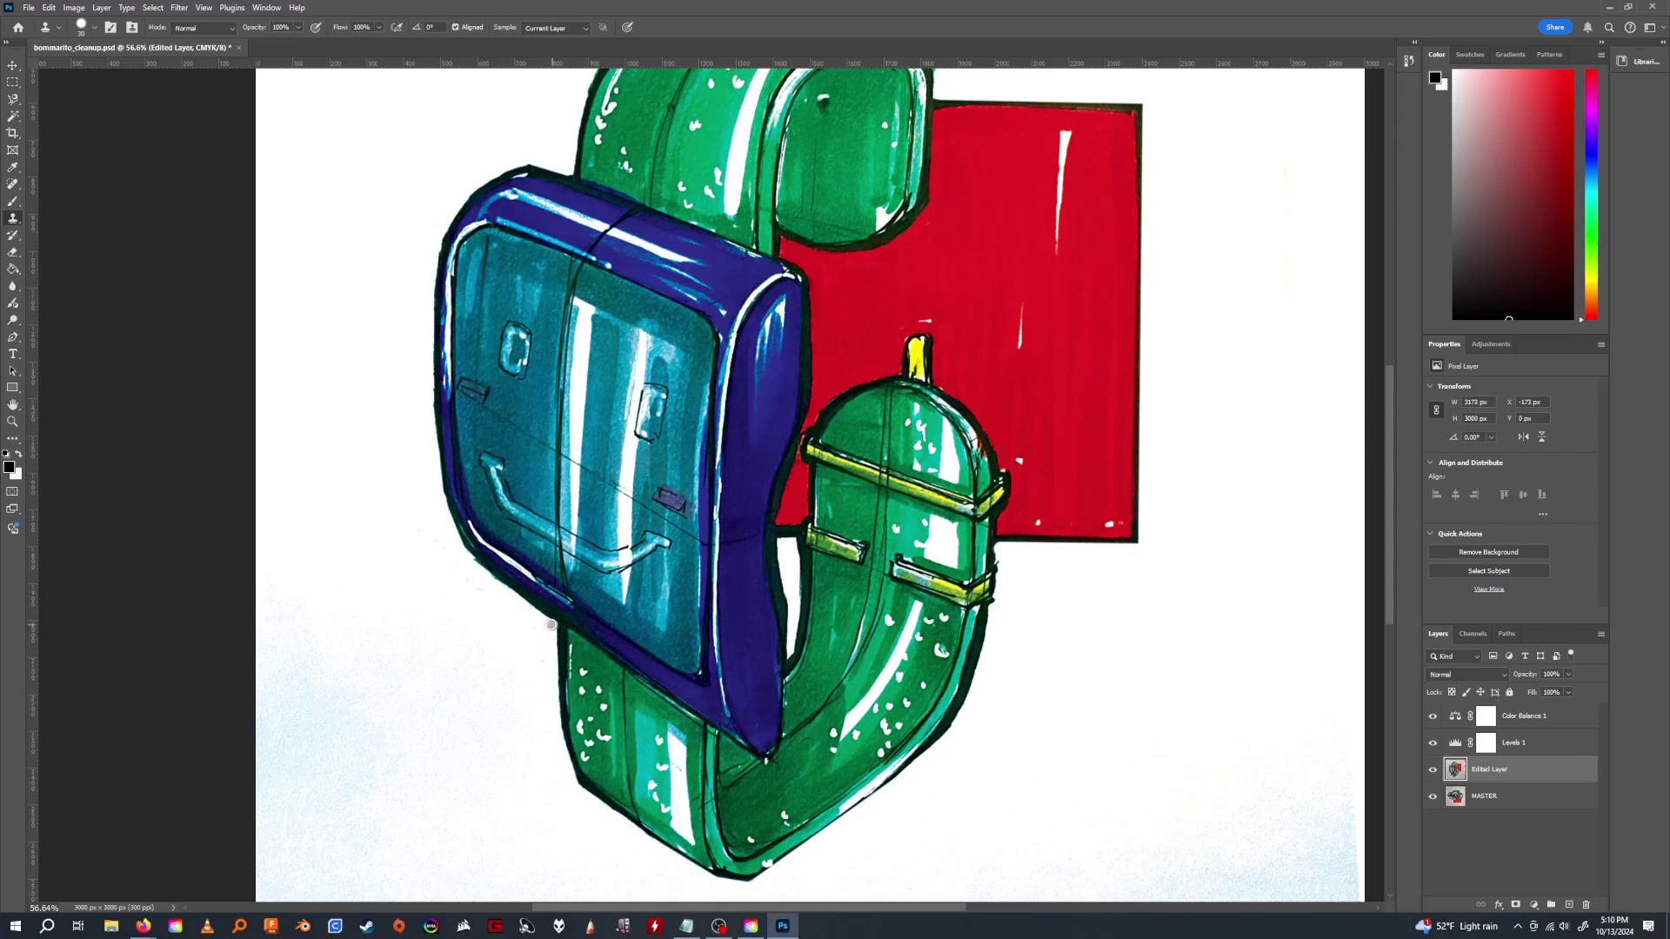
Clone away the ragged marks around the upper strap's outer corner above the red rectangle, and touch up its left curve.
scroll(771, 500, "up", 3)
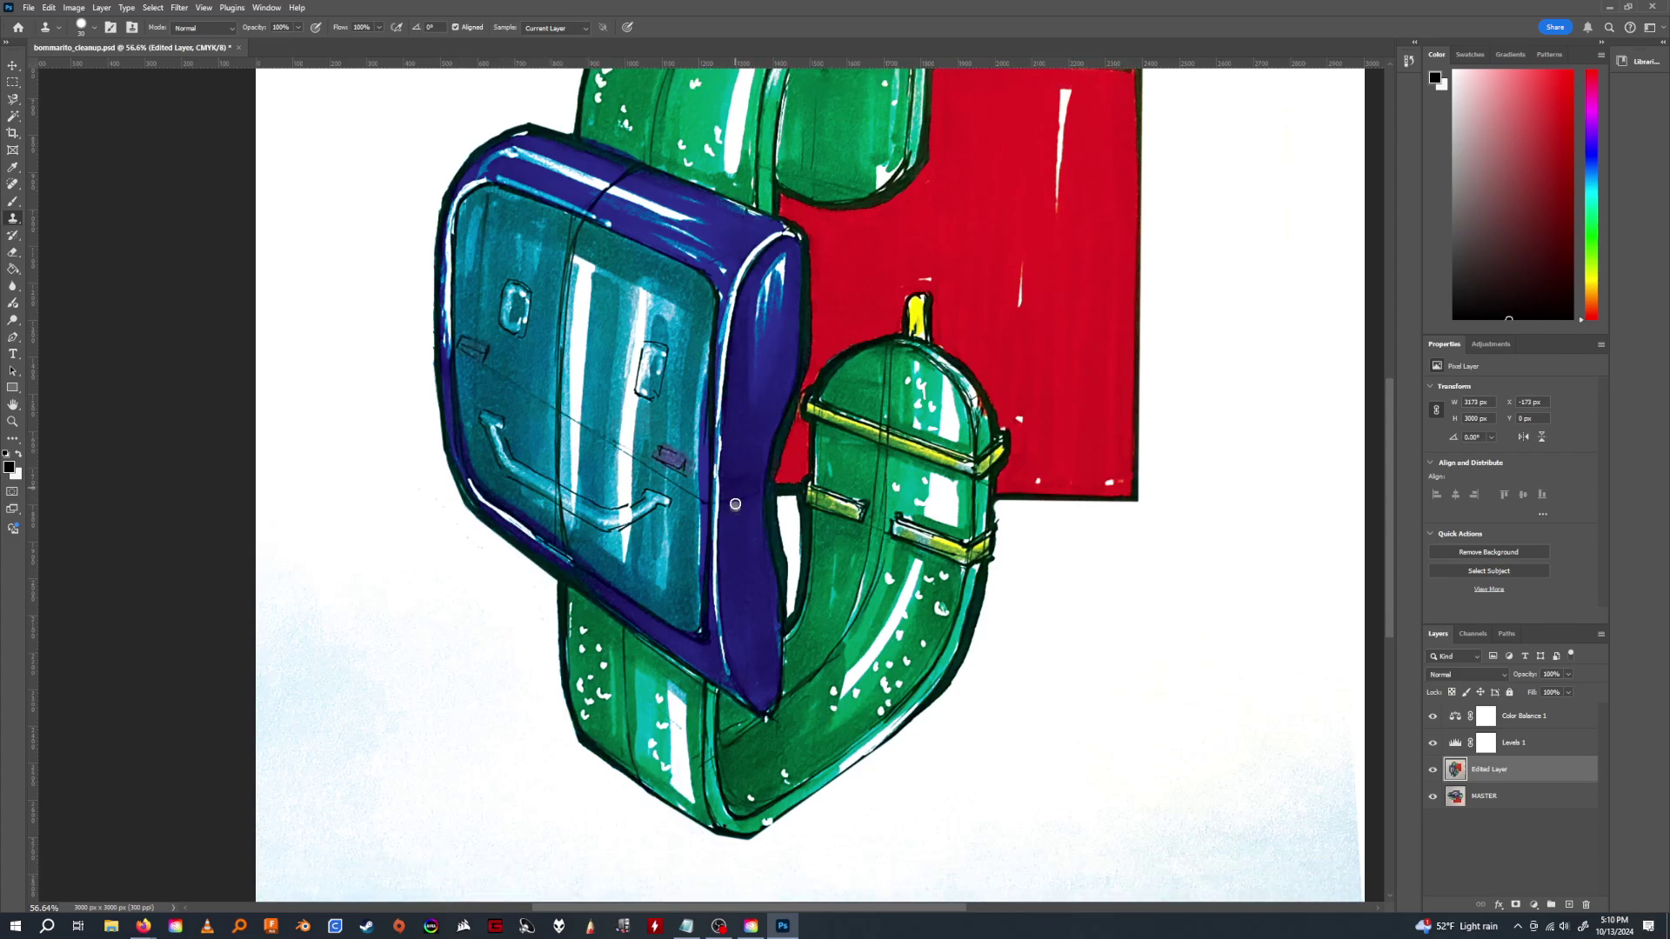
scroll(770, 499, "up", 2)
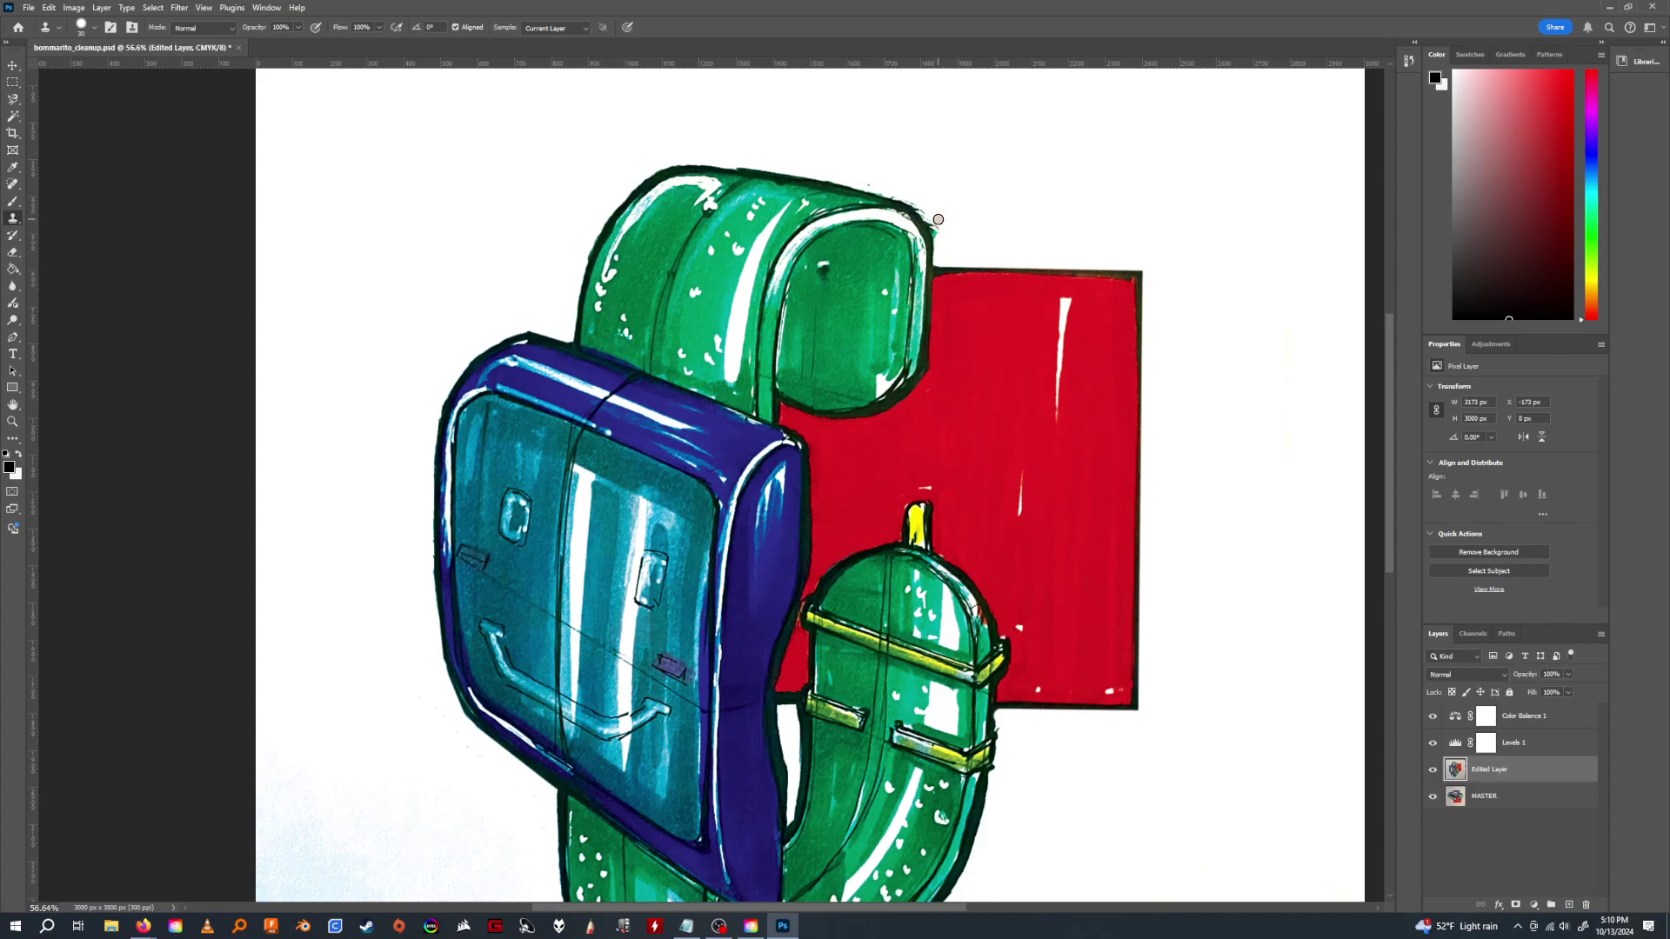
left_click_drag(938, 219, 889, 187)
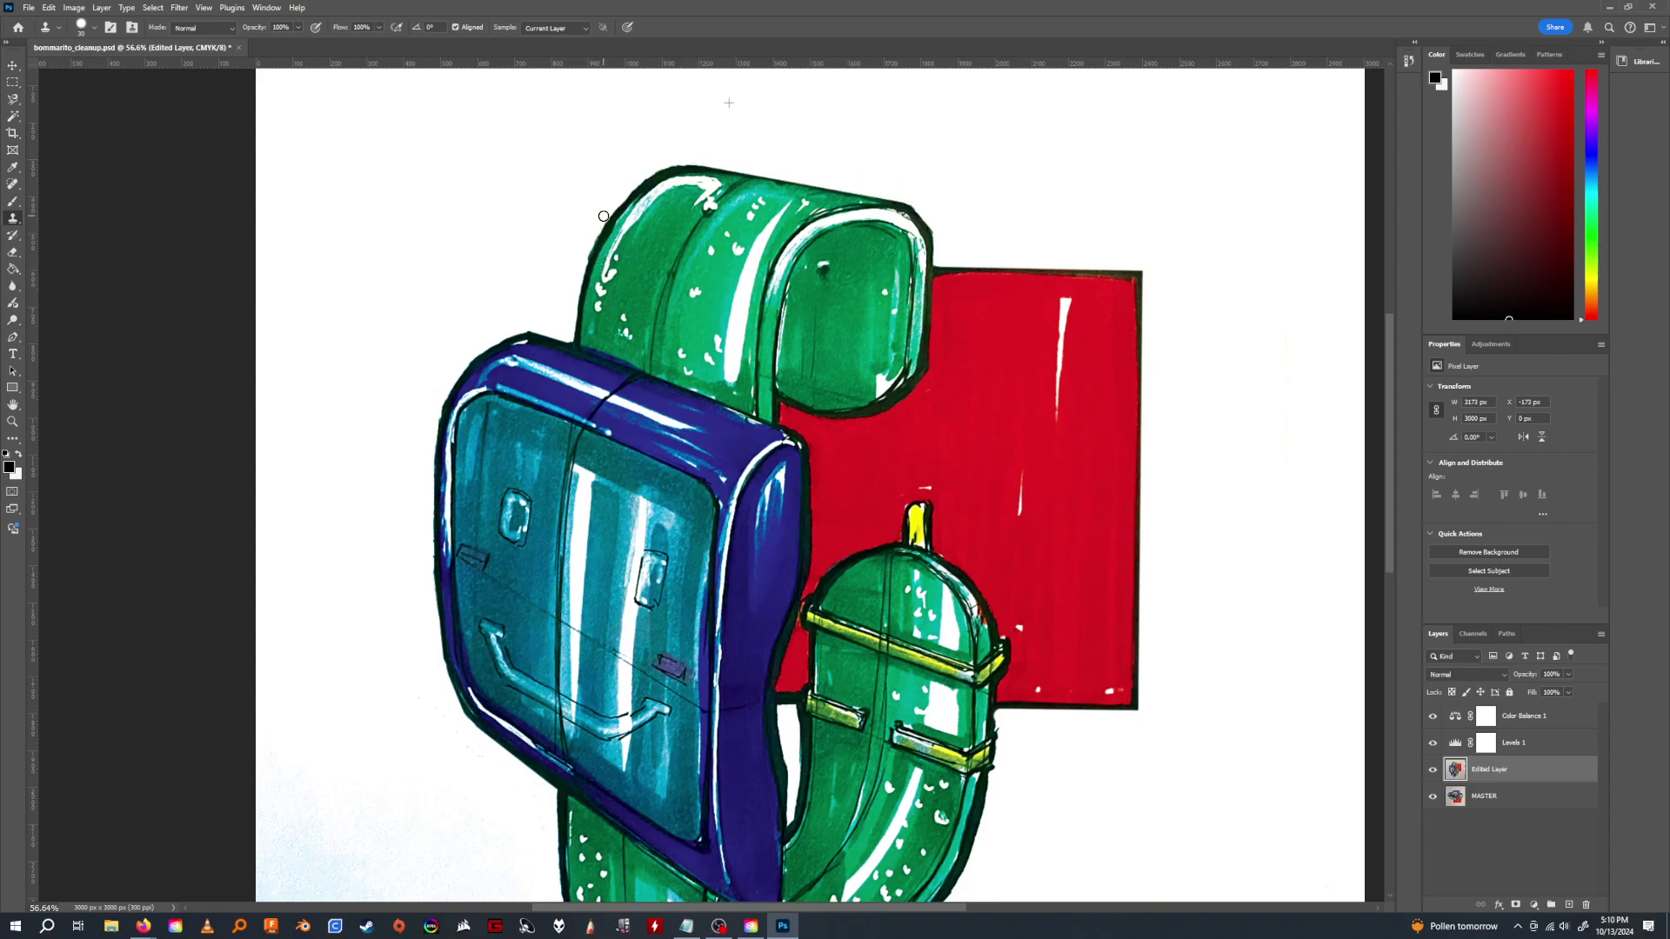
mouse_move(604, 215)
left_mouse_down()
mouse_move(578, 261)
mouse_move(592, 229)
left_mouse_up()
Zoom out to the whole artwork and save the PSD with Maximize Compatibility on.
key("z")
left_click_drag(830, 395, 783, 398)
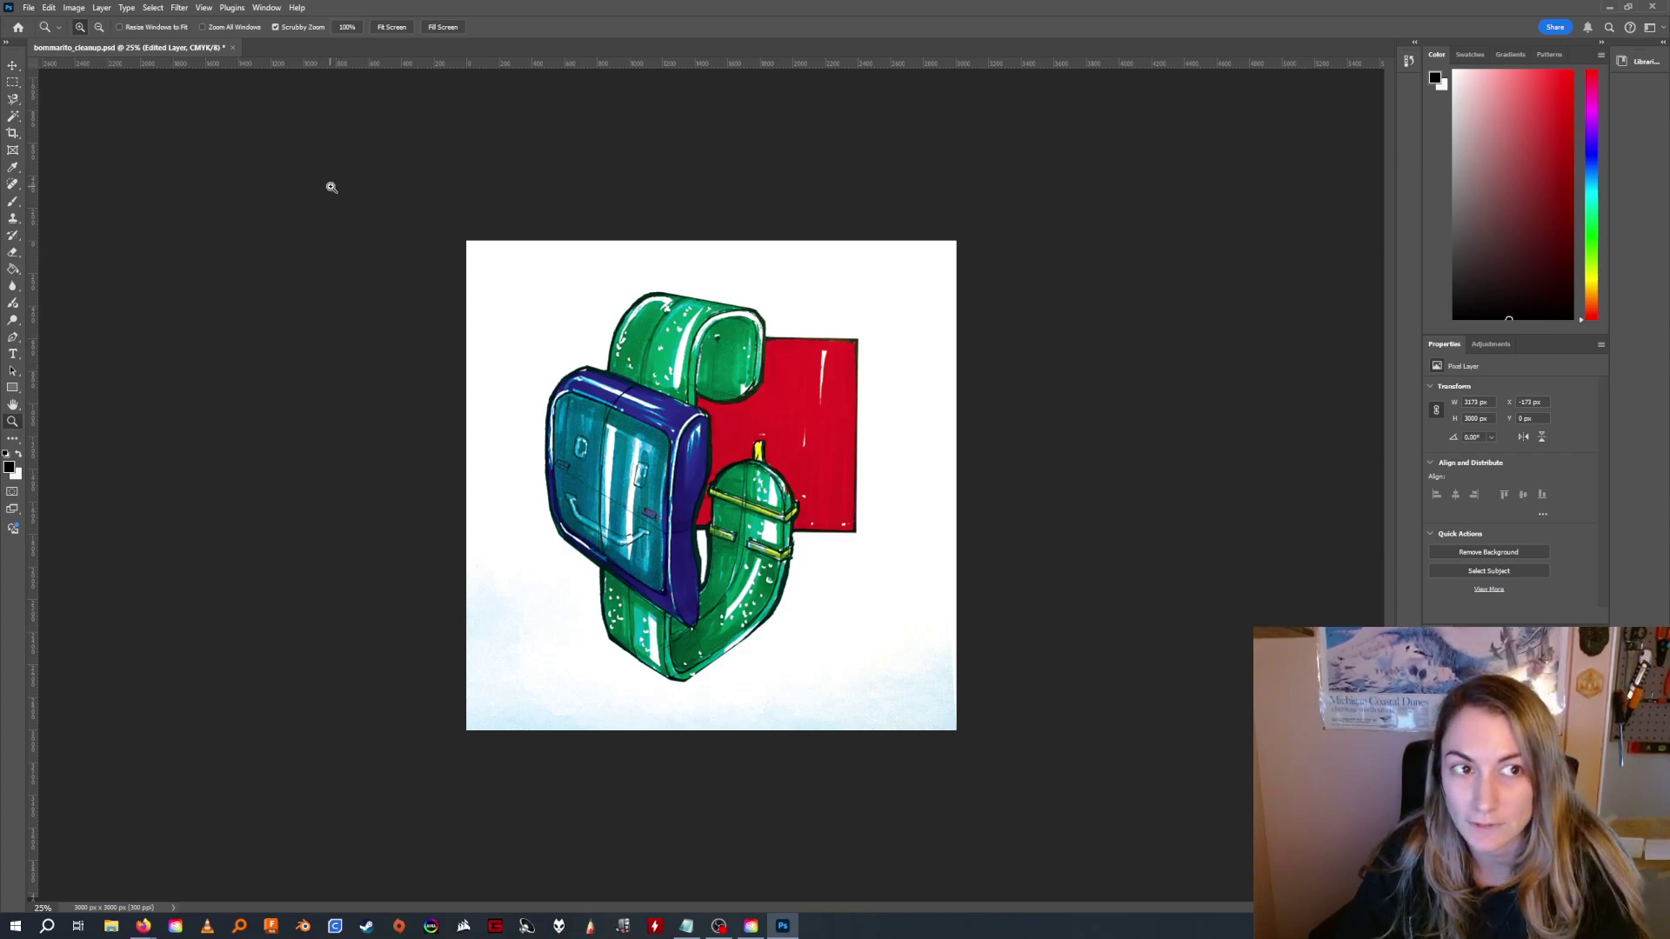
left_click(28, 8)
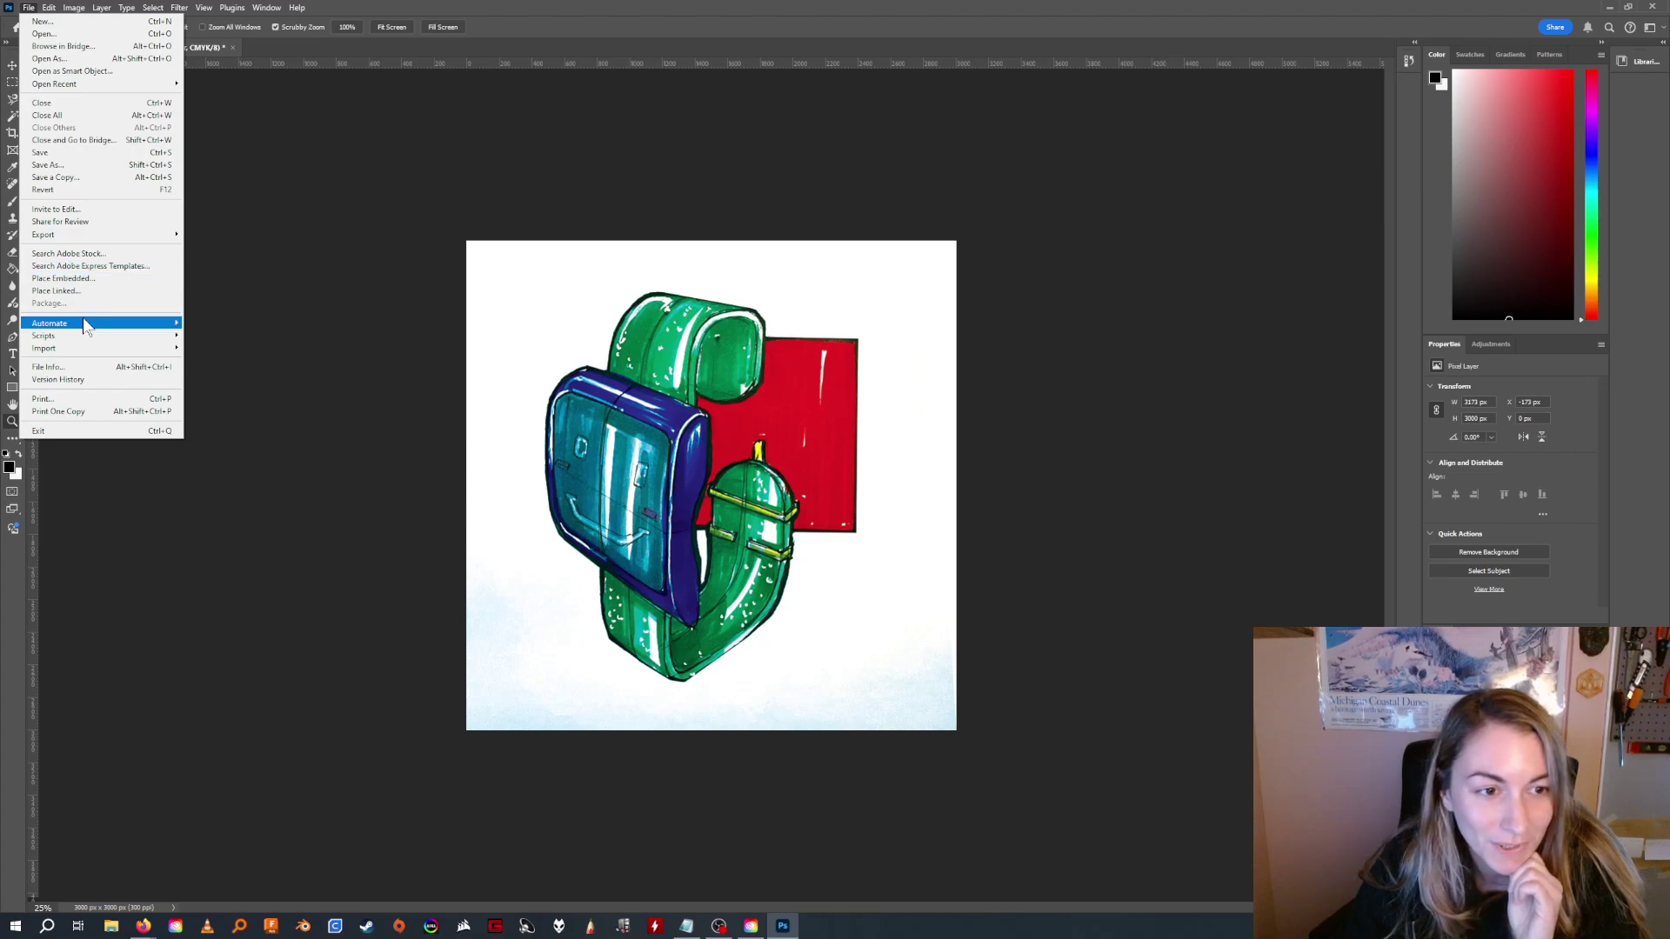
left_click(63, 154)
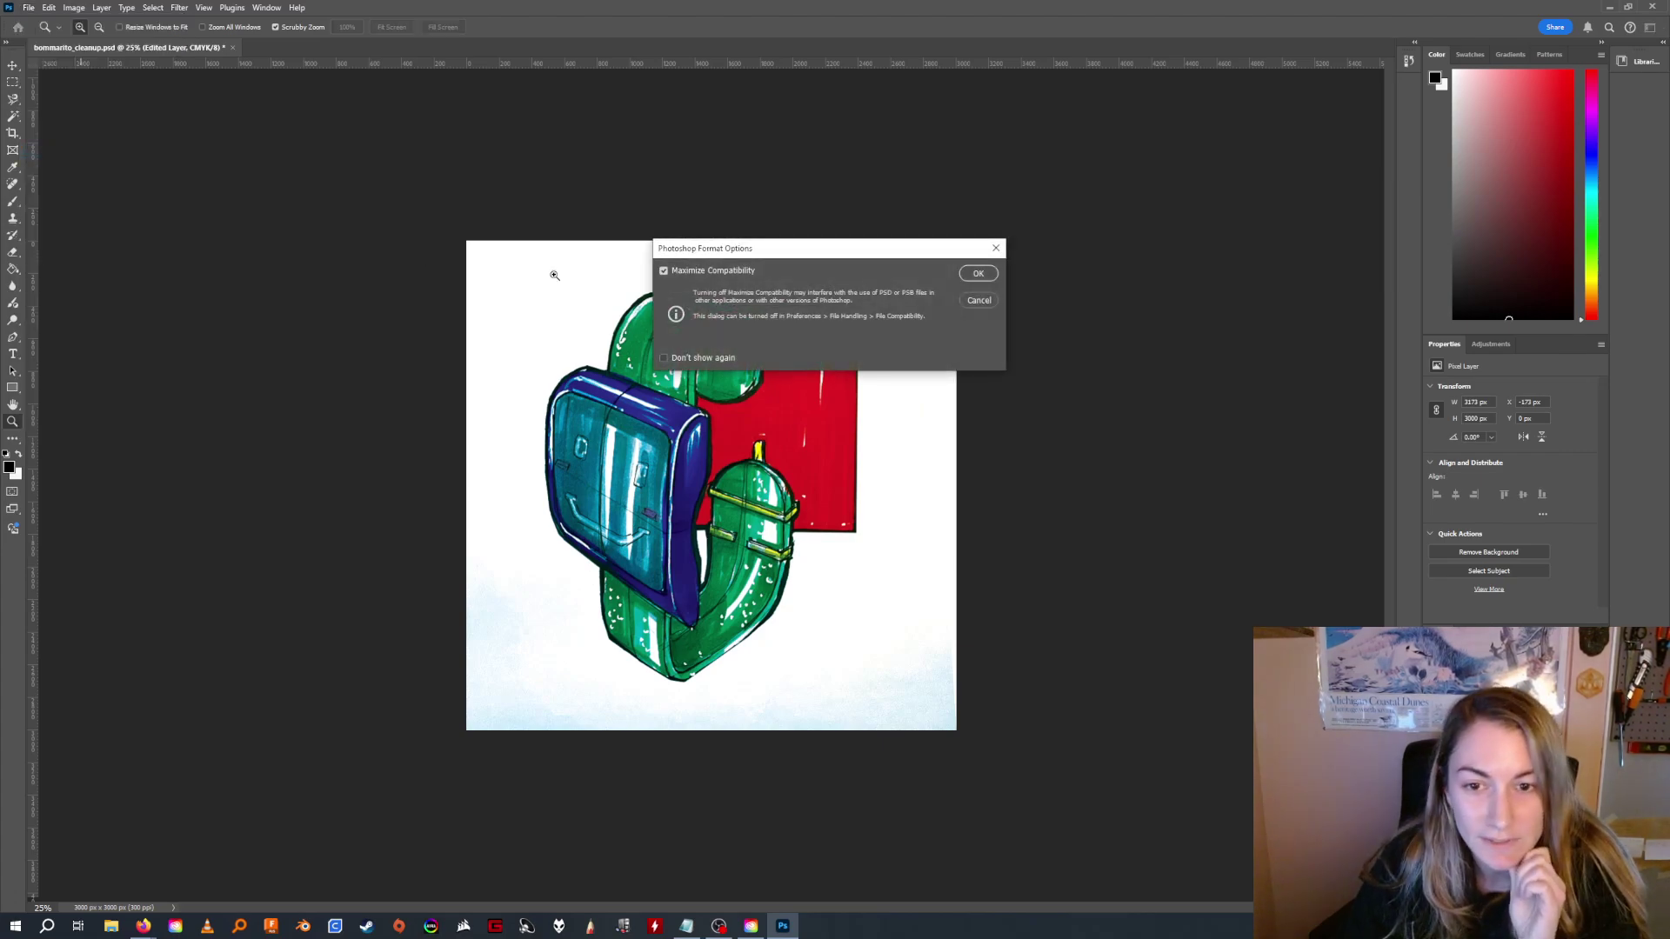
left_click(974, 272)
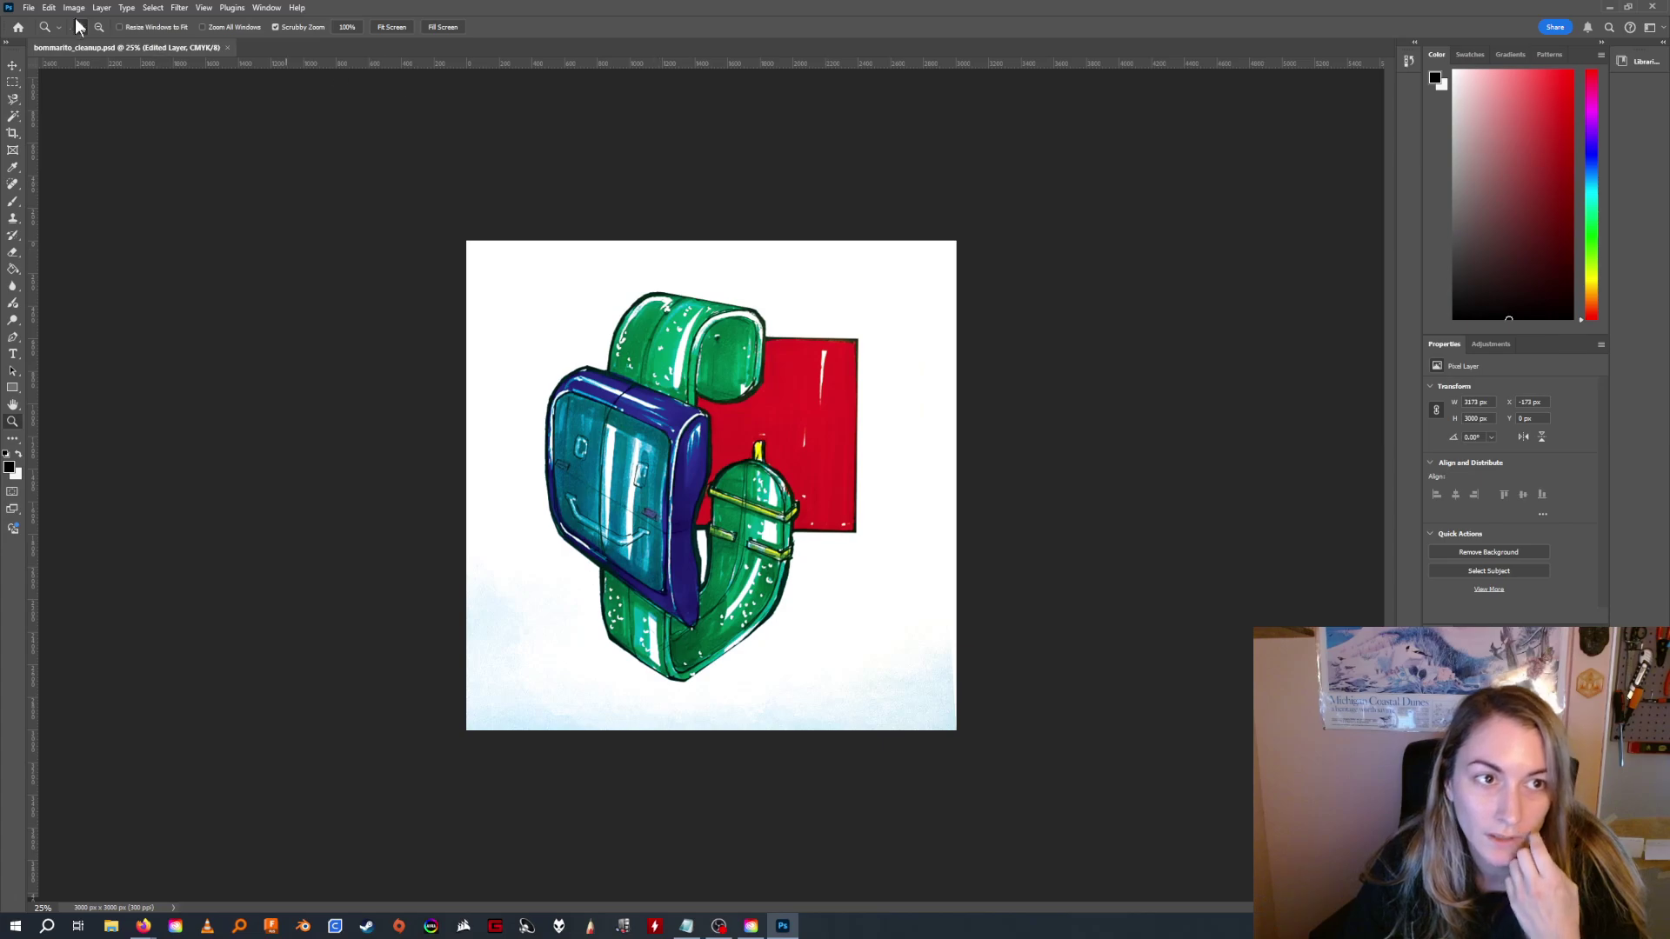
left_click(29, 8)
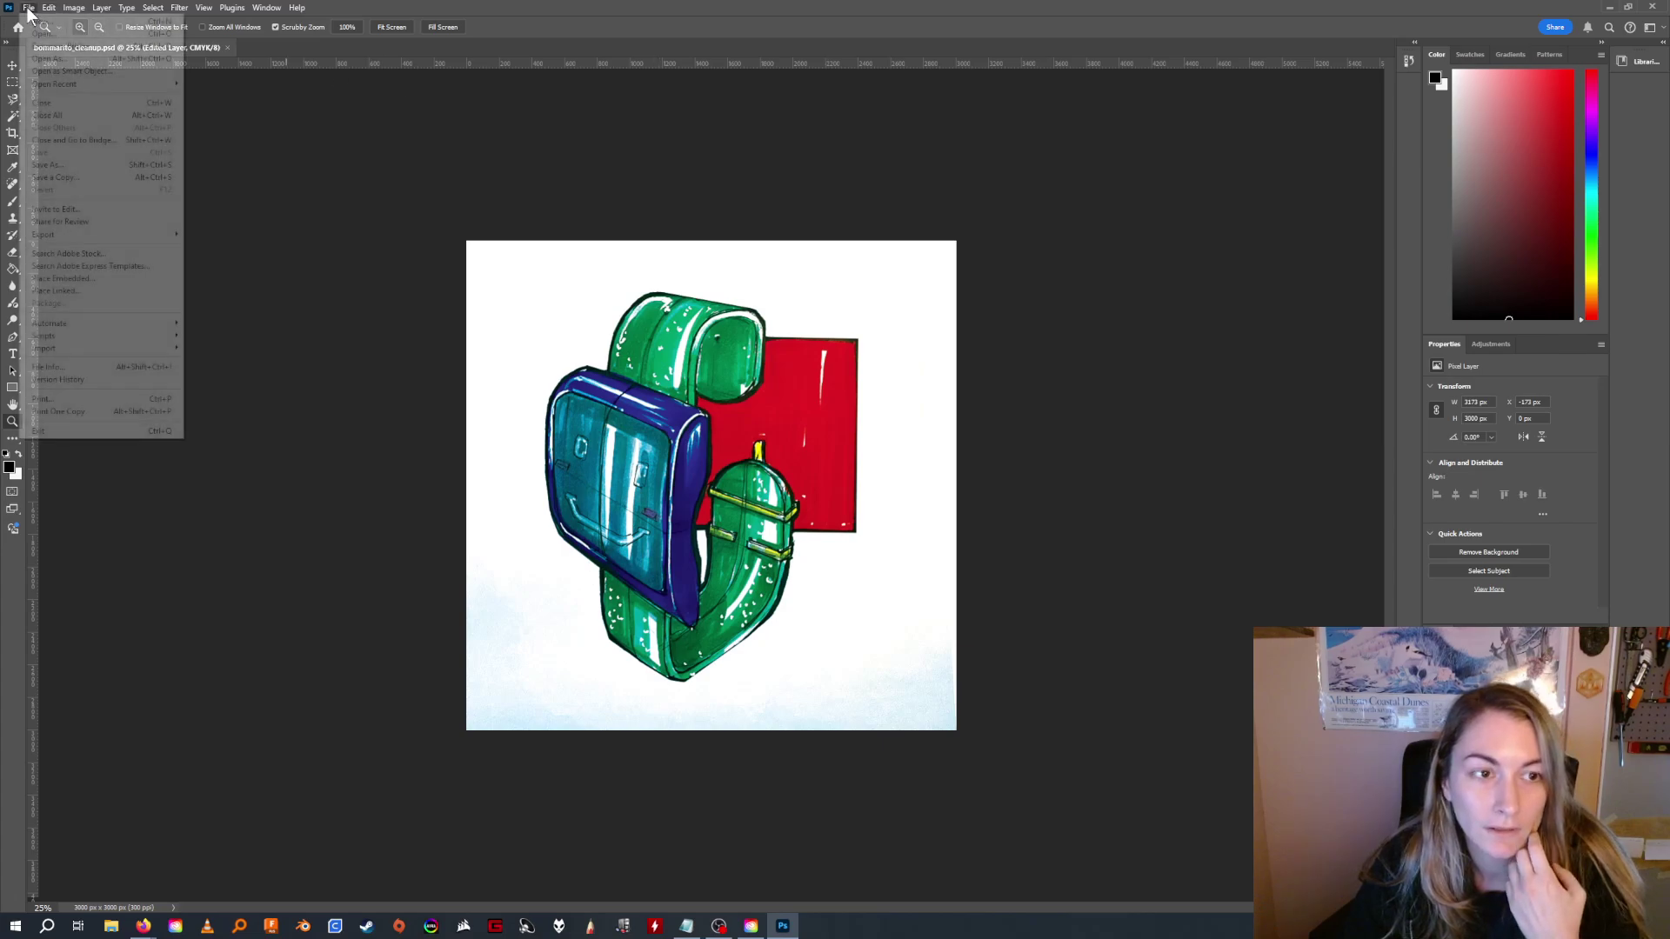
left_click(380, 106)
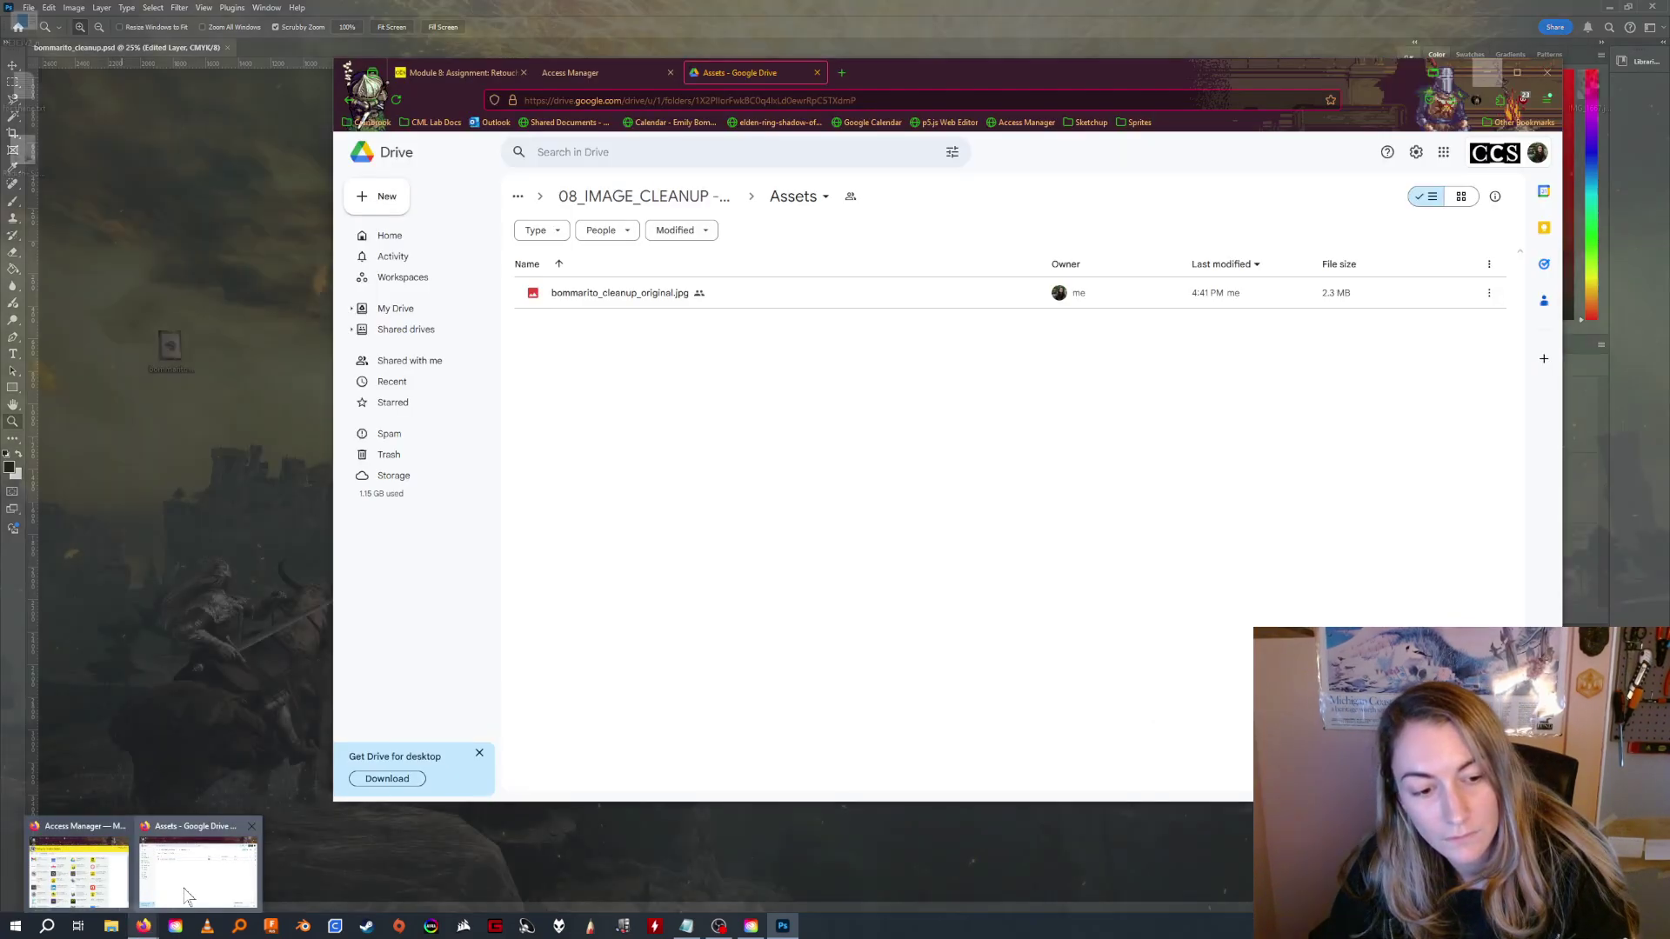
Switch to the Google Drive window and open the local folder FA24_Digital_Techniques > 08_IMAGE_CLEANUP - Retouch & Repair beside it.
left_click(200, 865)
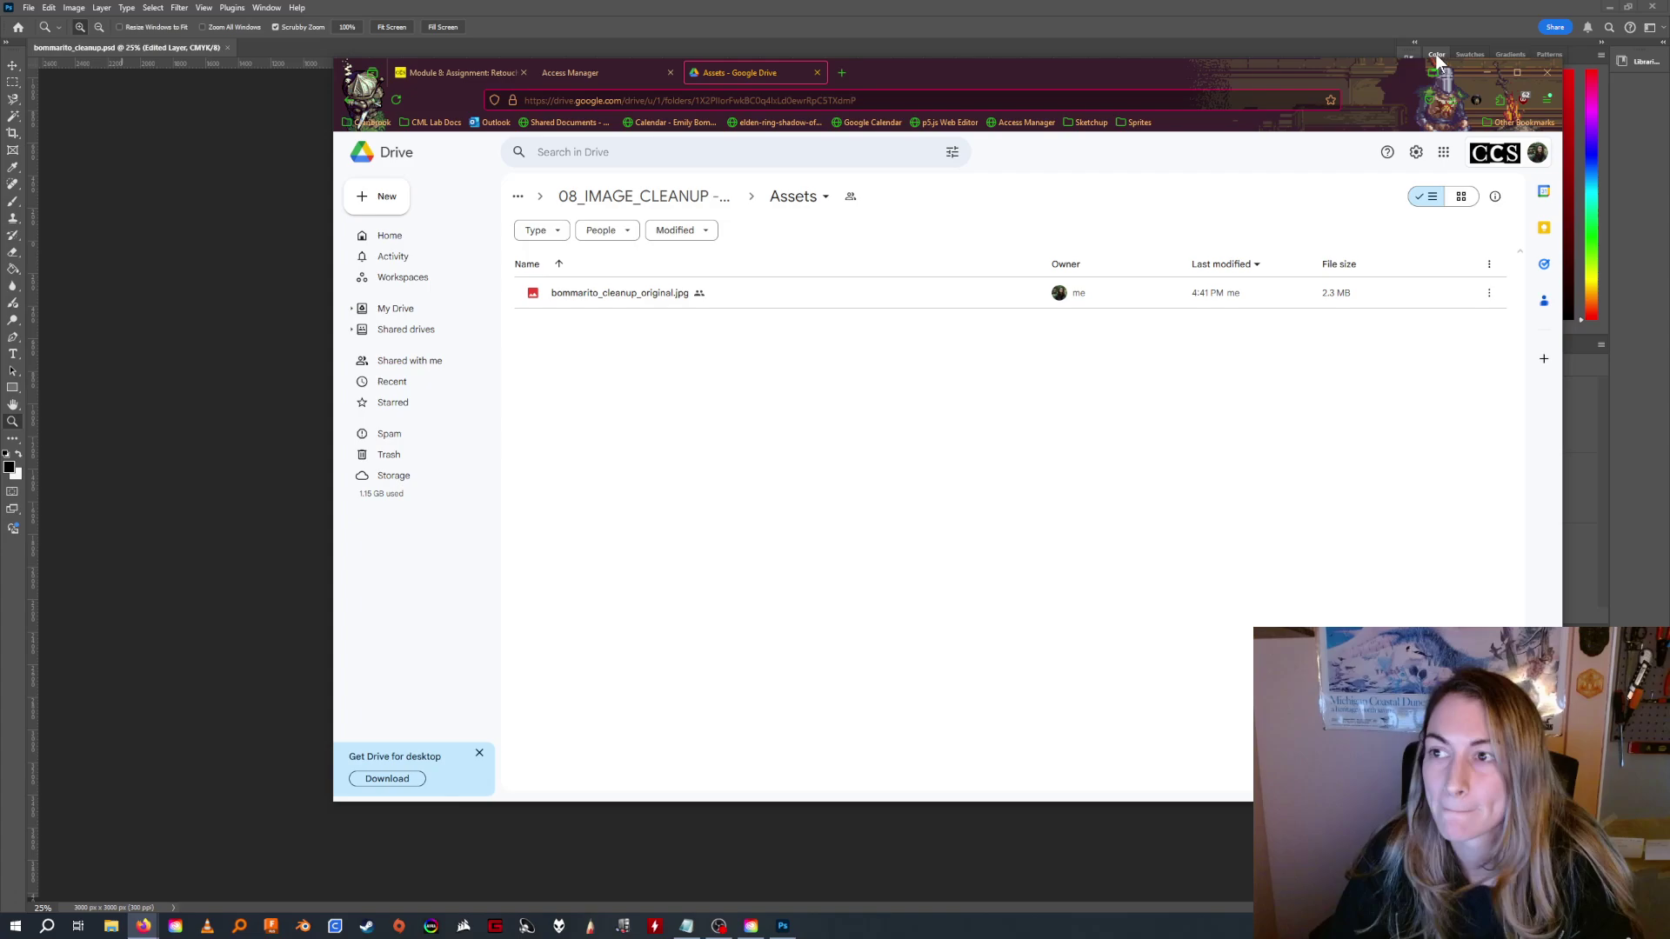
left_click(1606, 7)
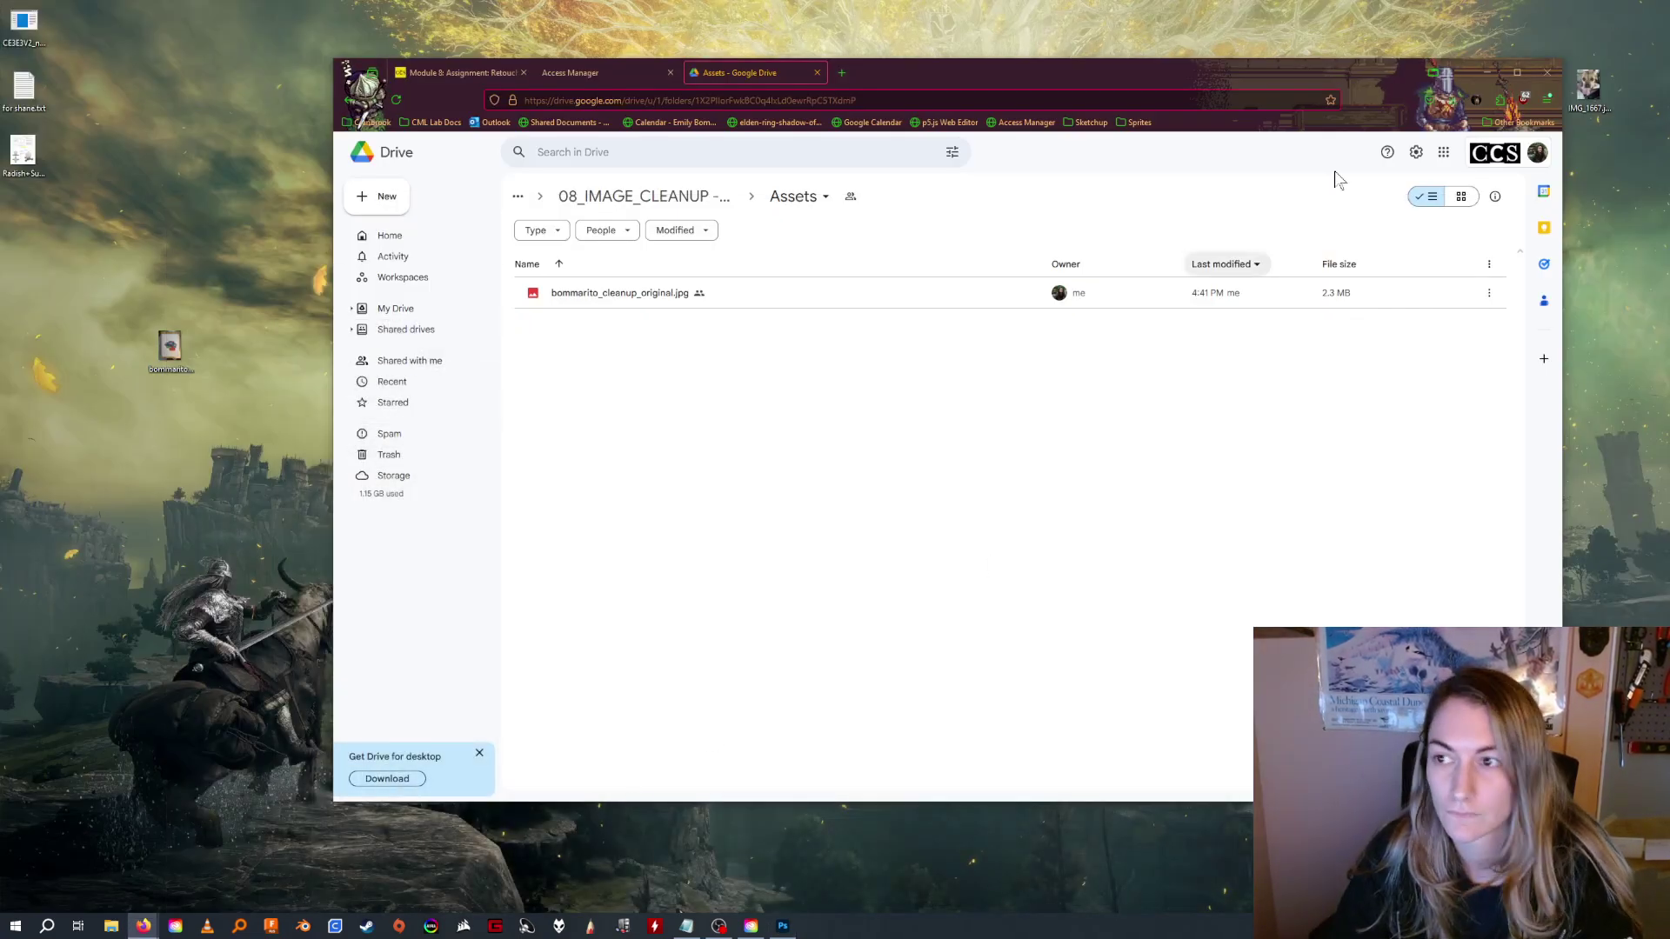
left_click_drag(1407, 73, 1285, 106)
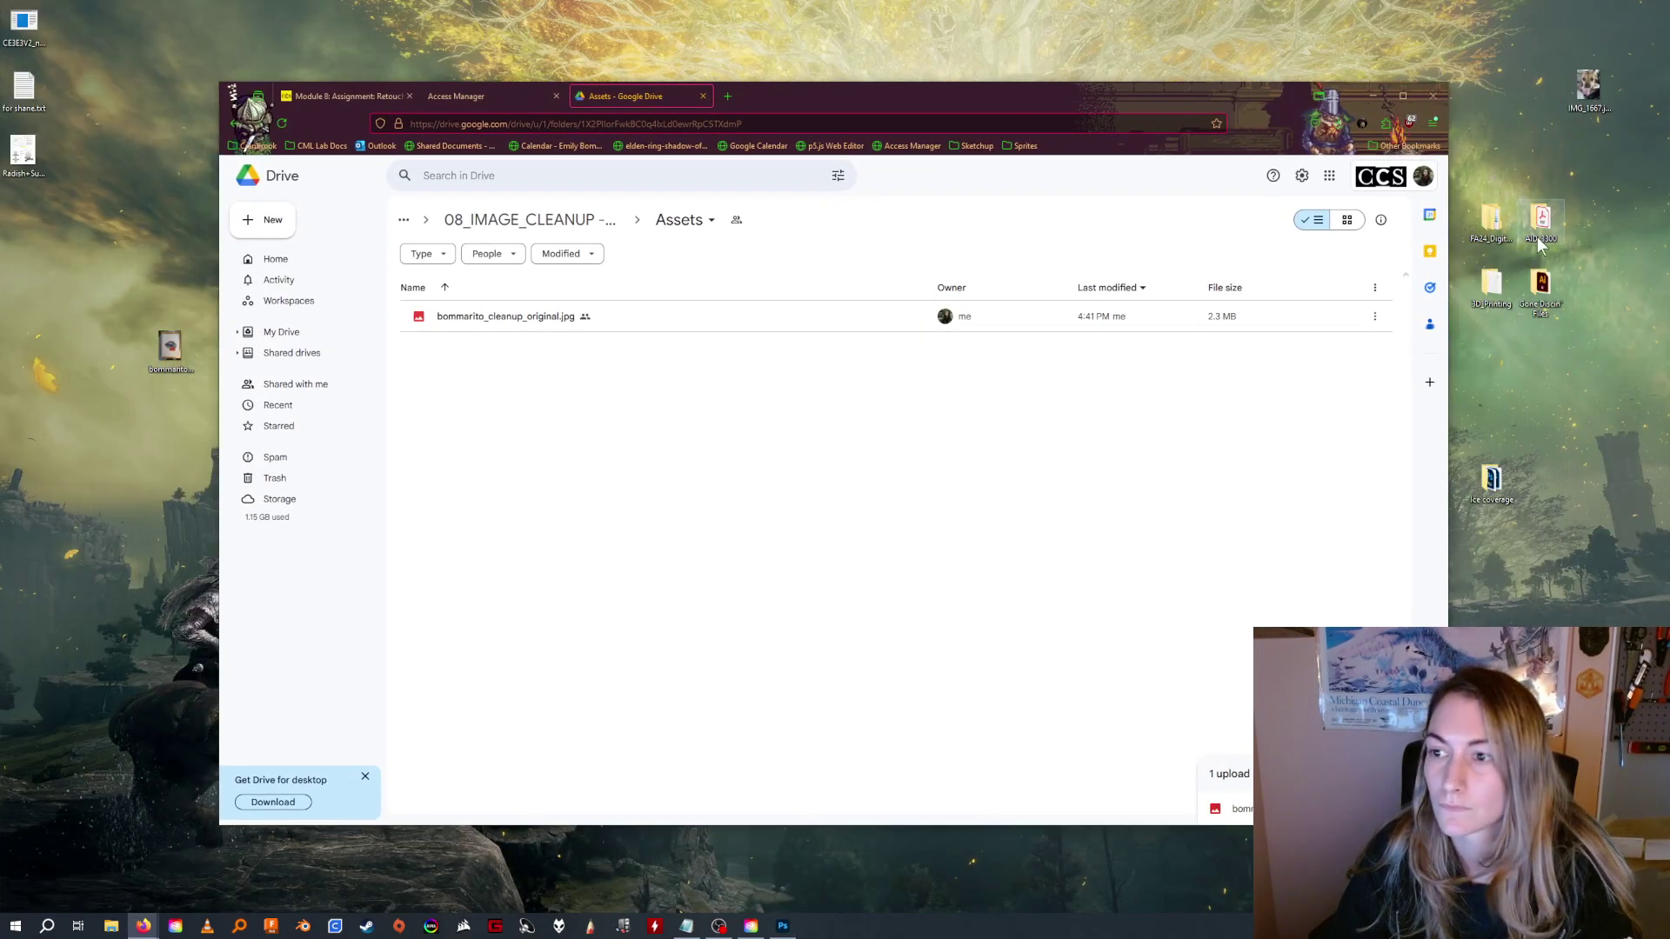
double_click(1490, 219)
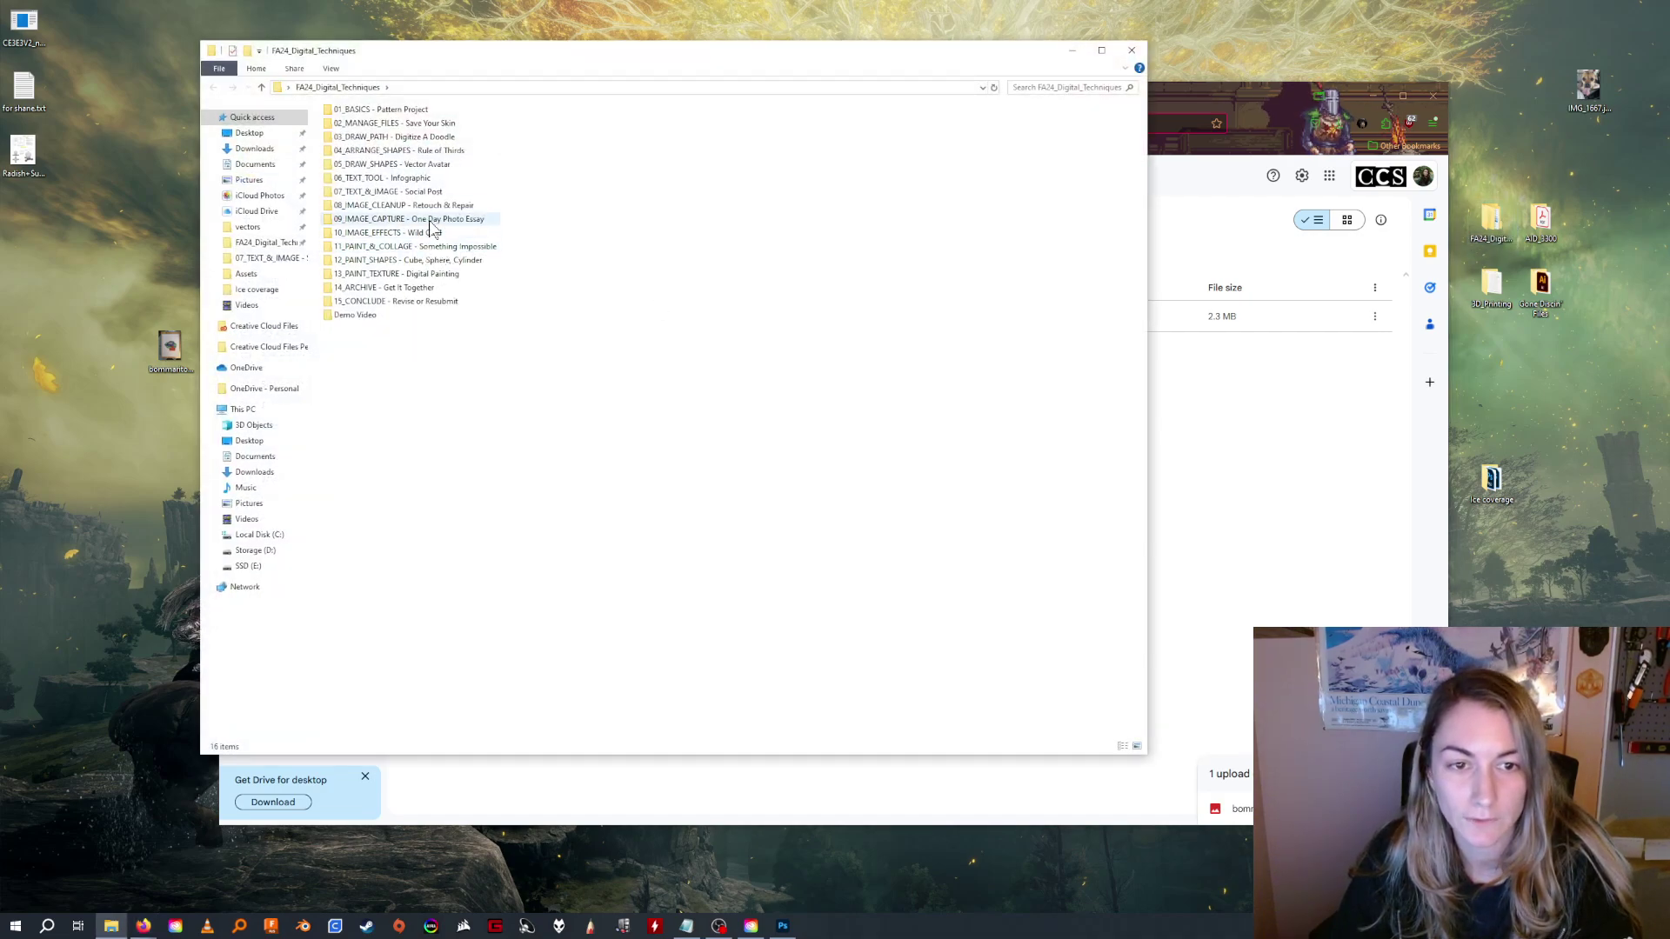
double_click(434, 206)
Create a new folder named Assets inside the local 08_IMAGE_CLEANUP - Retouch & Repair folder.
right_click(453, 262)
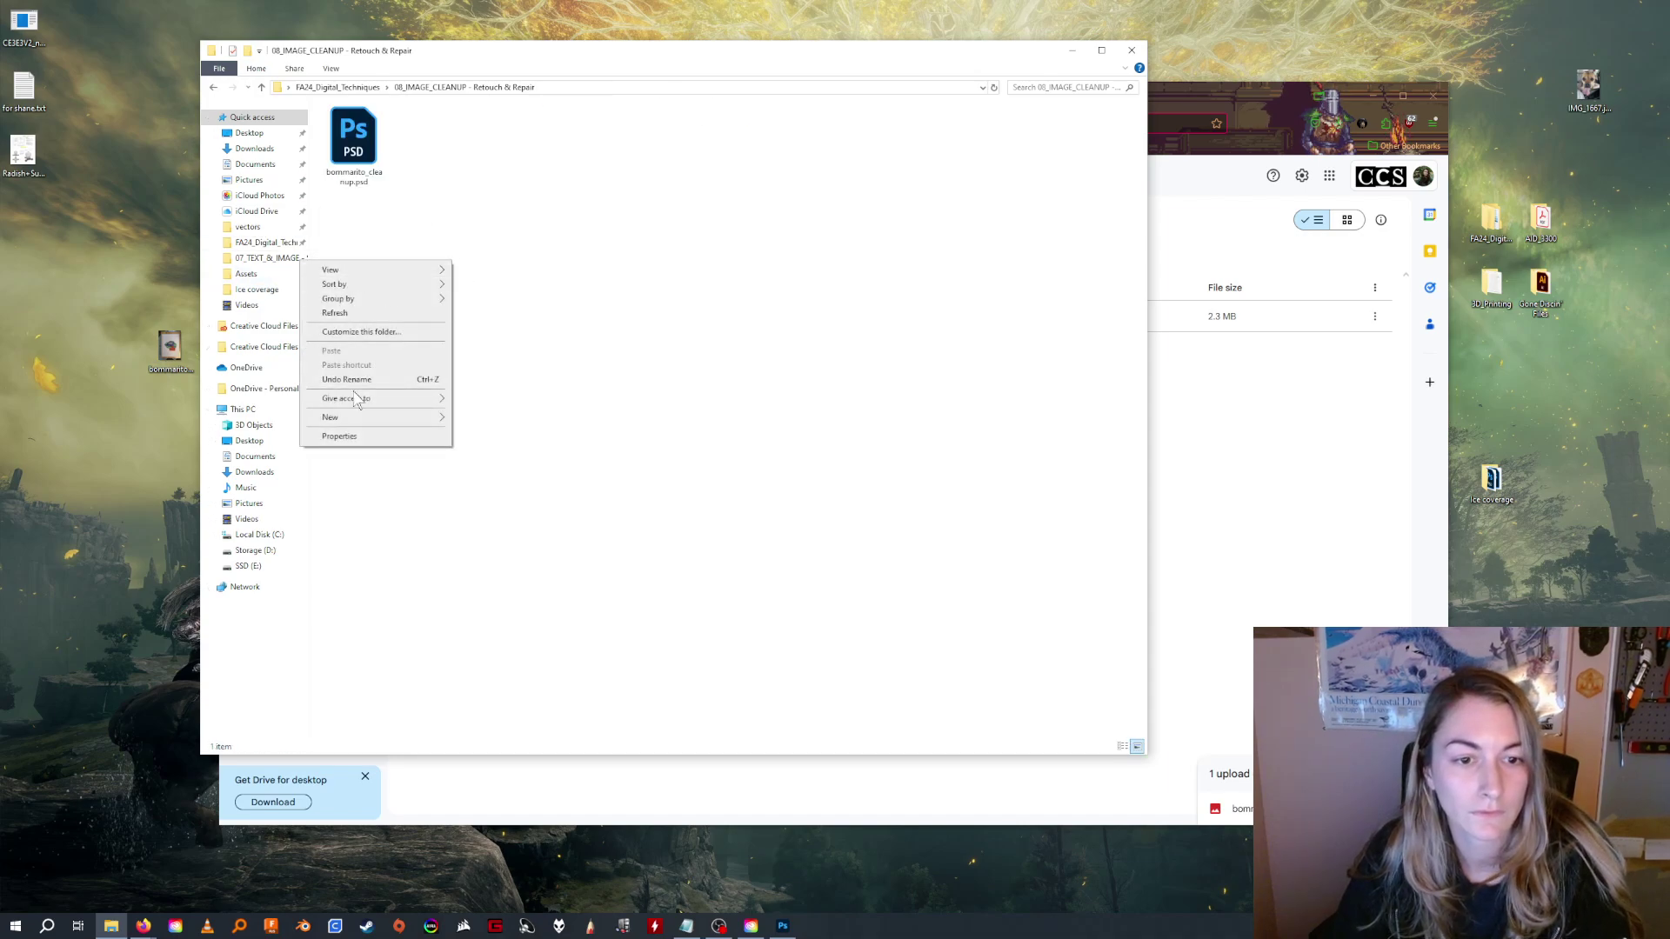
mouse_move(348, 418)
left_click(496, 421)
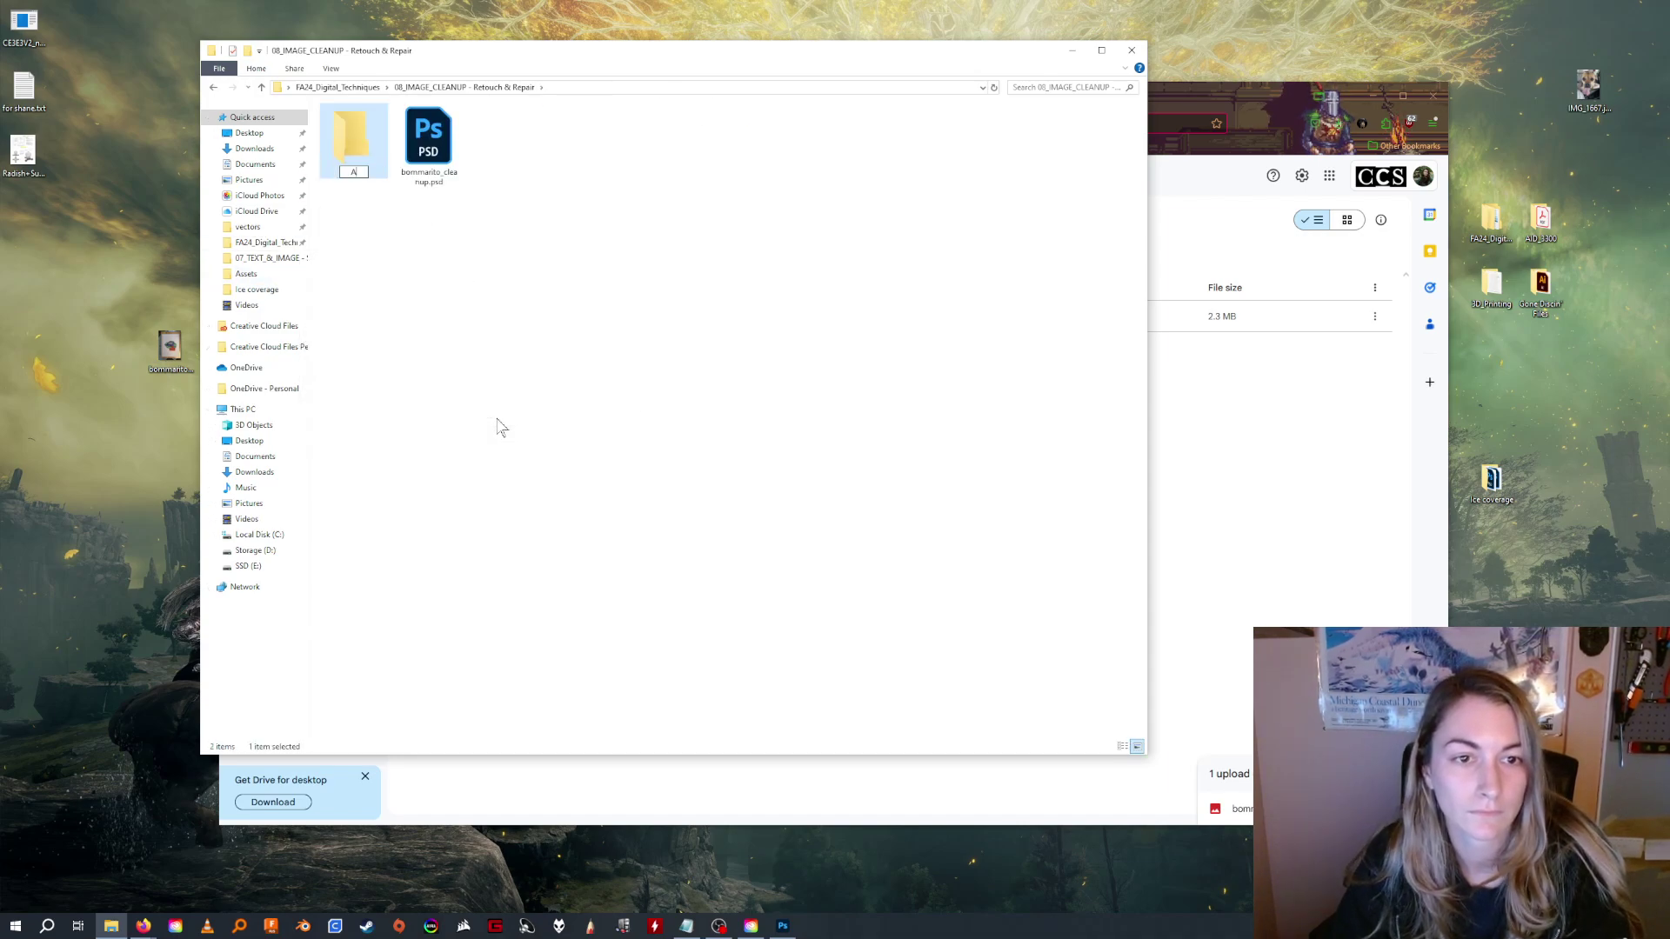
type("Assets")
left_click(481, 380)
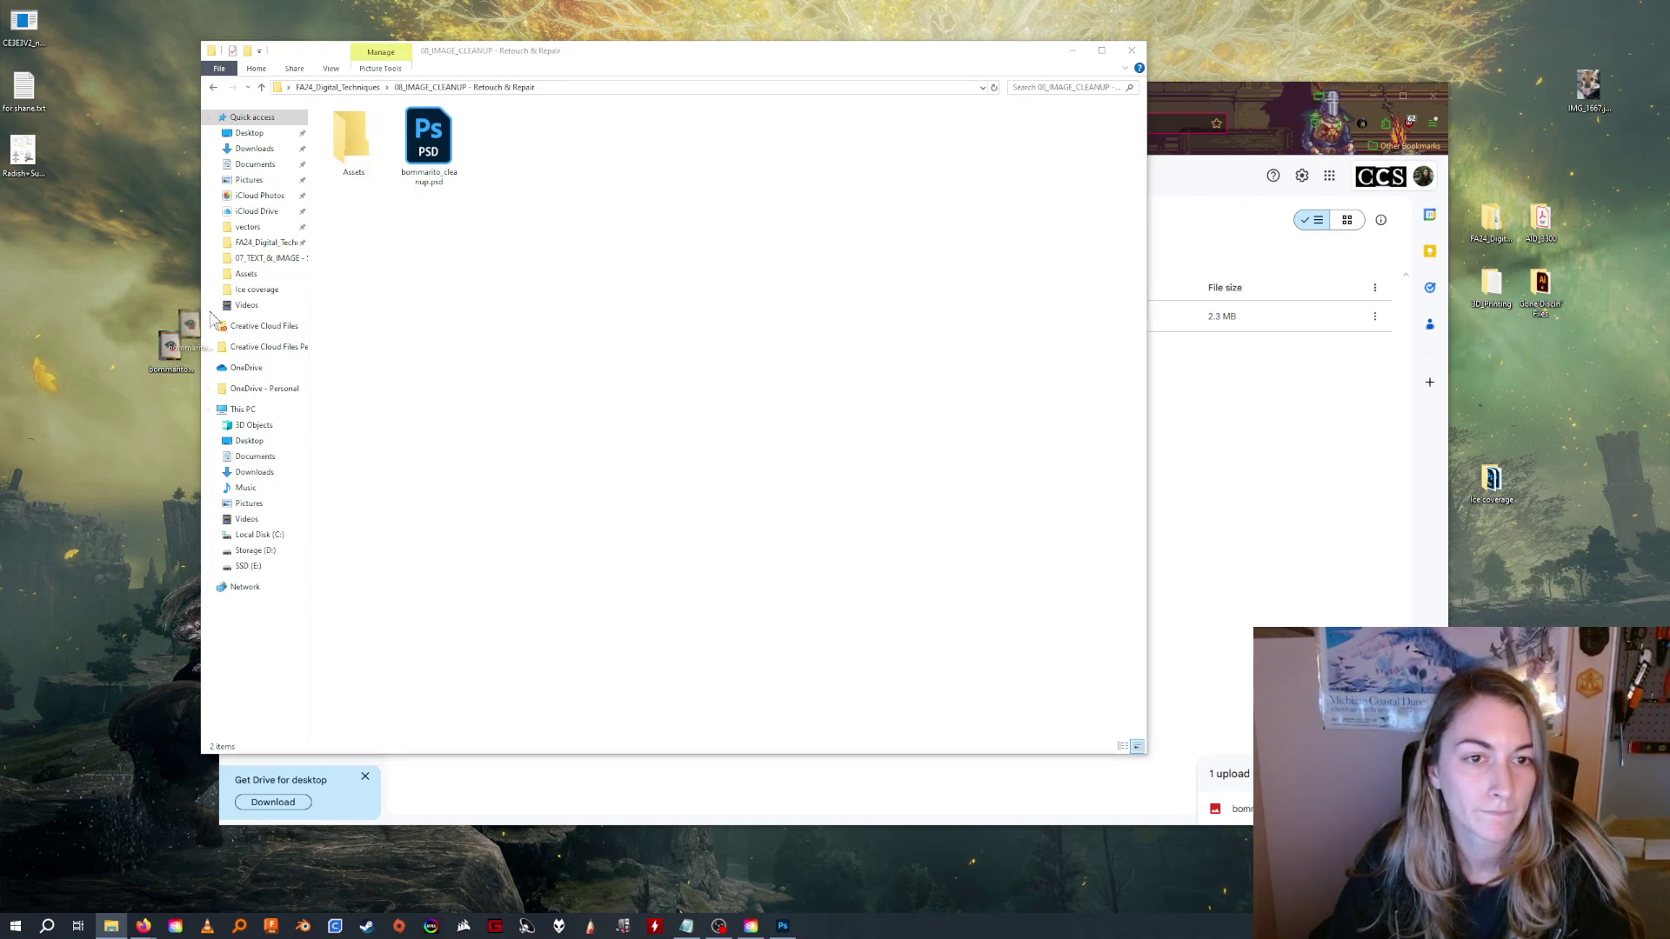
Upload the cleanup PSD from the local folder to the 08_IMAGE_CLEANUP folder in Google Drive, and return to Photoshop.
left_click_drag(561, 65, 806, 219)
left_click(522, 384)
left_click(529, 220)
left_click_drag(889, 112, 993, 84)
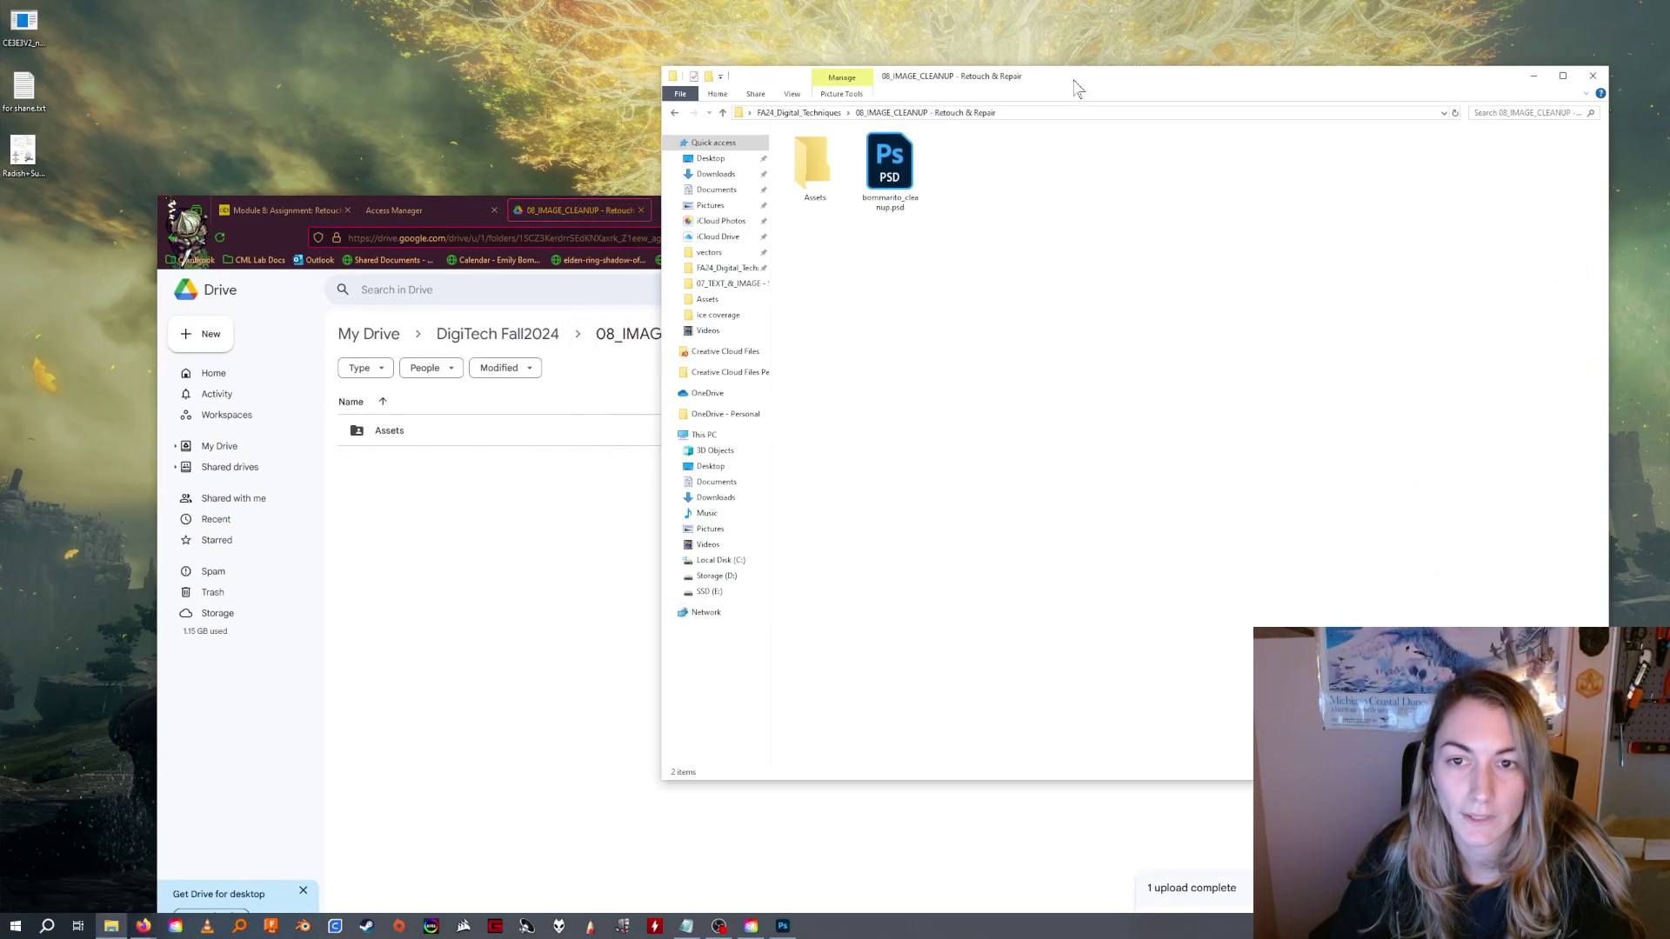
left_click_drag(889, 165, 470, 553)
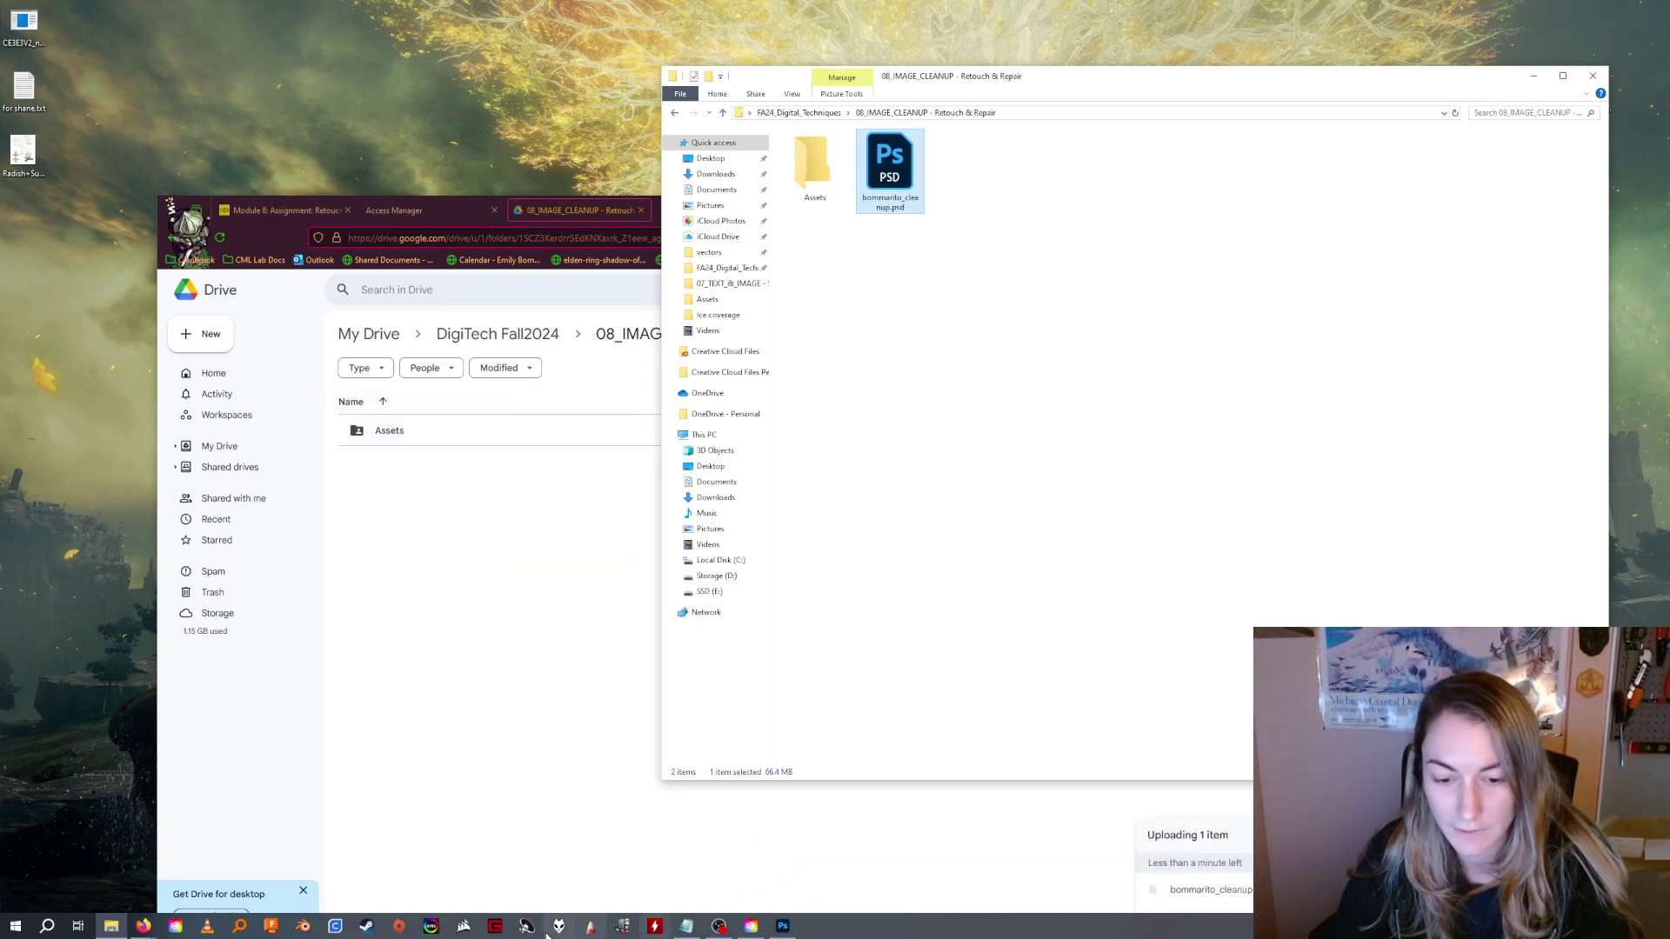
double_click(889, 165)
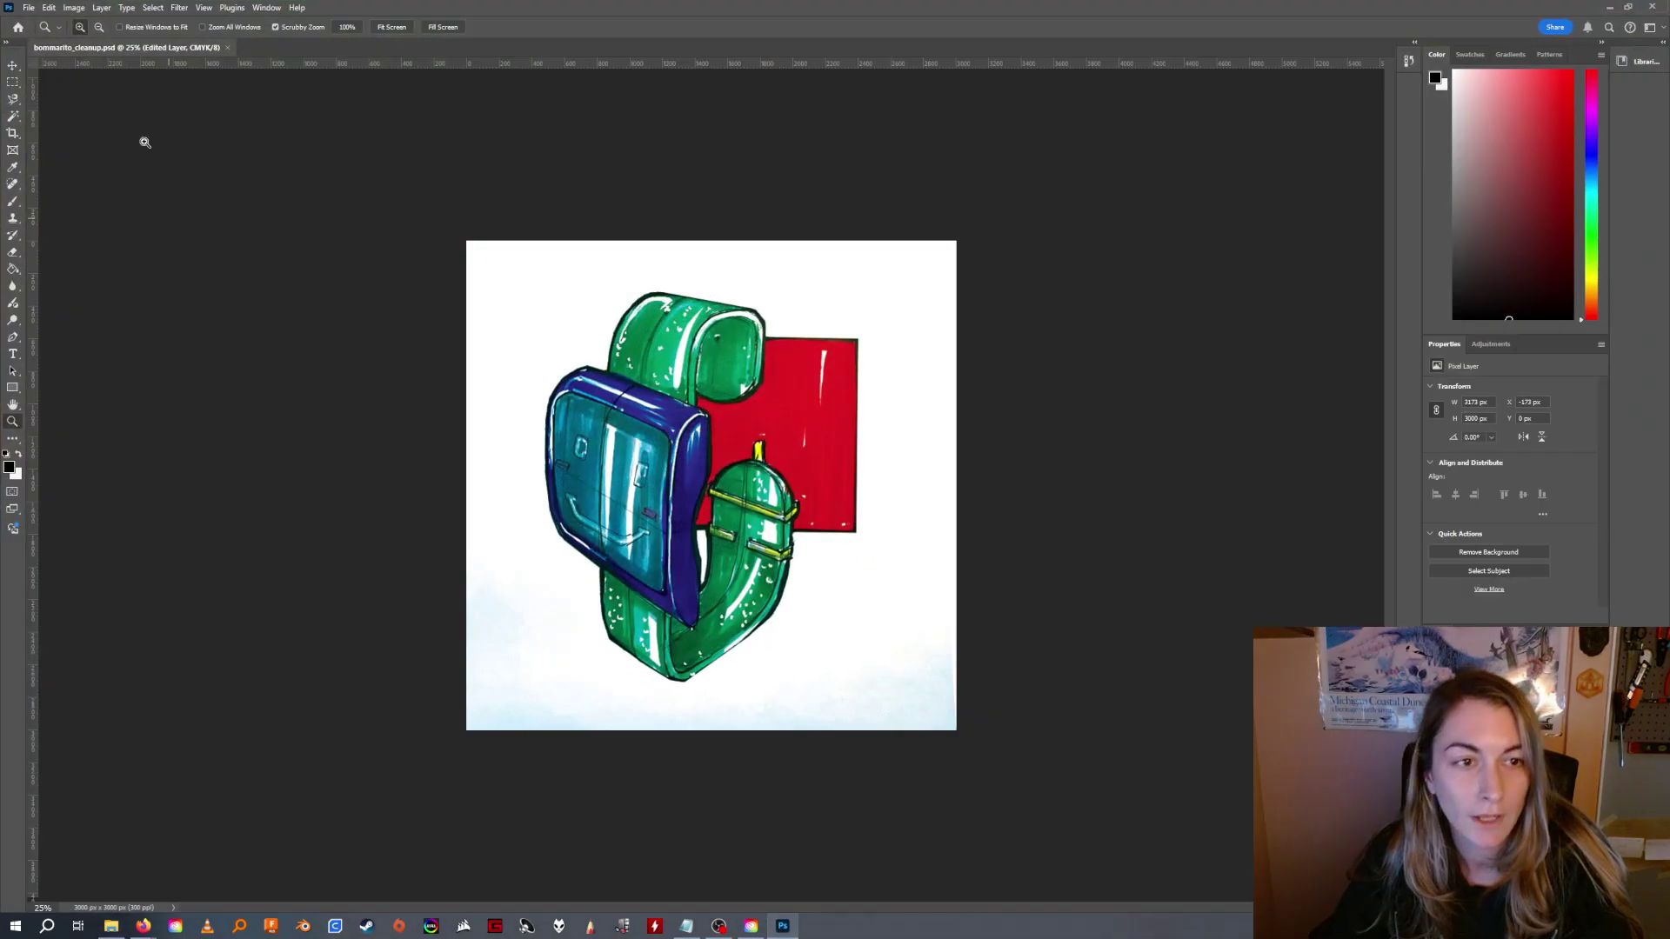
left_click(33, 8)
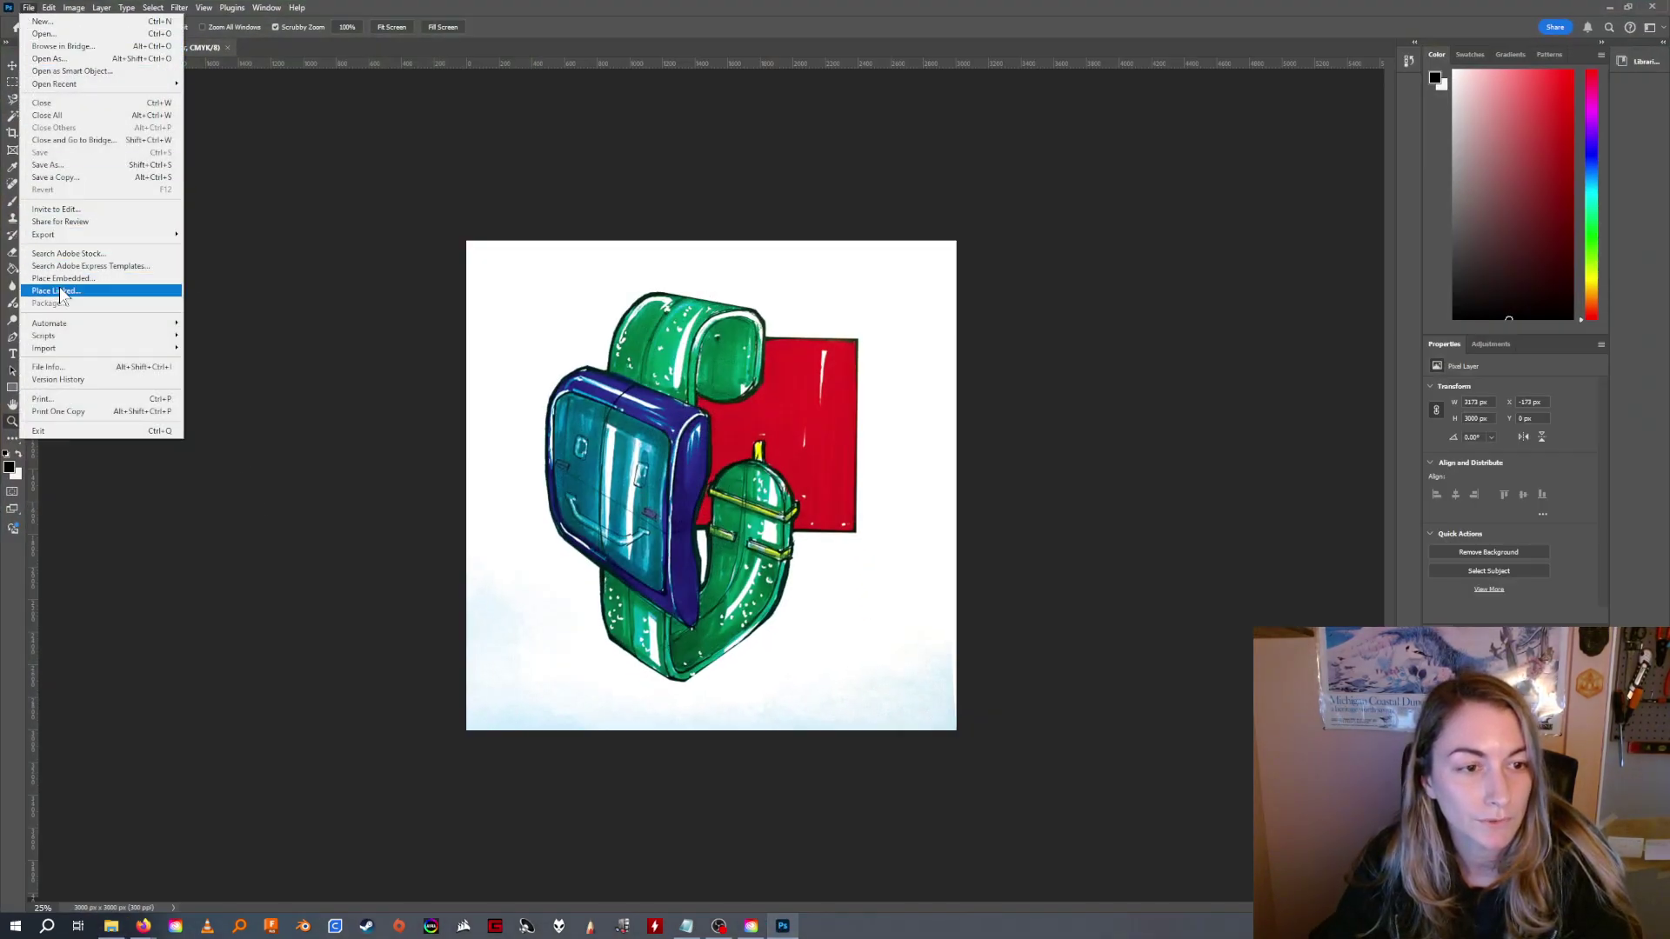
mouse_move(70, 235)
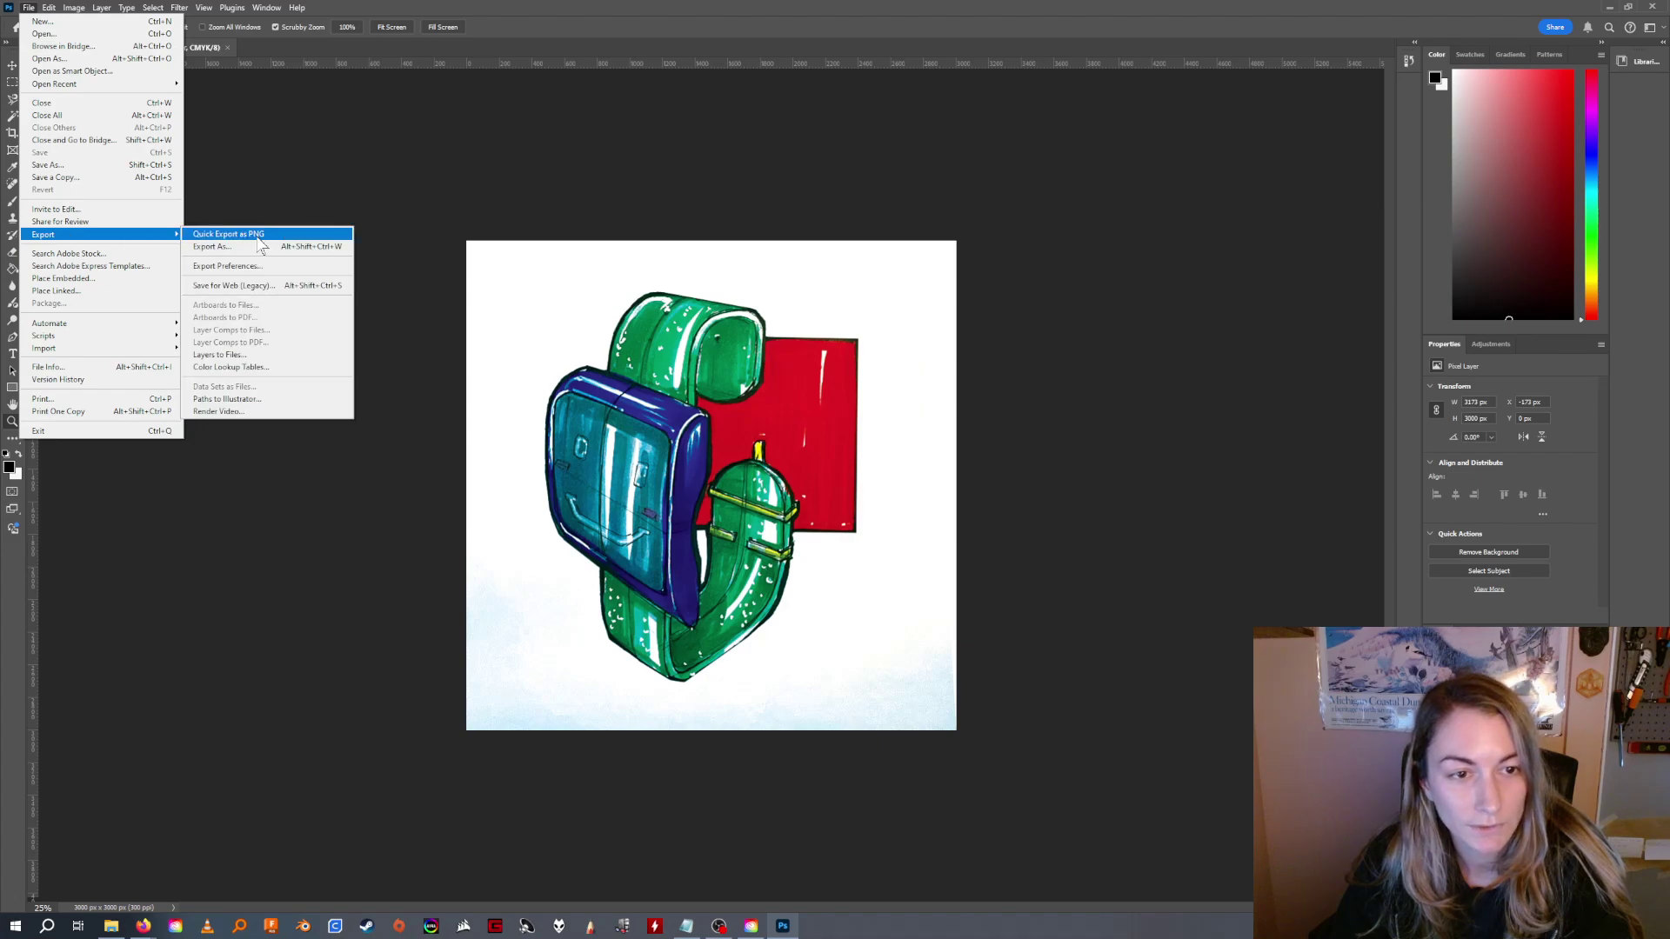
left_click(252, 247)
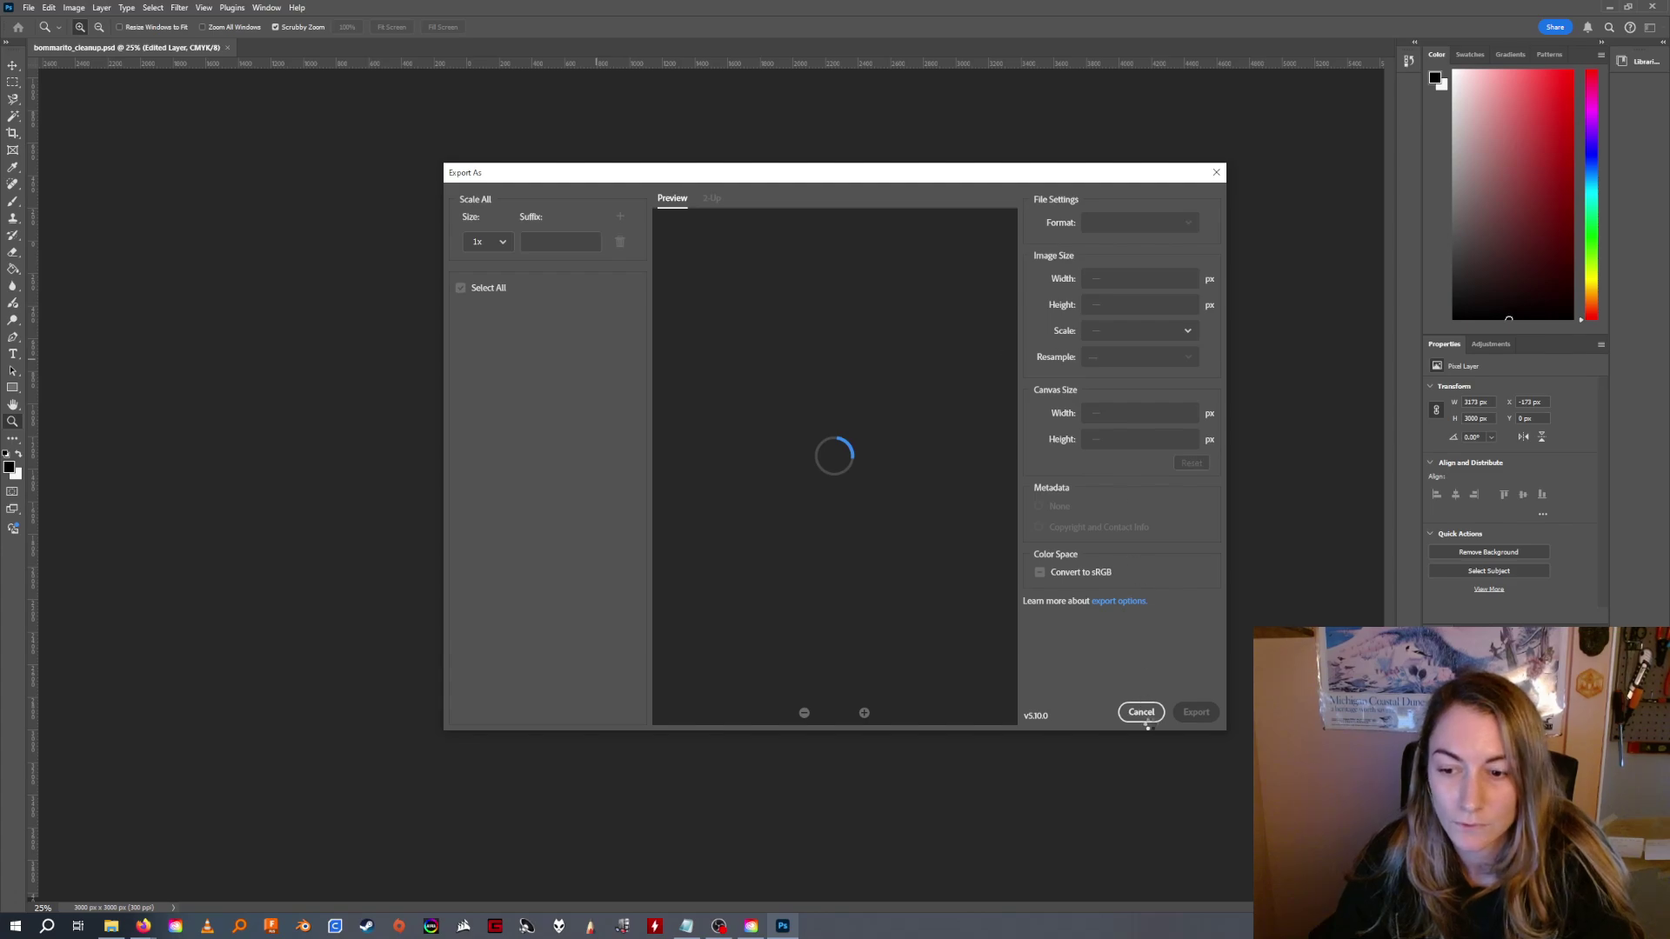
left_click(1143, 714)
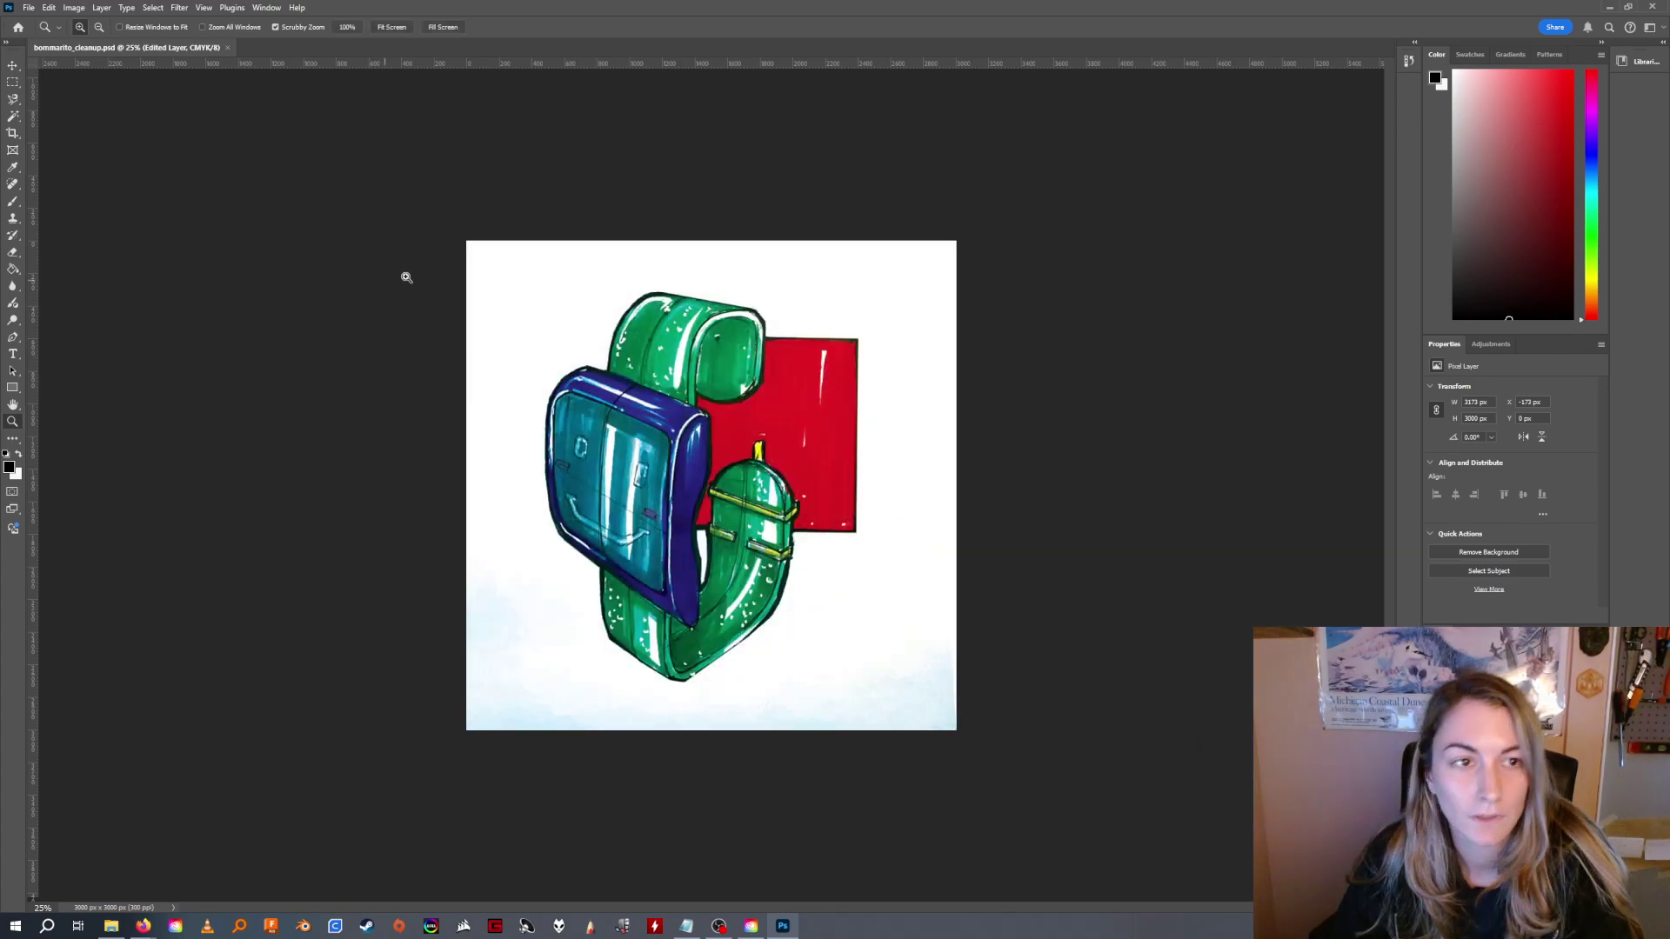
Export the artwork as a PNG under its existing file name into the local 08_IMAGE_CLEANUP - Retouch & Repair folder.
left_click(31, 8)
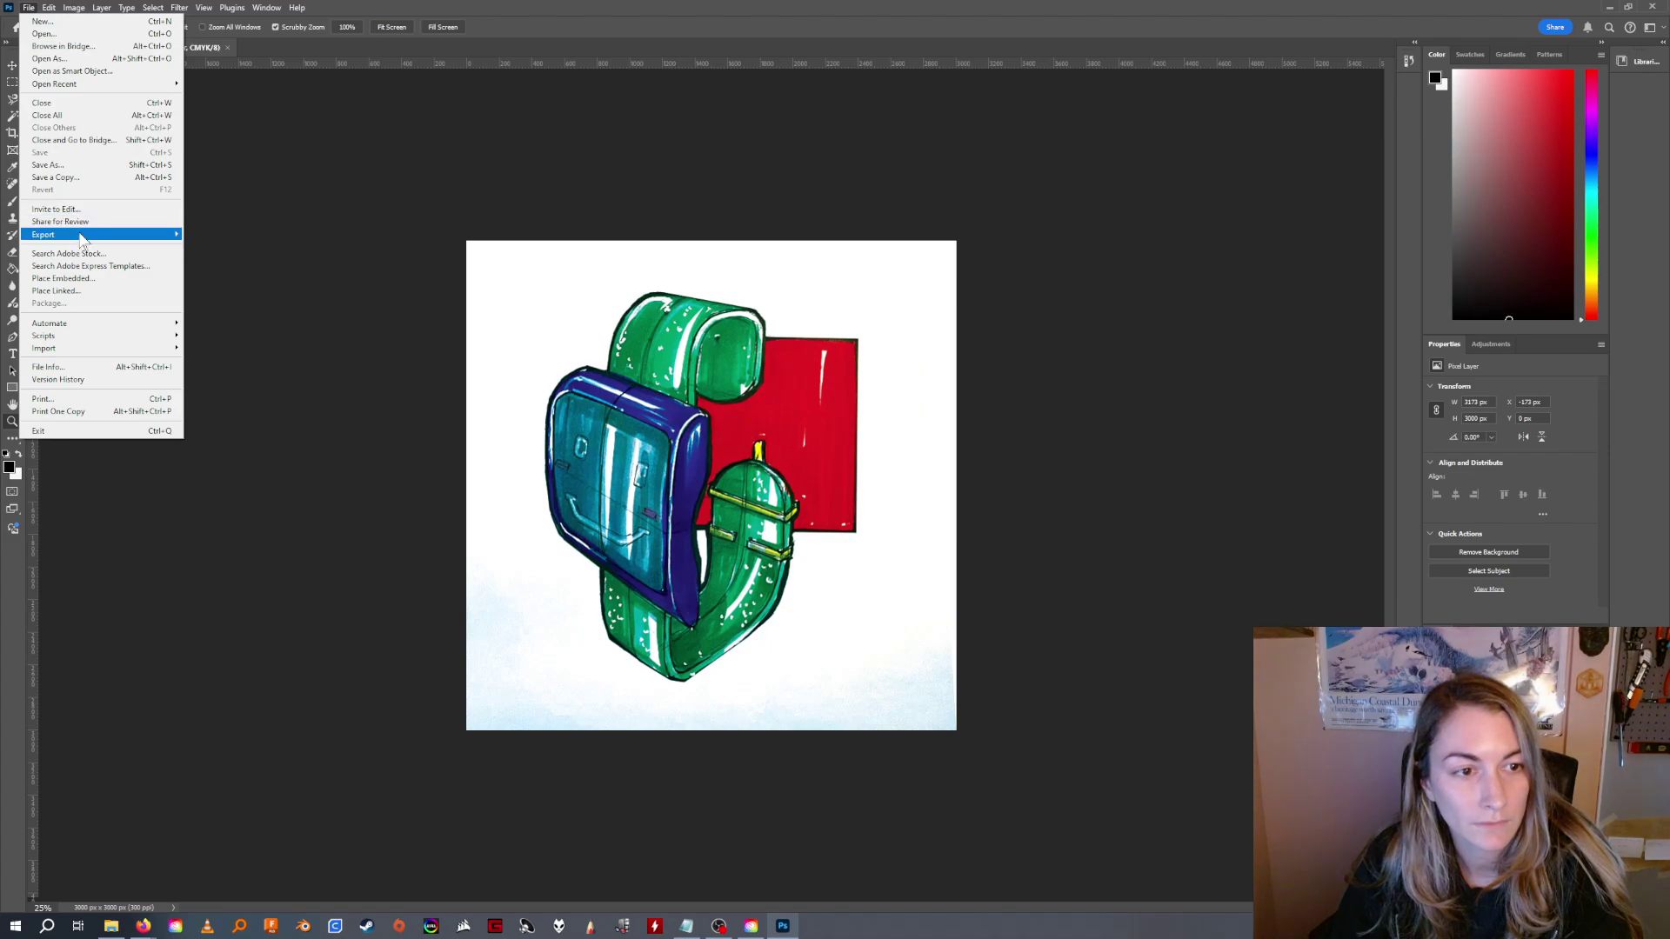
mouse_move(98, 237)
left_click(240, 240)
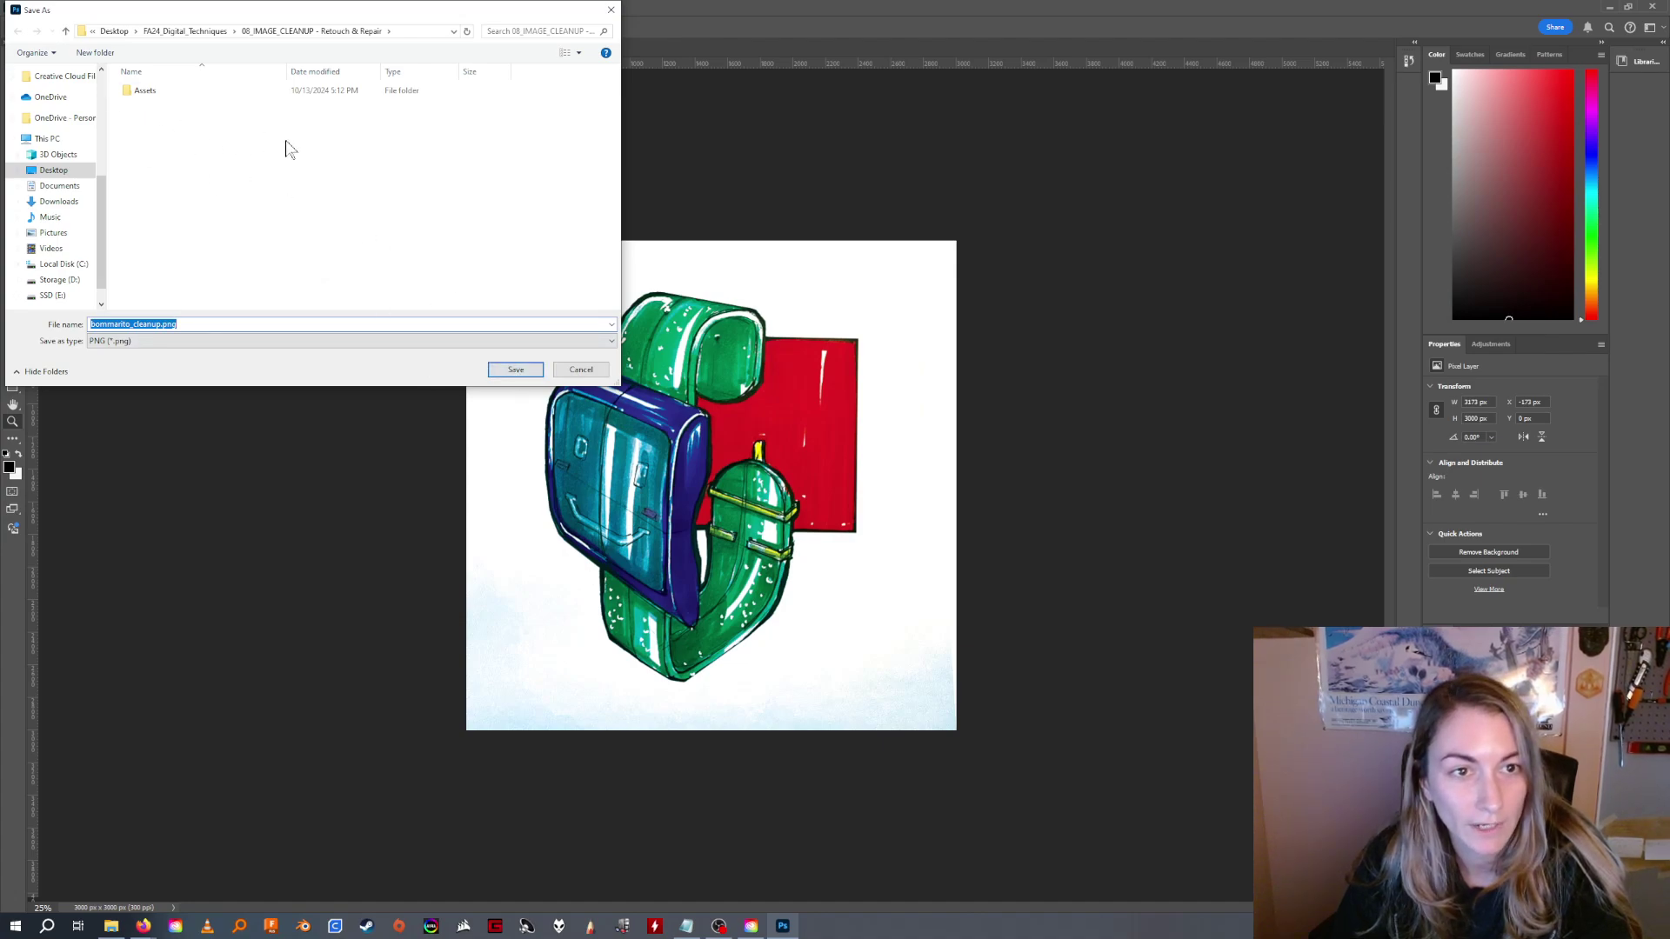
left_click(515, 370)
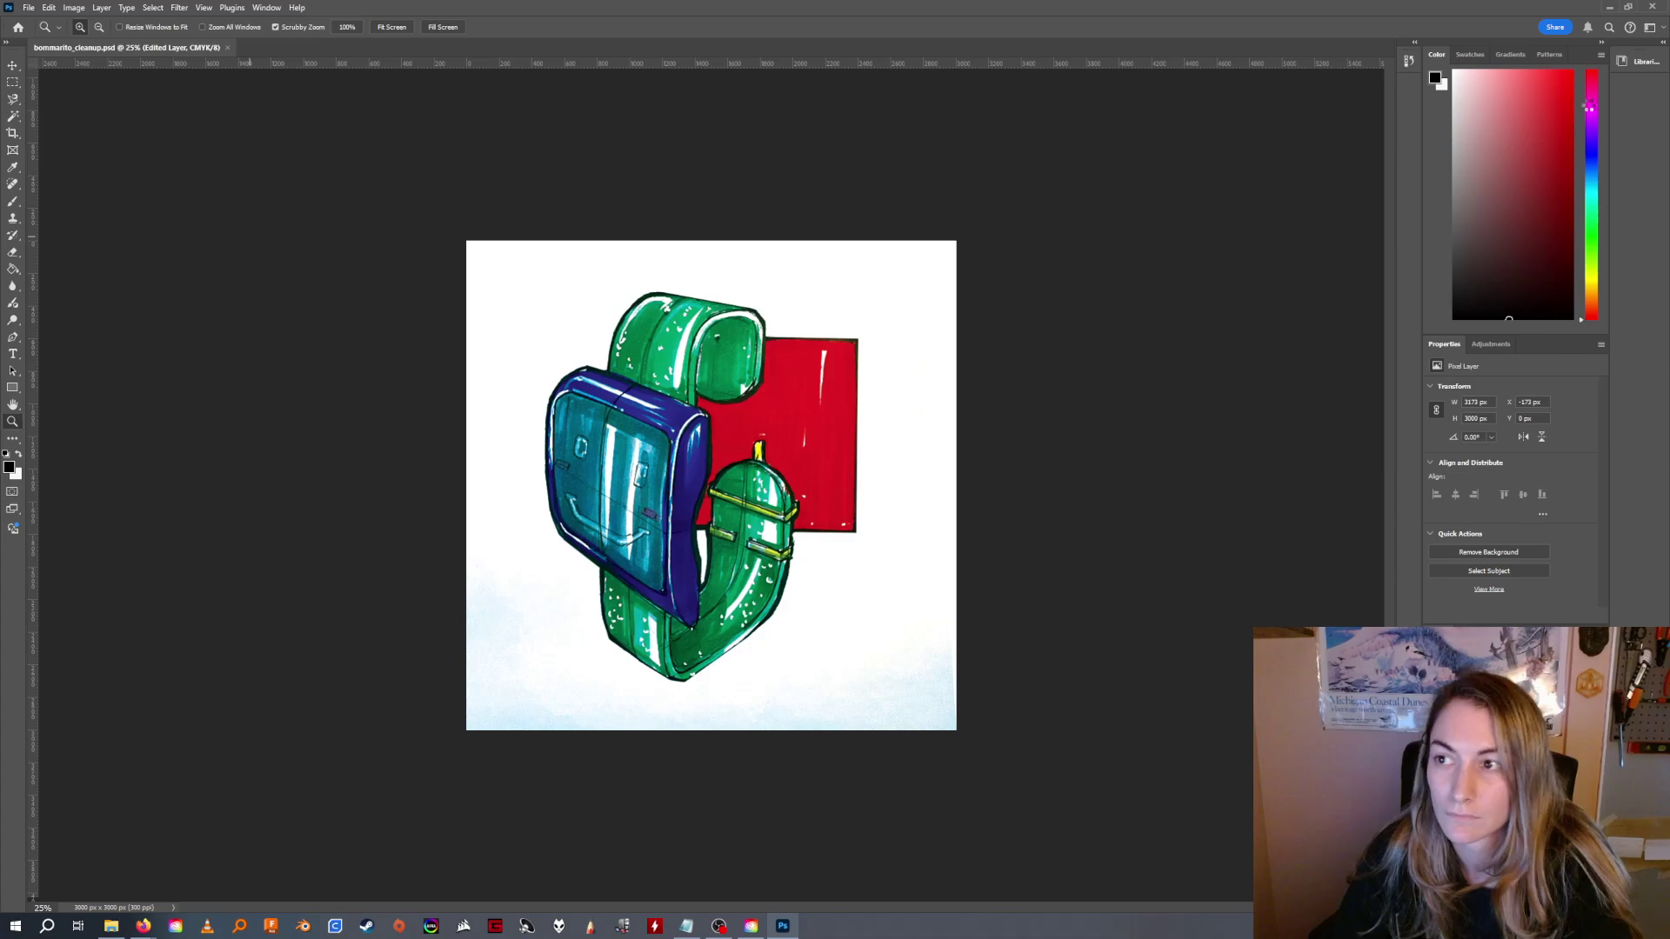
Minimize Photoshop and upload the exported cleanup PNG from the local folder to the 08_IMAGE_CLEANUP folder in Google Drive.
left_click(1610, 7)
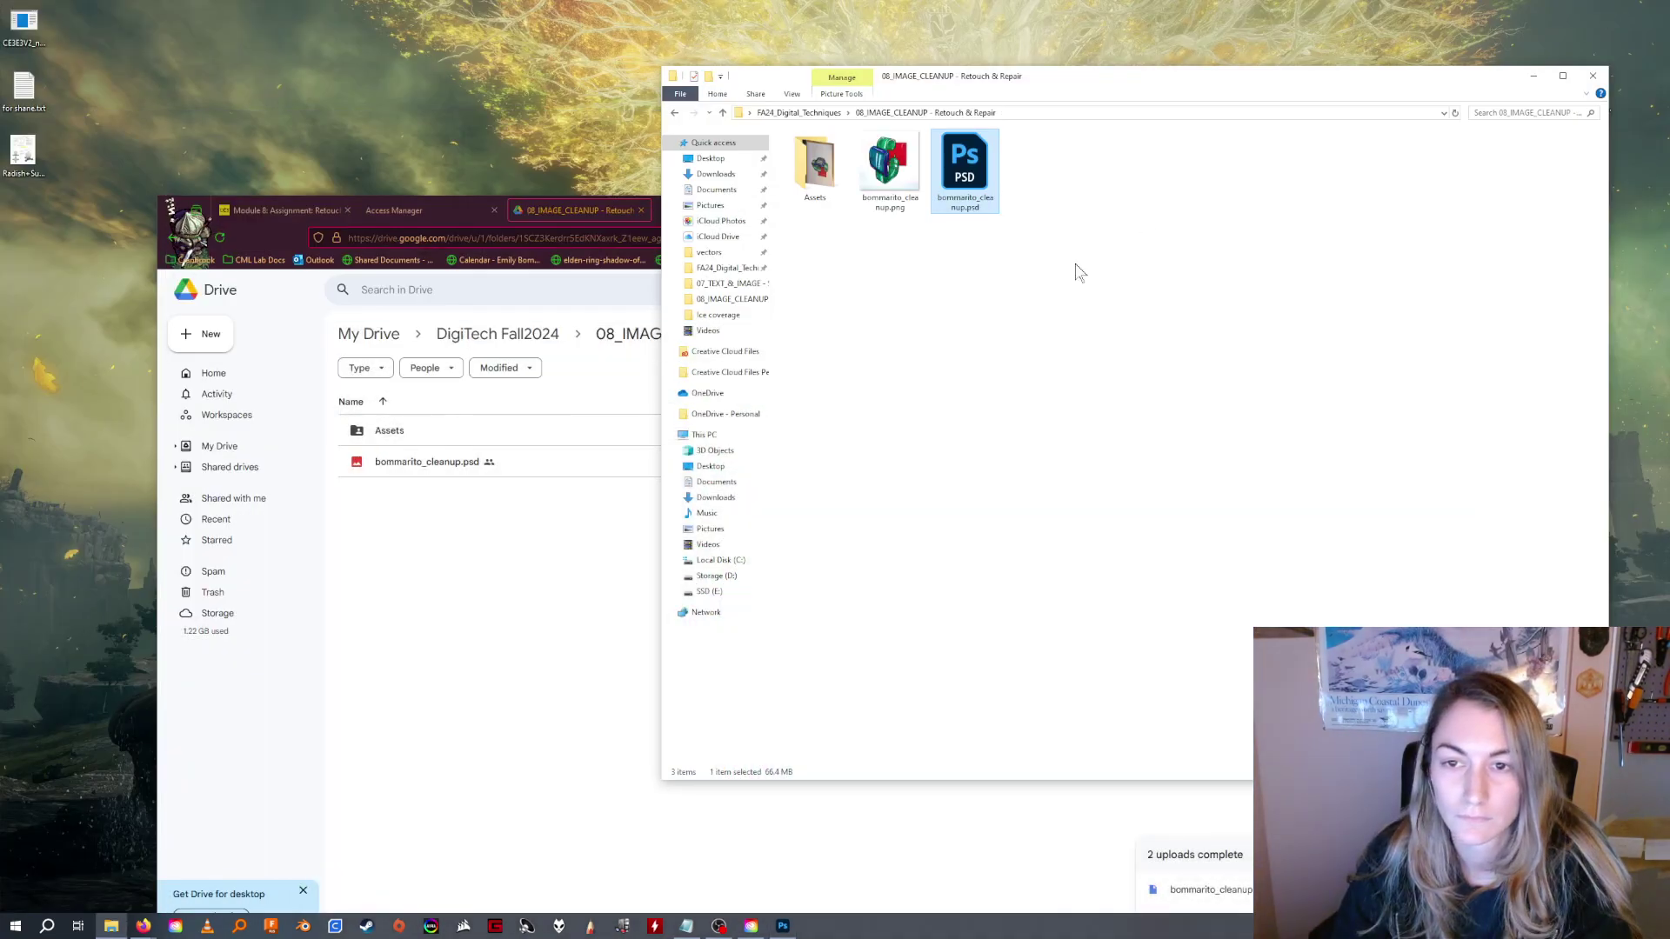
left_click_drag(889, 177, 539, 561)
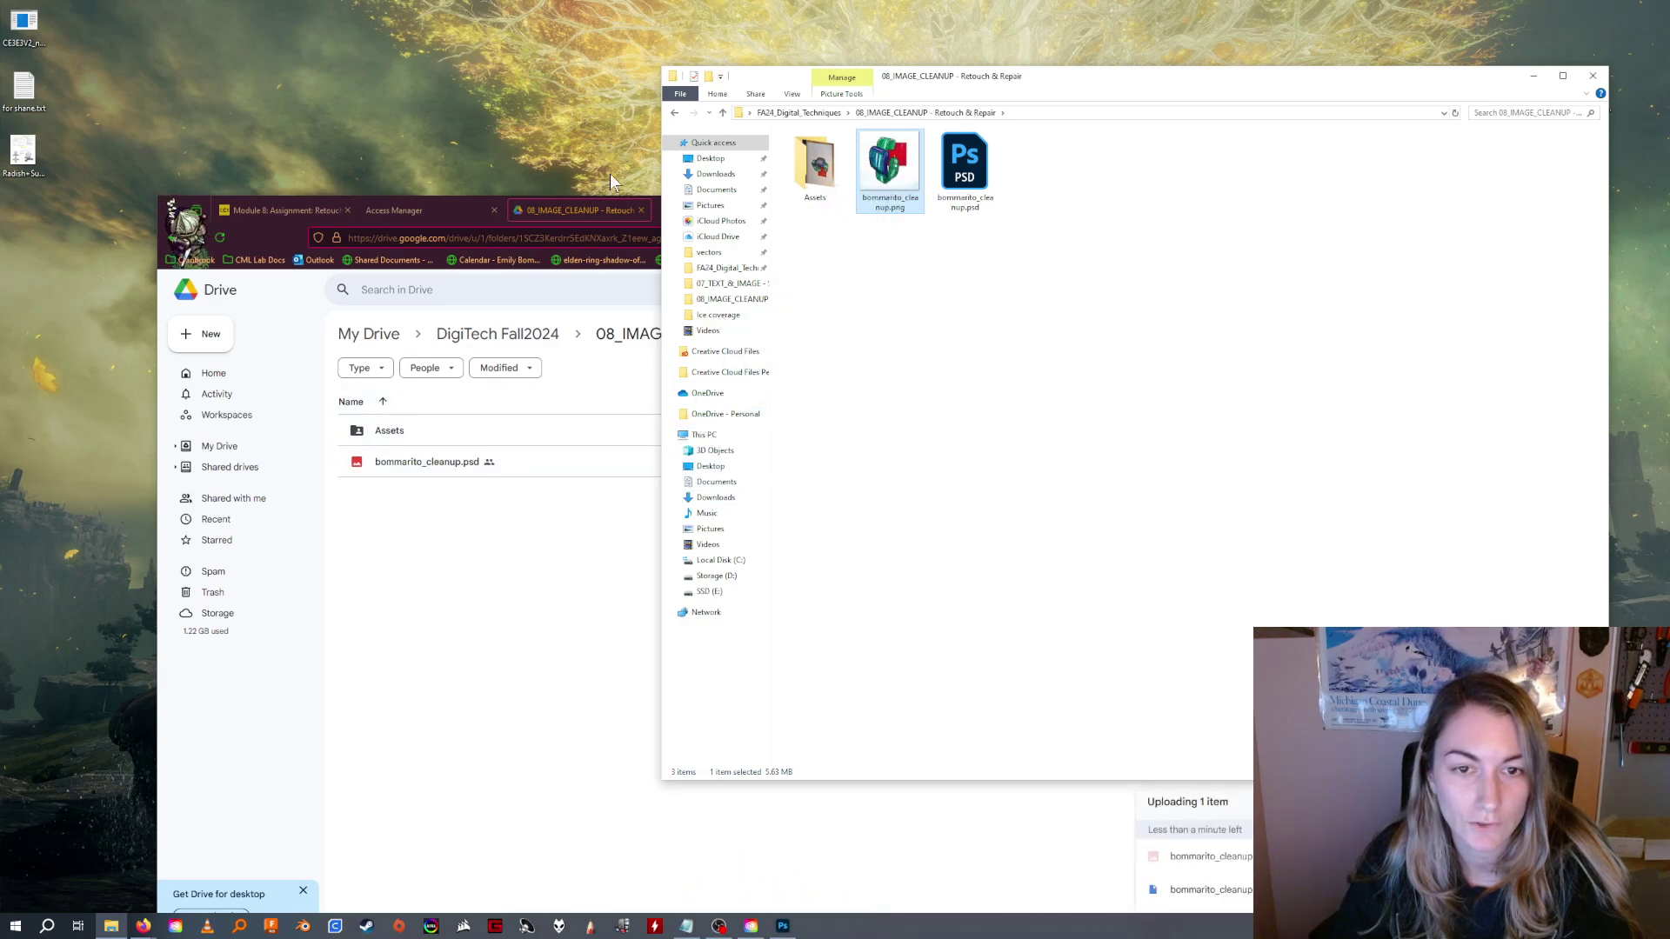
left_click(555, 566)
Bring the whole Drive window into view, check the contents of its Assets folder, and return to the 08_IMAGE_CLEANUP folder.
left_click_drag(821, 194, 820, 56)
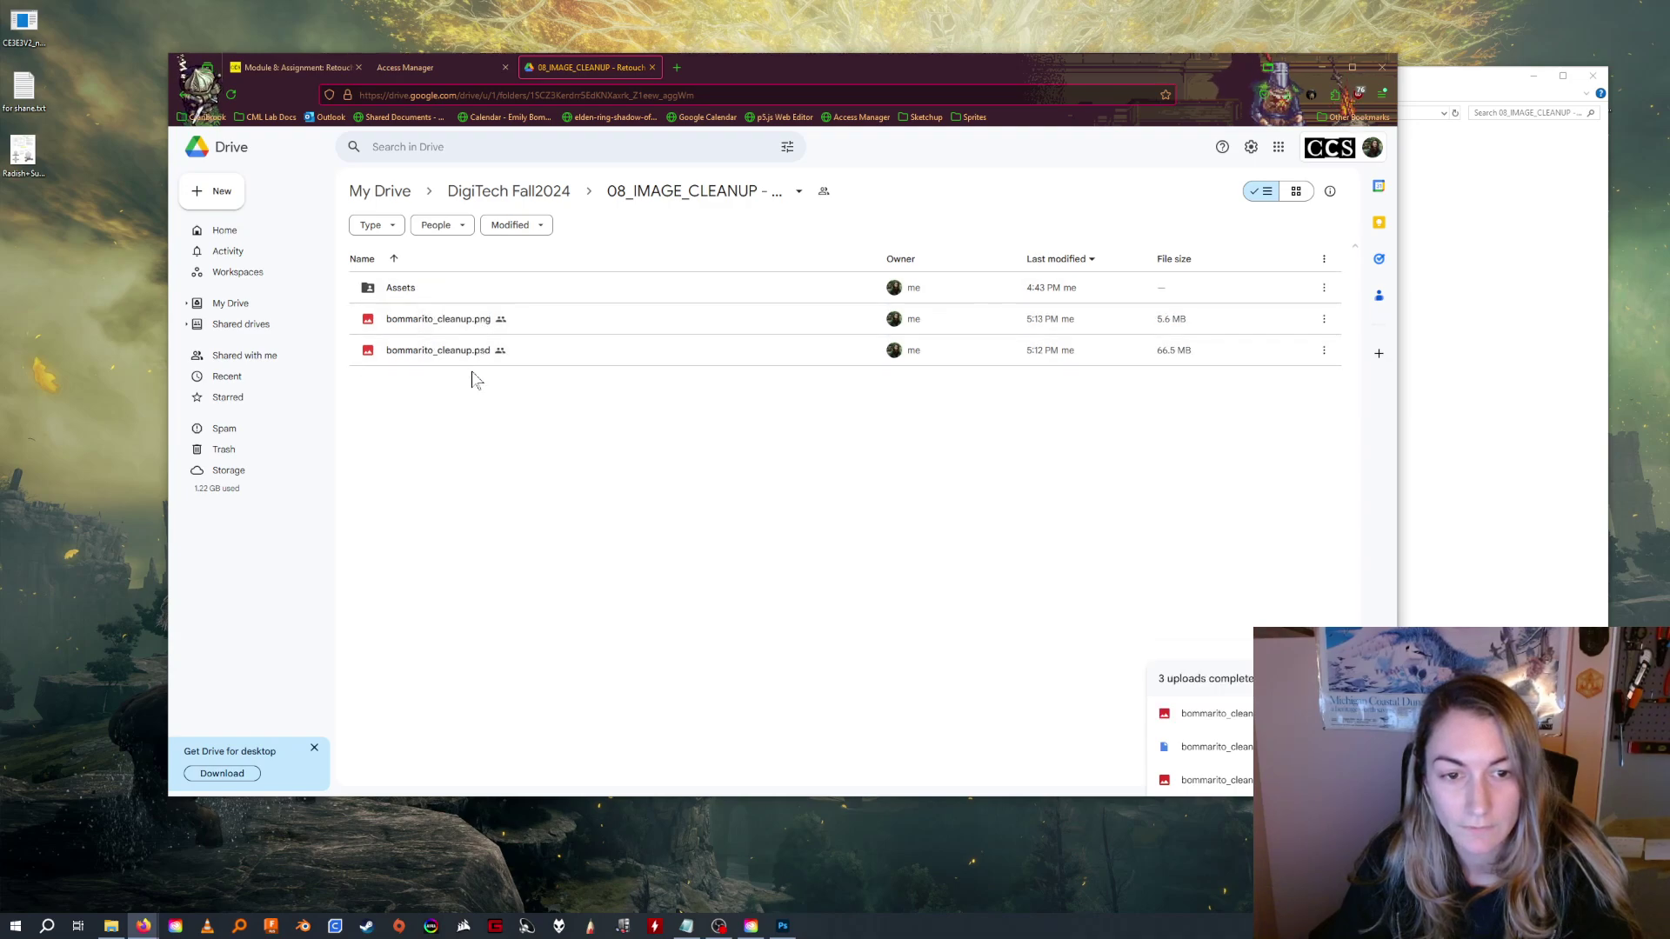
double_click(409, 289)
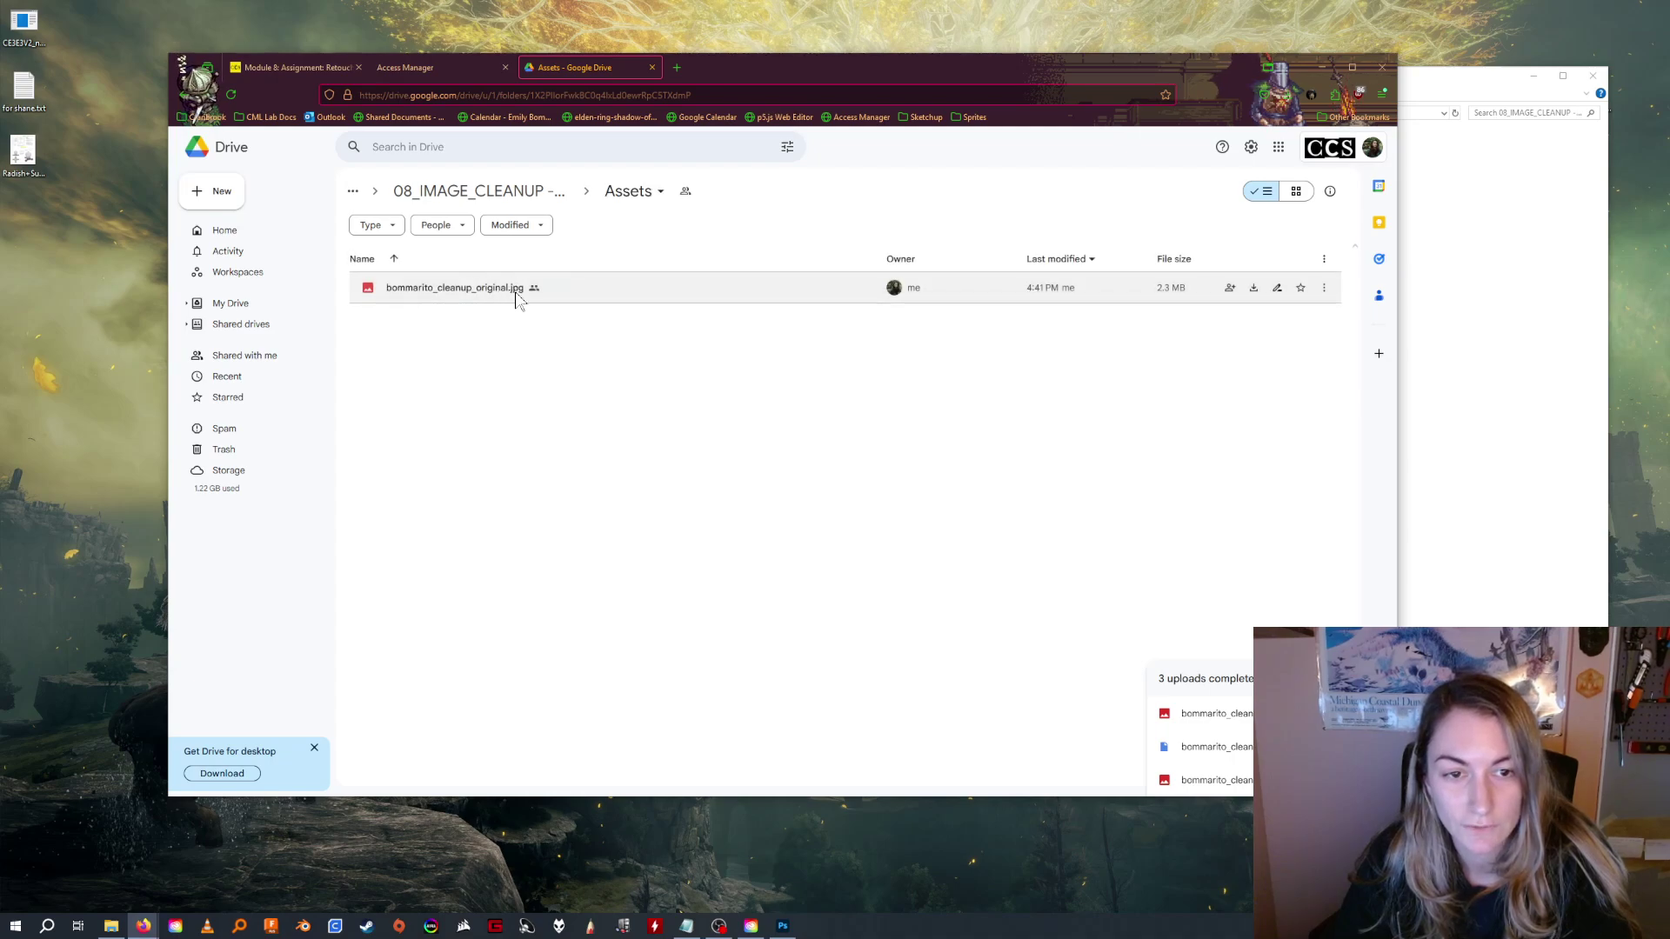
left_click(513, 195)
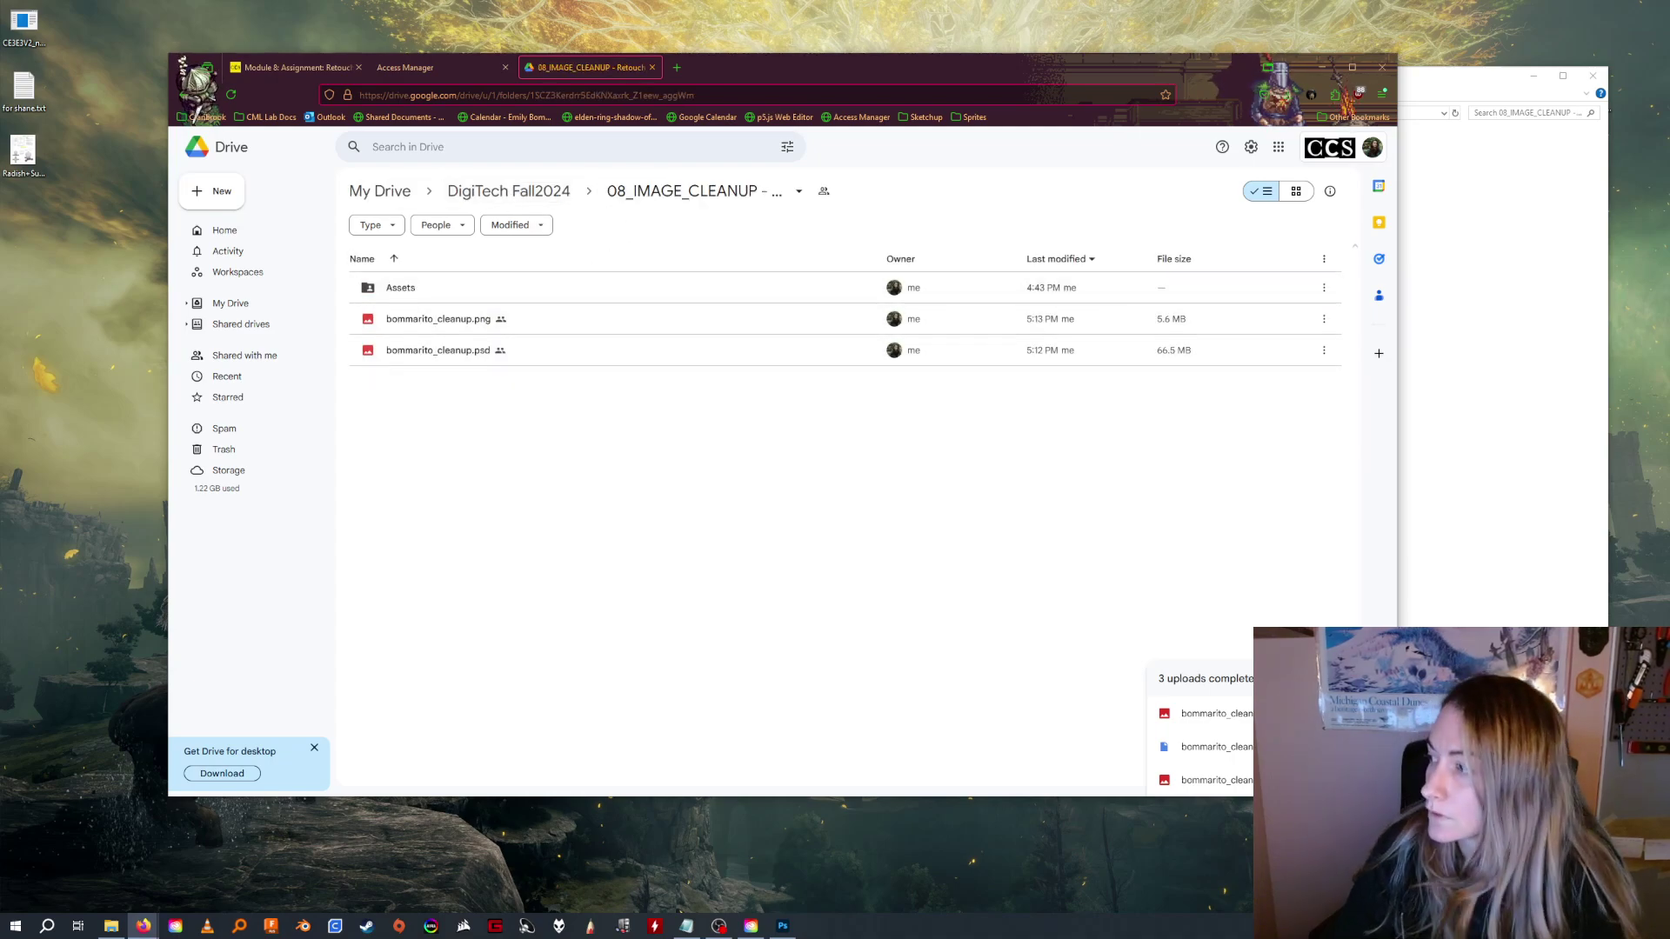